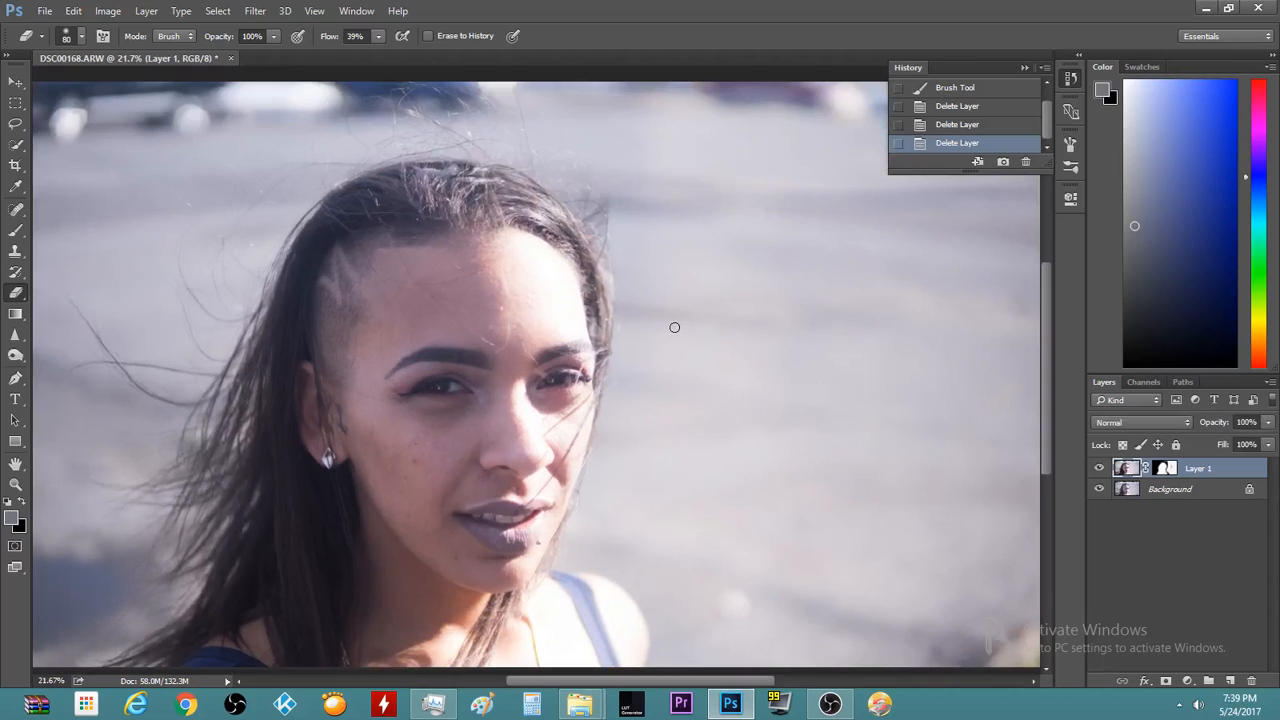
# Hide and re-show Layer 1 to compare it with the original photo
pyautogui.scroll(2, 309, 563)
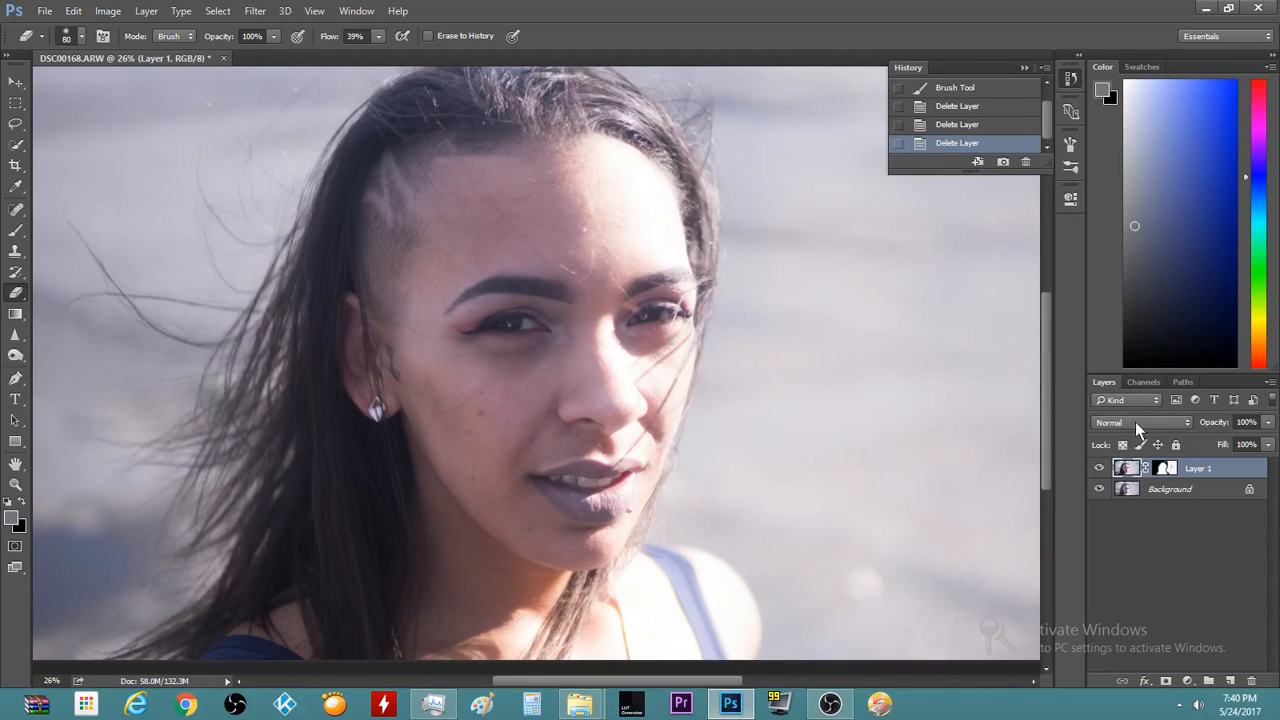
pyautogui.click(1100, 468)
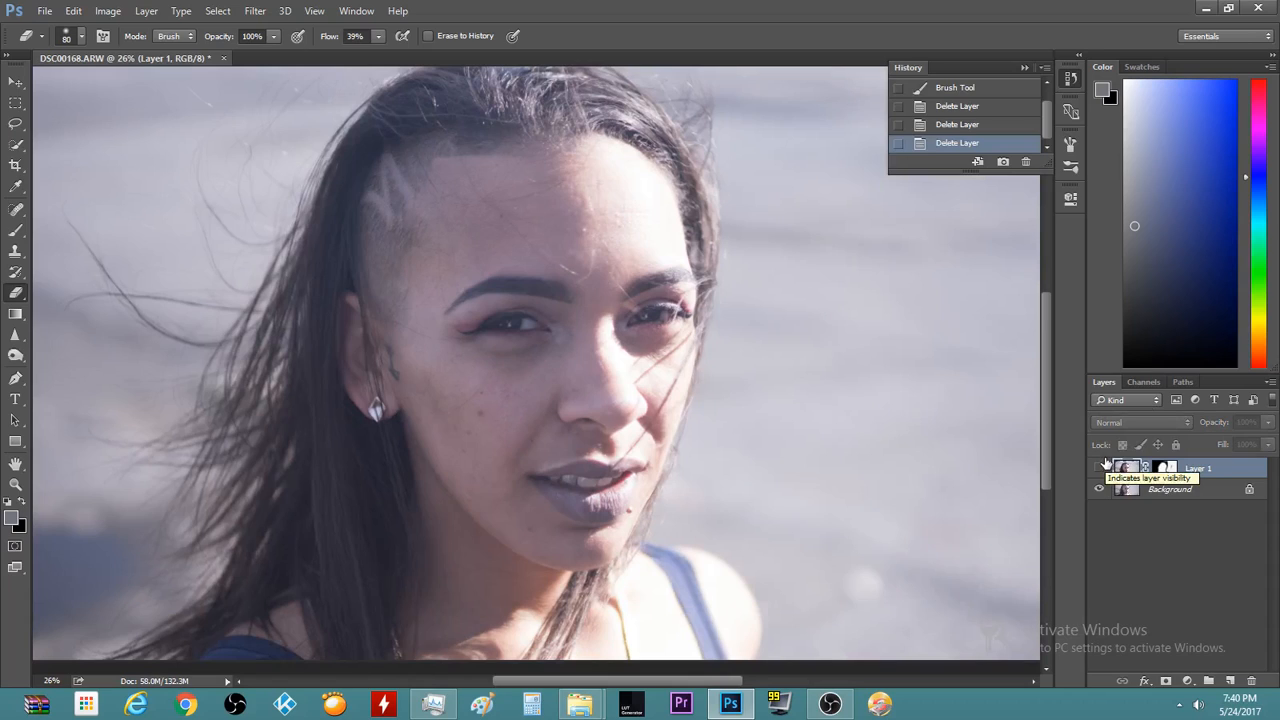
pyautogui.click(1100, 468)
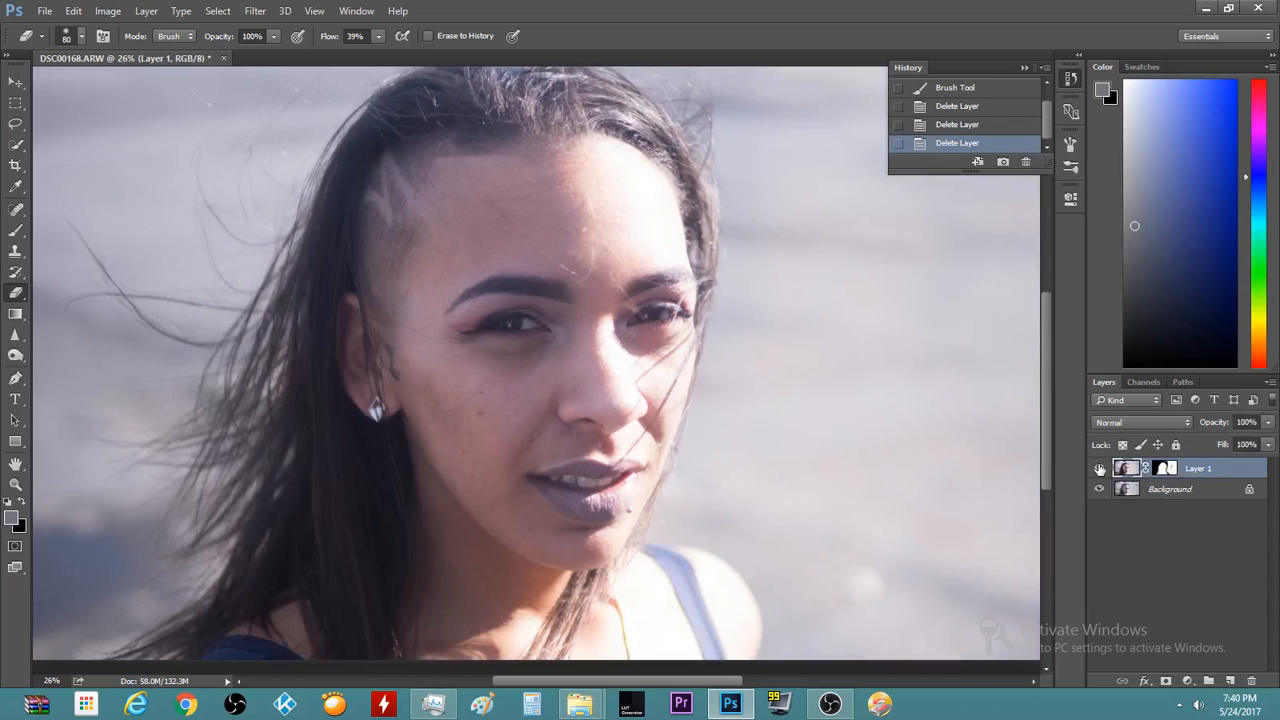
pyautogui.scroll(-2, 535, 315)
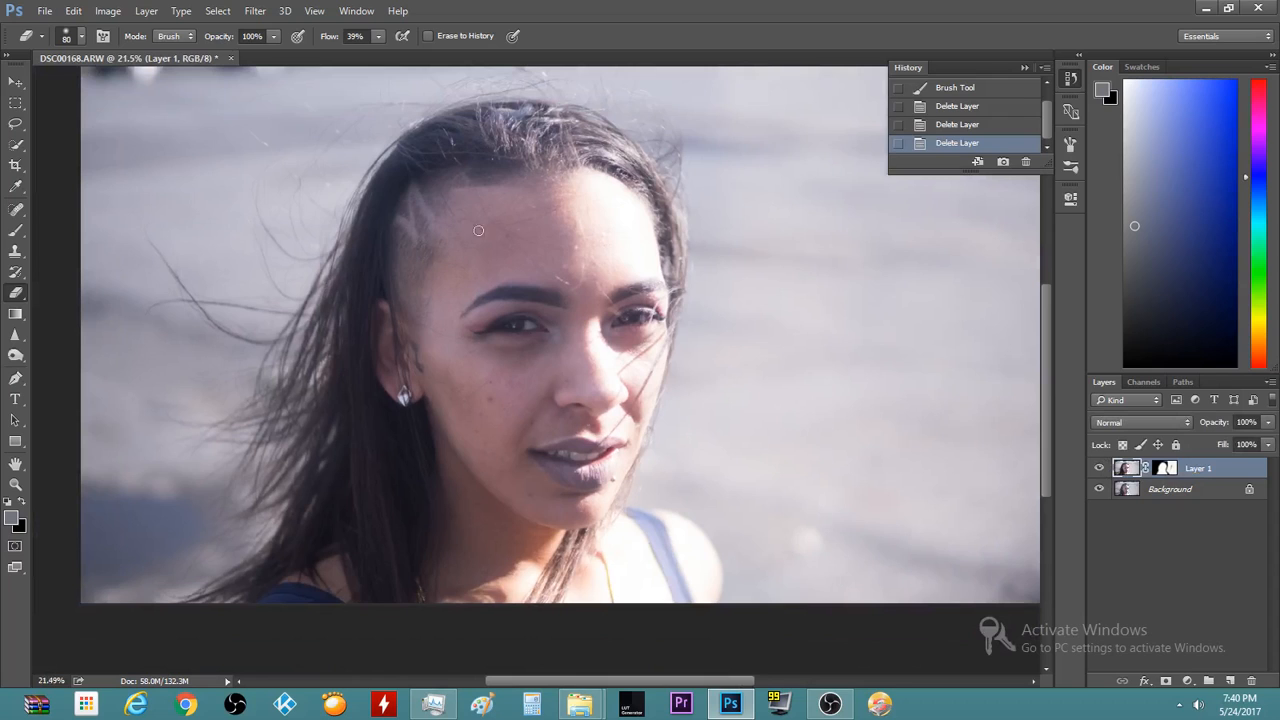
pyautogui.scroll(4, 409, 475)
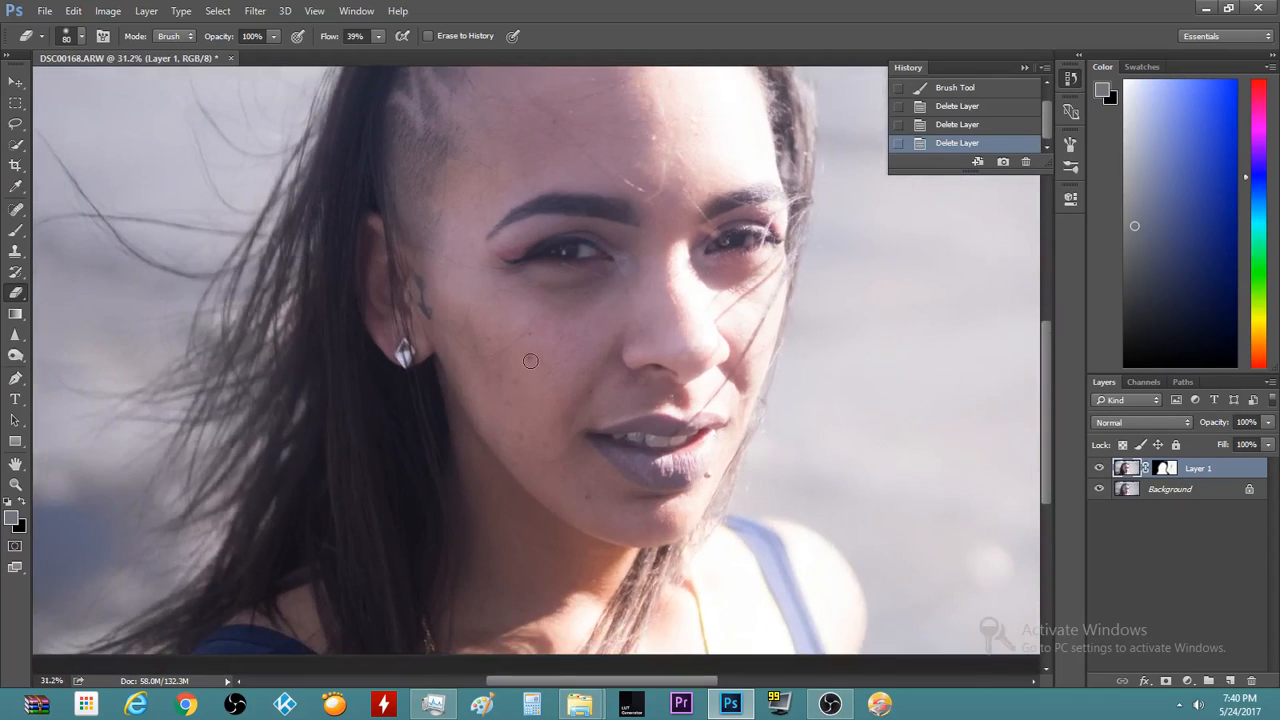
pyautogui.scroll(-5, 900, 378)
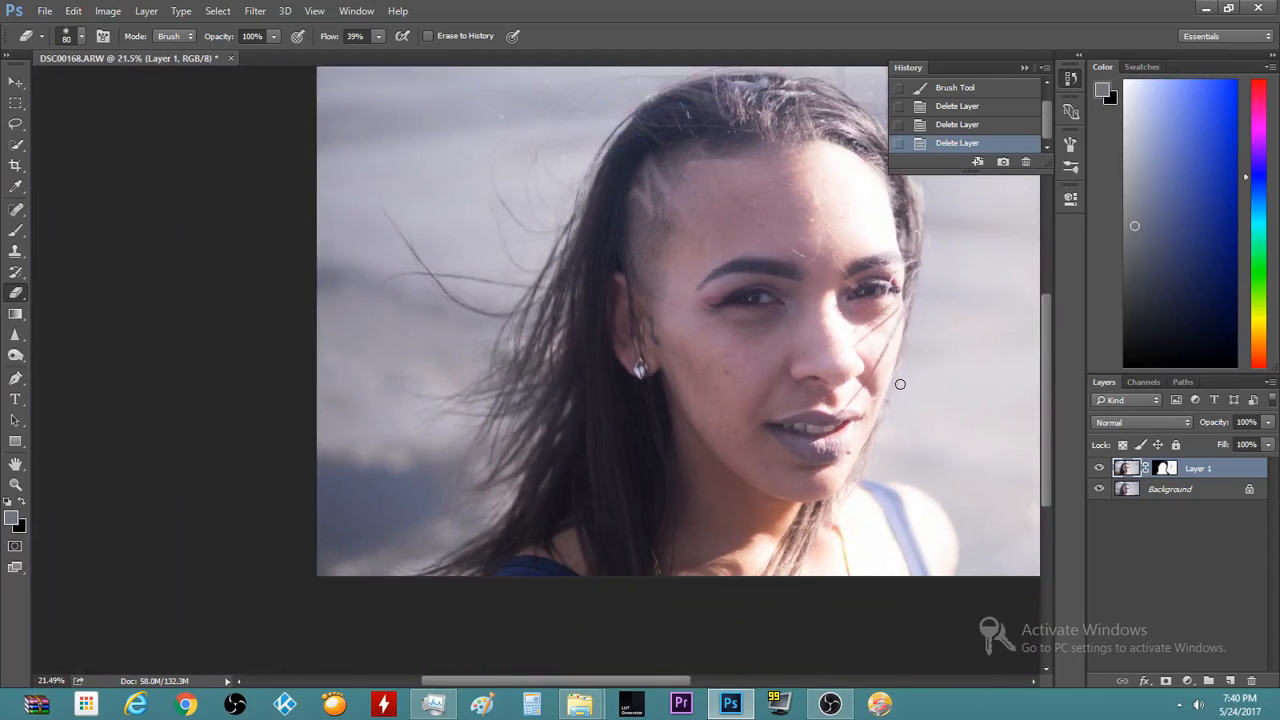
pyautogui.scroll(2, 627, 494)
pyautogui.scroll(2, 525, 494)
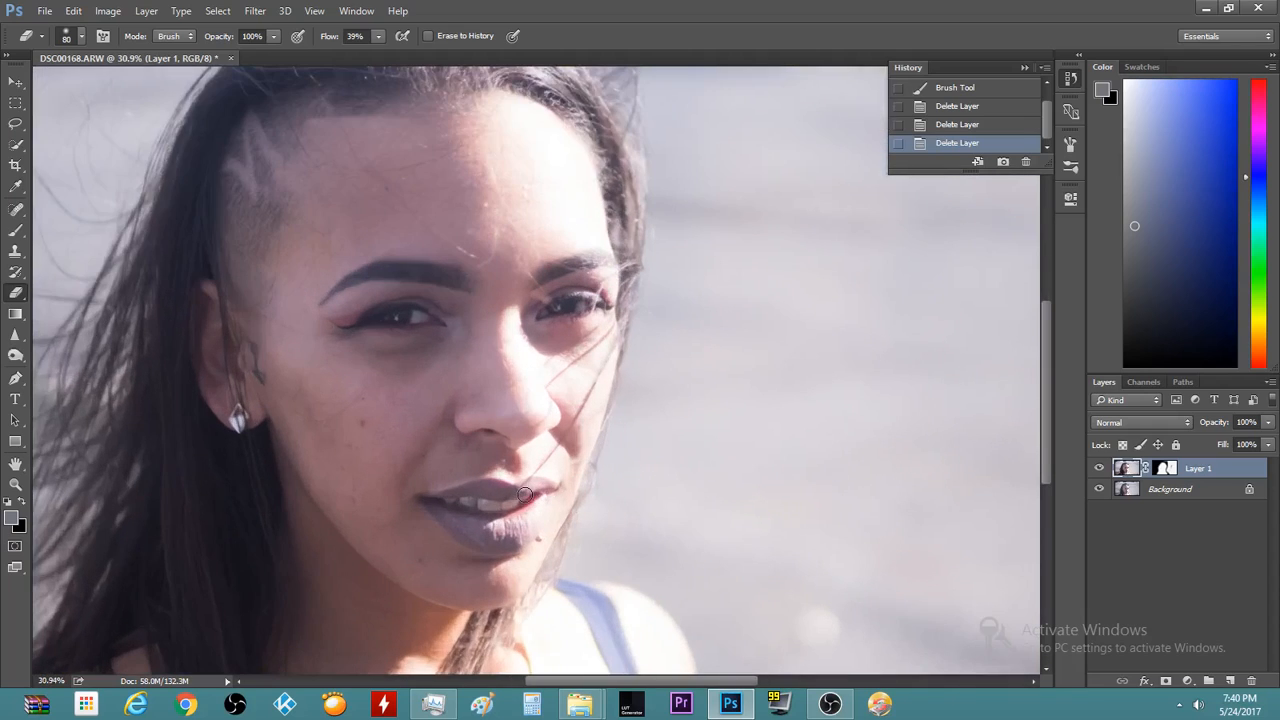
# Delete Layer 1's layer mask, undoing an accidental deletion of the Background layer
pyautogui.click(1165, 468)
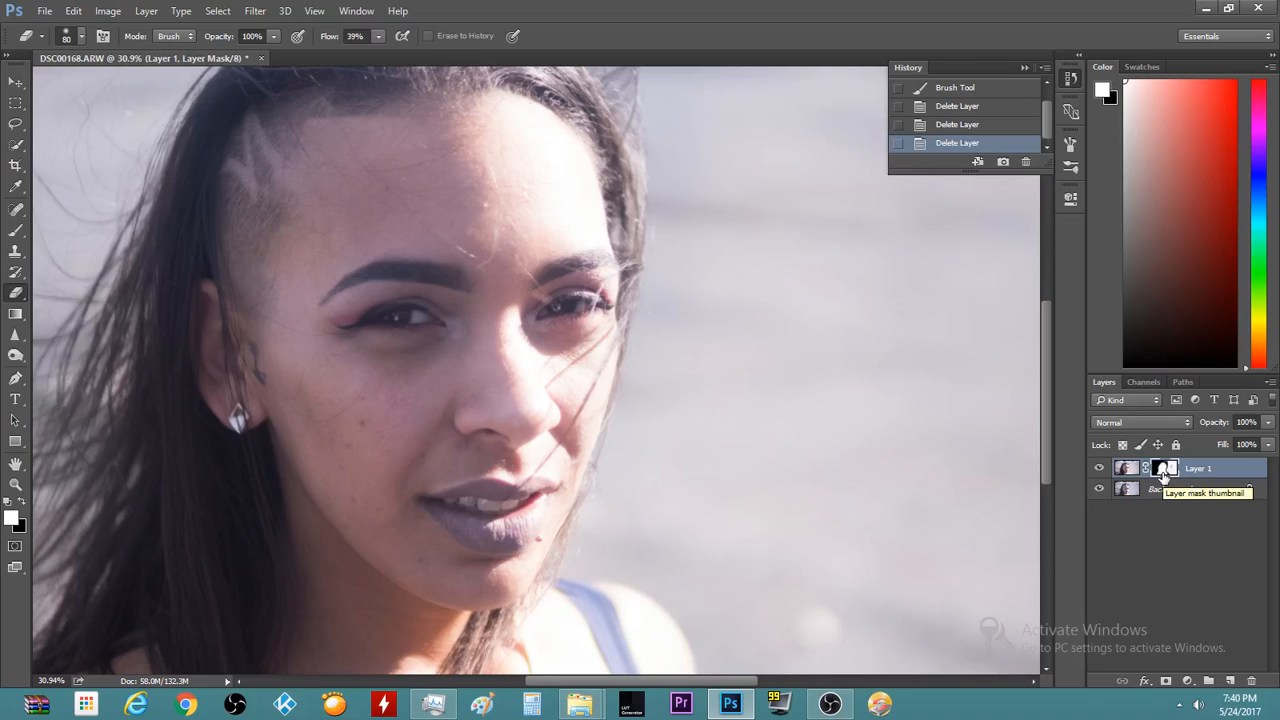
pyautogui.rightClick(1156, 488)
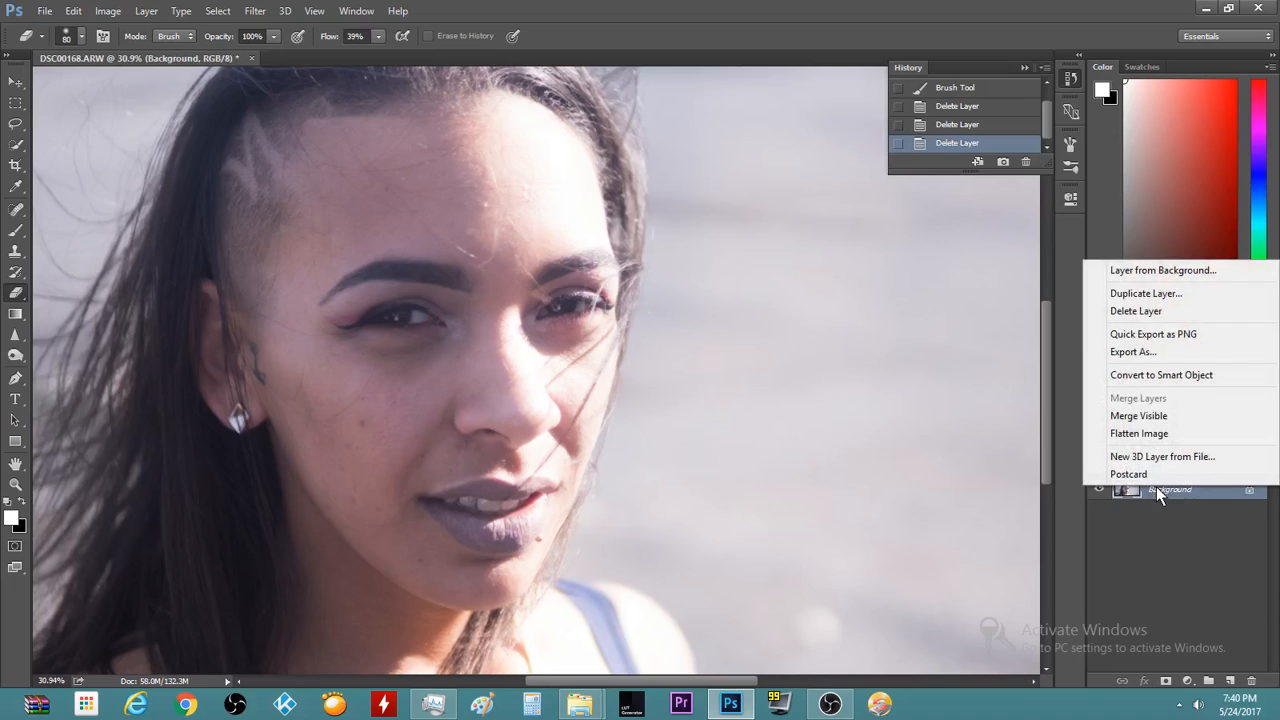
pyautogui.click(1142, 312)
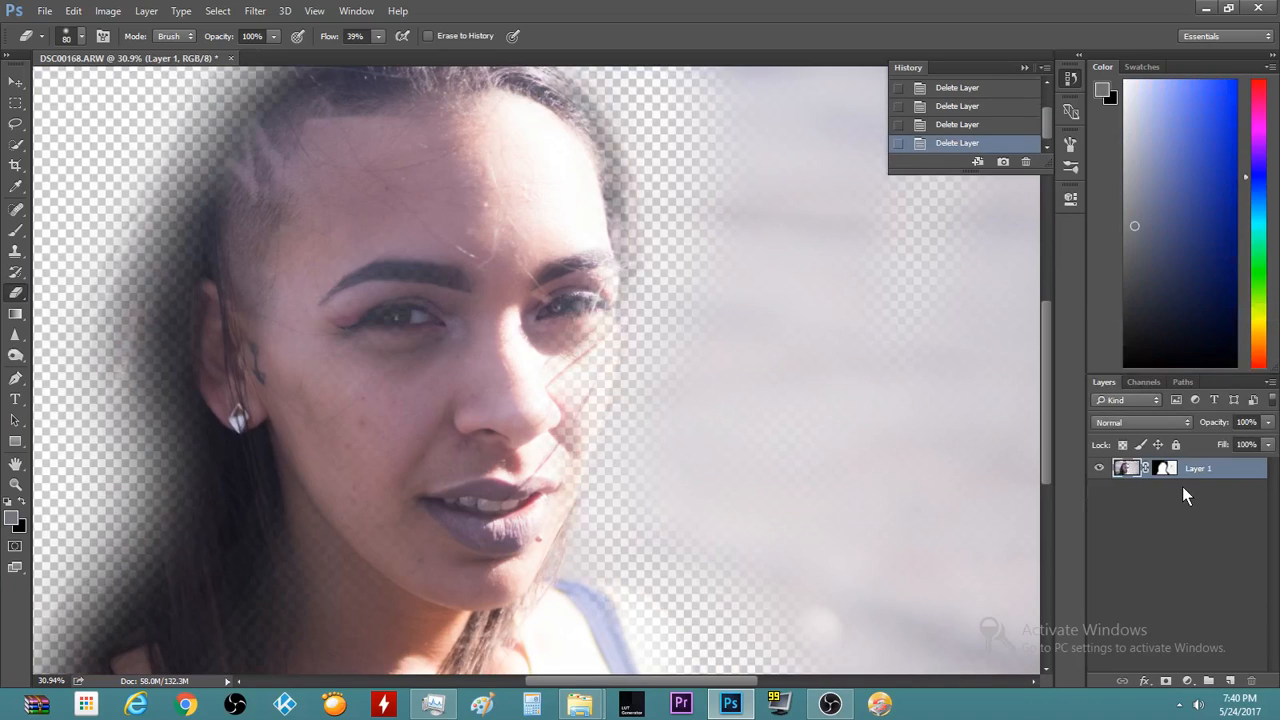
pyautogui.hotkey('ctrl', 'z')
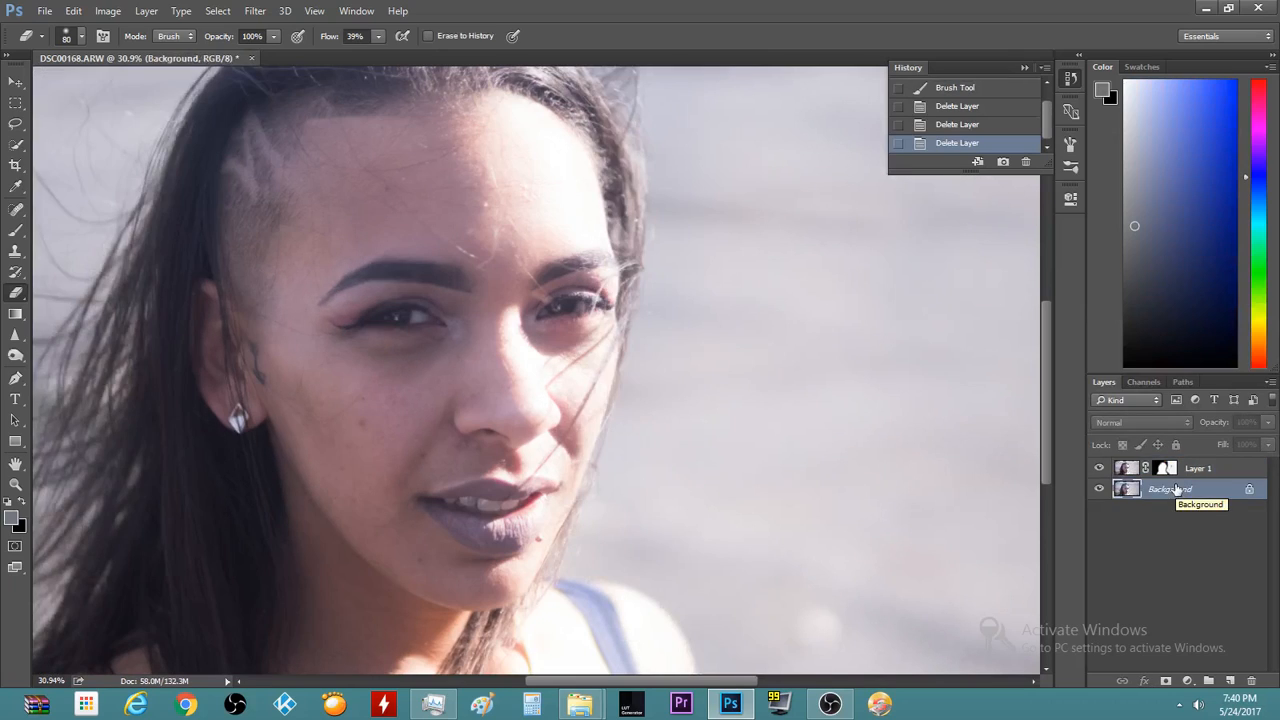
pyautogui.click(1172, 468)
pyautogui.rightClick(1172, 468)
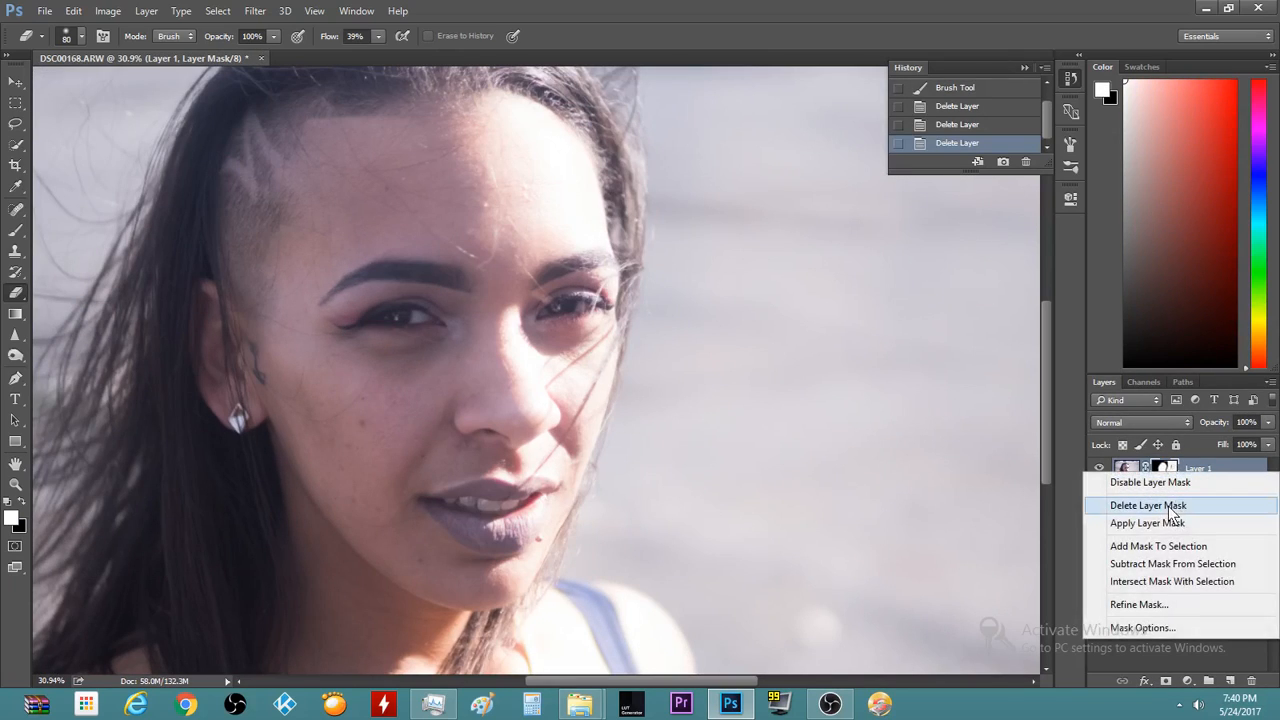
pyautogui.click(1163, 506)
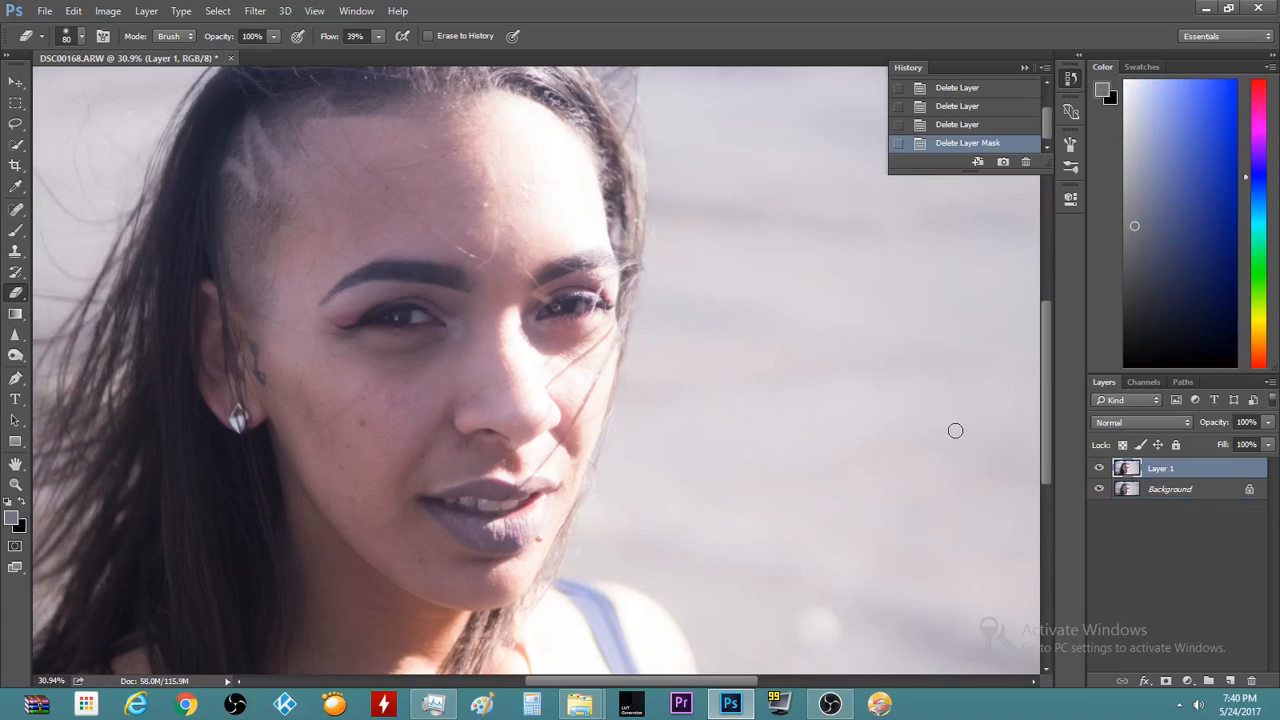
pyautogui.scroll(-4, 663, 480)
pyautogui.scroll(2, 671, 494)
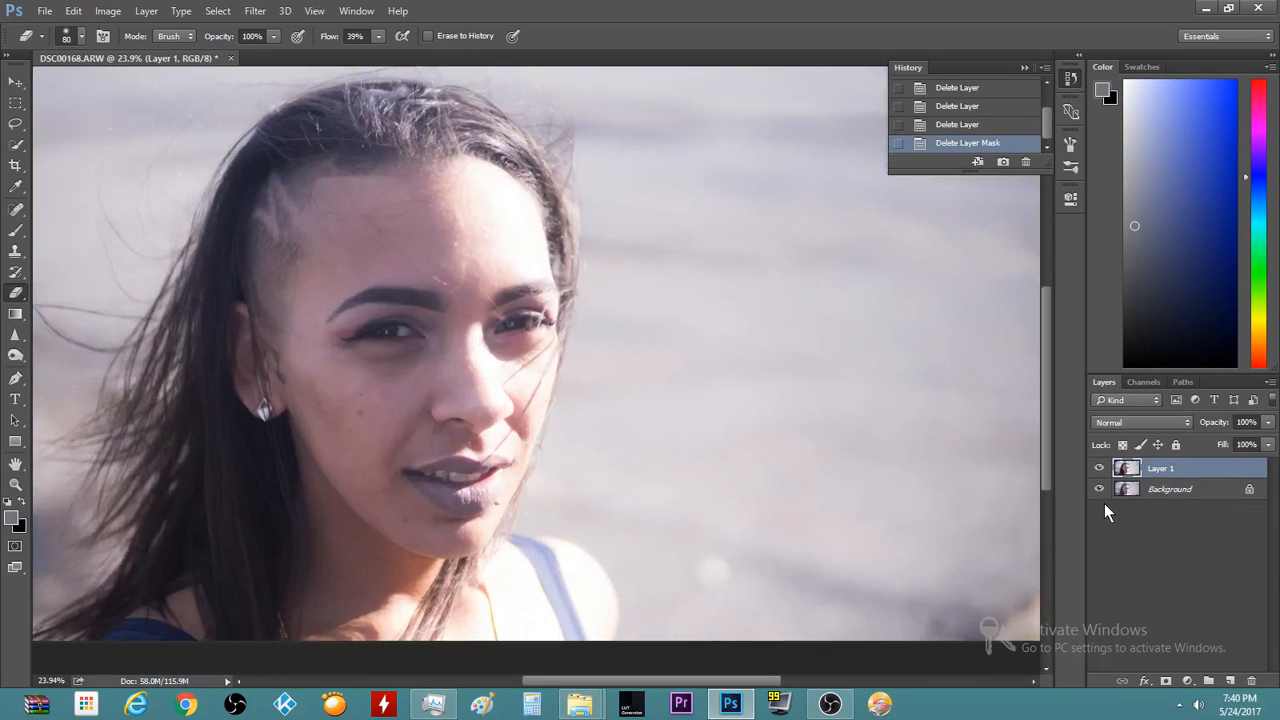
# Duplicate Layer 1 and apply a 37.4-pixel Gaussian Blur to the copy
pyautogui.hotkey('ctrl', 'j')
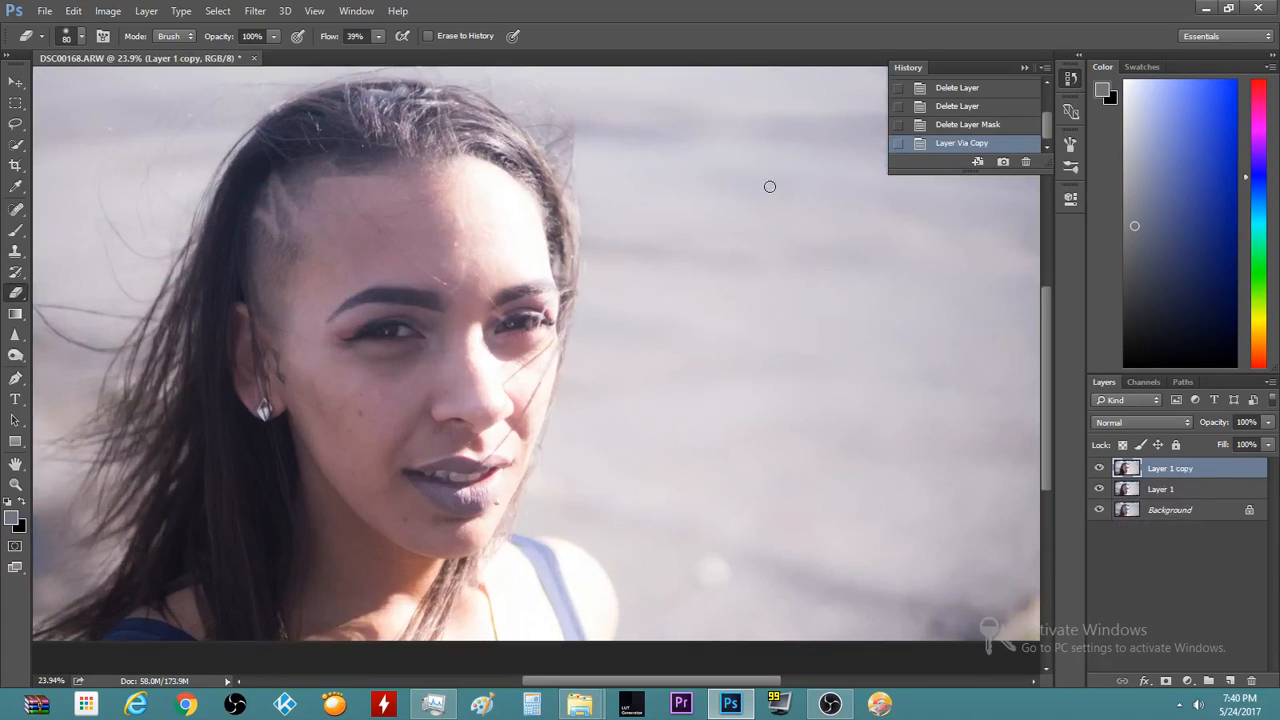
pyautogui.scroll(1, 469, 149)
pyautogui.scroll(-2, 451, 171)
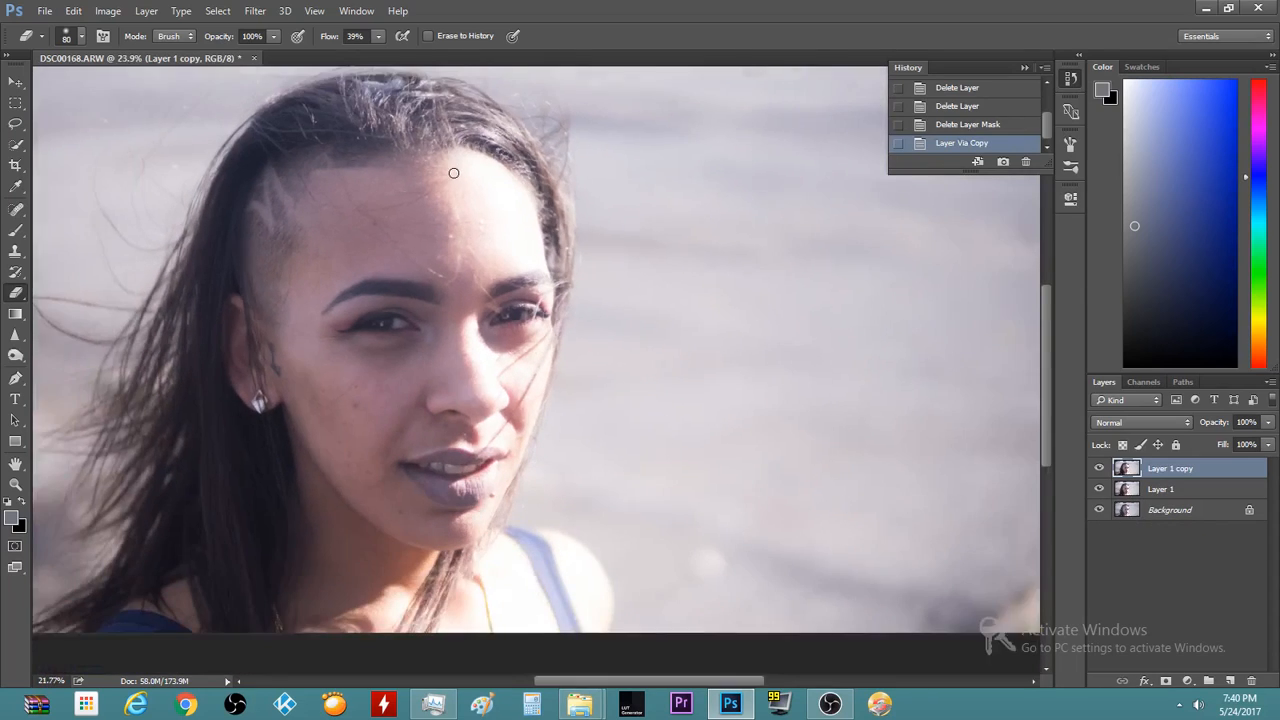
pyautogui.scroll(1, 248, 275)
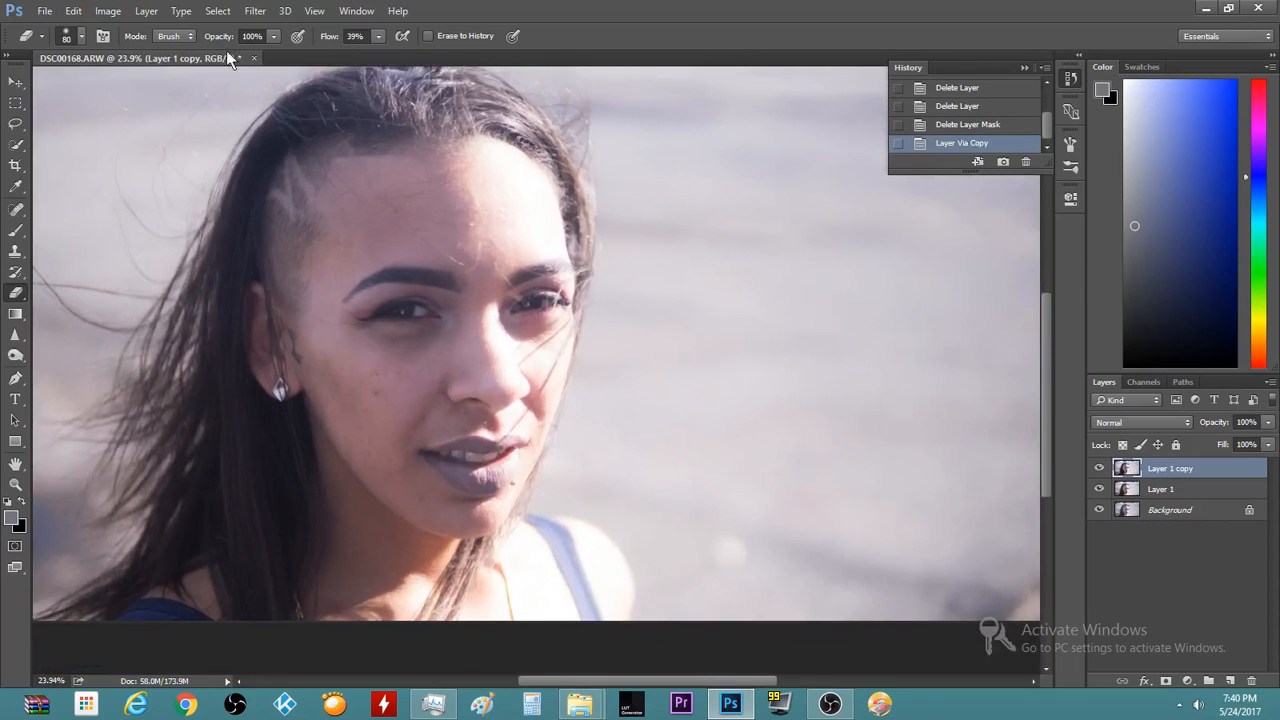
pyautogui.click(250, 10)
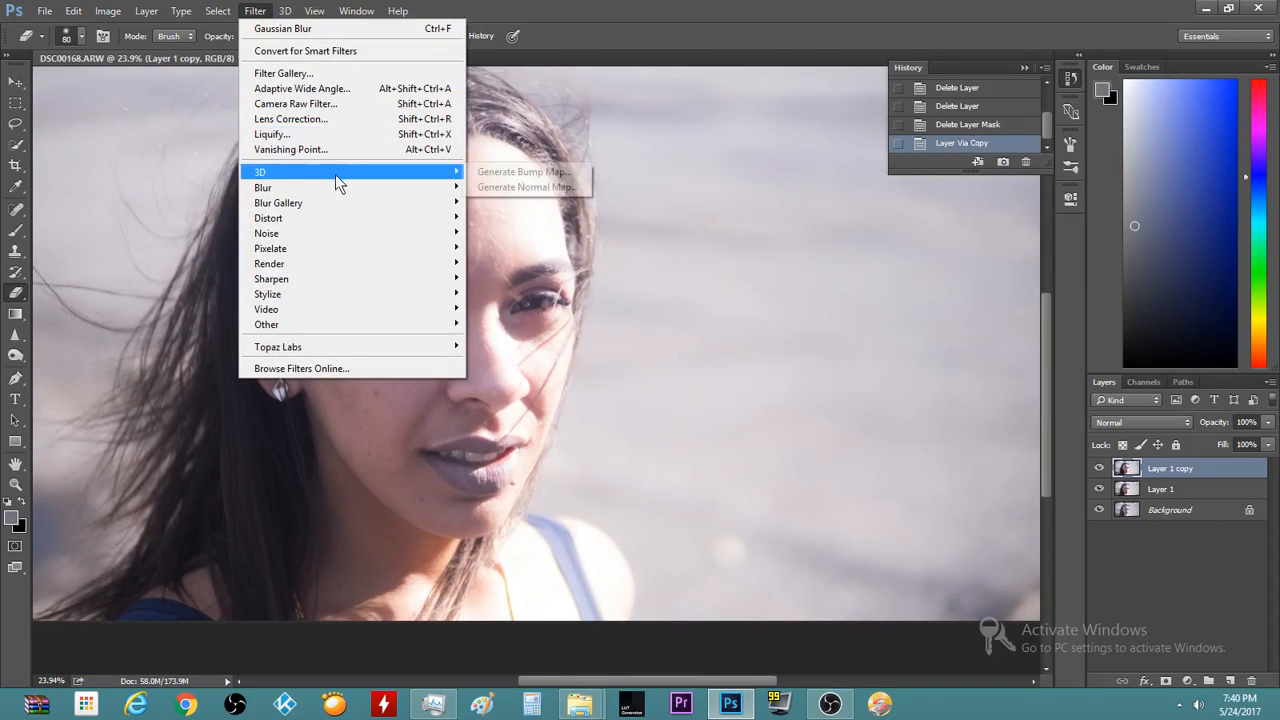
pyautogui.moveTo(357, 187)
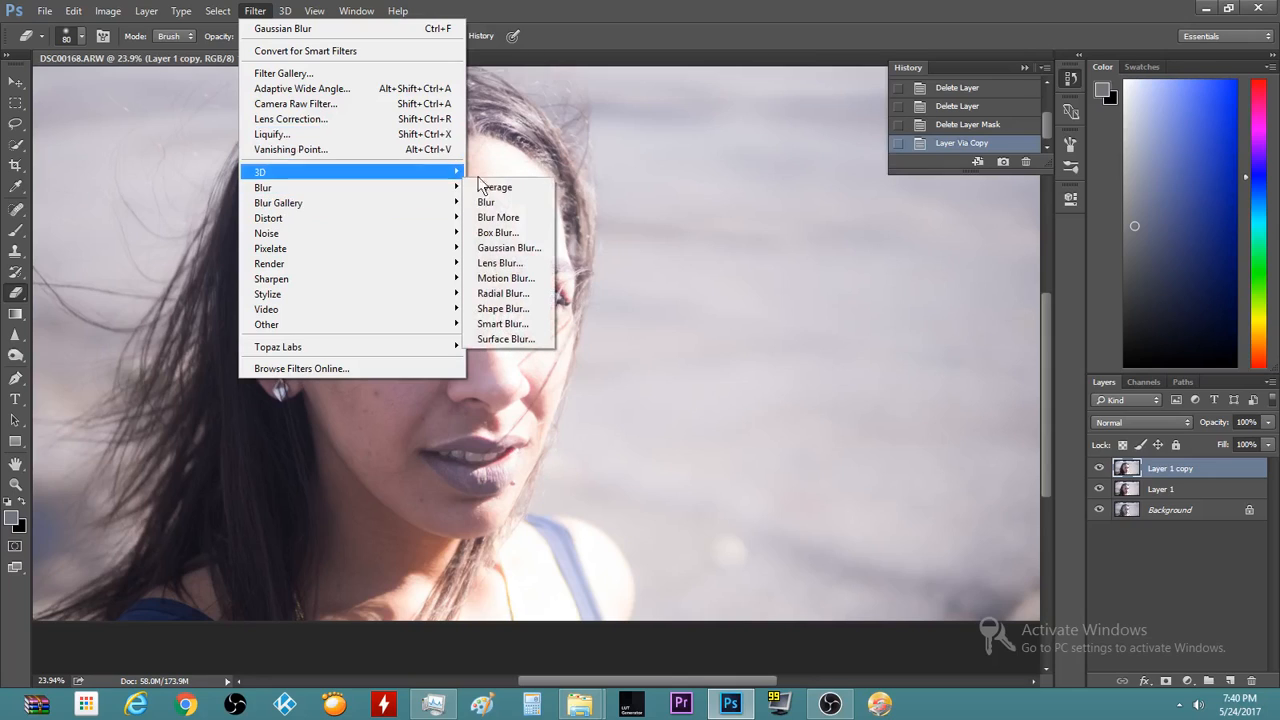
pyautogui.click(510, 247)
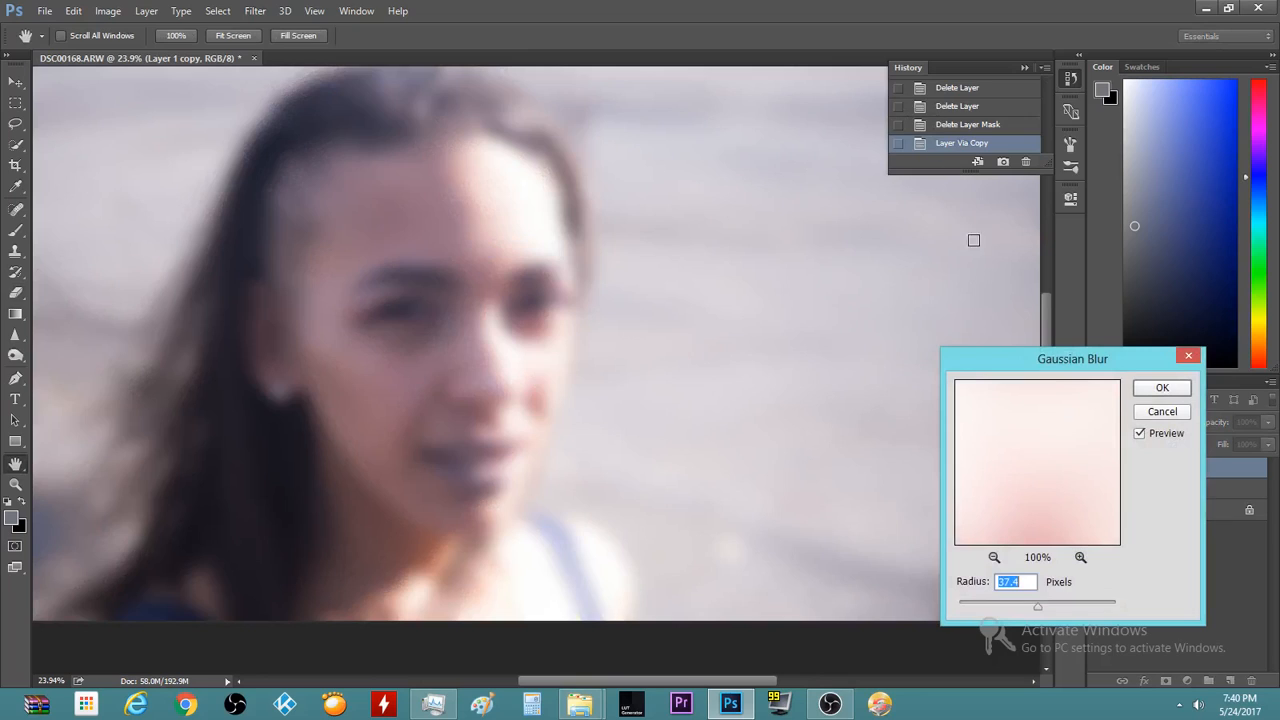
pyautogui.click(1162, 388)
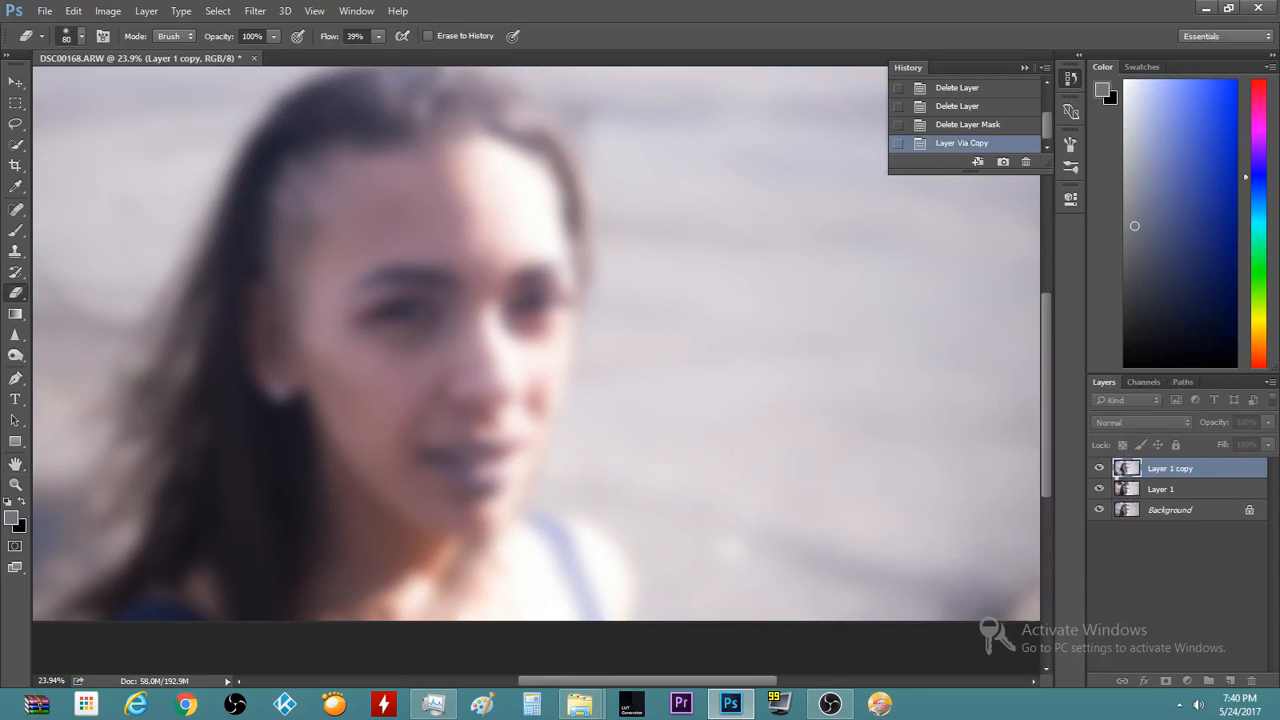
# Add an inverted black layer mask to Layer 1 copy, hiding the blur
pyautogui.click(1166, 681)
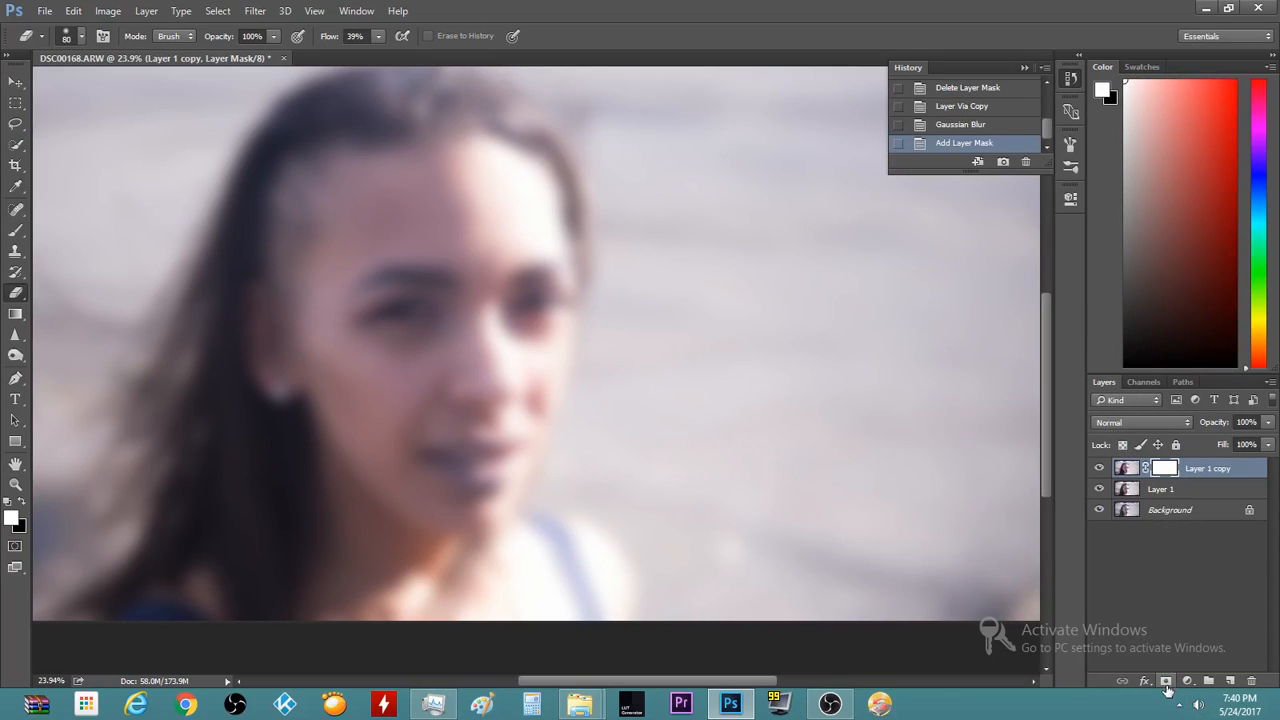
pyautogui.hotkey('ctrl', 'i')
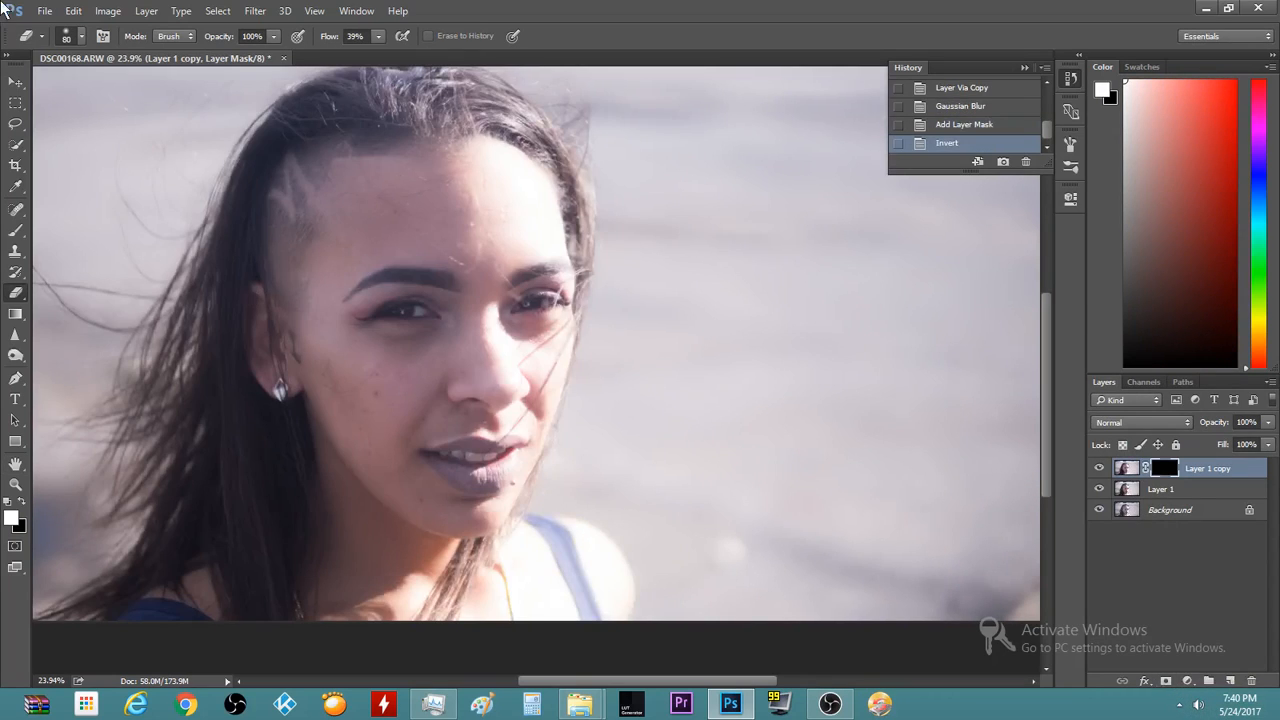
pyautogui.scroll(3, 24, 5)
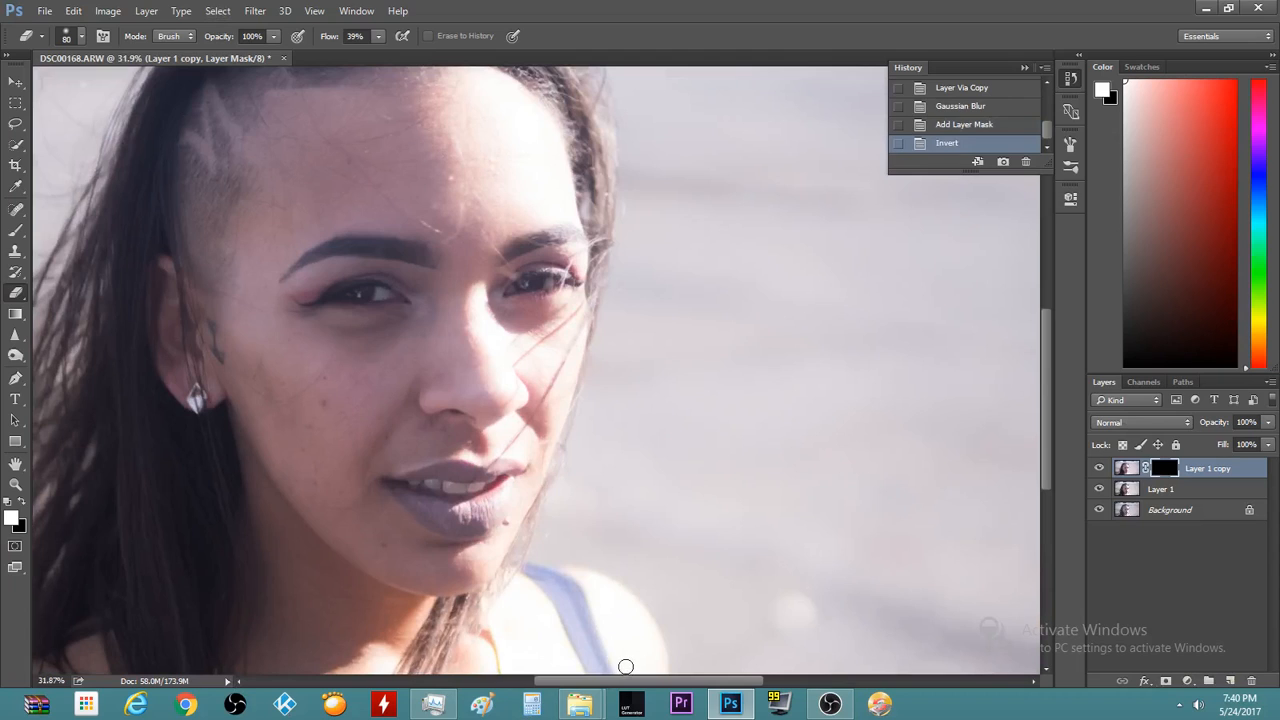
pyautogui.moveTo(617, 686); pyautogui.dragTo(569, 686)
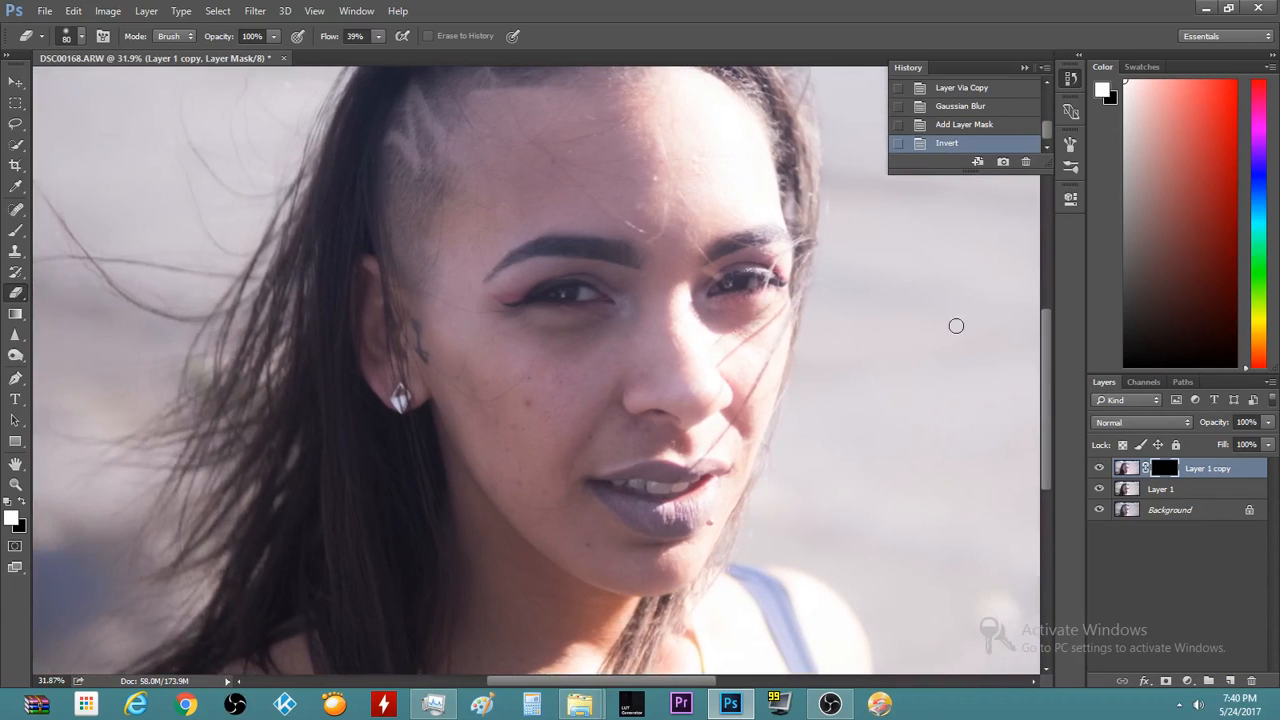
pyautogui.moveTo(1046, 354); pyautogui.dragTo(1040, 315)
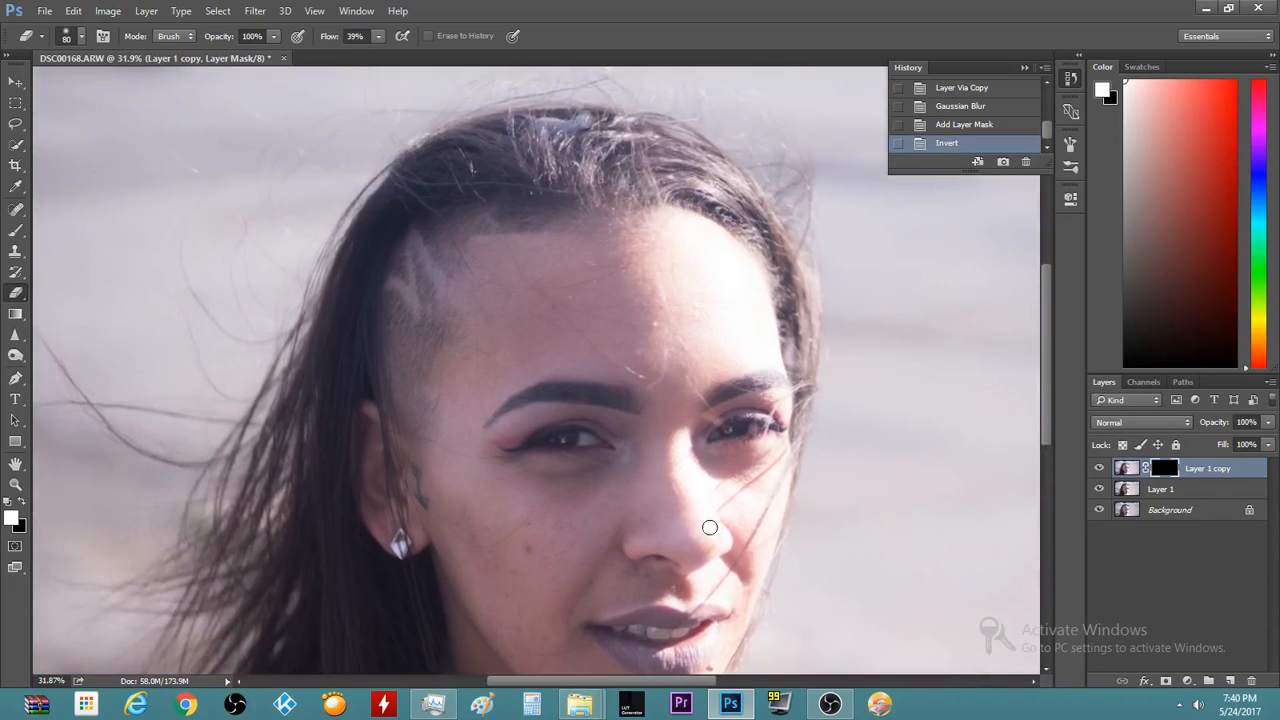
# Spot-heal four skin blemishes on Layer 1, including one just below the nose
pyautogui.click(1165, 489)
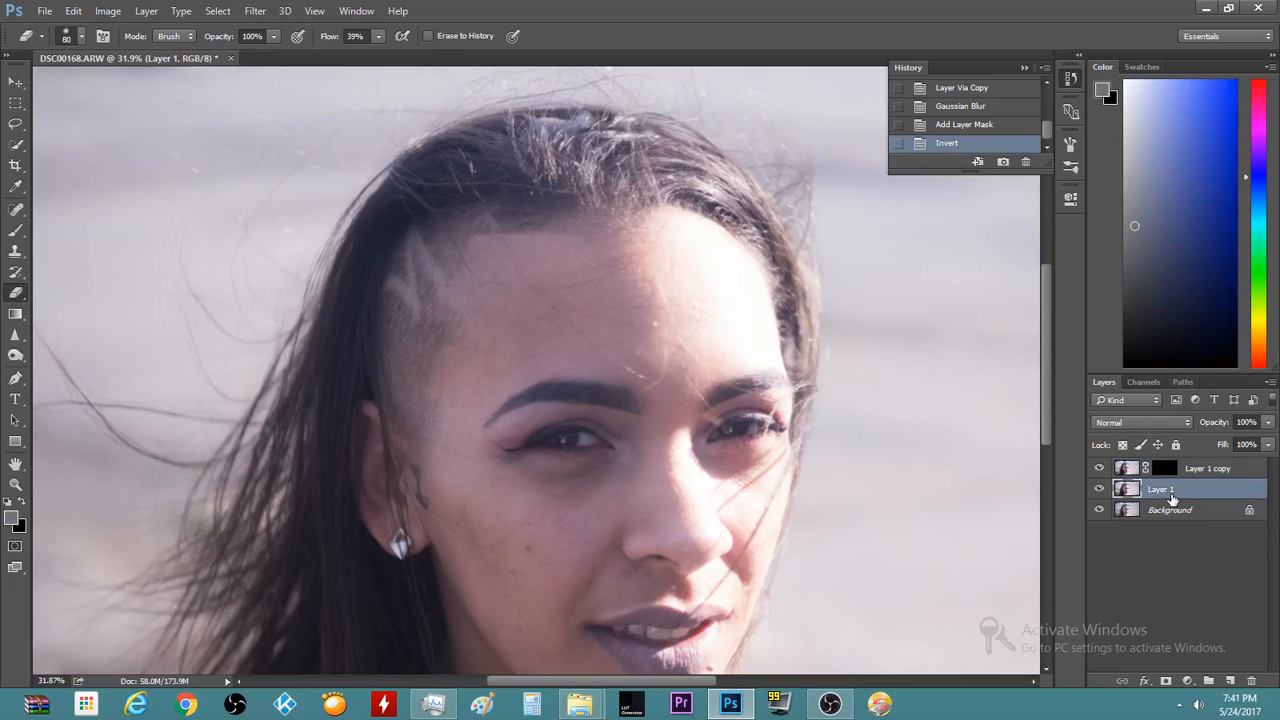
pyautogui.click(16, 210)
pyautogui.scroll(6, 394, 669)
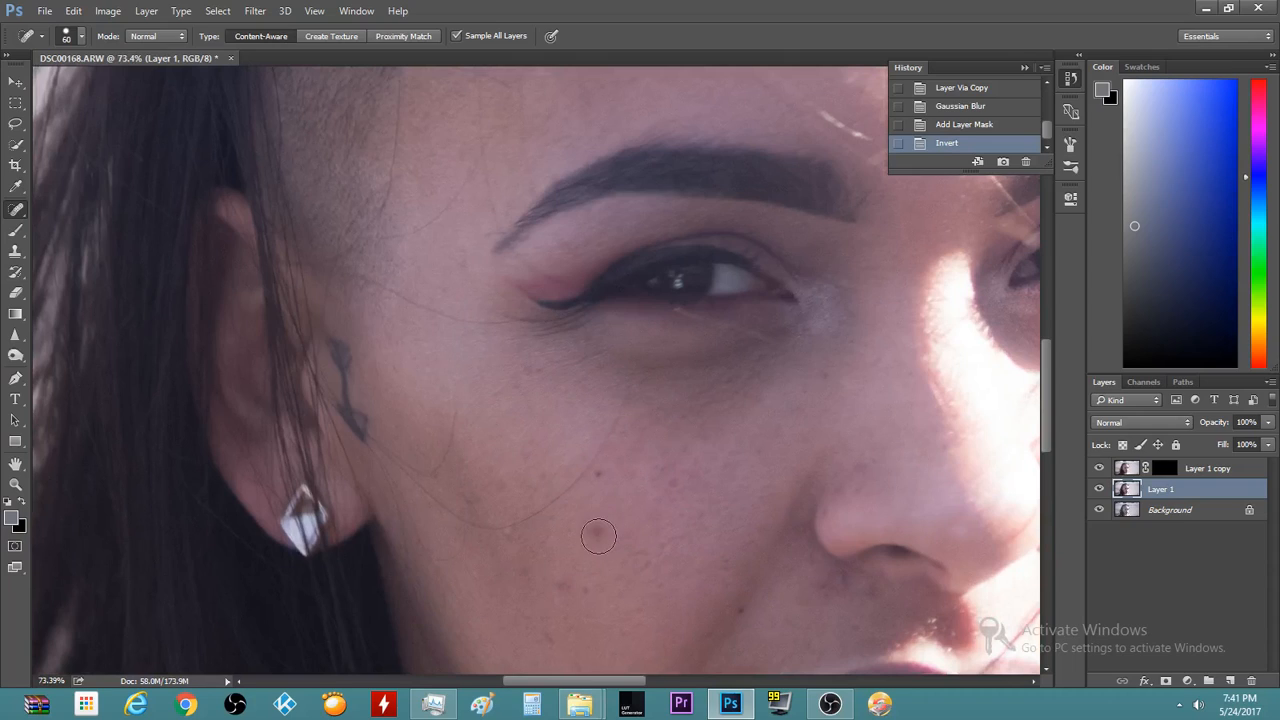
pyautogui.click(598, 537)
pyautogui.click(575, 581)
pyautogui.click(548, 636)
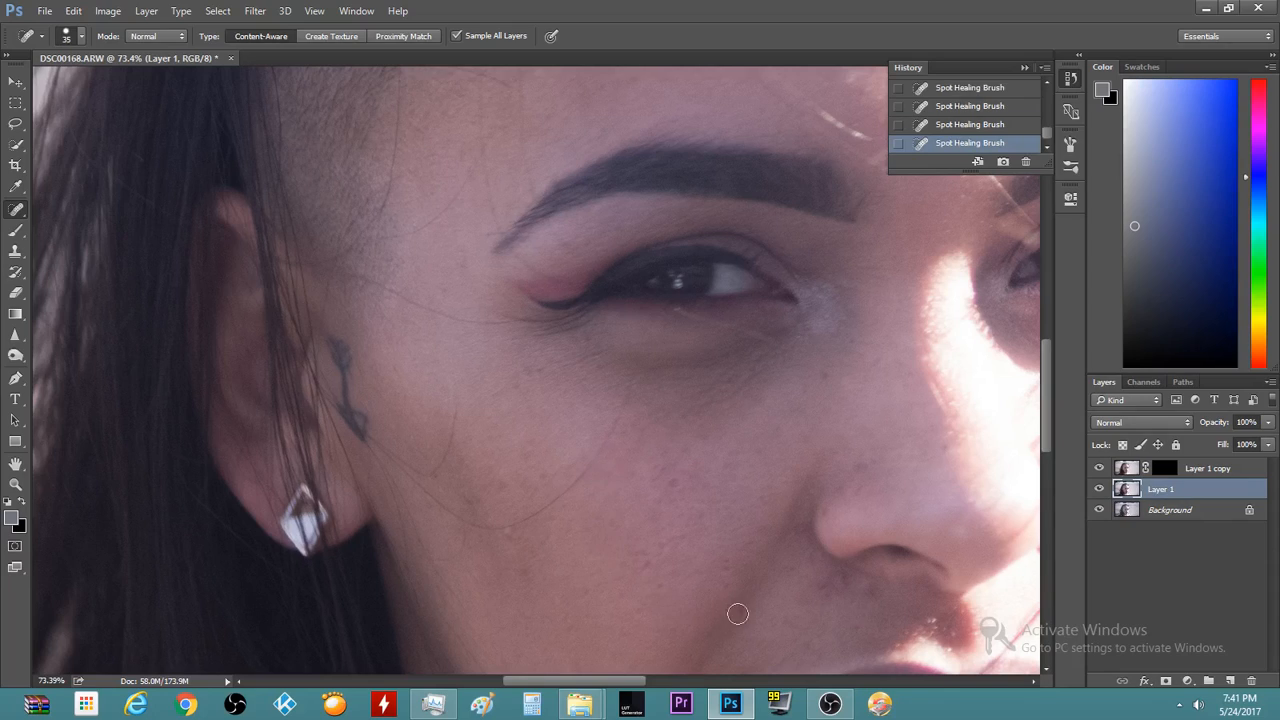
pyautogui.click(837, 587)
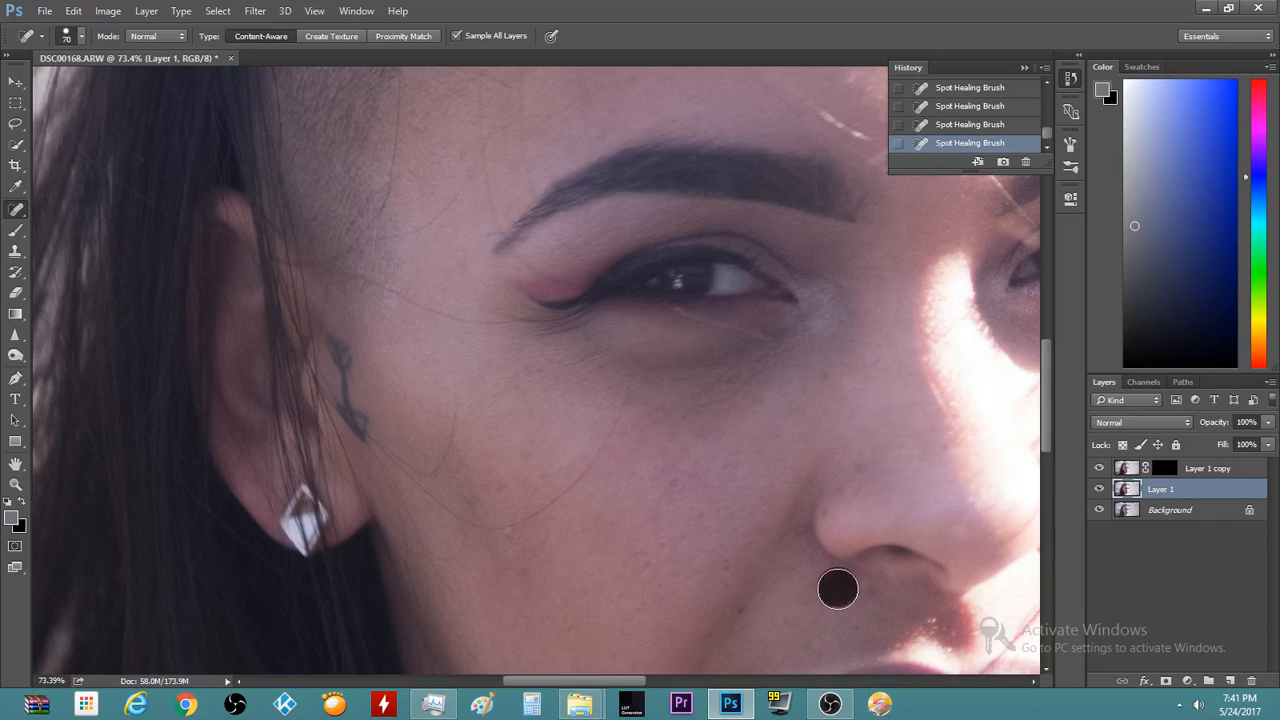
# Review the healing results around the portrait and select Layer 1 copy
pyautogui.scroll(-2, 737, 657)
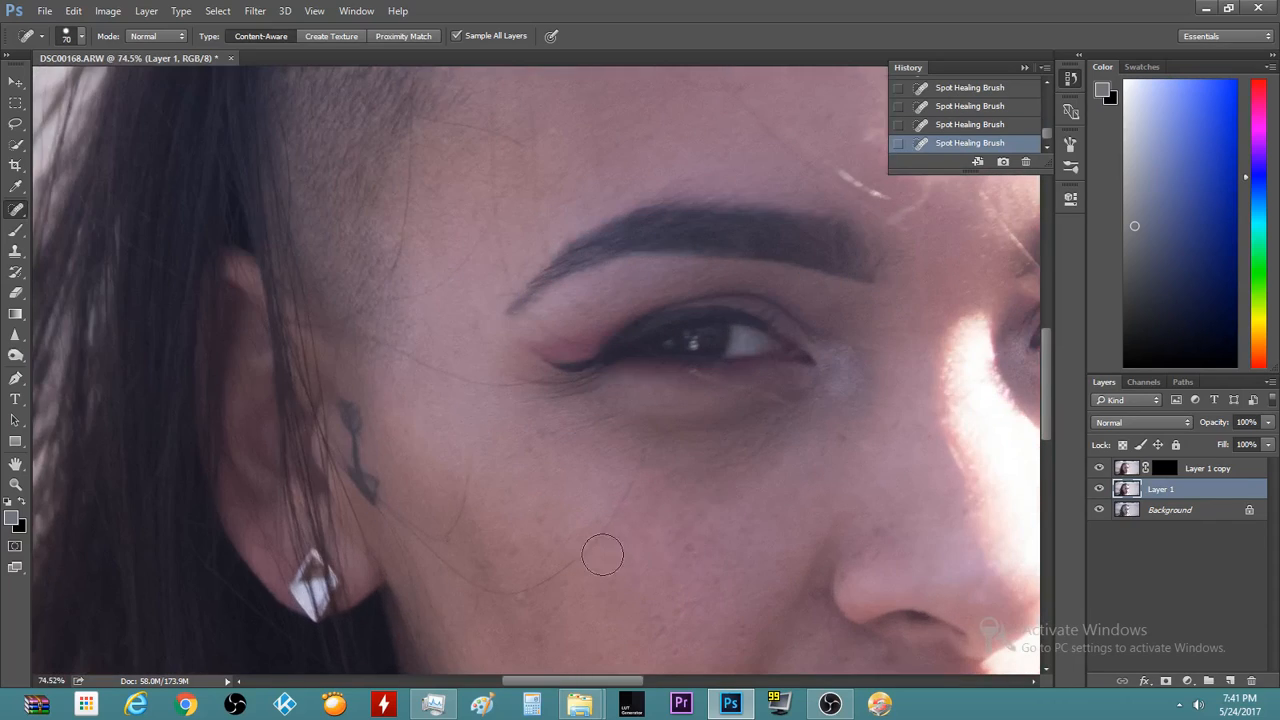
pyautogui.scroll(-2, 600, 543)
pyautogui.scroll(-3, 757, 197)
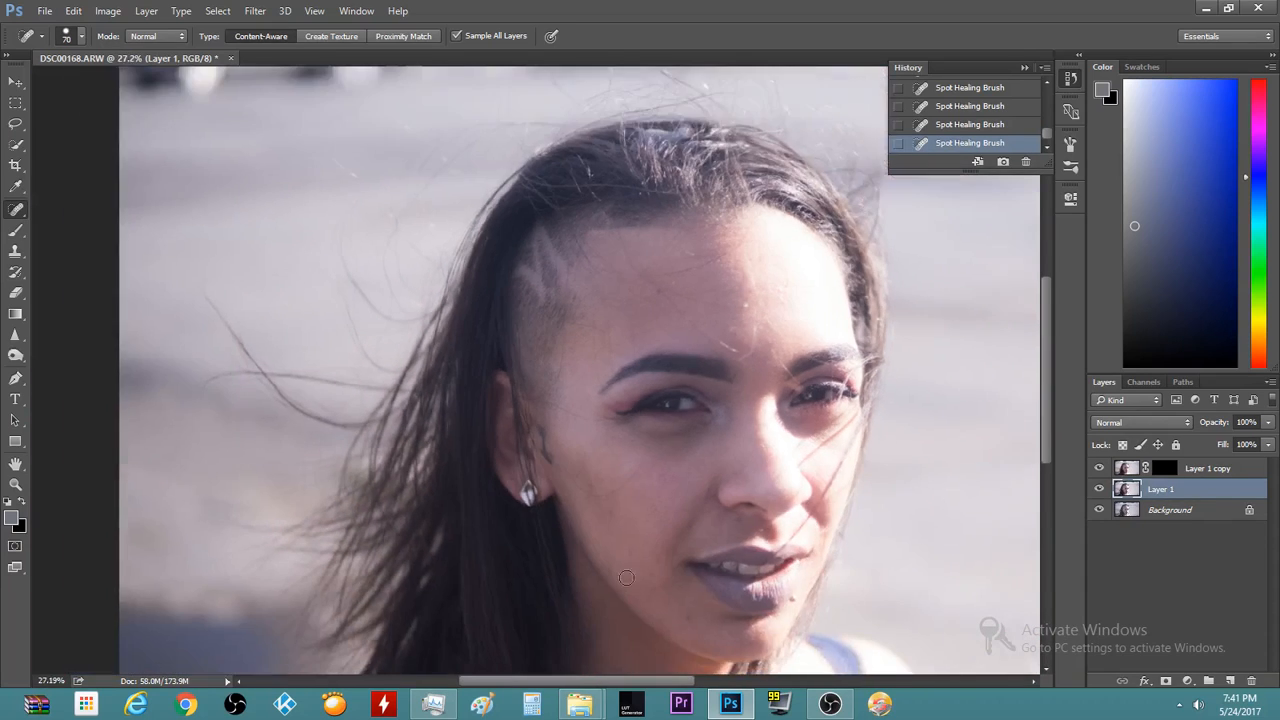
pyautogui.scroll(-1, 664, 633)
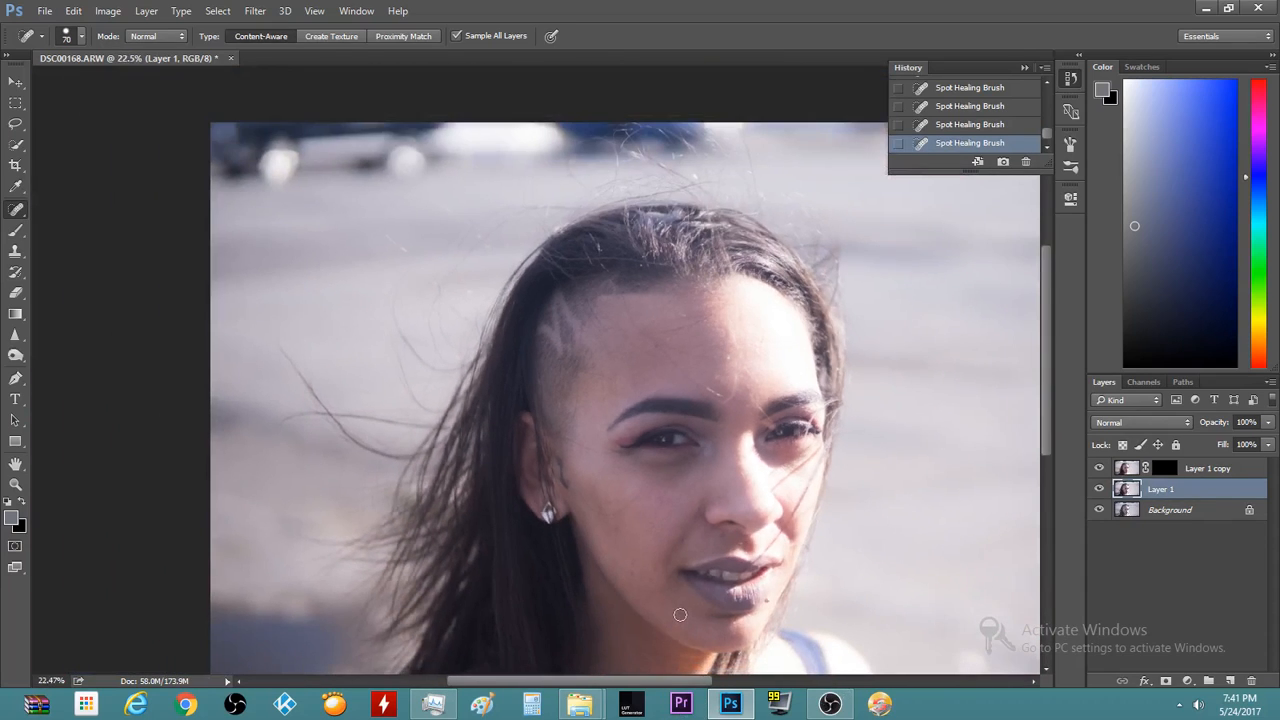
pyautogui.scroll(3, 571, 585)
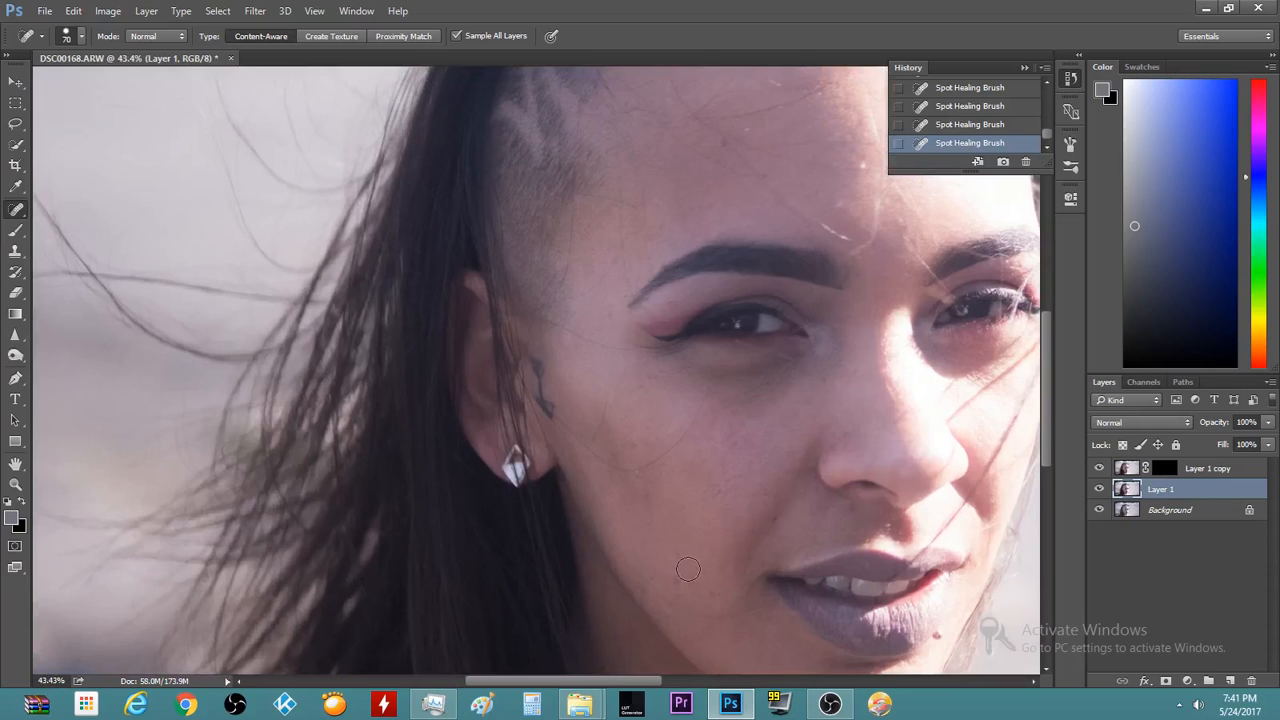
pyautogui.scroll(-1, 739, 353)
pyautogui.scroll(-1, 441, 385)
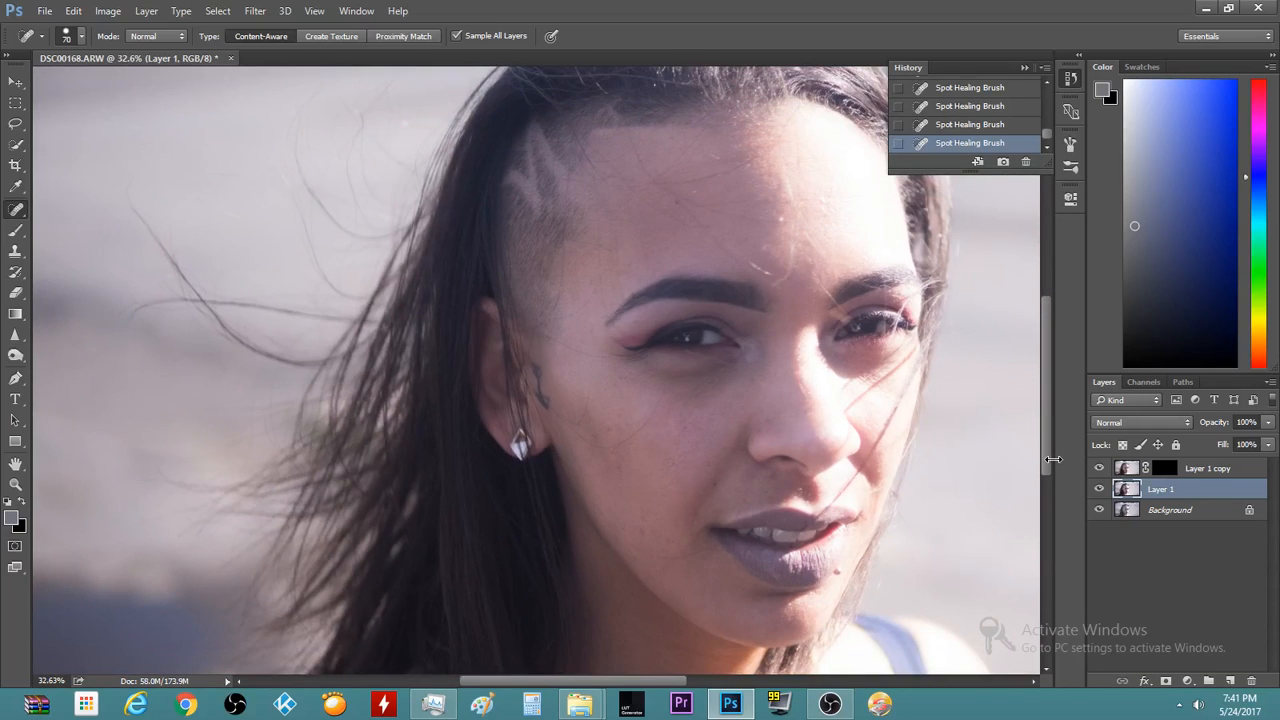
pyautogui.click(1186, 470)
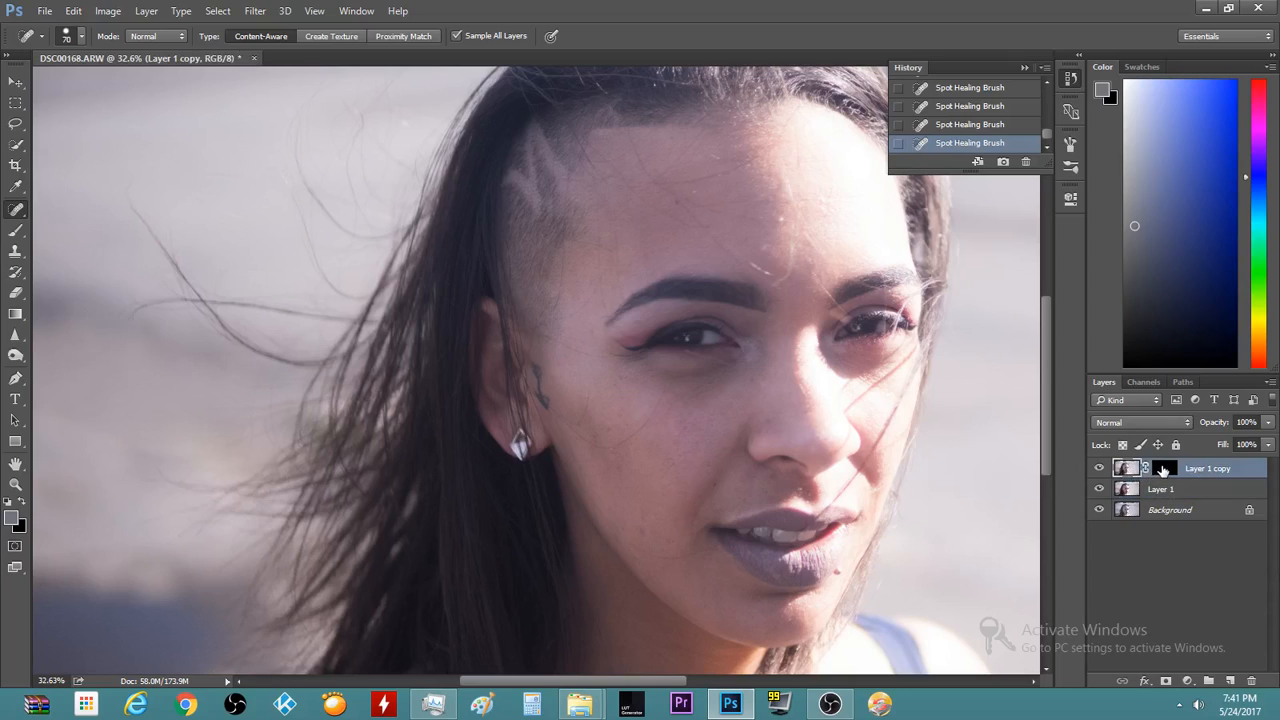
# Paint white on Layer 1 copy's mask over the forehead with a 500, then 300 brush
pyautogui.click(1162, 468)
pyautogui.press('b')
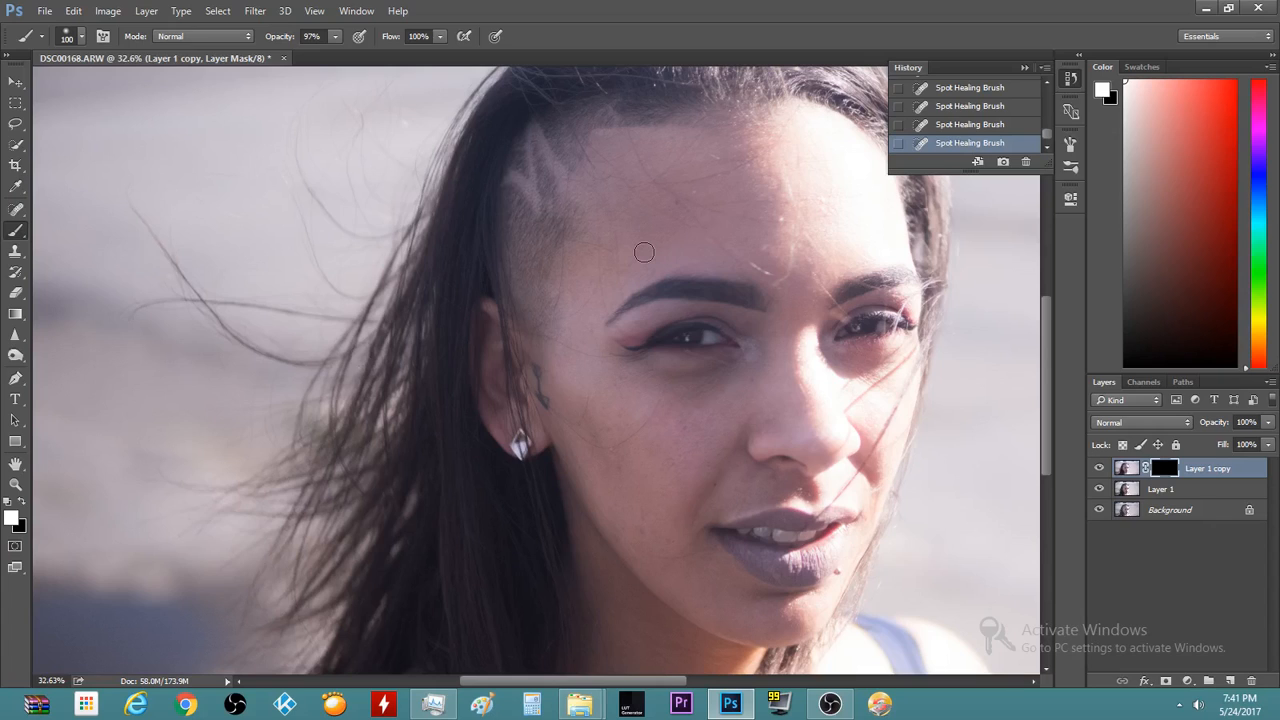
pyautogui.press(']')
pyautogui.press(']')
pyautogui.press(']')
pyautogui.press(']')
pyautogui.scroll(1, 708, 172)
pyautogui.scroll(1, 708, 172)
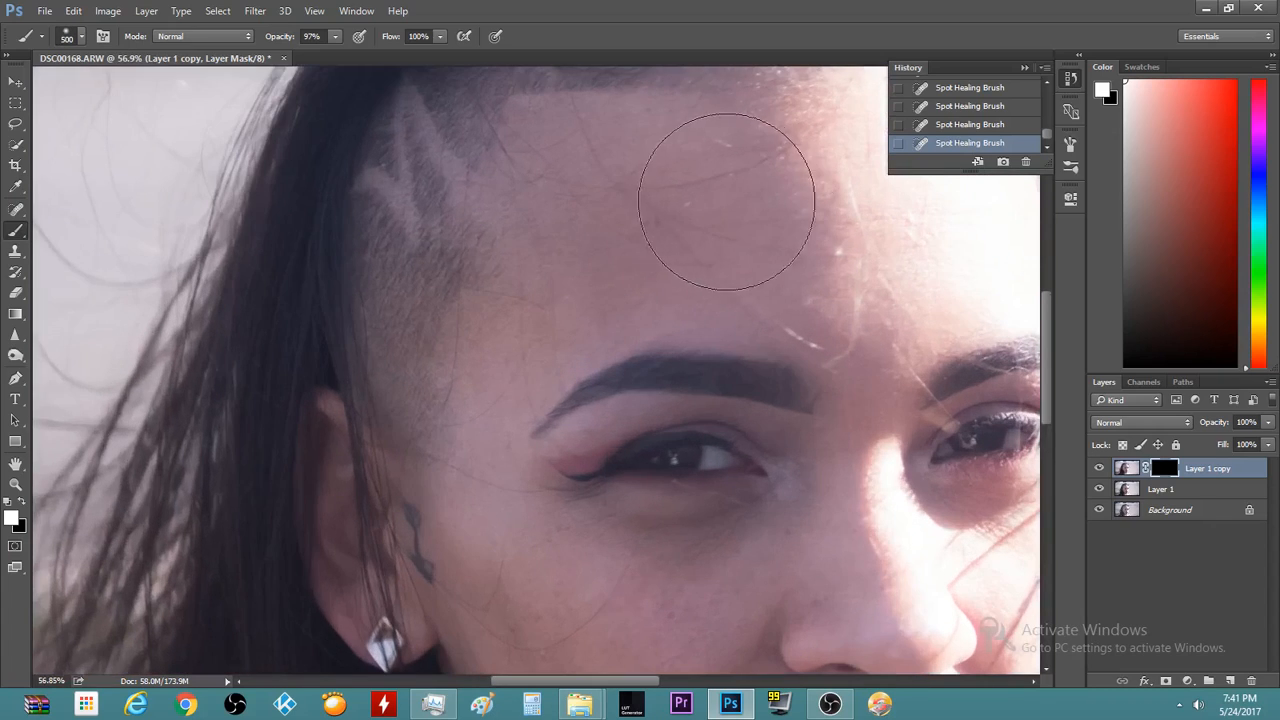
pyautogui.click(637, 235)
pyautogui.scroll(-1, 686, 209)
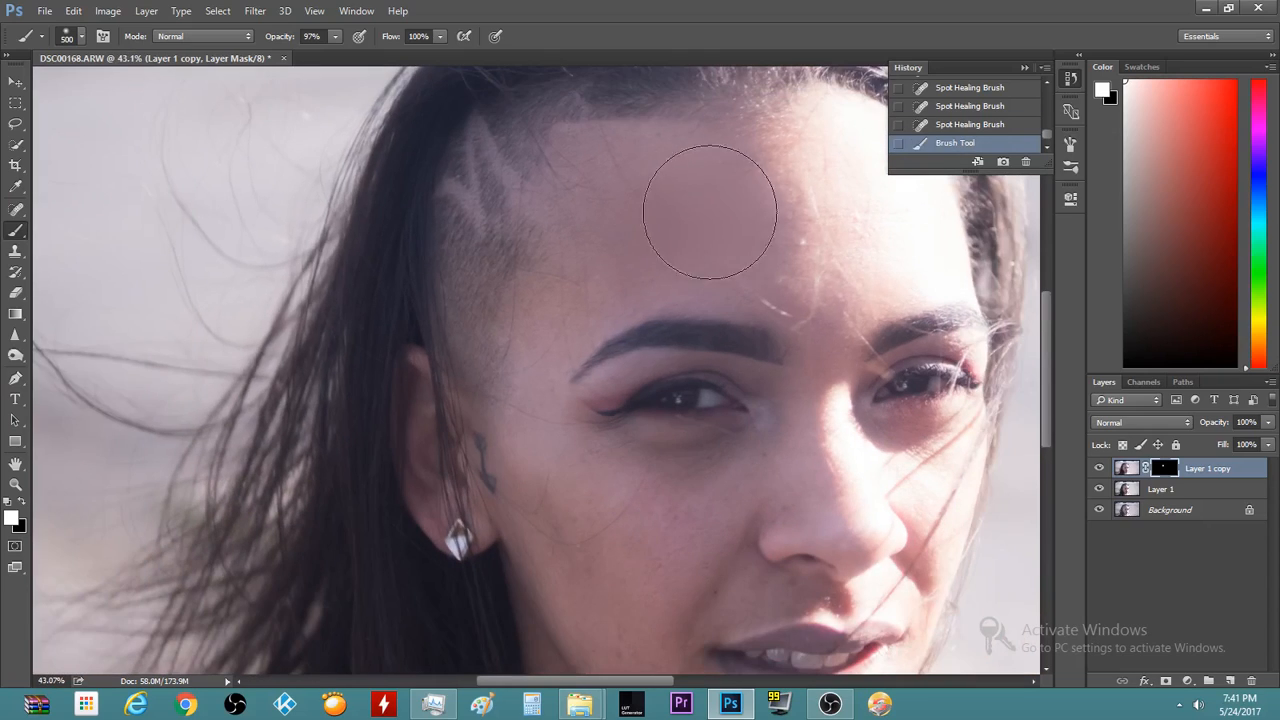
pyautogui.click(764, 234)
pyautogui.press('[')
pyautogui.press('[')
pyautogui.click(789, 249)
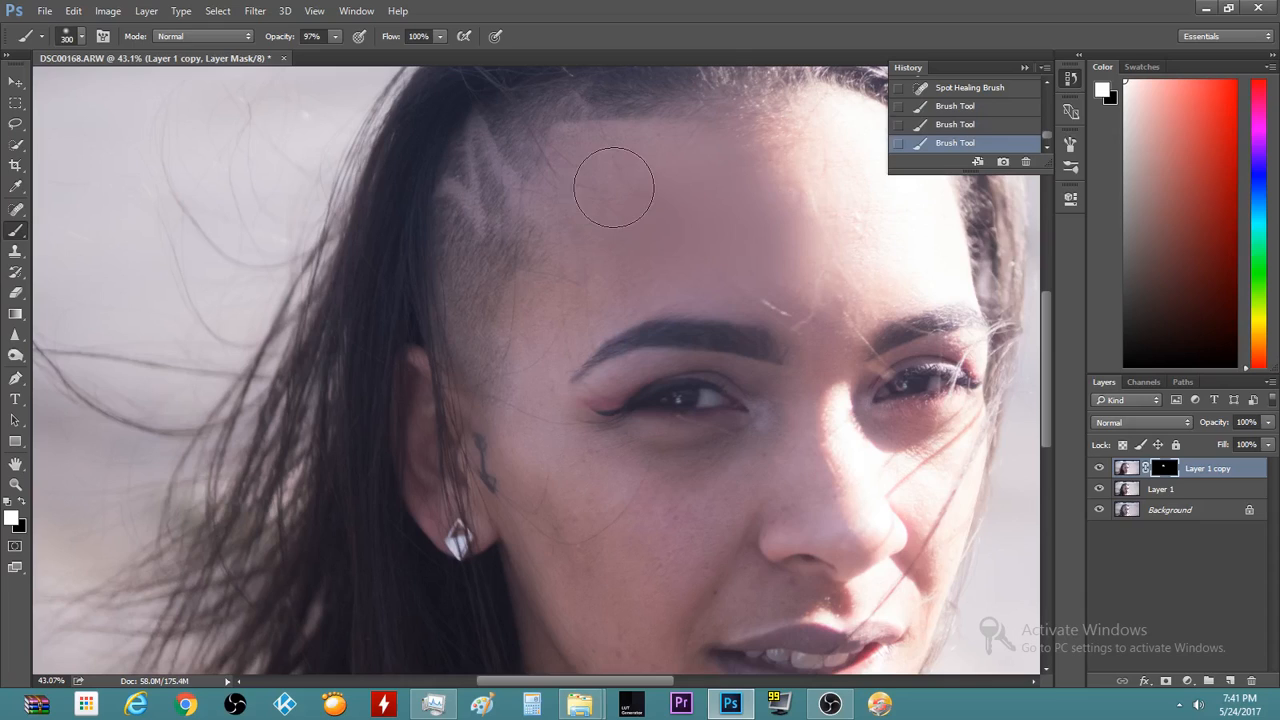
pyautogui.click(660, 177)
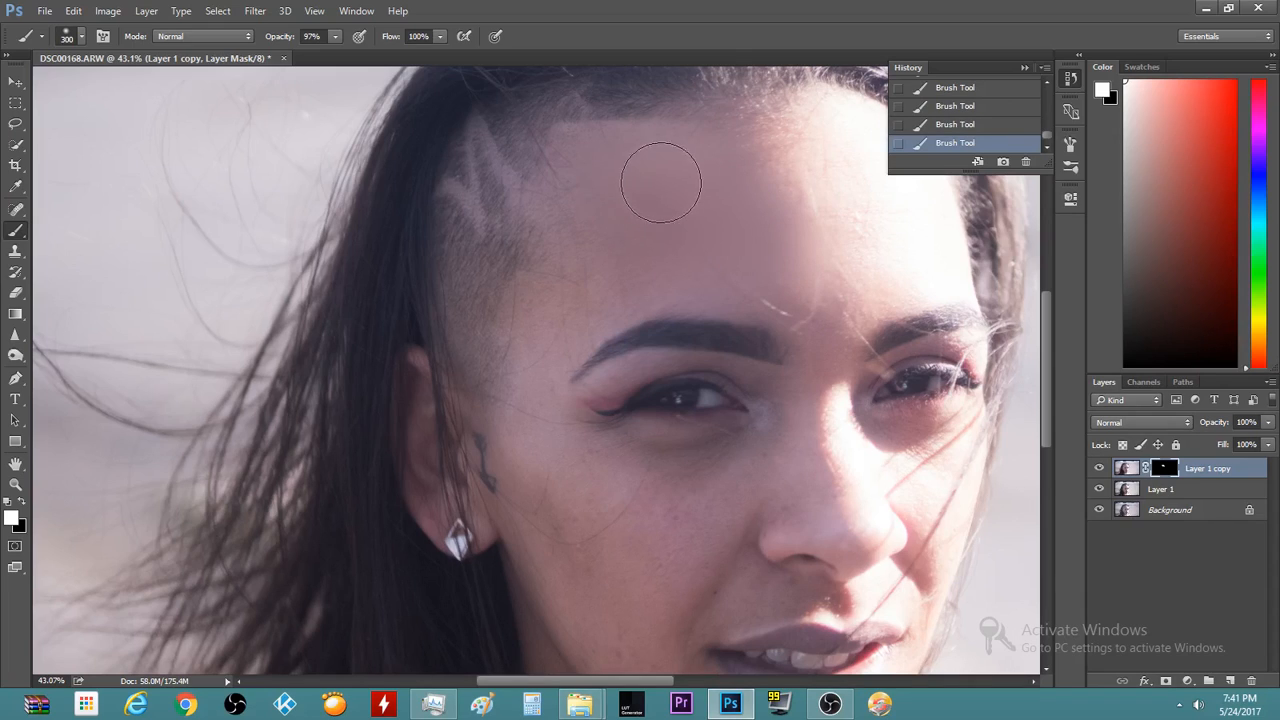
# Resize the brush to 250 and paint the mask over the cheek below the ear
pyautogui.press('[')
pyautogui.scroll(3, 591, 271)
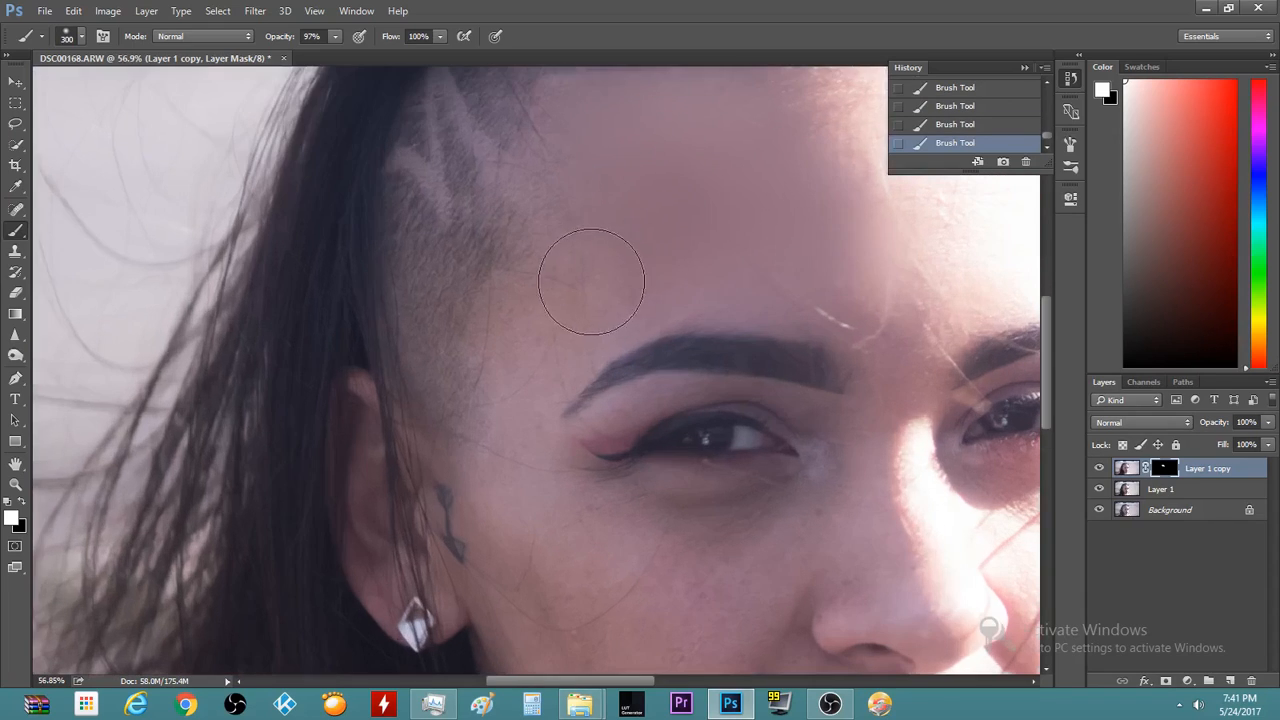
pyautogui.press('[')
pyautogui.press('[')
pyautogui.scroll(-3, 640, 605)
pyautogui.scroll(3, 649, 614)
pyautogui.press(']')
pyautogui.press(']')
pyautogui.press(']')
pyautogui.press(']')
pyautogui.press('[')
pyautogui.scroll(-1, 650, 605)
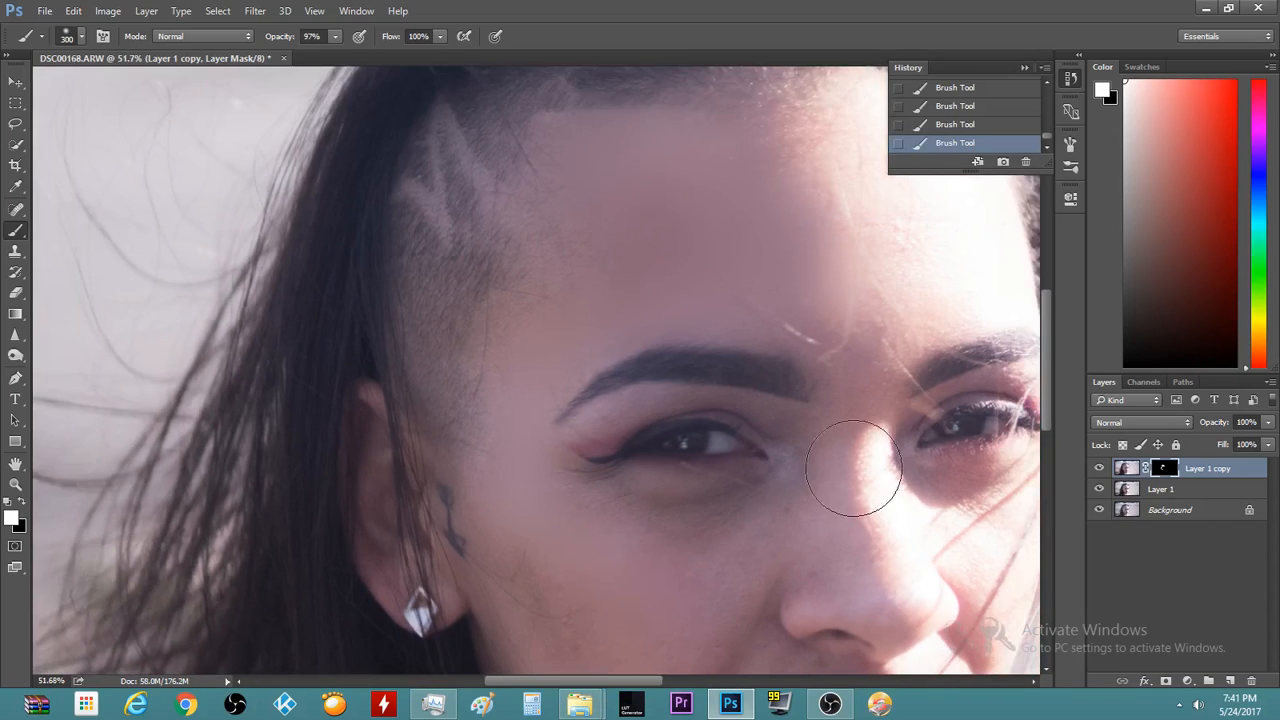
pyautogui.moveTo(1046, 330); pyautogui.dragTo(1041, 381)
pyautogui.scroll(2, 363, 349)
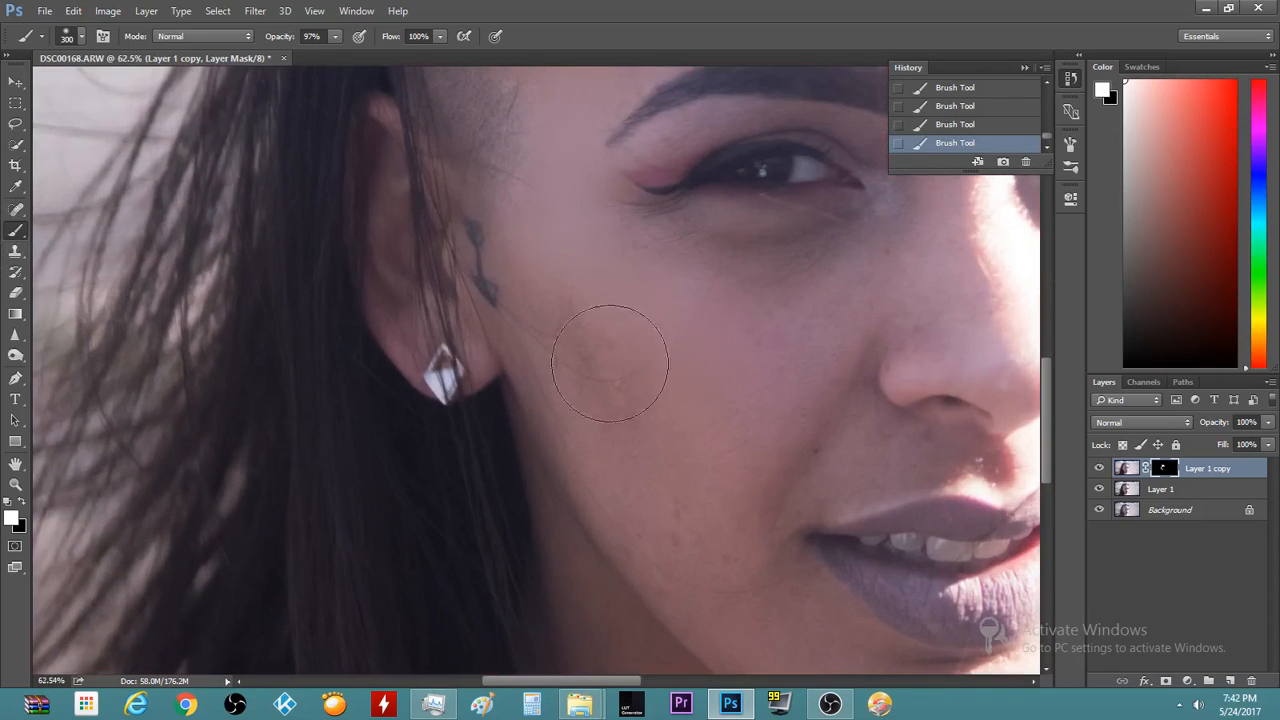
pyautogui.press('[')
pyautogui.moveTo(579, 345); pyautogui.dragTo(597, 397)
# Shrink the brush to 150, then 125, for finer mask painting
pyautogui.scroll(2, 805, 395)
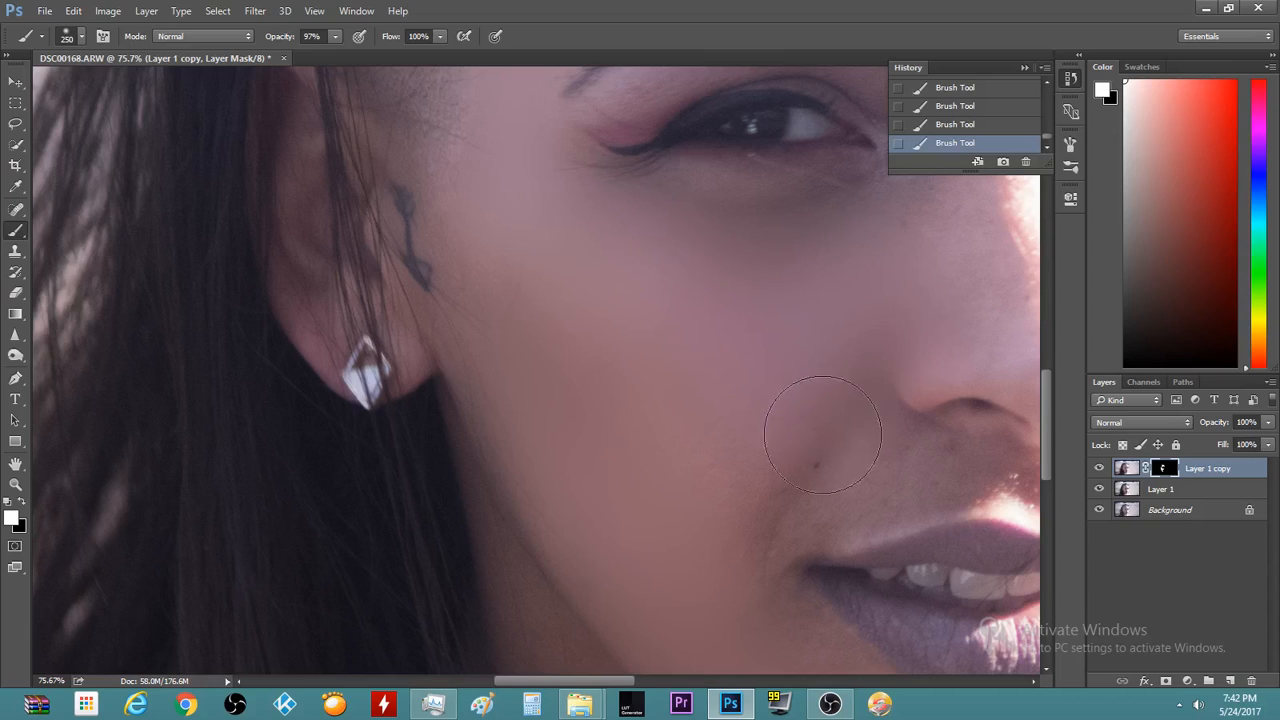
pyautogui.press('[')
pyautogui.press('[')
pyautogui.press('[')
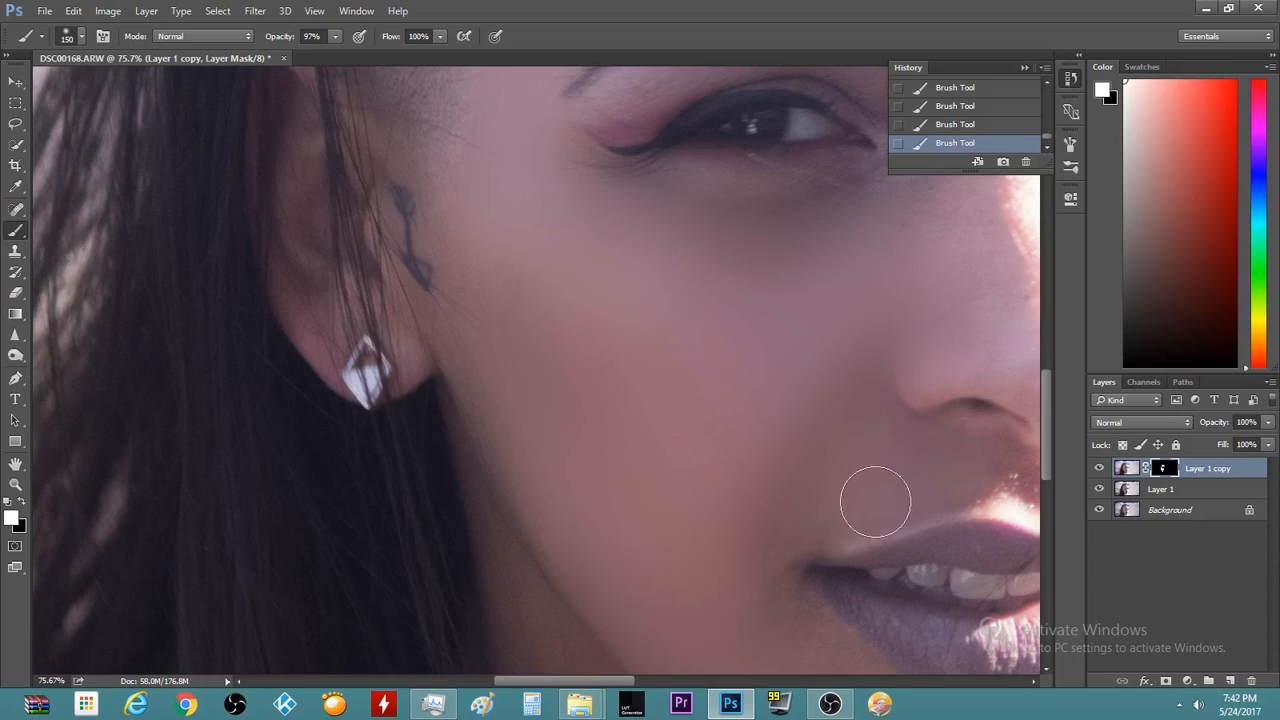
pyautogui.scroll(-6, 1000, 470)
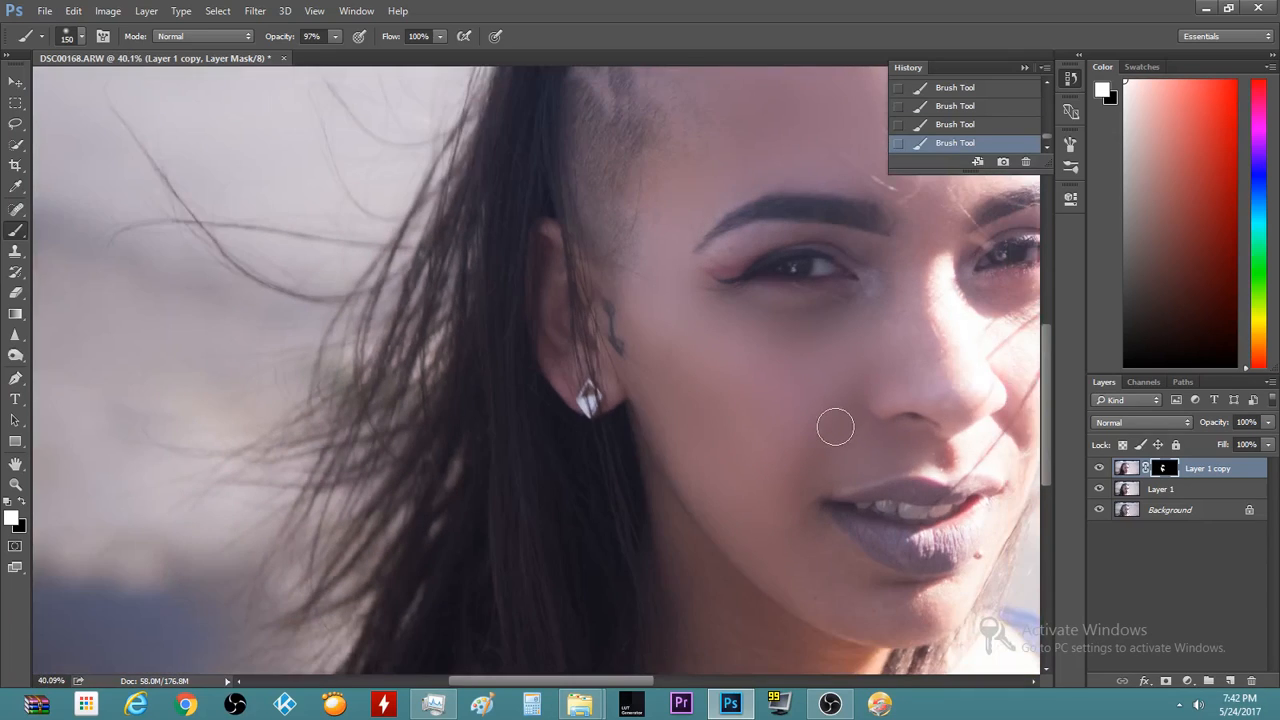
pyautogui.scroll(-1, 938, 279)
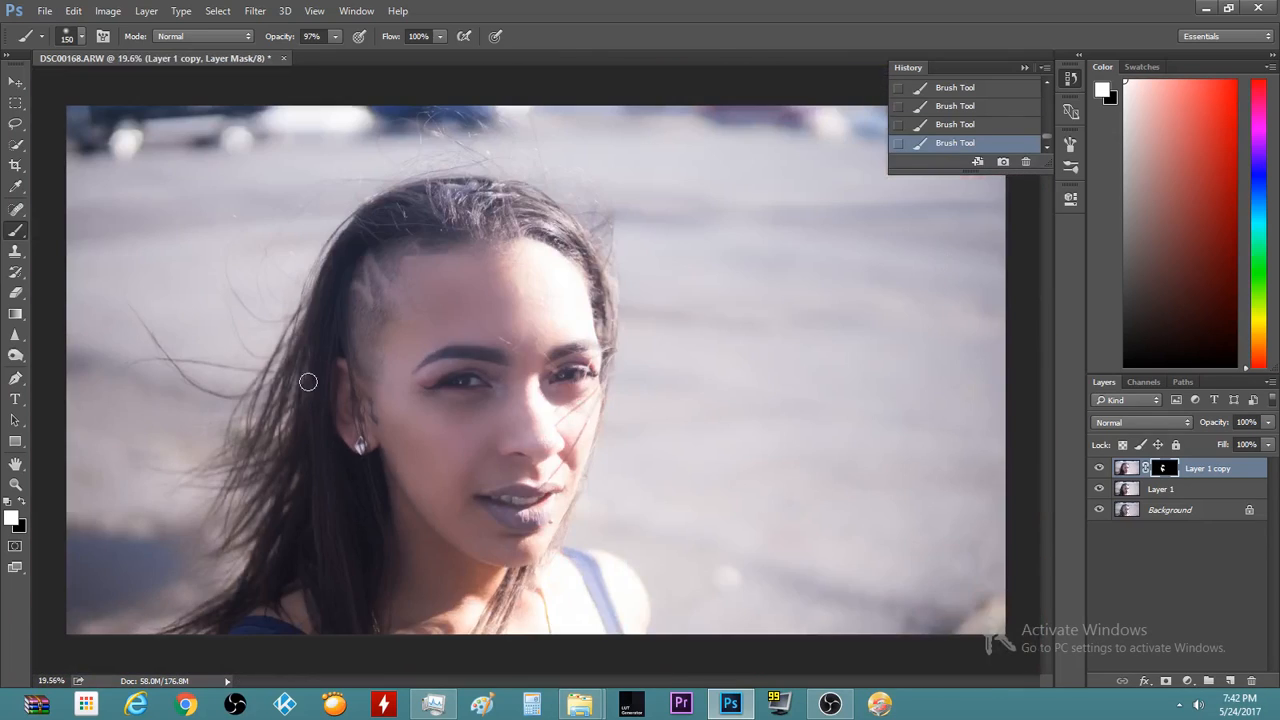
pyautogui.scroll(6, 308, 382)
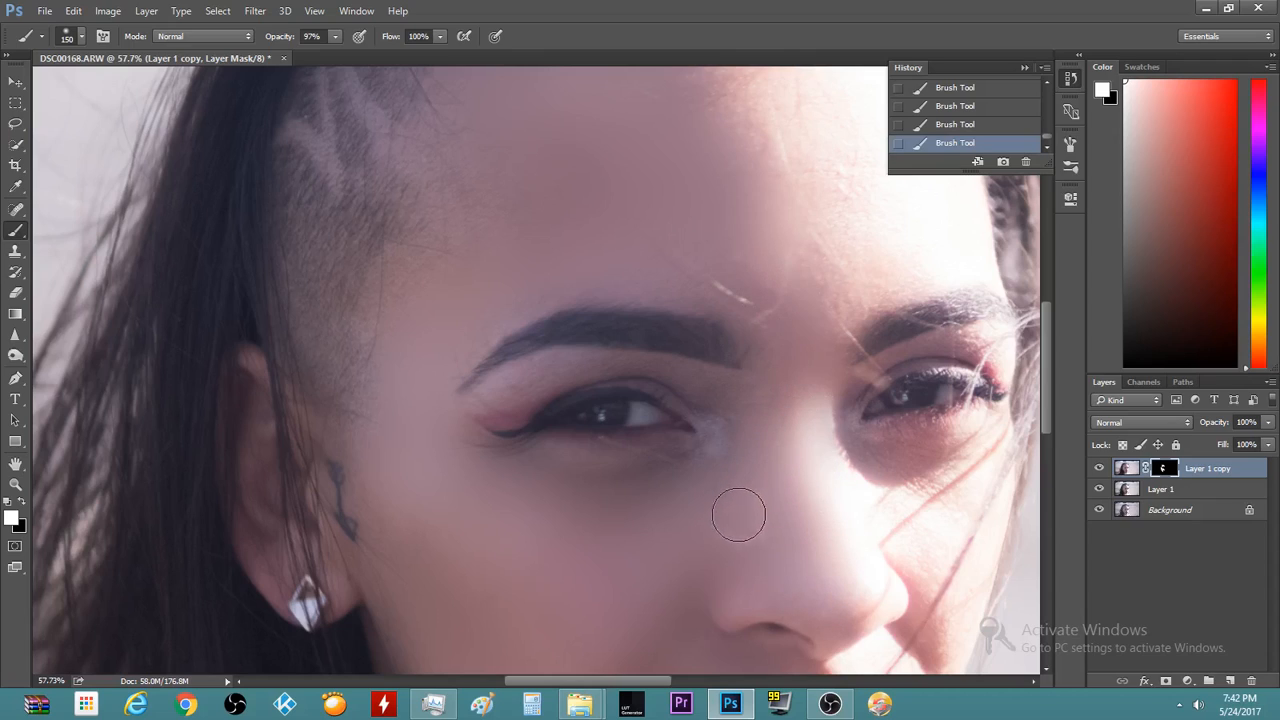
pyautogui.press('[')
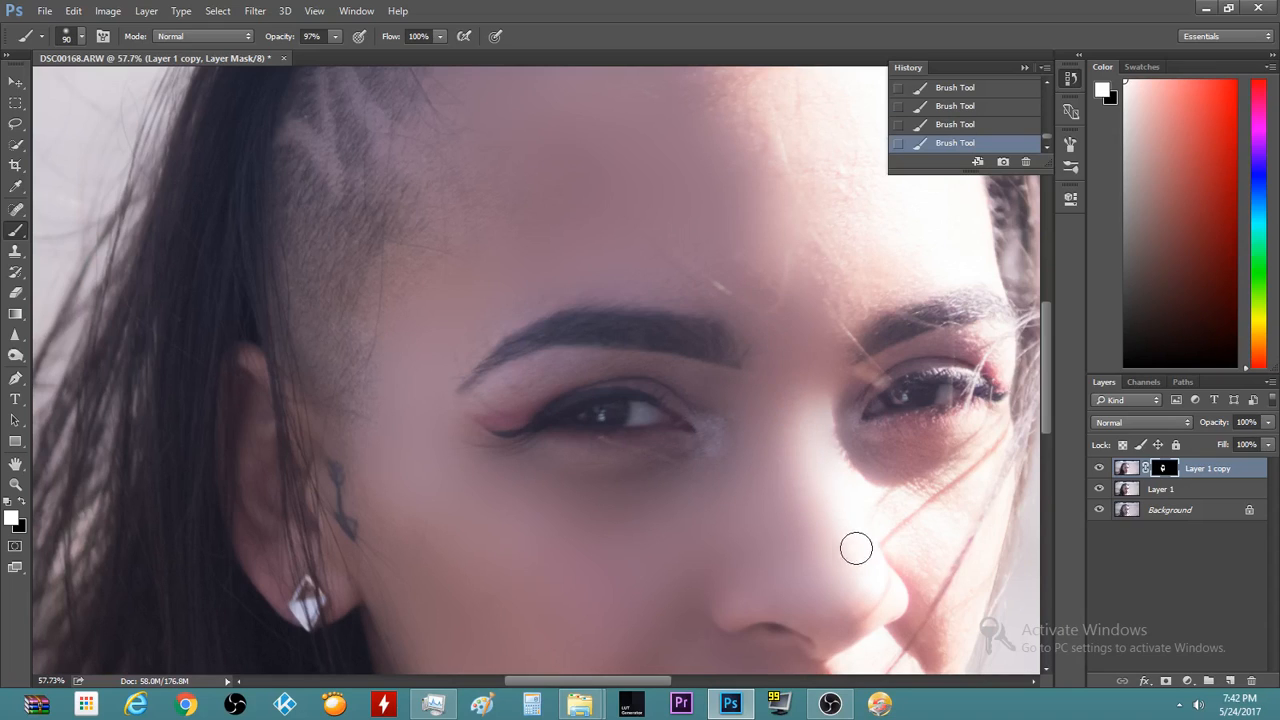
pyautogui.scroll(-6, 855, 547)
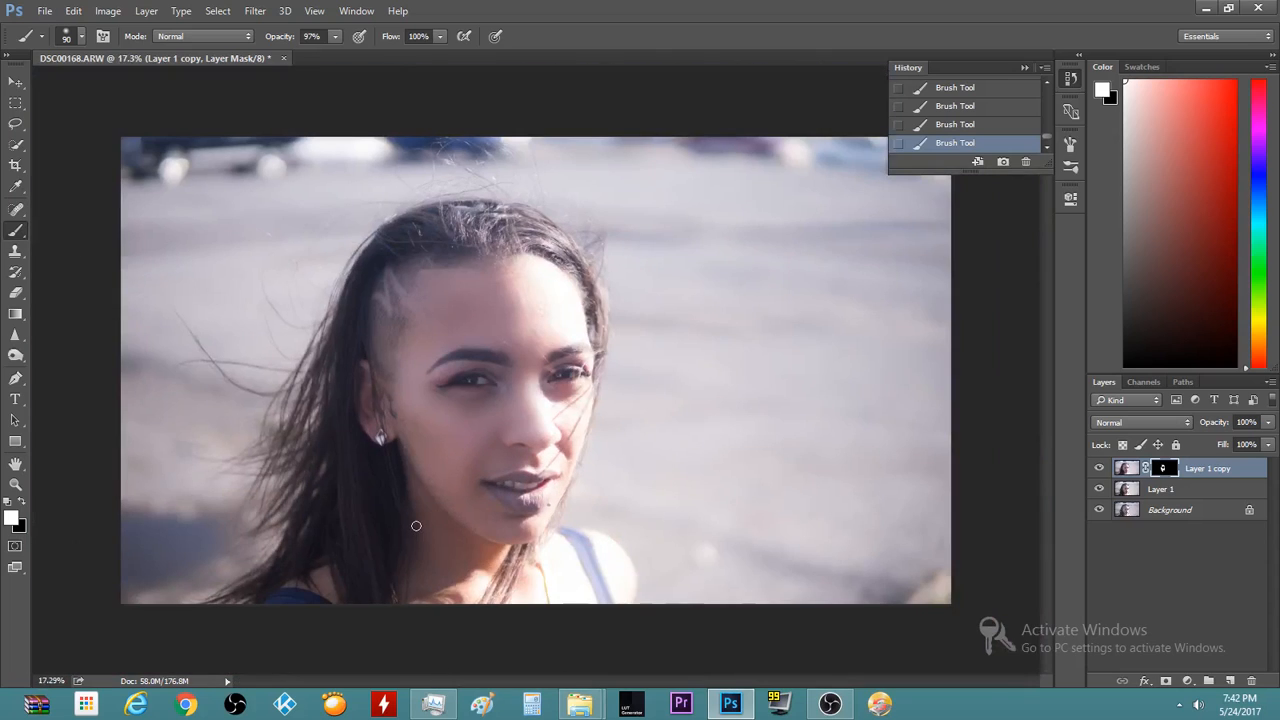
# Resize the brush through 300, 200 and 150 while inspecting the chin, lips and forehead
pyautogui.scroll(6, 490, 500)
pyautogui.press(']')
pyautogui.press(']')
pyautogui.press(']')
pyautogui.press(']')
pyautogui.press(']')
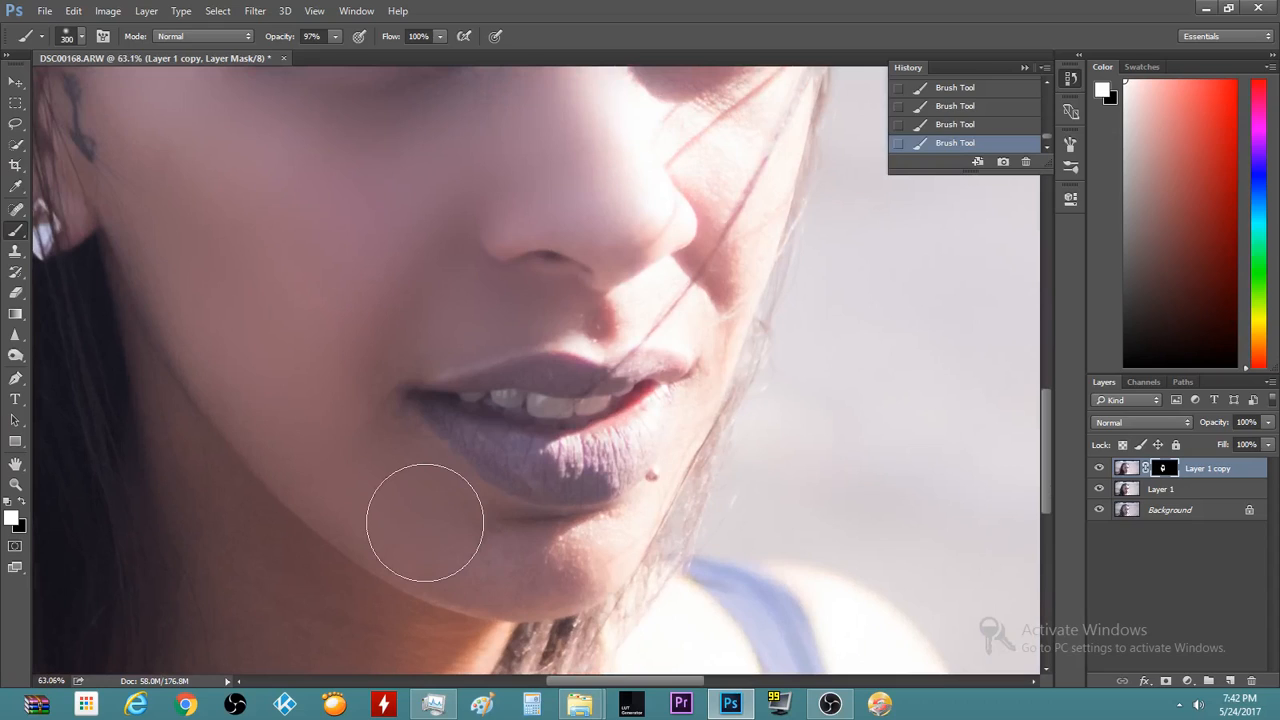
pyautogui.press('[')
pyautogui.press('[')
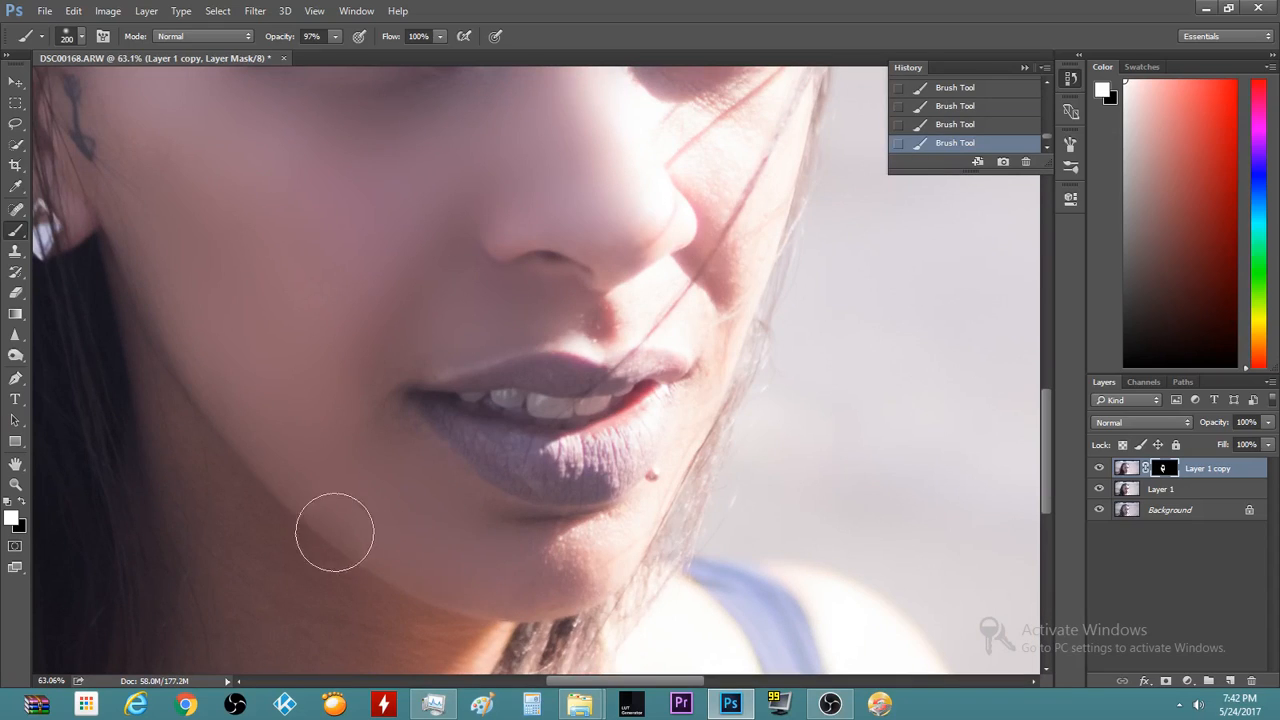
pyautogui.press('[')
pyautogui.press('[')
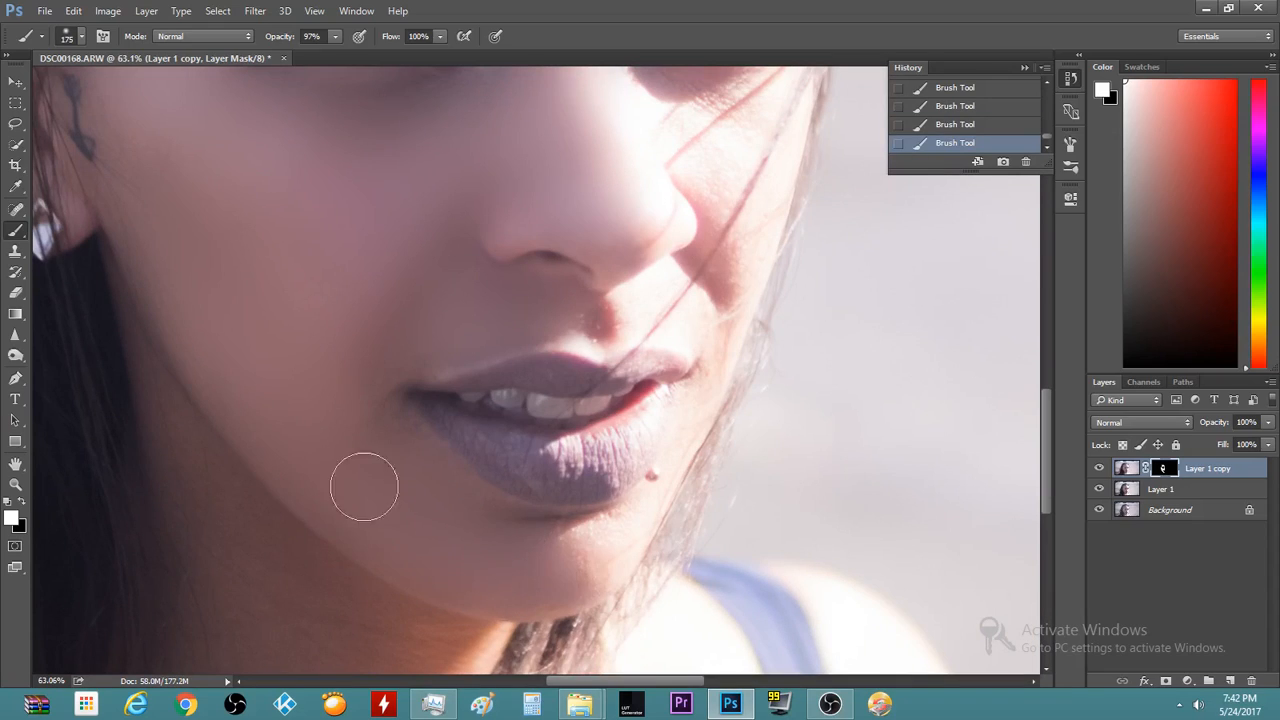
pyautogui.scroll(3, 387, 420)
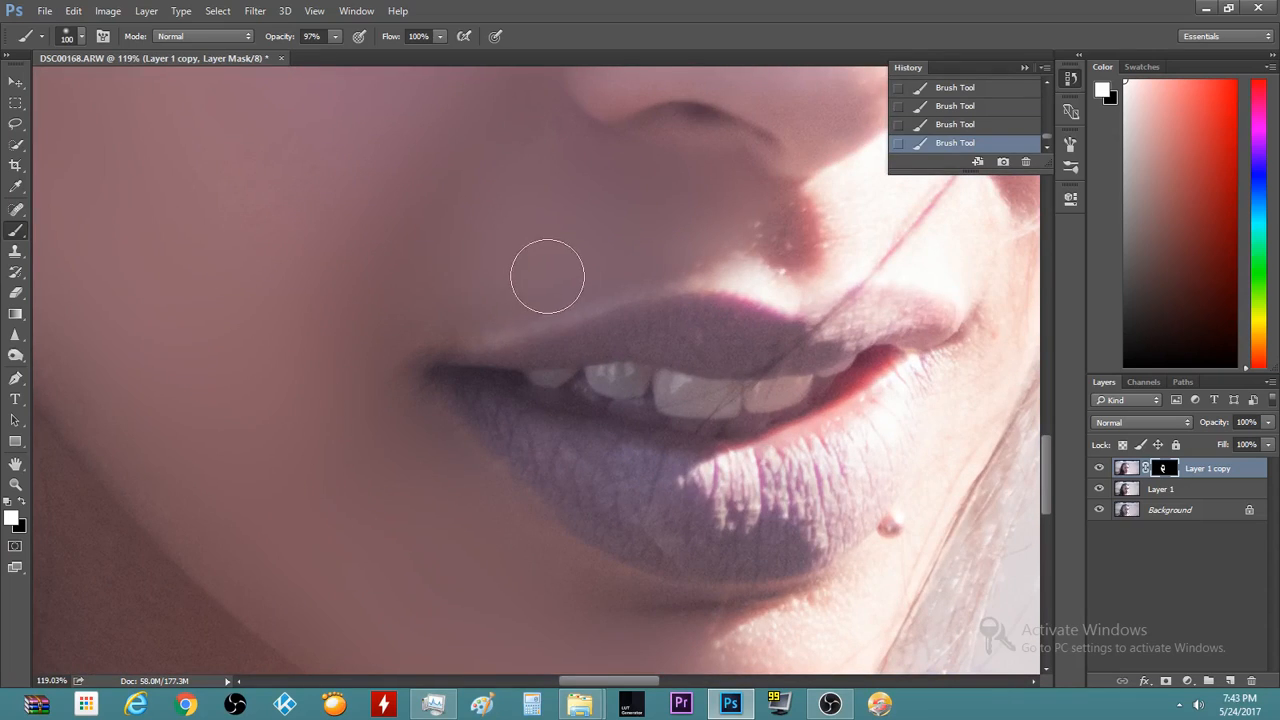
pyautogui.scroll(-5, 305, 285)
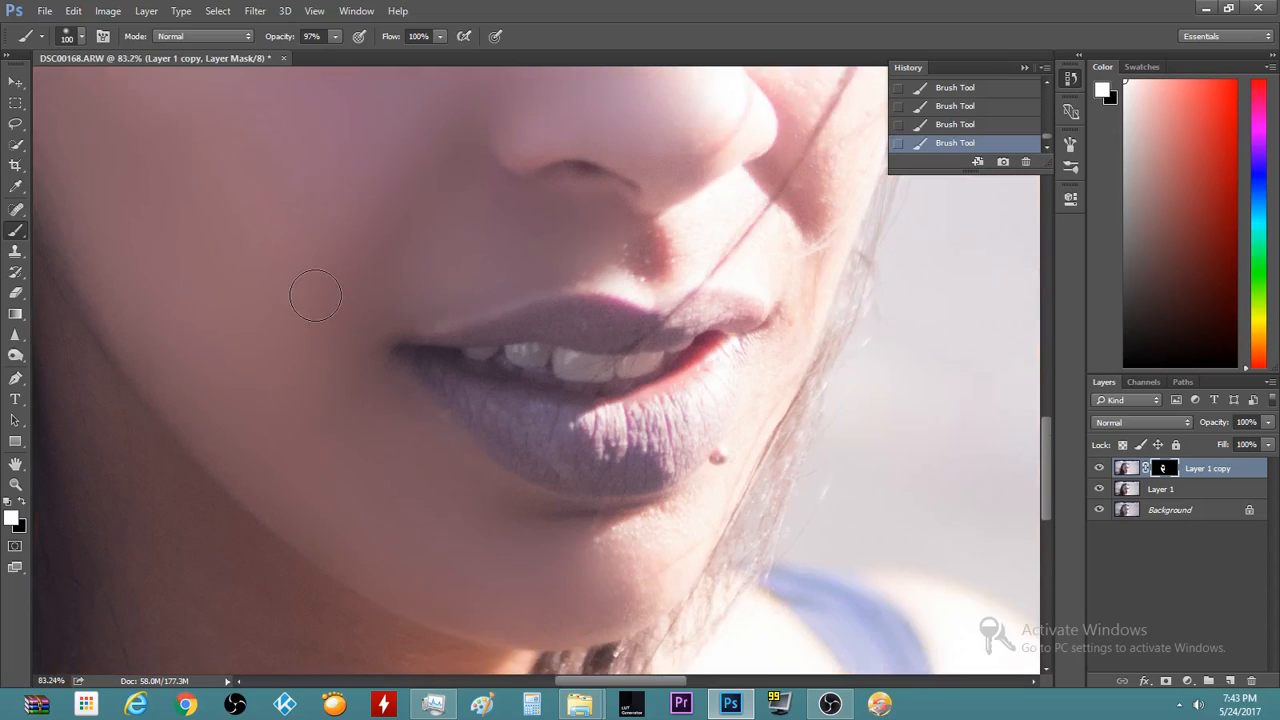
pyautogui.scroll(-4, 310, 296)
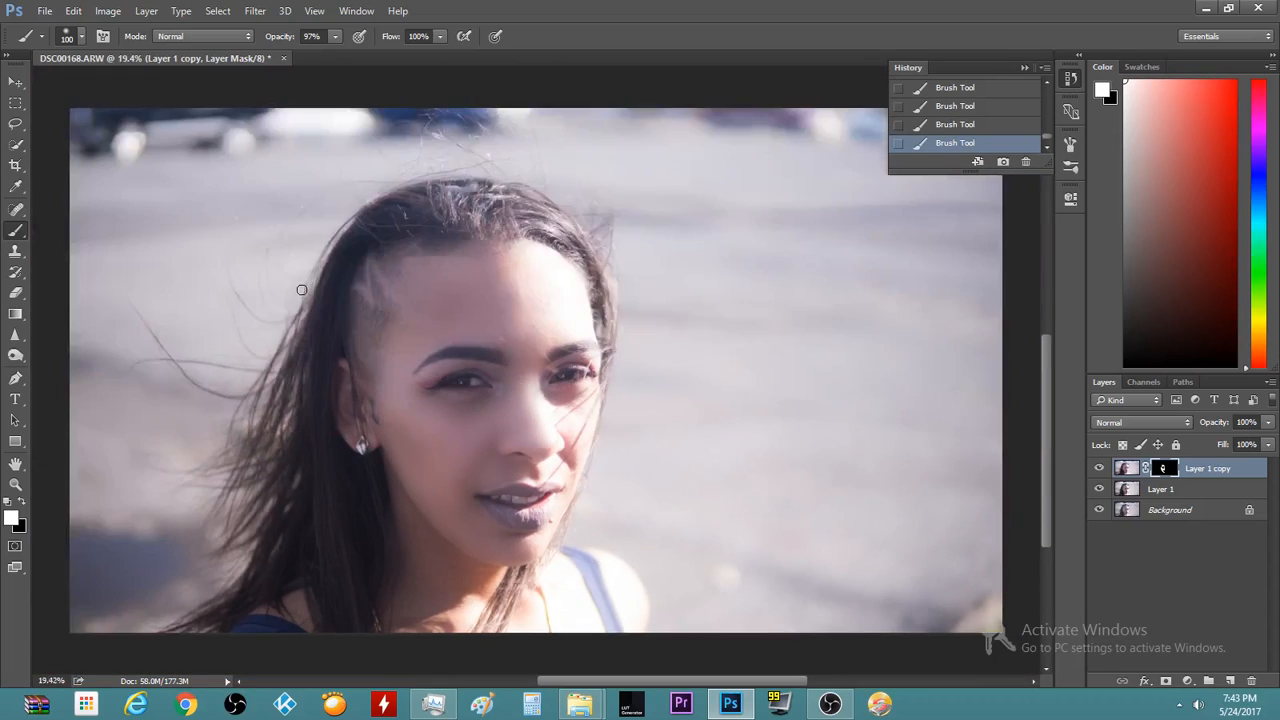
pyautogui.scroll(5, 419, 347)
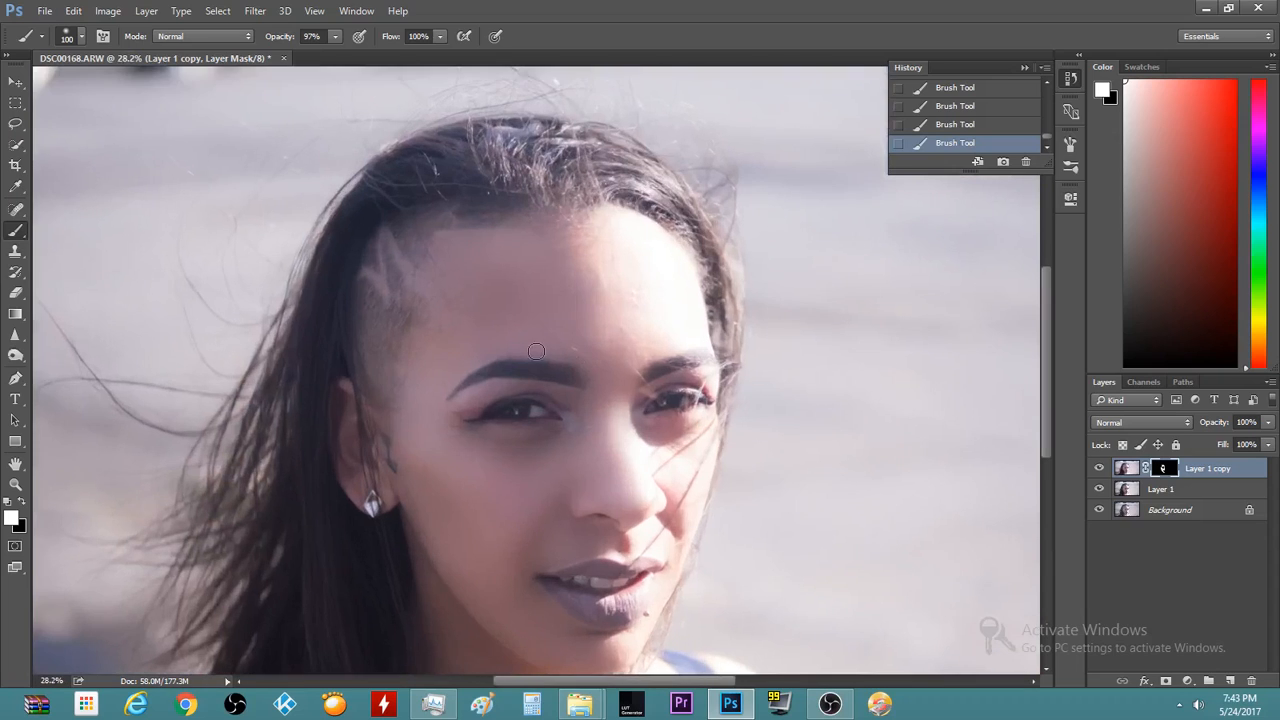
pyautogui.scroll(1, 419, 347)
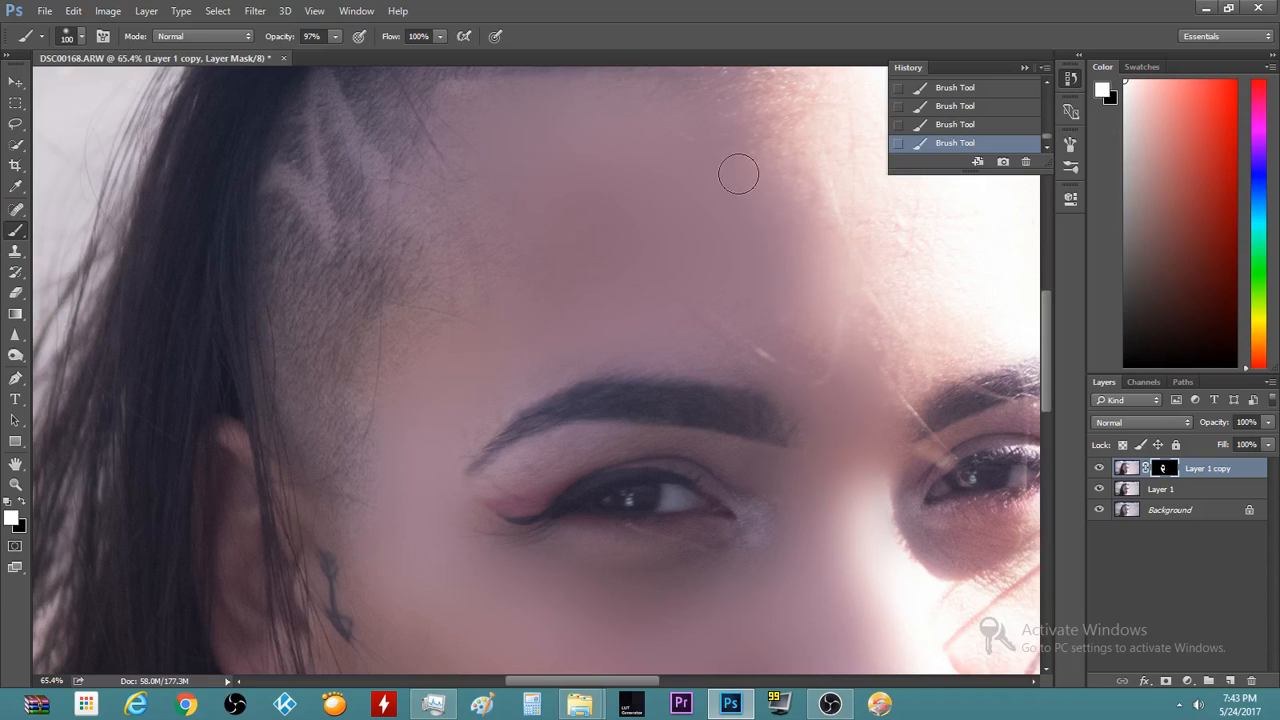
pyautogui.scroll(-3, 703, 182)
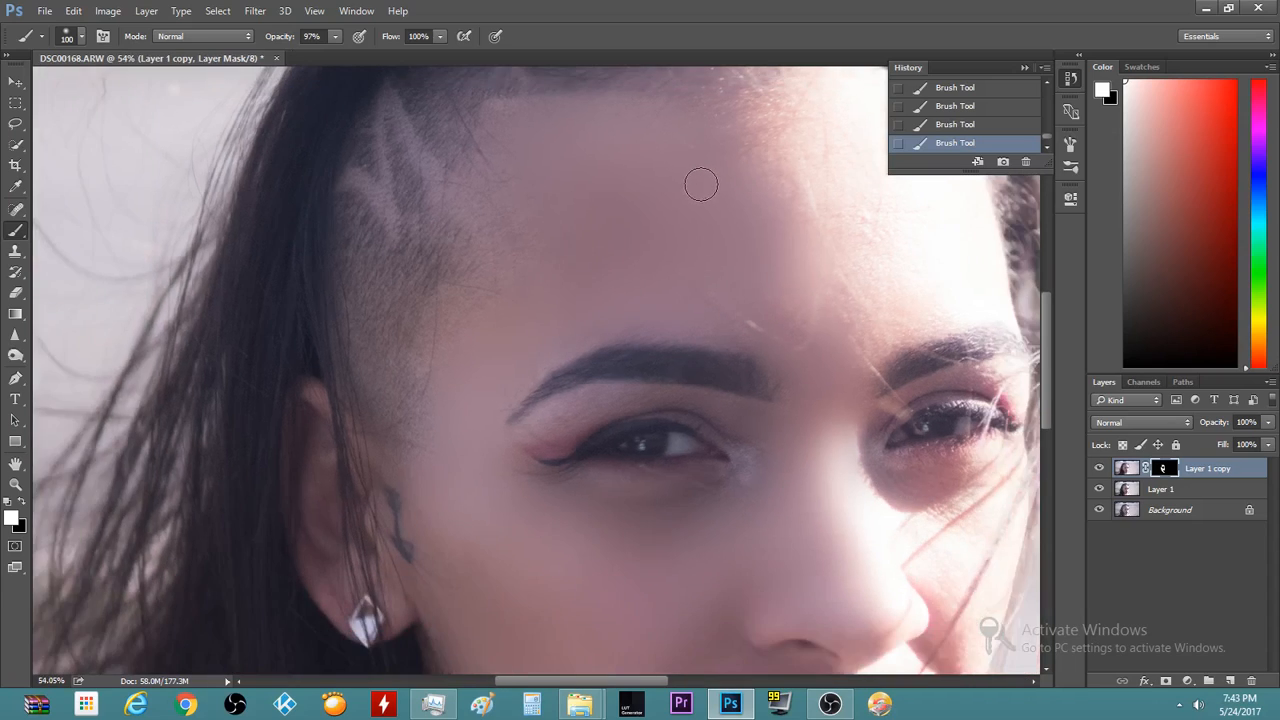
# Lower Layer 1 copy's Fill to soften the brightening, then check the face
pyautogui.click(1267, 445)
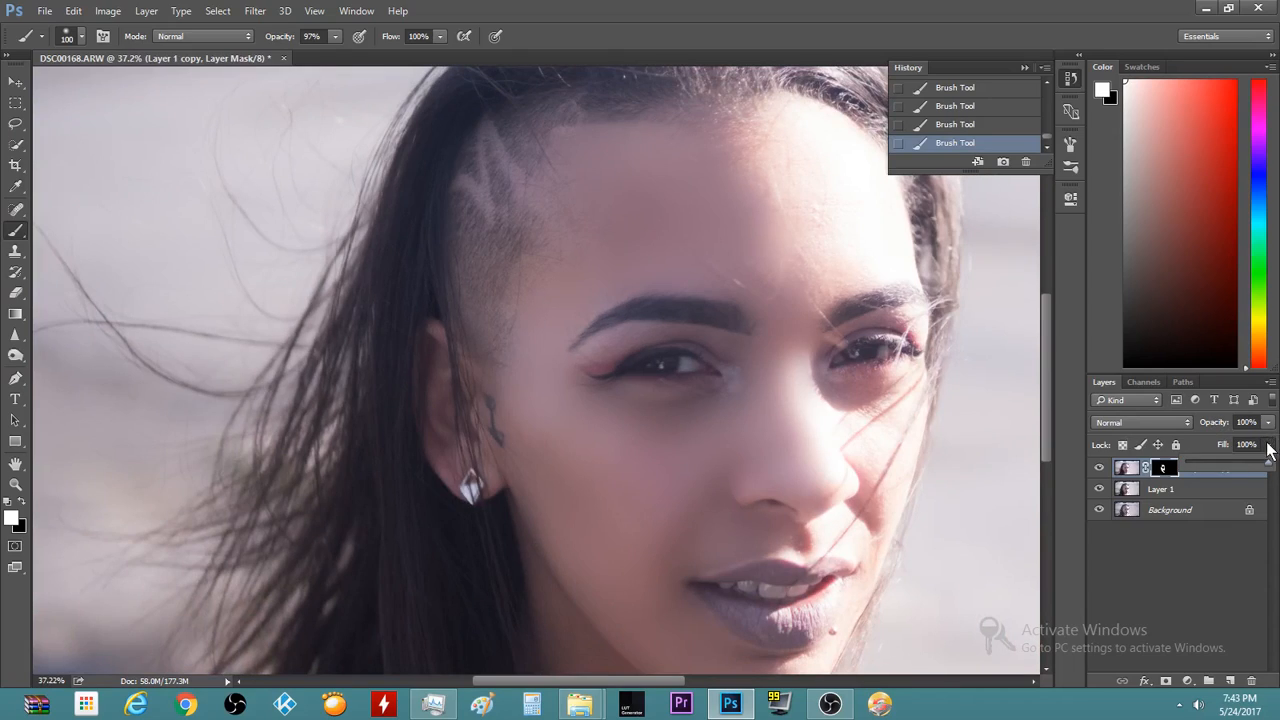
pyautogui.moveTo(1236, 464); pyautogui.dragTo(1234, 462)
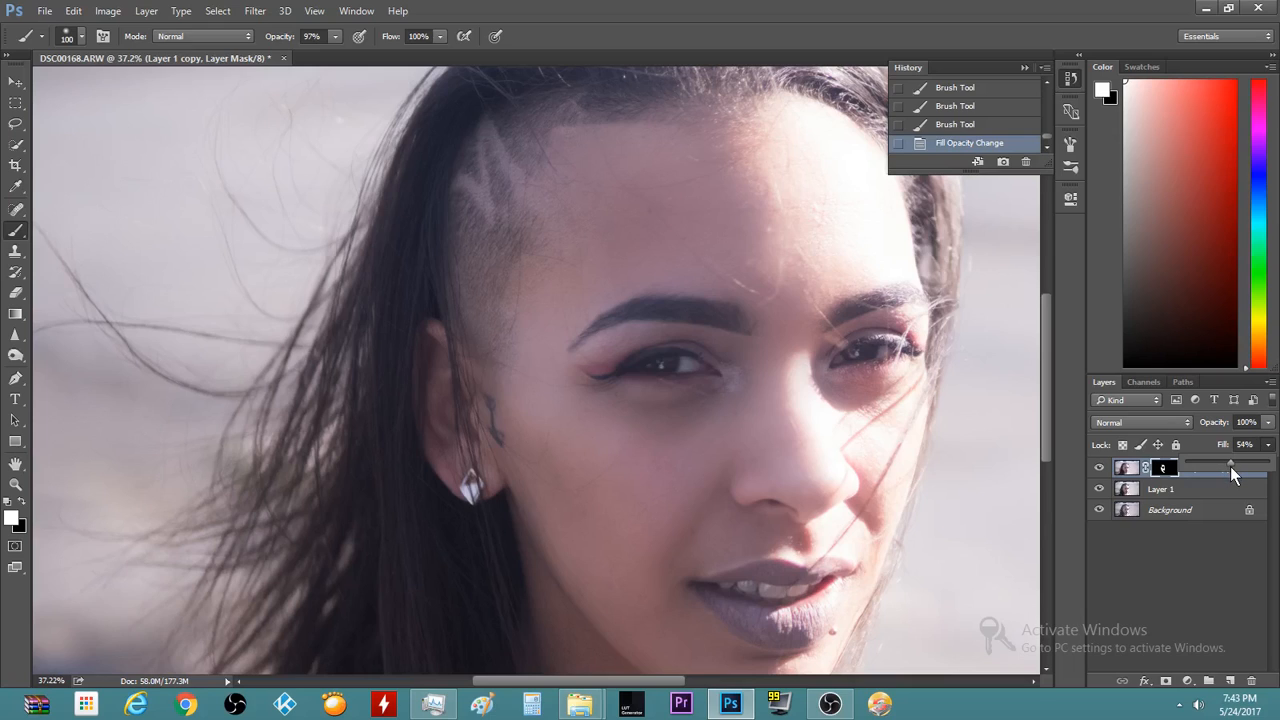
pyautogui.scroll(-1, 611, 489)
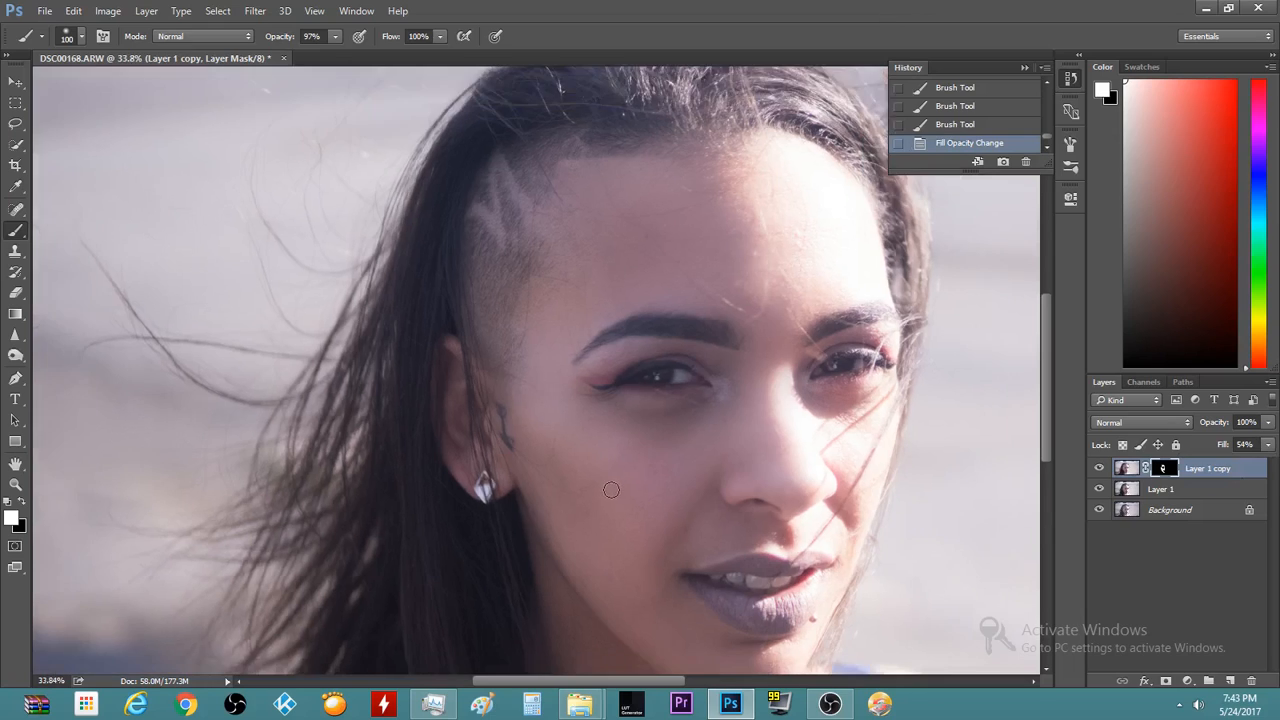
pyautogui.scroll(-3, 611, 489)
pyautogui.scroll(4, 331, 449)
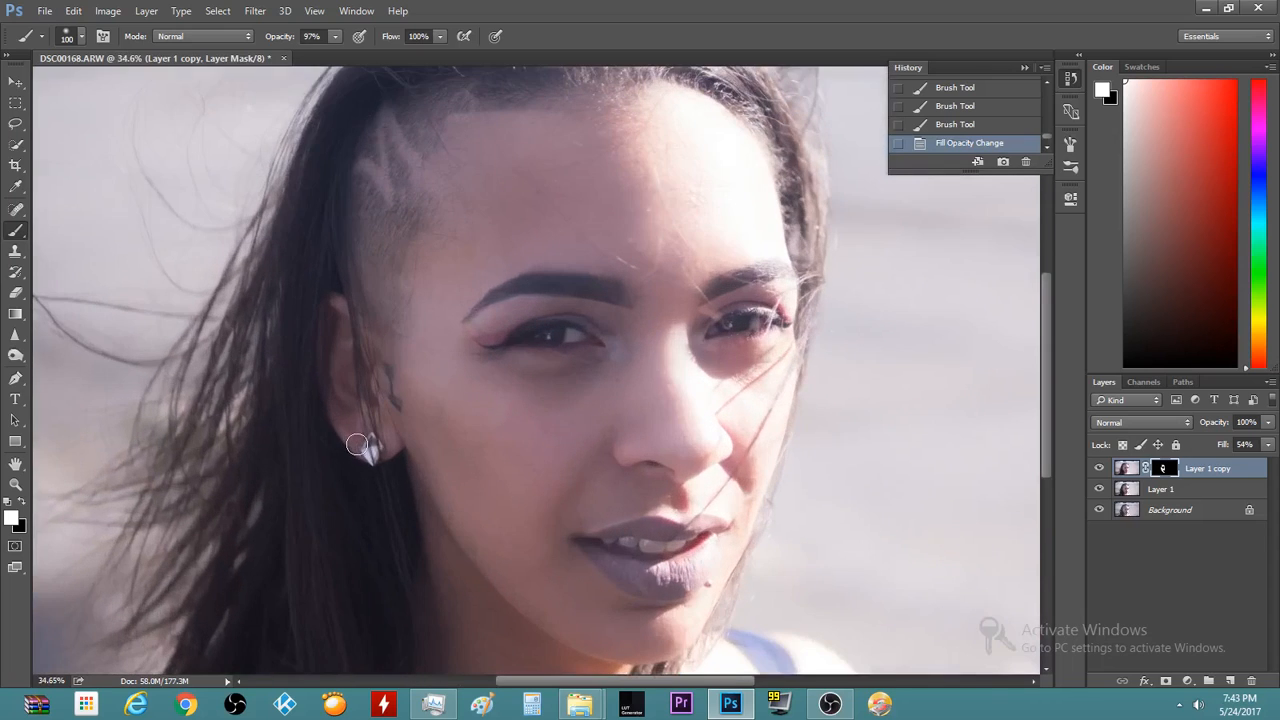
pyautogui.scroll(2, 357, 444)
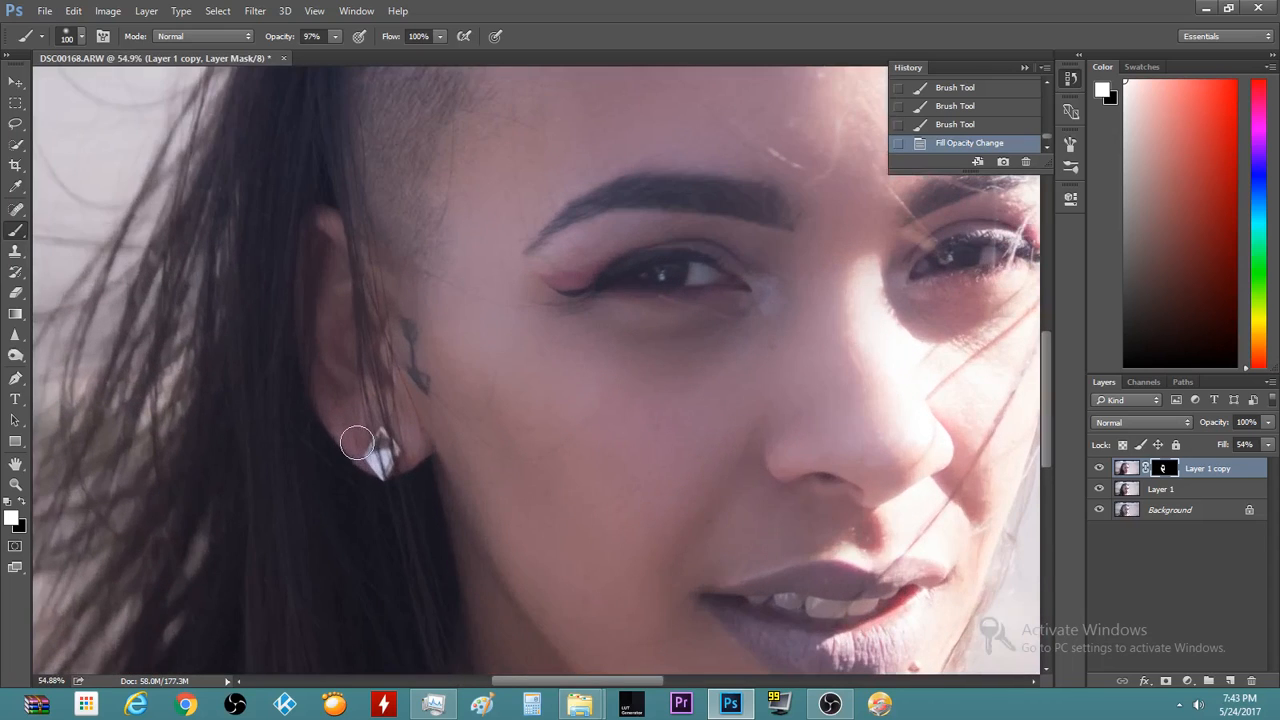
pyautogui.scroll(-3, 357, 444)
pyautogui.scroll(3, 568, 505)
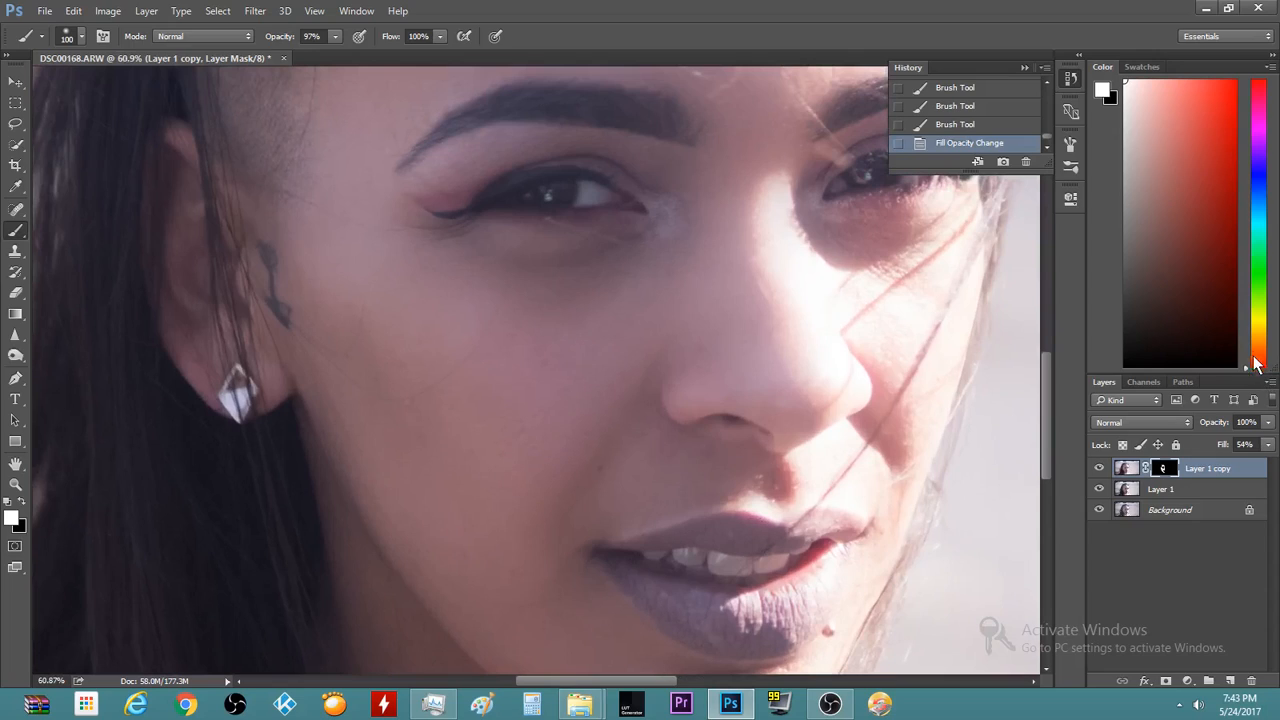
# Try Layer 1 copy at 75% Fill, then settle it at 56%
pyautogui.click(1269, 445)
pyautogui.moveTo(1236, 461); pyautogui.dragTo(1252, 462)
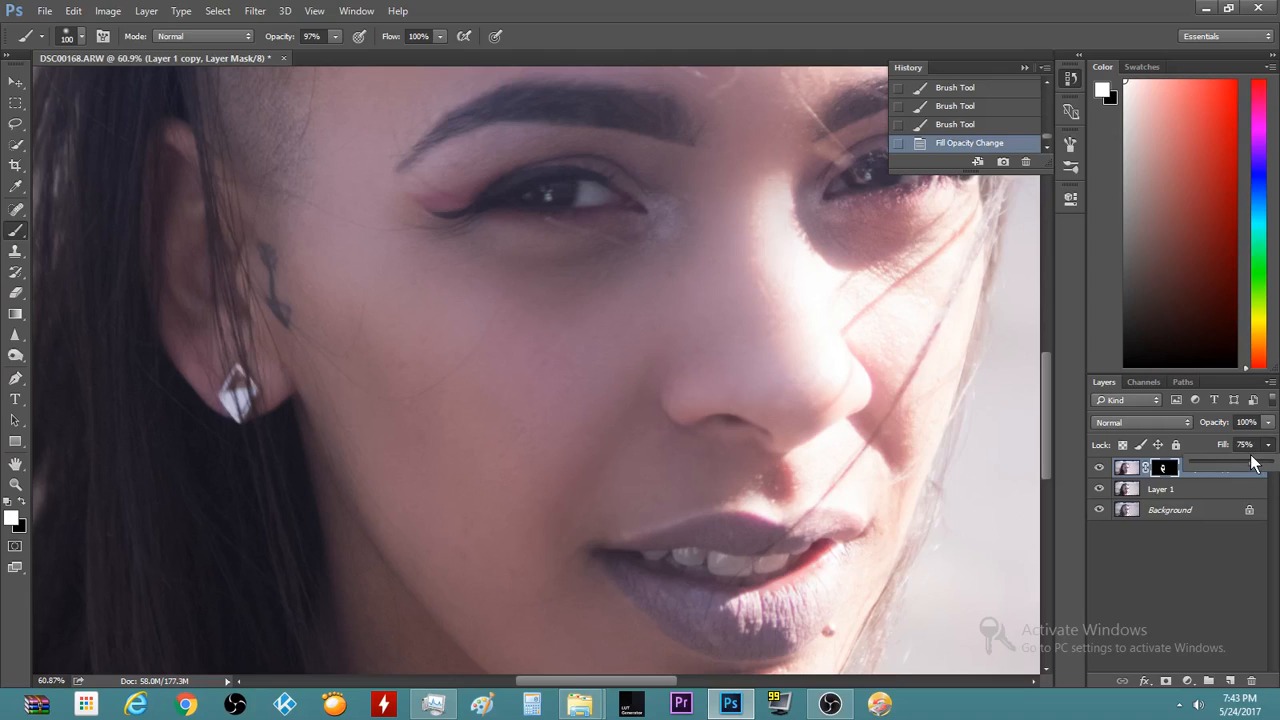
pyautogui.click(1237, 464)
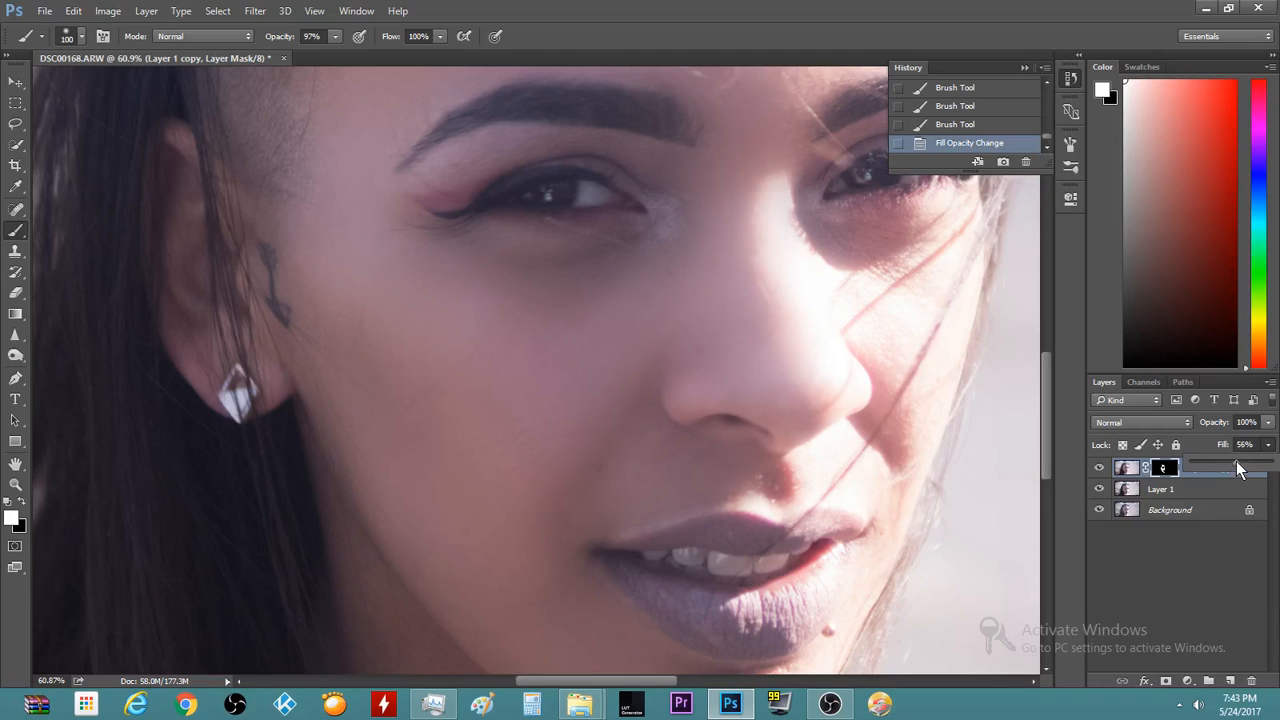
pyautogui.click(743, 9)
pyautogui.scroll(-10, 414, 414)
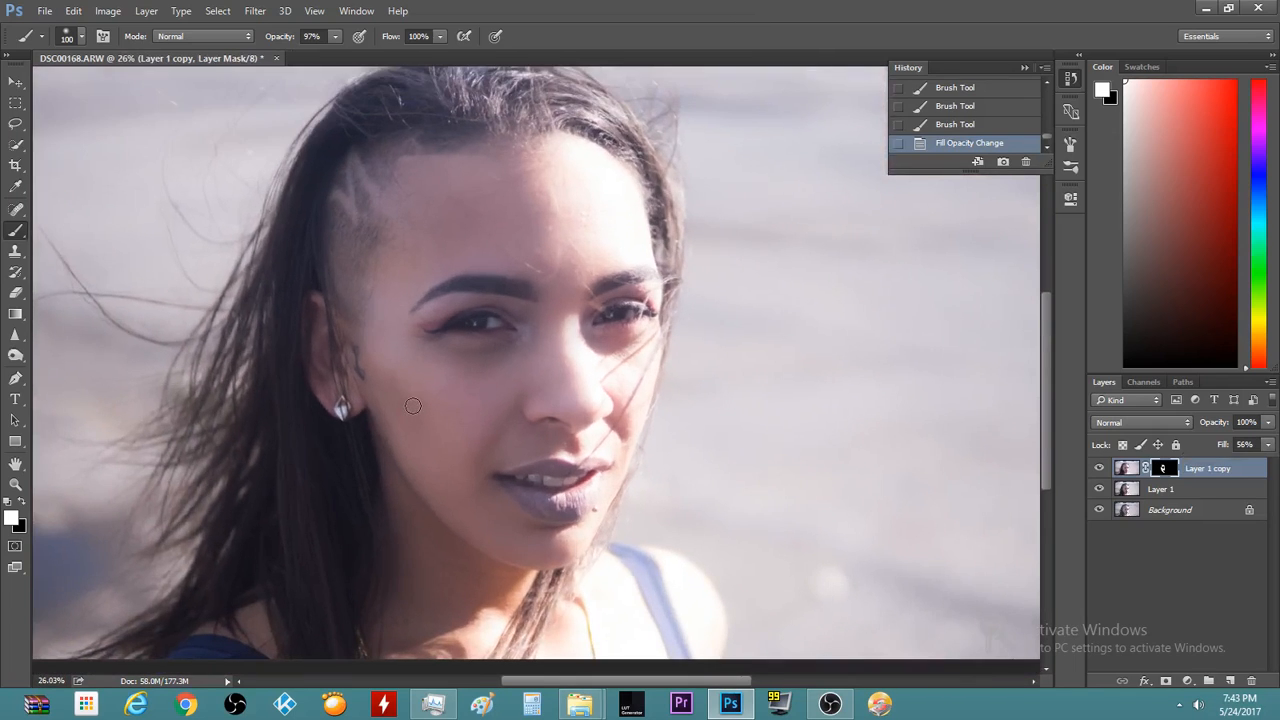
pyautogui.scroll(3, 413, 412)
pyautogui.scroll(1, 417, 300)
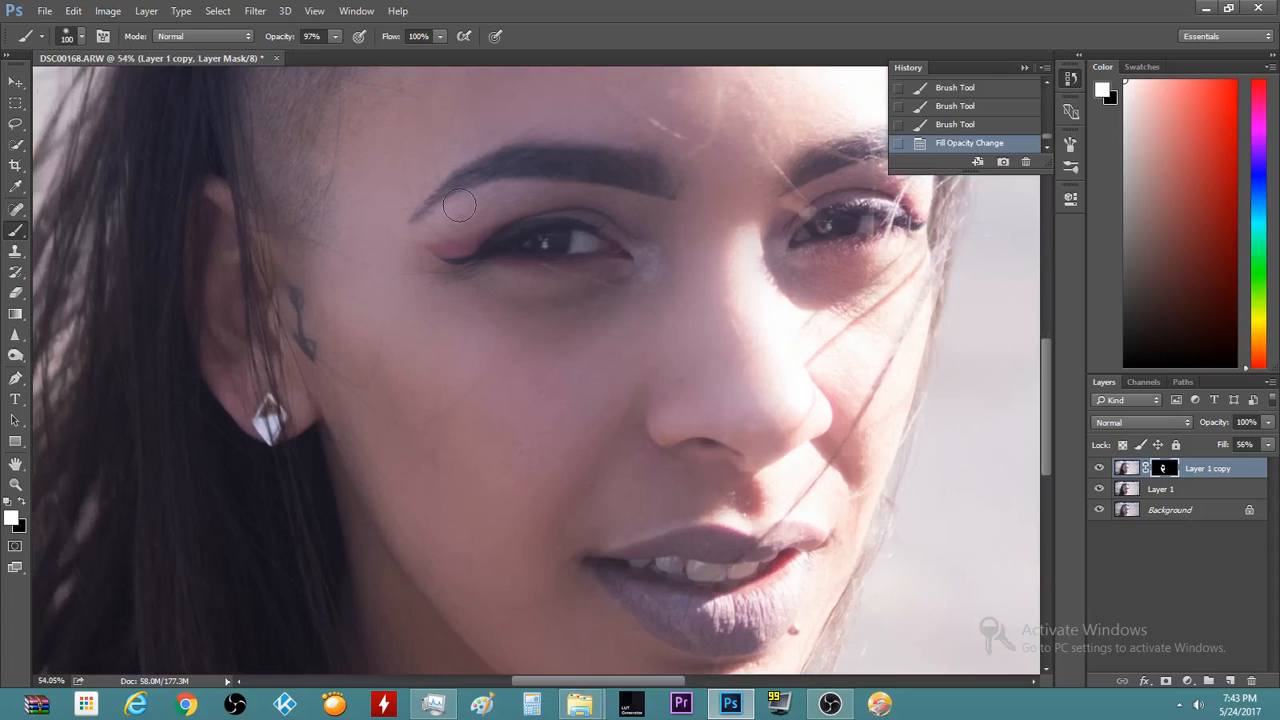
pyautogui.scroll(1, 457, 204)
pyautogui.scroll(-8, 566, 143)
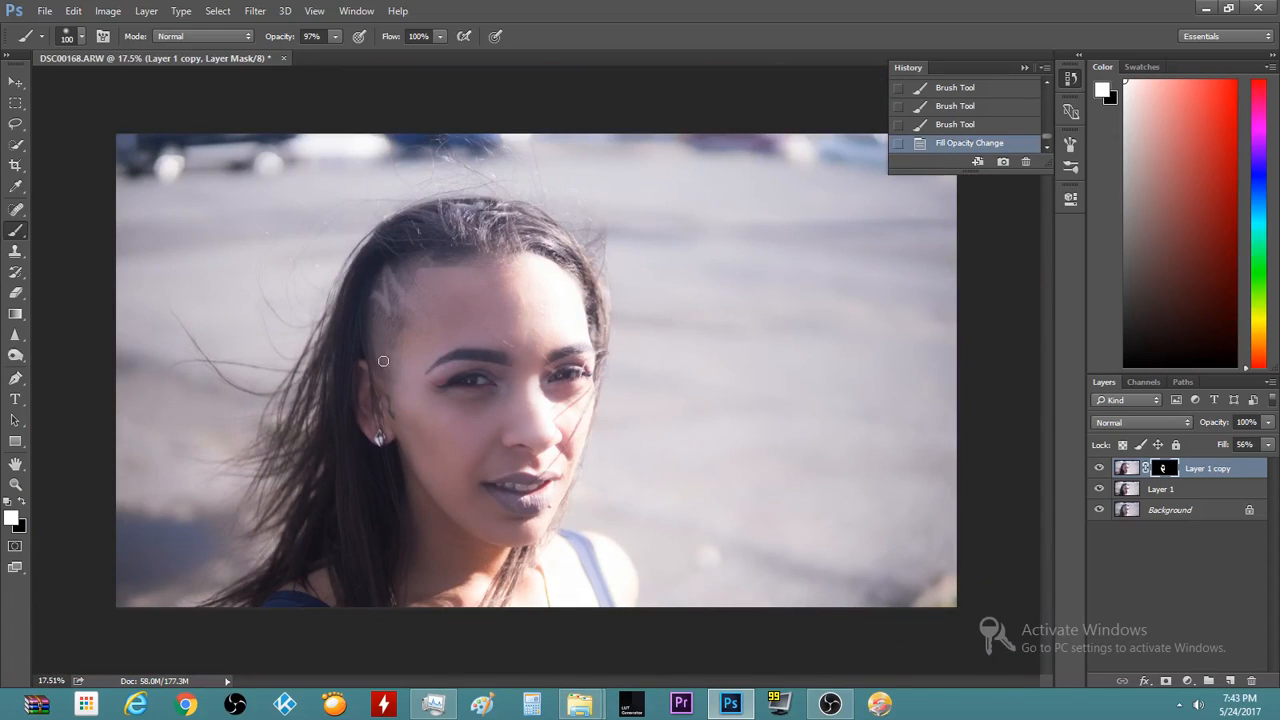
pyautogui.scroll(3, 386, 360)
pyautogui.scroll(1, 388, 349)
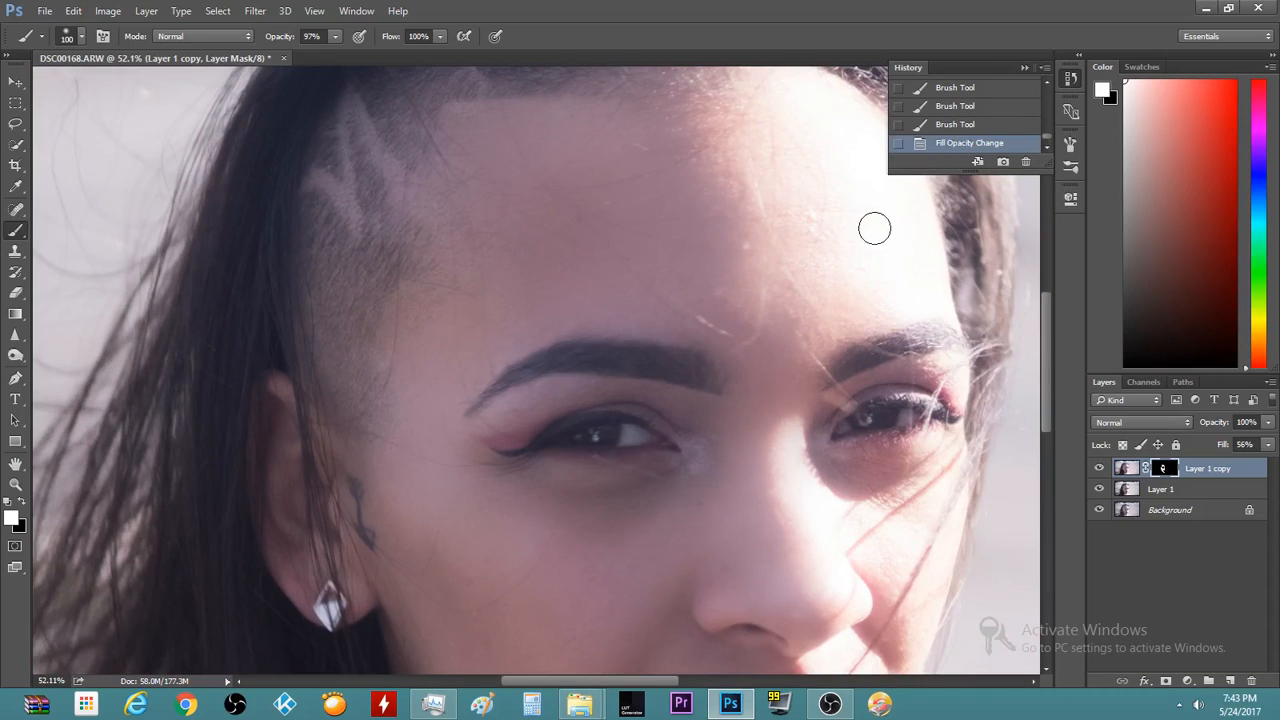
pyautogui.scroll(-6, 874, 228)
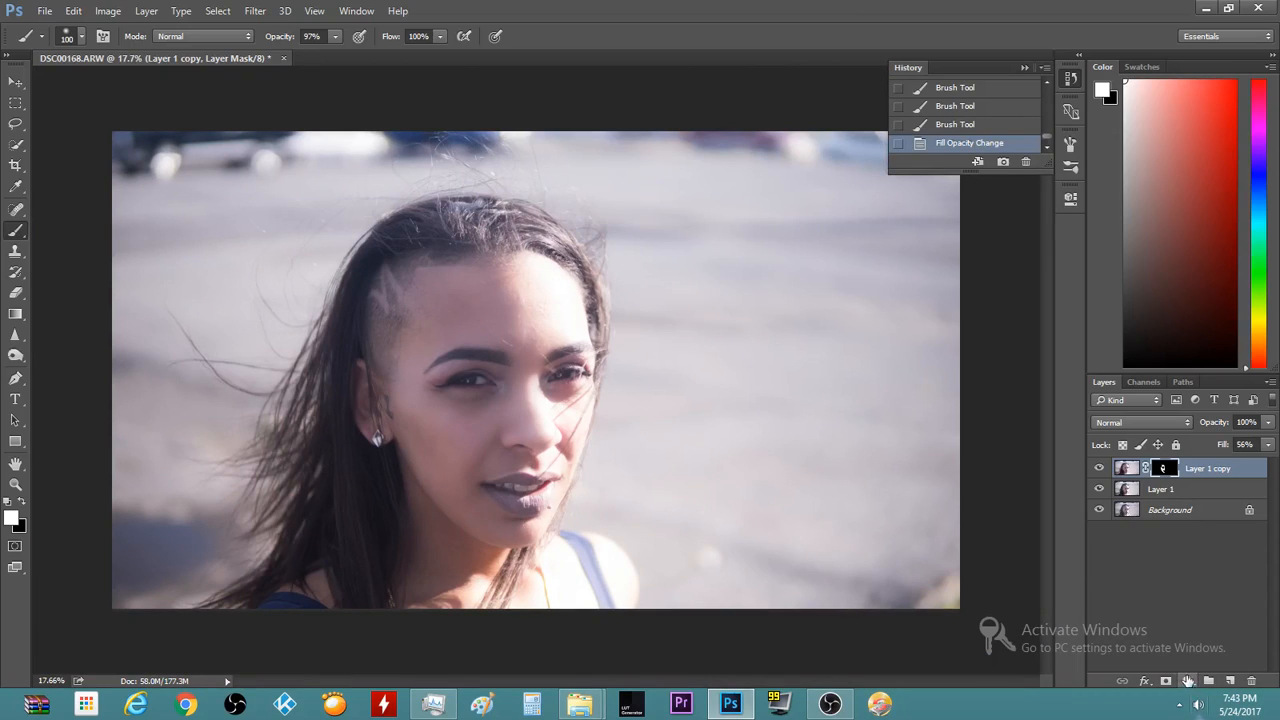
# Add a Levels adjustment layer with the black input raised to 14, then collapse Properties
pyautogui.click(1187, 681)
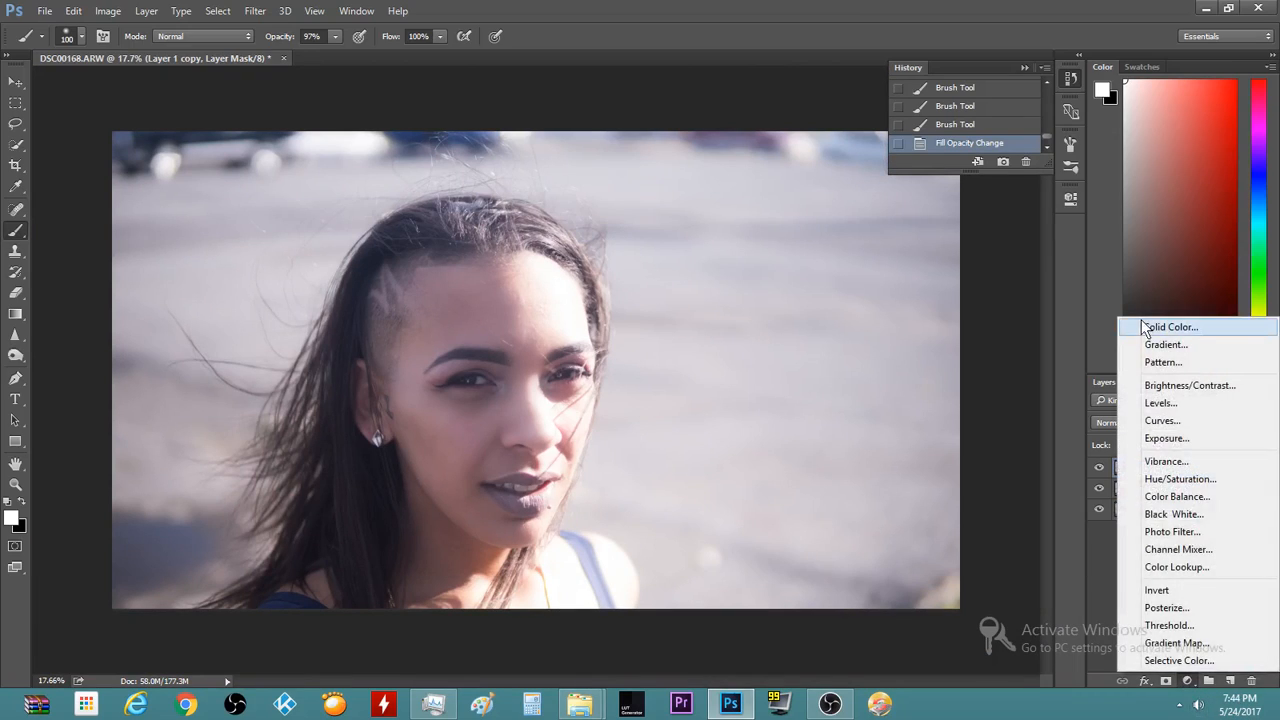
pyautogui.click(1191, 404)
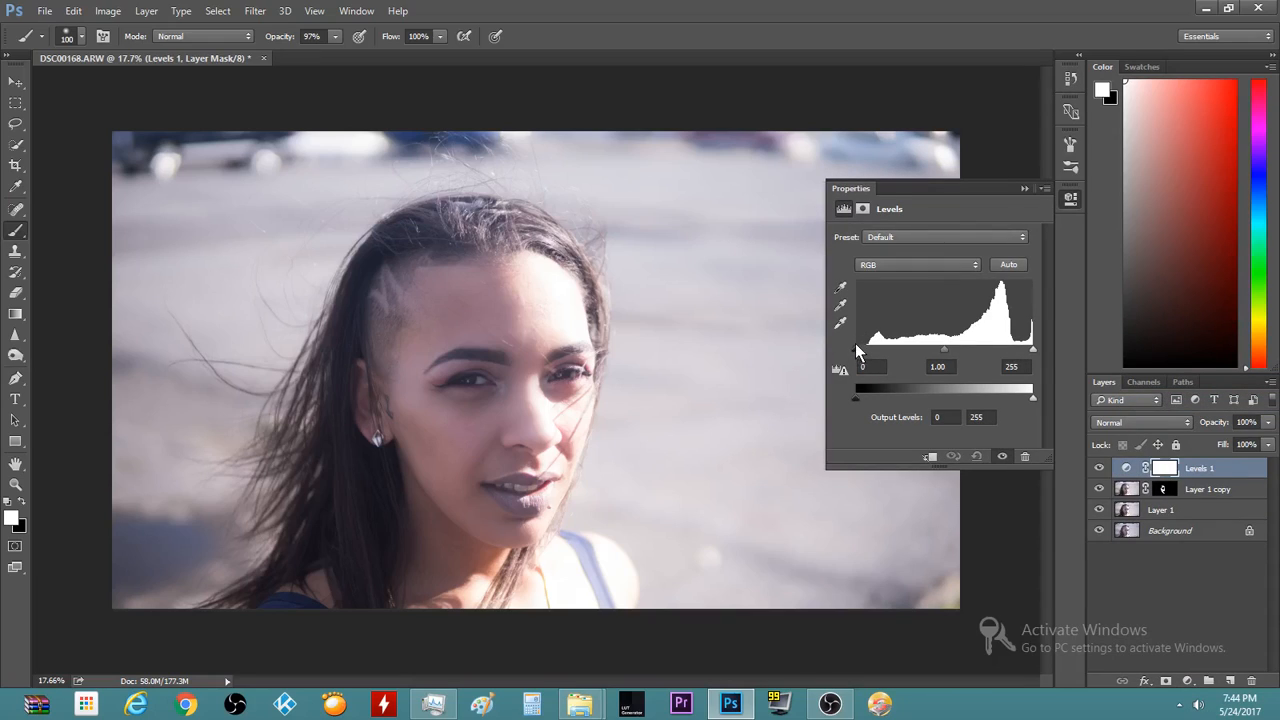
pyautogui.moveTo(856, 350); pyautogui.dragTo(867, 358)
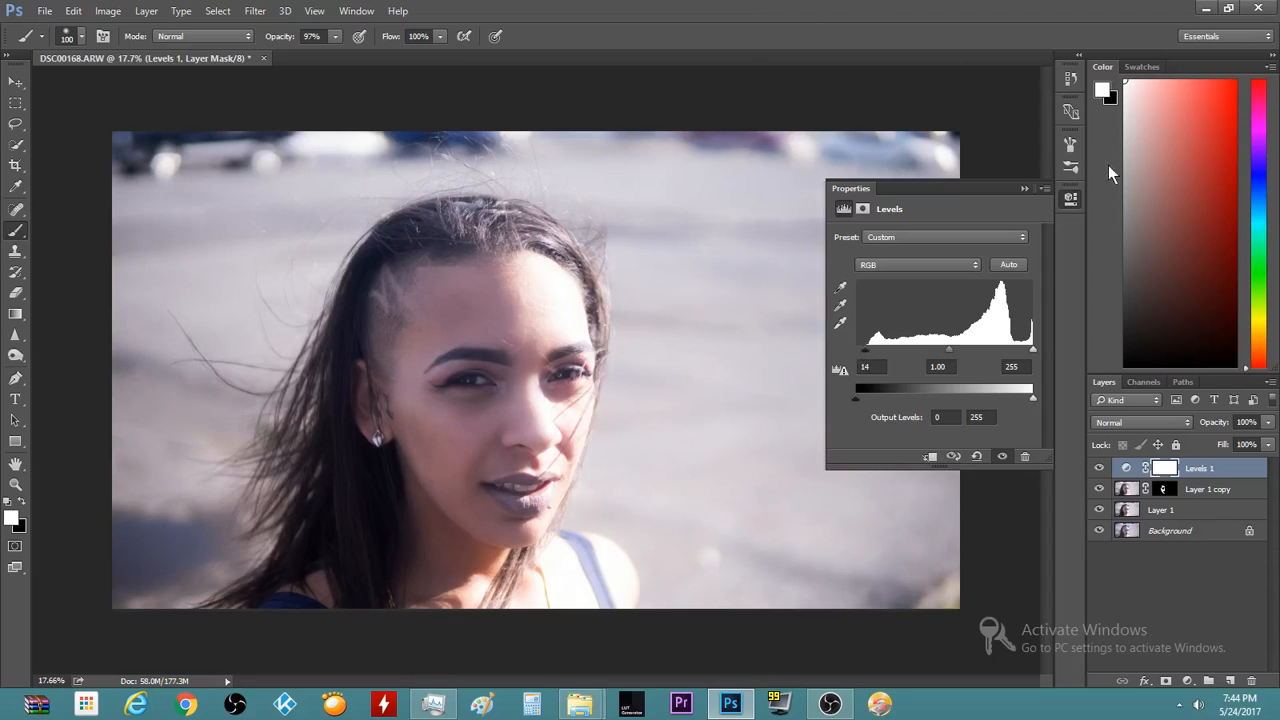
pyautogui.click(1023, 188)
pyautogui.scroll(5, 310, 438)
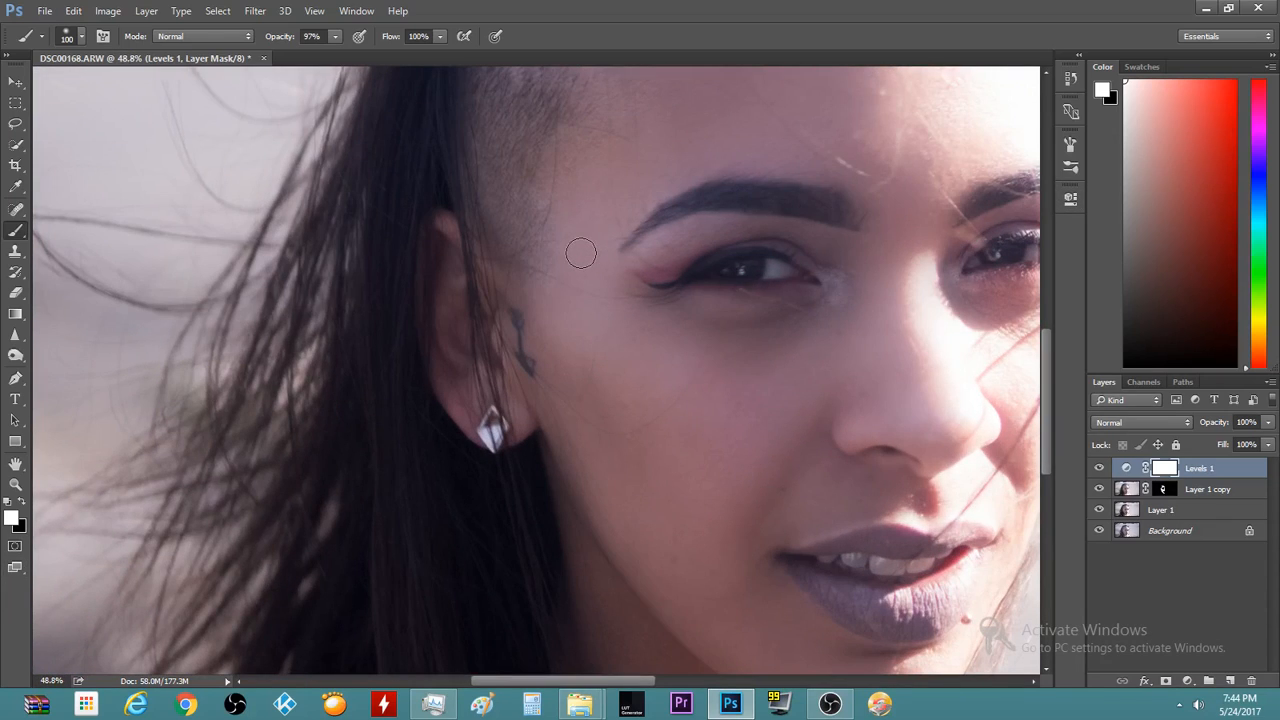
pyautogui.scroll(-4, 581, 253)
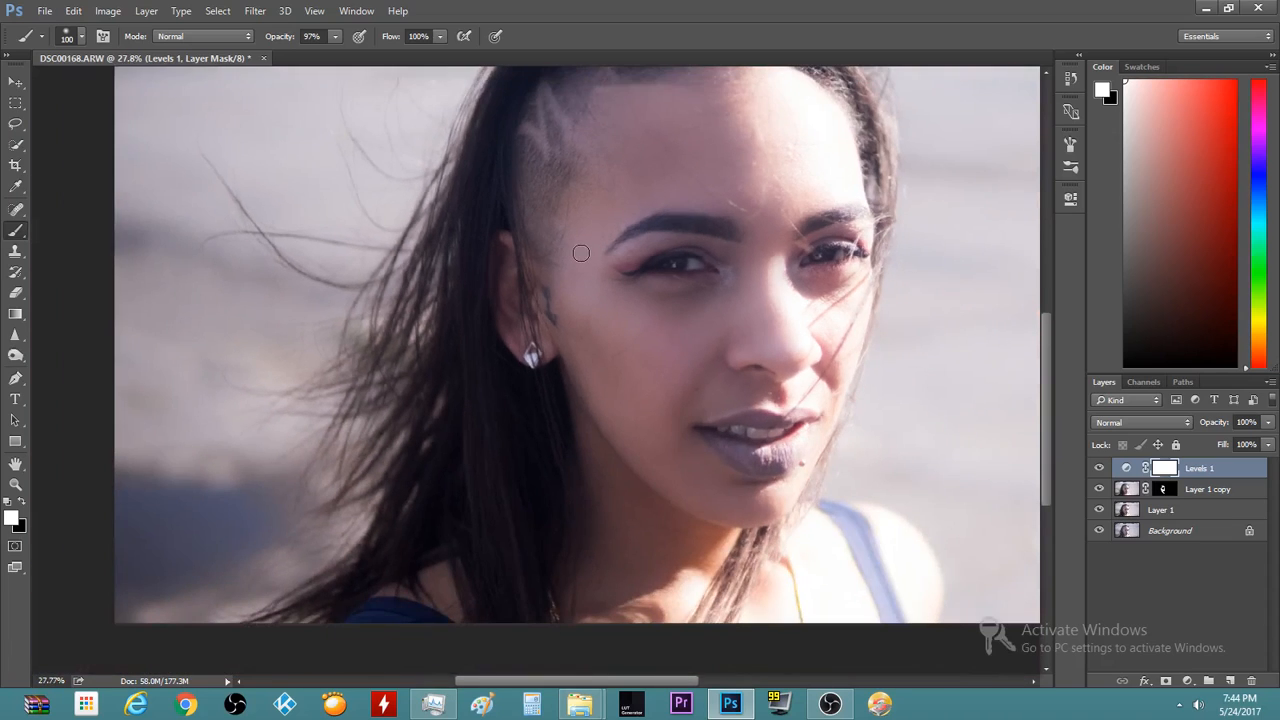
pyautogui.scroll(-1, 581, 253)
pyautogui.scroll(-2, 777, 352)
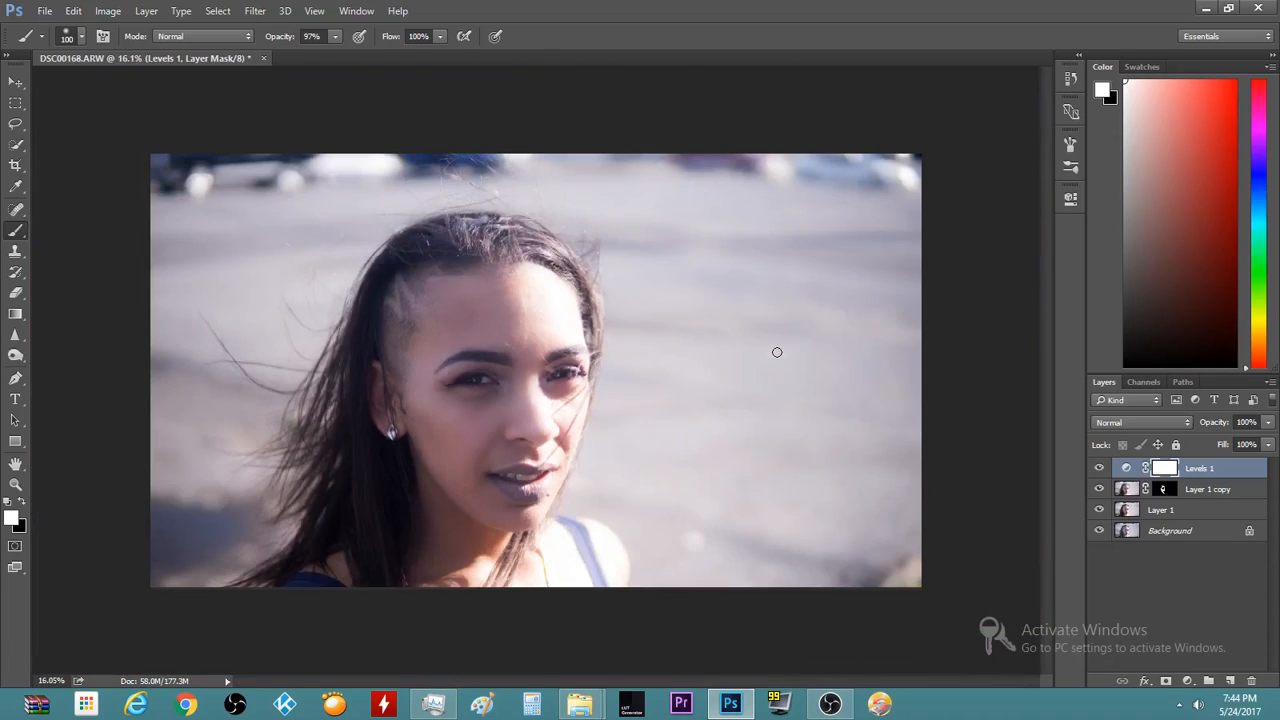
pyautogui.scroll(1, 777, 352)
pyautogui.scroll(-2, 774, 351)
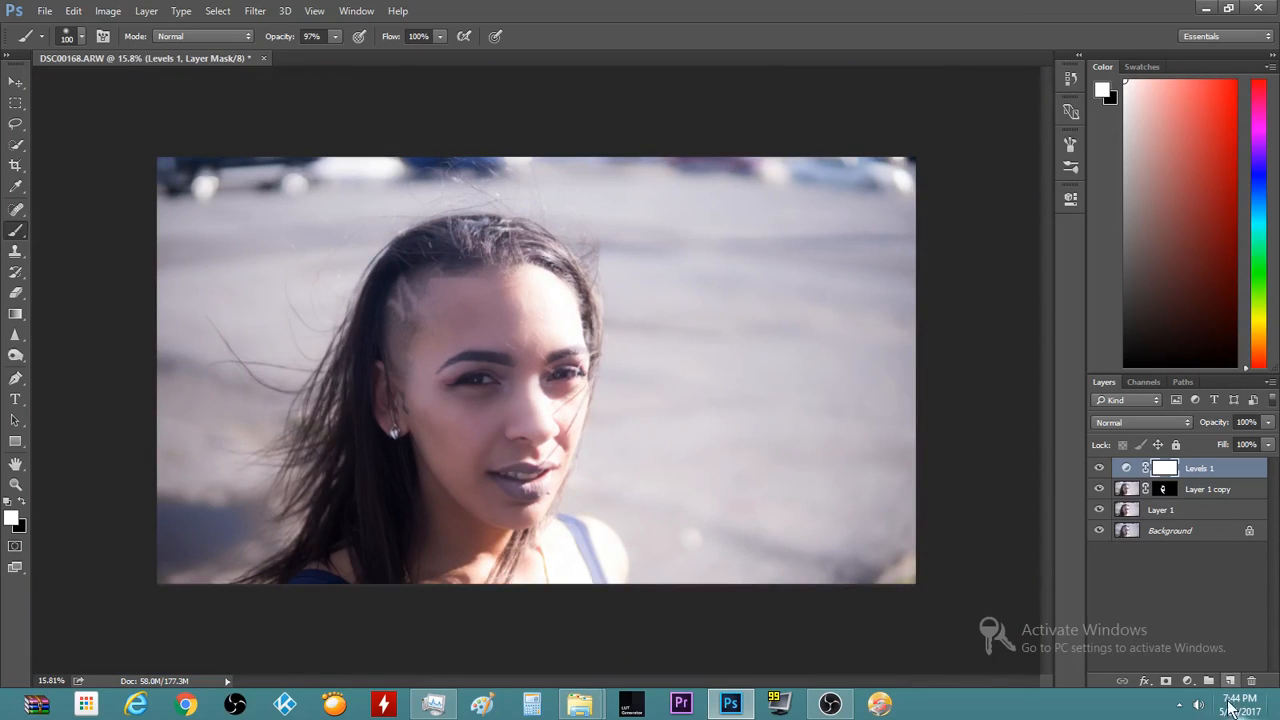
# Add a Vibrance adjustment layer with Saturation +13 and Vibrance -8
pyautogui.click(1187, 681)
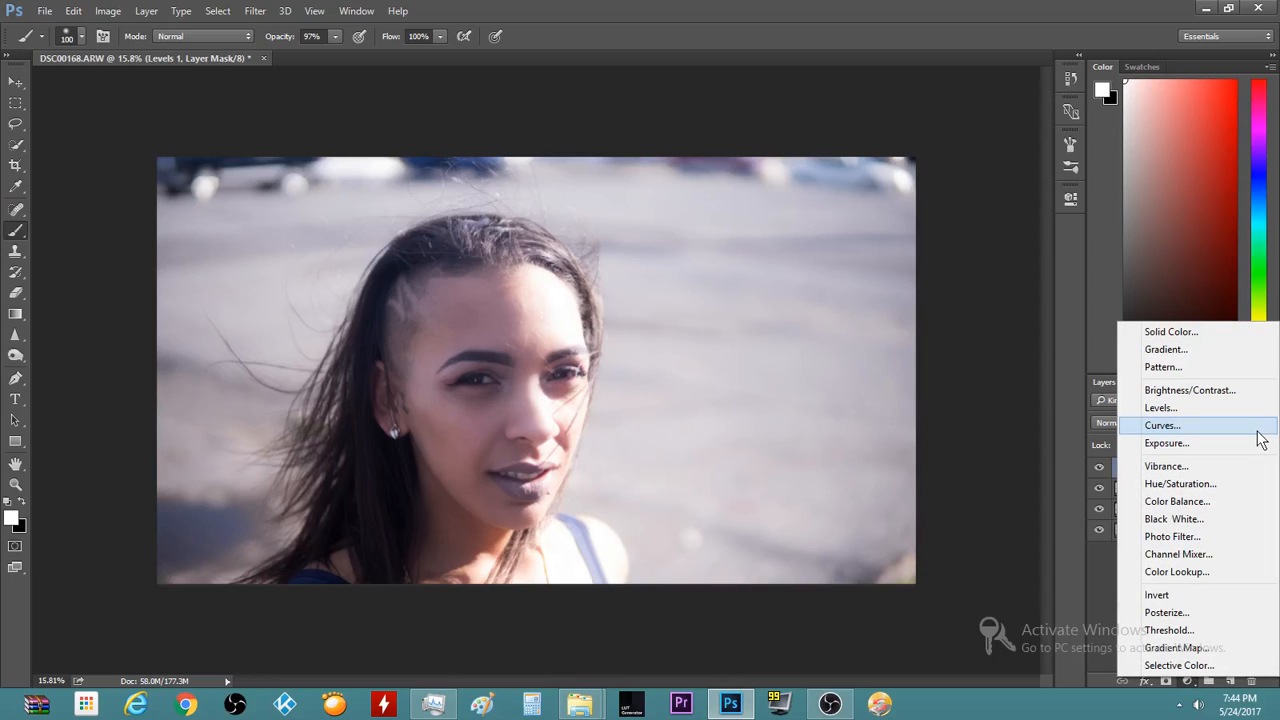
pyautogui.click(1212, 467)
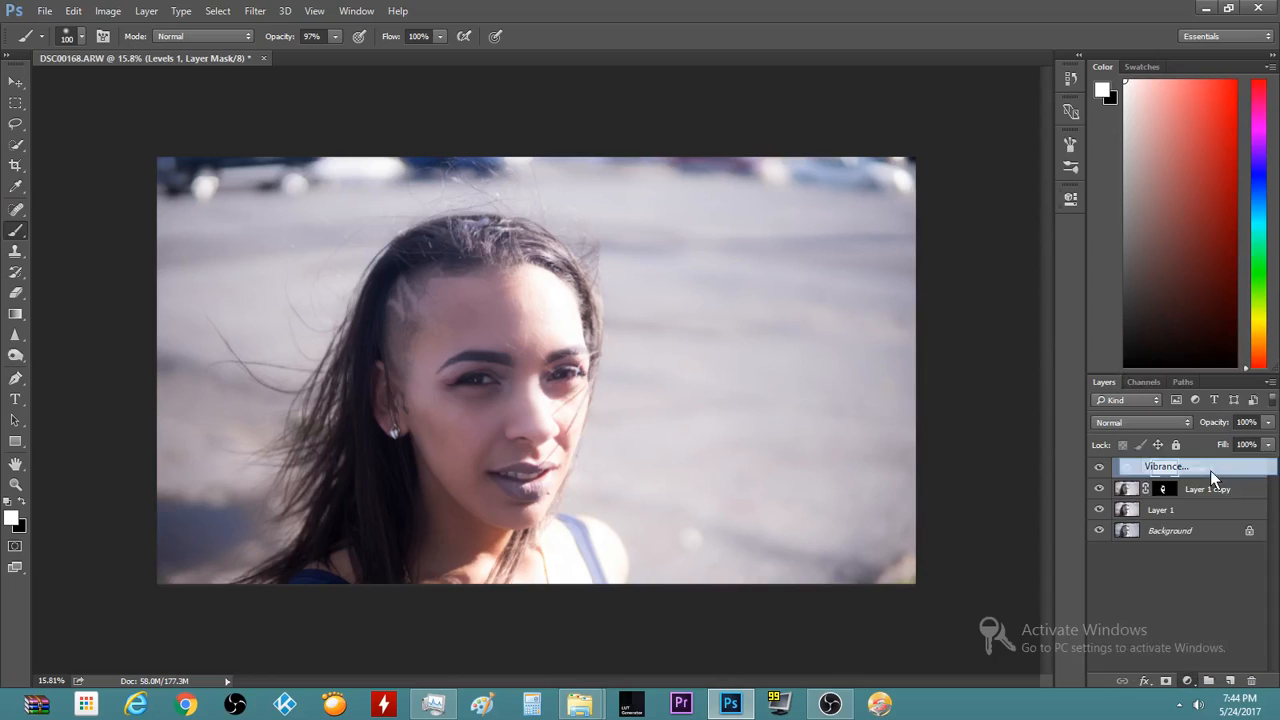
pyautogui.scroll(5, 442, 440)
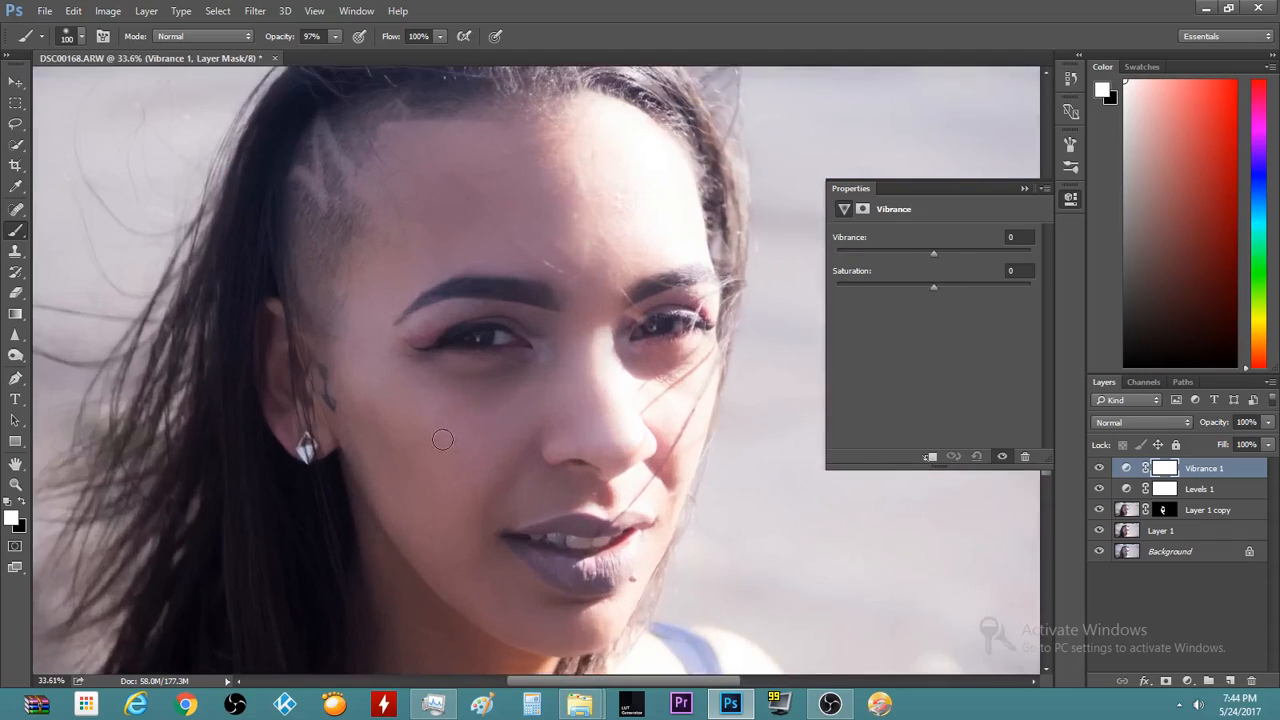
pyautogui.scroll(2, 442, 440)
pyautogui.moveTo(930, 285); pyautogui.dragTo(946, 284)
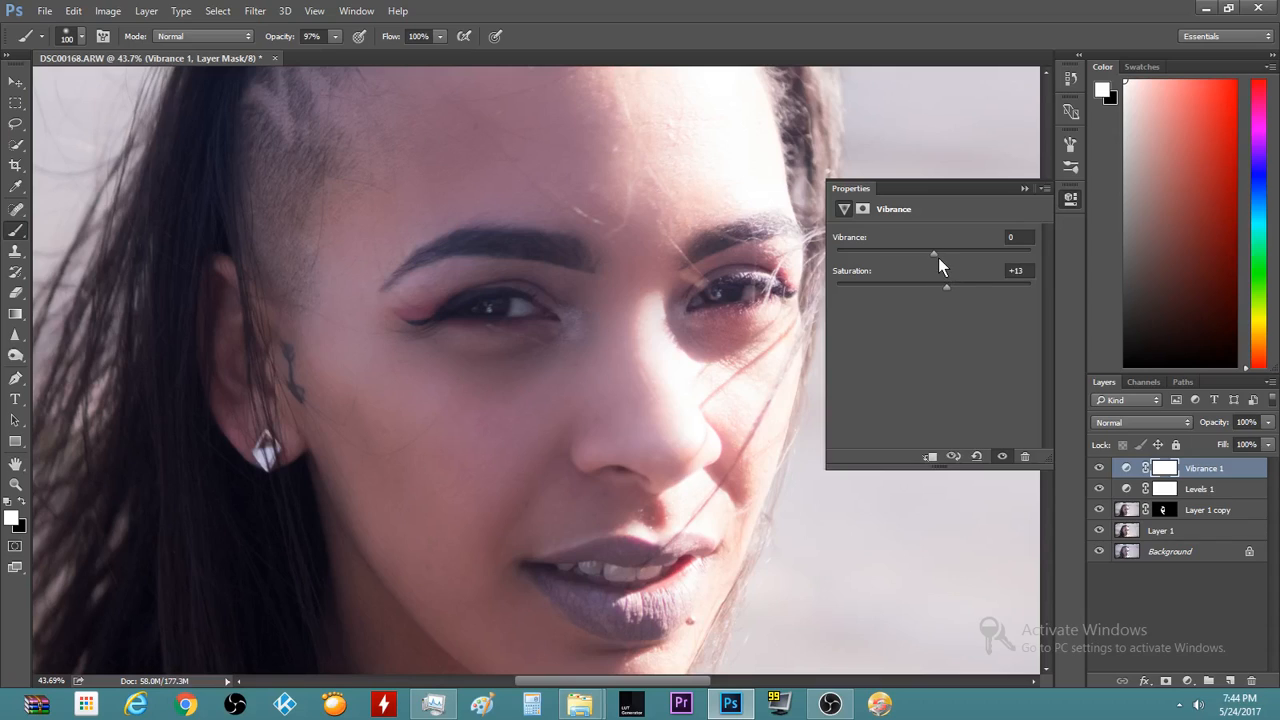
pyautogui.moveTo(936, 254); pyautogui.dragTo(933, 253)
# Toggle Vibrance 1 off and on to compare, then collapse its Properties panel
pyautogui.click(1001, 457)
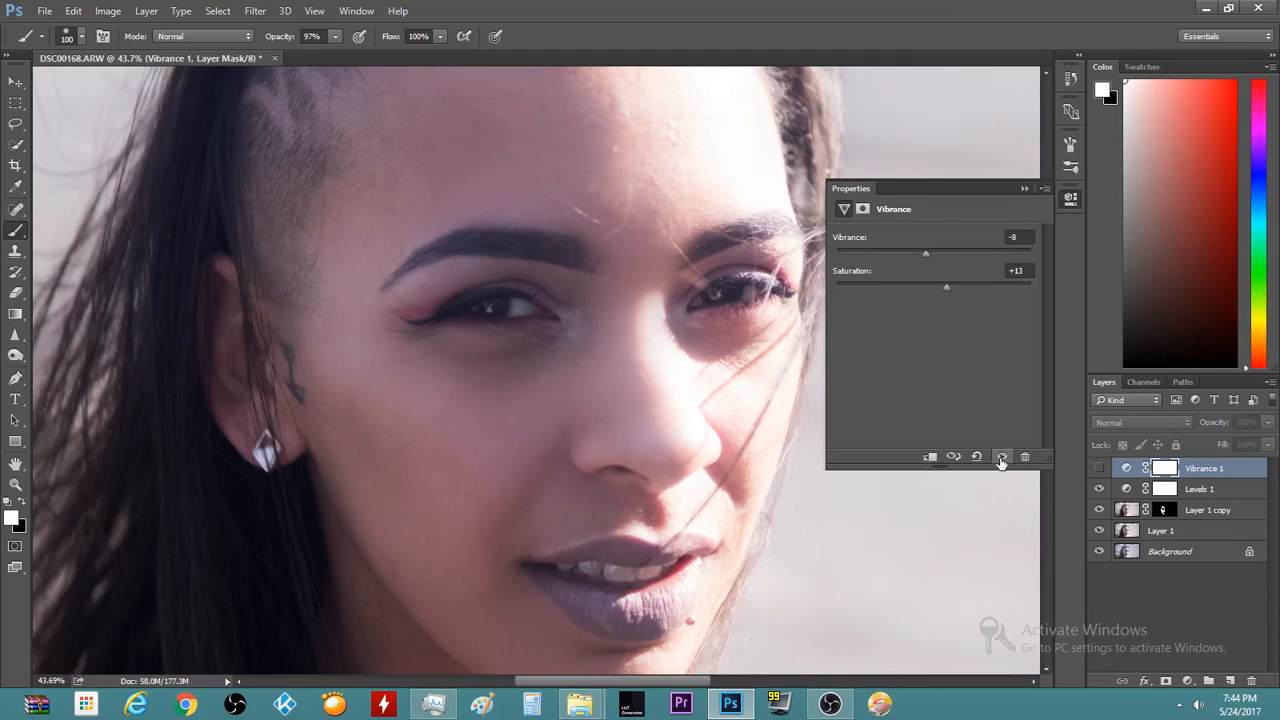
pyautogui.click(1001, 457)
pyautogui.click(1001, 457)
pyautogui.click(1001, 457)
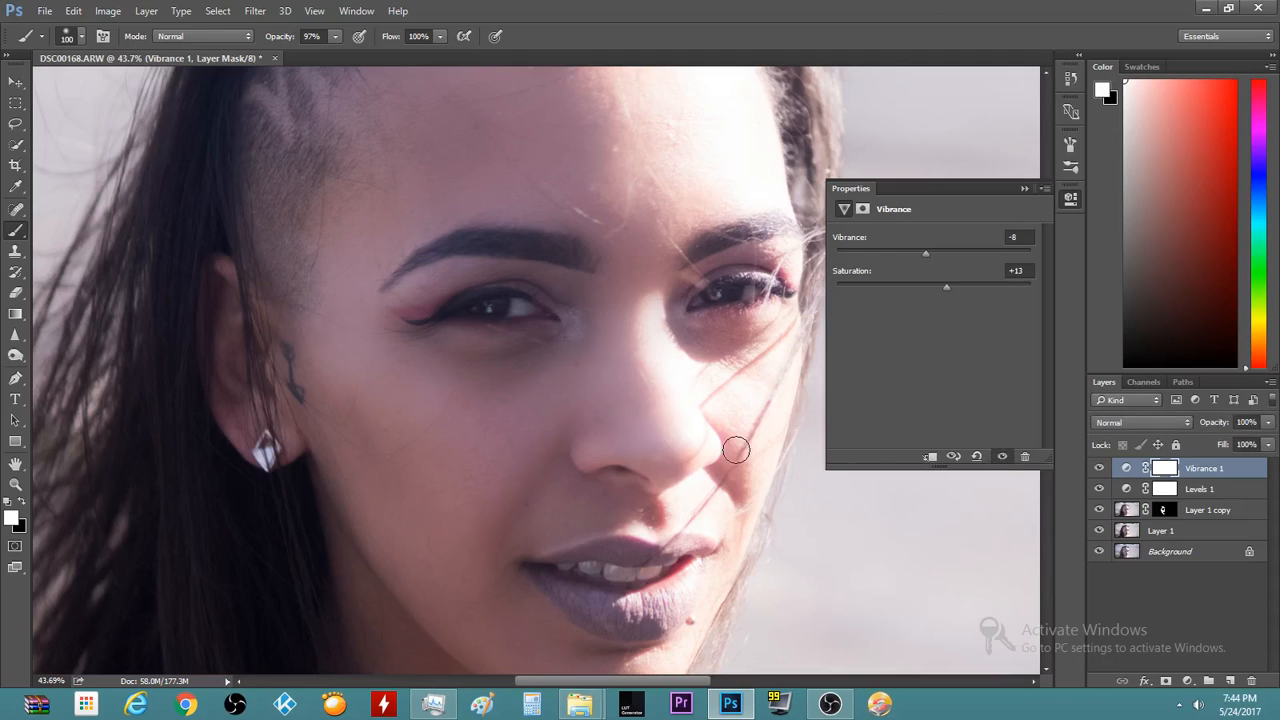
pyautogui.click(1025, 188)
pyautogui.scroll(-5, 238, 502)
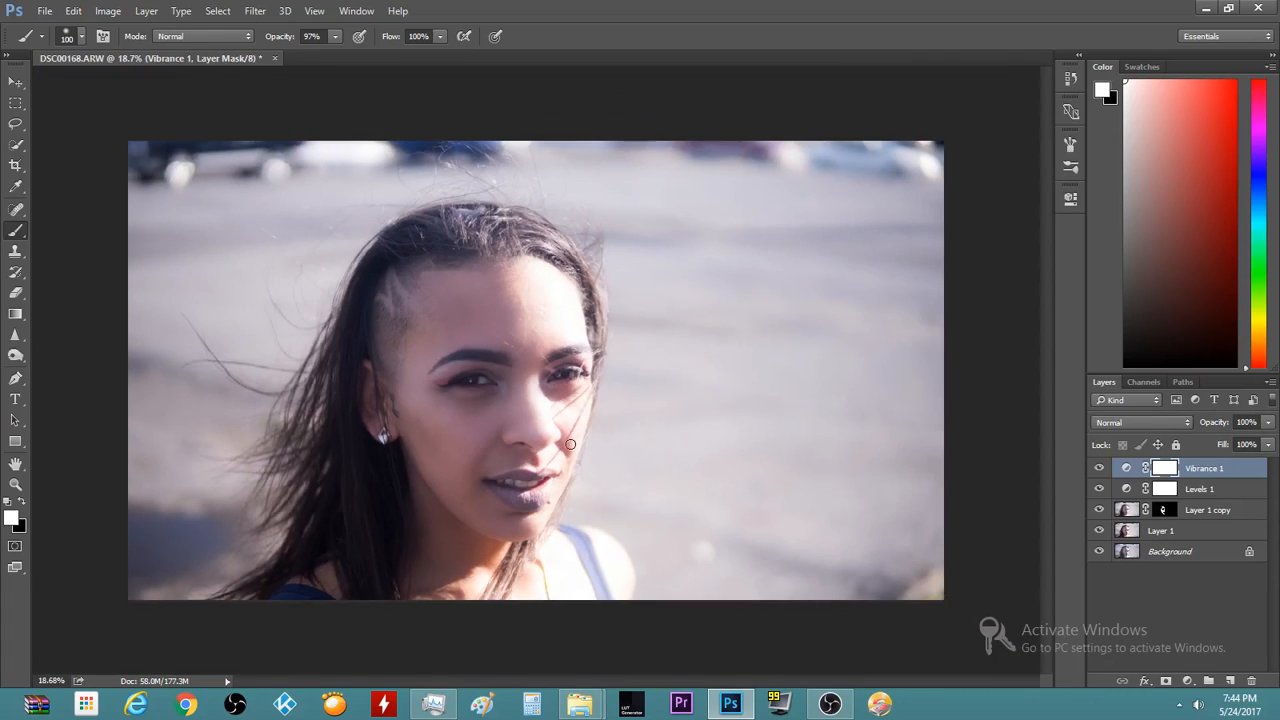
pyautogui.scroll(6, 338, 453)
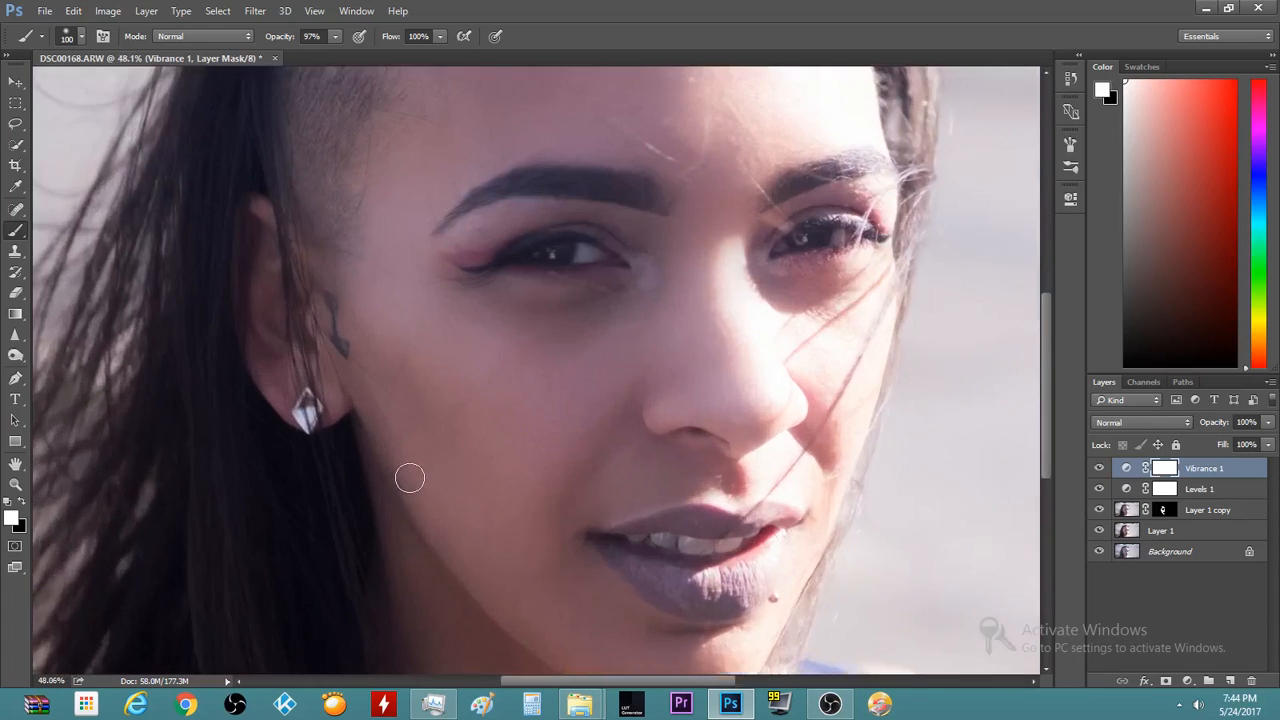
pyautogui.scroll(3, 409, 477)
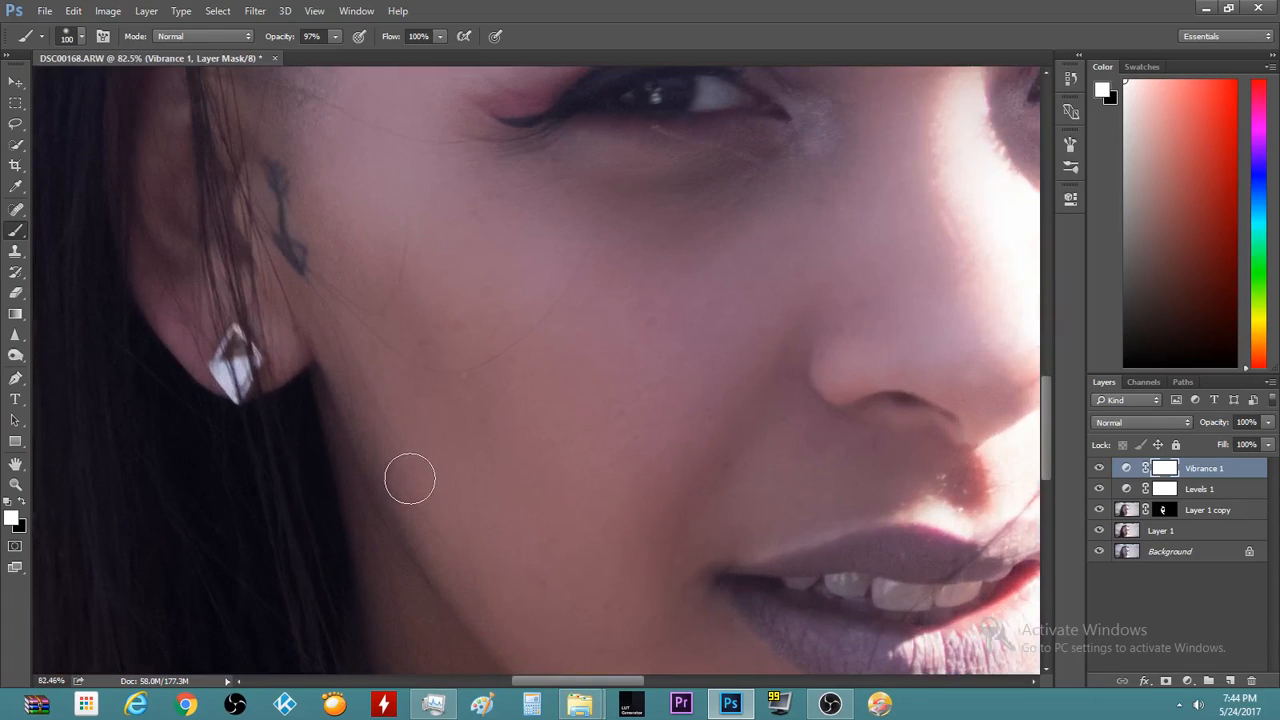
pyautogui.scroll(-1, 409, 478)
pyautogui.scroll(-3, 409, 478)
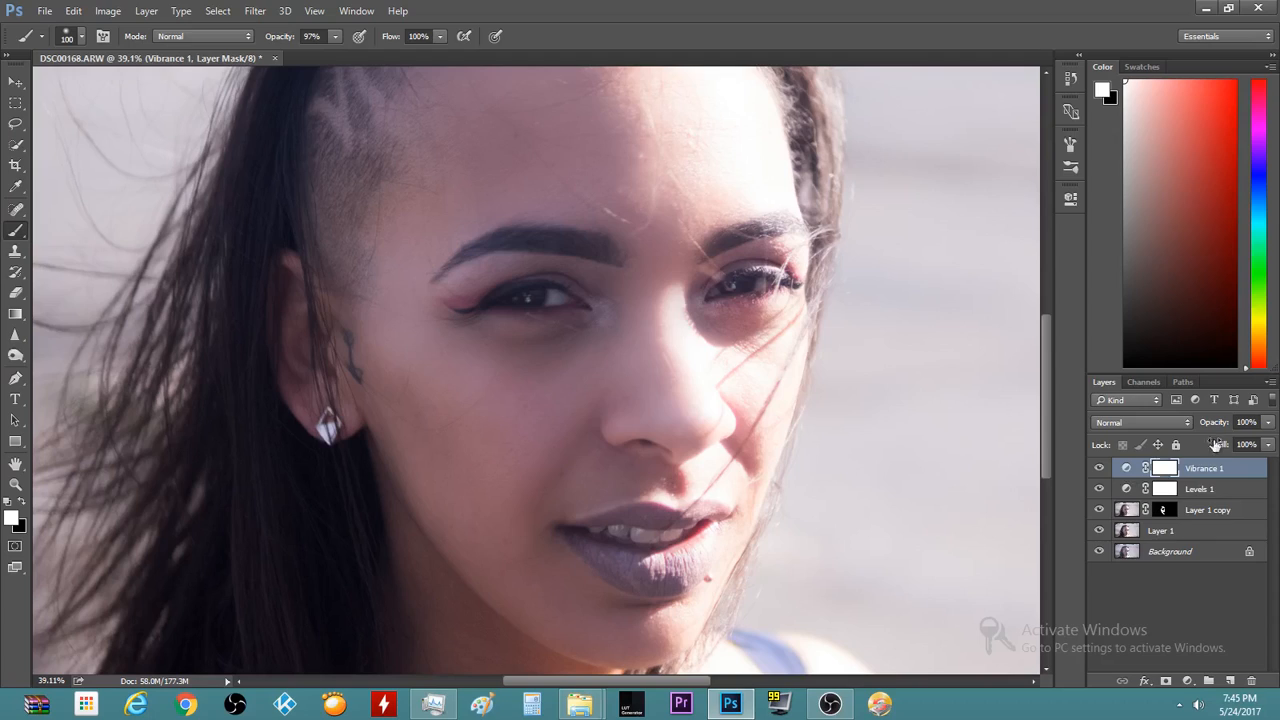
# Select Layer 1 copy and drag its Fill down to 47% to ease the face blur
pyautogui.click(1205, 512)
pyautogui.moveTo(1268, 444); pyautogui.dragTo(1235, 466)
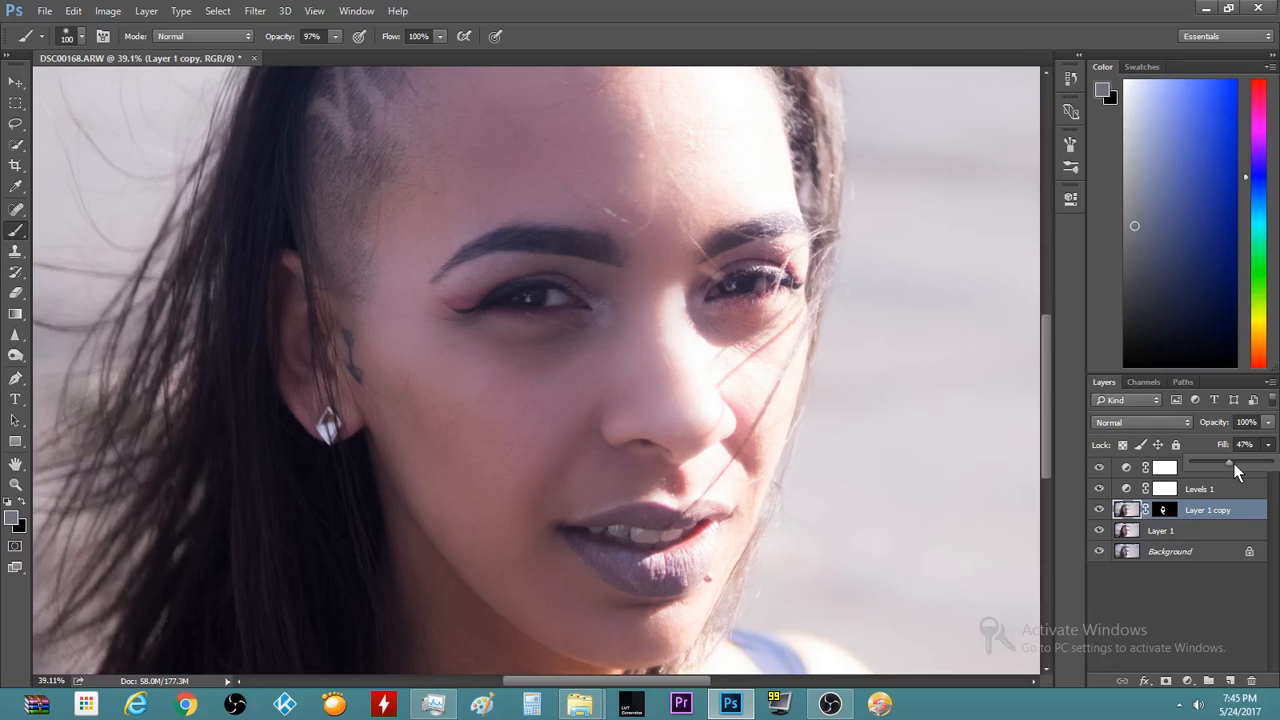
pyautogui.click(763, 5)
pyautogui.scroll(-4, 484, 480)
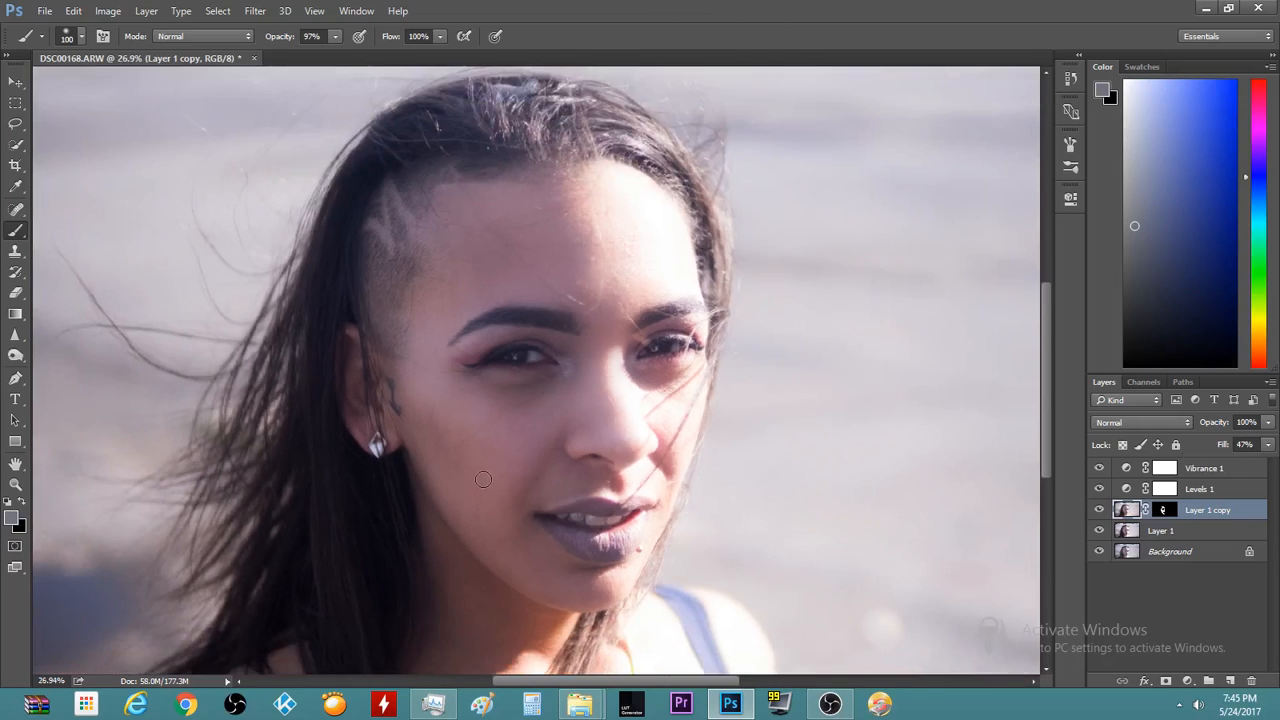
pyautogui.scroll(-4, 483, 480)
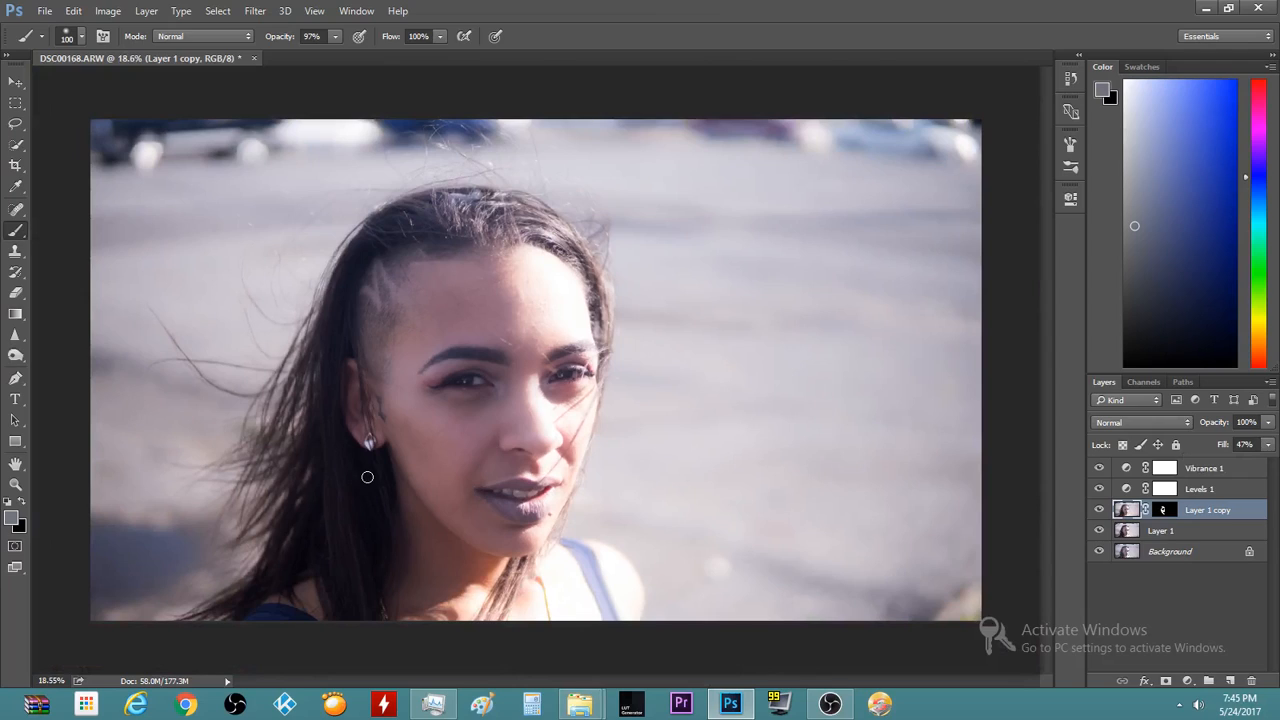
pyautogui.scroll(1, 531, 508)
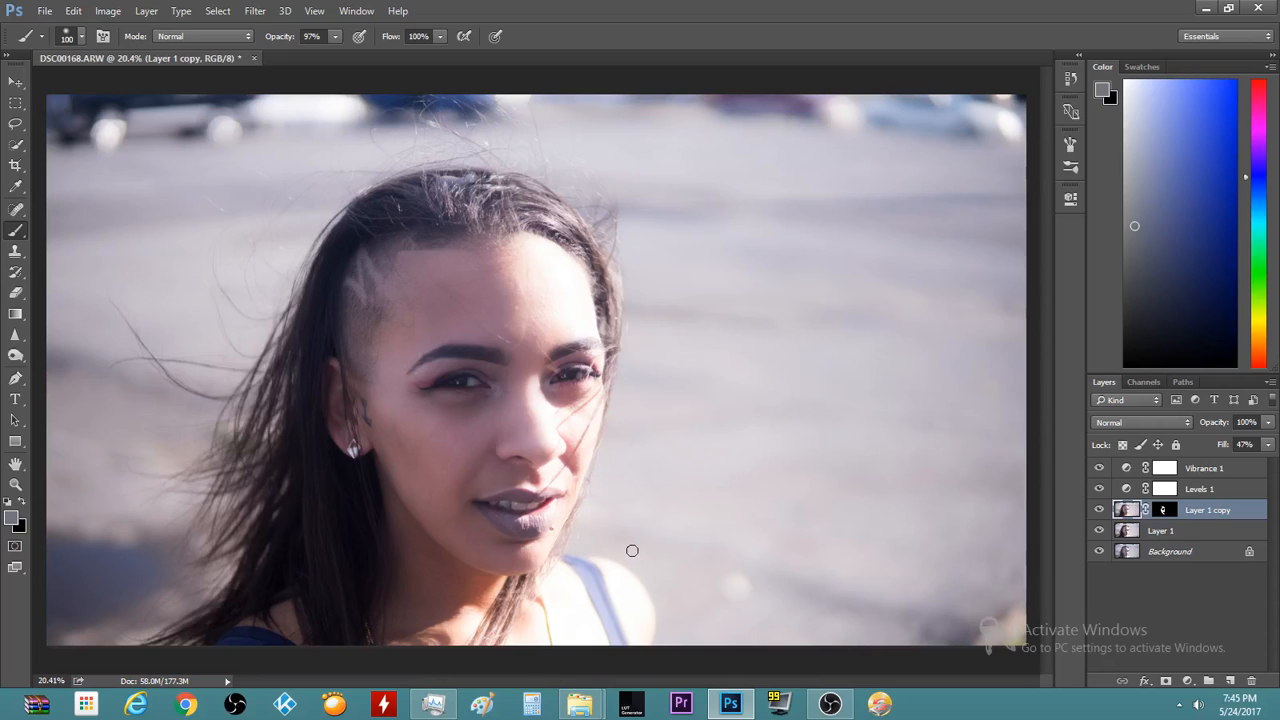
pyautogui.scroll(2, 626, 557)
pyautogui.scroll(2, 389, 389)
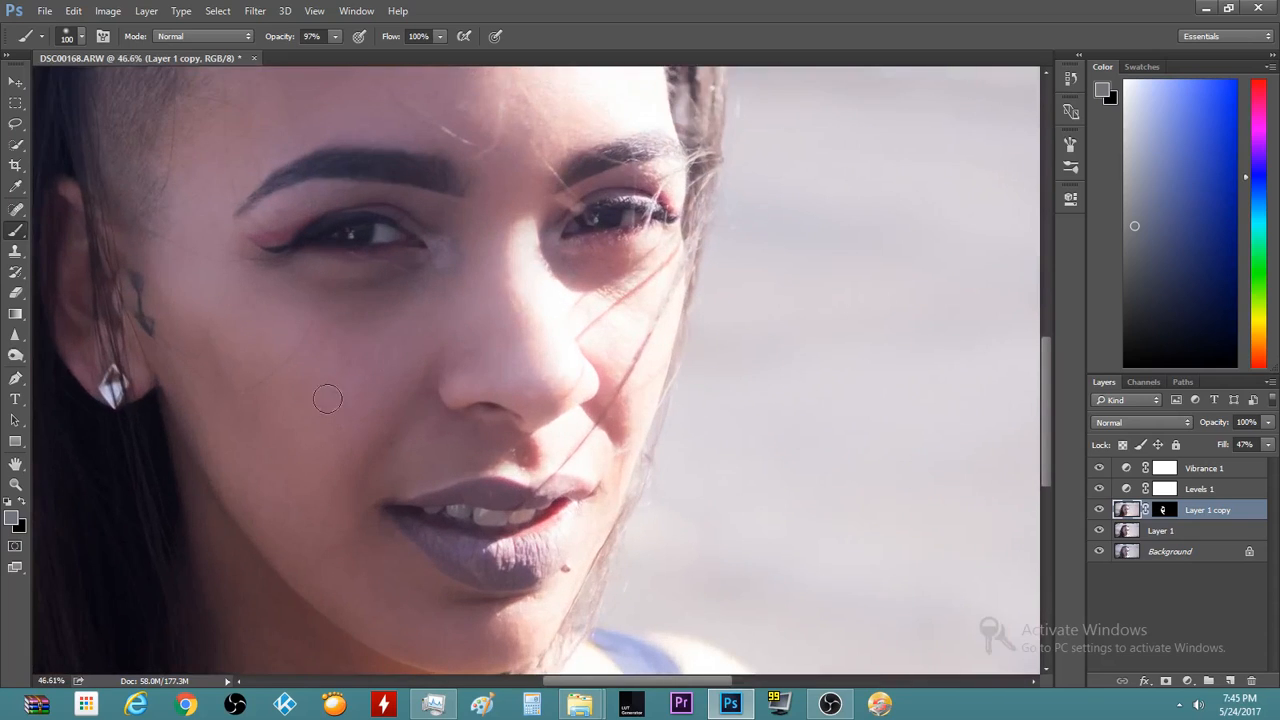
pyautogui.scroll(1, 422, 382)
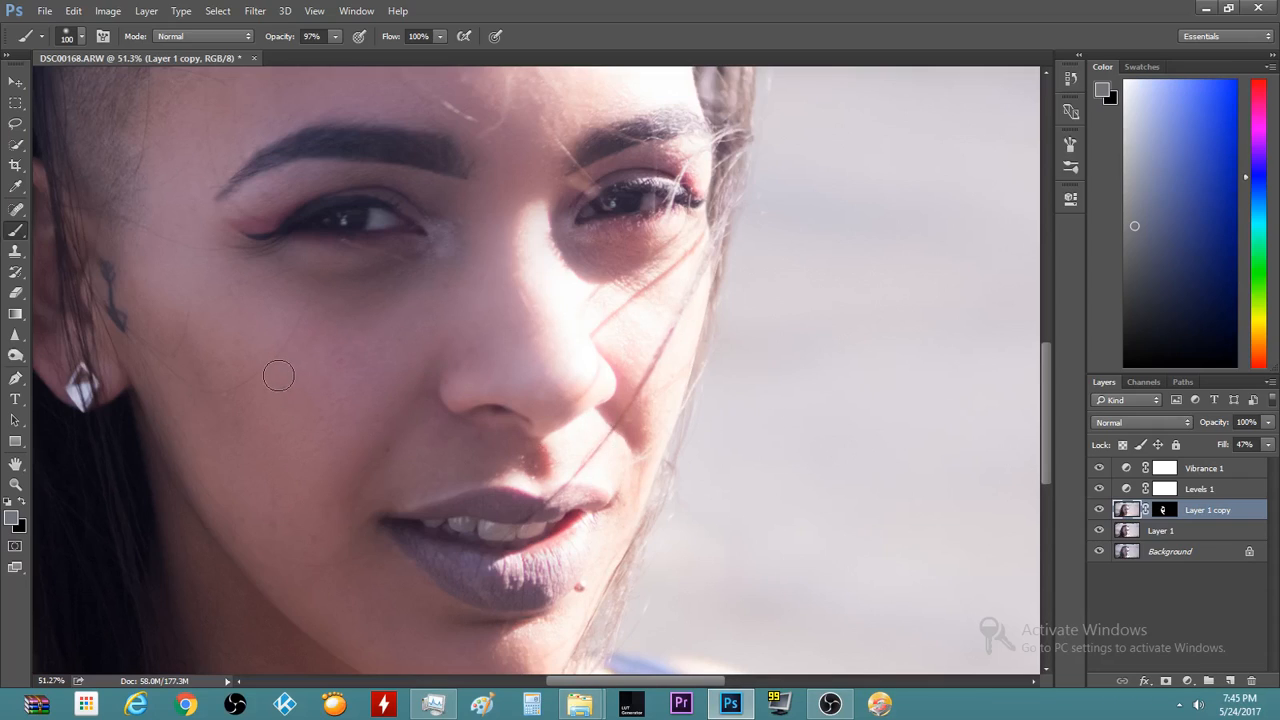
pyautogui.scroll(-3, 278, 375)
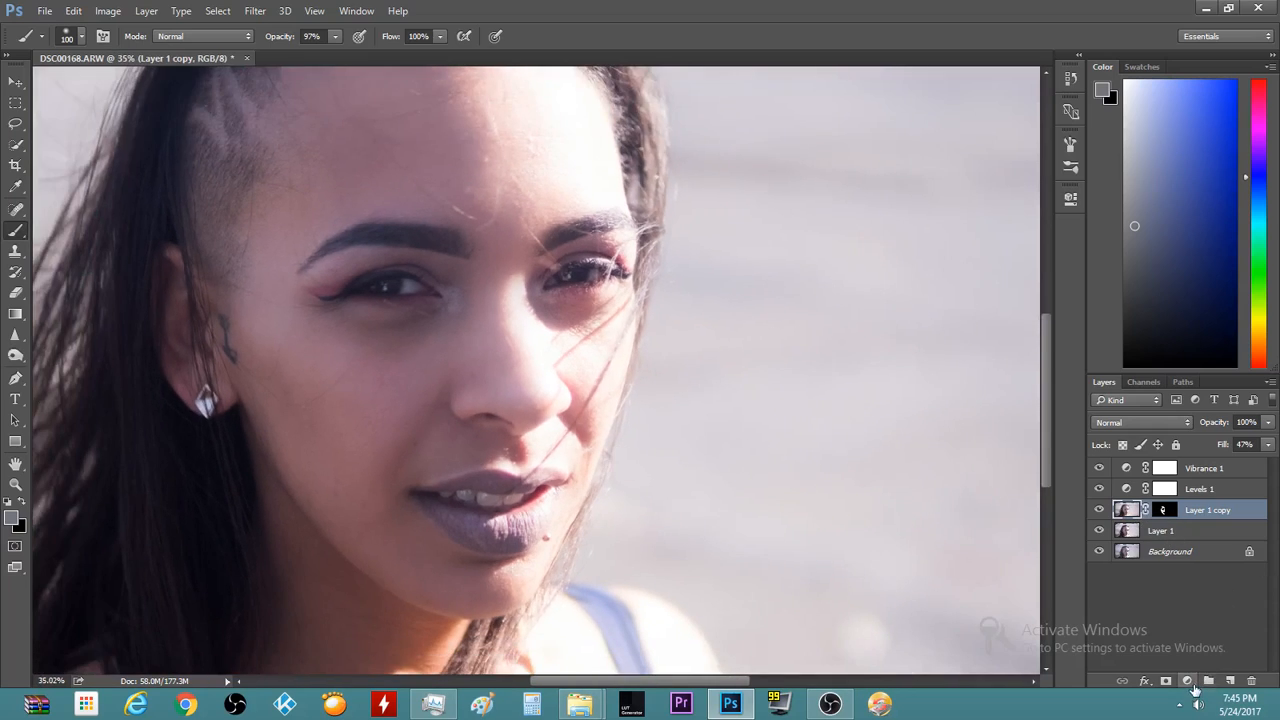
# Add a Hue/Saturation adjustment layer targeting the Magentas channel
pyautogui.click(1190, 684)
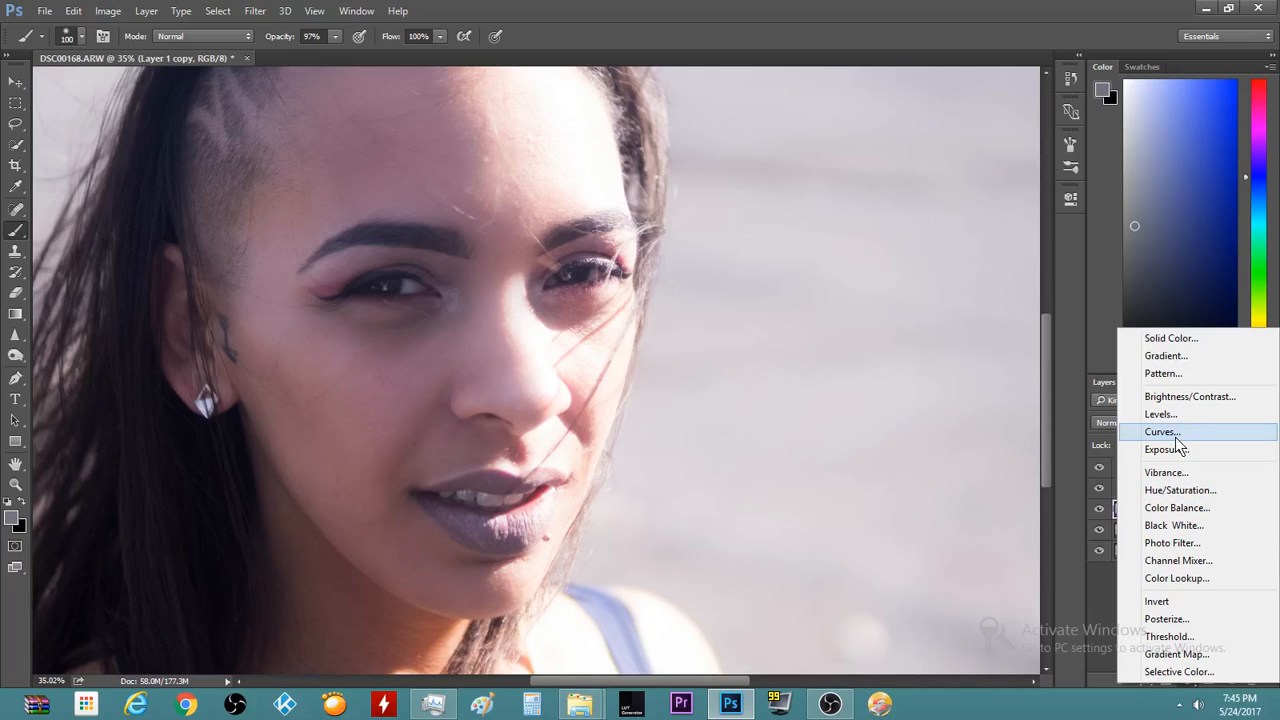
pyautogui.click(1214, 490)
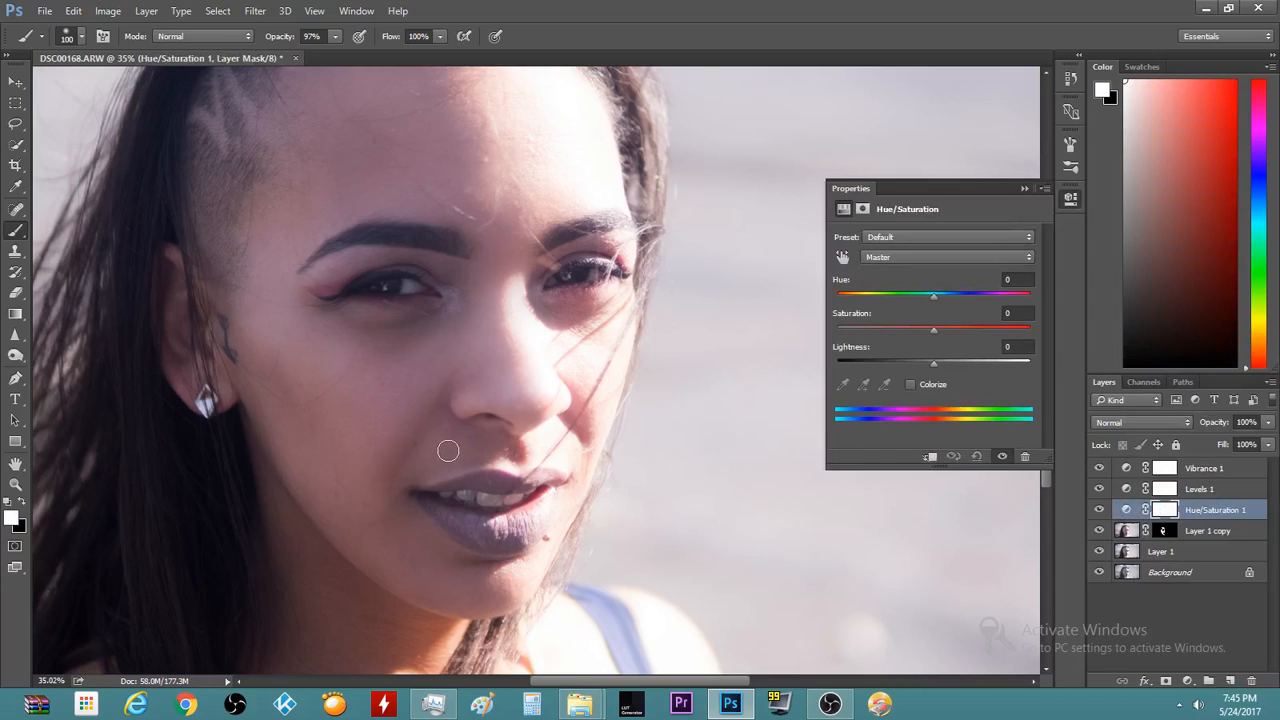
pyautogui.click(905, 257)
pyautogui.click(896, 327)
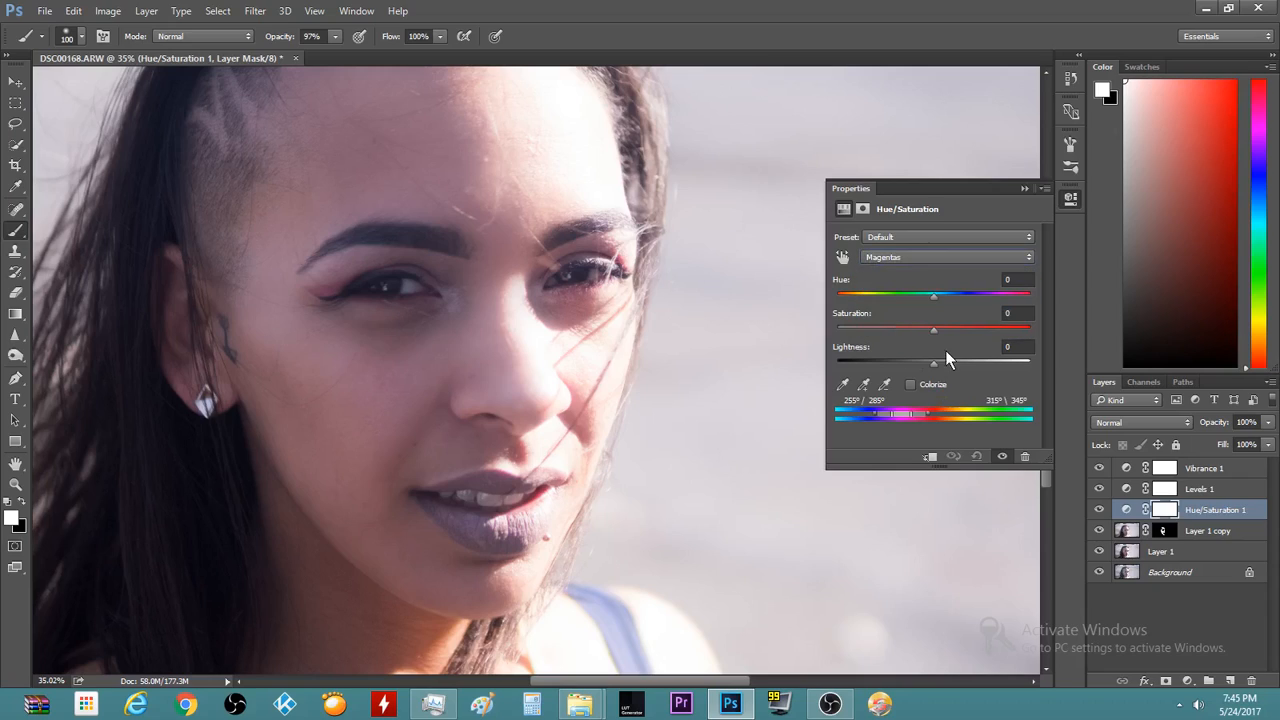
# Raise Magentas saturation to +22, shift the magenta range, and lower lightness to -11
pyautogui.moveTo(937, 329); pyautogui.dragTo(967, 333)
pyautogui.scroll(3, 430, 552)
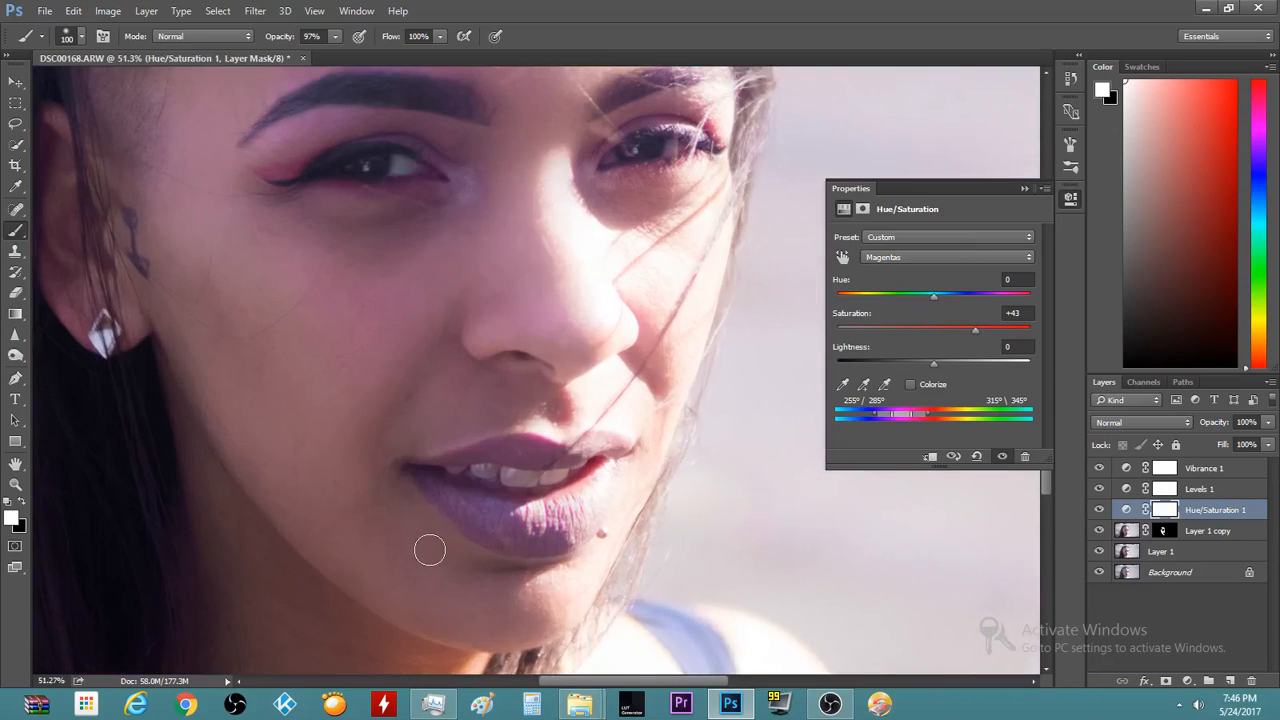
pyautogui.scroll(2, 430, 550)
pyautogui.scroll(2, 643, 409)
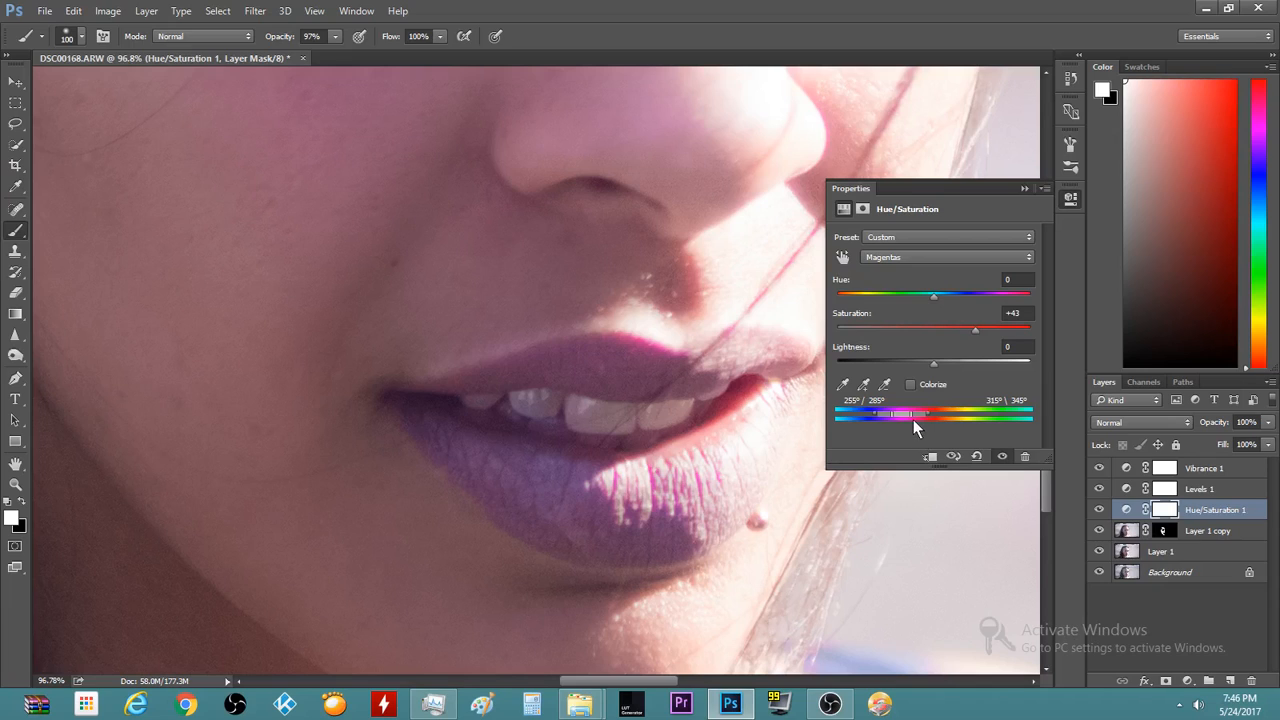
pyautogui.moveTo(903, 413)
pyautogui.mouseDown()
pyautogui.moveTo(915, 413)
pyautogui.moveTo(896, 420)
pyautogui.mouseUp()
pyautogui.moveTo(933, 366)
pyautogui.mouseDown()
pyautogui.moveTo(868, 378)
pyautogui.moveTo(942, 373)
pyautogui.moveTo(922, 377)
pyautogui.mouseUp()
pyautogui.scroll(-4, 561, 483)
pyautogui.scroll(-1, 561, 483)
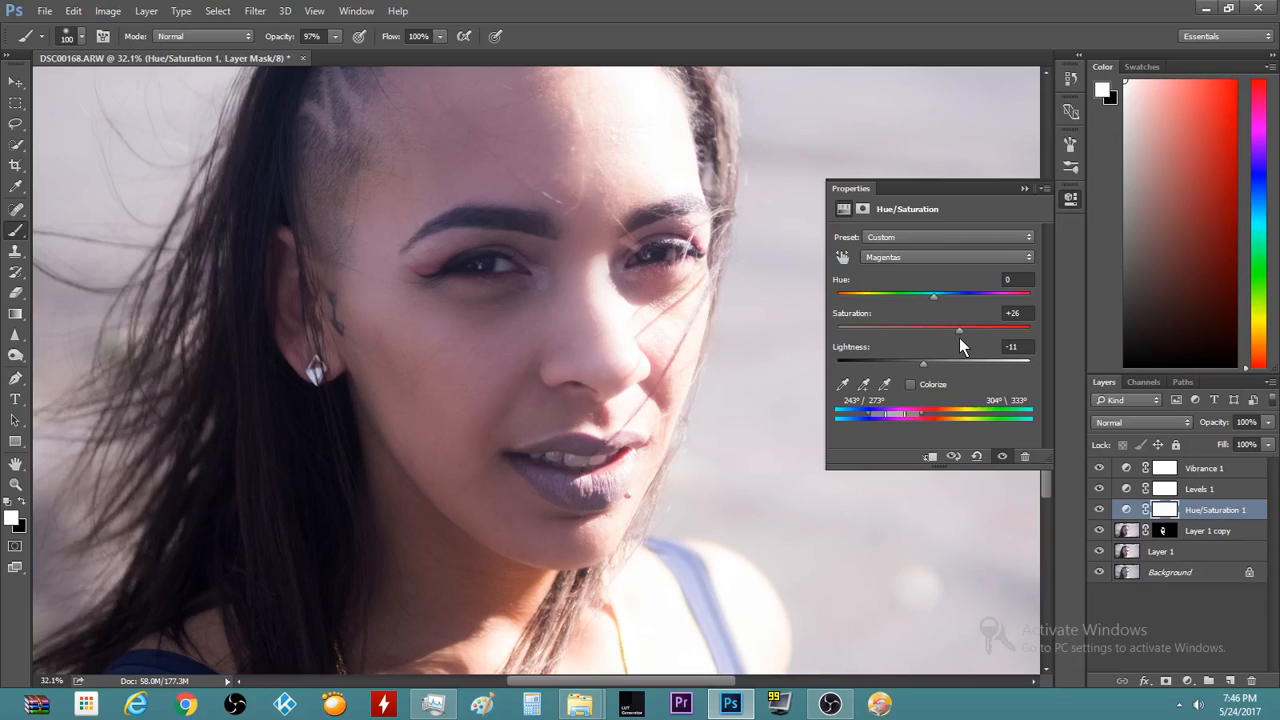
# Toggle Hue/Saturation 1 visibility on and off to compare before and after
pyautogui.click(1001, 457)
pyautogui.click(1001, 457)
pyautogui.click(1001, 457)
pyautogui.click(1001, 457)
pyautogui.click(1001, 457)
pyautogui.click(1001, 457)
# Paint white on the mask over the lower and upper lips to reveal the magenta adjustment
pyautogui.click(1024, 189)
pyautogui.scroll(5, 548, 450)
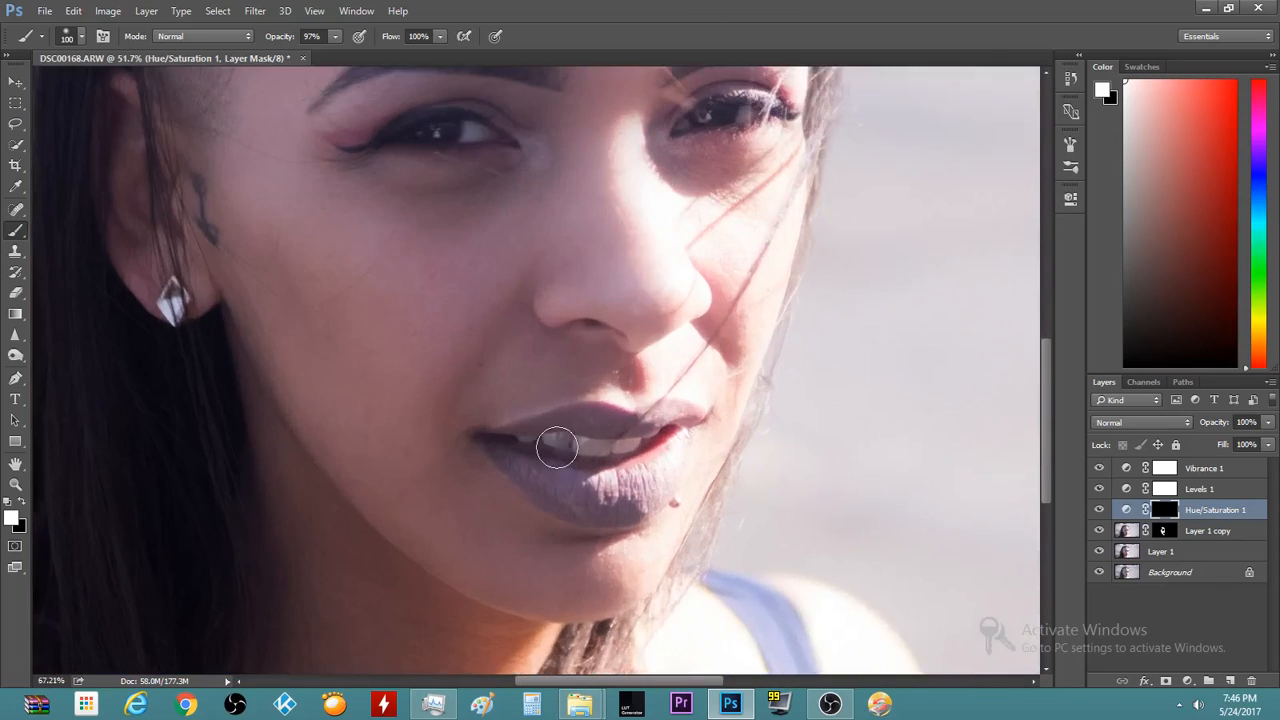
pyautogui.scroll(1, 544, 456)
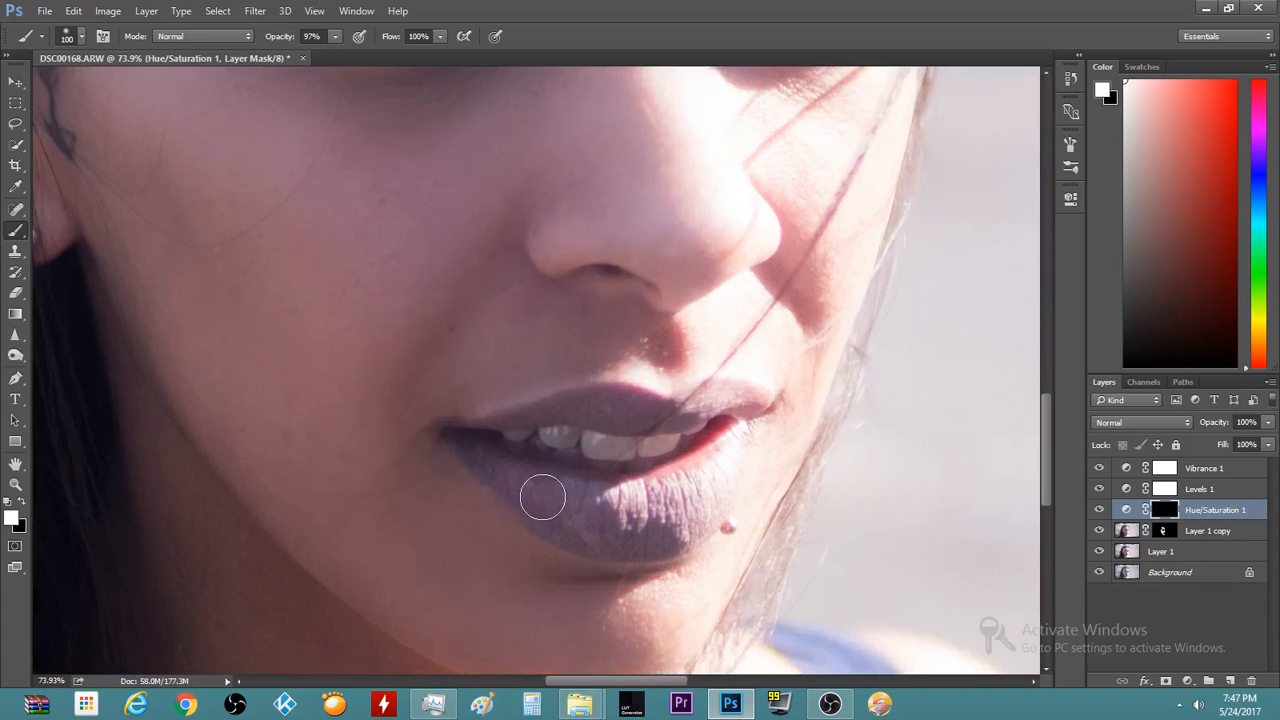
pyautogui.press(']')
pyautogui.press(']')
pyautogui.press(']')
pyautogui.moveTo(557, 510)
pyautogui.mouseDown()
pyautogui.moveTo(673, 502)
pyautogui.moveTo(611, 515)
pyautogui.moveTo(570, 506)
pyautogui.moveTo(590, 522)
pyautogui.moveTo(682, 506)
pyautogui.moveTo(724, 469)
pyautogui.mouseUp()
pyautogui.press('[')
pyautogui.press('[')
pyautogui.moveTo(552, 429)
pyautogui.mouseDown()
pyautogui.moveTo(725, 410)
pyautogui.moveTo(751, 429)
pyautogui.mouseUp()
pyautogui.moveTo(485, 456)
pyautogui.mouseDown()
pyautogui.moveTo(587, 518)
pyautogui.moveTo(505, 457)
pyautogui.mouseUp()
# Hide the Hue/Saturation 1 adjustment layer
pyautogui.scroll(-4, 551, 460)
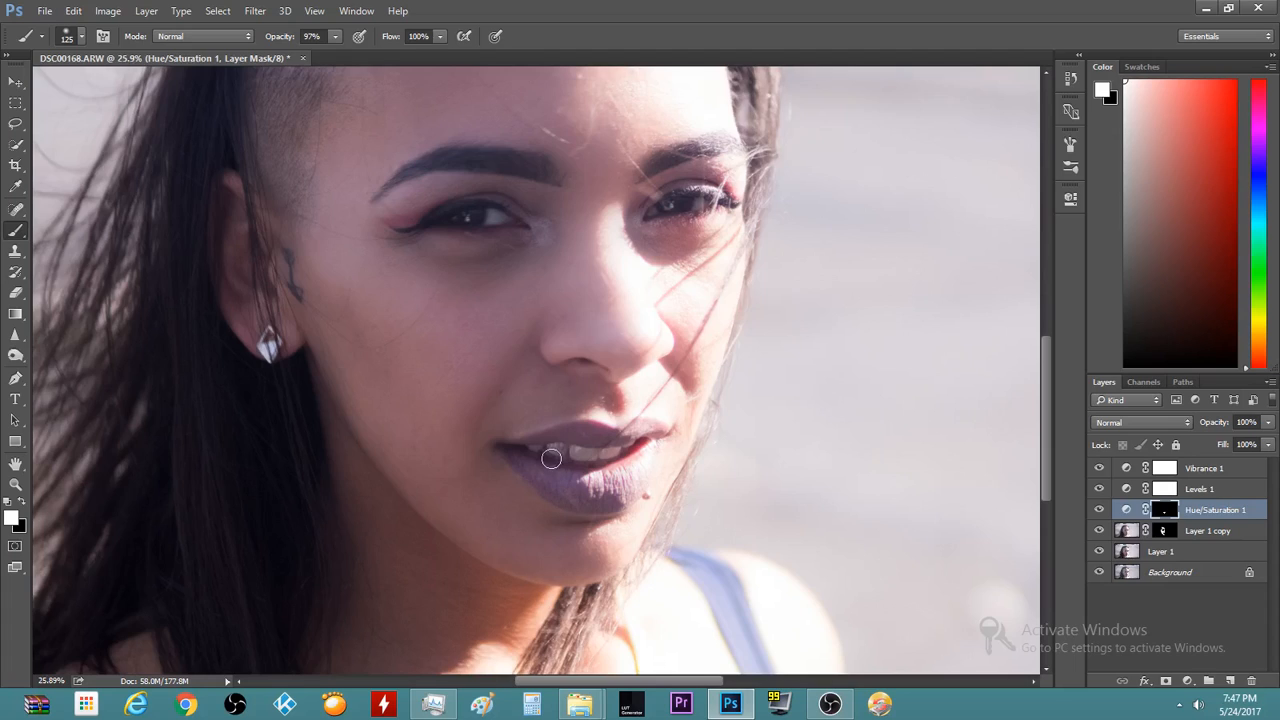
pyautogui.scroll(-2, 551, 460)
pyautogui.scroll(5, 573, 450)
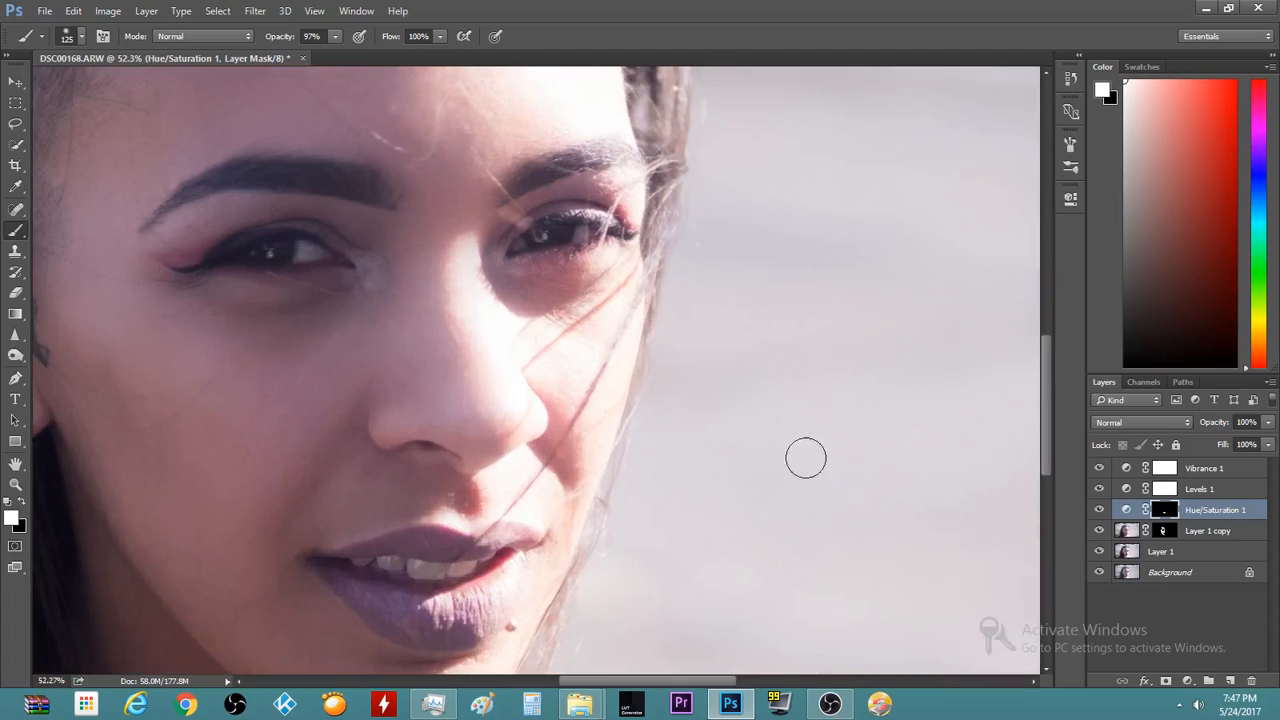
pyautogui.scroll(1, 272, 636)
pyautogui.click(1099, 510)
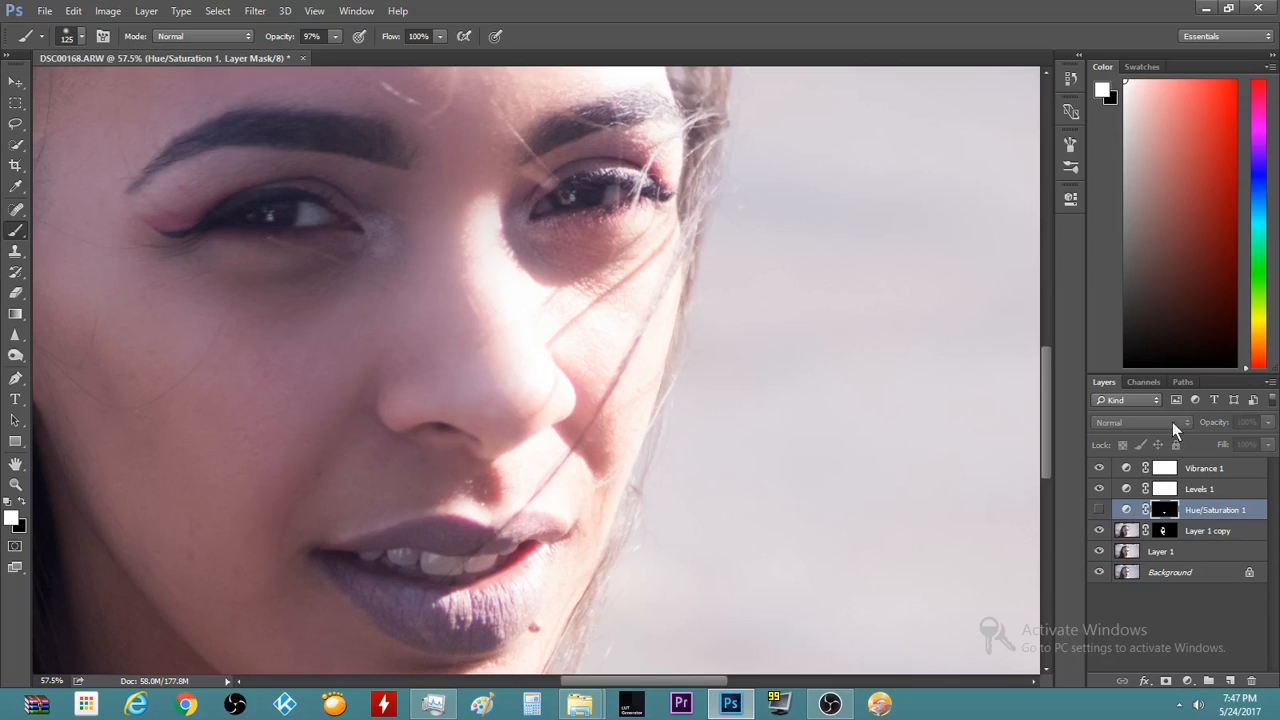
# Add an empty Layer 2, reset default colours, and sample a pink from the lip
pyautogui.click(1230, 681)
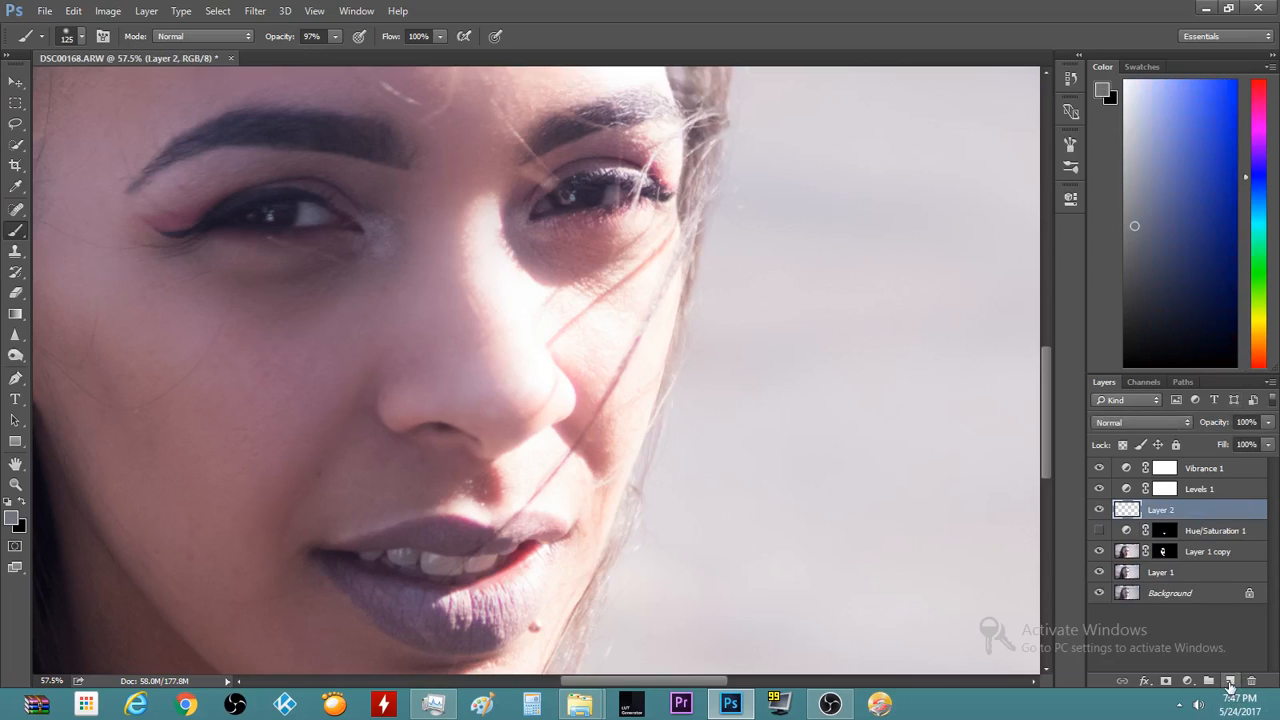
pyautogui.press('d')
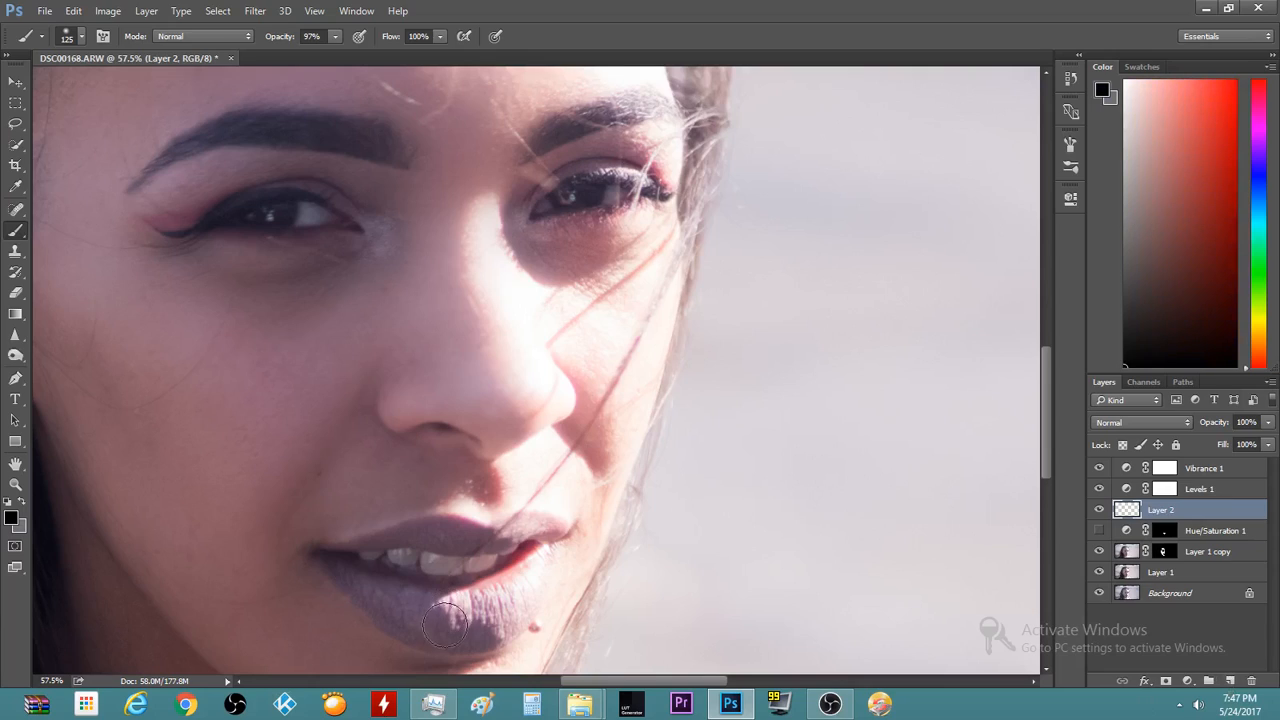
pyautogui.press('c')
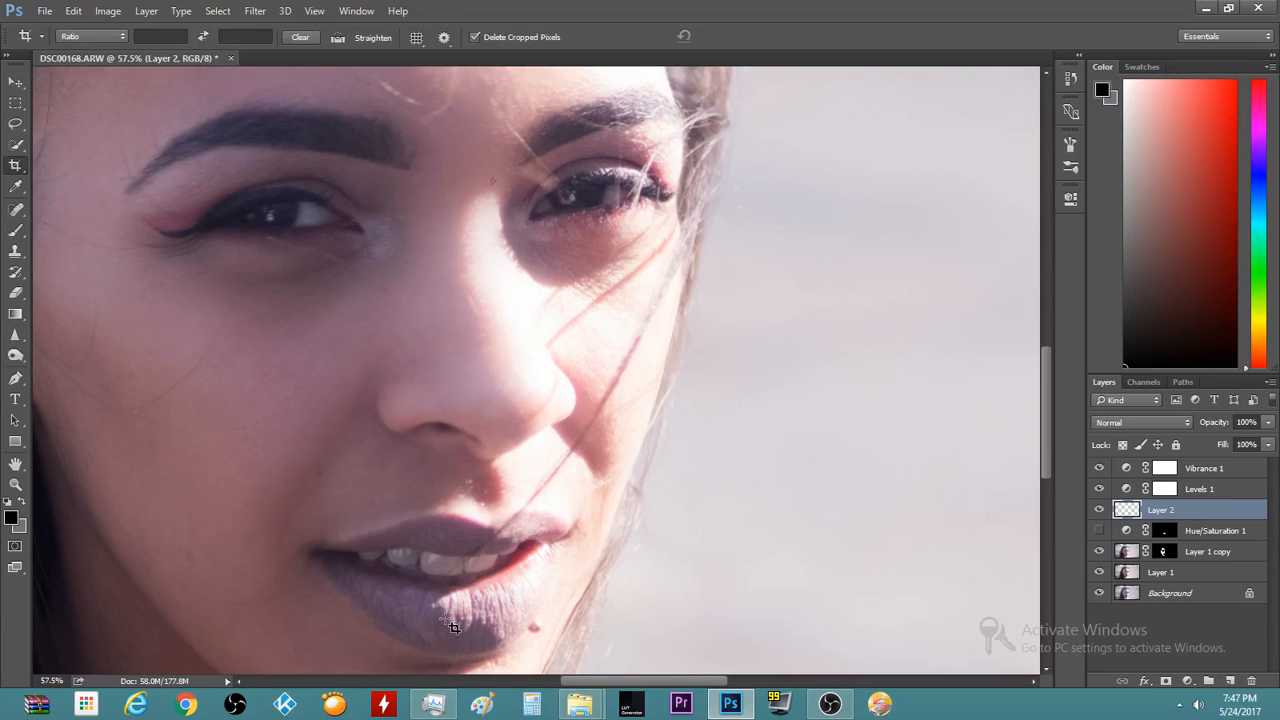
pyautogui.press('alt')
pyautogui.press('b')
pyautogui.keyDown('alt'); pyautogui.click(461, 614); pyautogui.keyUp('alt')
pyautogui.keyDown('alt'); pyautogui.click(461, 600); pyautogui.keyUp('alt')
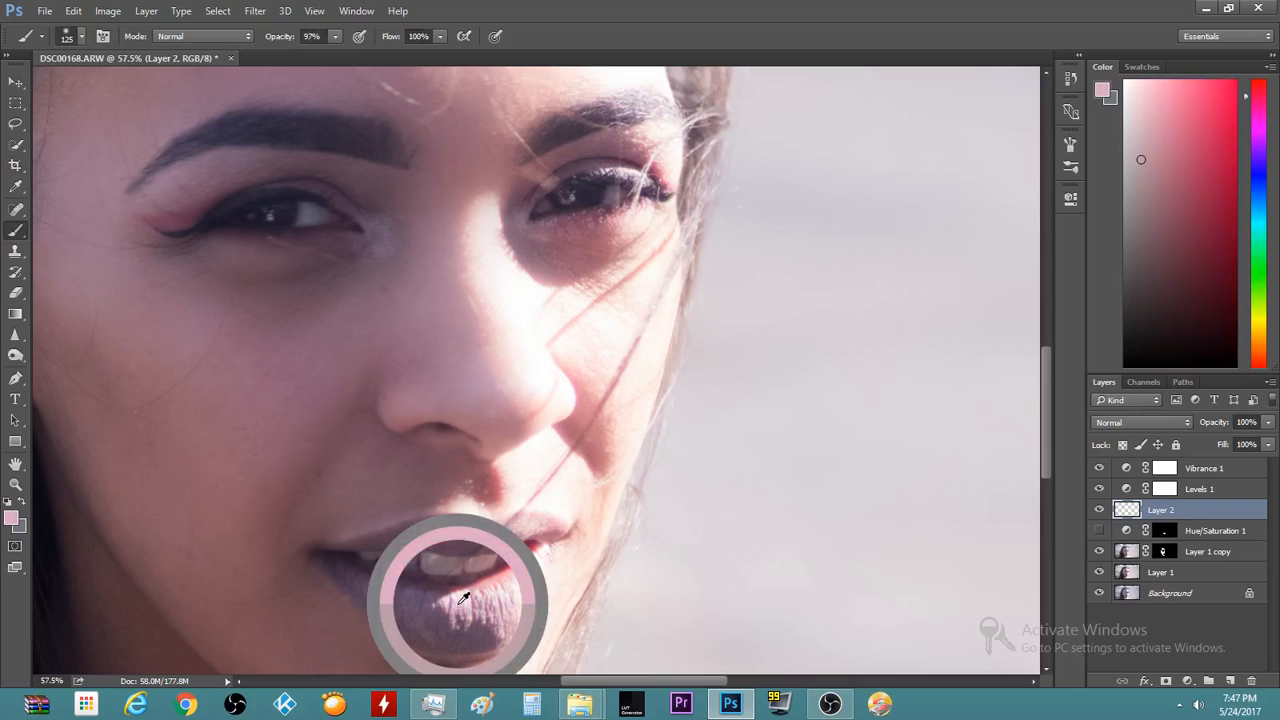
# Shrink the brush to size 90 and test a pink dab on the lower lip, then undo it
pyautogui.scroll(5, 390, 590)
pyautogui.scroll(3, 390, 590)
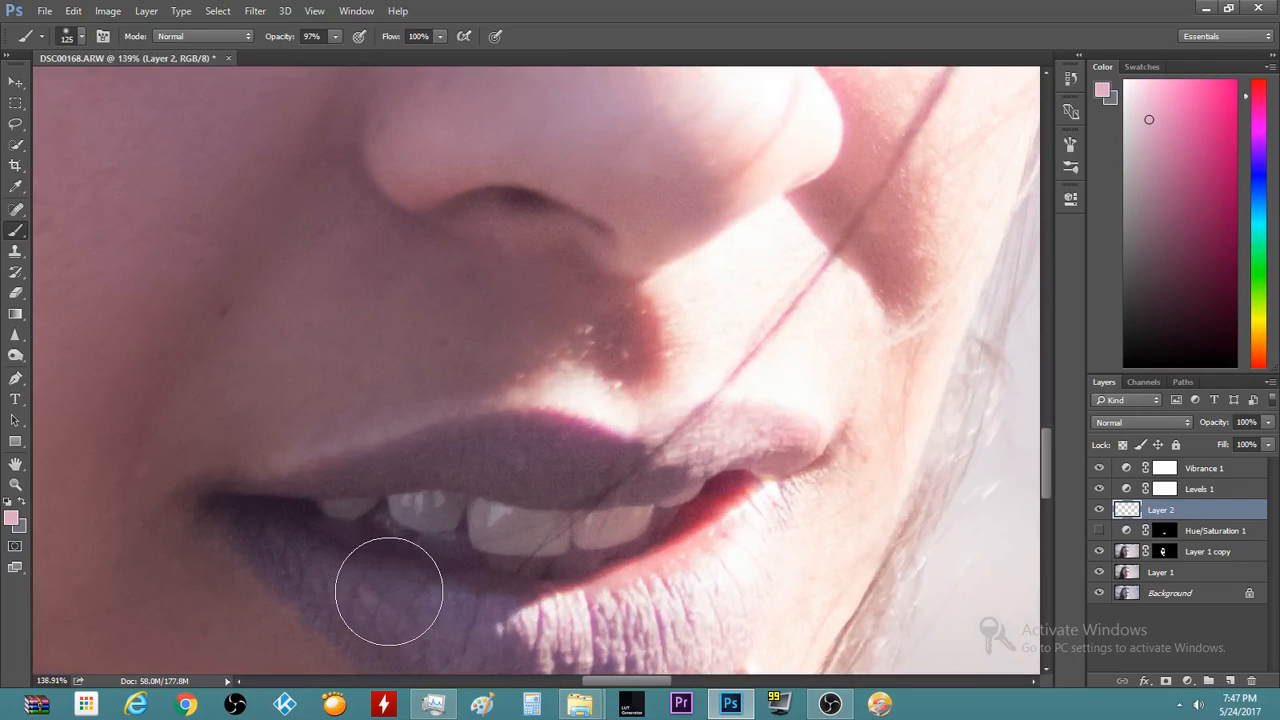
pyautogui.moveTo(1047, 452); pyautogui.dragTo(1048, 470)
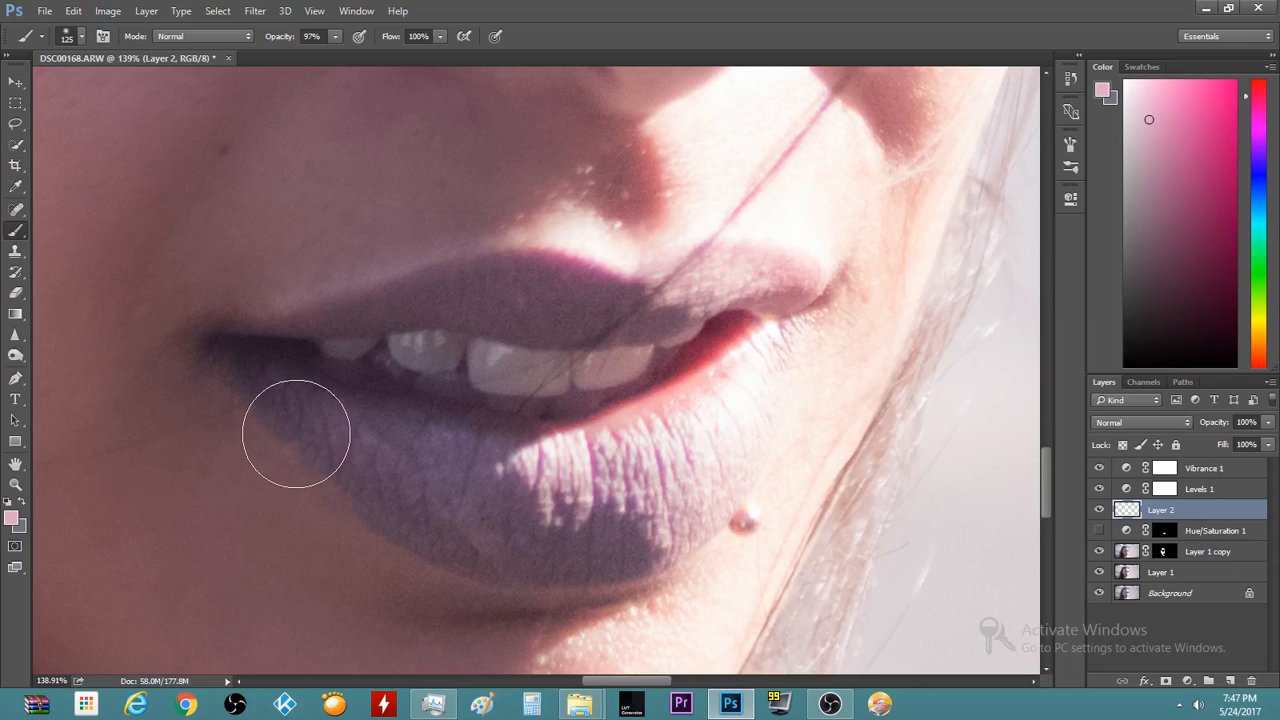
pyautogui.press('[')
pyautogui.press('[')
pyautogui.click(319, 420)
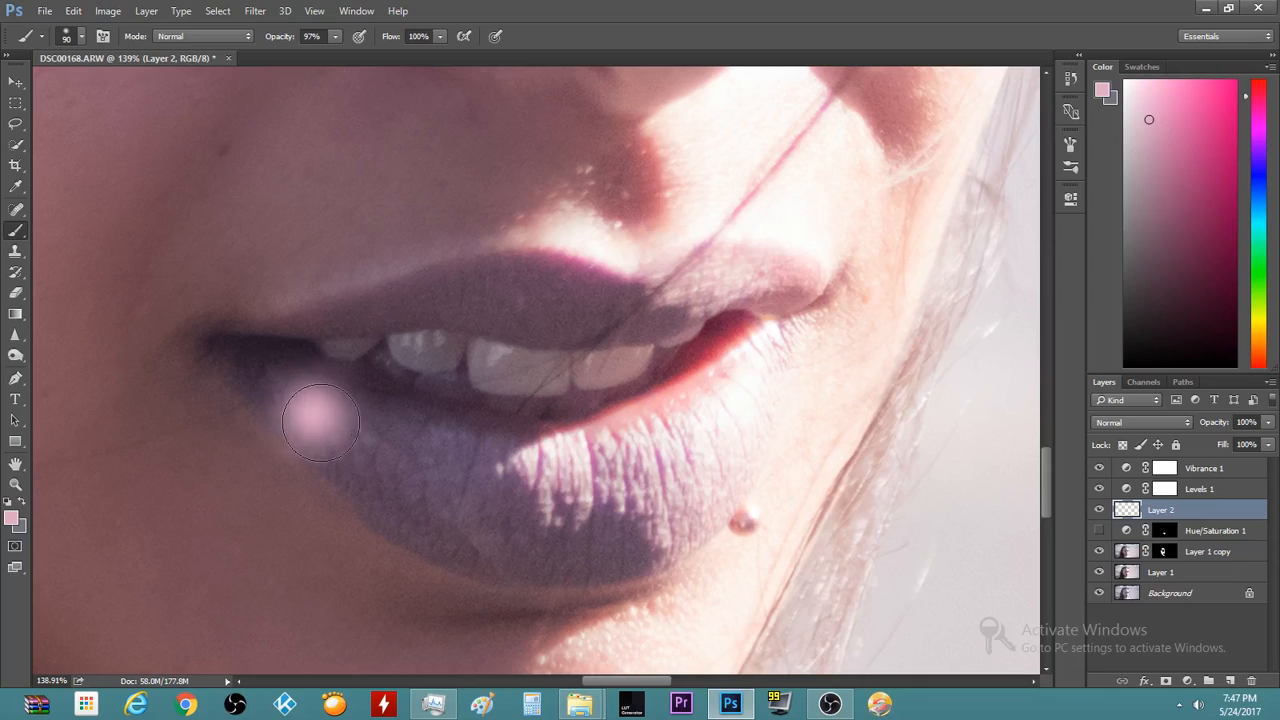
pyautogui.hotkey('ctrl', 'z')
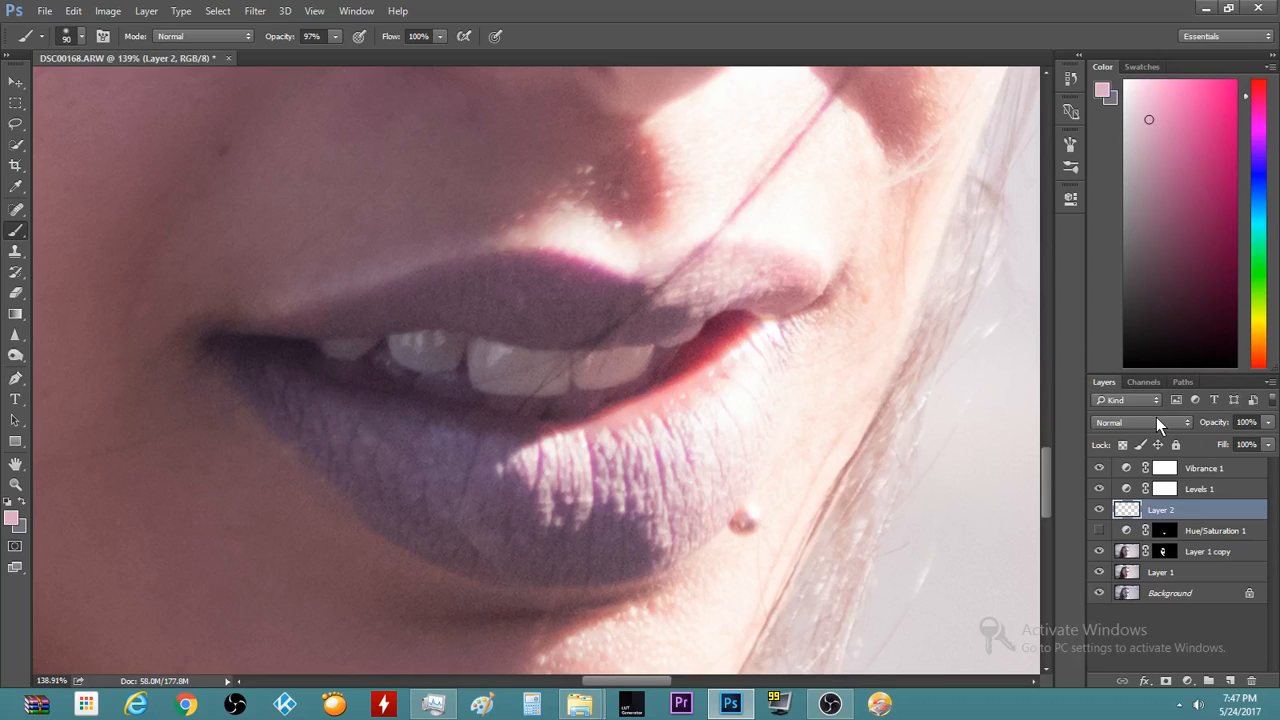
# Set Layer 2's blend mode to Soft Light and undo a test pink dab
pyautogui.click(1157, 421)
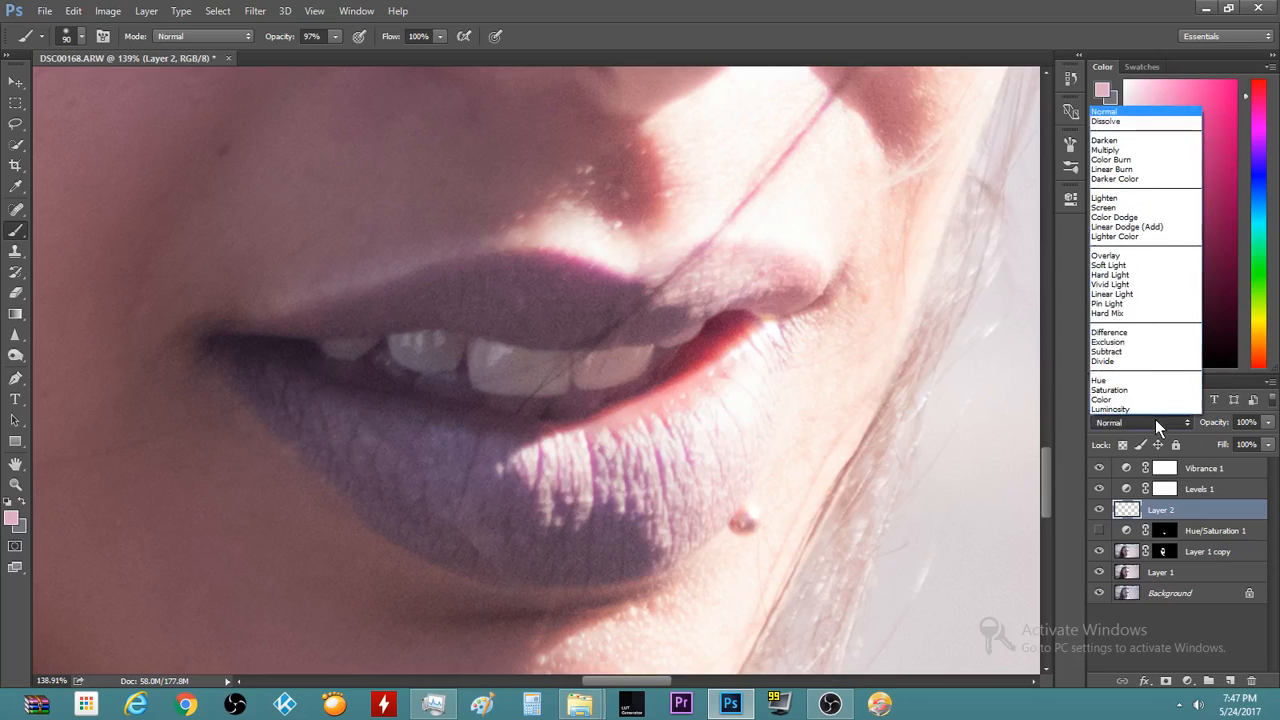
pyautogui.click(1132, 268)
pyautogui.click(322, 425)
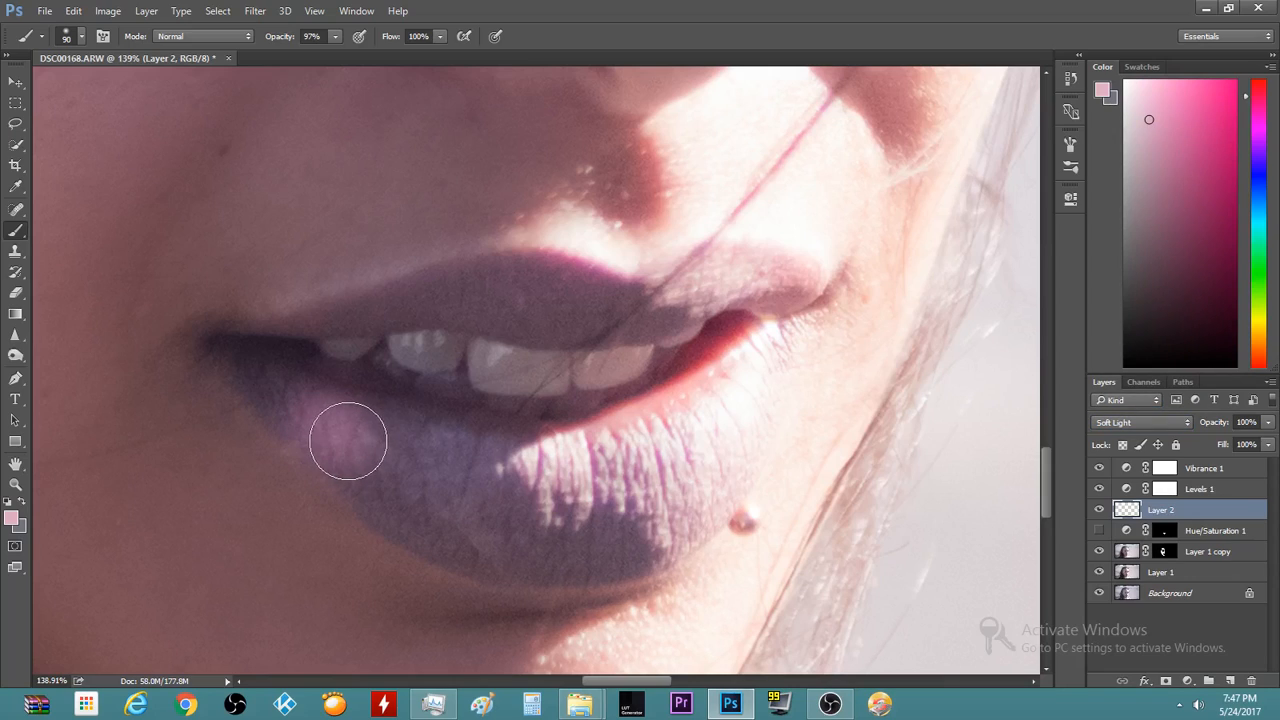
pyautogui.hotkey('ctrl', 'z')
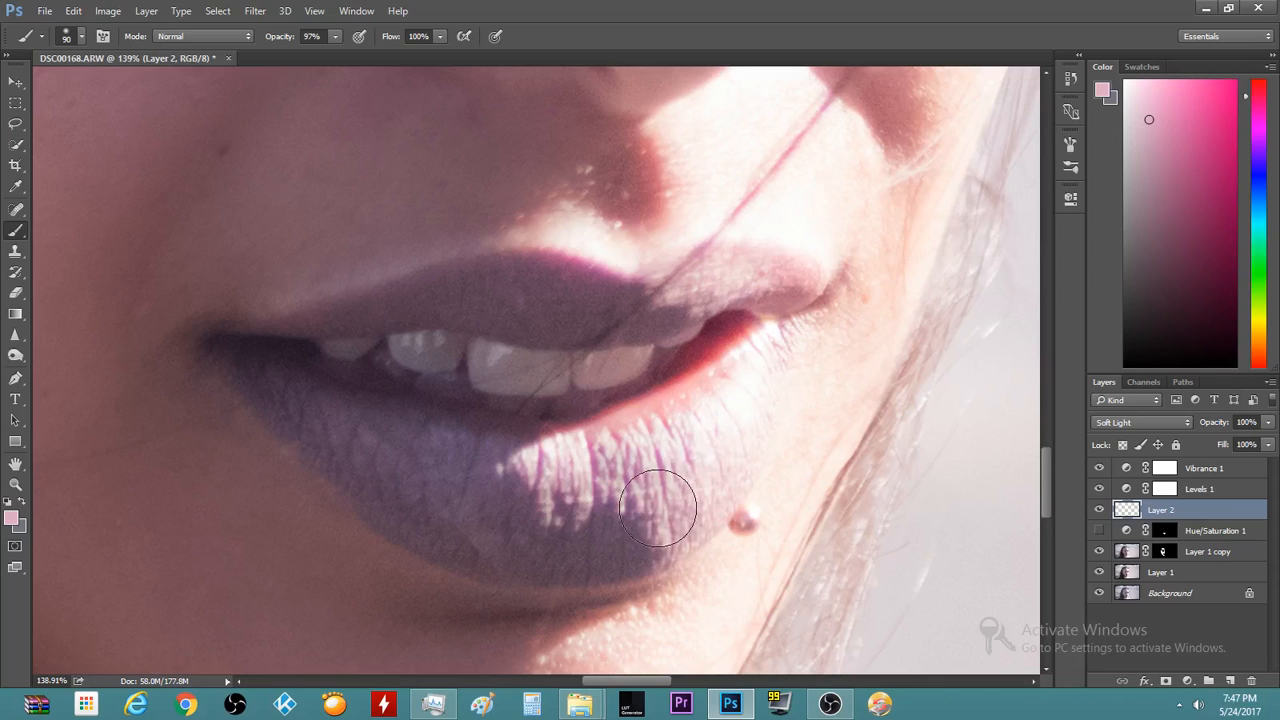
pyautogui.press('v')
pyautogui.press('c')
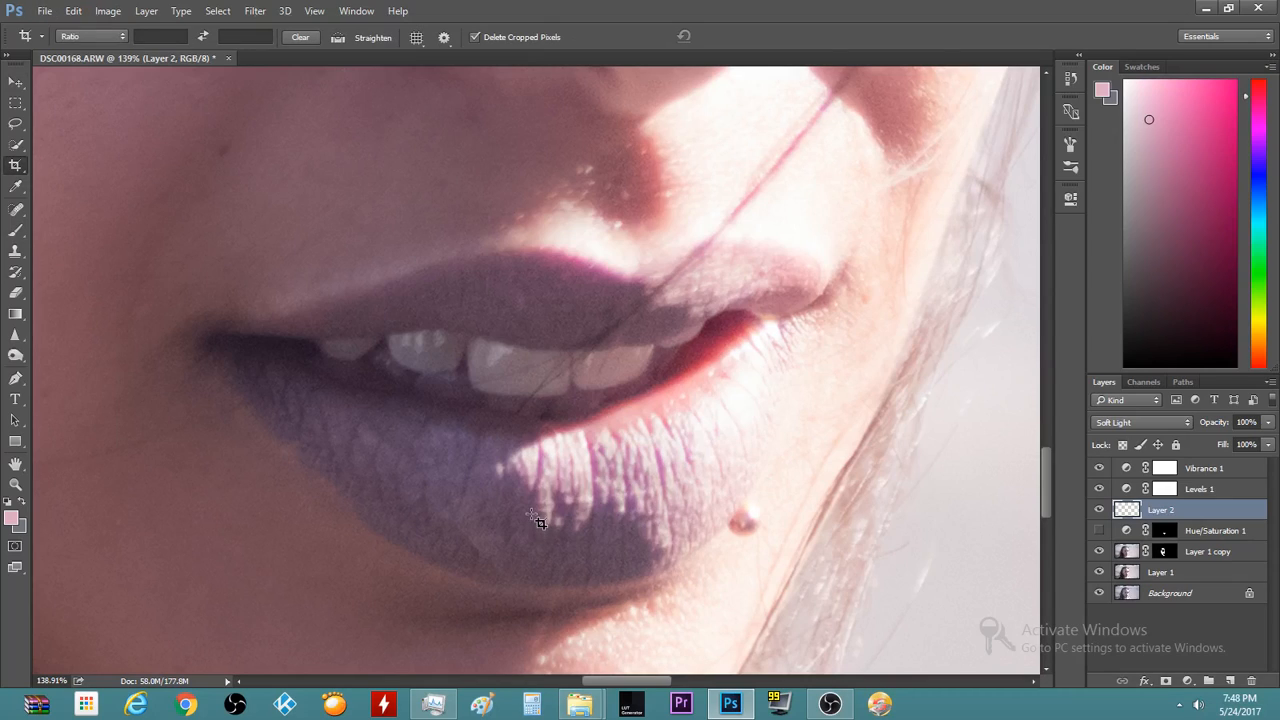
# Sample the lip colour and brush purple across the whole lower lip on Layer 2
pyautogui.press('b')
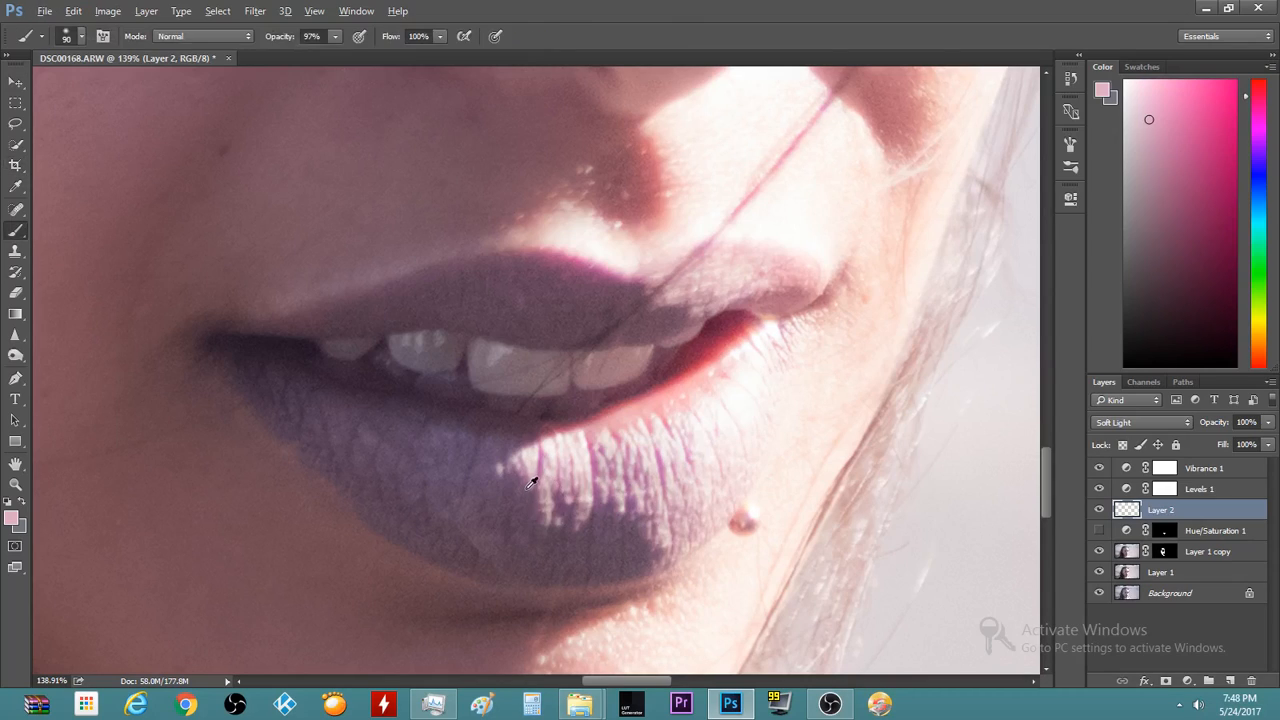
pyautogui.keyDown('alt'); pyautogui.click(531, 479); pyautogui.keyUp('alt')
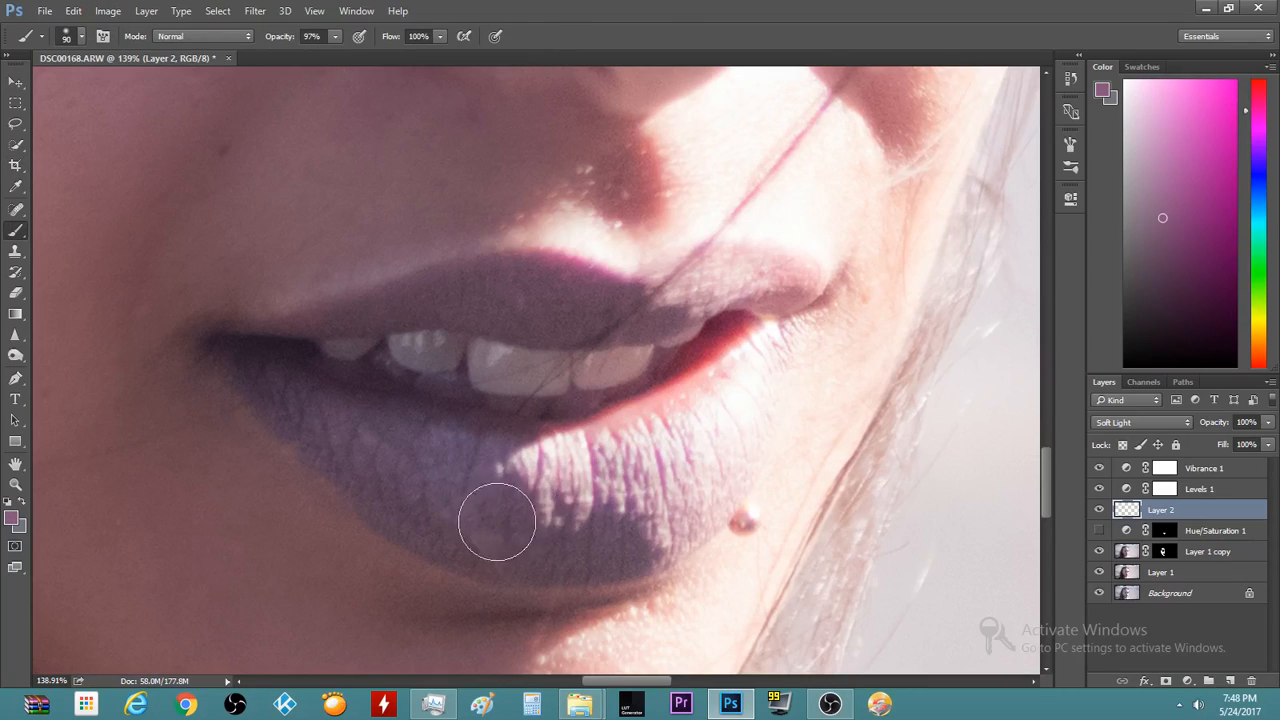
pyautogui.moveTo(441, 497)
pyautogui.mouseDown()
pyautogui.moveTo(503, 514)
pyautogui.moveTo(457, 506)
pyautogui.moveTo(330, 441)
pyautogui.moveTo(447, 468)
pyautogui.mouseUp()
pyautogui.moveTo(289, 408)
pyautogui.mouseDown()
pyautogui.moveTo(444, 482)
pyautogui.moveTo(594, 511)
pyautogui.moveTo(485, 522)
pyautogui.moveTo(415, 504)
pyautogui.moveTo(486, 530)
pyautogui.moveTo(596, 533)
pyautogui.moveTo(673, 488)
pyautogui.moveTo(715, 422)
pyautogui.moveTo(700, 466)
pyautogui.moveTo(651, 511)
pyautogui.moveTo(575, 532)
pyautogui.moveTo(469, 512)
pyautogui.moveTo(529, 540)
pyautogui.moveTo(648, 516)
pyautogui.moveTo(521, 518)
pyautogui.moveTo(424, 484)
pyautogui.moveTo(457, 502)
pyautogui.moveTo(536, 522)
pyautogui.moveTo(396, 486)
pyautogui.moveTo(258, 407)
pyautogui.mouseUp()
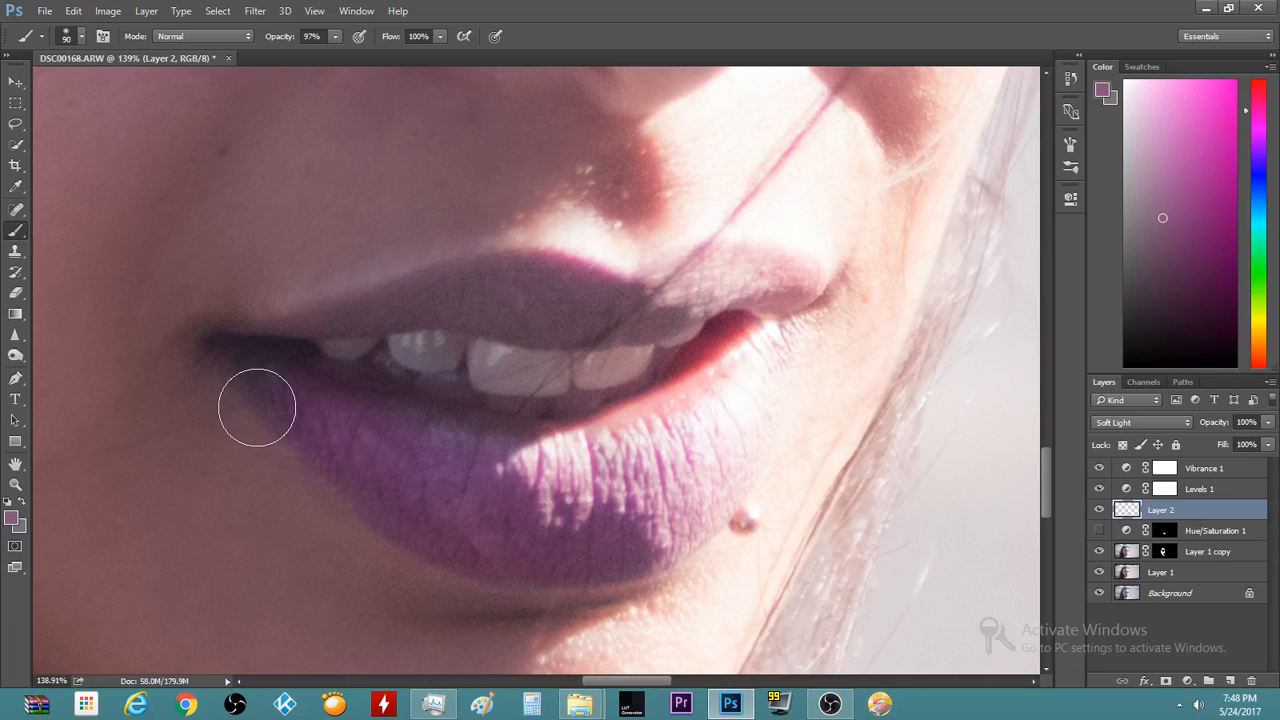
pyautogui.press('[')
pyautogui.press('[')
pyautogui.press('[')
pyautogui.press('[')
pyautogui.scroll(1, 630, 570)
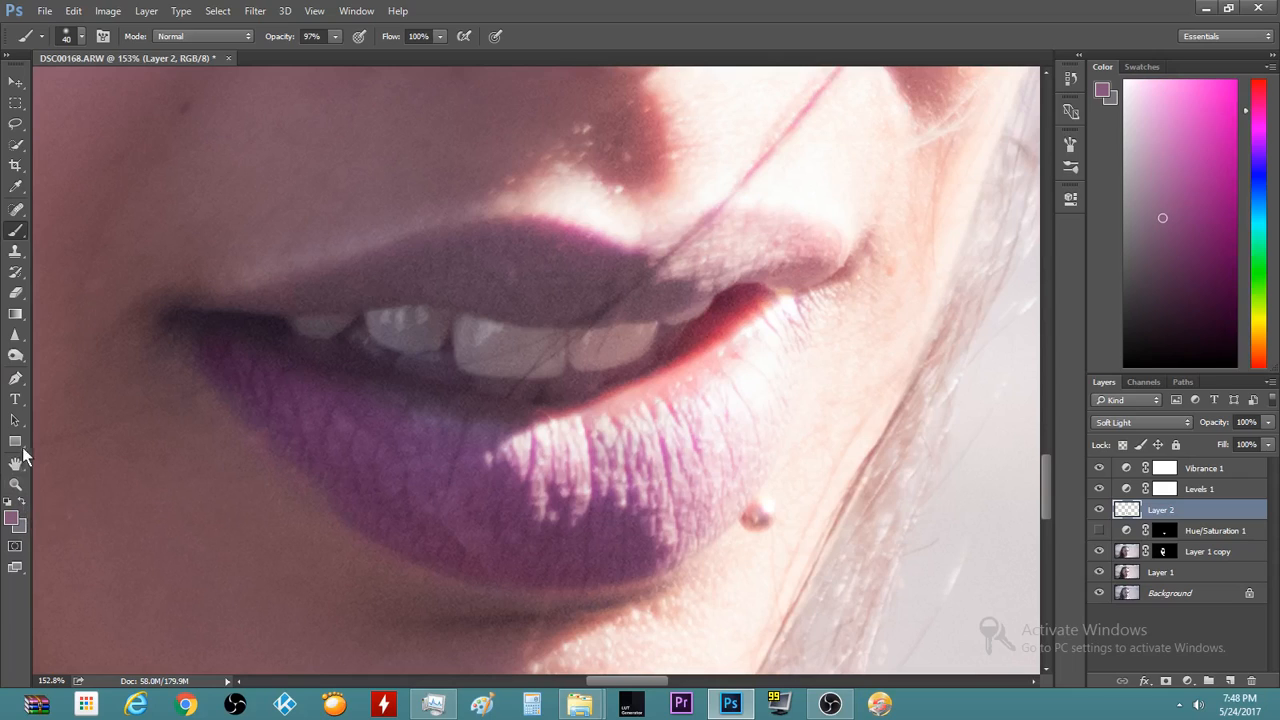
pyautogui.click(15, 293)
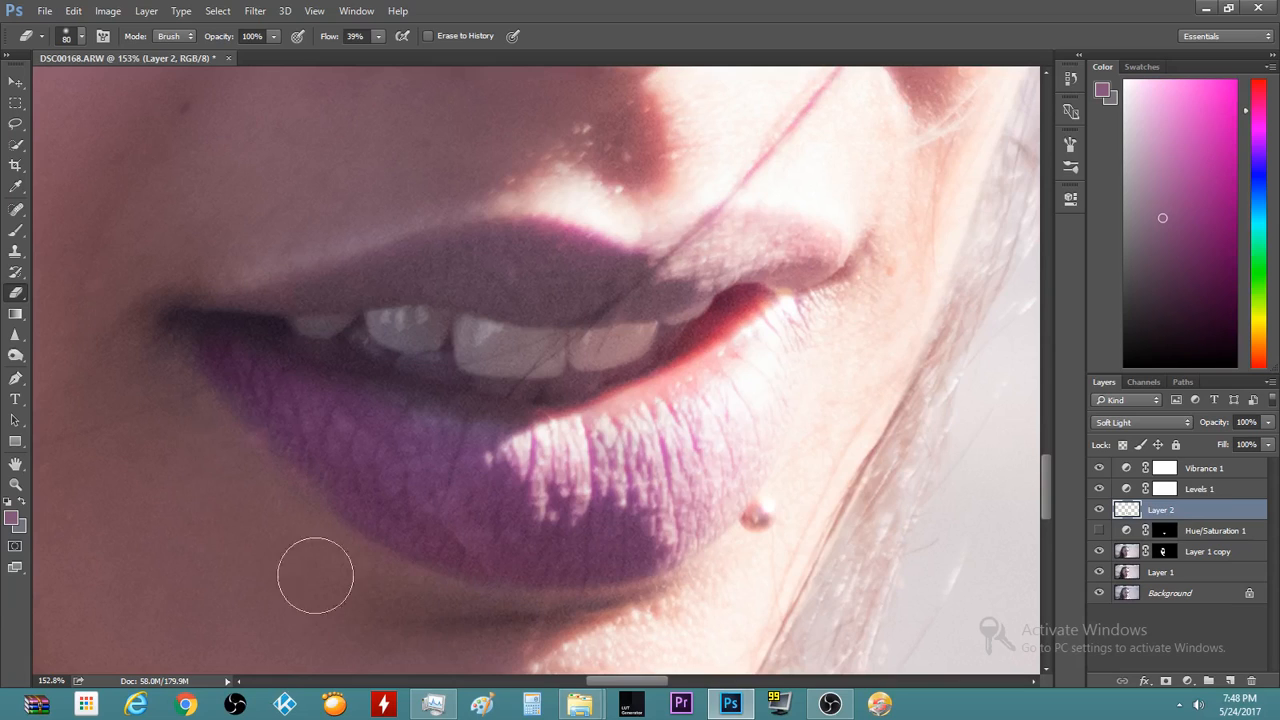
# Paint purple along the upper lip, using a larger brush to fill its lower part
pyautogui.scroll(-5, 206, 606)
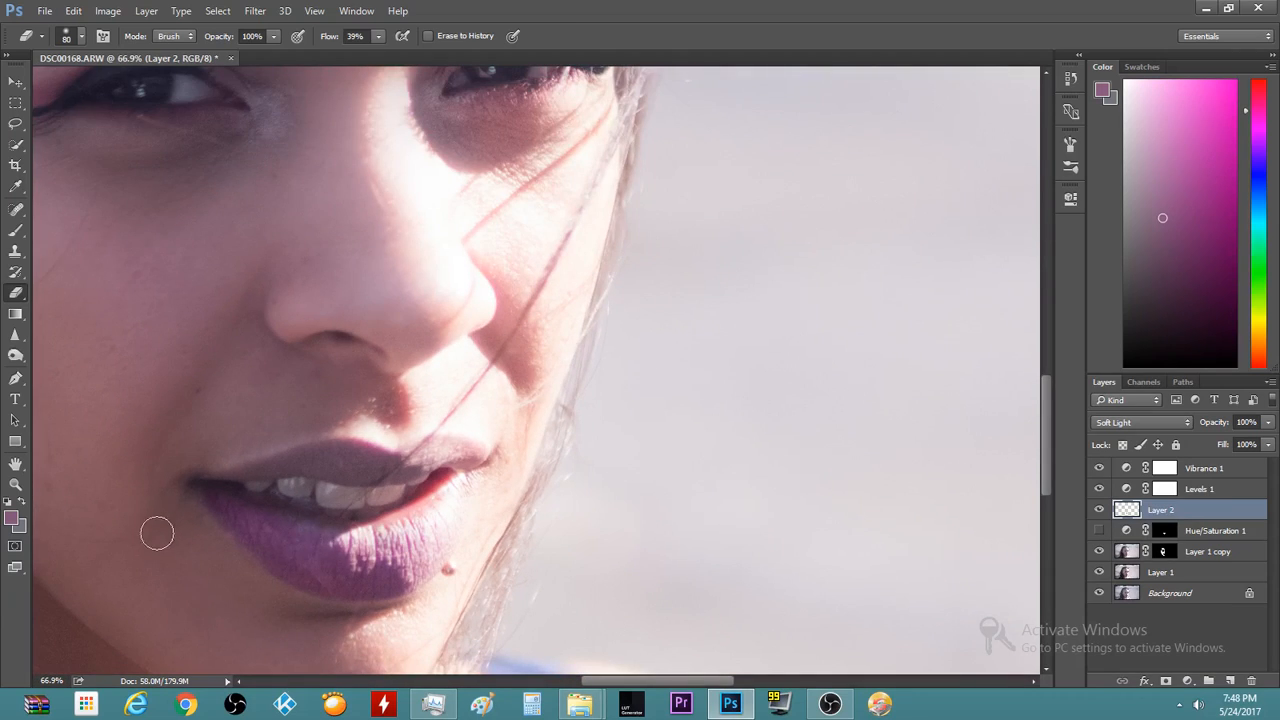
pyautogui.scroll(6, 156, 531)
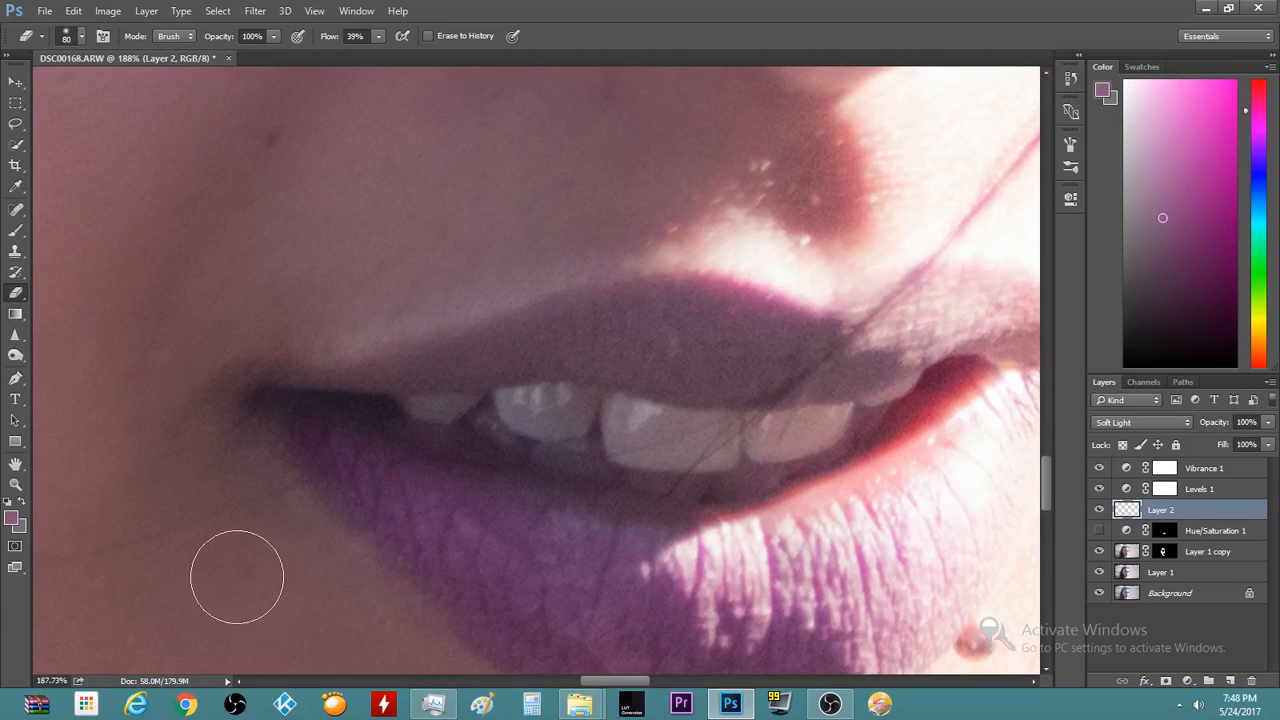
pyautogui.scroll(-2, 237, 577)
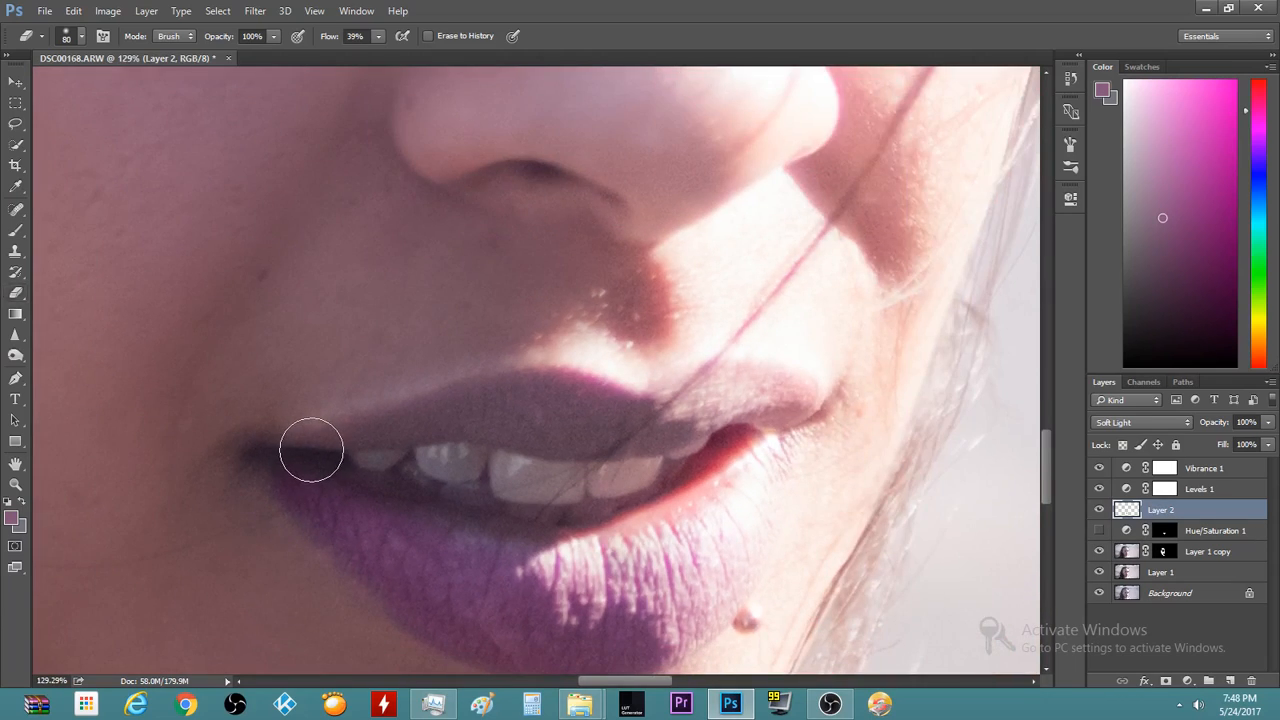
pyautogui.press('b')
pyautogui.scroll(1, 364, 425)
pyautogui.scroll(1, 393, 413)
pyautogui.moveTo(431, 409)
pyautogui.mouseDown()
pyautogui.moveTo(540, 403)
pyautogui.moveTo(634, 414)
pyautogui.moveTo(515, 407)
pyautogui.moveTo(553, 400)
pyautogui.moveTo(629, 415)
pyautogui.mouseUp()
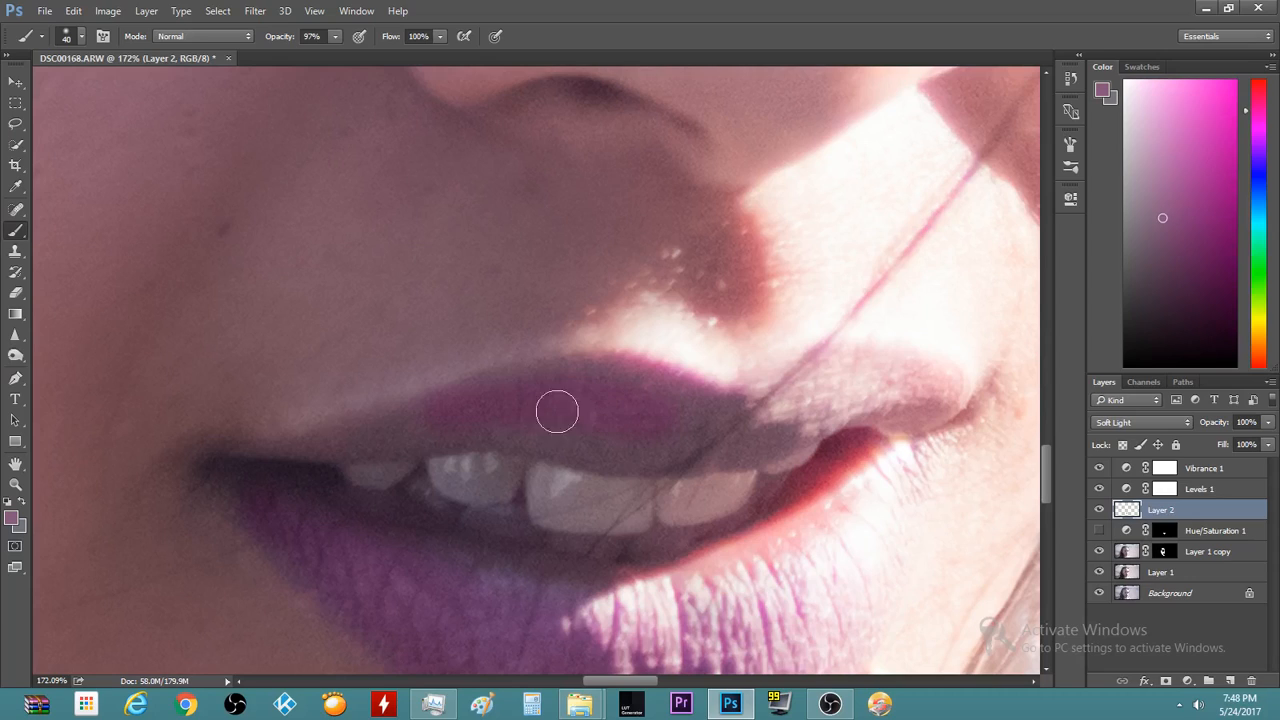
pyautogui.moveTo(534, 415)
pyautogui.mouseDown()
pyautogui.moveTo(632, 390)
pyautogui.moveTo(675, 407)
pyautogui.mouseUp()
pyautogui.press(']')
pyautogui.press(']')
pyautogui.moveTo(550, 417)
pyautogui.mouseDown()
pyautogui.moveTo(674, 437)
pyautogui.moveTo(511, 420)
pyautogui.moveTo(386, 434)
pyautogui.moveTo(474, 423)
pyautogui.moveTo(743, 431)
pyautogui.moveTo(677, 446)
pyautogui.moveTo(437, 426)
pyautogui.mouseUp()
pyautogui.press('[')
# Paint purple onto the upper lip's right corner and strengthen the colour there
pyautogui.scroll(-5, 900, 457)
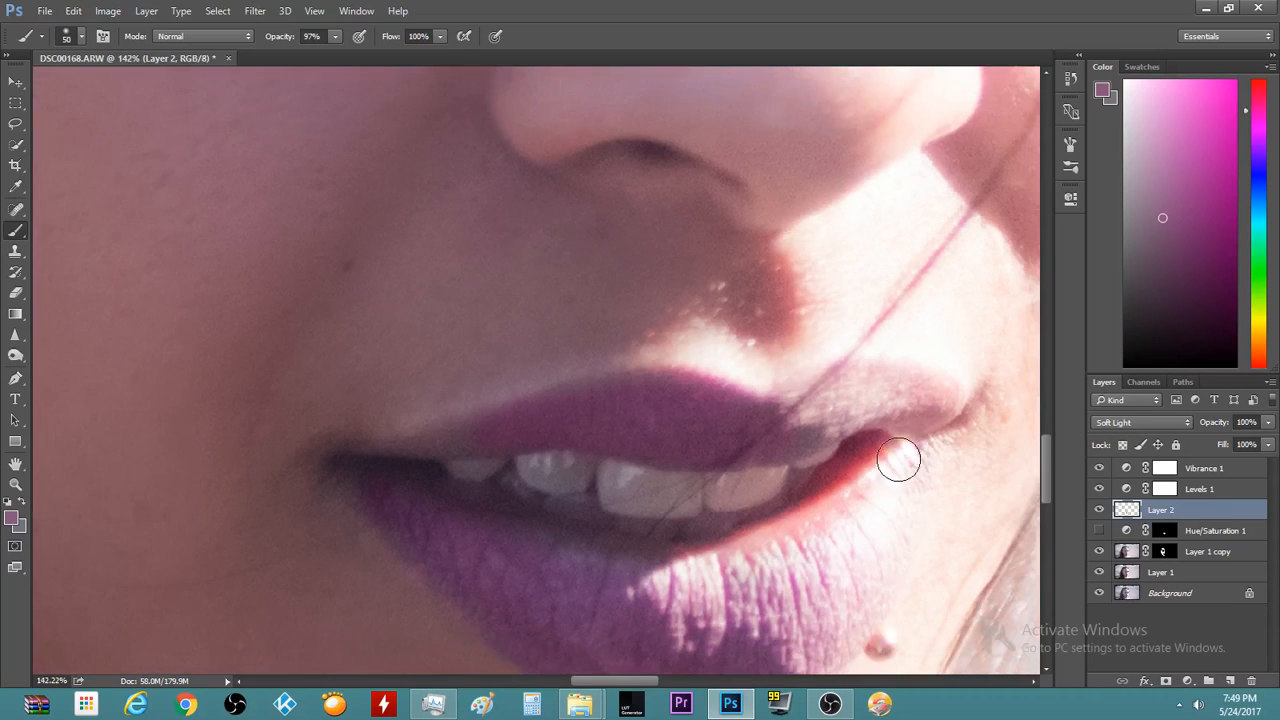
pyautogui.scroll(-10, 889, 451)
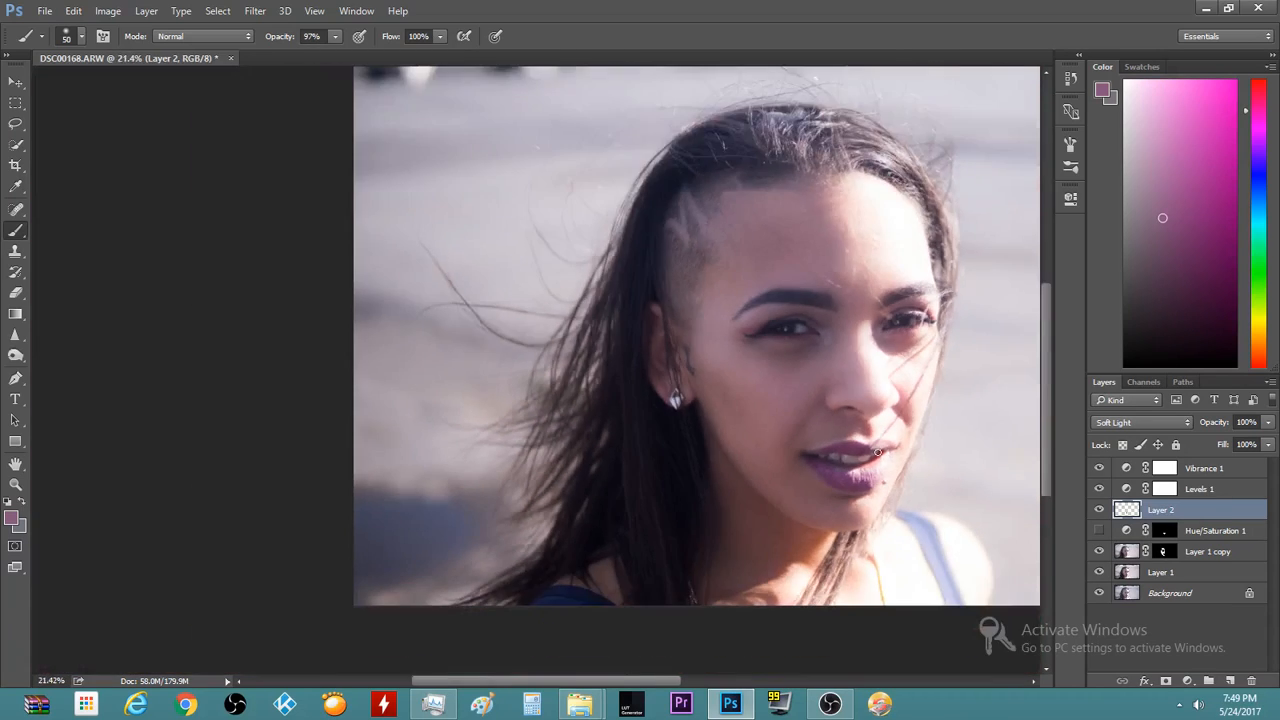
pyautogui.scroll(-2, 876, 453)
pyautogui.scroll(6, 628, 480)
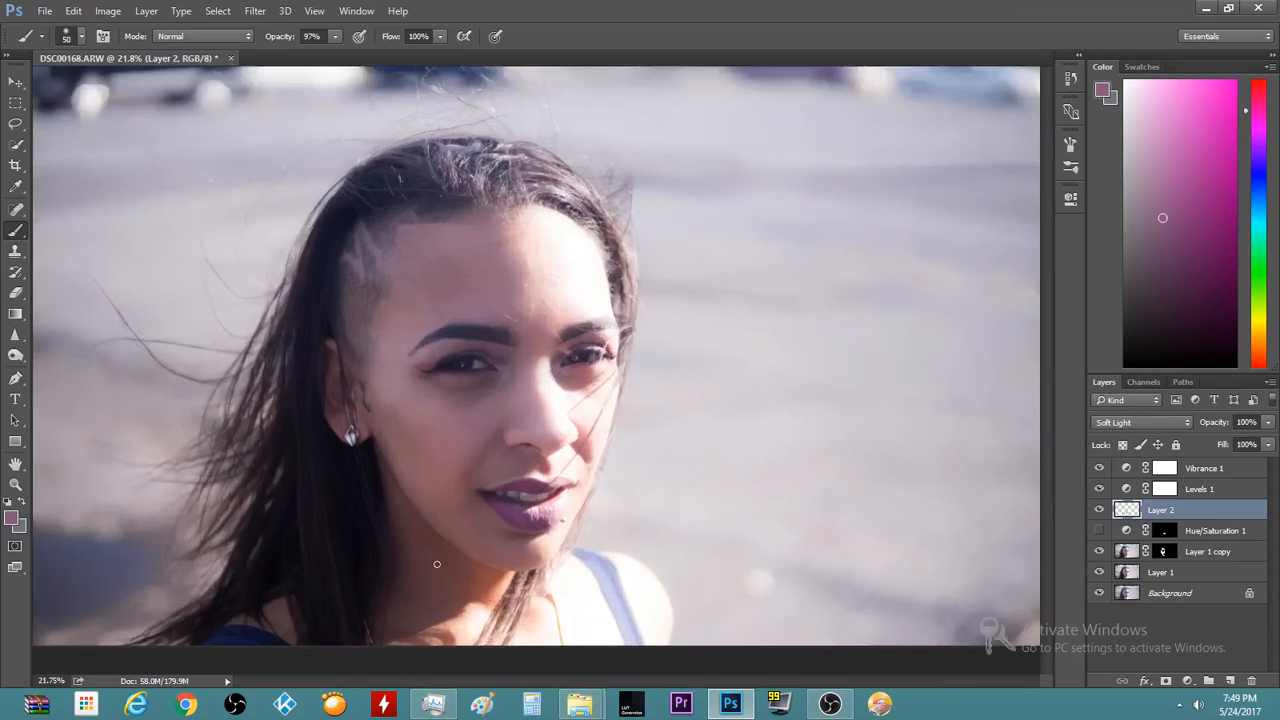
pyautogui.scroll(9, 612, 442)
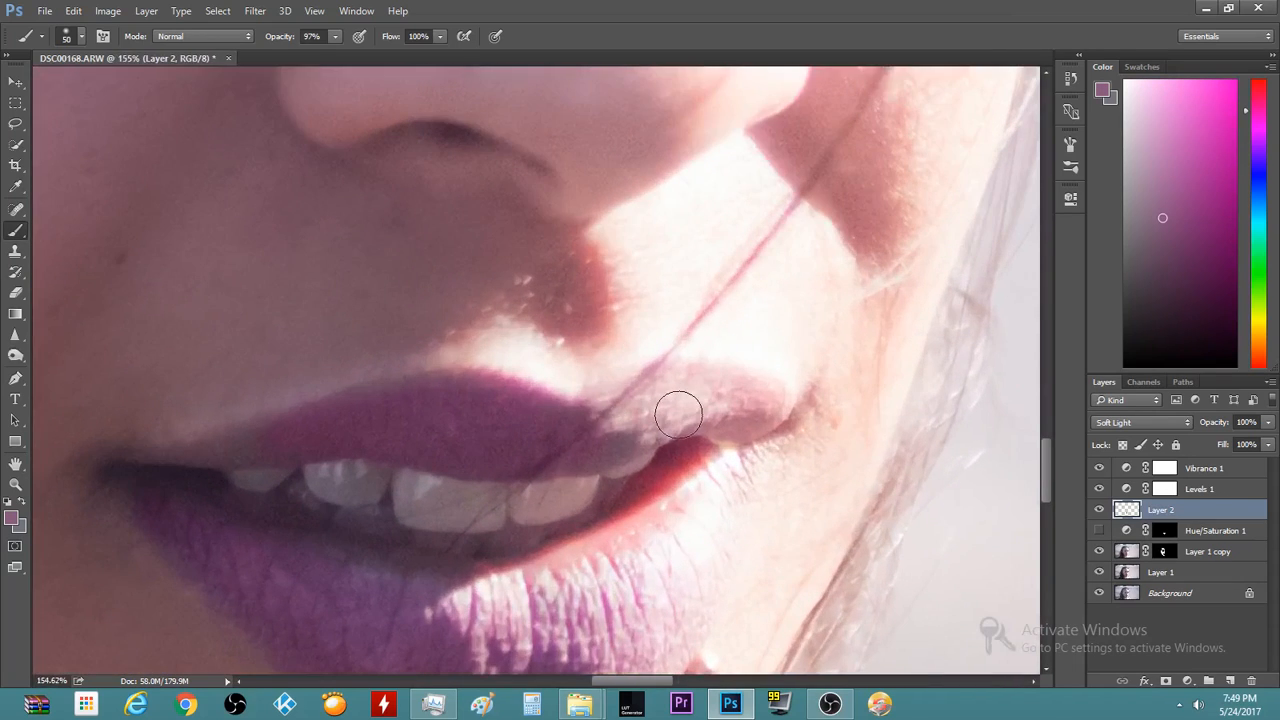
pyautogui.moveTo(629, 413)
pyautogui.mouseDown()
pyautogui.moveTo(745, 407)
pyautogui.moveTo(682, 396)
pyautogui.moveTo(648, 408)
pyautogui.moveTo(703, 392)
pyautogui.moveTo(750, 410)
pyautogui.moveTo(674, 396)
pyautogui.moveTo(636, 433)
pyautogui.mouseUp()
pyautogui.moveTo(715, 417); pyautogui.dragTo(749, 409)
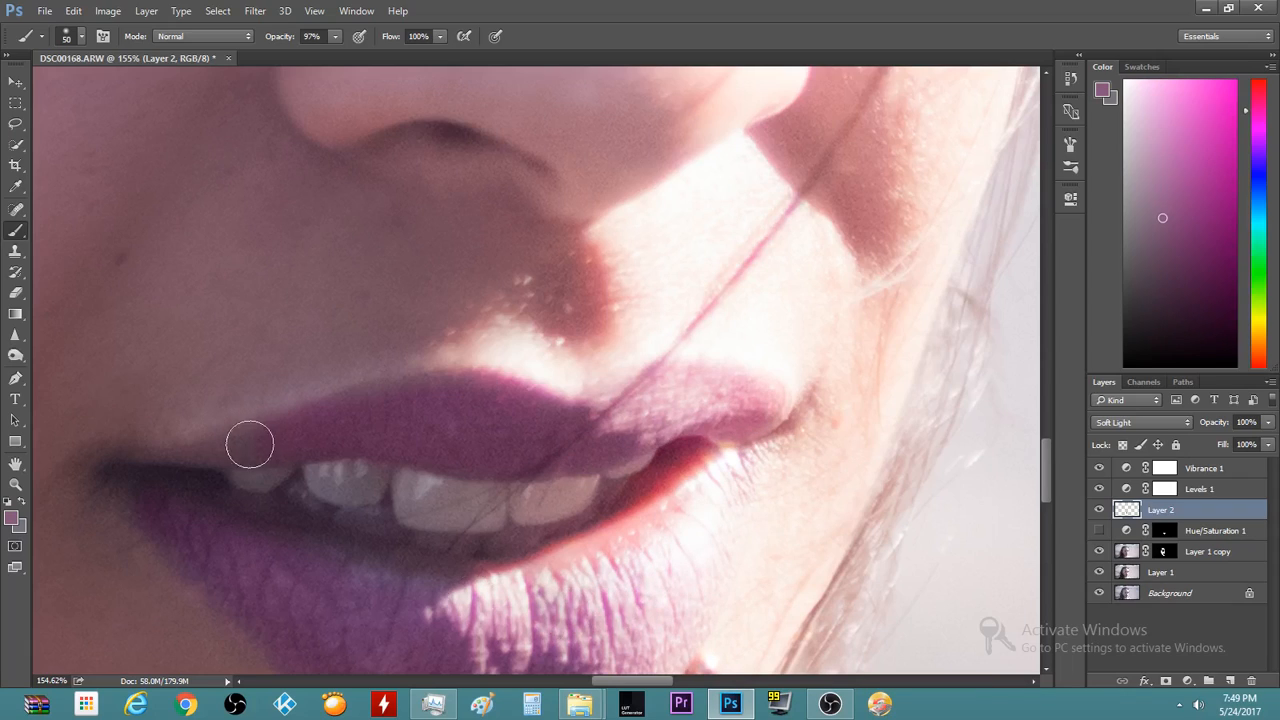
pyautogui.press('[')
# Briefly erase stray colour, then tint the bright highlight on the lower lip purple
pyautogui.scroll(-4, 140, 492)
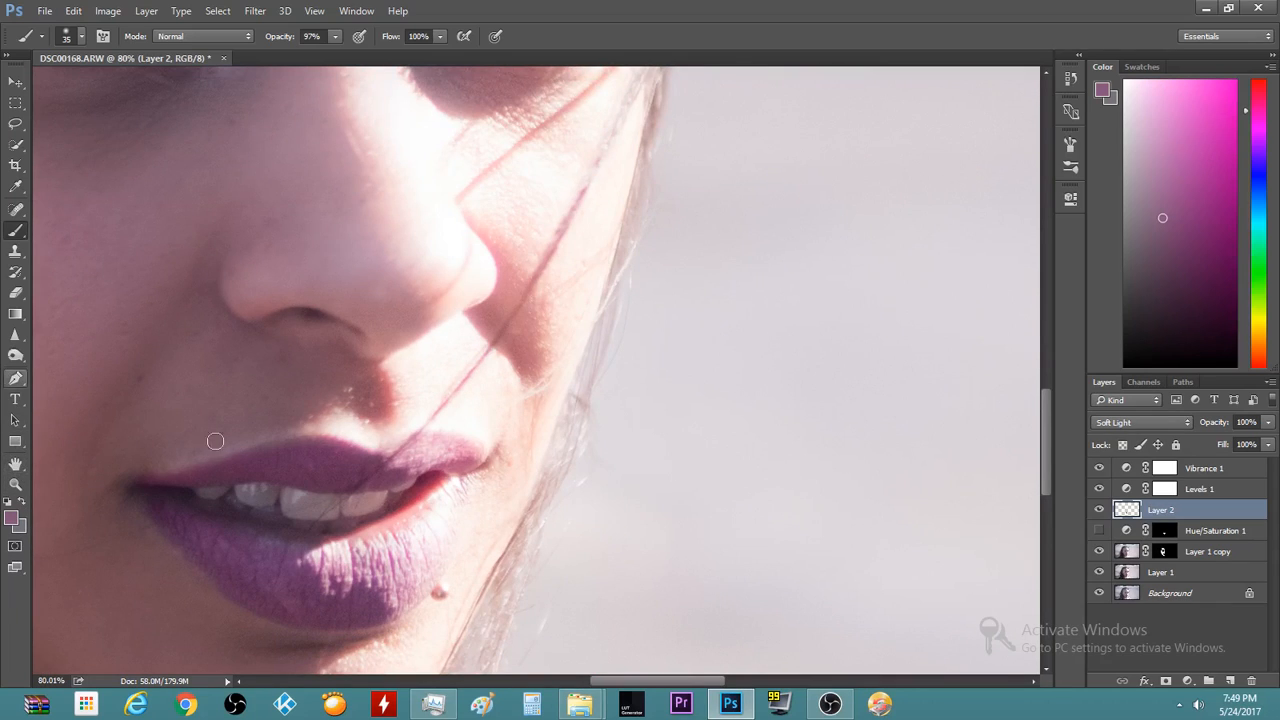
pyautogui.press('e')
pyautogui.scroll(5, 124, 458)
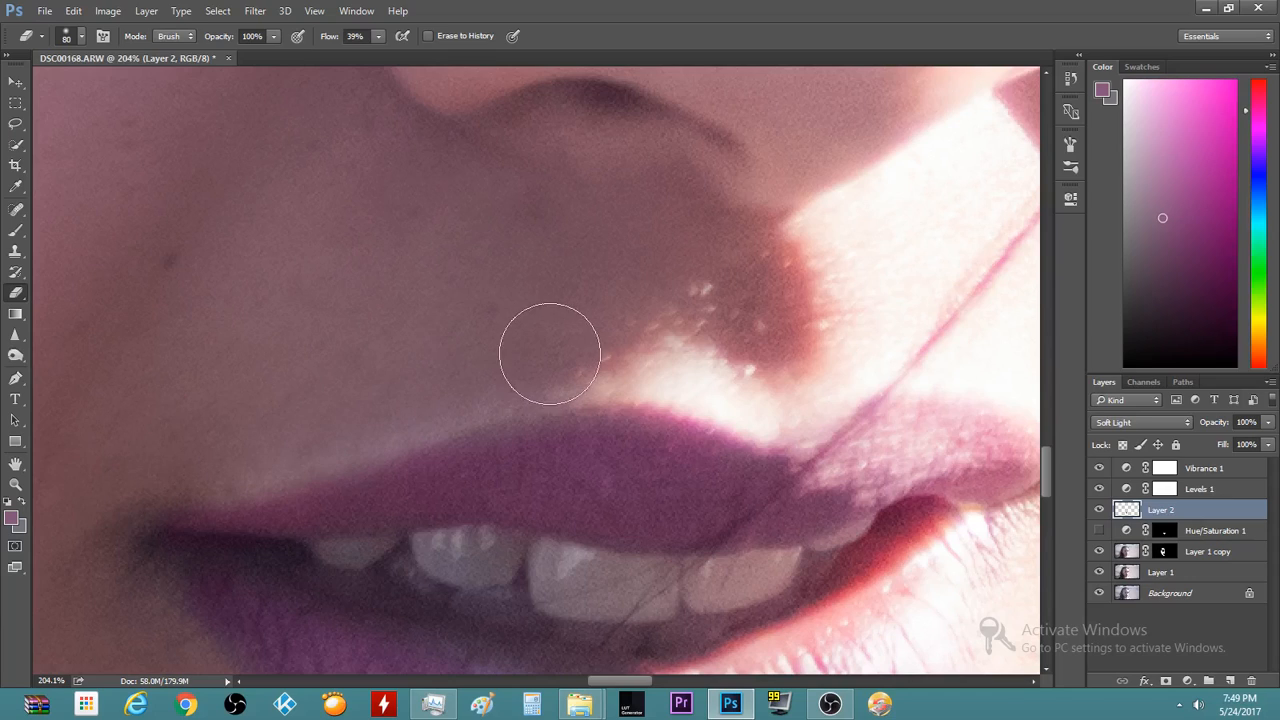
pyautogui.press('b')
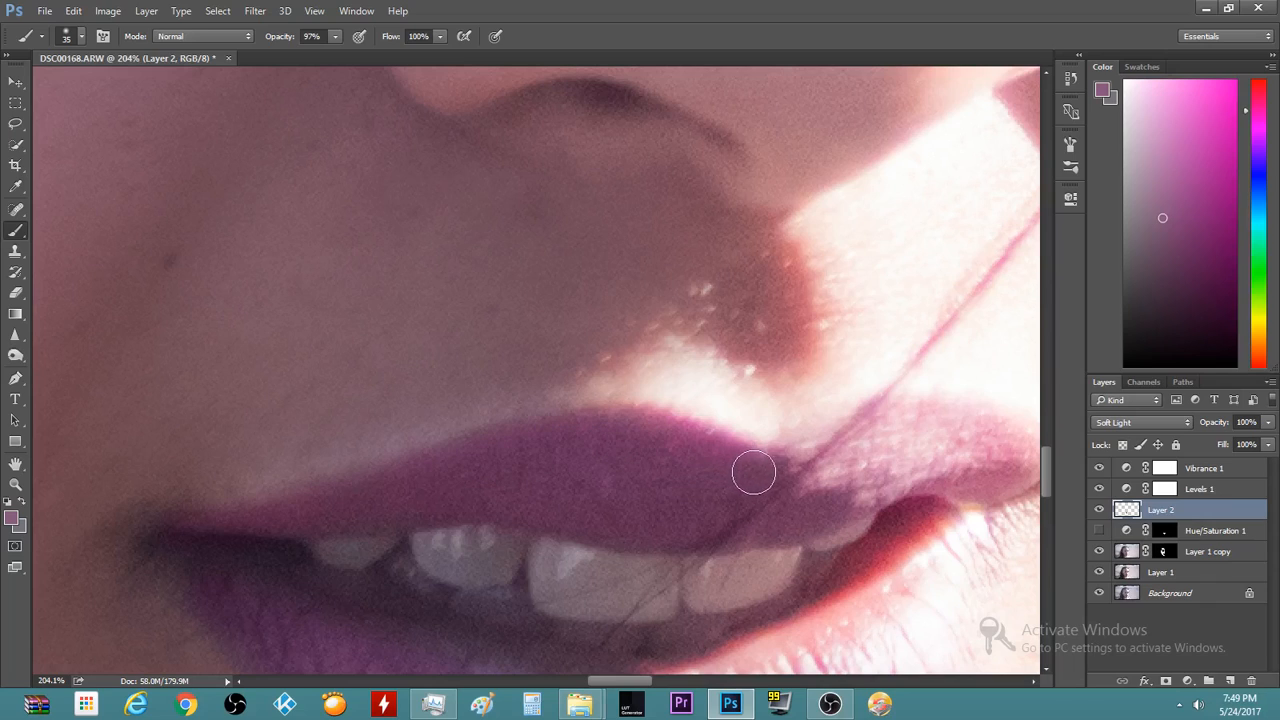
pyautogui.scroll(-3, 356, 541)
pyautogui.scroll(-3, 356, 541)
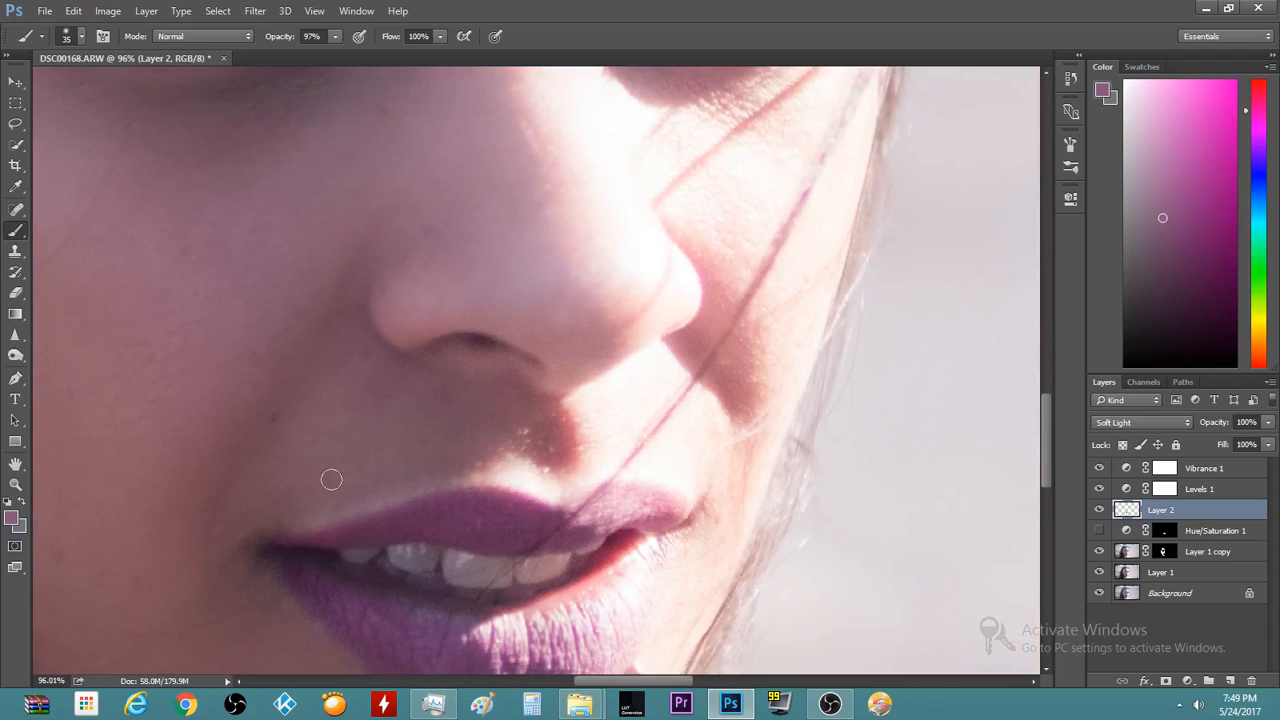
pyautogui.scroll(-1, 512, 625)
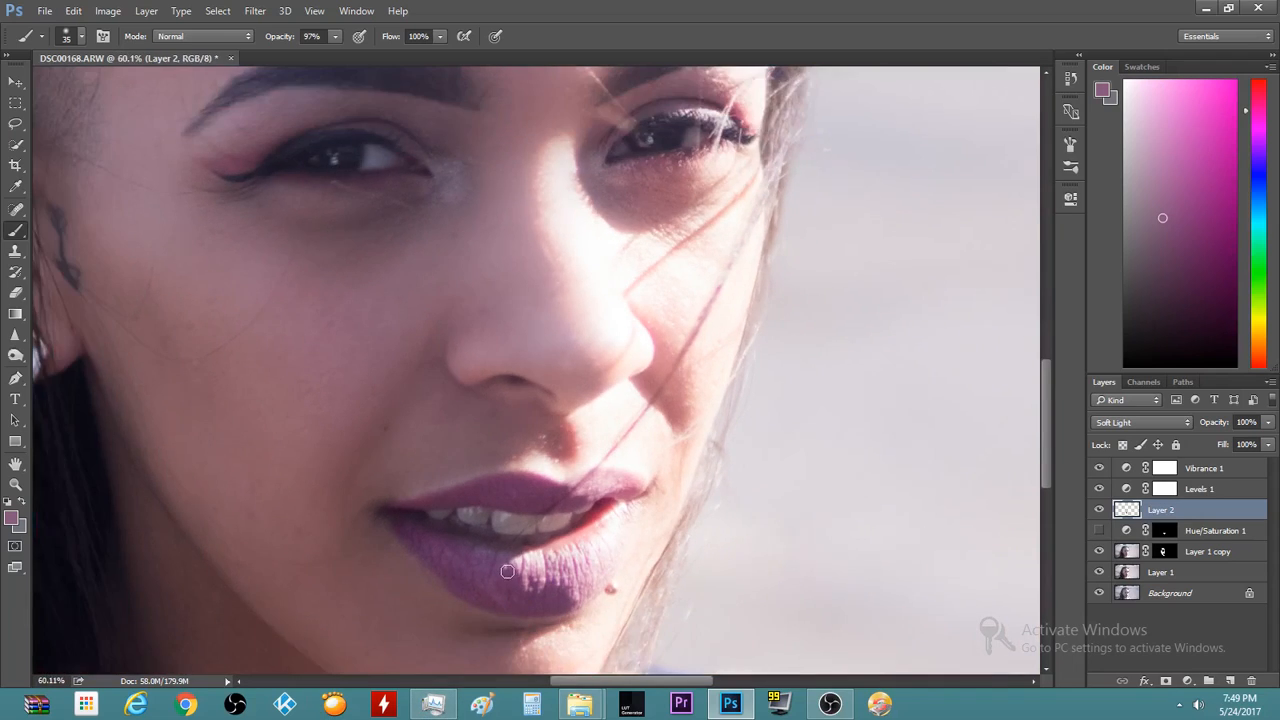
pyautogui.scroll(3, 480, 590)
pyautogui.scroll(1, 472, 576)
pyautogui.moveTo(438, 481)
pyautogui.mouseDown()
pyautogui.moveTo(506, 475)
pyautogui.moveTo(612, 498)
pyautogui.mouseUp()
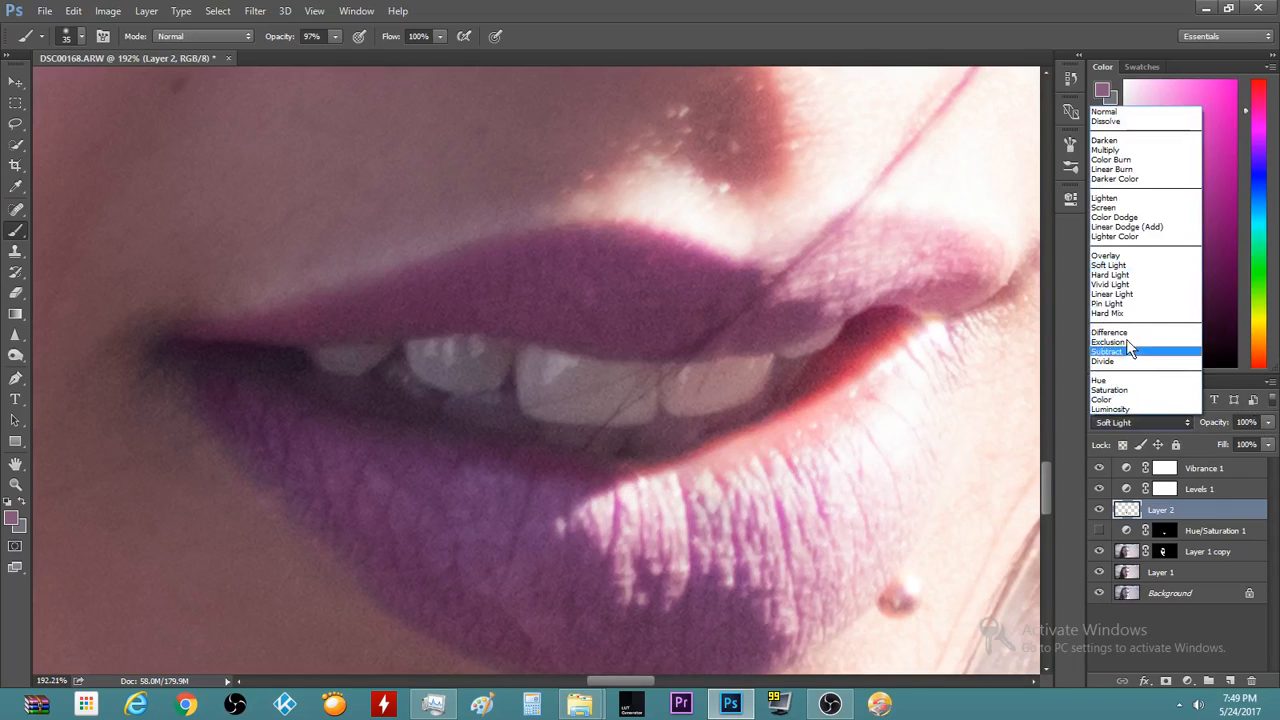
# Step Layer 2 through blend modes from Overlay onward for a softer lavender lip colour
pyautogui.click(1113, 256)
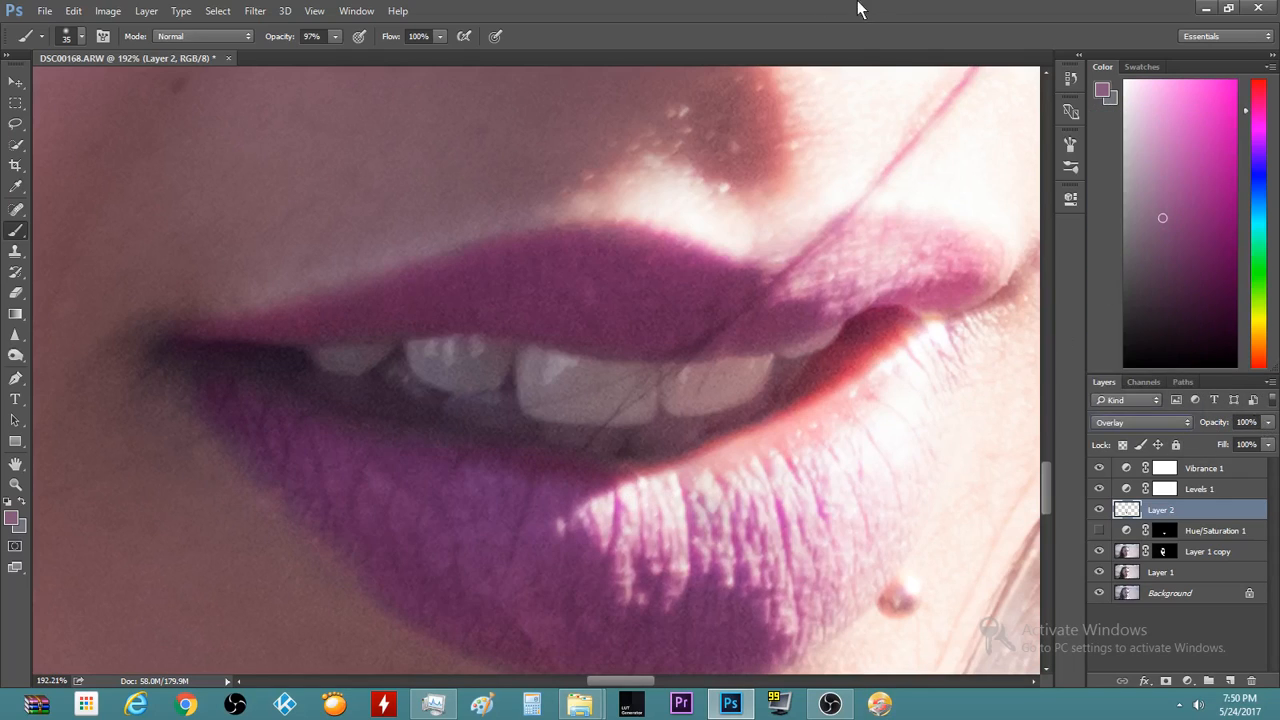
pyautogui.press('Down')
pyautogui.press('Down')
pyautogui.press('Down')
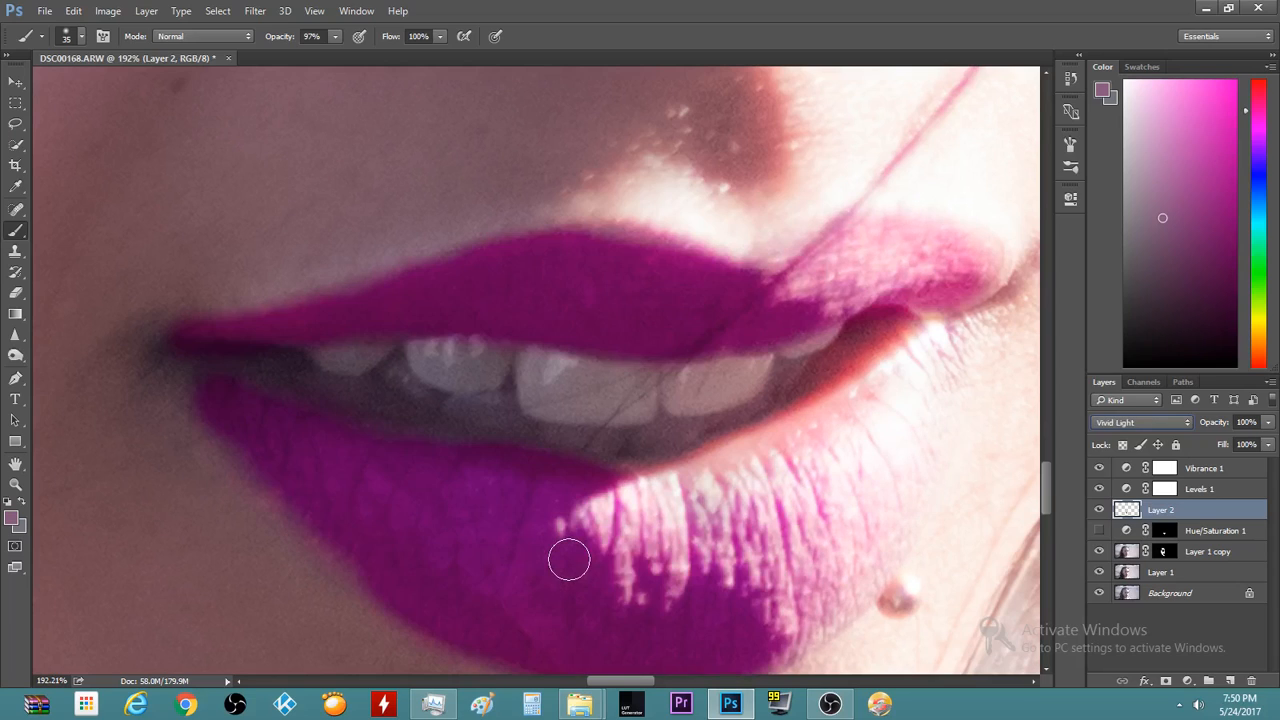
pyautogui.press('Down')
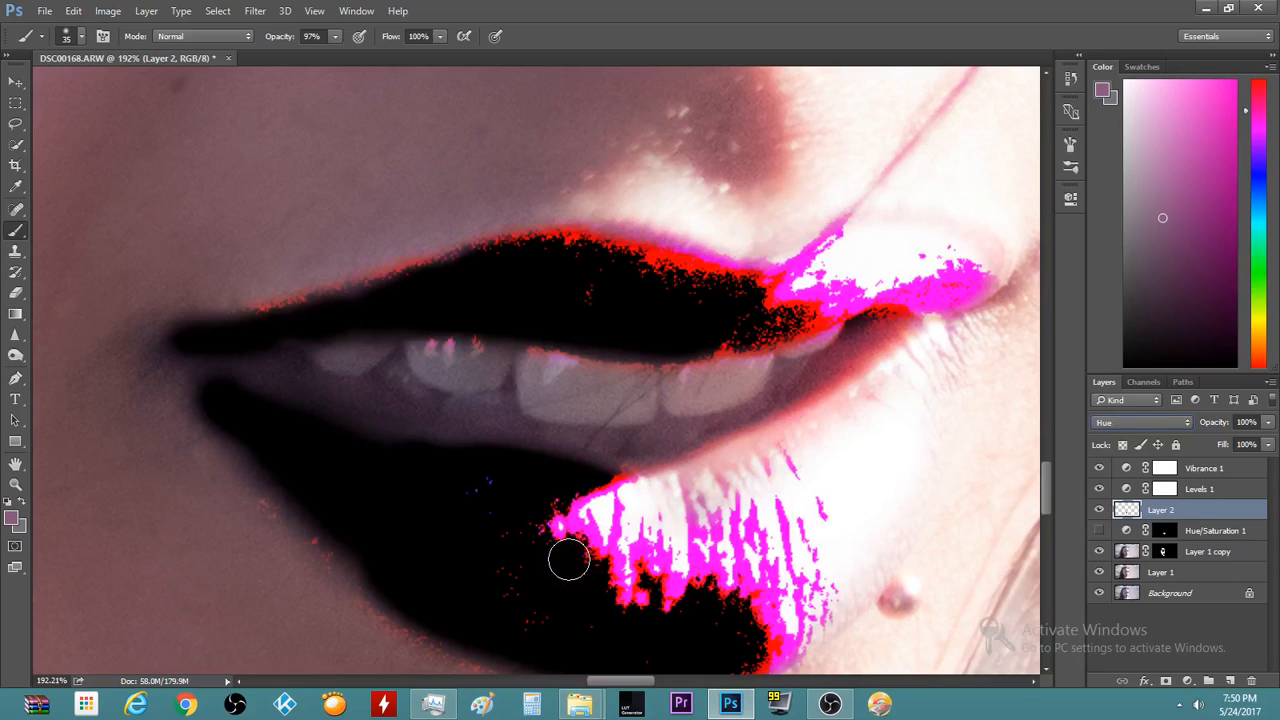
pyautogui.press('Down')
pyautogui.press('Down')
pyautogui.press('Down')
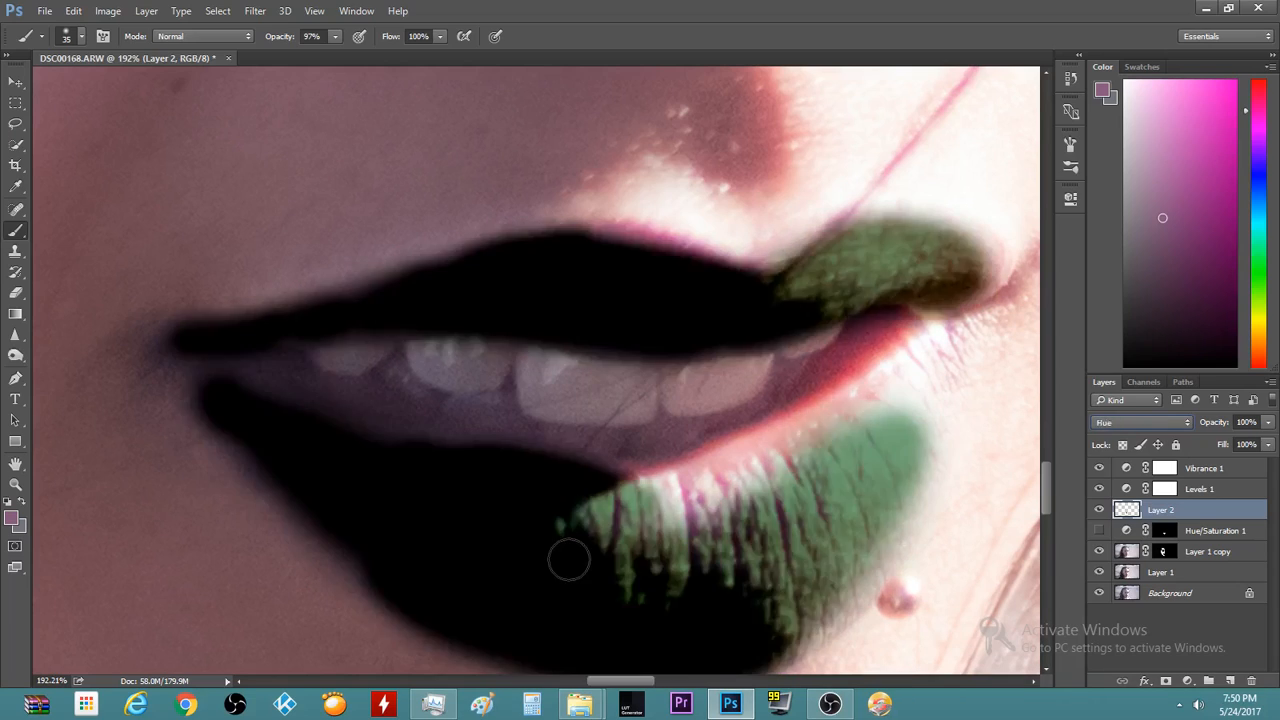
pyautogui.press('Down')
pyautogui.press('Up')
pyautogui.press('Up')
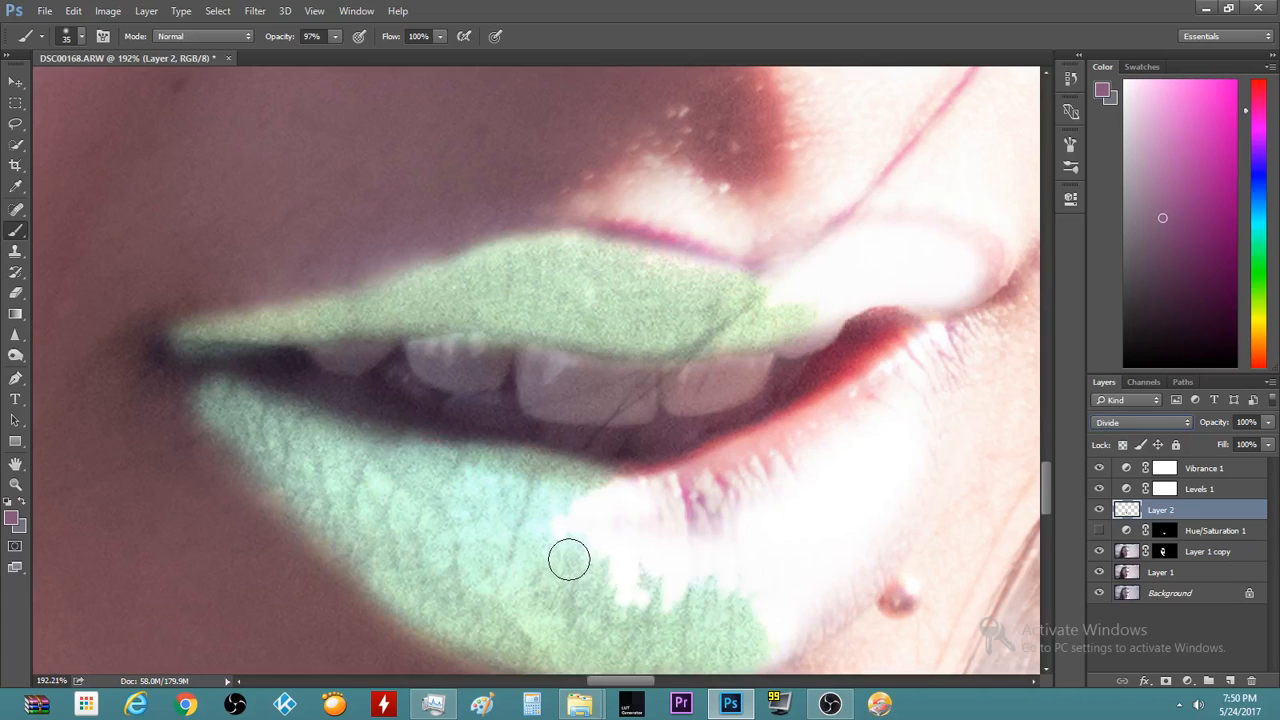
pyautogui.press('Down')
pyautogui.press('Down')
pyautogui.press('Down')
pyautogui.press('Down')
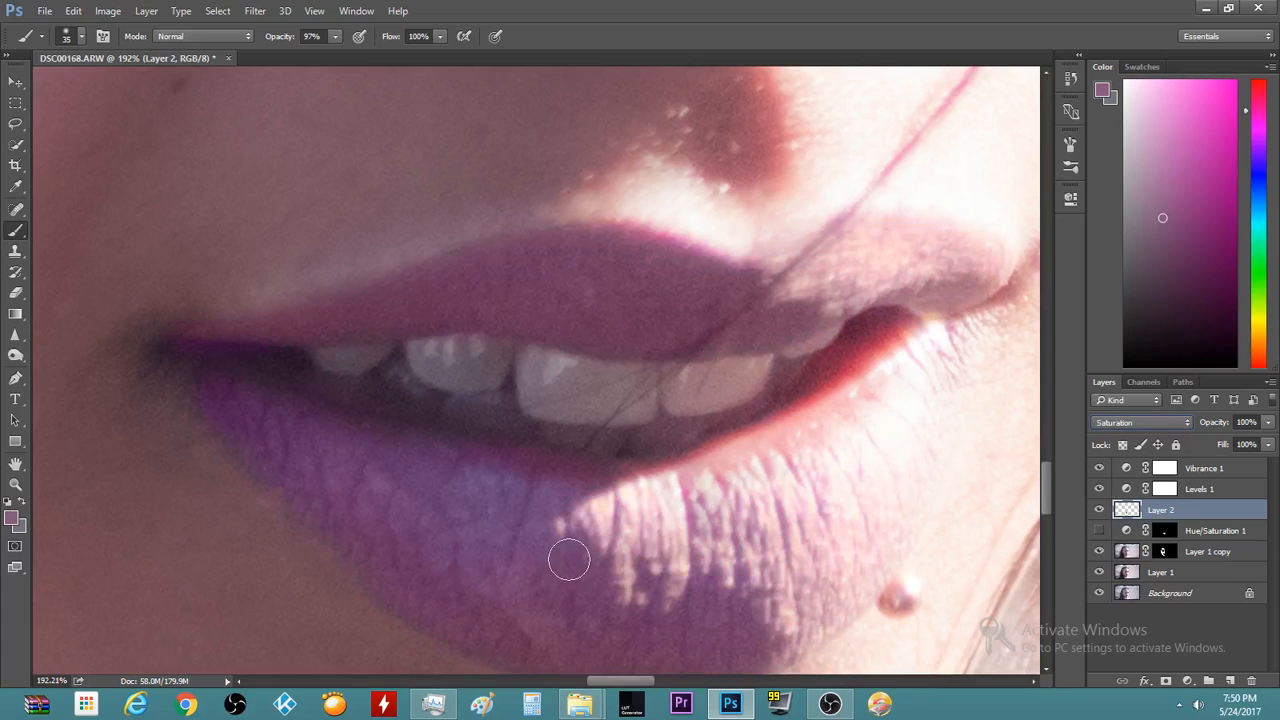
pyautogui.press('Up')
# Deselect the lip layer and dismiss the no-layers-selected error
pyautogui.click(1190, 652)
pyautogui.click(751, 451)
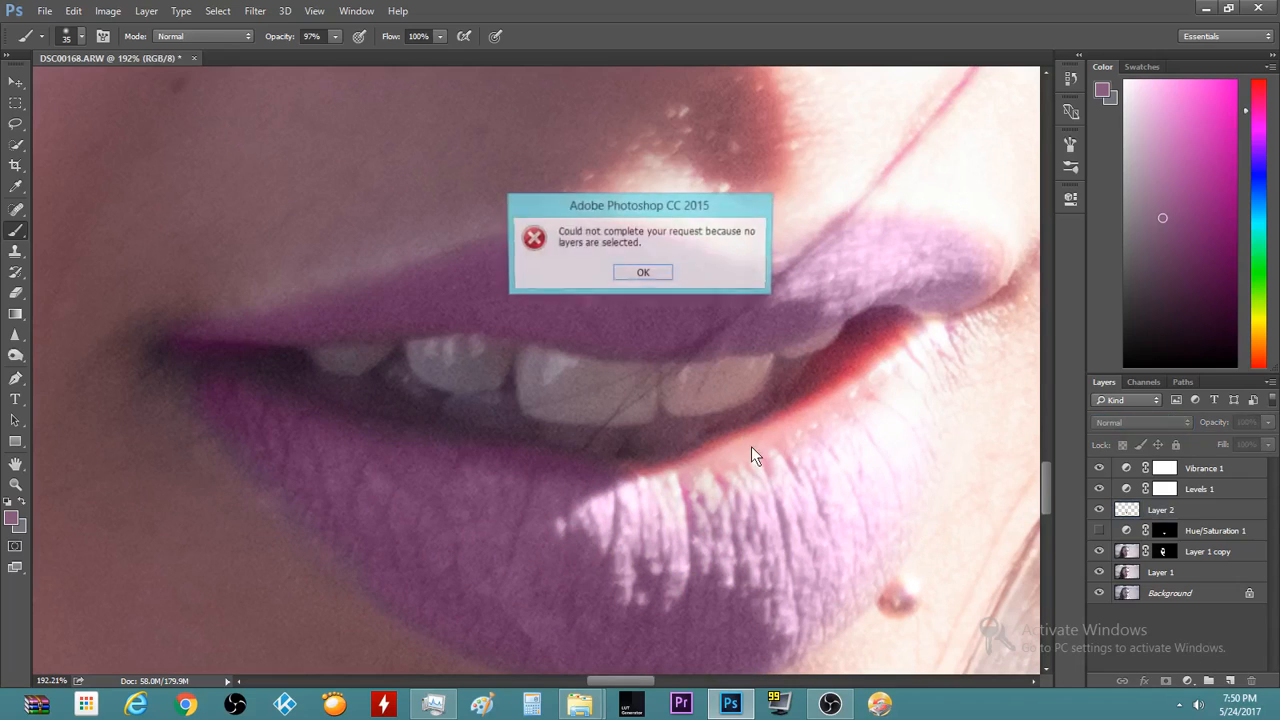
pyautogui.press('Return')
pyautogui.scroll(-4, 752, 448)
pyautogui.scroll(-5, 754, 447)
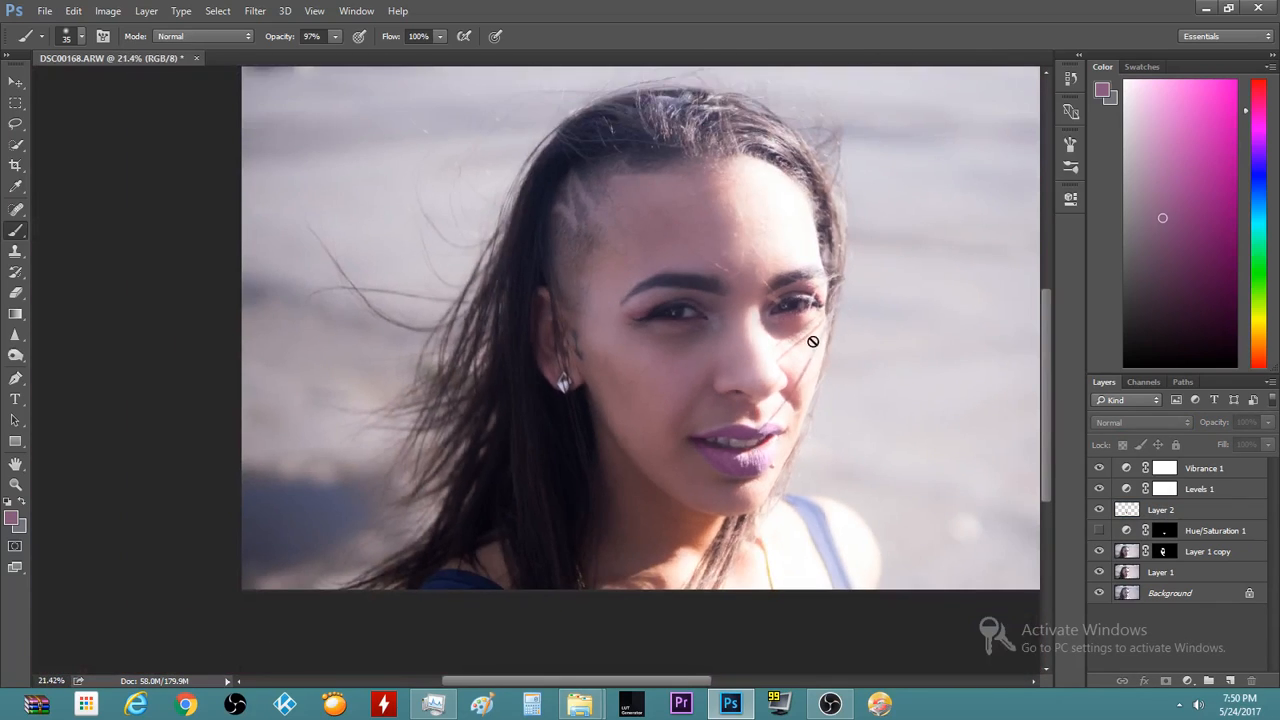
pyautogui.scroll(2, 894, 371)
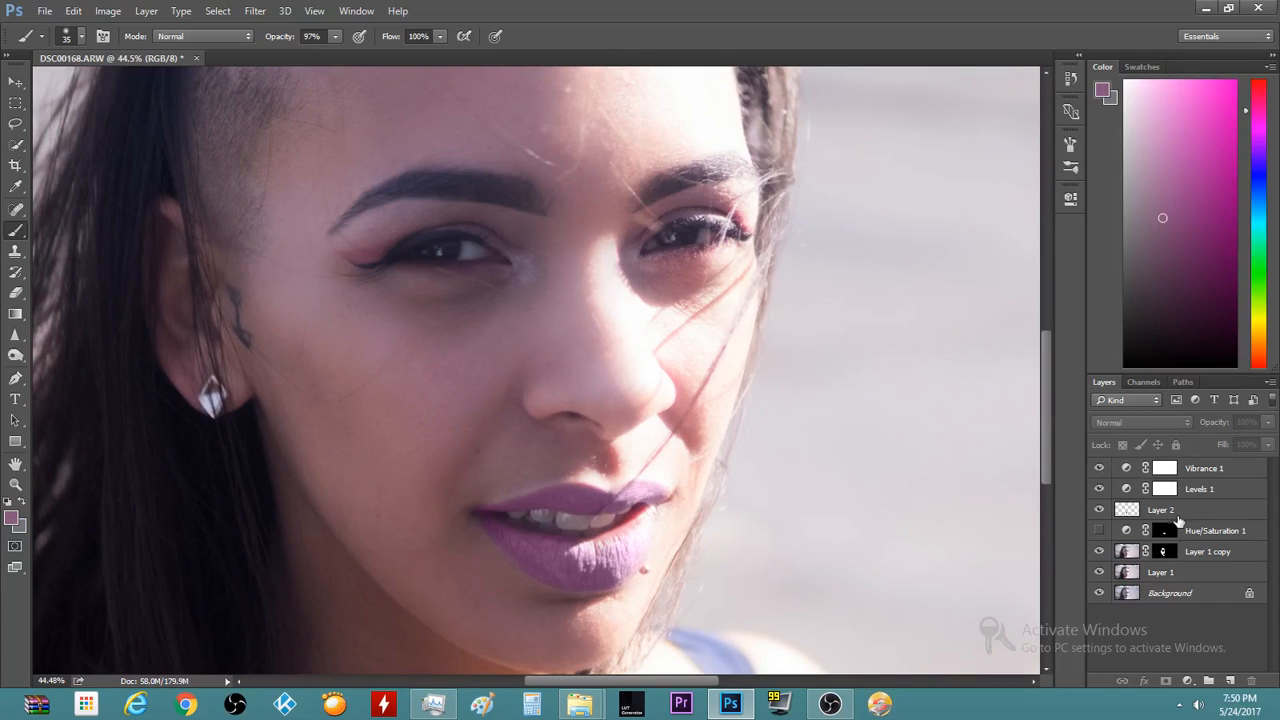
pyautogui.click(1172, 511)
pyautogui.click(1121, 421)
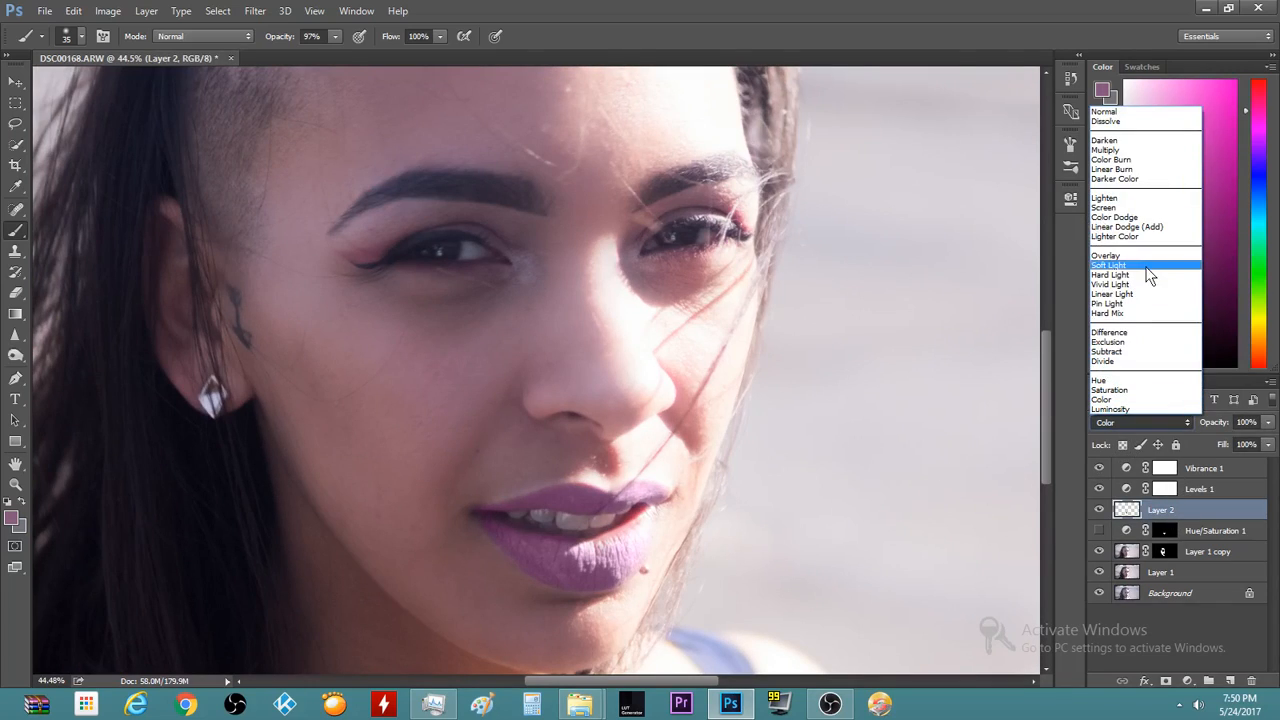
pyautogui.click(1142, 257)
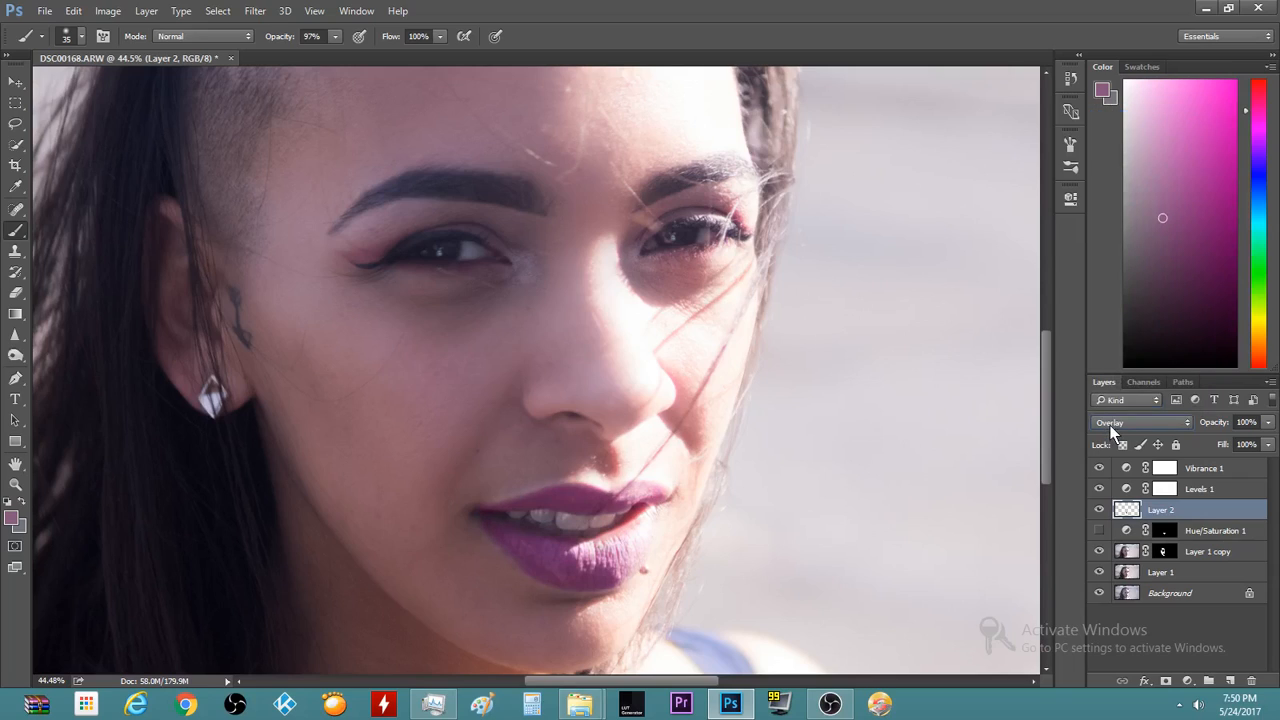
pyautogui.click(1110, 425)
pyautogui.click(1104, 264)
pyautogui.click(1129, 423)
pyautogui.click(1117, 399)
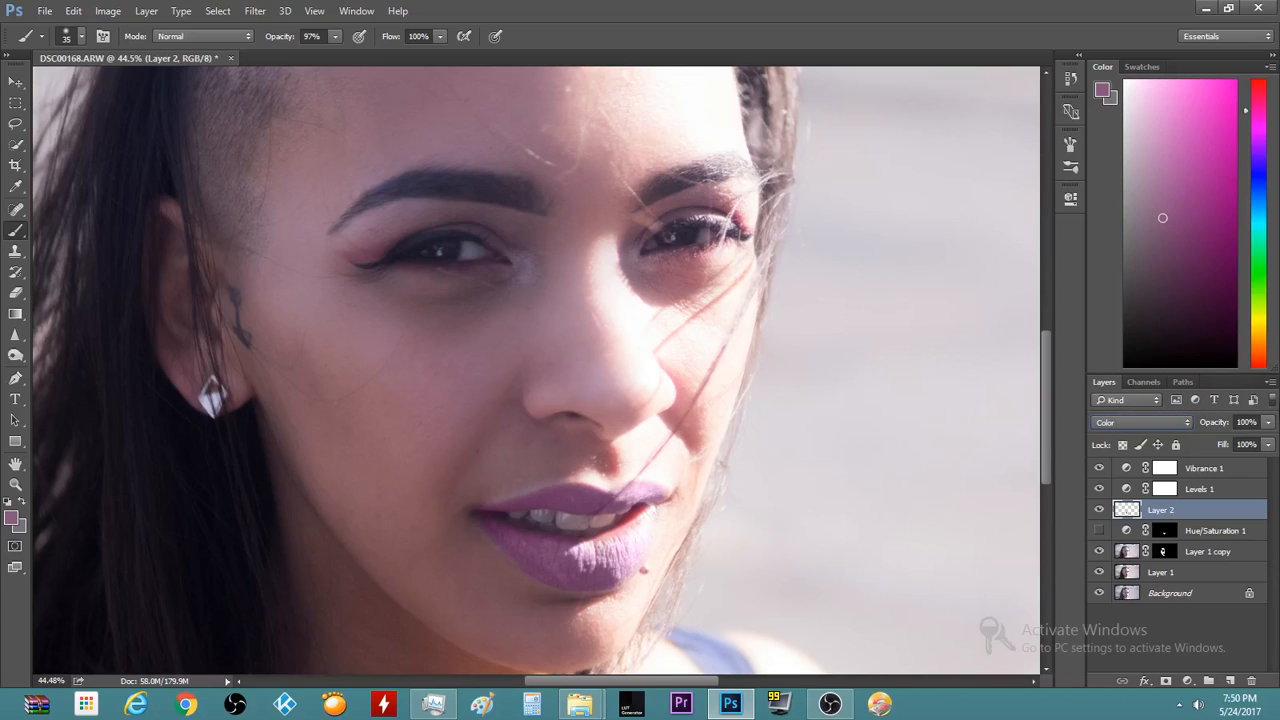
pyautogui.click(1267, 422)
pyautogui.click(677, 2)
pyautogui.click(1123, 422)
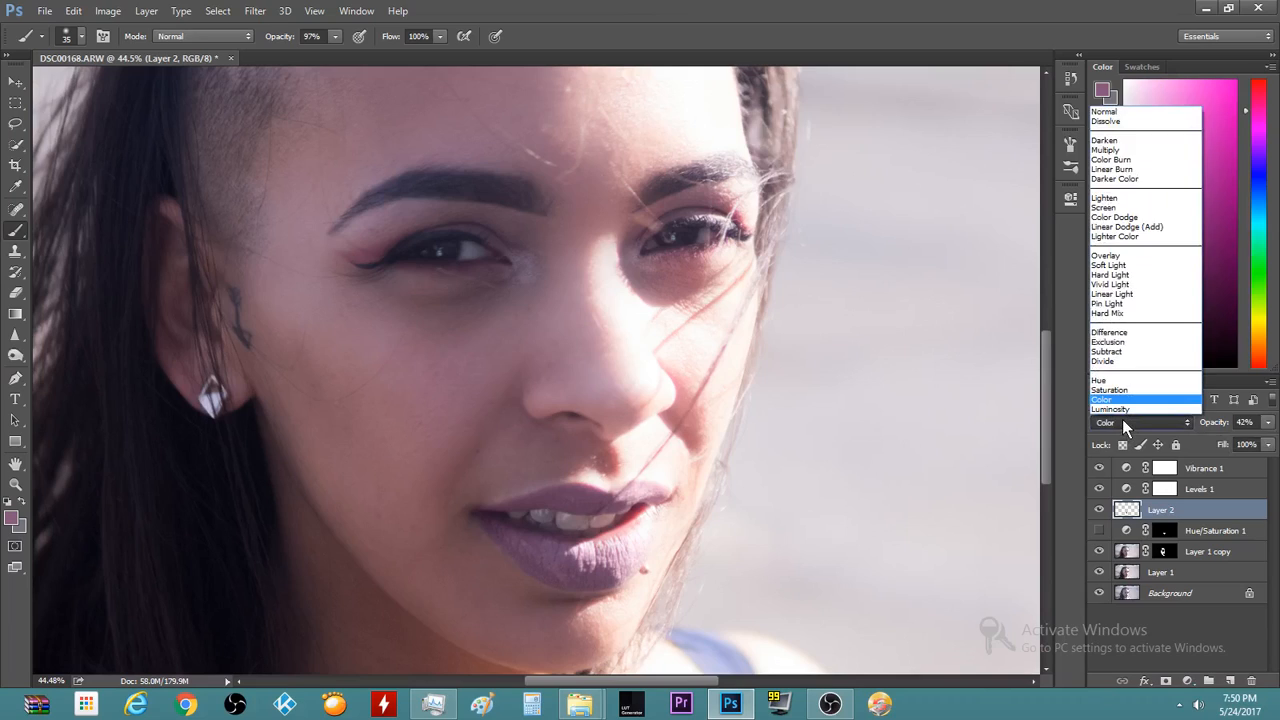
pyautogui.click(1111, 266)
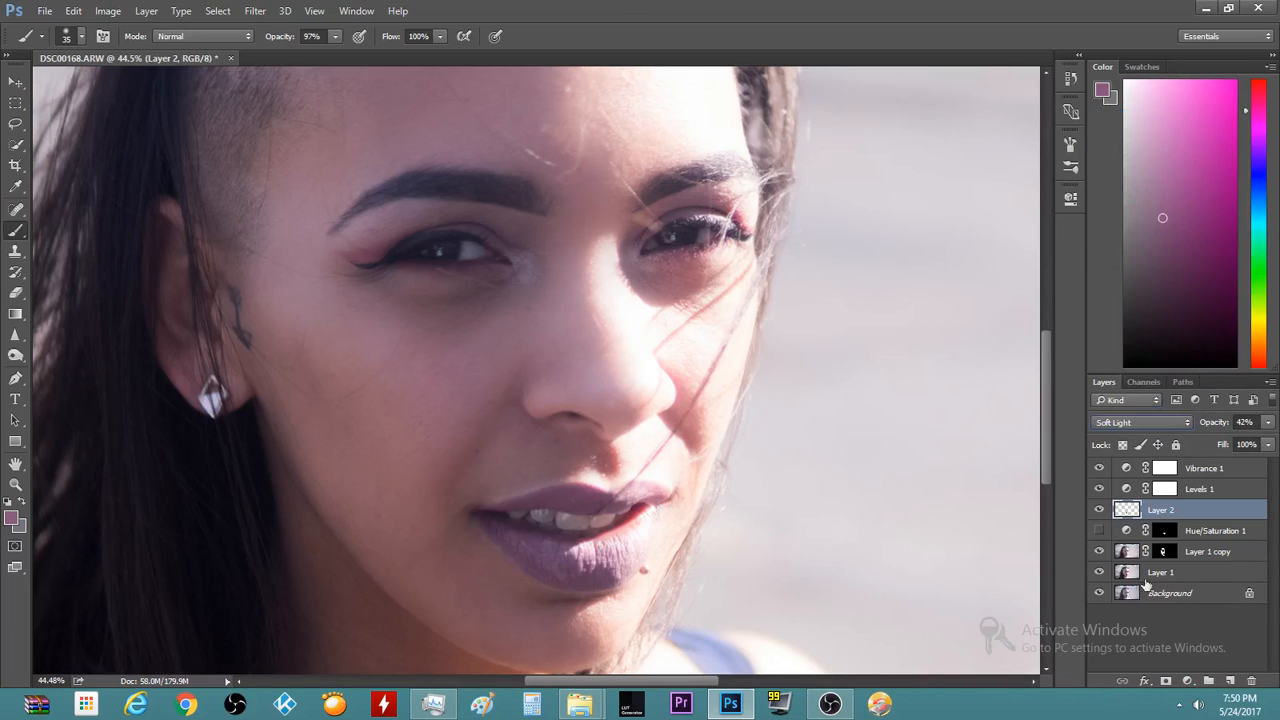
pyautogui.click(1139, 421)
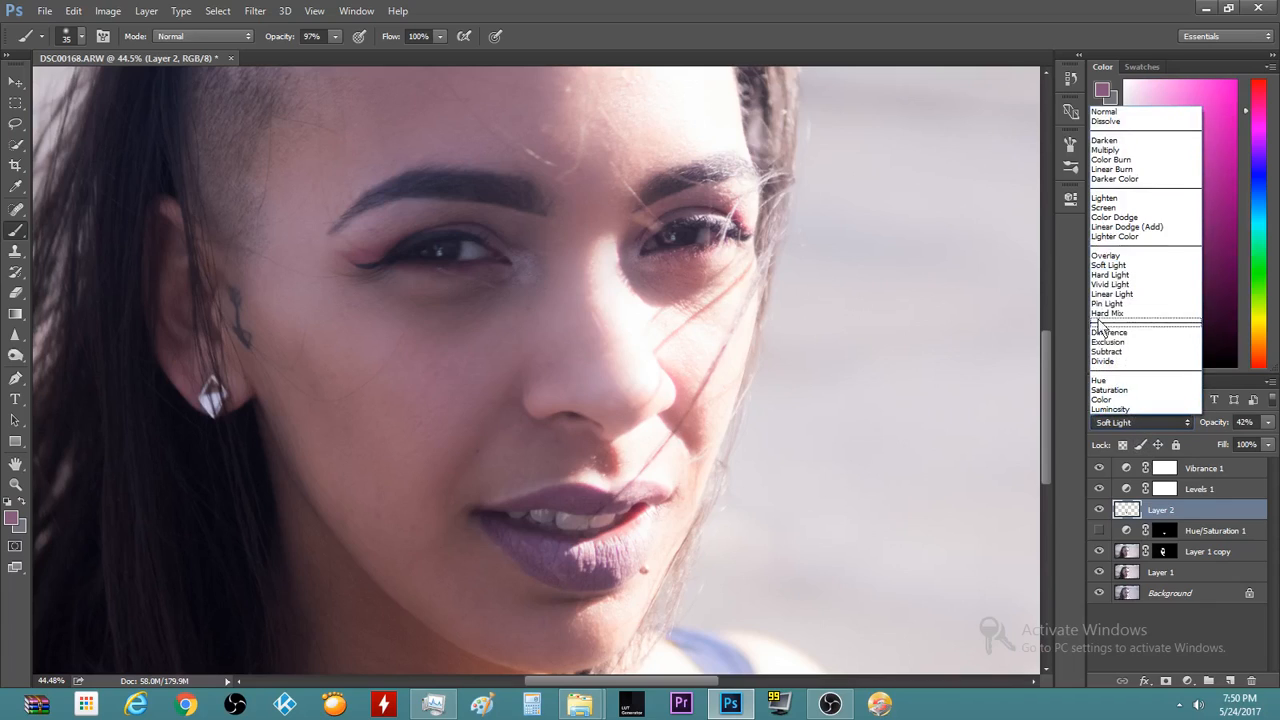
pyautogui.click(1106, 255)
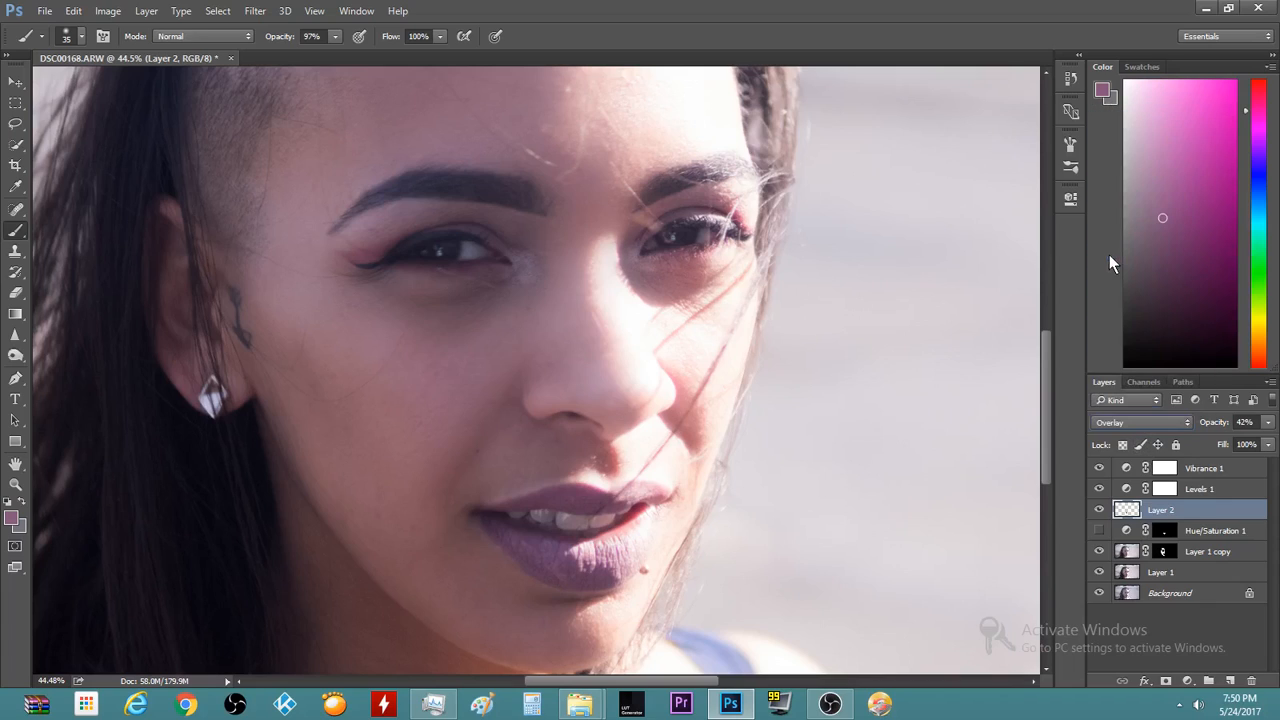
pyautogui.click(1122, 422)
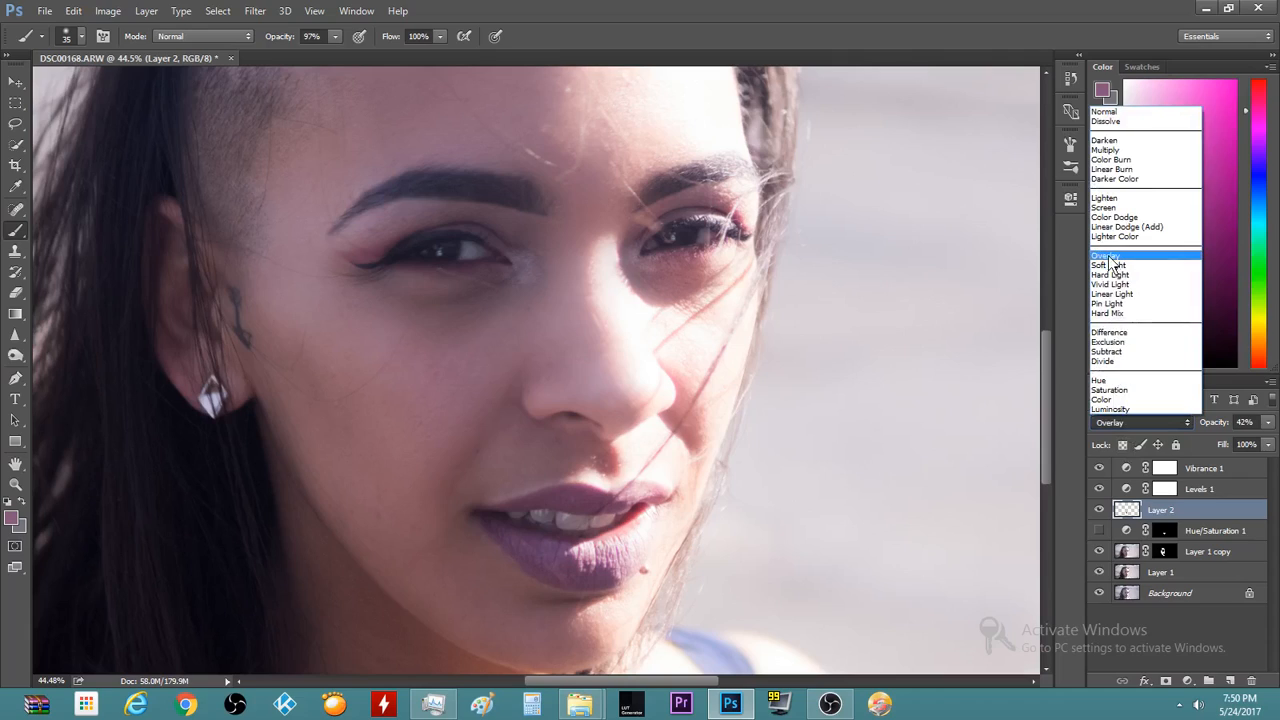
pyautogui.click(1110, 265)
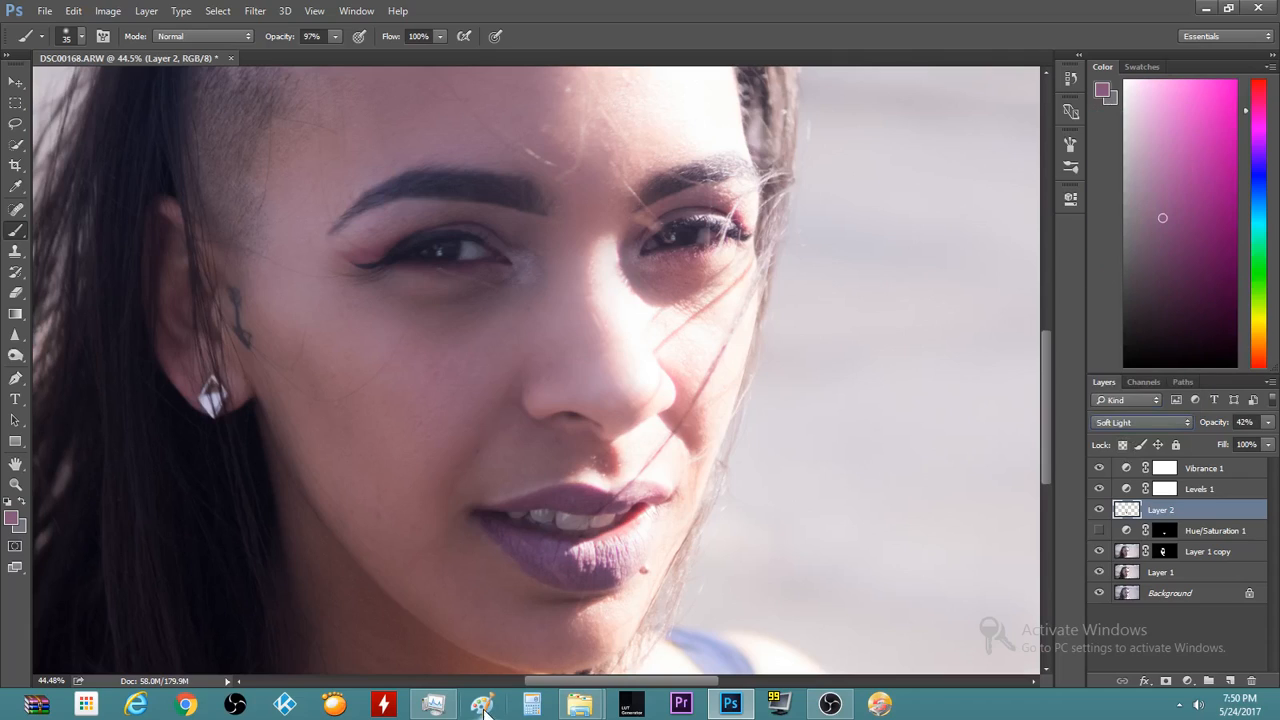
pyautogui.click(1180, 648)
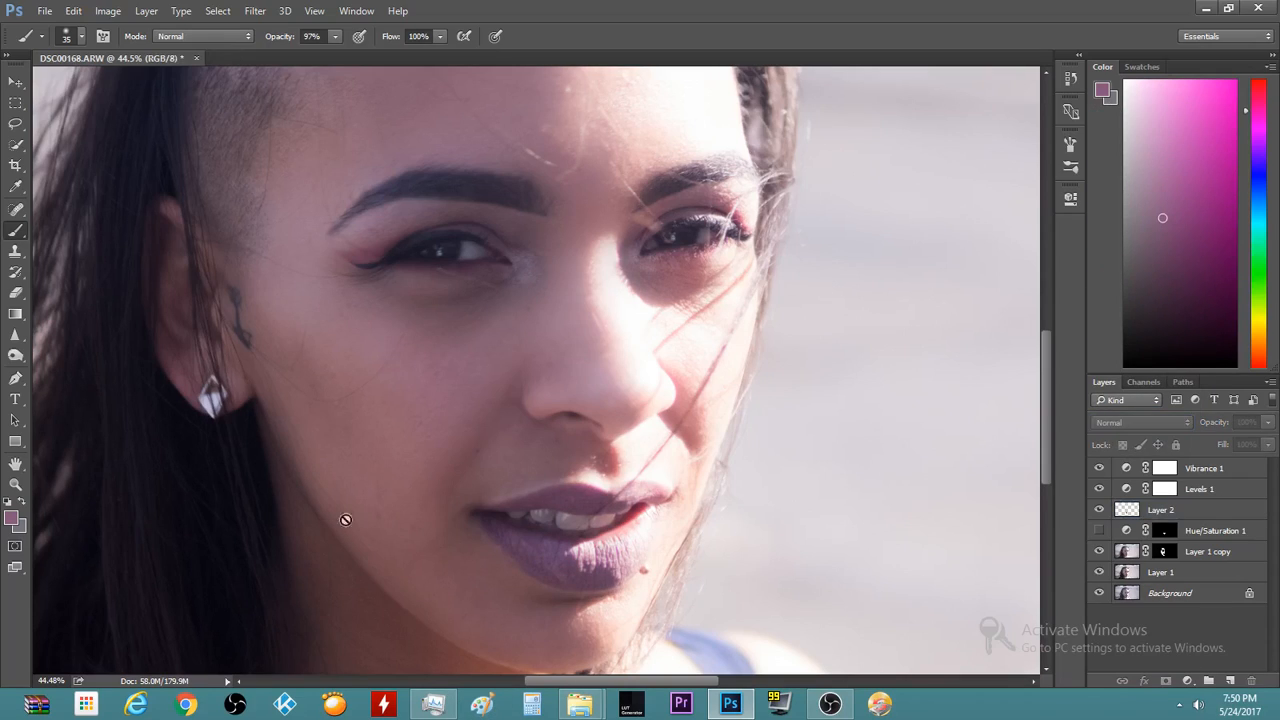
pyautogui.click(756, 510)
pyautogui.press('Return')
pyautogui.hotkey('ctrl', '0')
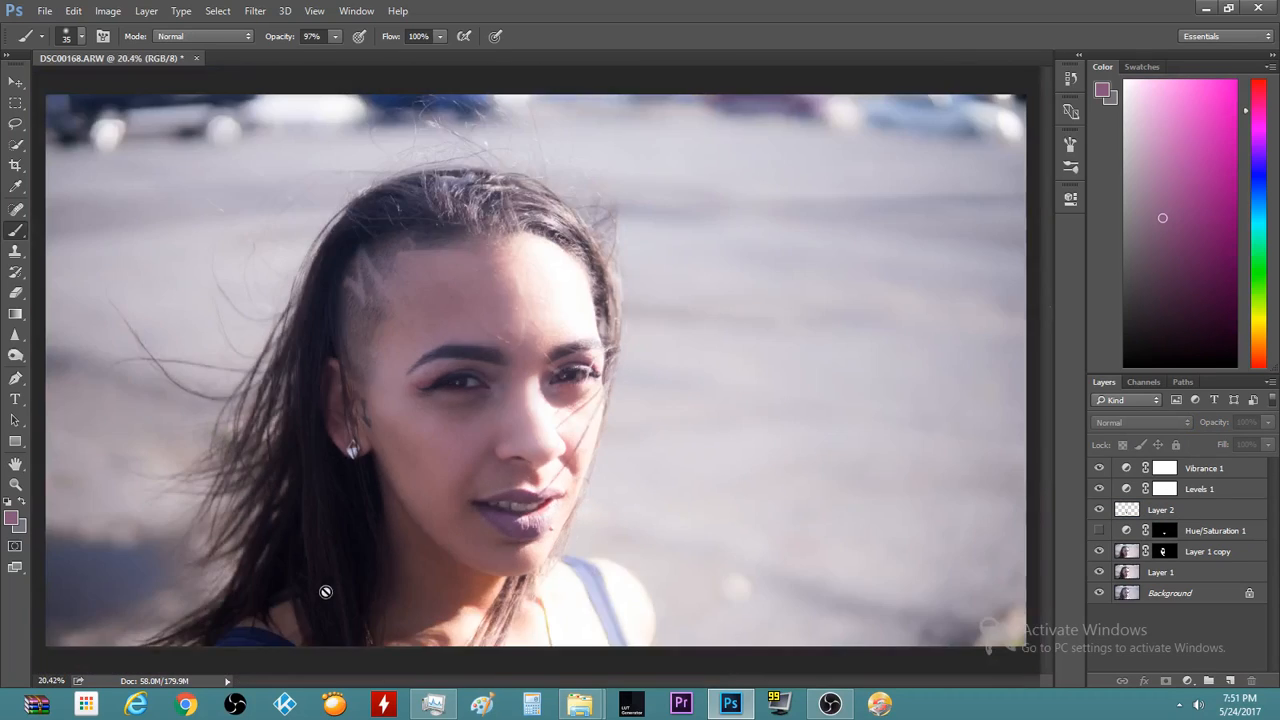
pyautogui.scroll(-4, 328, 590)
pyautogui.scroll(13, 472, 520)
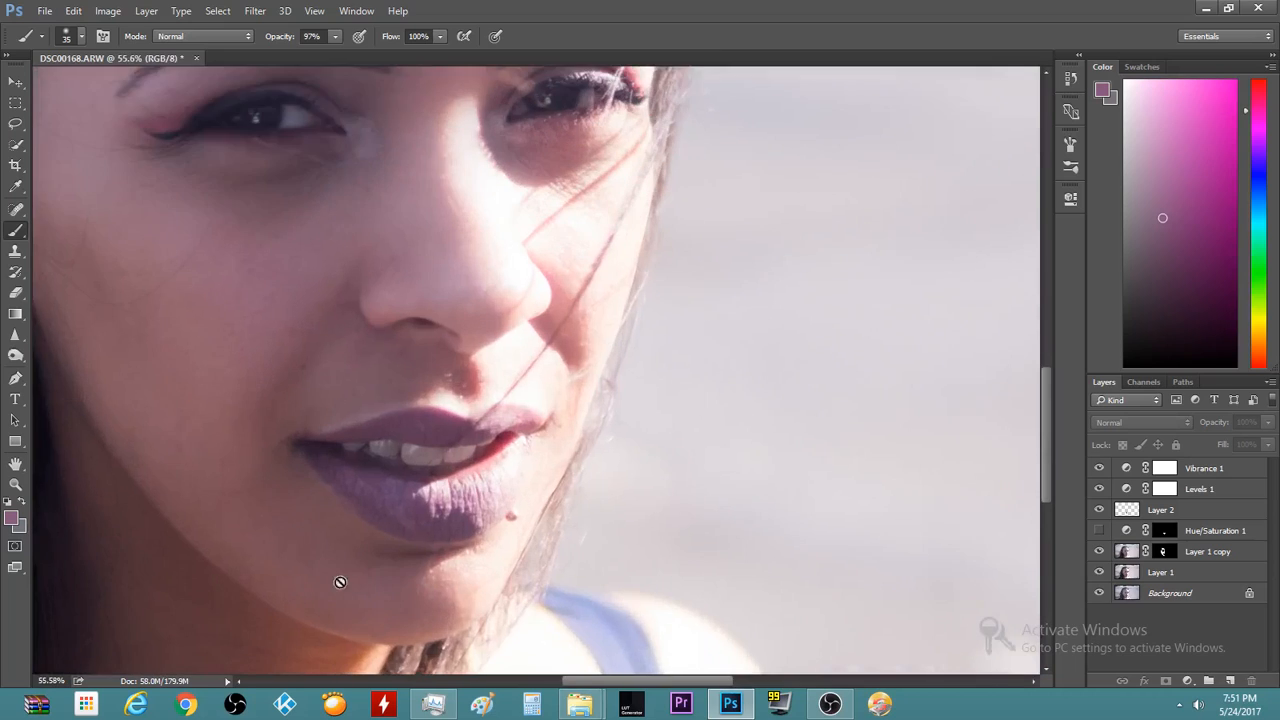
pyautogui.scroll(4, 312, 572)
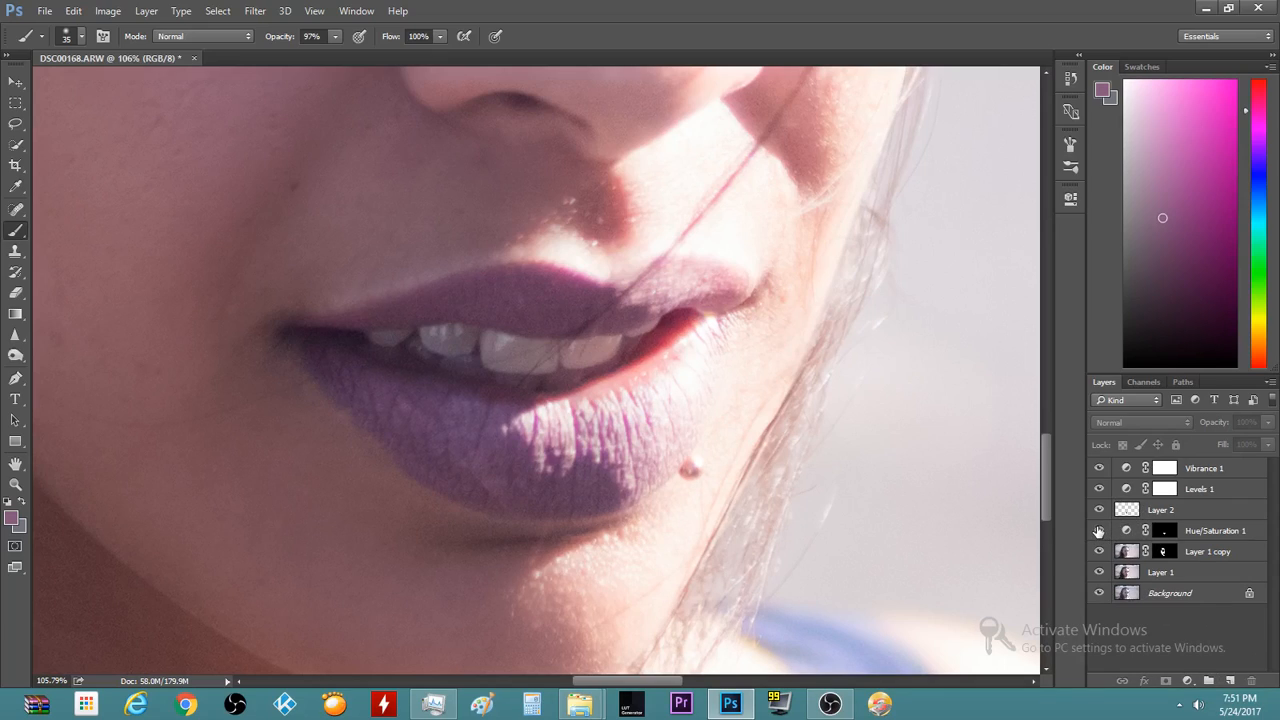
# Delete the old Hue/Saturation layer and add a new one with Magentas saturation at +22
pyautogui.click(1220, 530)
pyautogui.press('Delete')
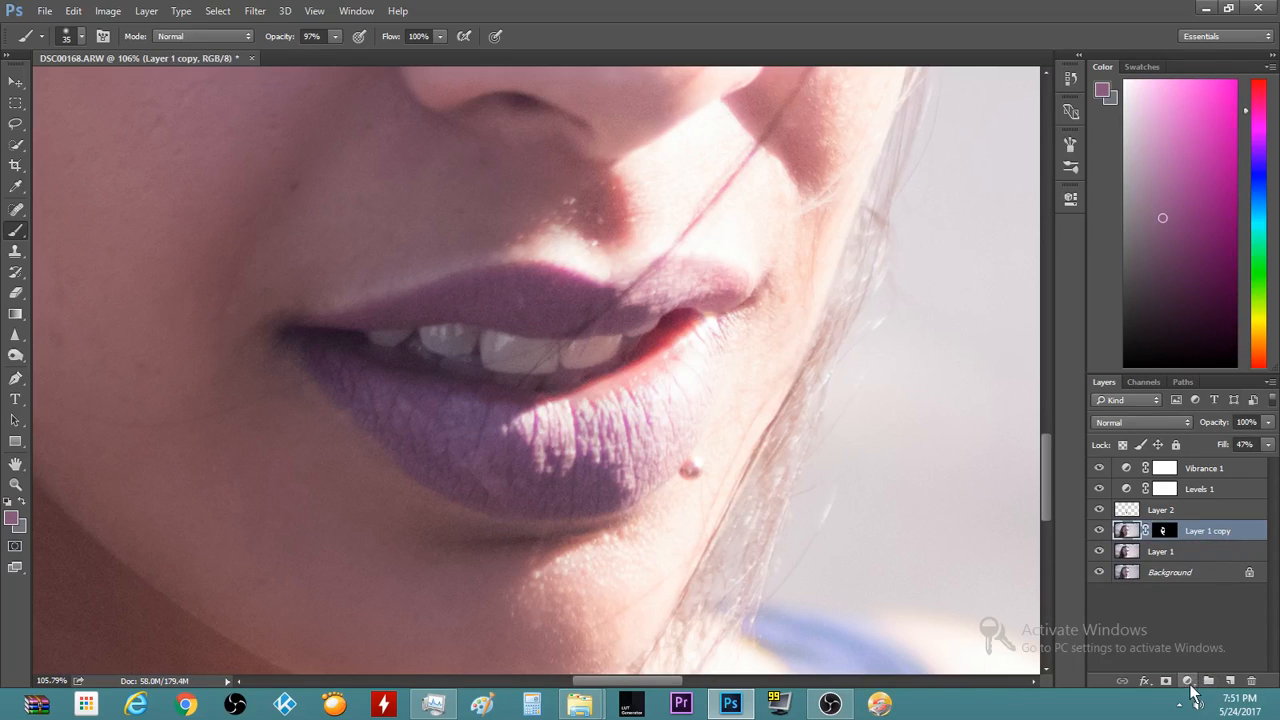
pyautogui.click(1188, 681)
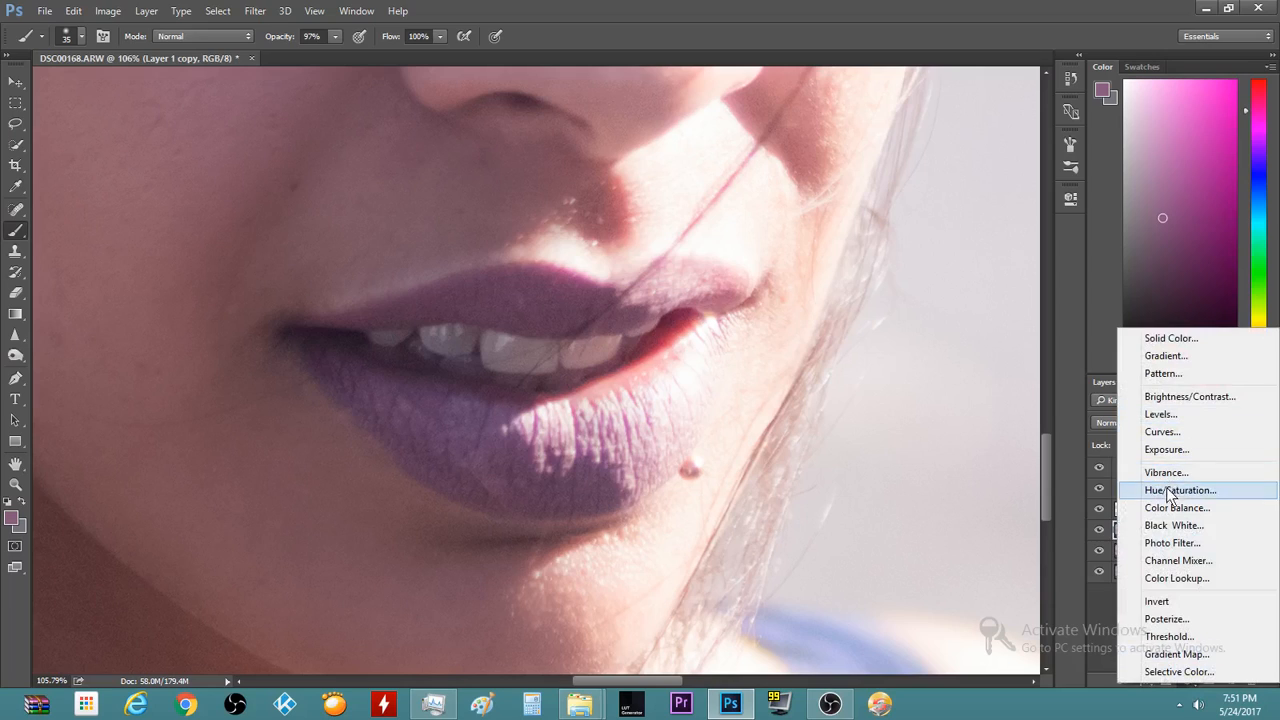
pyautogui.click(1172, 495)
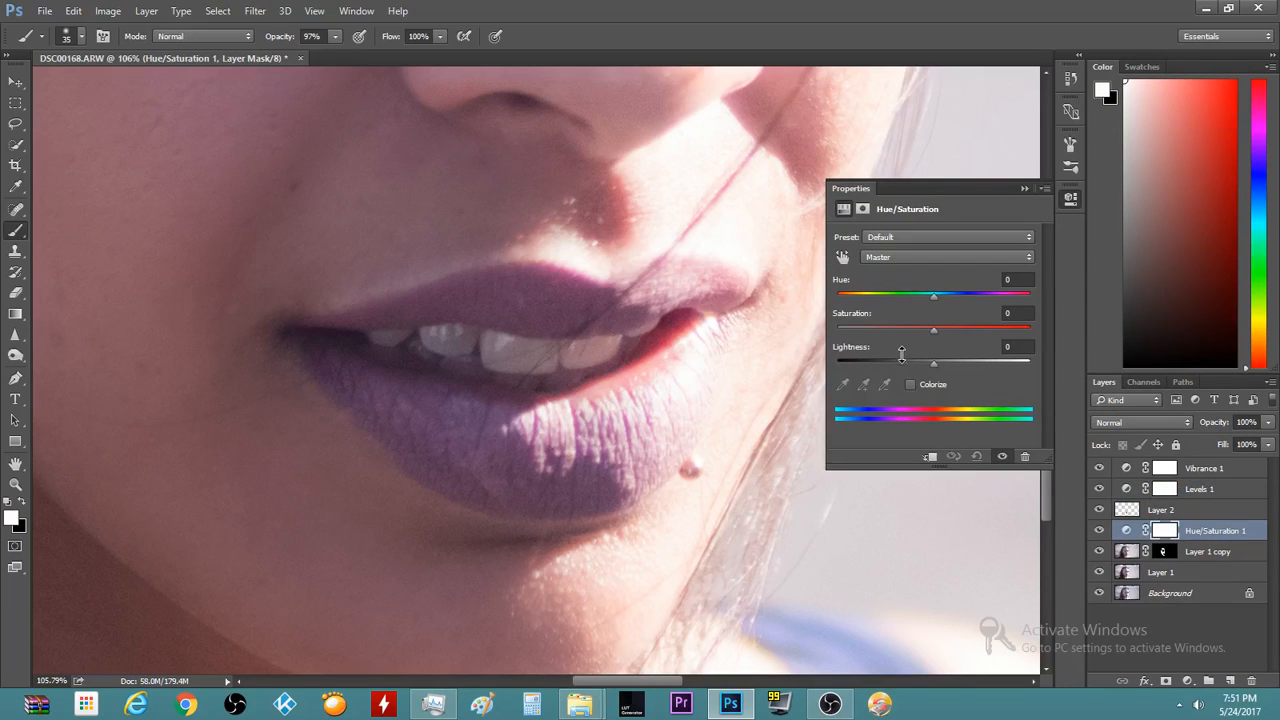
pyautogui.click(923, 259)
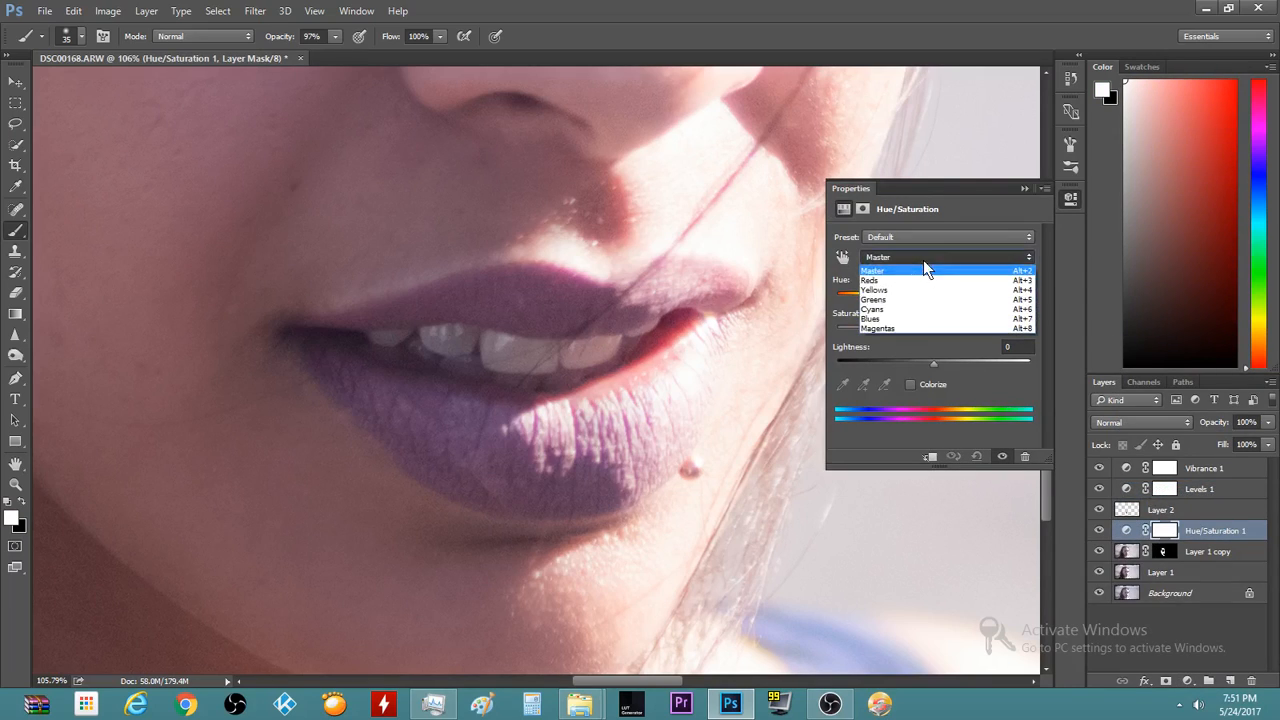
pyautogui.click(918, 329)
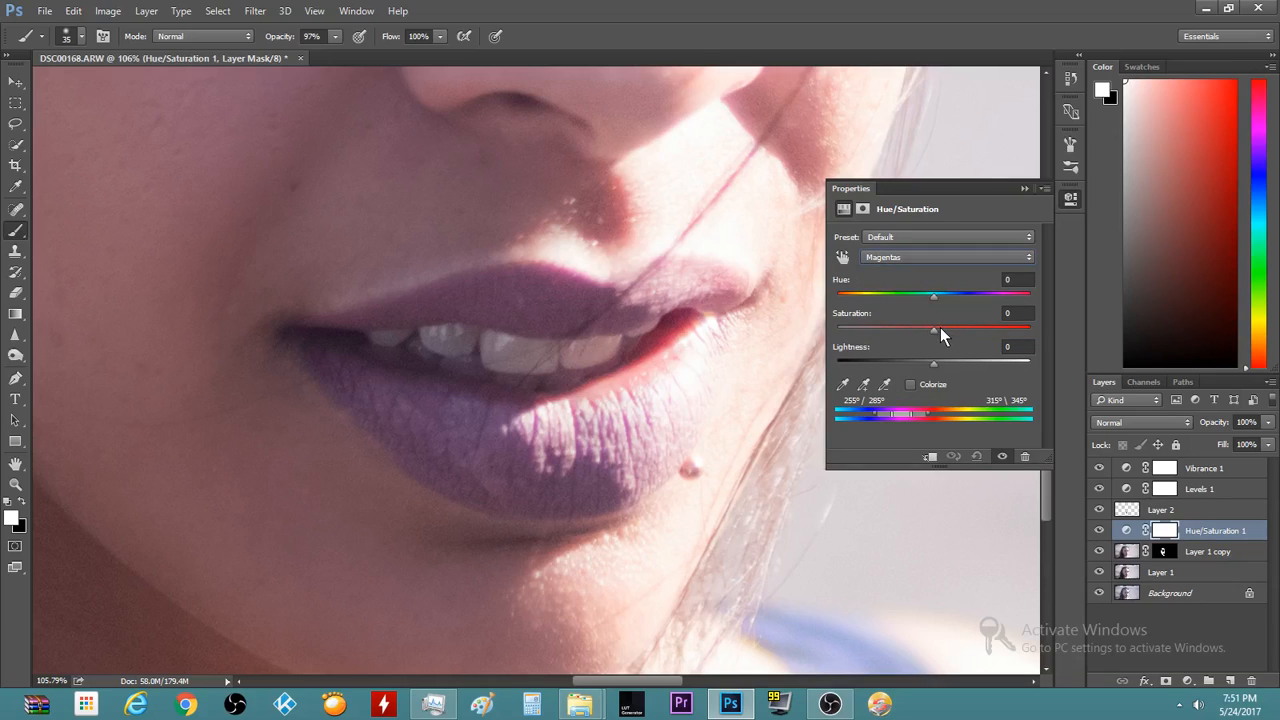
pyautogui.click(937, 329)
pyautogui.moveTo(937, 329); pyautogui.dragTo(943, 330)
pyautogui.moveTo(958, 336); pyautogui.dragTo(955, 341)
# Toggle the new Hue/Saturation adjustment off and on to compare the lips before and after
pyautogui.scroll(-5, 1048, 505)
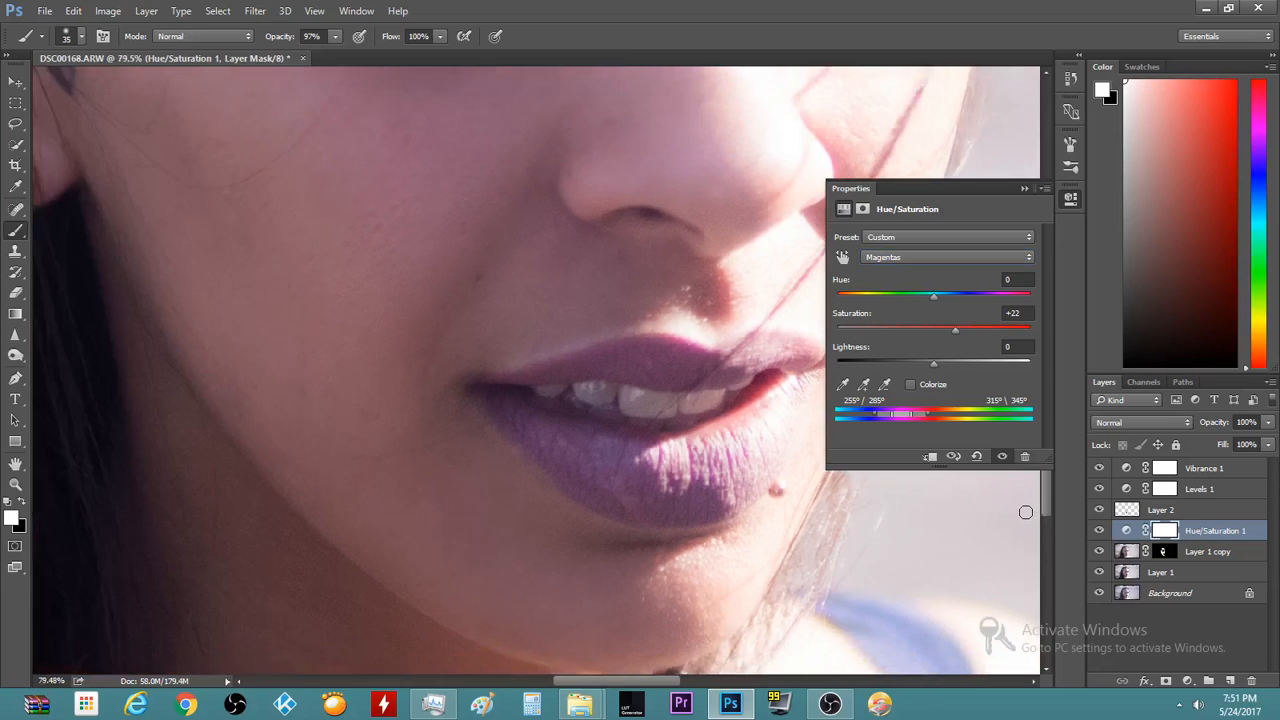
pyautogui.scroll(-10, 1025, 512)
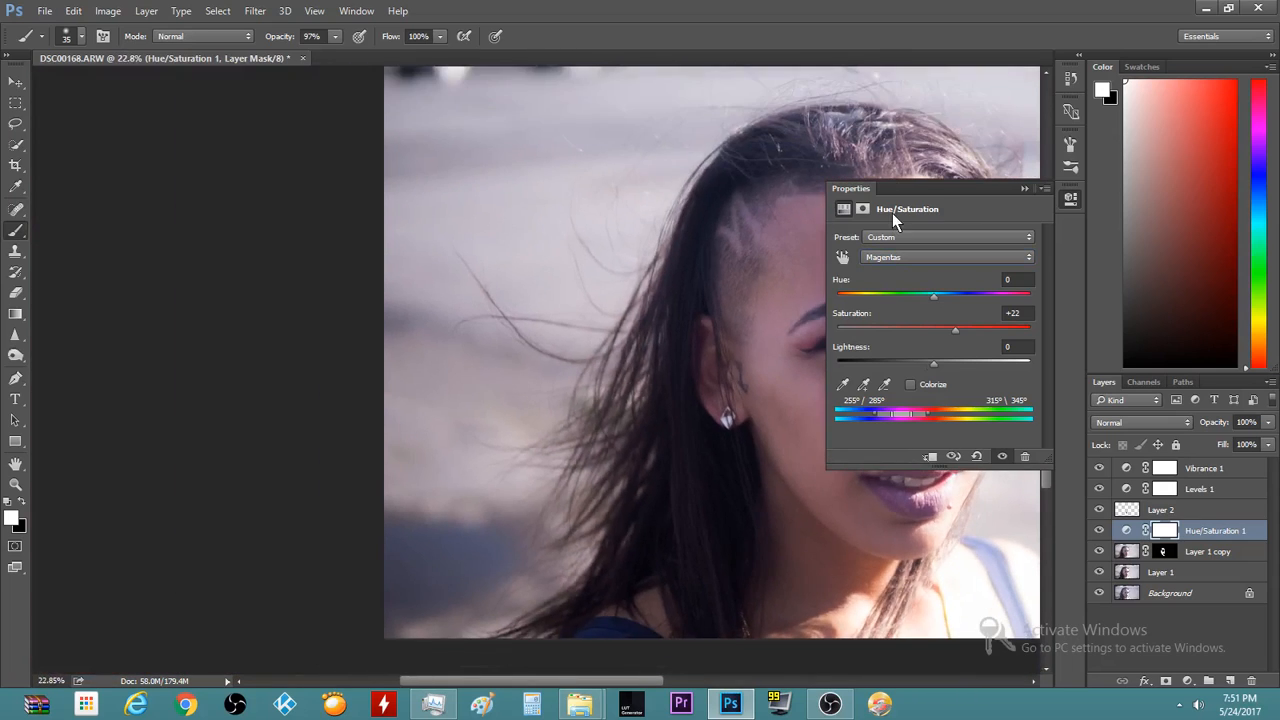
pyautogui.scroll(8, 633, 387)
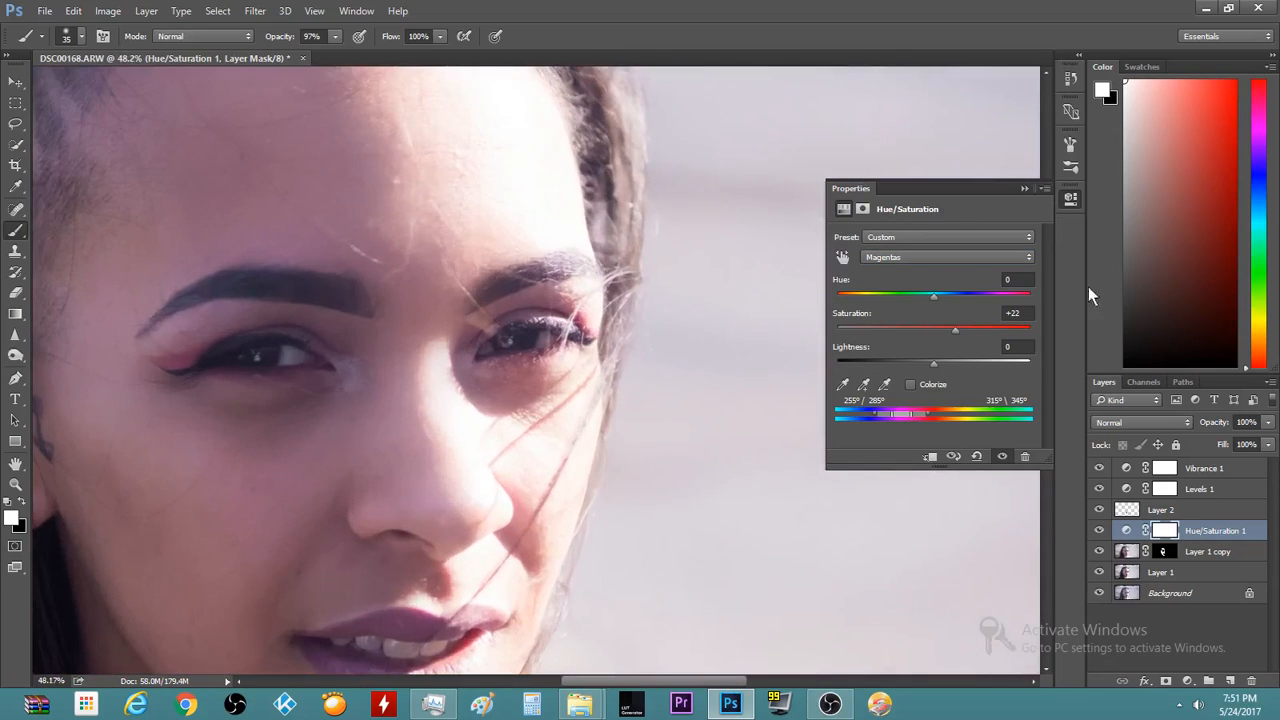
pyautogui.scroll(-6, 1059, 589)
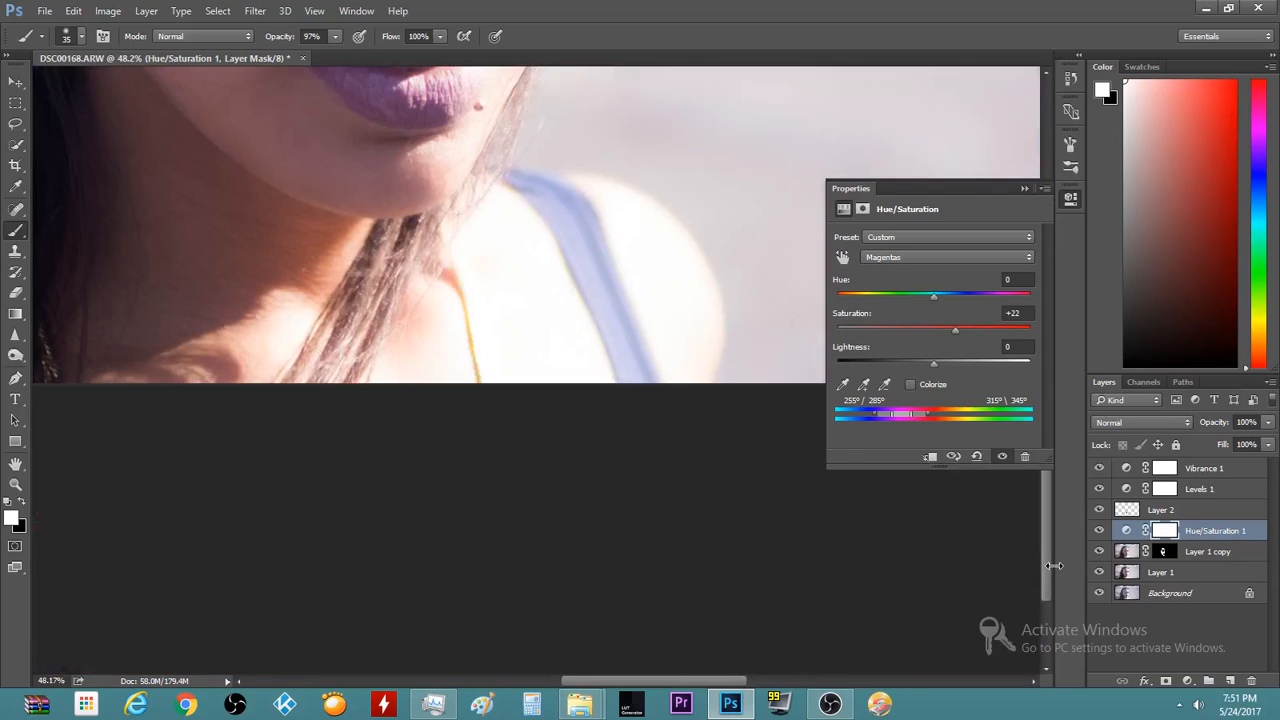
pyautogui.scroll(5, 1047, 571)
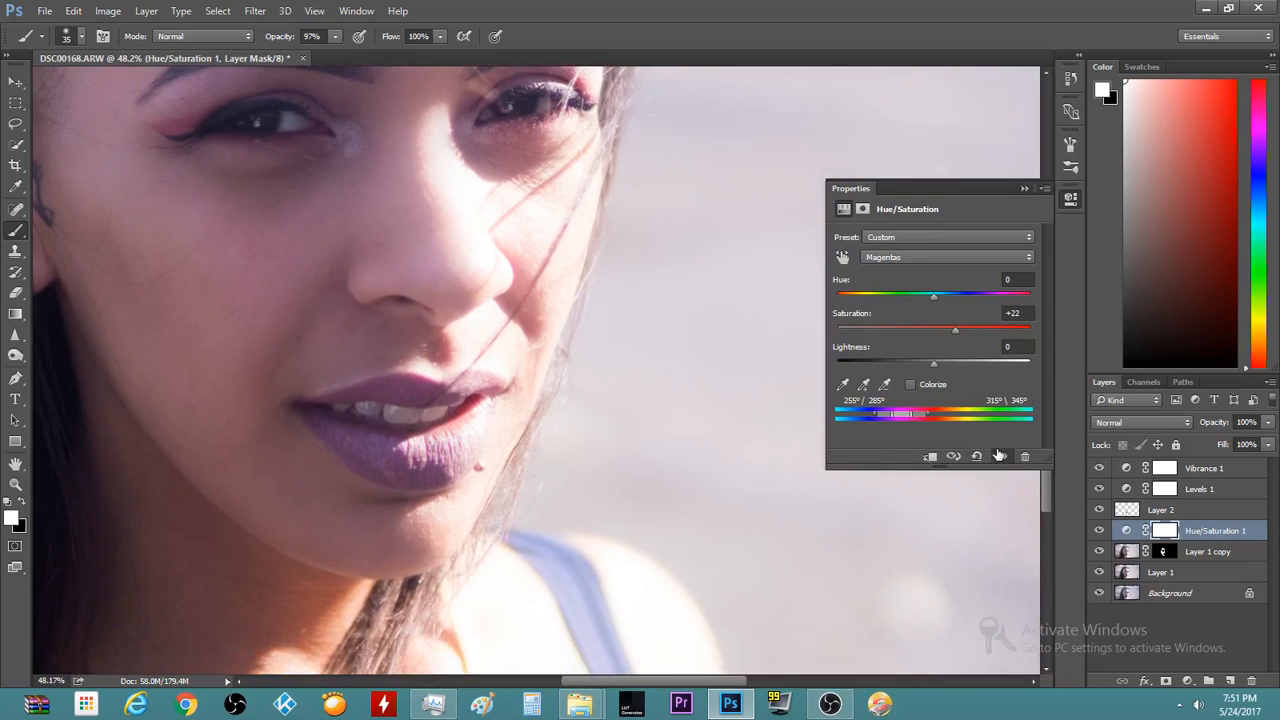
pyautogui.click(999, 456)
pyautogui.click(999, 456)
pyautogui.click(1003, 456)
pyautogui.click(1008, 456)
pyautogui.click(1005, 457)
pyautogui.click(1006, 457)
pyautogui.moveTo(1048, 494); pyautogui.dragTo(1047, 461)
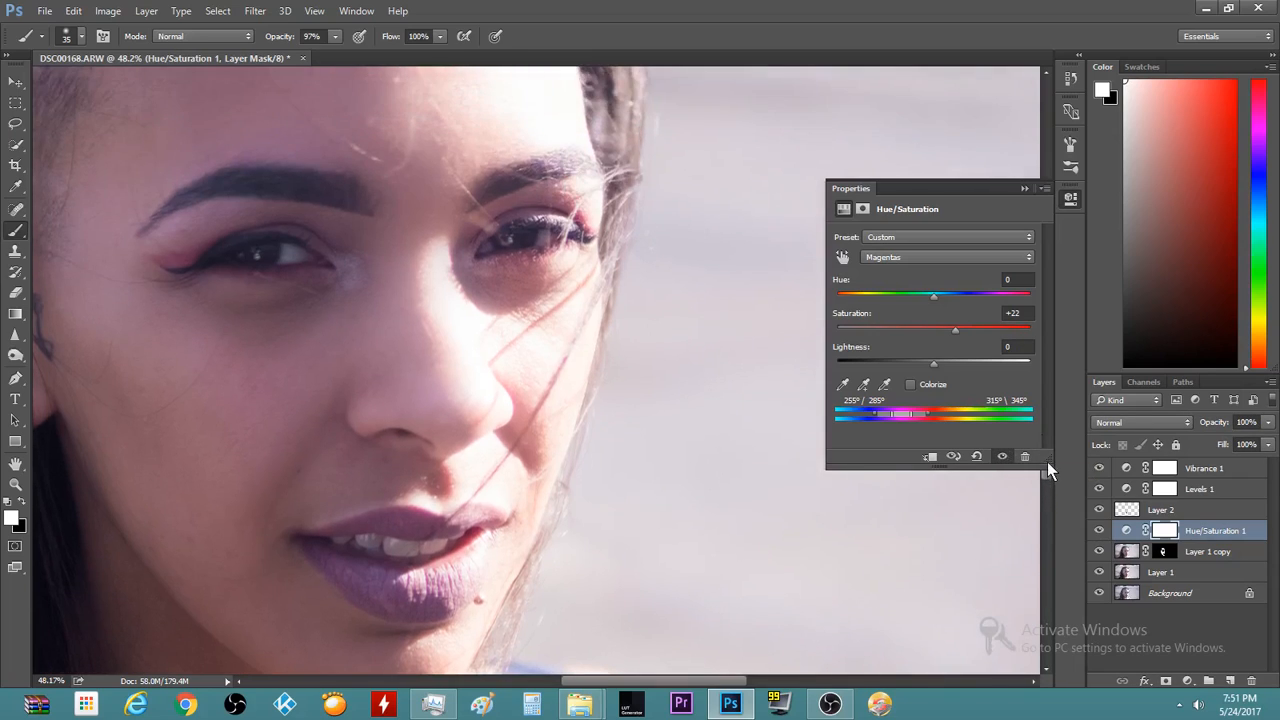
pyautogui.moveTo(1047, 461); pyautogui.dragTo(1045, 469)
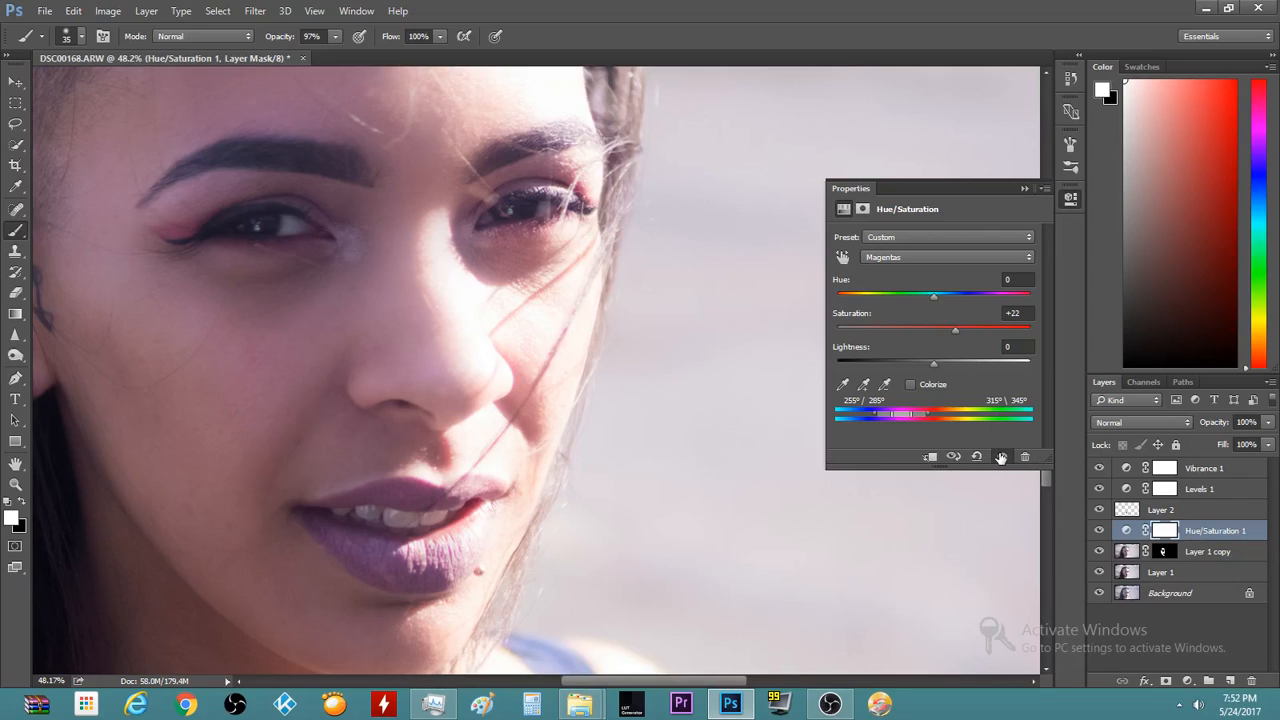
# Invert the adjustment mask and paint white over the lips with a 250 px brush
pyautogui.hotkey('ctrl', 'i')
pyautogui.press(']')
pyautogui.press(']')
pyautogui.press(']')
pyautogui.press(']')
pyautogui.press(']')
pyautogui.press(']')
pyautogui.press(']')
pyautogui.press(']')
pyautogui.press(']')
pyautogui.press(']')
pyautogui.press(']')
pyautogui.moveTo(314, 516)
pyautogui.mouseDown()
pyautogui.moveTo(466, 525)
pyautogui.moveTo(393, 574)
pyautogui.moveTo(338, 536)
pyautogui.moveTo(452, 570)
pyautogui.moveTo(480, 509)
pyautogui.moveTo(342, 519)
pyautogui.moveTo(503, 508)
pyautogui.moveTo(318, 564)
pyautogui.moveTo(462, 534)
pyautogui.moveTo(513, 502)
pyautogui.moveTo(339, 538)
pyautogui.moveTo(308, 520)
pyautogui.moveTo(457, 508)
pyautogui.moveTo(491, 526)
pyautogui.moveTo(375, 535)
pyautogui.moveTo(342, 553)
pyautogui.moveTo(321, 535)
pyautogui.moveTo(461, 532)
pyautogui.moveTo(426, 530)
pyautogui.moveTo(462, 567)
pyautogui.moveTo(452, 544)
pyautogui.moveTo(373, 557)
pyautogui.moveTo(456, 540)
pyautogui.mouseUp()
pyautogui.scroll(-4, 477, 610)
pyautogui.scroll(3, 434, 652)
pyautogui.scroll(1, 434, 652)
pyautogui.click(1003, 456)
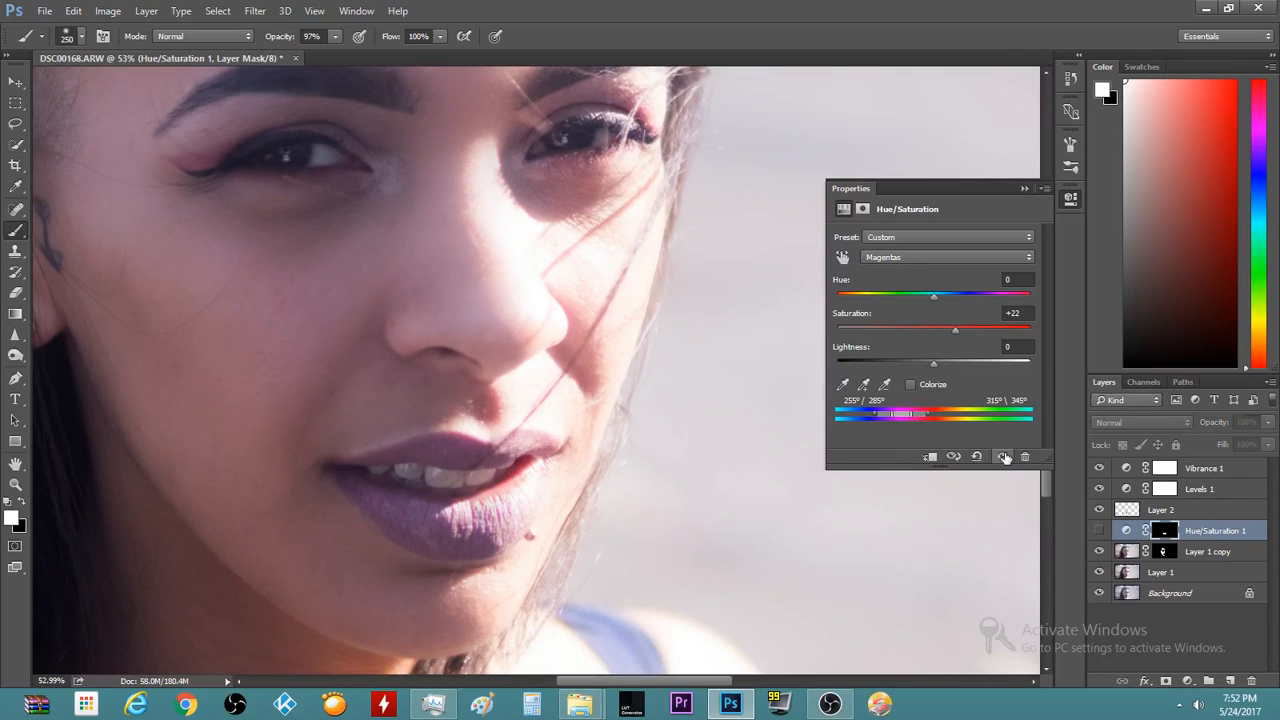
pyautogui.click(1004, 456)
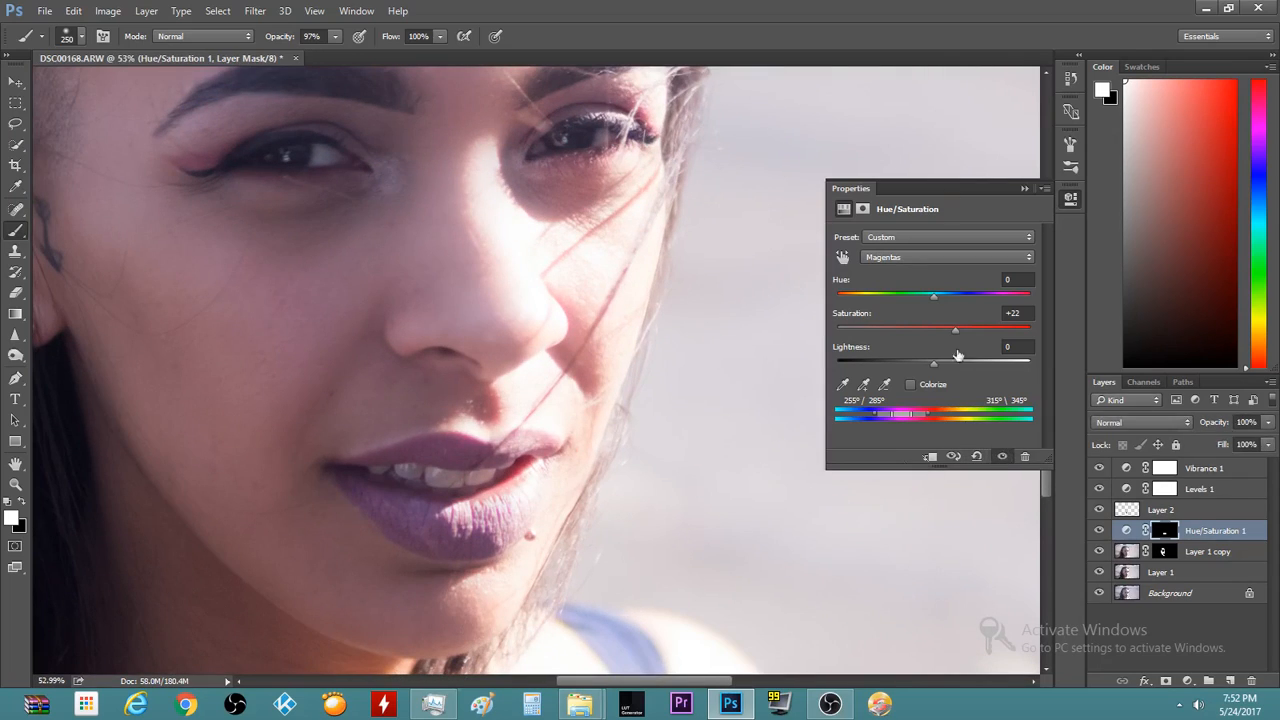
pyautogui.click(1024, 189)
pyautogui.scroll(6, 394, 600)
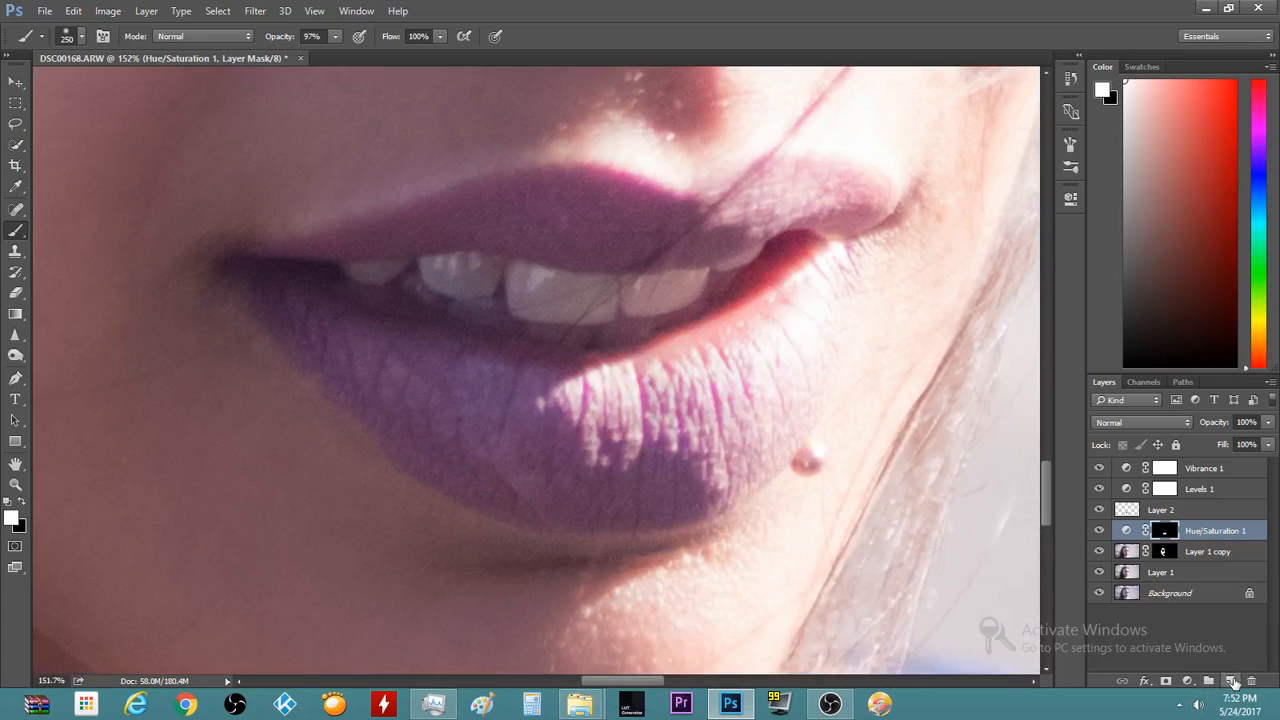
# Add a new empty layer and set up a 70 px brush painting in white
pyautogui.click(1229, 680)
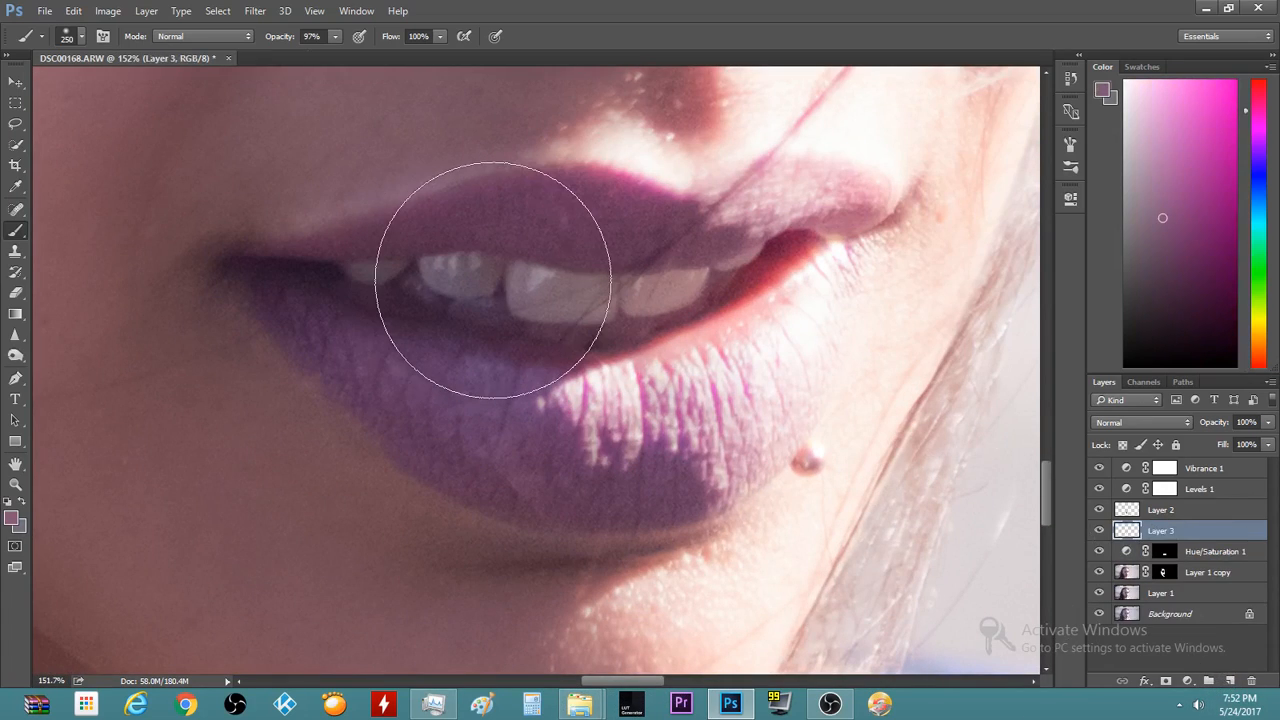
pyautogui.press('[')
pyautogui.press('[')
pyautogui.press('[')
pyautogui.press('[')
pyautogui.press('[')
pyautogui.press('[')
pyautogui.press('[')
pyautogui.press('[')
pyautogui.press('[')
pyautogui.press('[')
pyautogui.press('[')
pyautogui.press('[')
pyautogui.press('[')
pyautogui.press('[')
pyautogui.press('[')
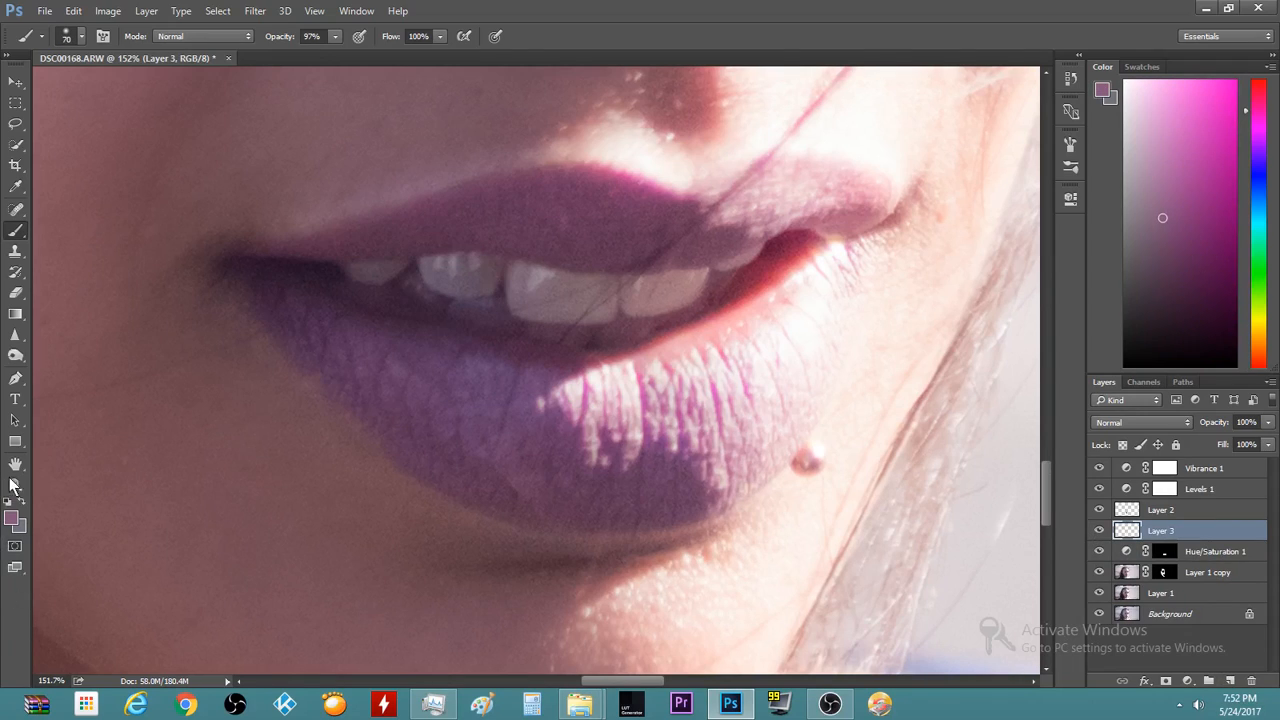
pyautogui.press('x')
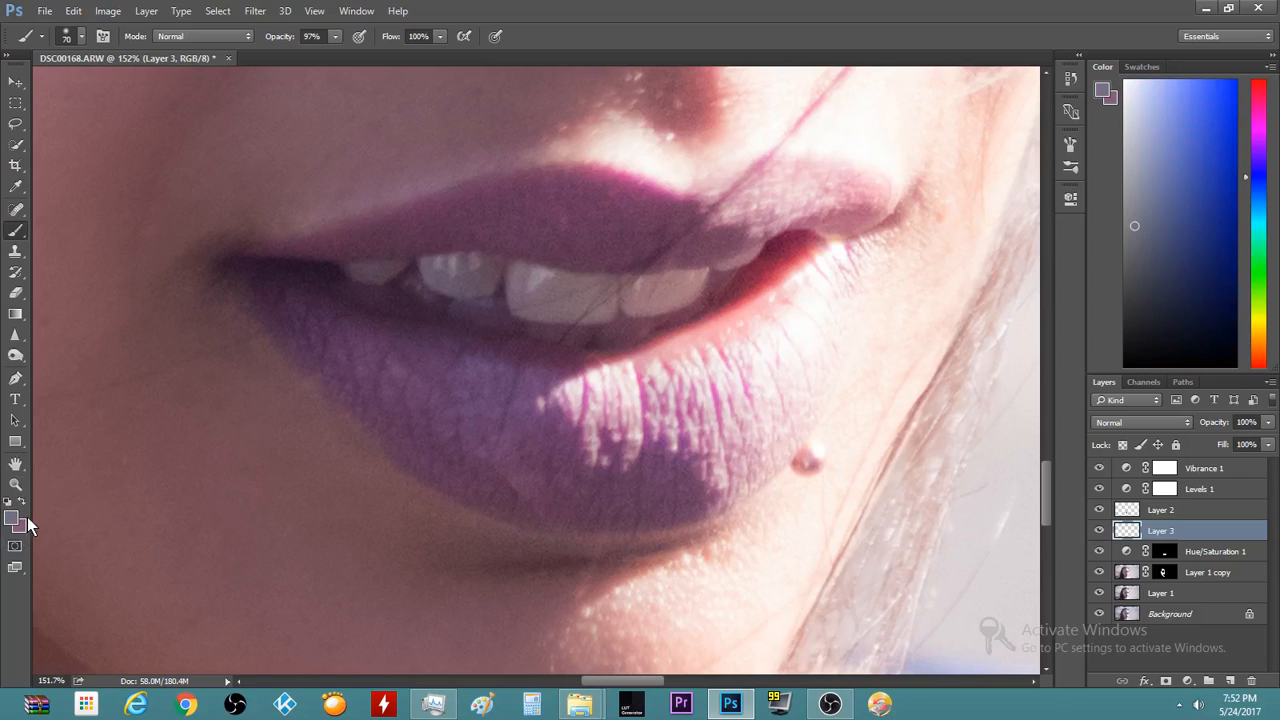
pyautogui.press('x')
pyautogui.press('x')
pyautogui.press('x')
pyautogui.press('x')
pyautogui.click(8, 494)
pyautogui.click(7, 502)
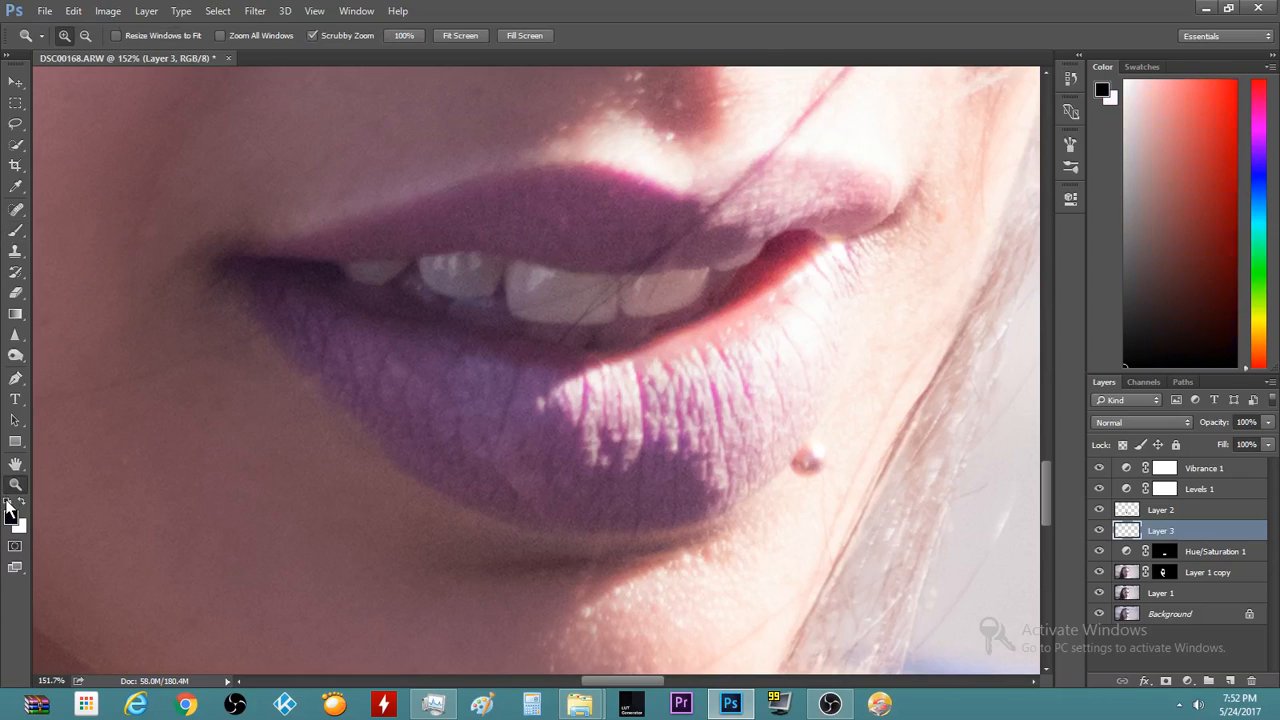
pyautogui.press('b')
pyautogui.press('x')
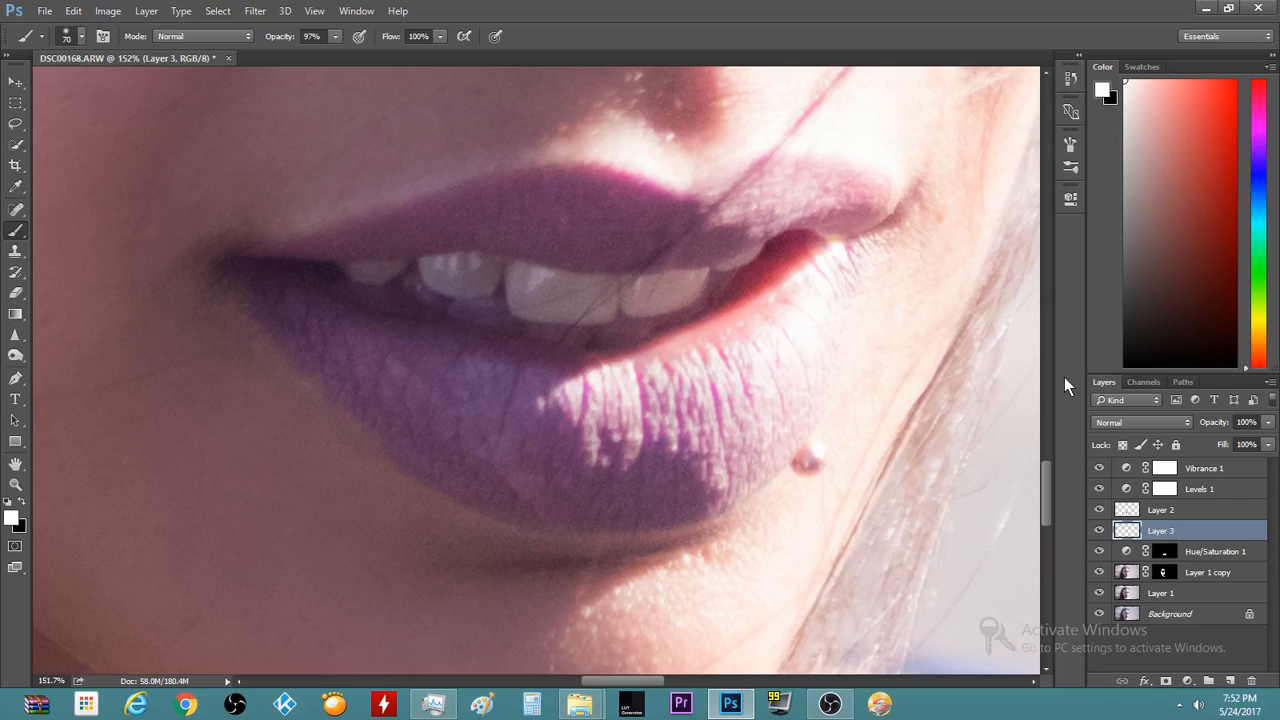
# Set Layer 3 to Color blending and paint white over the left and right teeth
pyautogui.click(1156, 418)
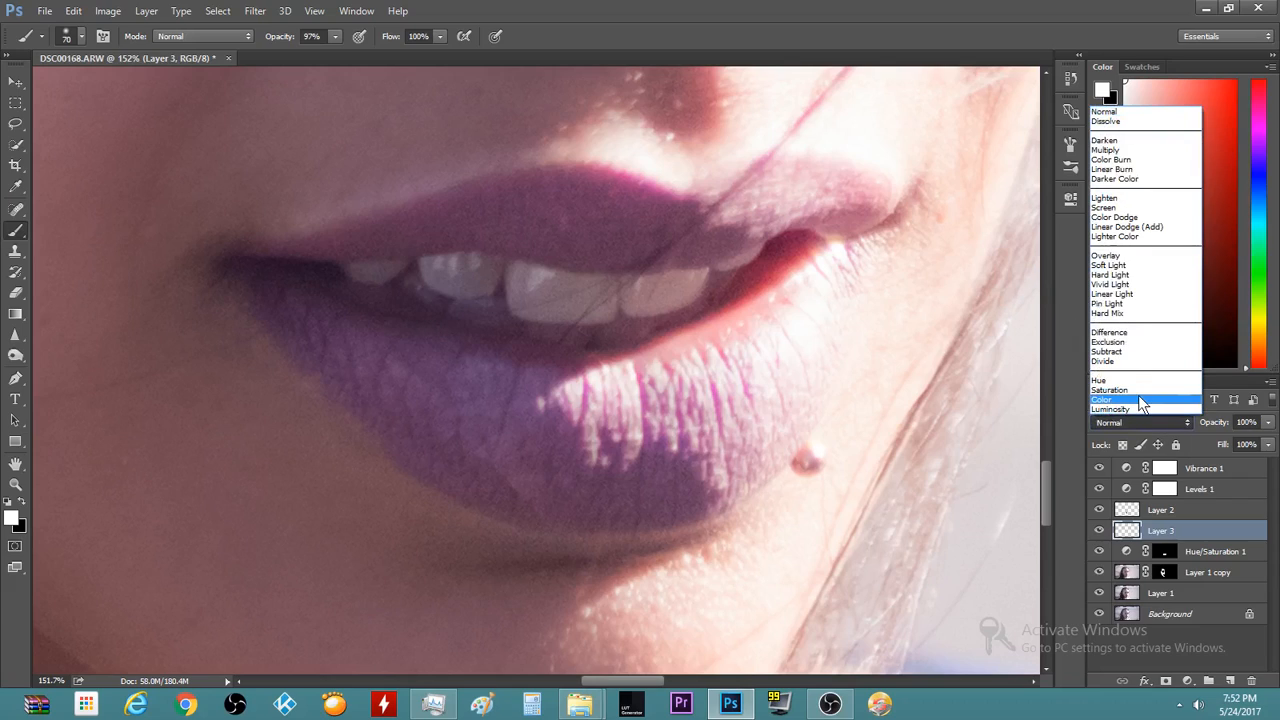
pyautogui.click(1140, 400)
pyautogui.click(1100, 531)
pyautogui.click(1100, 531)
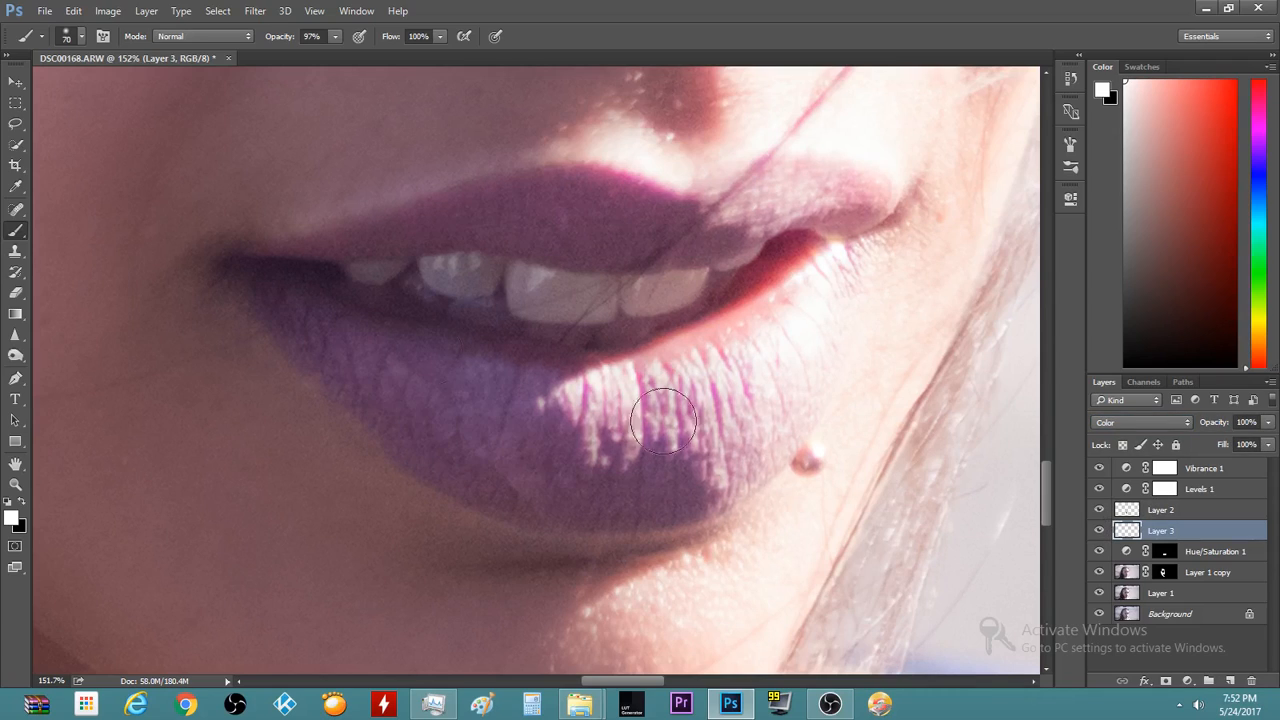
pyautogui.press('[')
pyautogui.moveTo(443, 286)
pyautogui.mouseDown()
pyautogui.moveTo(547, 304)
pyautogui.moveTo(696, 292)
pyautogui.moveTo(572, 320)
pyautogui.moveTo(368, 278)
pyautogui.moveTo(495, 289)
pyautogui.moveTo(375, 271)
pyautogui.mouseUp()
pyautogui.press('[')
pyautogui.press('[')
pyautogui.press('[')
pyautogui.press('[')
pyautogui.press('[')
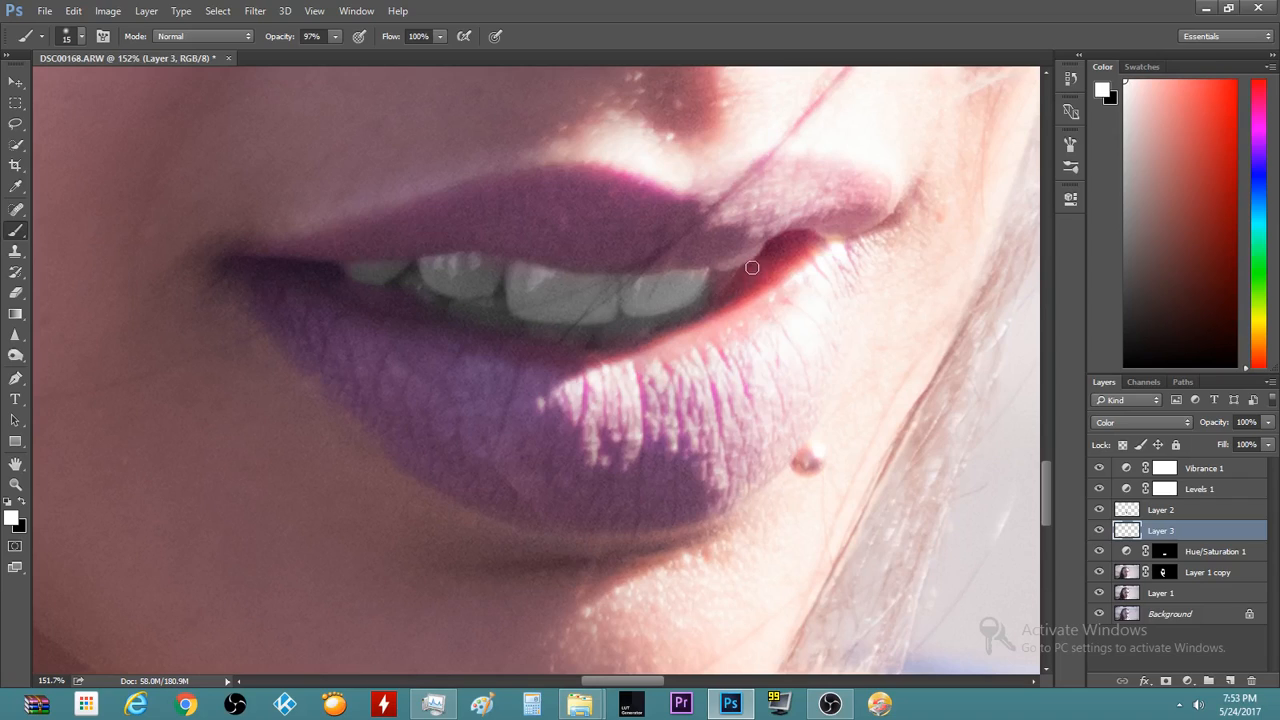
pyautogui.moveTo(737, 265); pyautogui.dragTo(718, 273)
# Lower Layer 3's opacity and switch its blending mode to Soft Light
pyautogui.rightClick(898, 385)
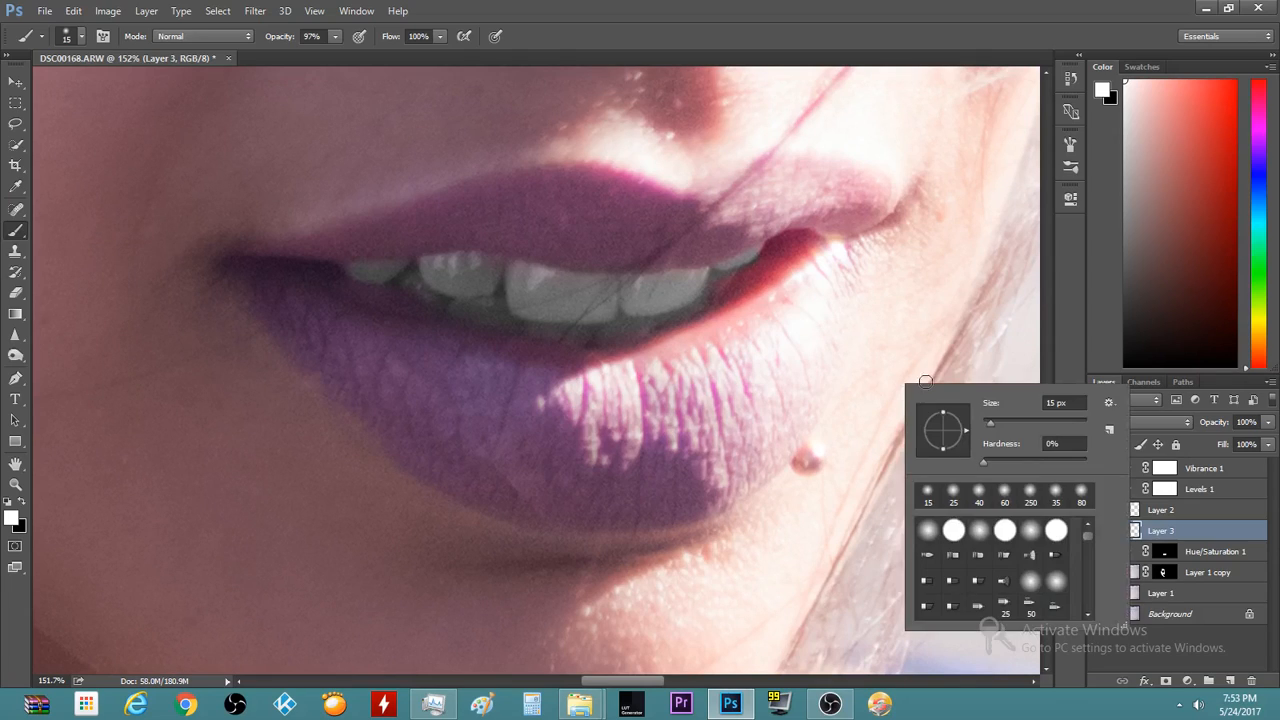
pyautogui.click(1047, 401)
pyautogui.scroll(-10, 702, 440)
pyautogui.scroll(-12, 700, 441)
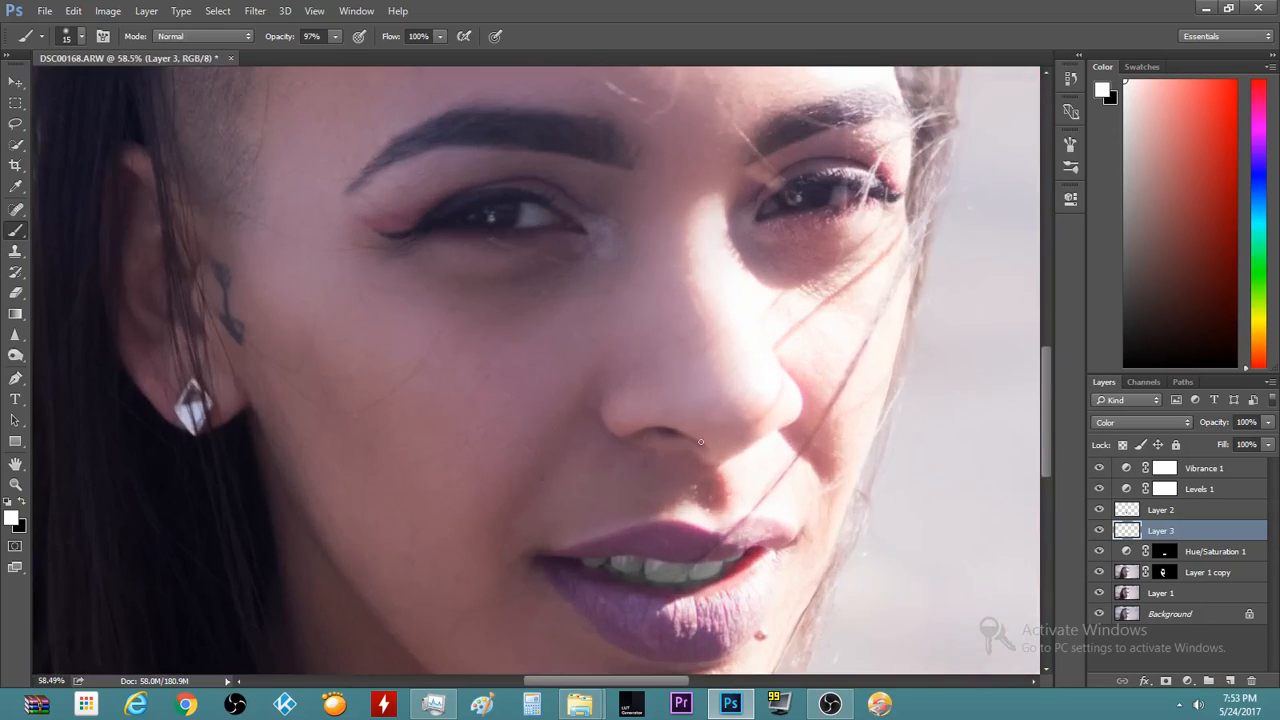
pyautogui.scroll(12, 616, 592)
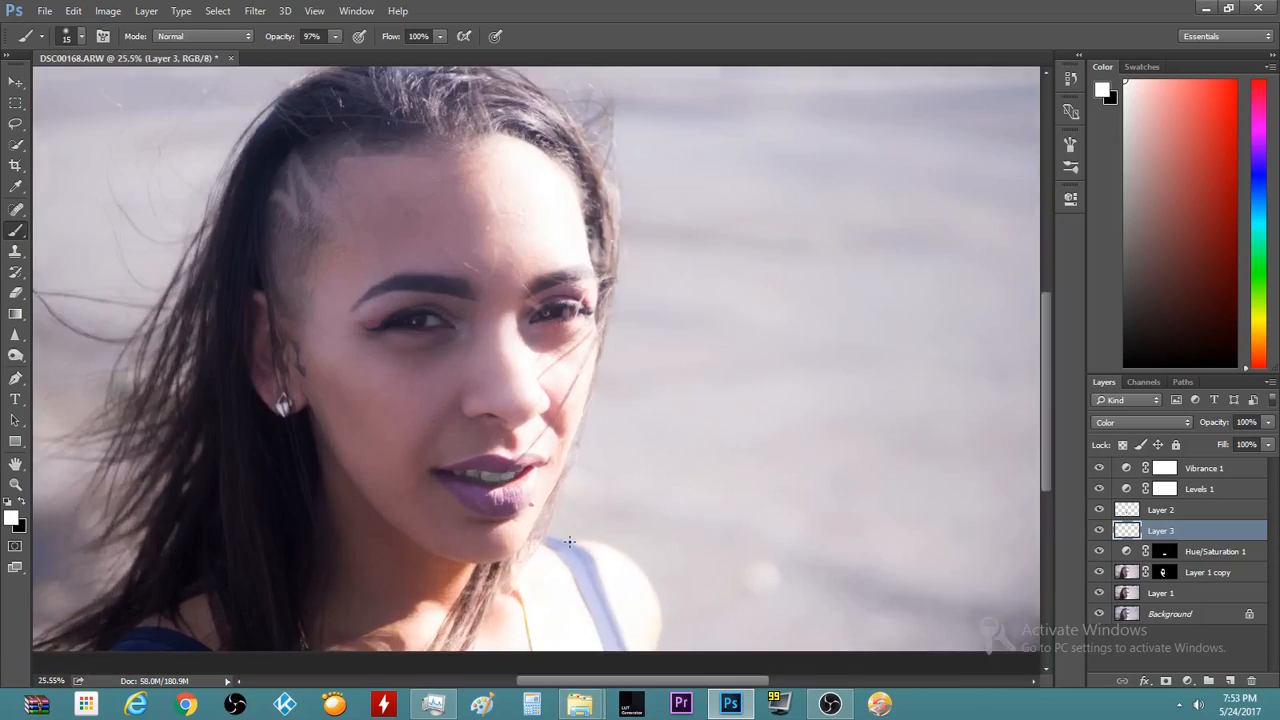
pyautogui.click(1268, 444)
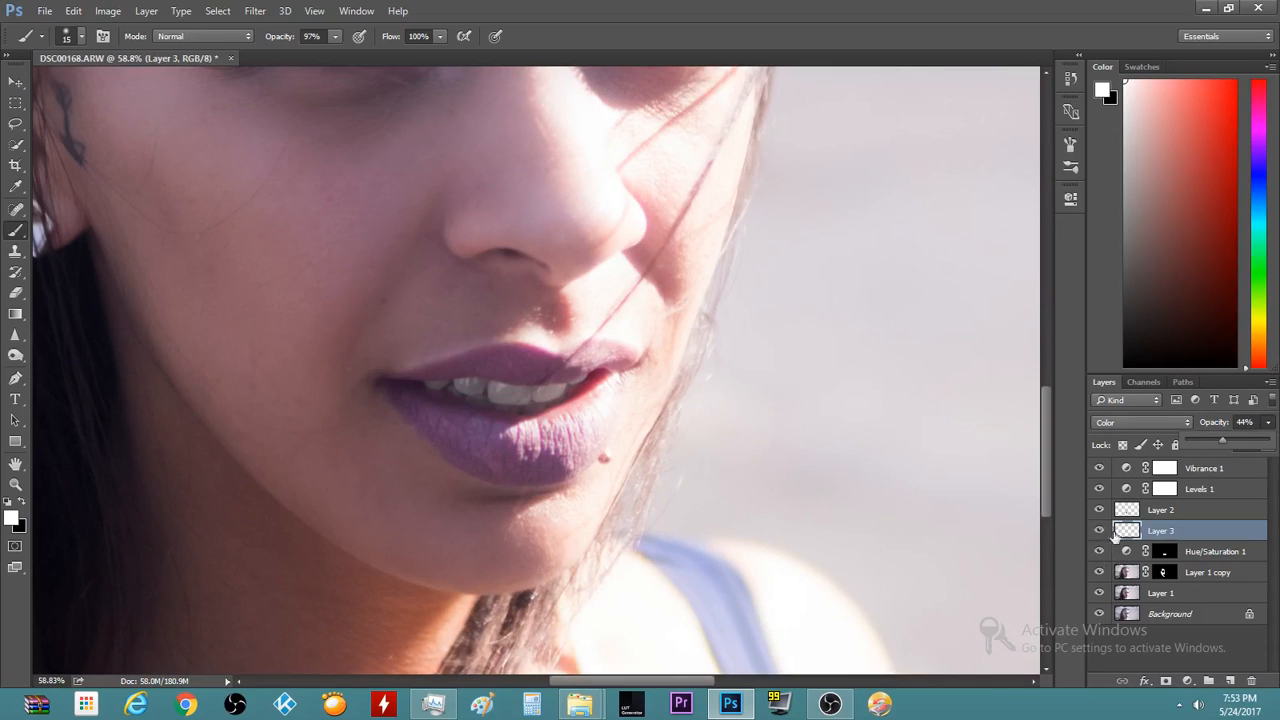
pyautogui.moveTo(1218, 443)
pyautogui.mouseDown()
pyautogui.moveTo(1152, 456)
pyautogui.moveTo(1197, 439)
pyautogui.mouseUp()
pyautogui.click(1156, 425)
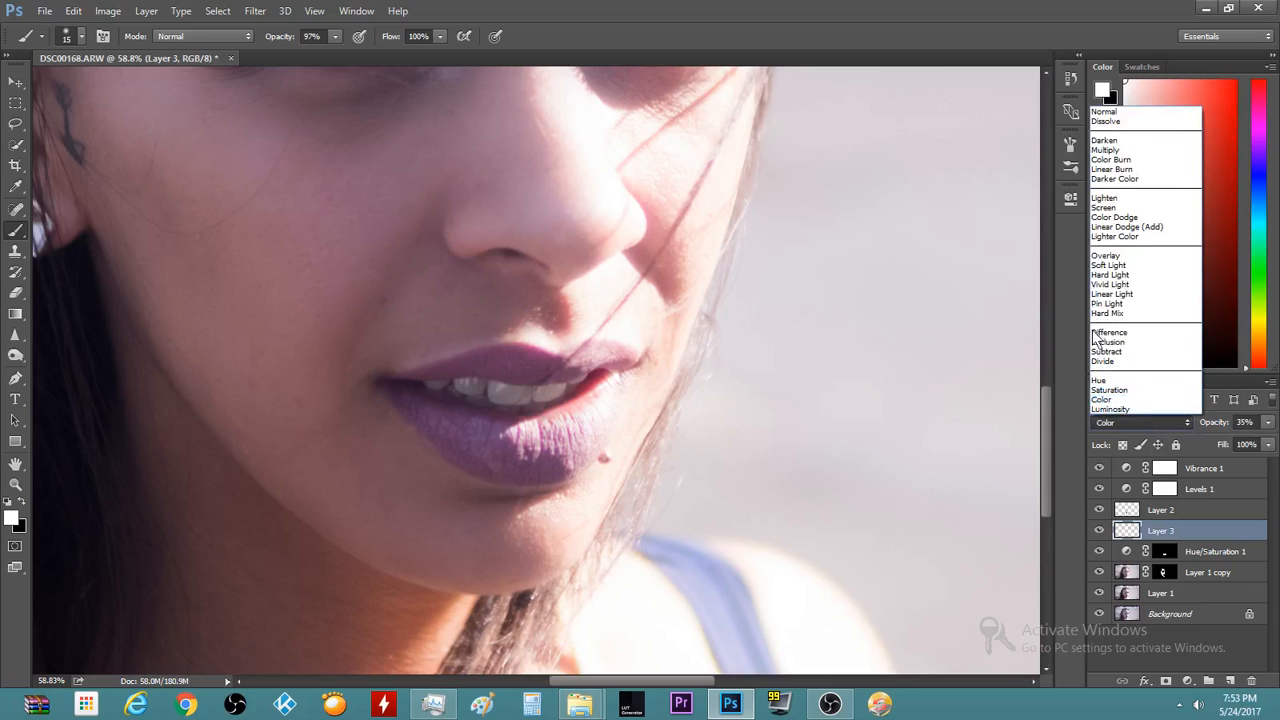
pyautogui.click(1119, 265)
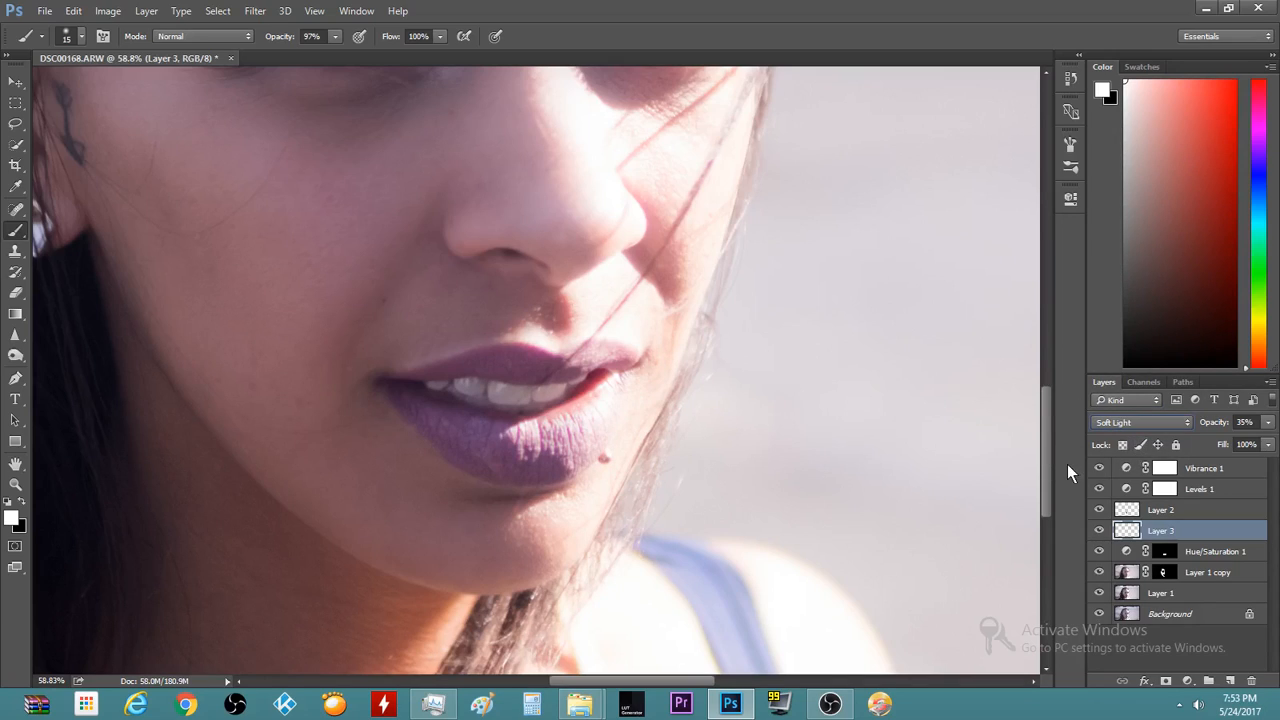
# Try Vivid Light, Hard Light and Overlay, return to Soft Light, and set opacity to 13%
pyautogui.press('Down')
pyautogui.press('Down')
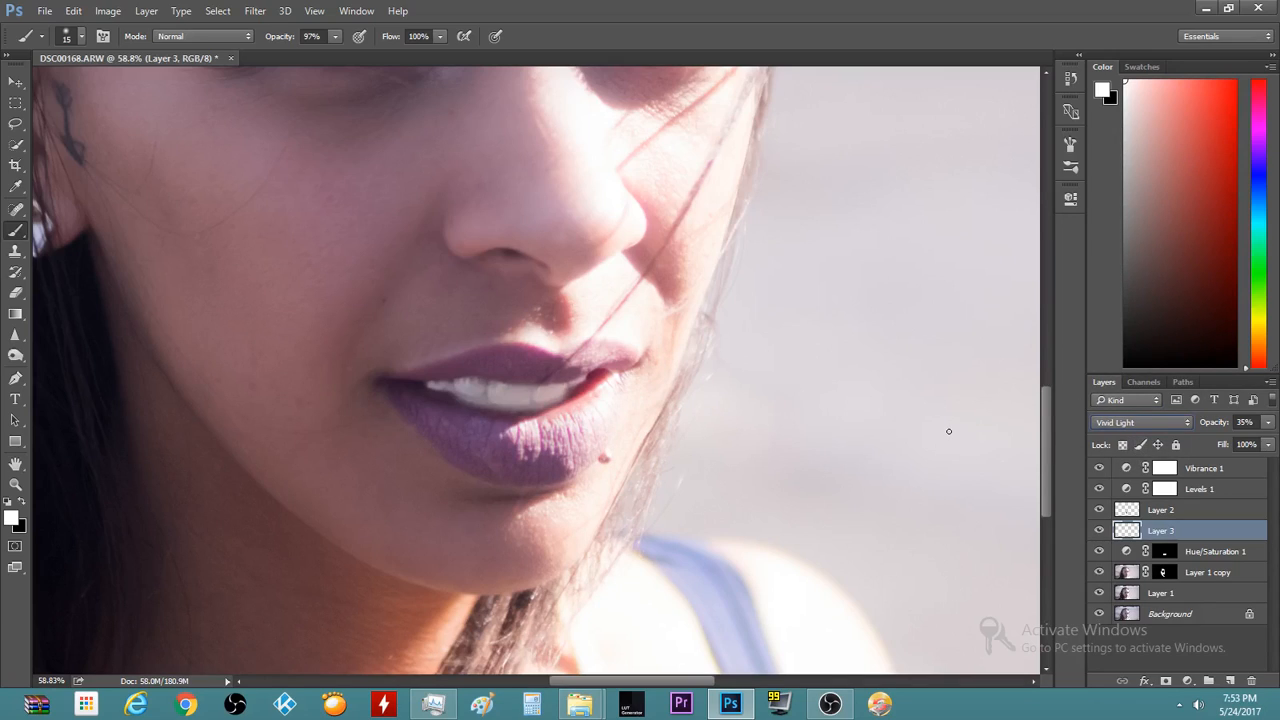
pyautogui.press('Up')
pyautogui.press('Up')
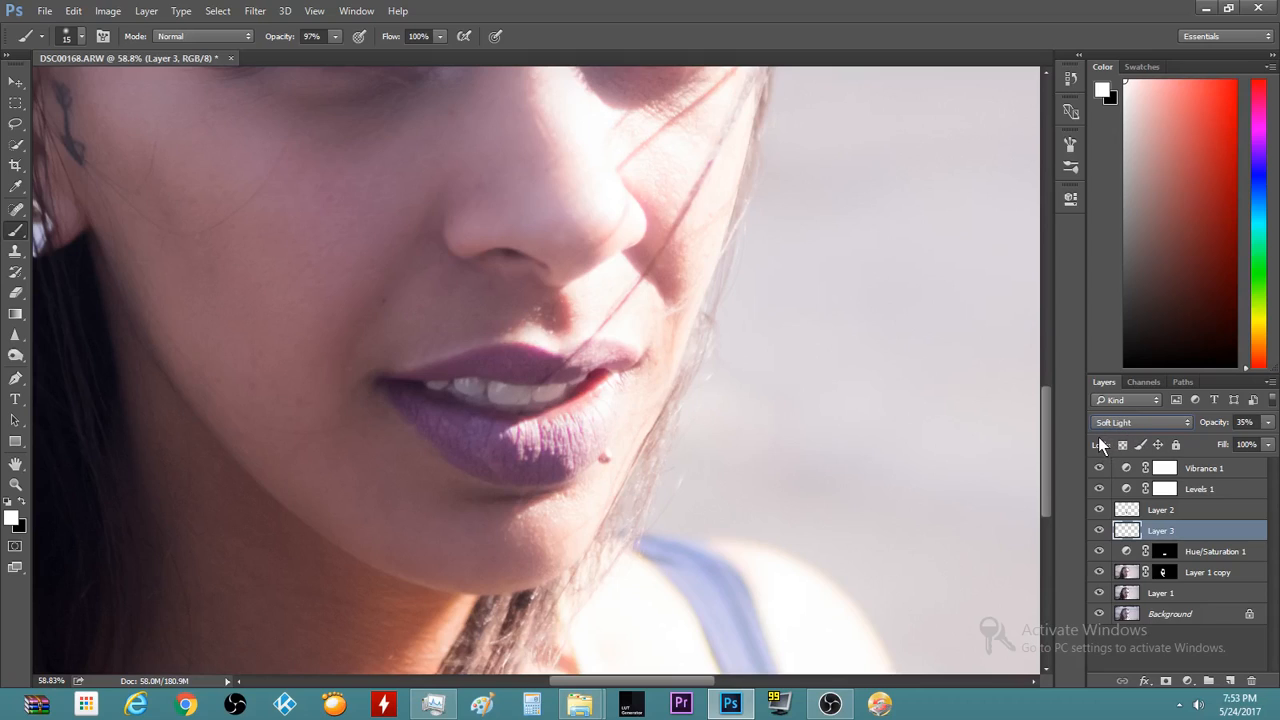
pyautogui.press('Up')
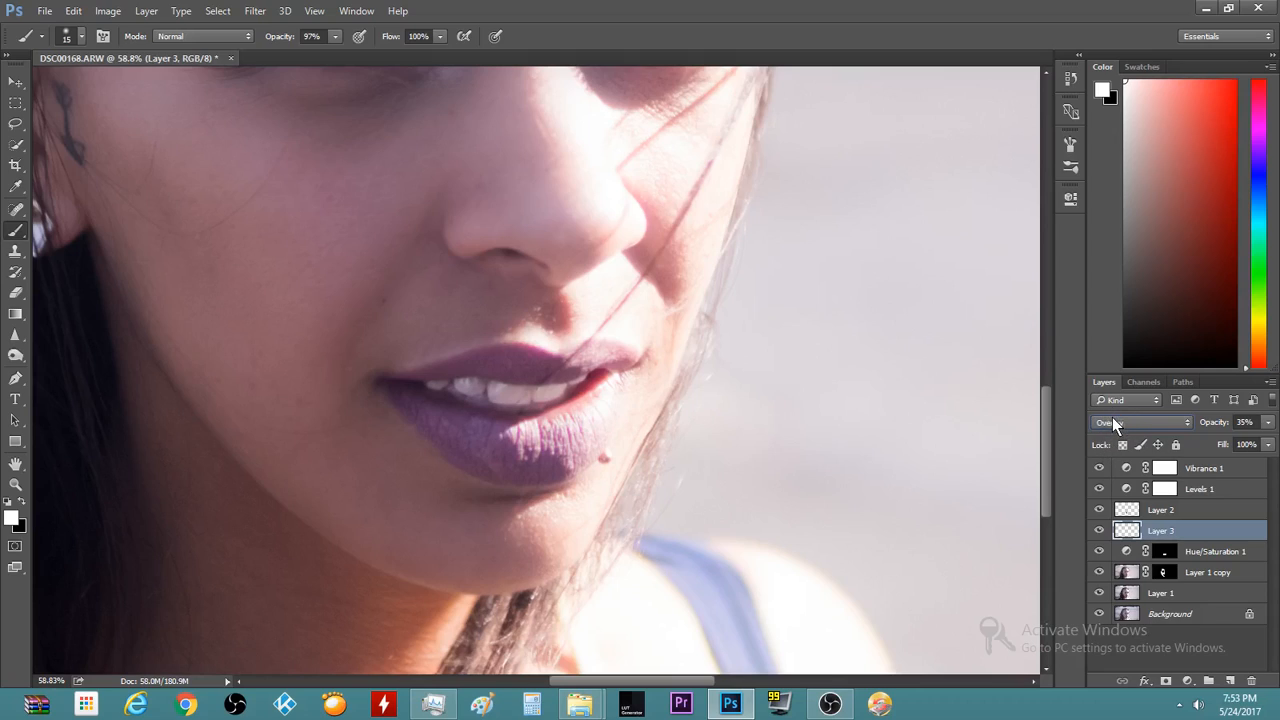
pyautogui.press('Down')
pyautogui.press('Down')
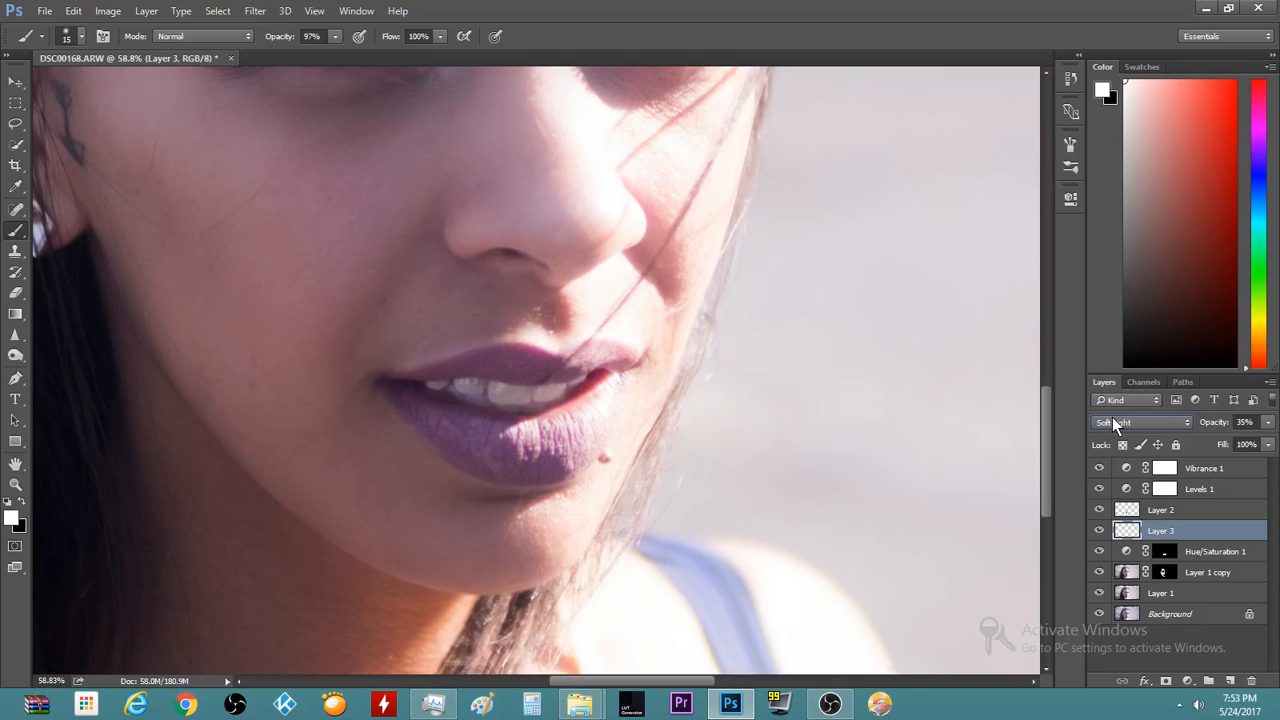
pyautogui.click(1267, 422)
pyautogui.moveTo(1215, 441); pyautogui.dragTo(1196, 445)
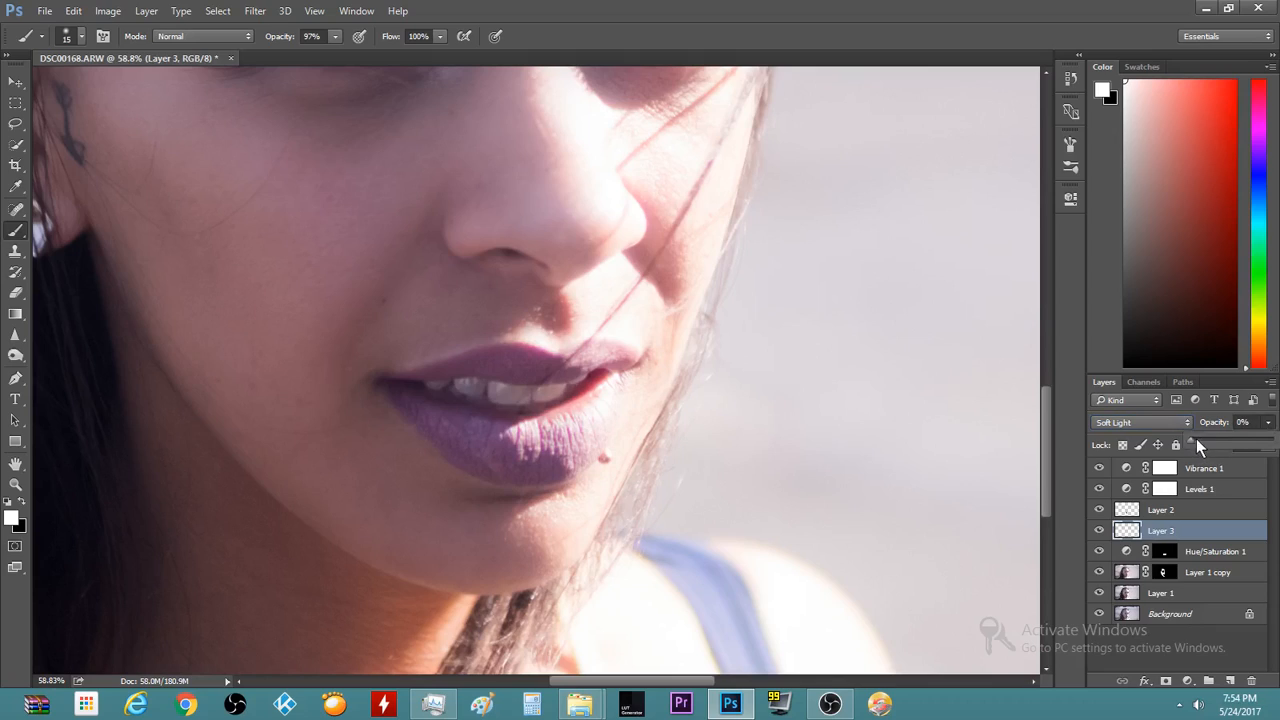
pyautogui.click(1201, 439)
pyautogui.click(1056, 452)
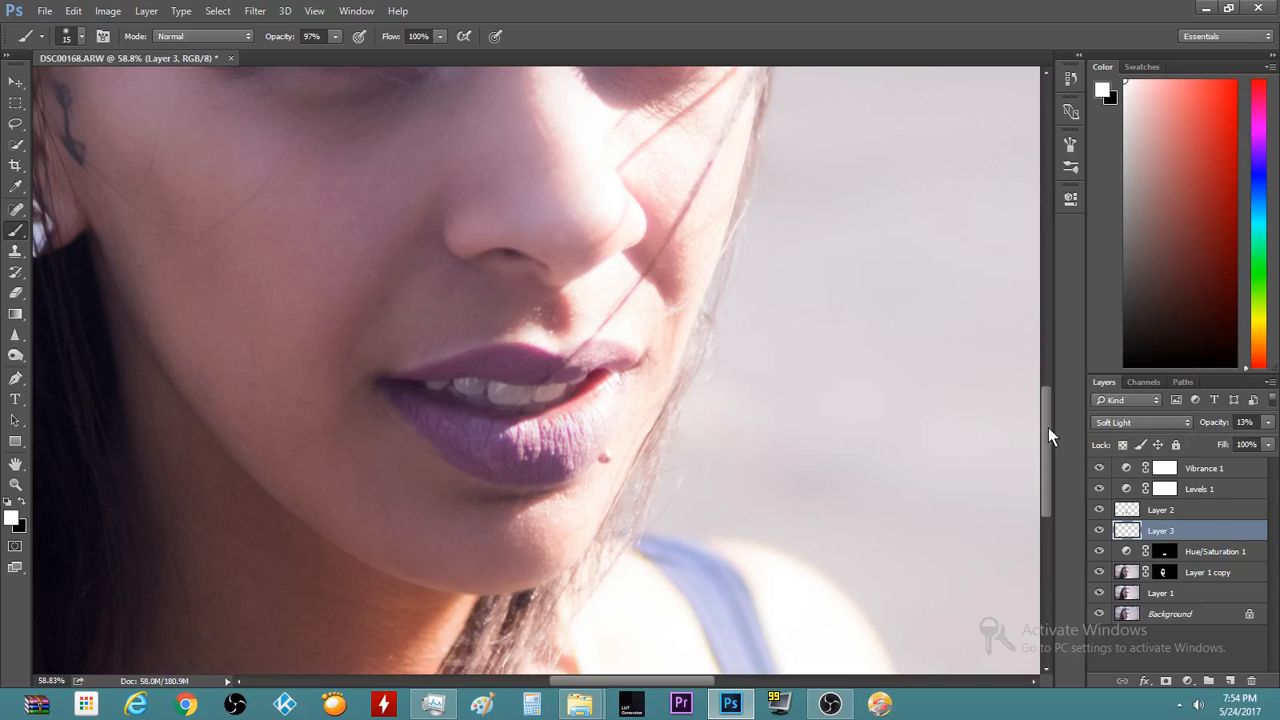
pyautogui.scroll(-5, 939, 427)
pyautogui.scroll(1, 939, 427)
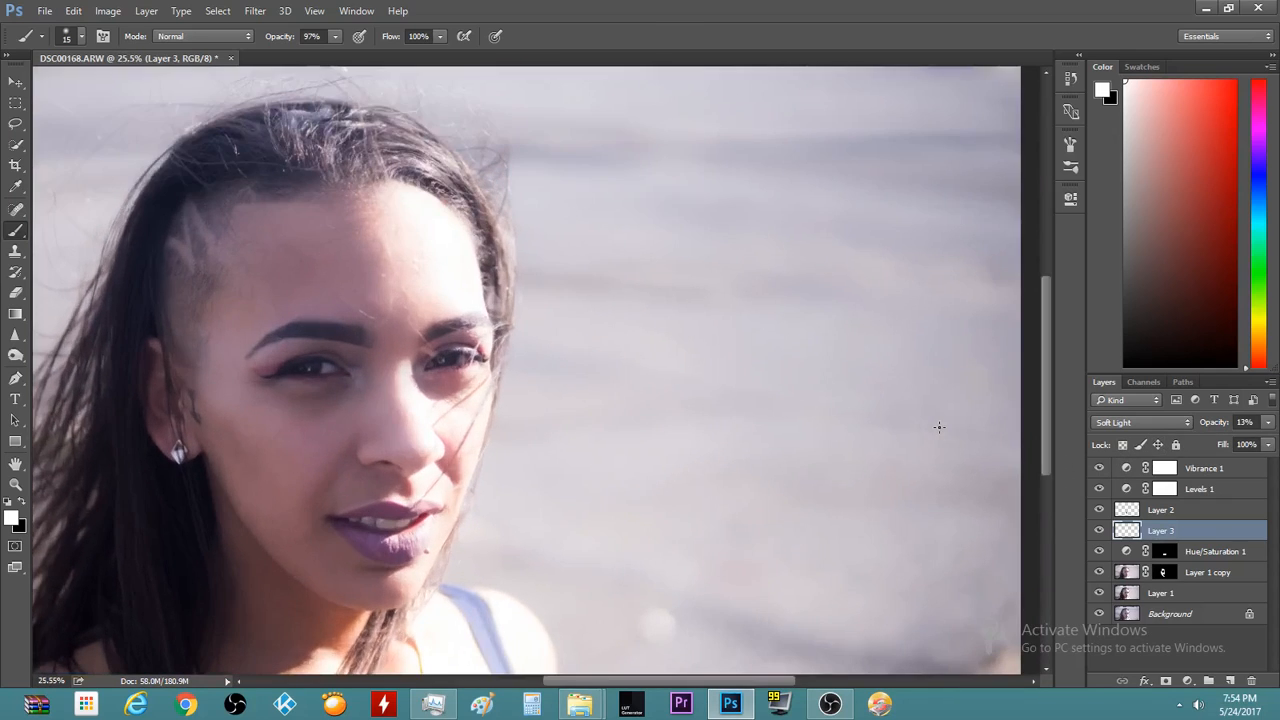
pyautogui.scroll(1, 880, 479)
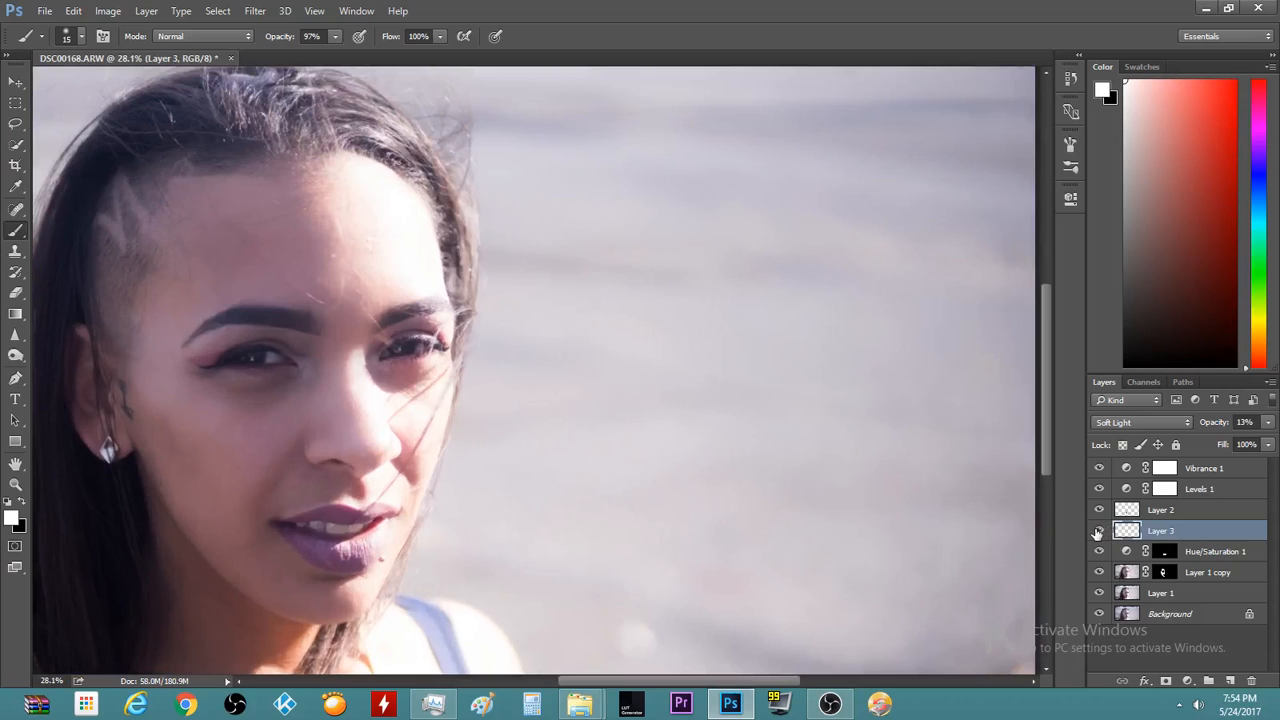
pyautogui.click(1098, 531)
pyautogui.click(1098, 531)
pyautogui.scroll(-4, 150, 583)
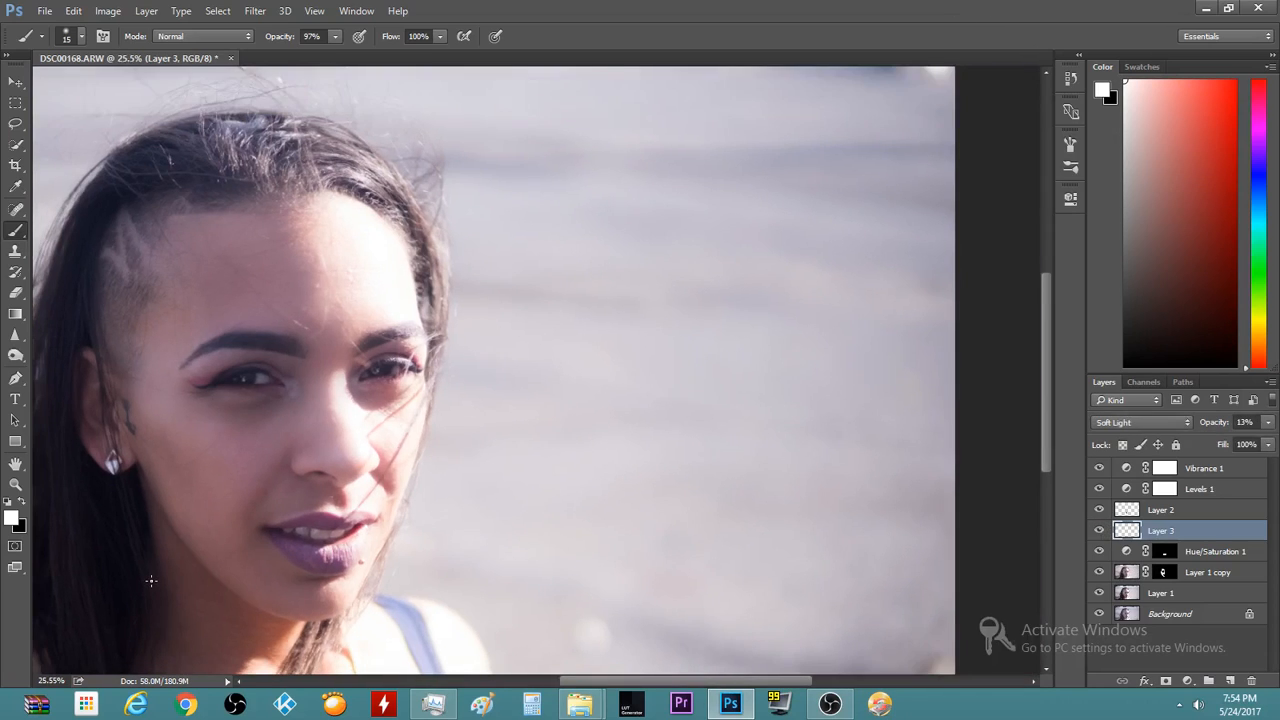
pyautogui.scroll(2, 180, 530)
pyautogui.scroll(4, 230, 460)
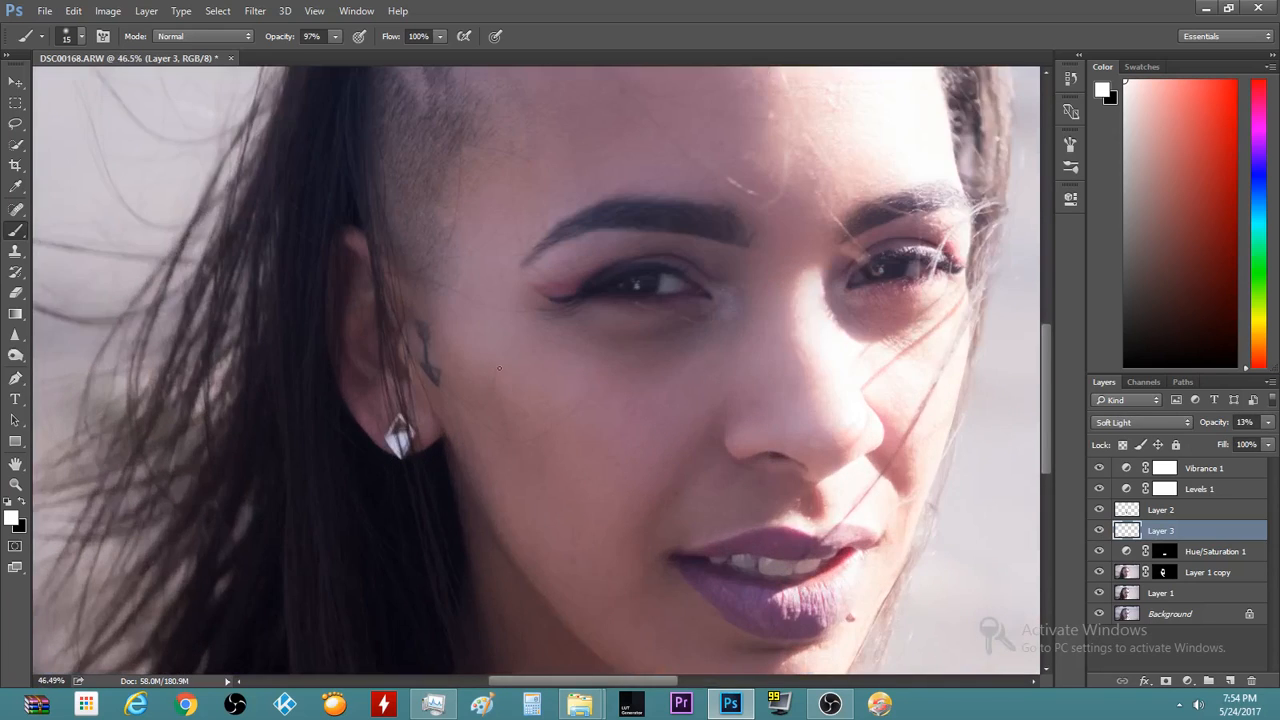
pyautogui.scroll(-2, 499, 369)
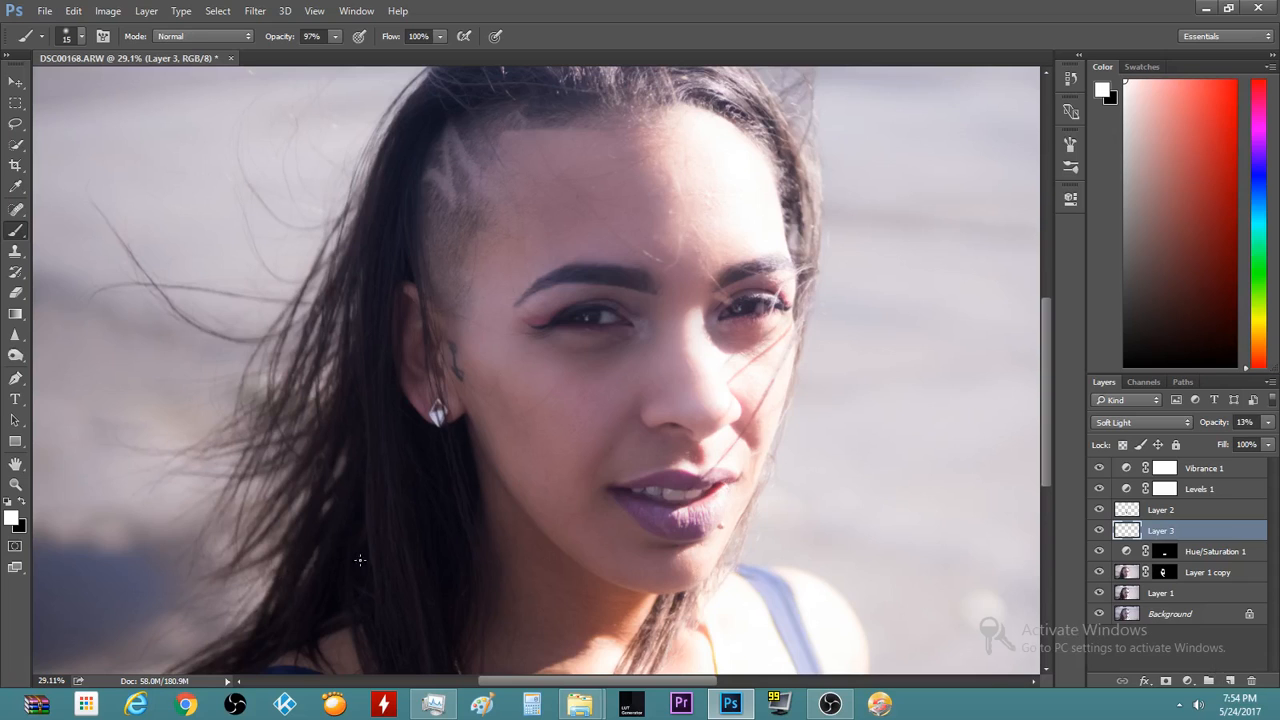
pyautogui.scroll(2, 638, 579)
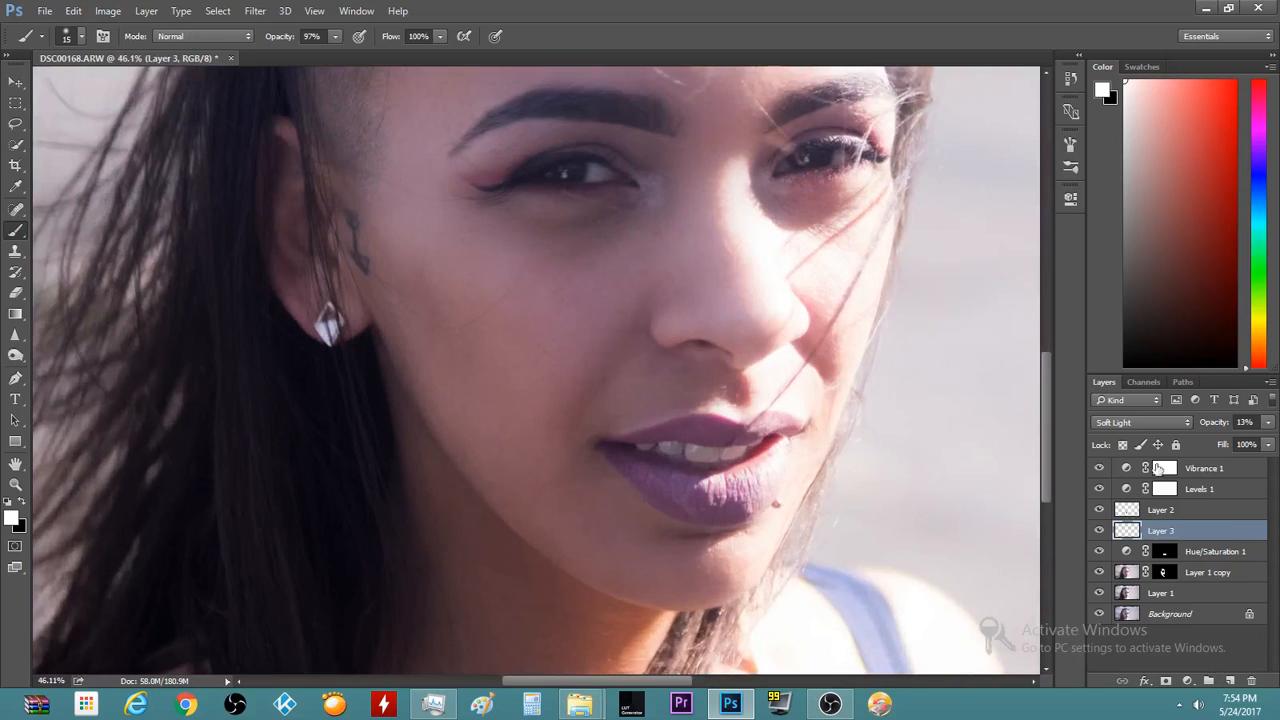
pyautogui.scroll(3, 576, 221)
pyautogui.scroll(-2, 576, 221)
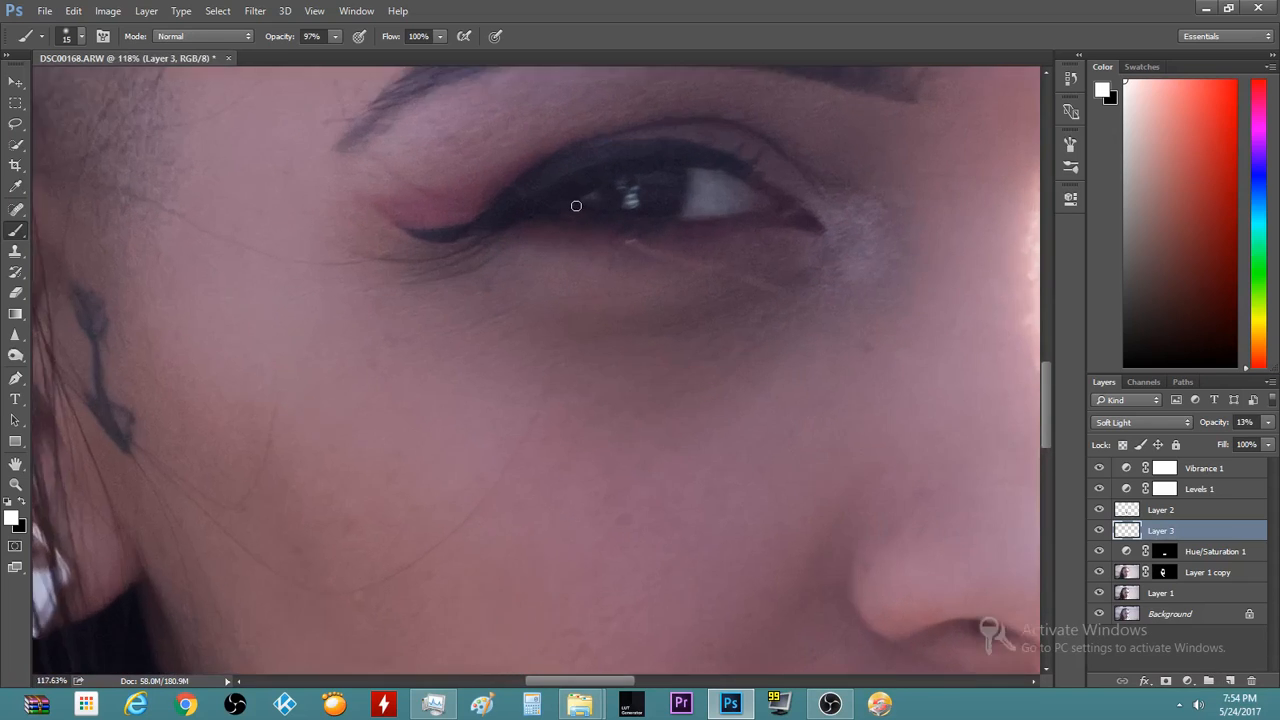
pyautogui.scroll(-2, 747, 326)
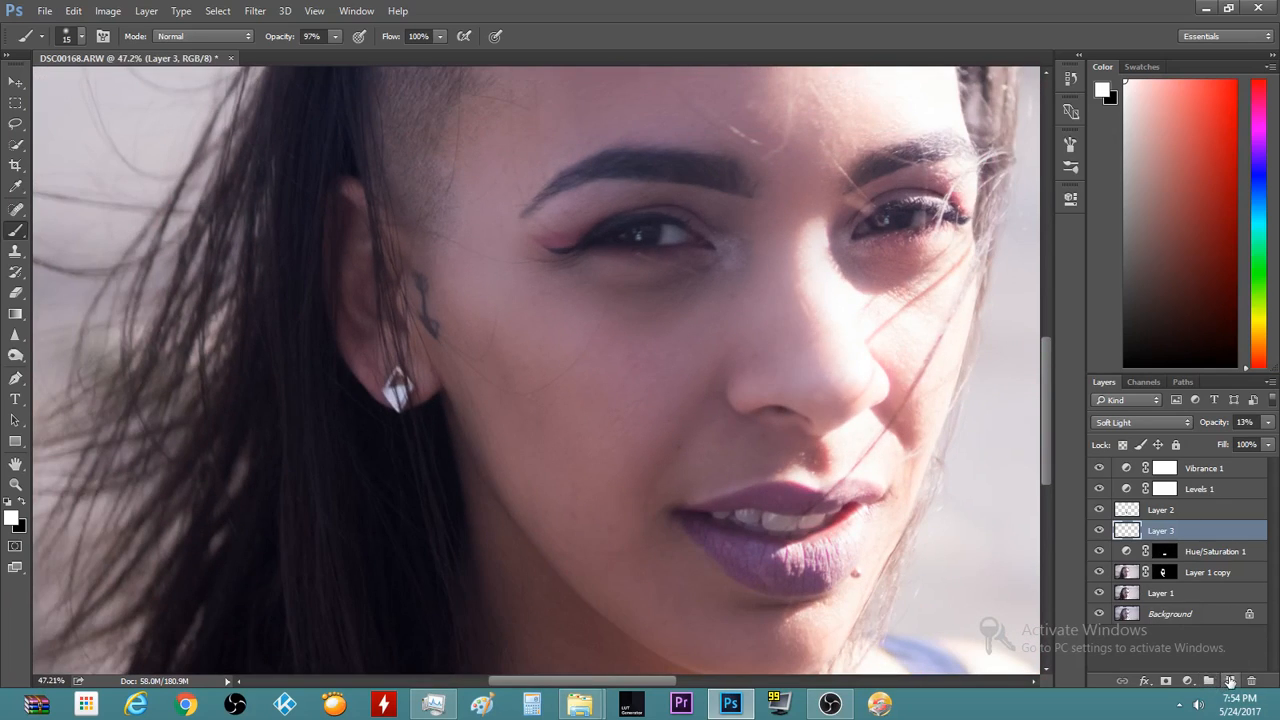
# Add a Curves layer above Layer 2 with a raised midpoint and an inverted black mask
pyautogui.click(1180, 514)
pyautogui.click(1188, 681)
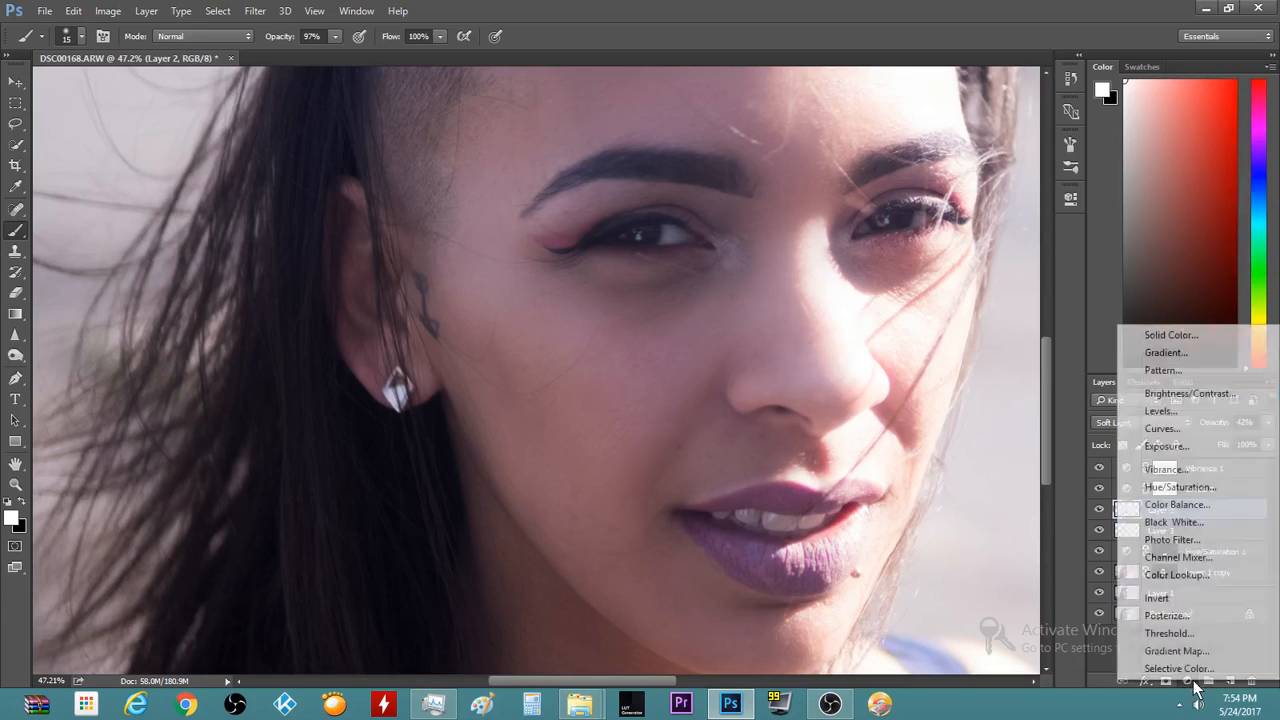
pyautogui.click(1167, 433)
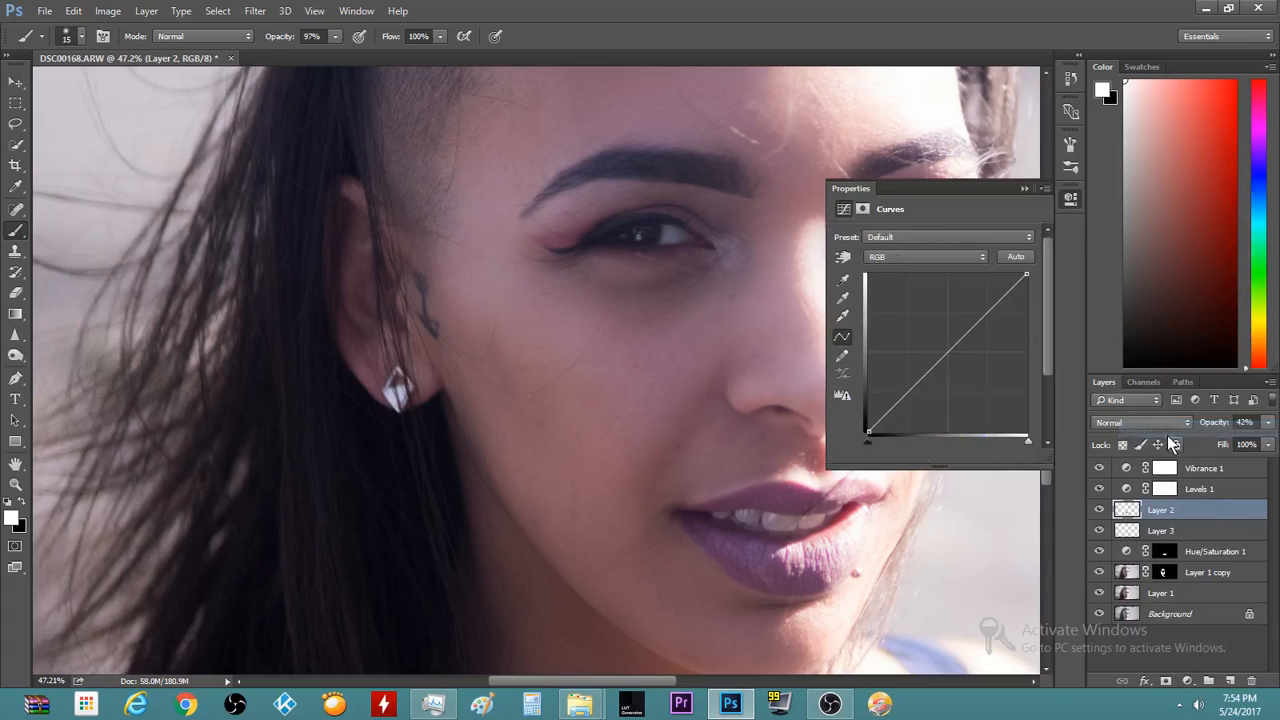
pyautogui.click(949, 349)
pyautogui.moveTo(949, 349); pyautogui.dragTo(945, 342)
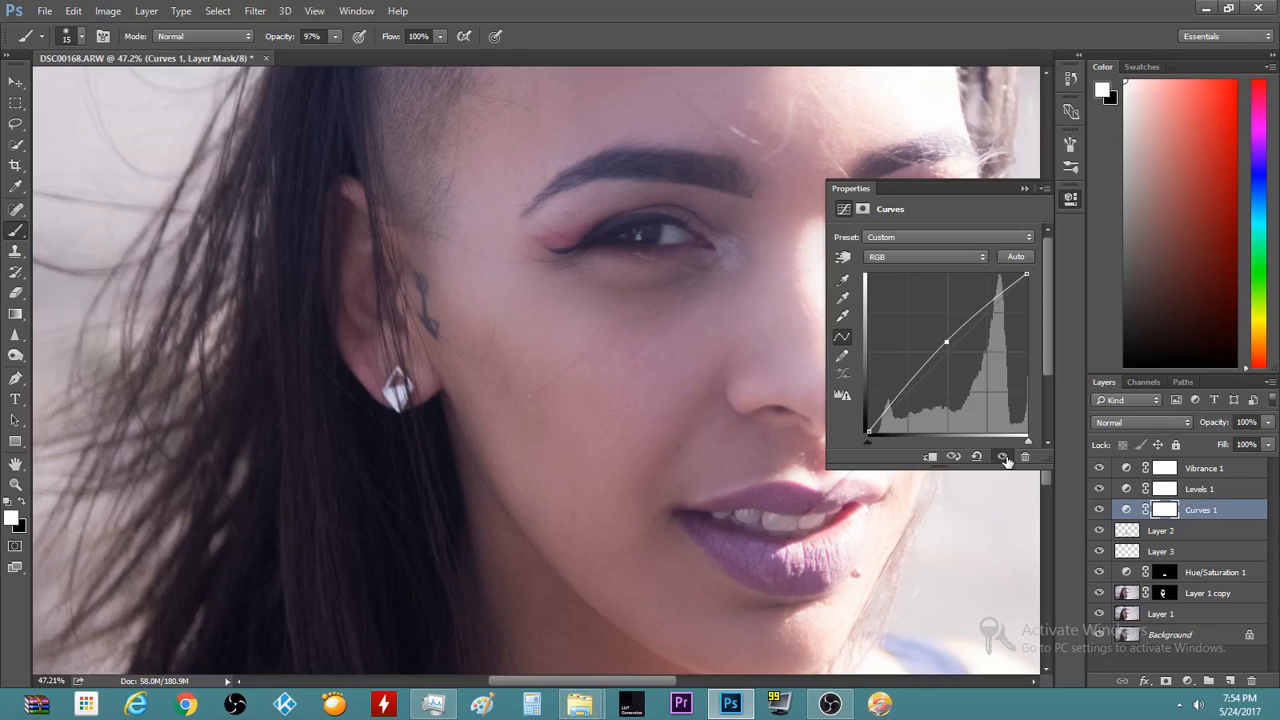
pyautogui.hotkey('ctrl', 'i')
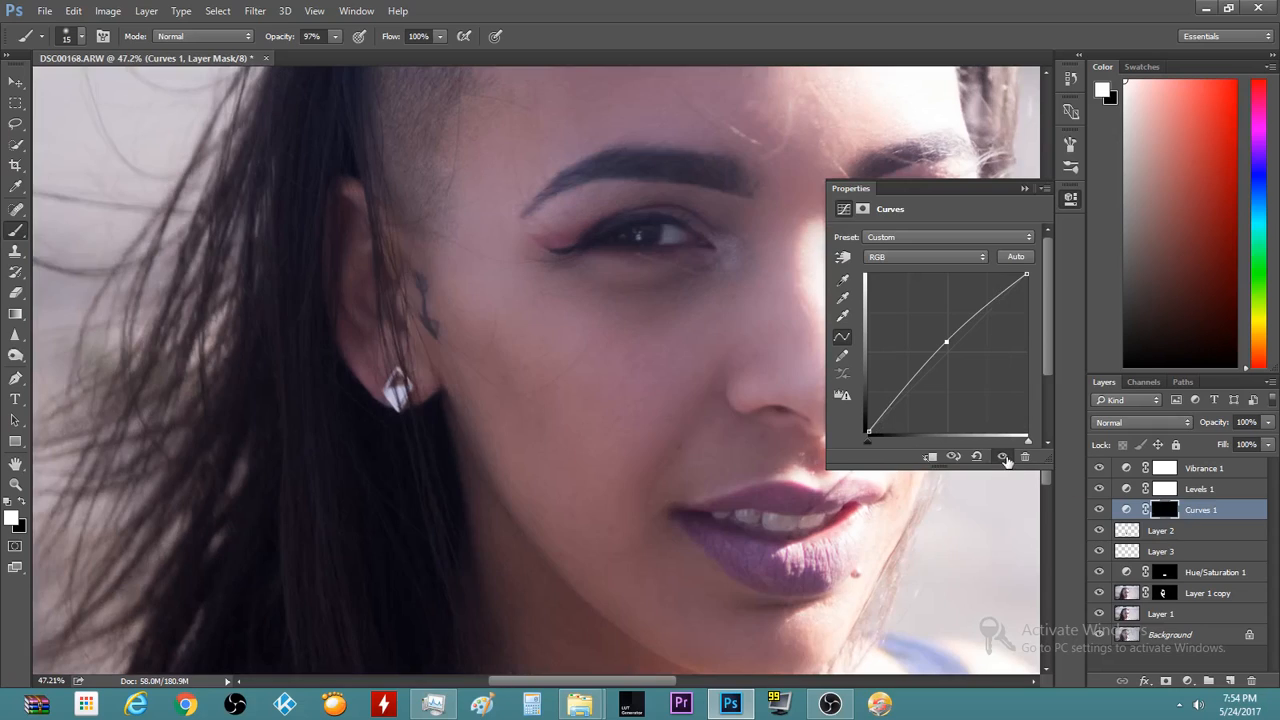
# Paint the Curves brightening back over both eyes and the lower lid with 70–45 px brushes
pyautogui.click(1024, 188)
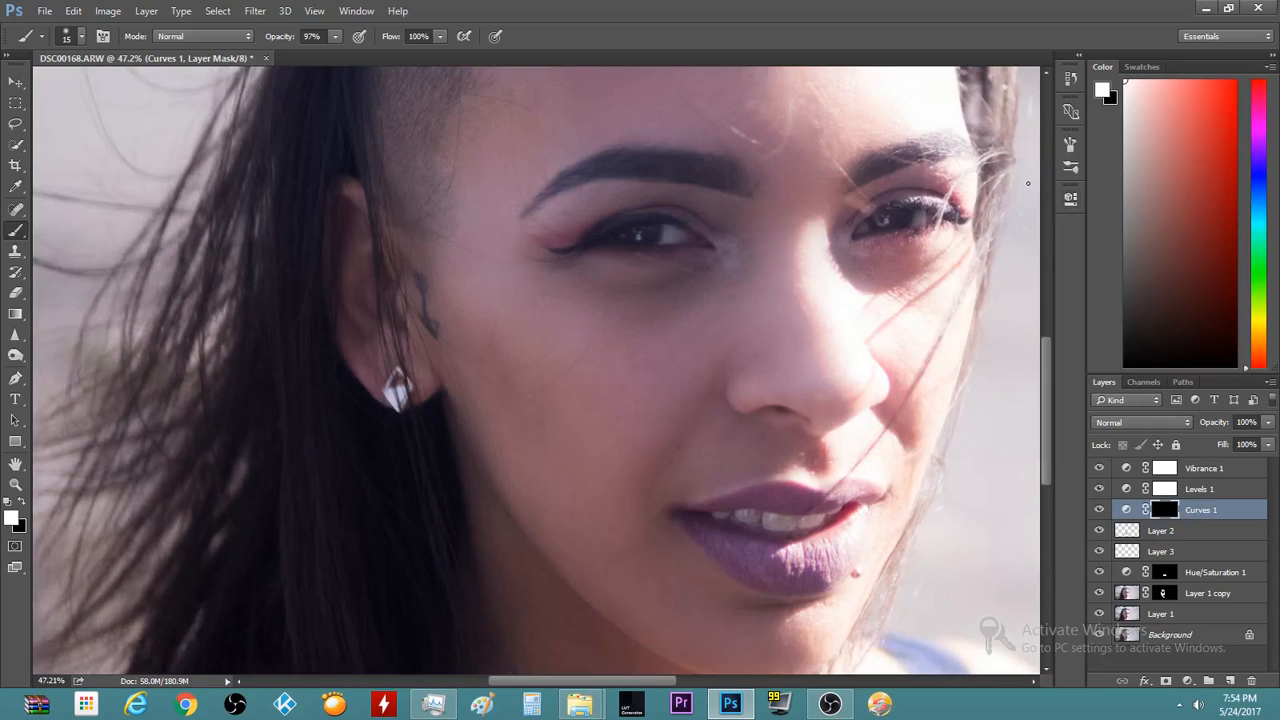
pyautogui.scroll(3, 685, 231)
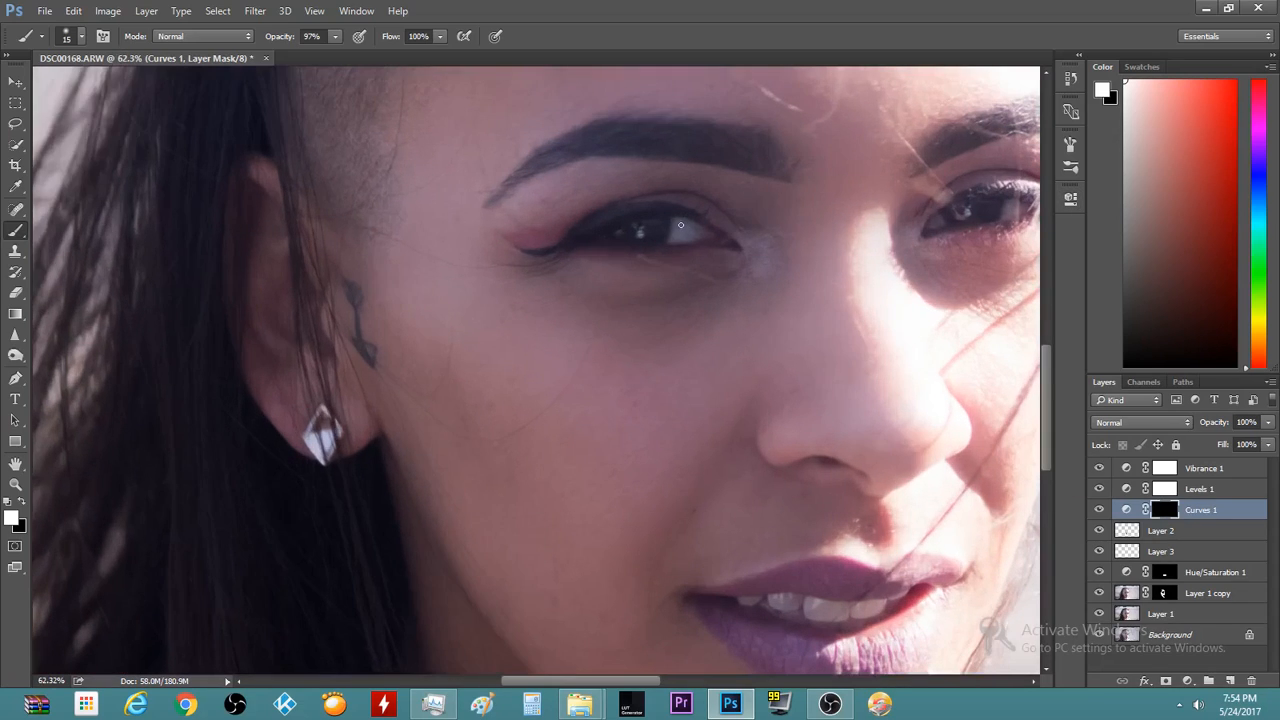
pyautogui.press(']')
pyautogui.press(']')
pyautogui.press(']')
pyautogui.press(']')
pyautogui.press(']')
pyautogui.press(']')
pyautogui.press(']')
pyautogui.press(']')
pyautogui.press(']')
pyautogui.moveTo(680, 231); pyautogui.dragTo(699, 236)
pyautogui.scroll(-3, 863, 266)
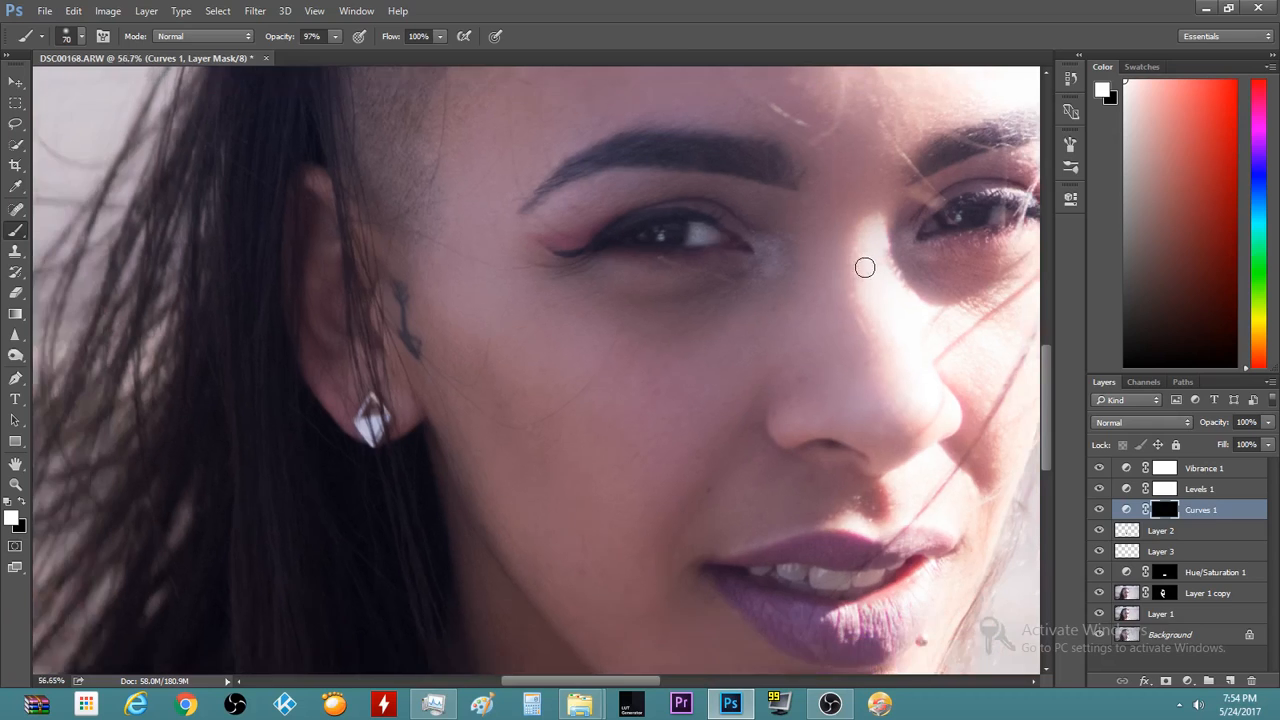
pyautogui.scroll(3, 744, 240)
pyautogui.scroll(2, 744, 240)
pyautogui.press('[')
pyautogui.press('[')
pyautogui.scroll(-5, 945, 325)
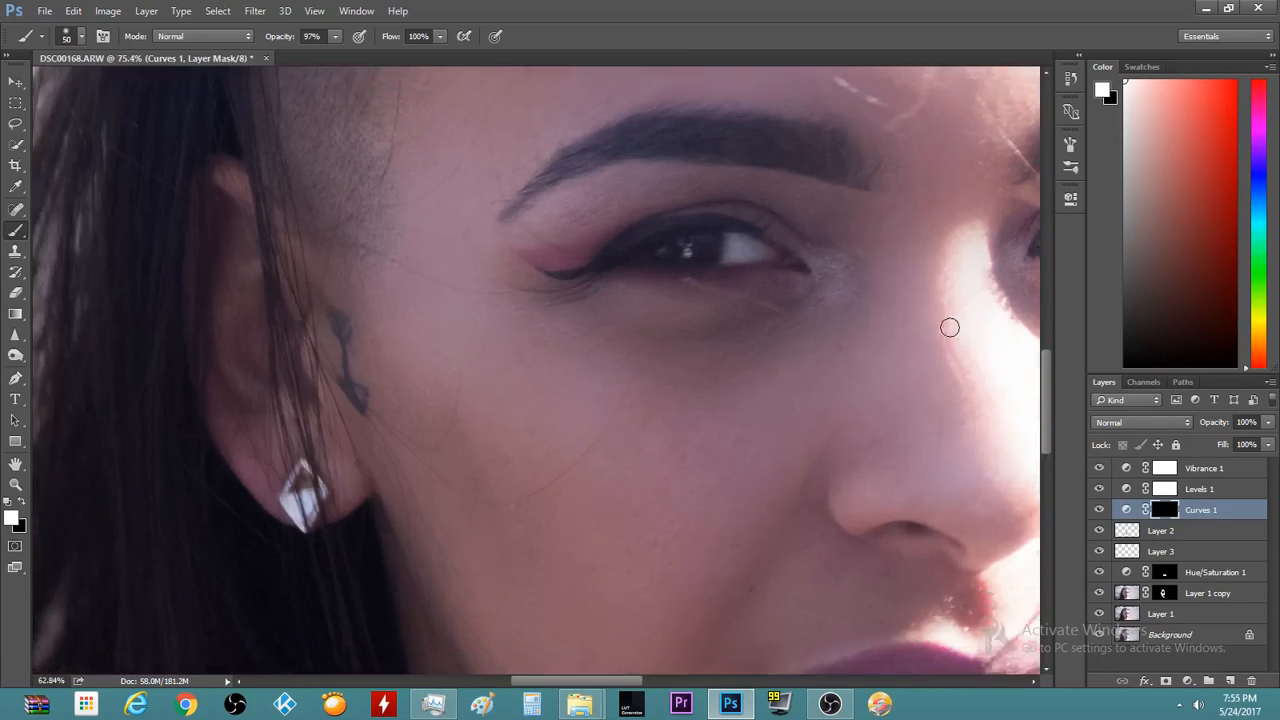
pyautogui.scroll(-2, 919, 321)
pyautogui.scroll(3, 734, 331)
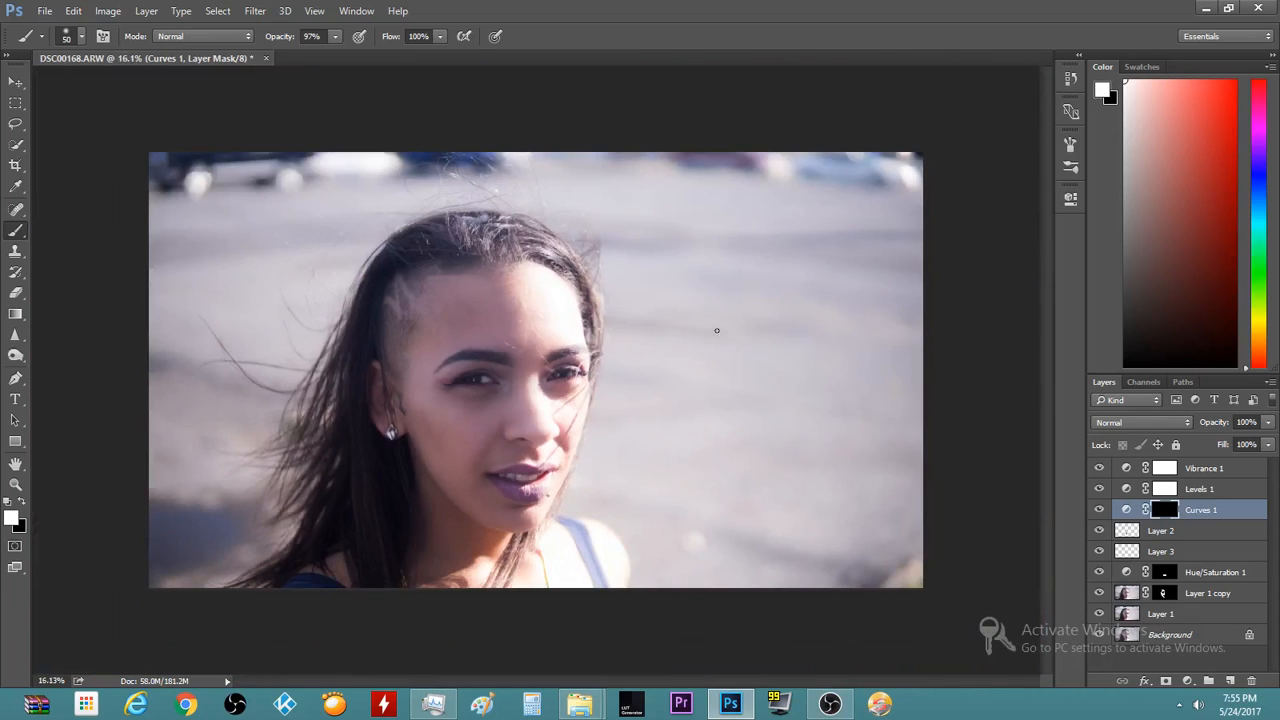
pyautogui.scroll(5, 530, 408)
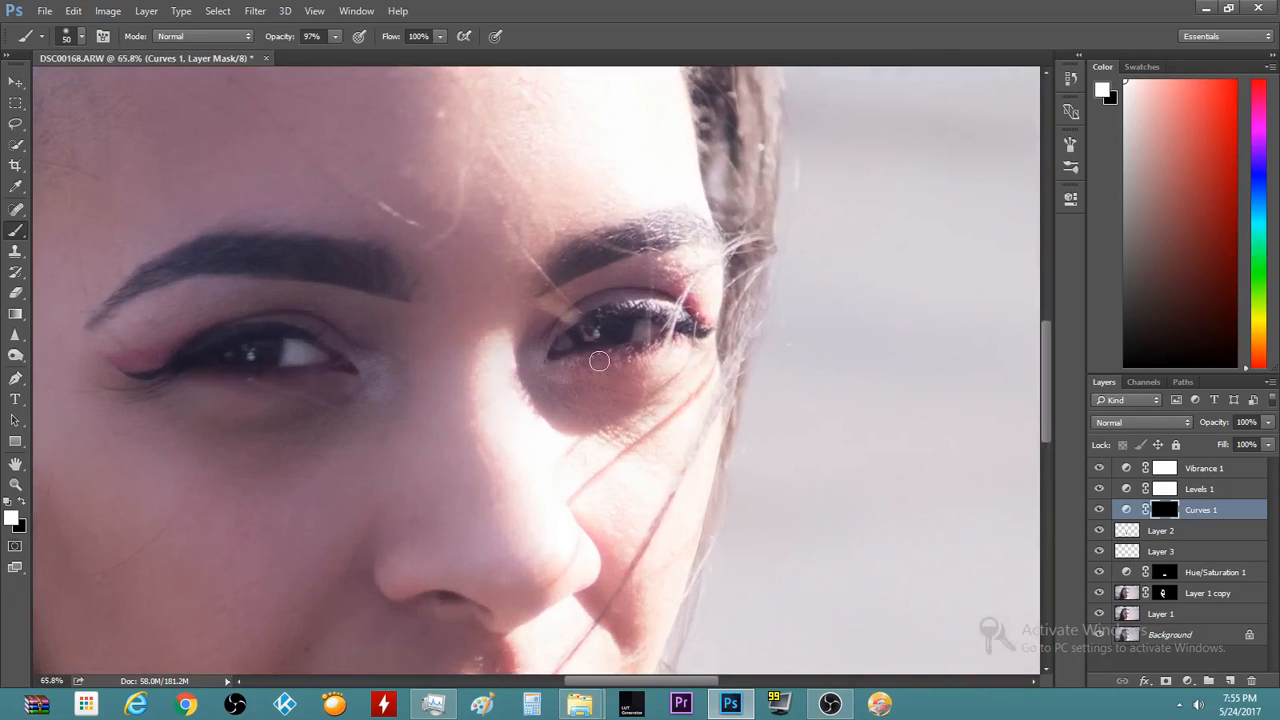
pyautogui.scroll(3, 655, 330)
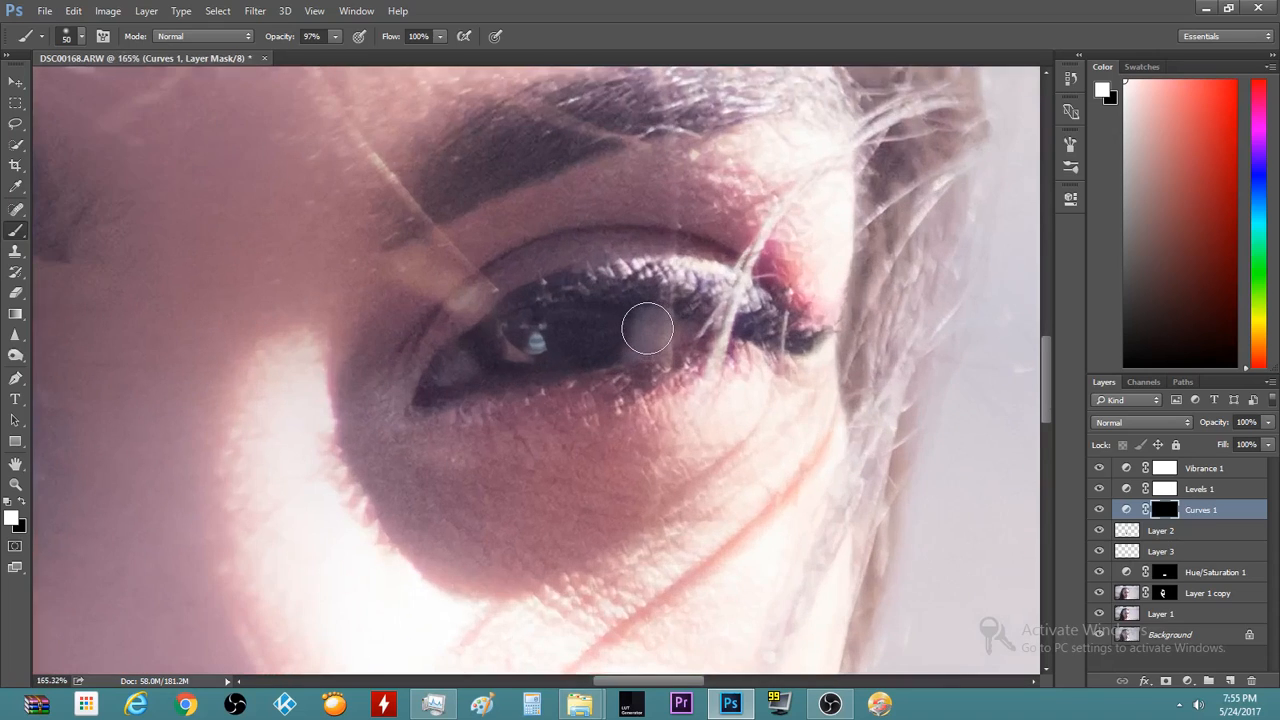
pyautogui.moveTo(666, 330); pyautogui.dragTo(640, 342)
pyautogui.press('[')
pyautogui.moveTo(455, 385)
pyautogui.mouseDown()
pyautogui.moveTo(457, 366)
pyautogui.moveTo(440, 377)
pyautogui.moveTo(486, 372)
pyautogui.mouseUp()
# Reduce the Curves 1 layer opacity to 18%
pyautogui.scroll(-8, 486, 372)
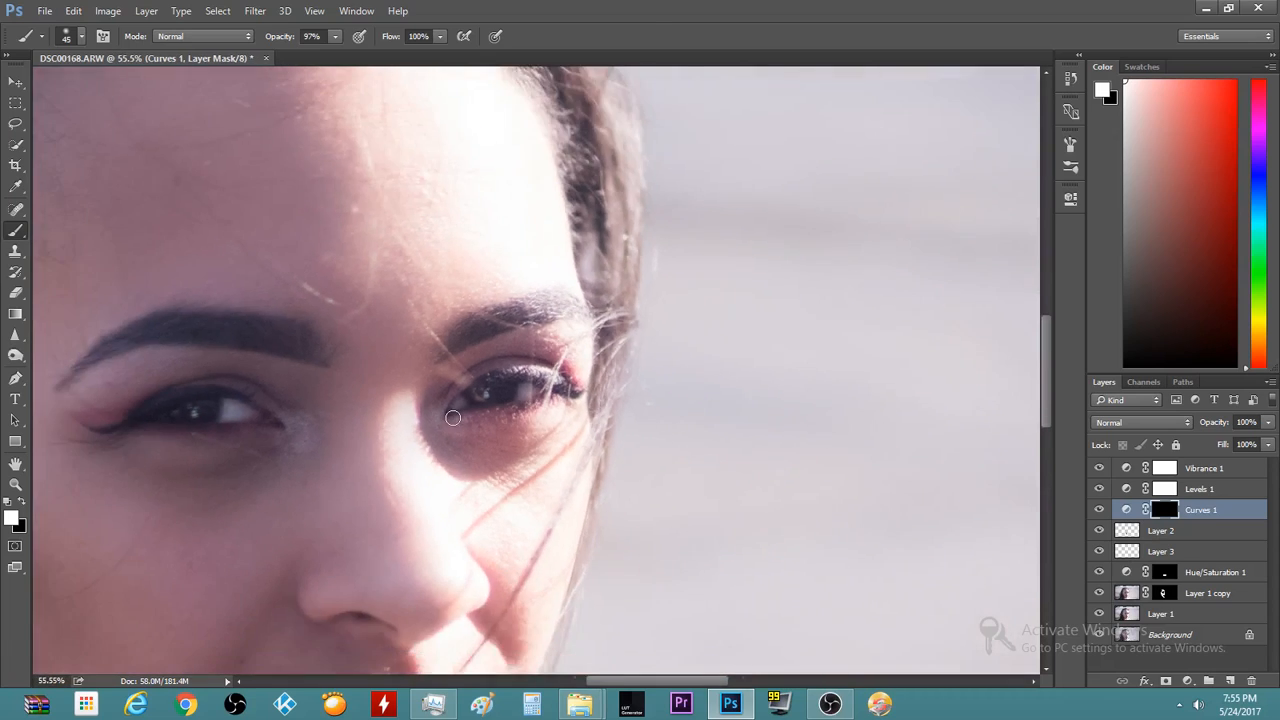
pyautogui.scroll(-1, 452, 418)
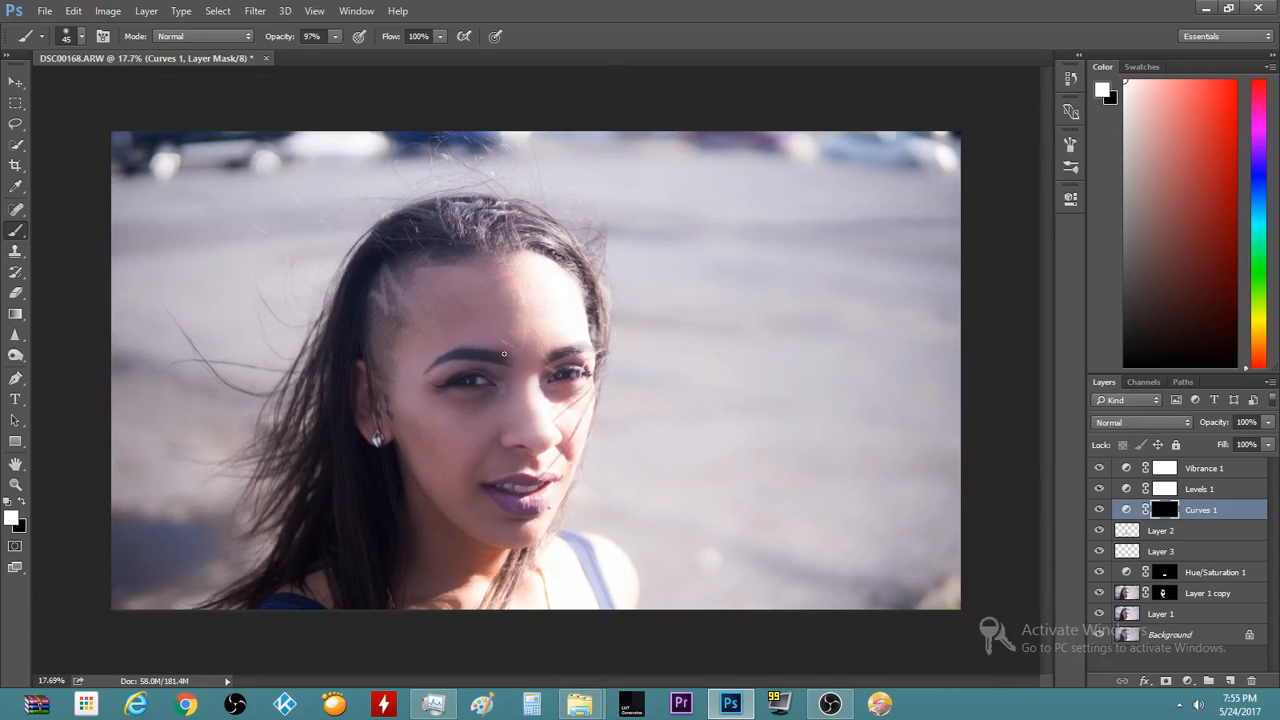
pyautogui.scroll(2, 504, 354)
pyautogui.scroll(1, 873, 523)
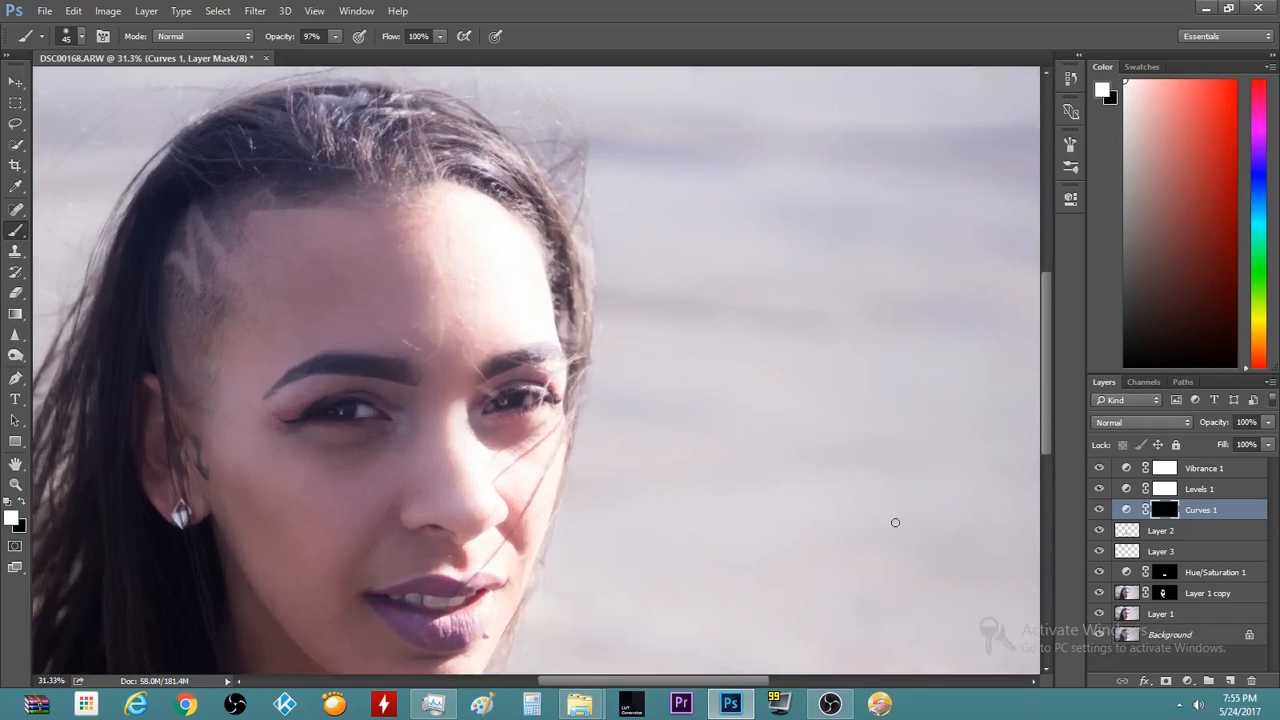
pyautogui.click(1268, 422)
pyautogui.click(1204, 431)
pyautogui.click(1240, 422)
pyautogui.click(1267, 423)
pyautogui.moveTo(1201, 447)
pyautogui.mouseDown()
pyautogui.moveTo(1167, 450)
pyautogui.moveTo(1198, 441)
pyautogui.mouseUp()
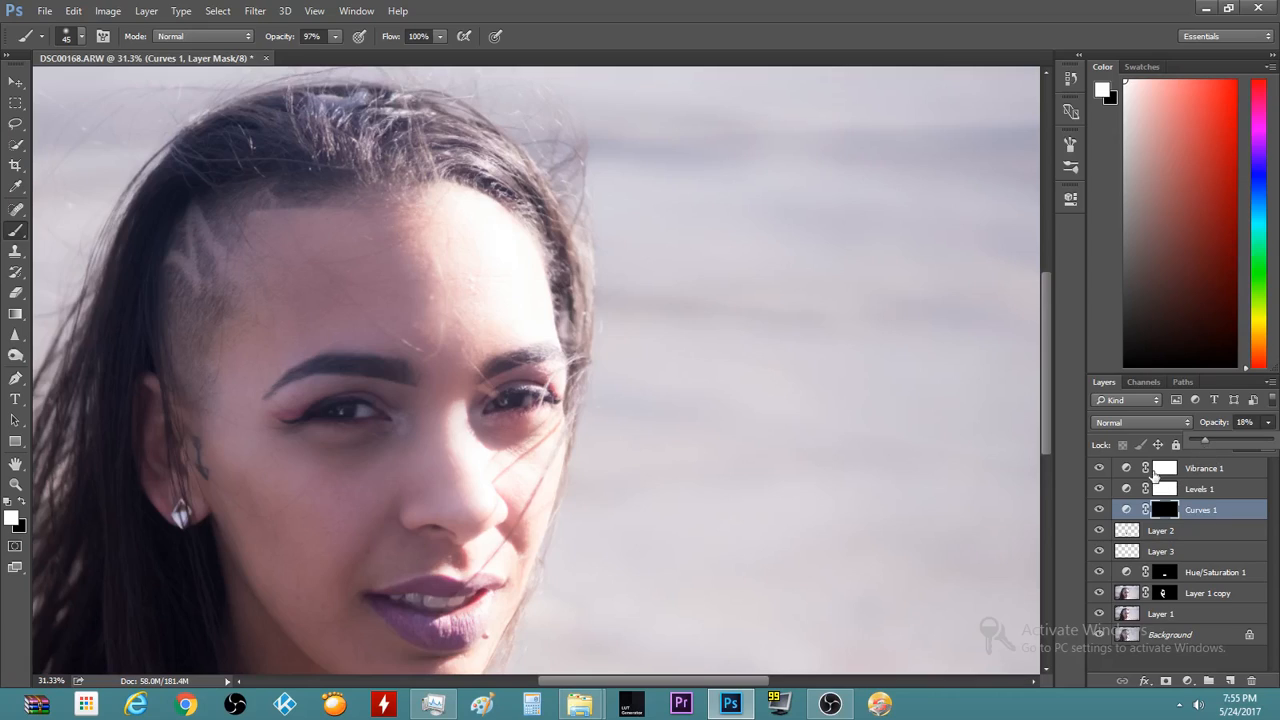
# Set Curves 1 to 28% opacity and toggle it off and on to compare the eyes
pyautogui.click(1098, 510)
pyautogui.click(1098, 510)
pyautogui.click(1098, 510)
pyautogui.click(1098, 510)
pyautogui.click(1098, 510)
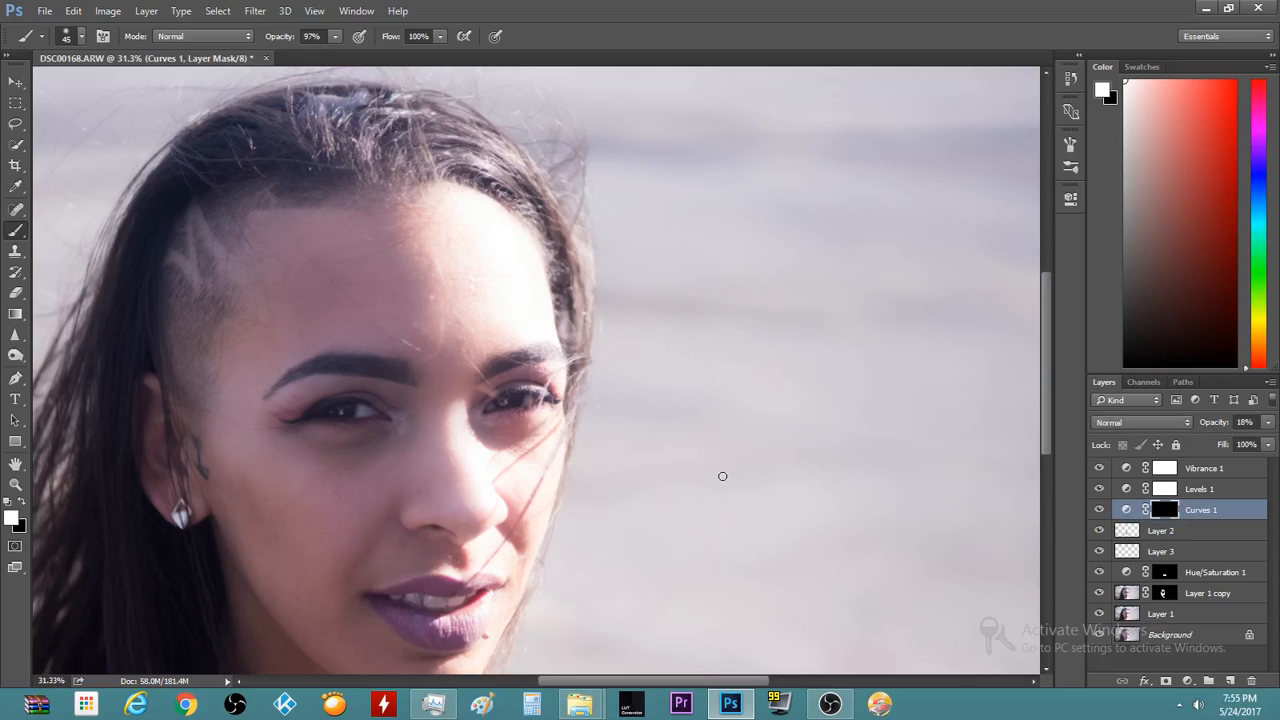
pyautogui.scroll(-4, 306, 341)
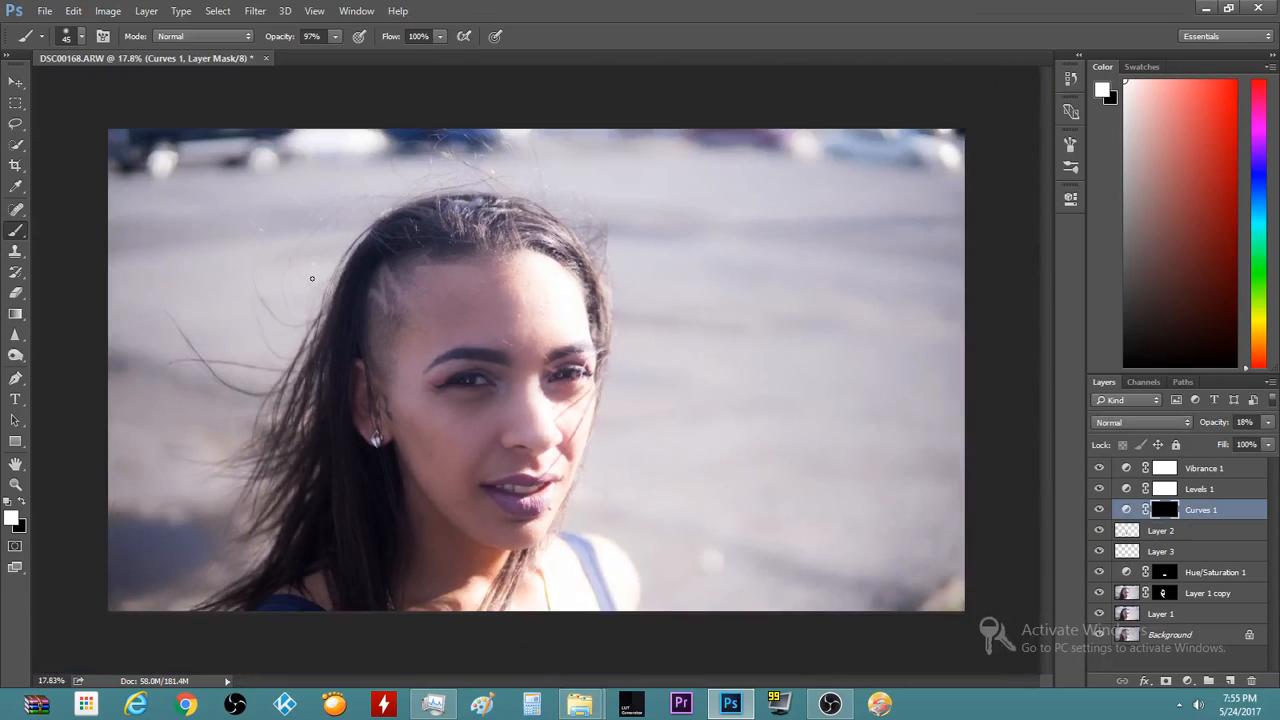
pyautogui.scroll(2, 306, 341)
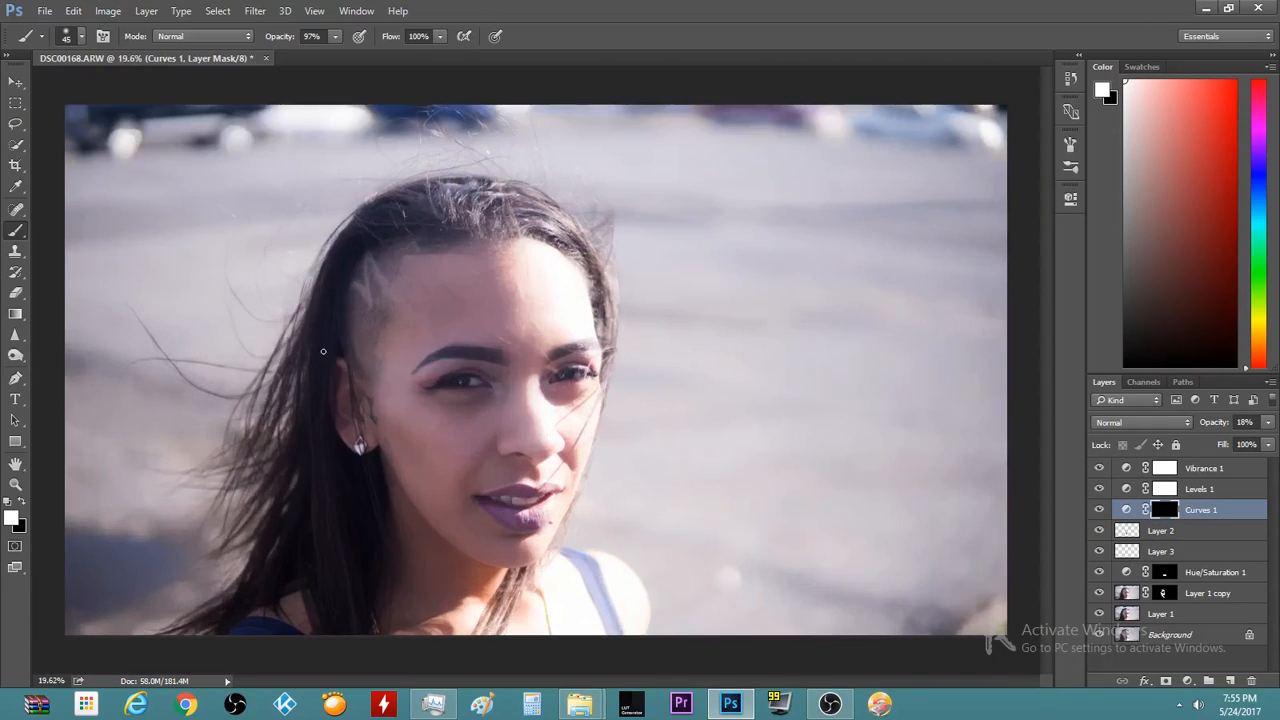
pyautogui.click(1099, 510)
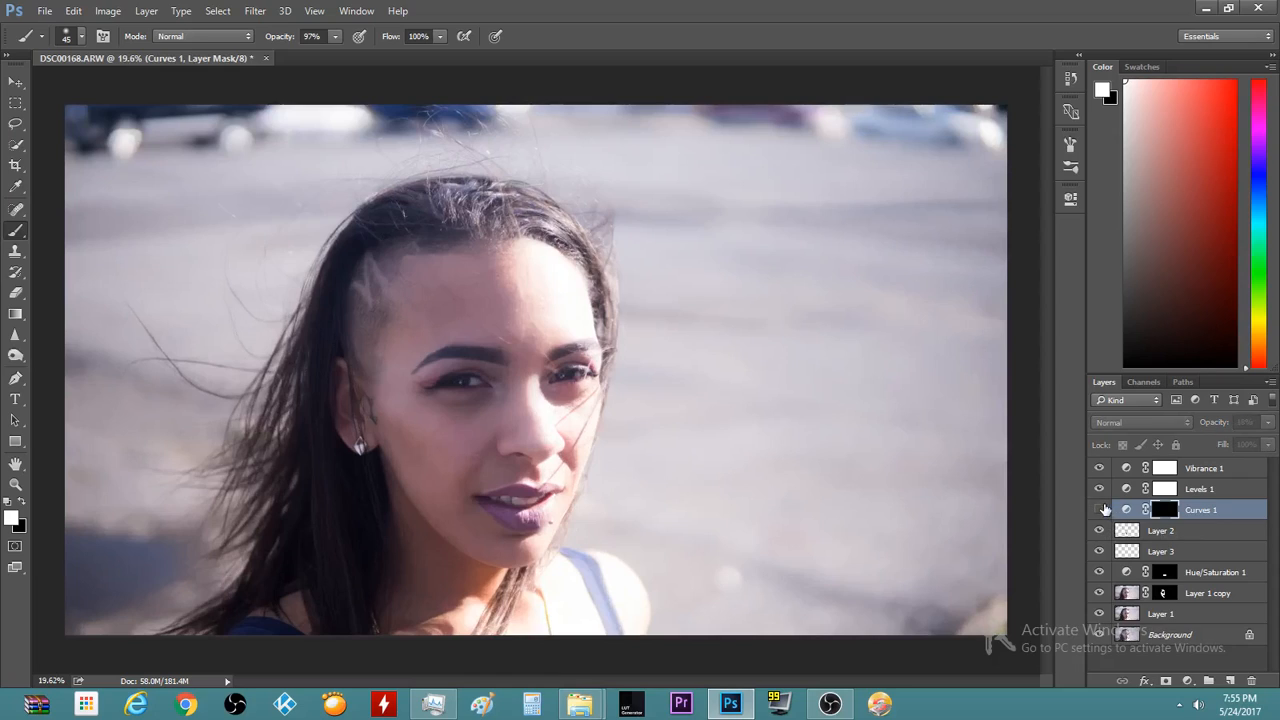
pyautogui.click(1103, 509)
pyautogui.click(1103, 509)
pyautogui.click(1264, 423)
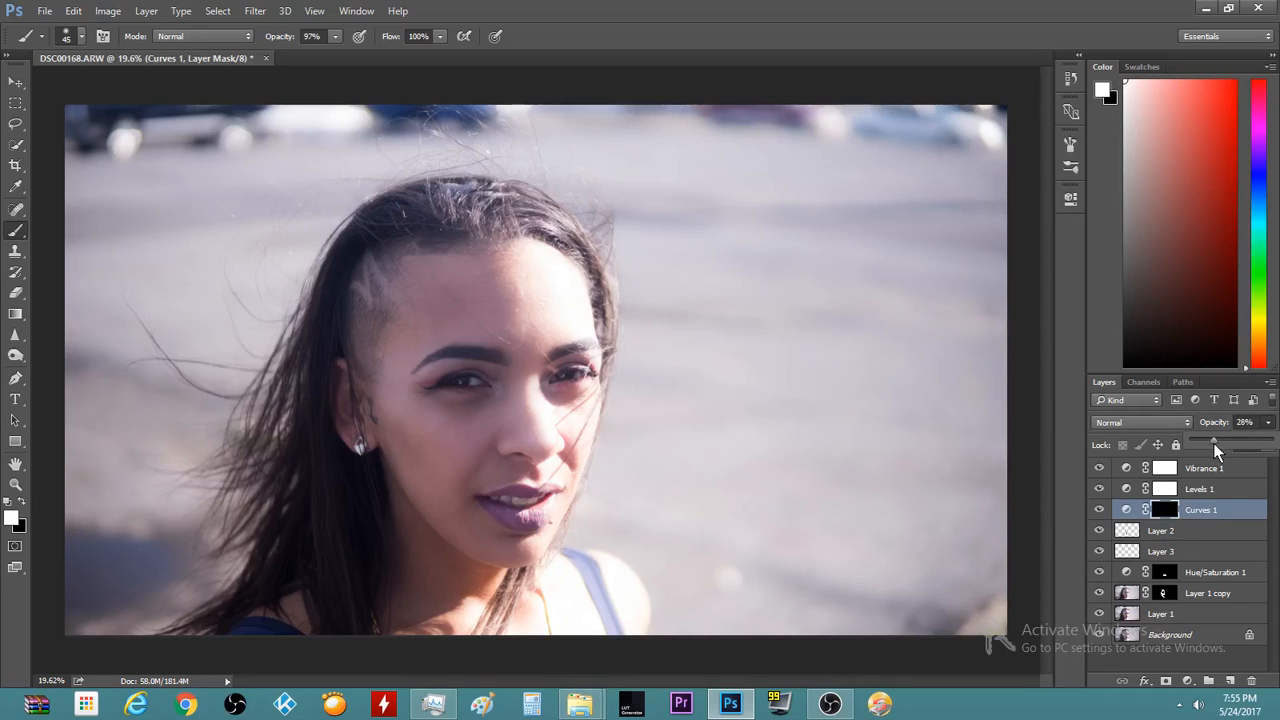
# Compare the face with and without the Curves brightening while zooming in and out
pyautogui.click(1099, 510)
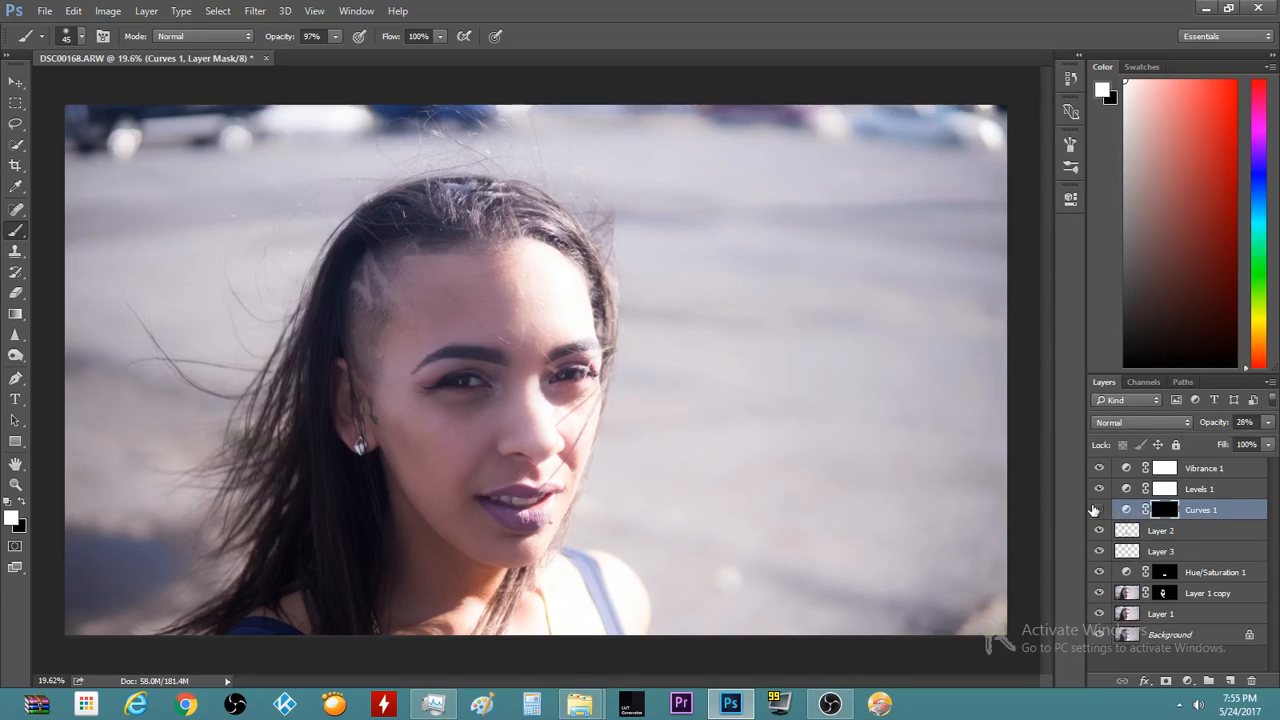
pyautogui.click(1099, 510)
pyautogui.scroll(5, 230, 378)
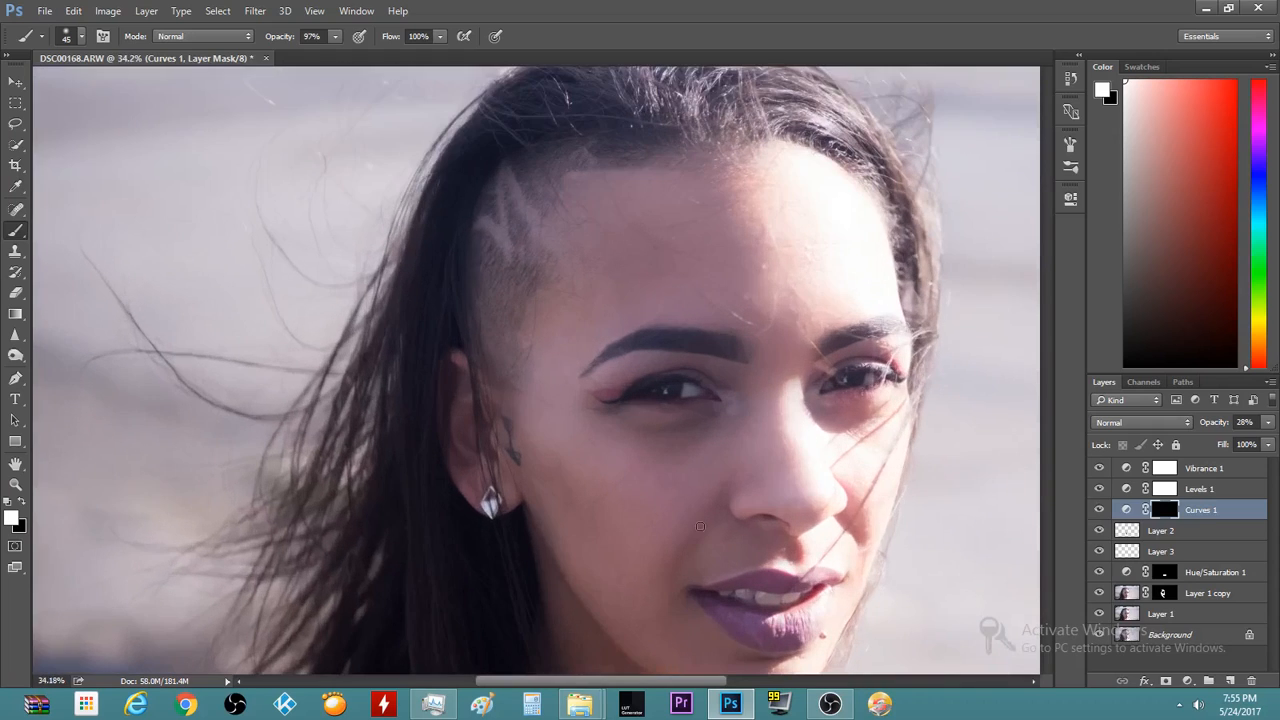
pyautogui.scroll(4, 434, 380)
pyautogui.scroll(4, 463, 354)
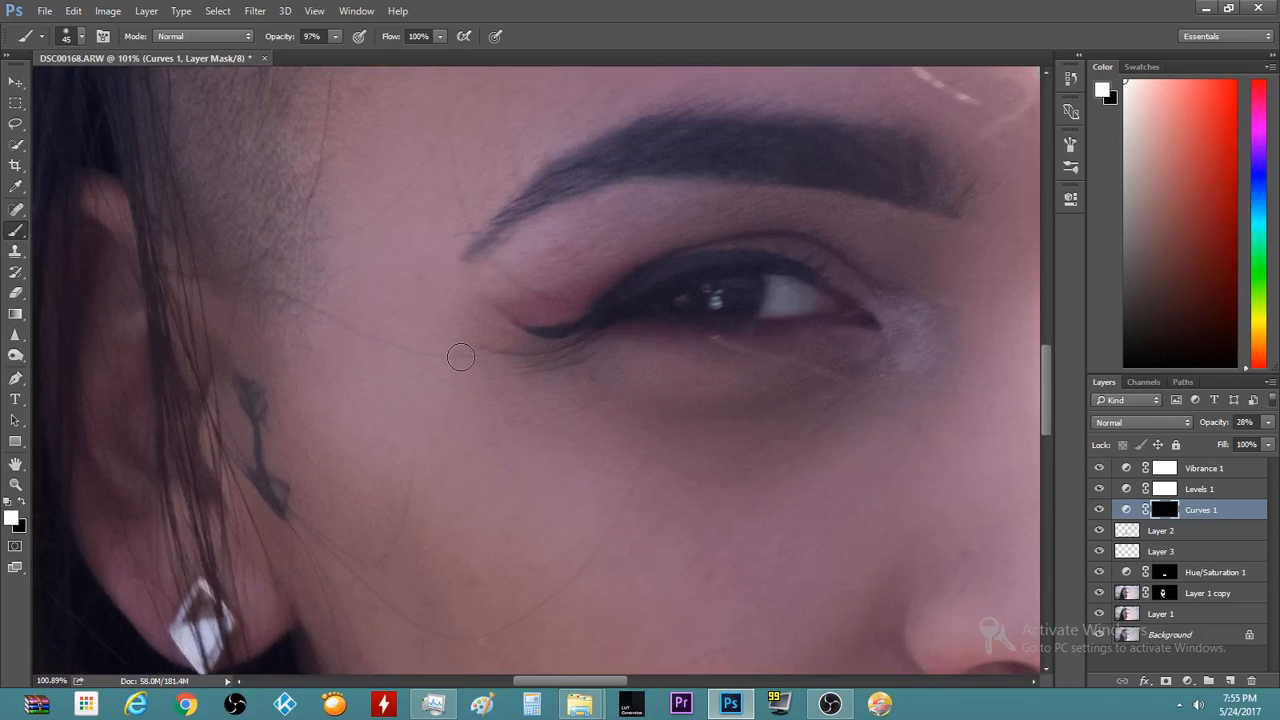
pyautogui.scroll(-8, 460, 357)
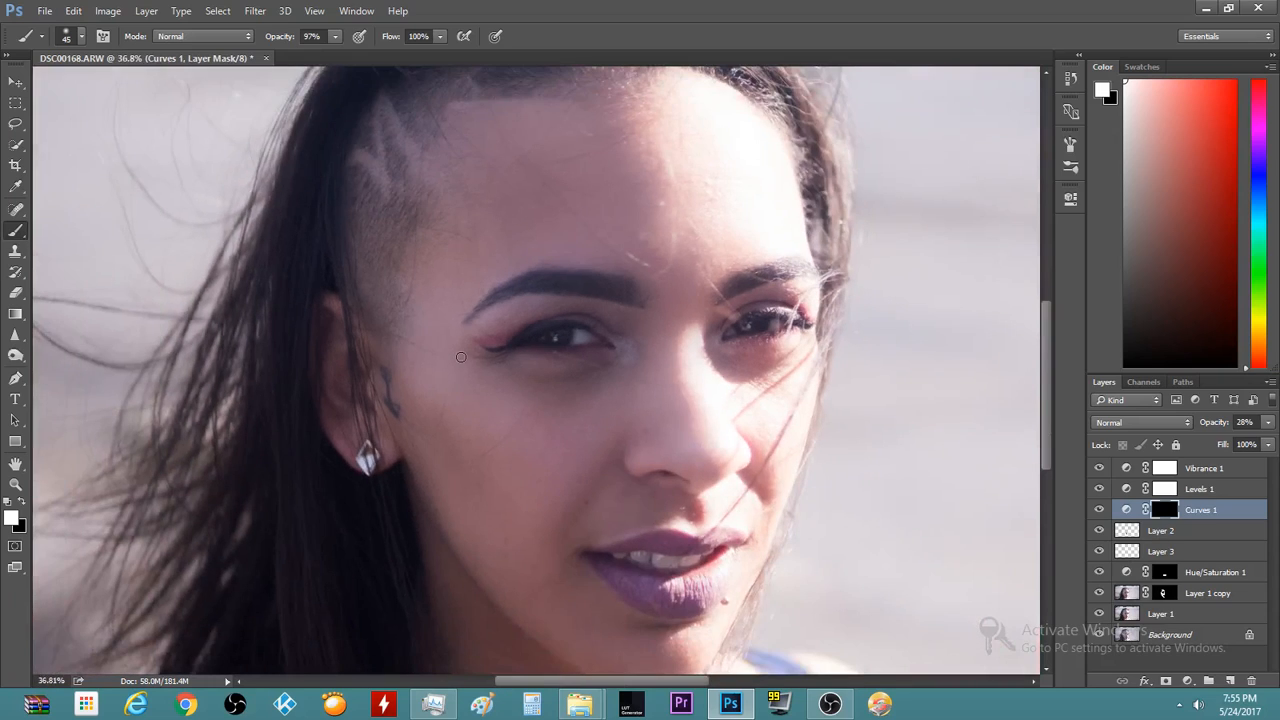
pyautogui.scroll(-3, 460, 357)
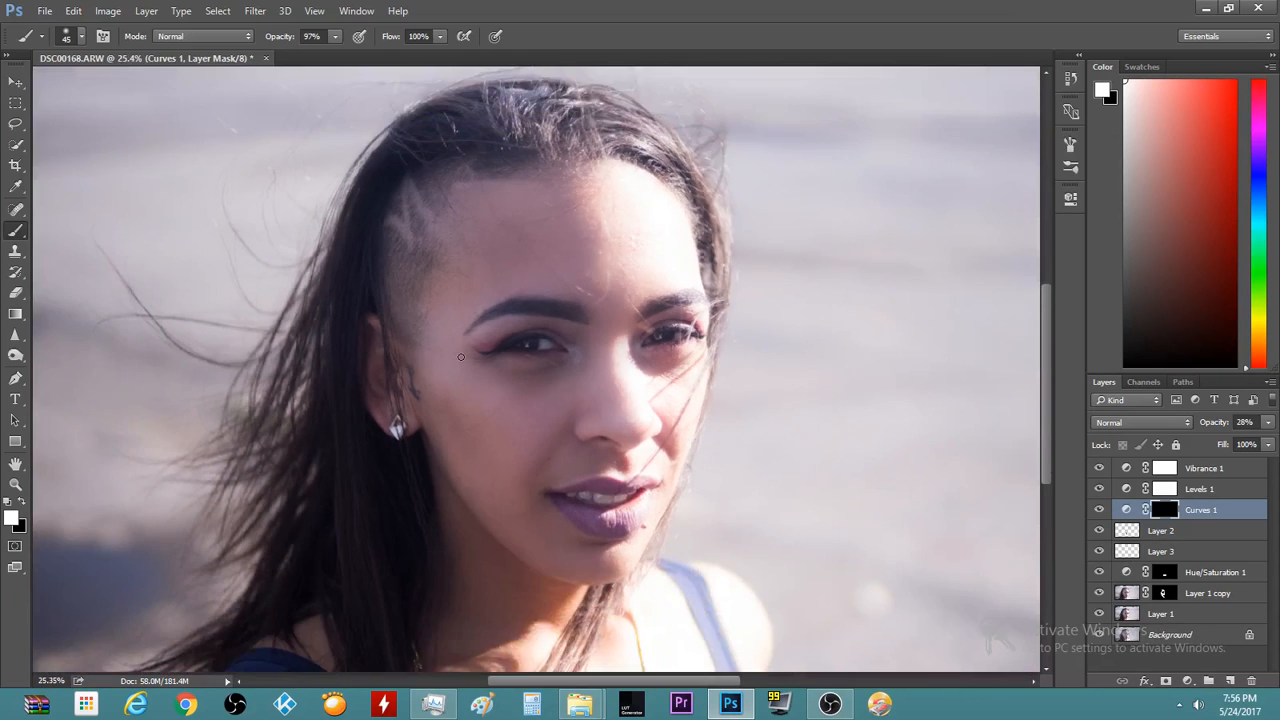
pyautogui.scroll(-2, 460, 357)
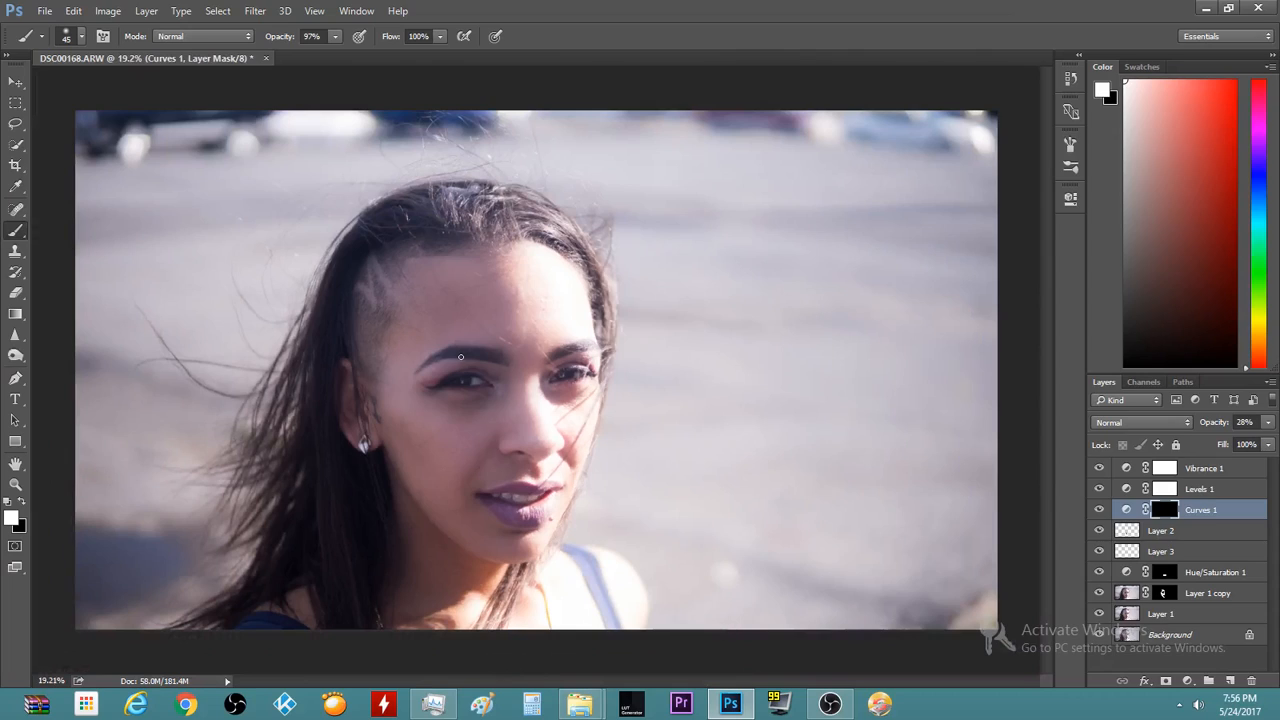
pyautogui.scroll(-2, 460, 357)
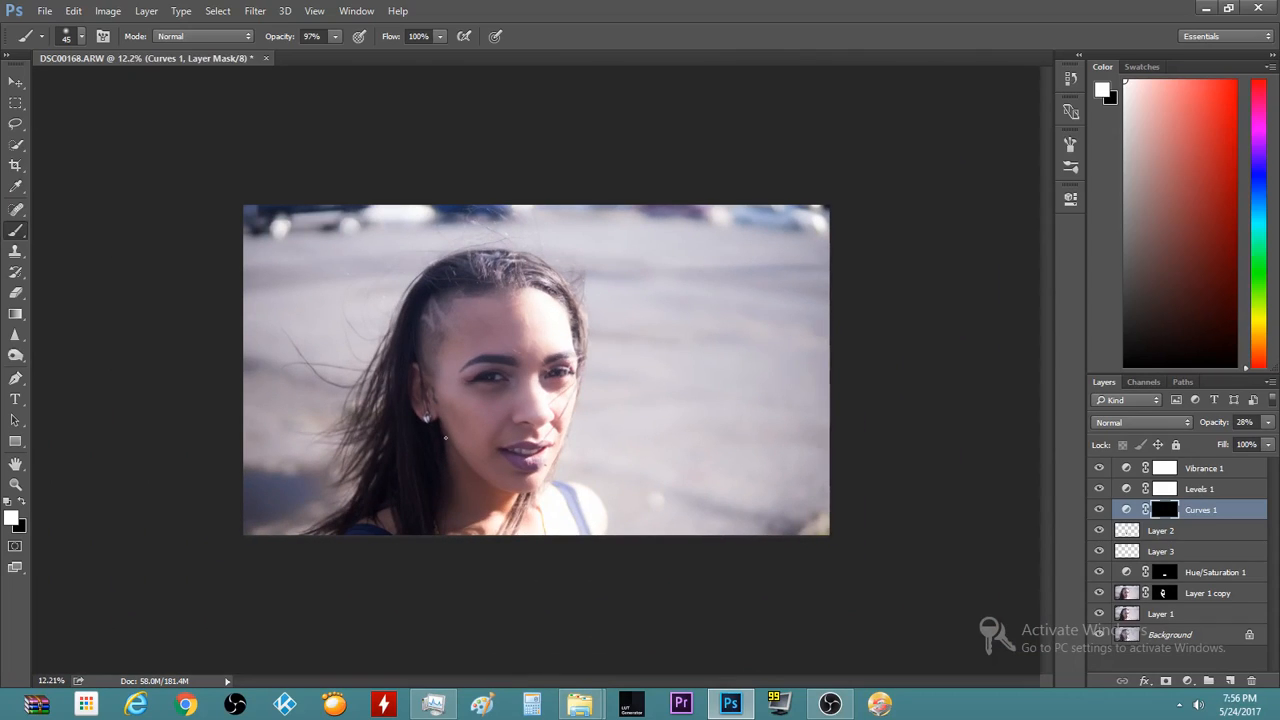
pyautogui.click(1099, 510)
pyautogui.click(1099, 512)
pyautogui.scroll(3, 409, 395)
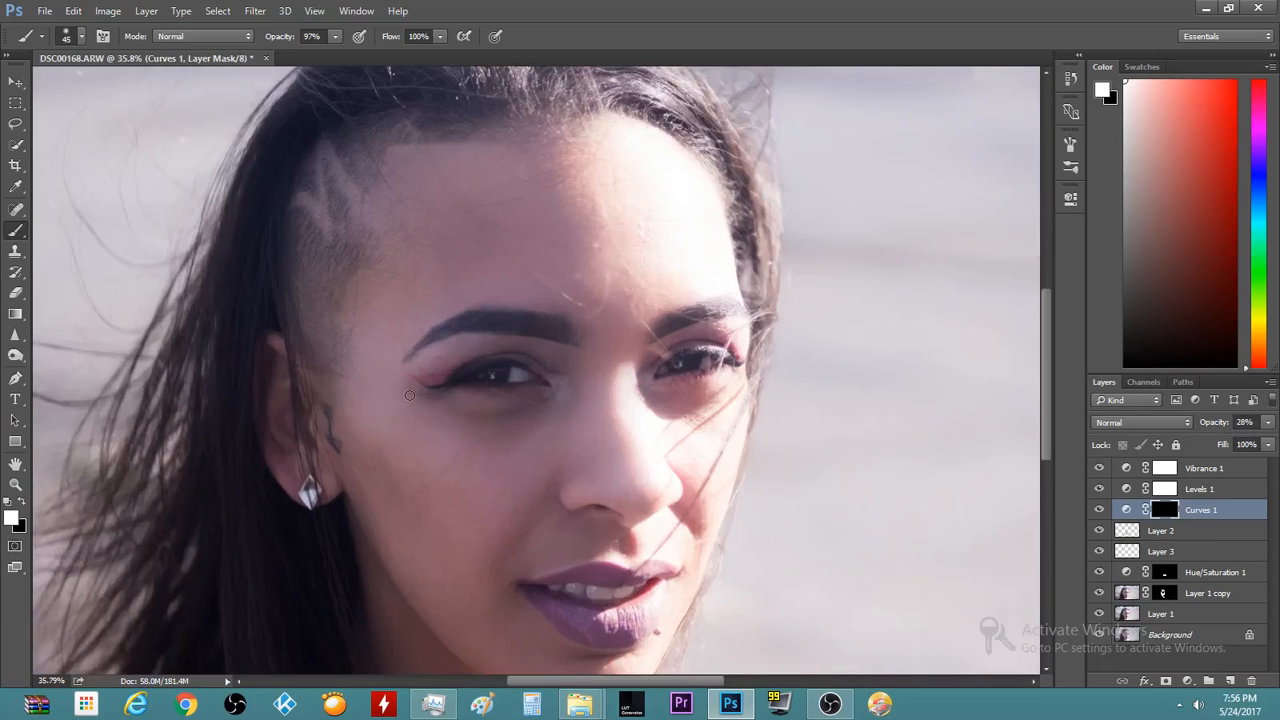
pyautogui.scroll(4, 409, 395)
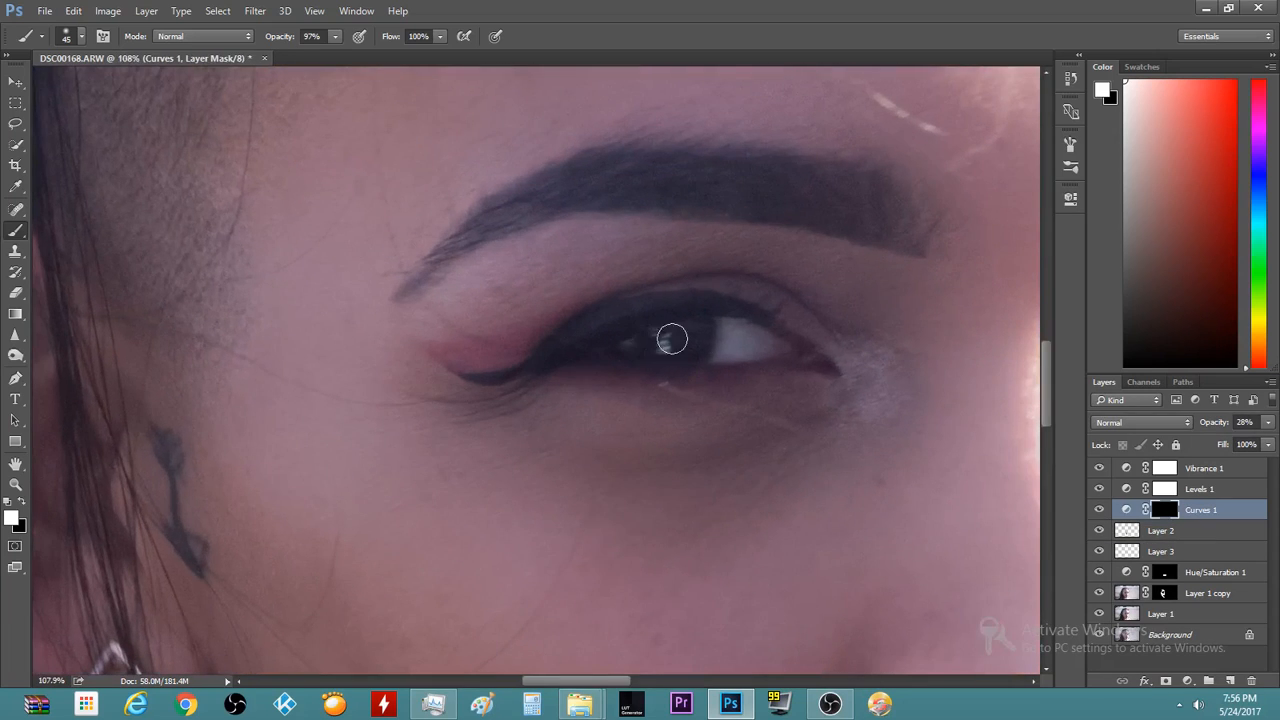
pyautogui.scroll(-1, 691, 391)
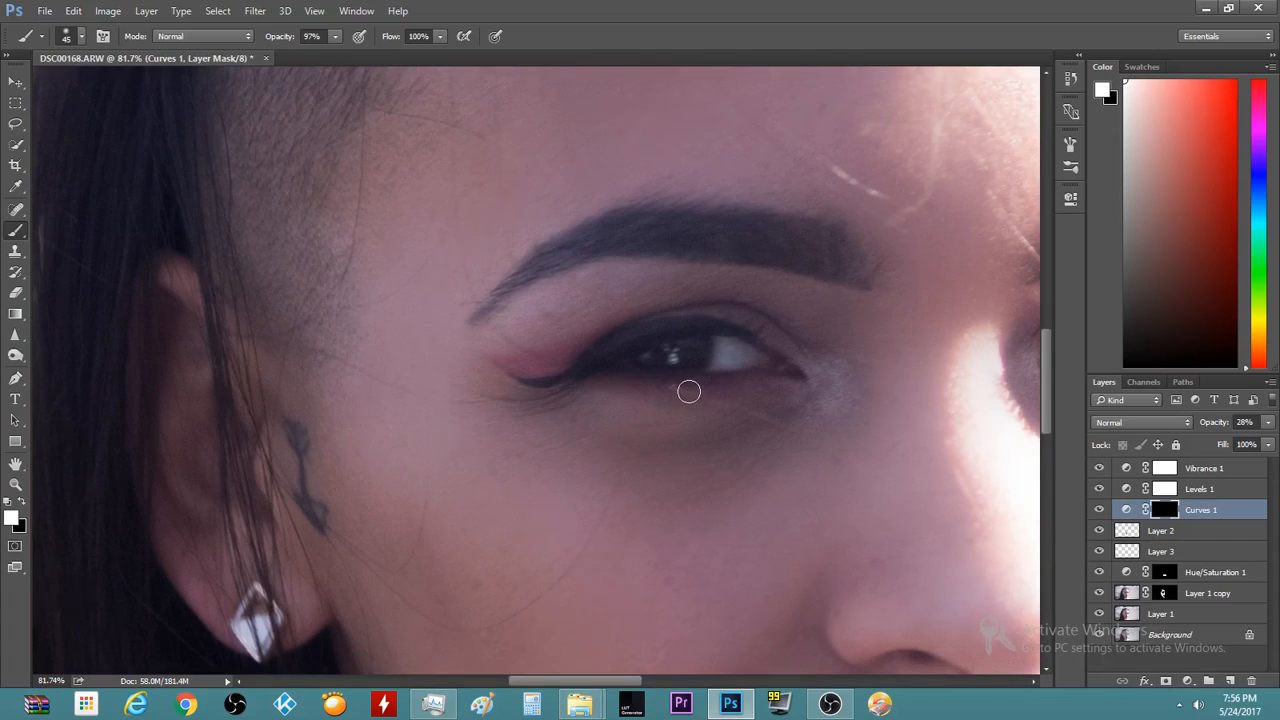
pyautogui.scroll(-1, 689, 392)
pyautogui.scroll(-1, 688, 391)
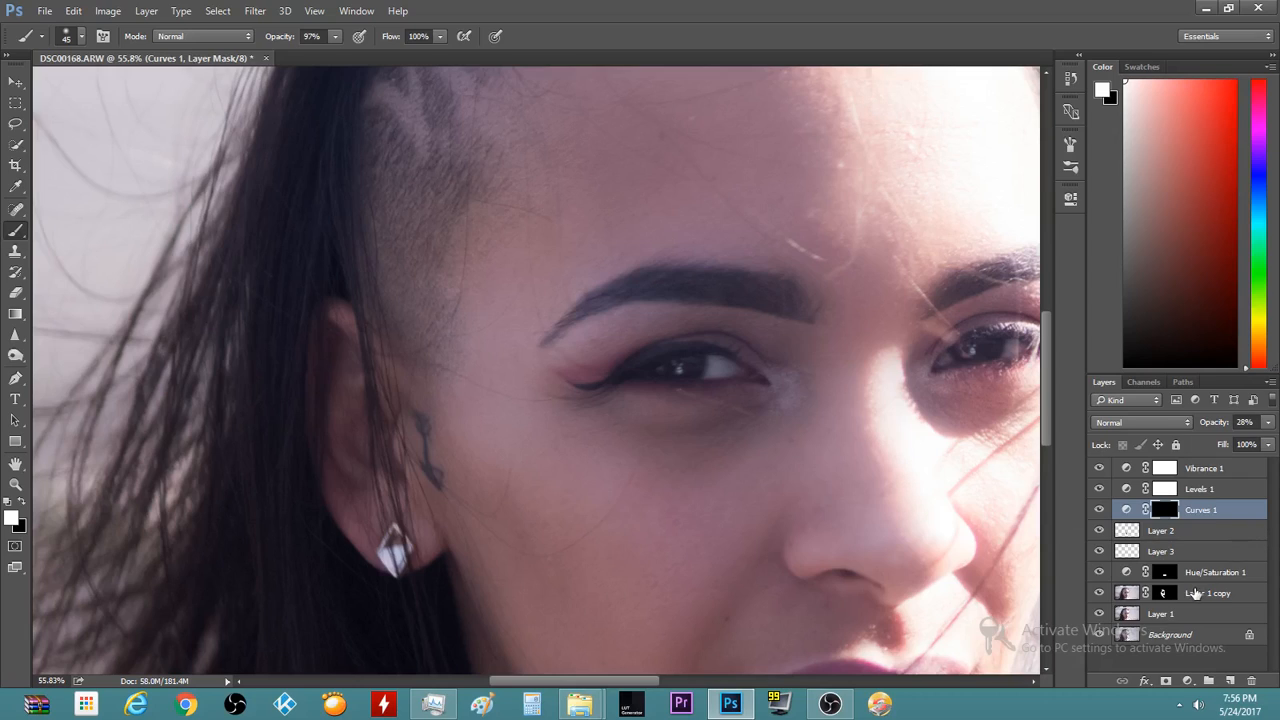
# Add an empty Layer 4 above Curves 1 and choose the 74 px iris brush preset
pyautogui.click(1230, 681)
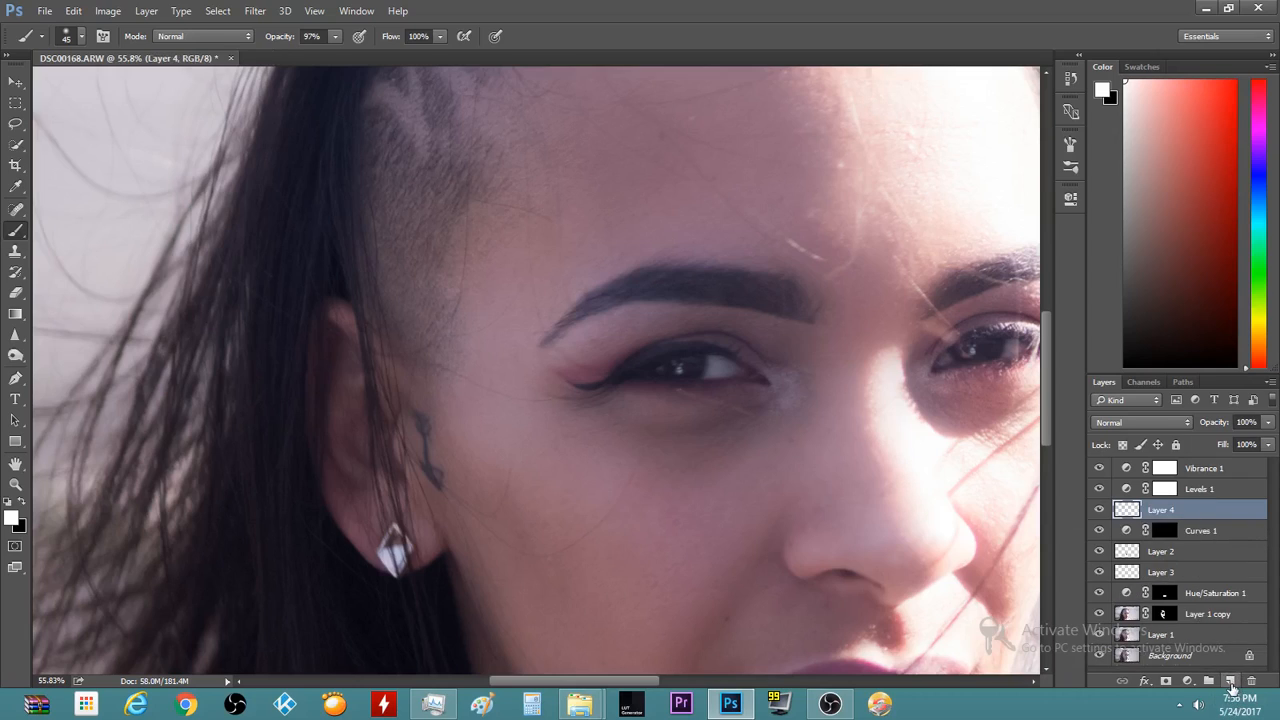
pyautogui.click(82, 37)
pyautogui.moveTo(194, 207)
pyautogui.mouseDown()
pyautogui.moveTo(210, 282)
pyautogui.moveTo(197, 274)
pyautogui.mouseUp()
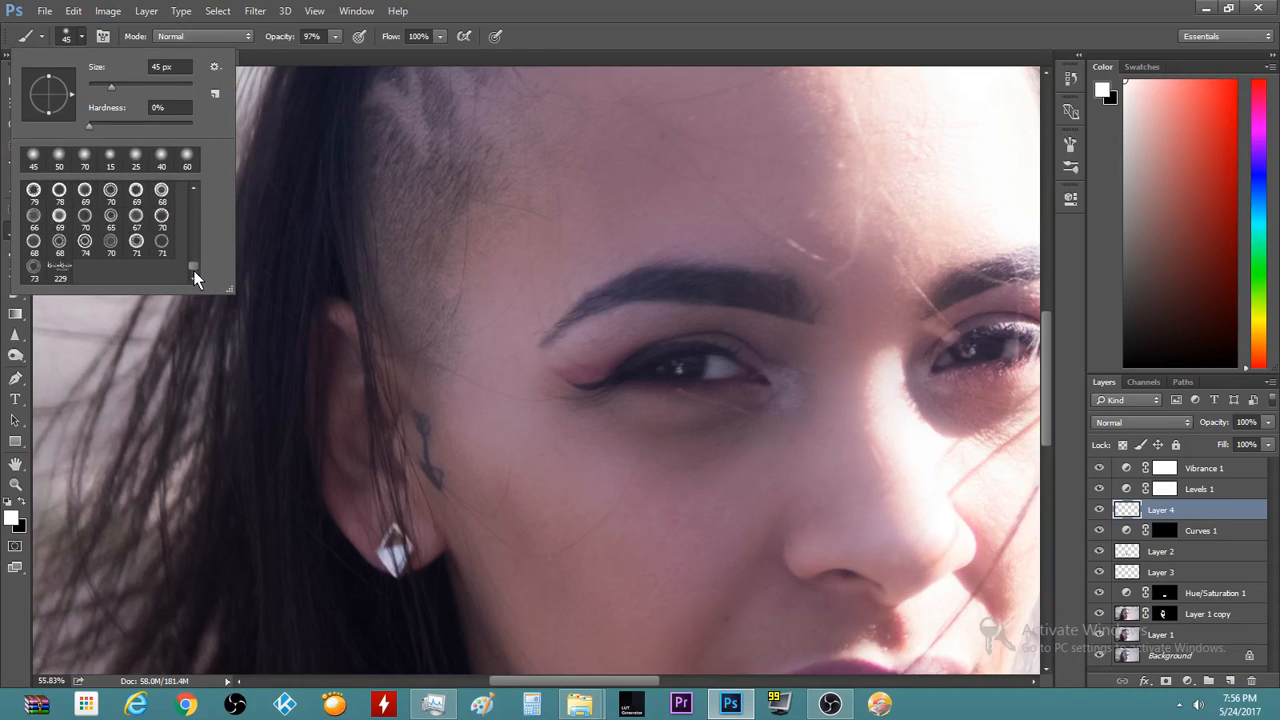
pyautogui.click(85, 241)
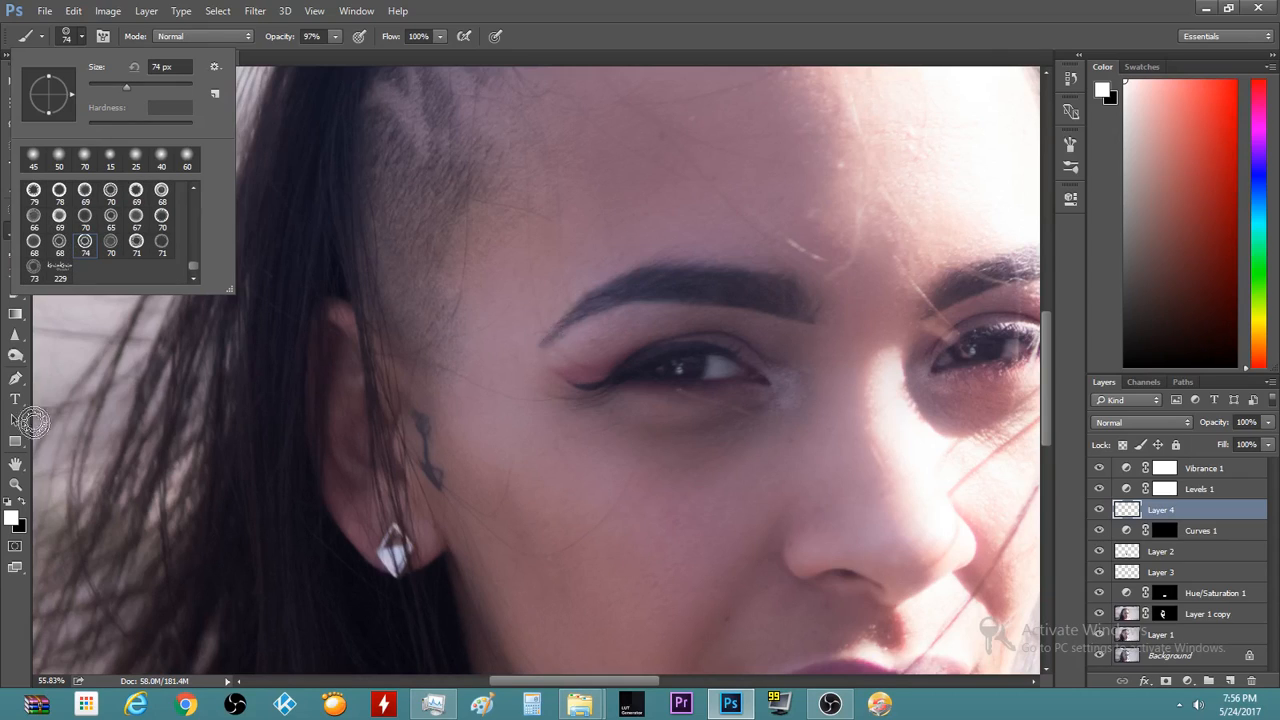
# Set the foreground colour to dark amber 735006 and return to the brush
pyautogui.click(23, 505)
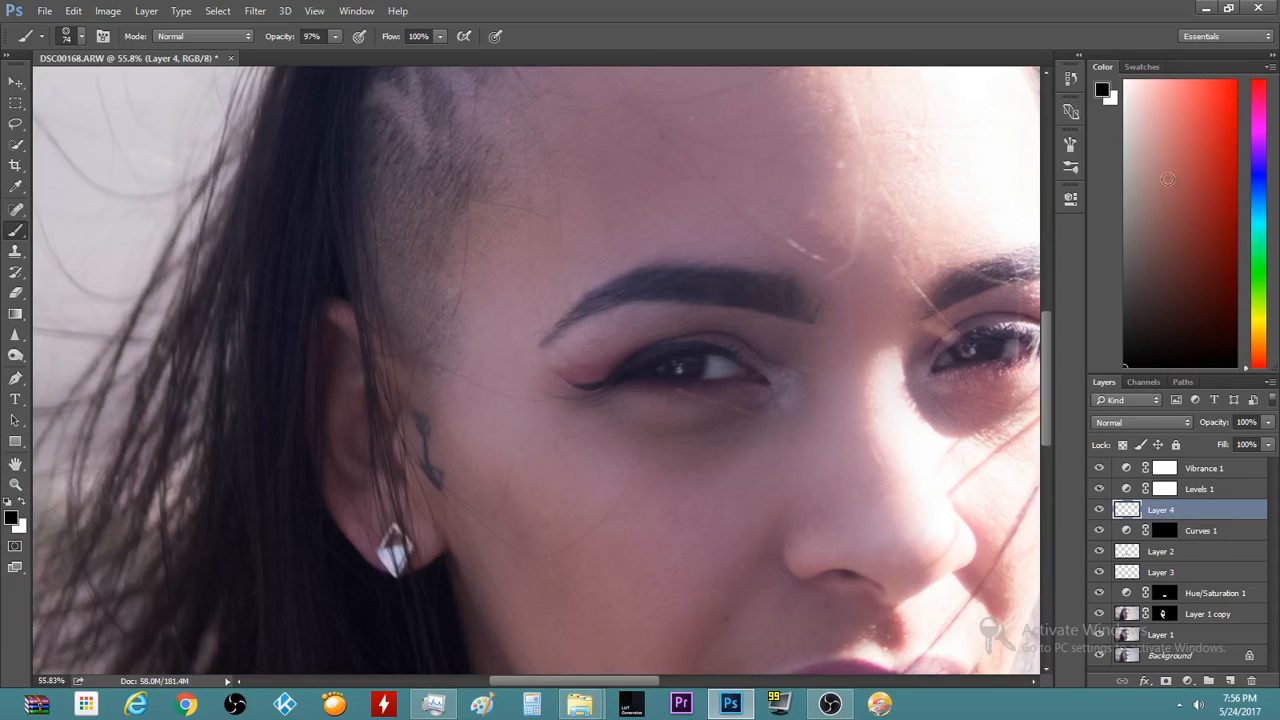
pyautogui.click(11, 517)
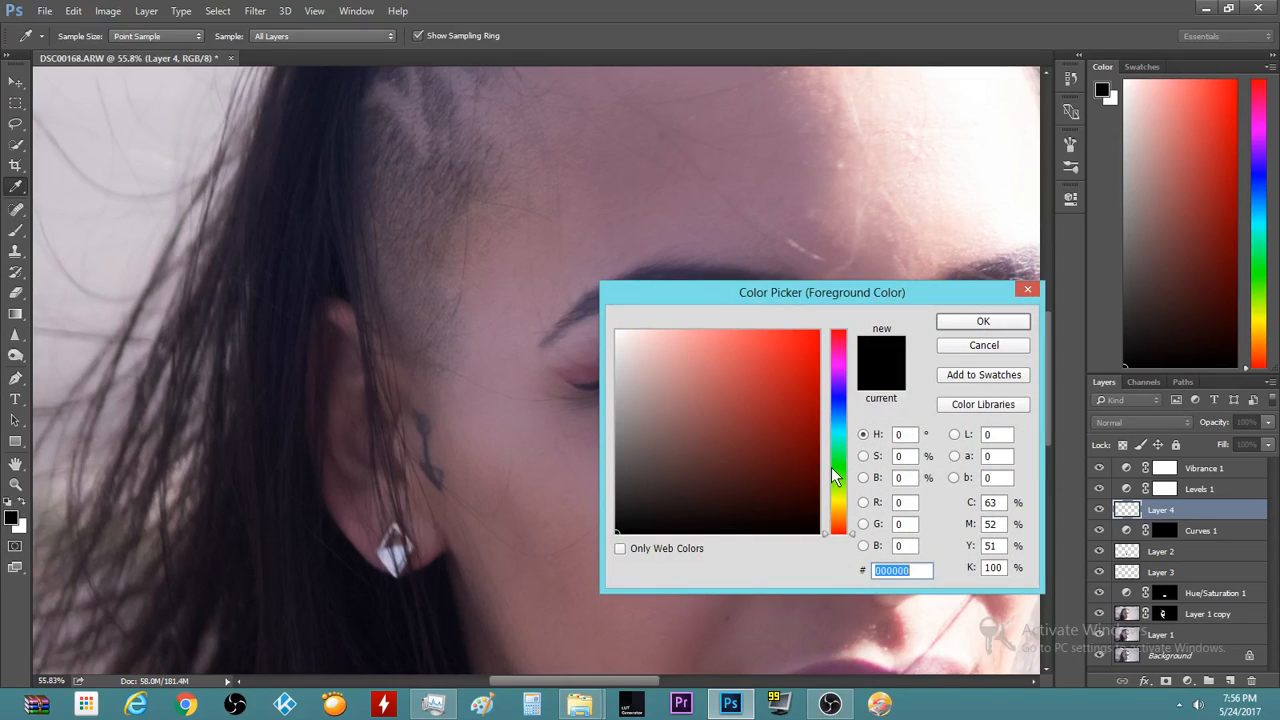
pyautogui.moveTo(835, 478); pyautogui.dragTo(851, 518)
pyautogui.click(761, 484)
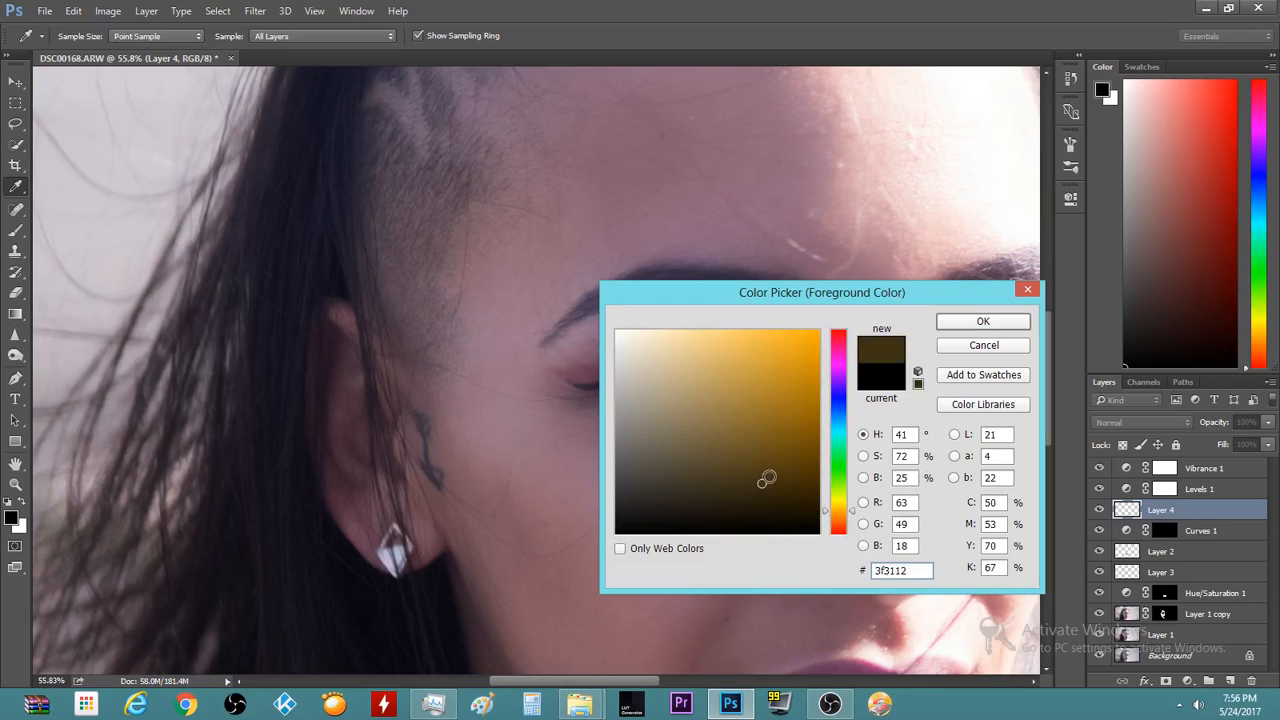
pyautogui.click(771, 472)
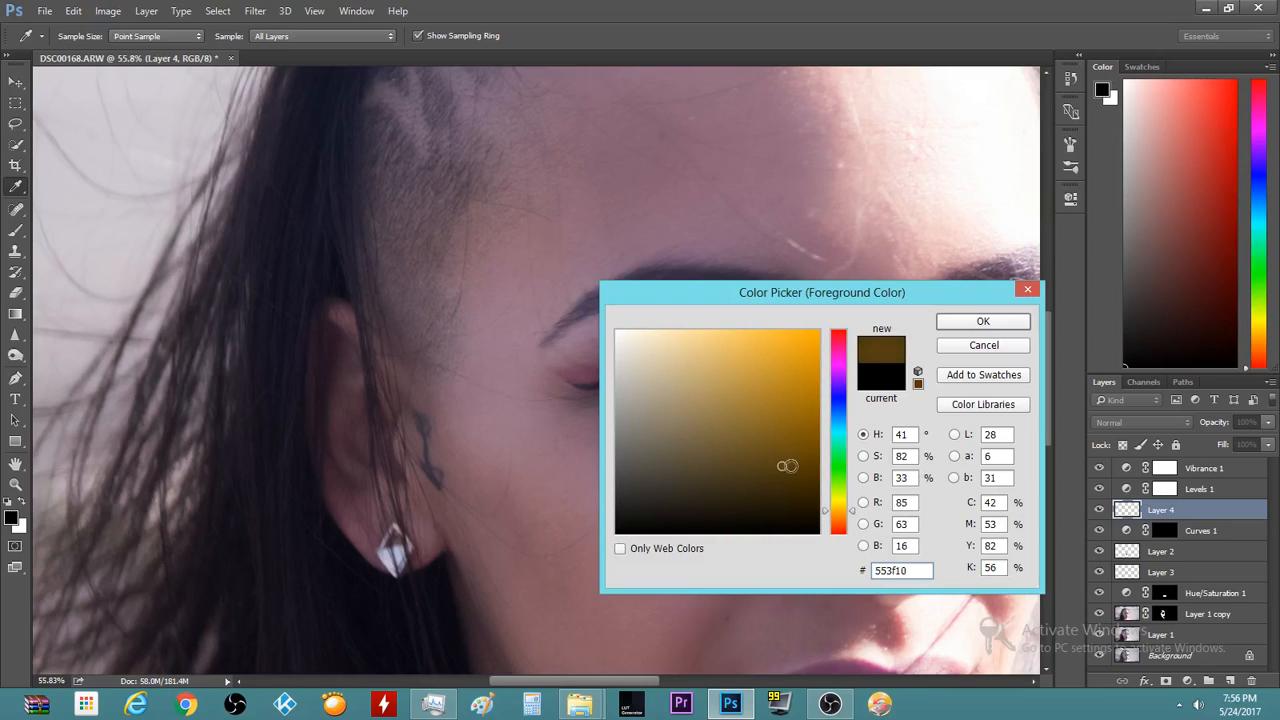
pyautogui.click(806, 453)
pyautogui.click(808, 442)
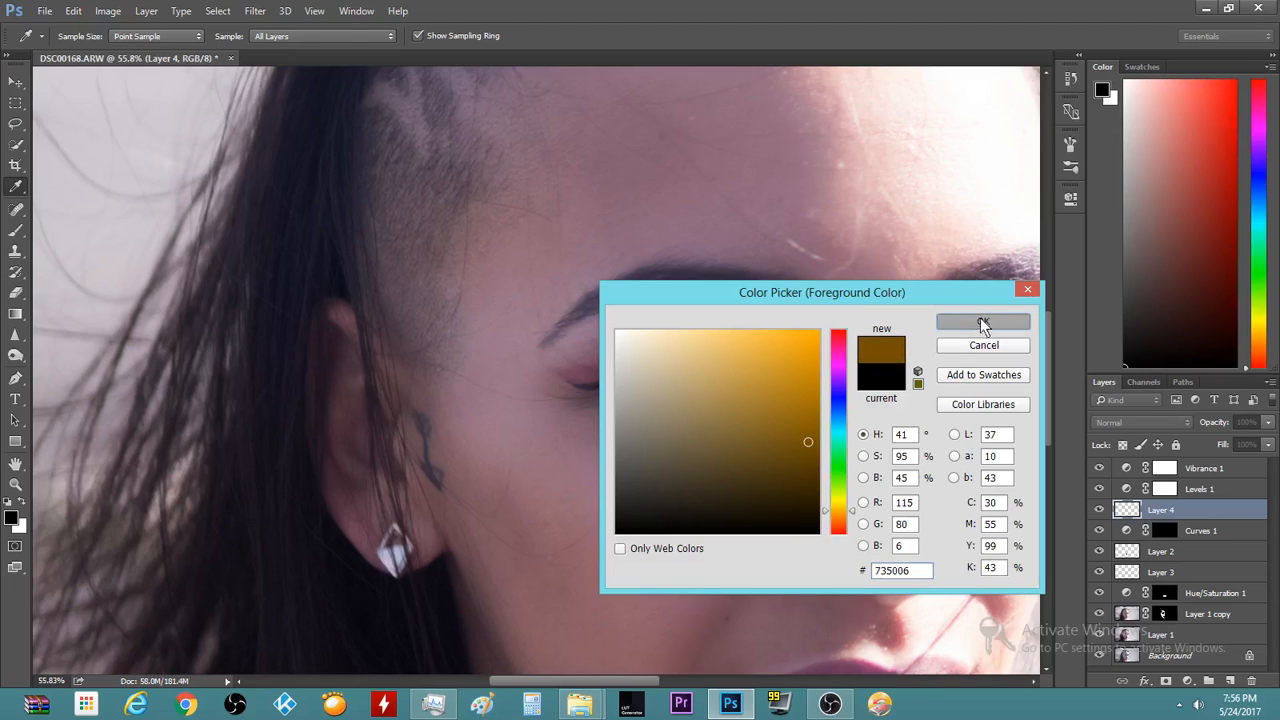
pyautogui.click(975, 330)
pyautogui.press('b')
pyautogui.scroll(5, 626, 354)
# Enlarge the brush to 125 px and stamp an amber iris ring over the left eye on Layer 4
pyautogui.scroll(2, 690, 365)
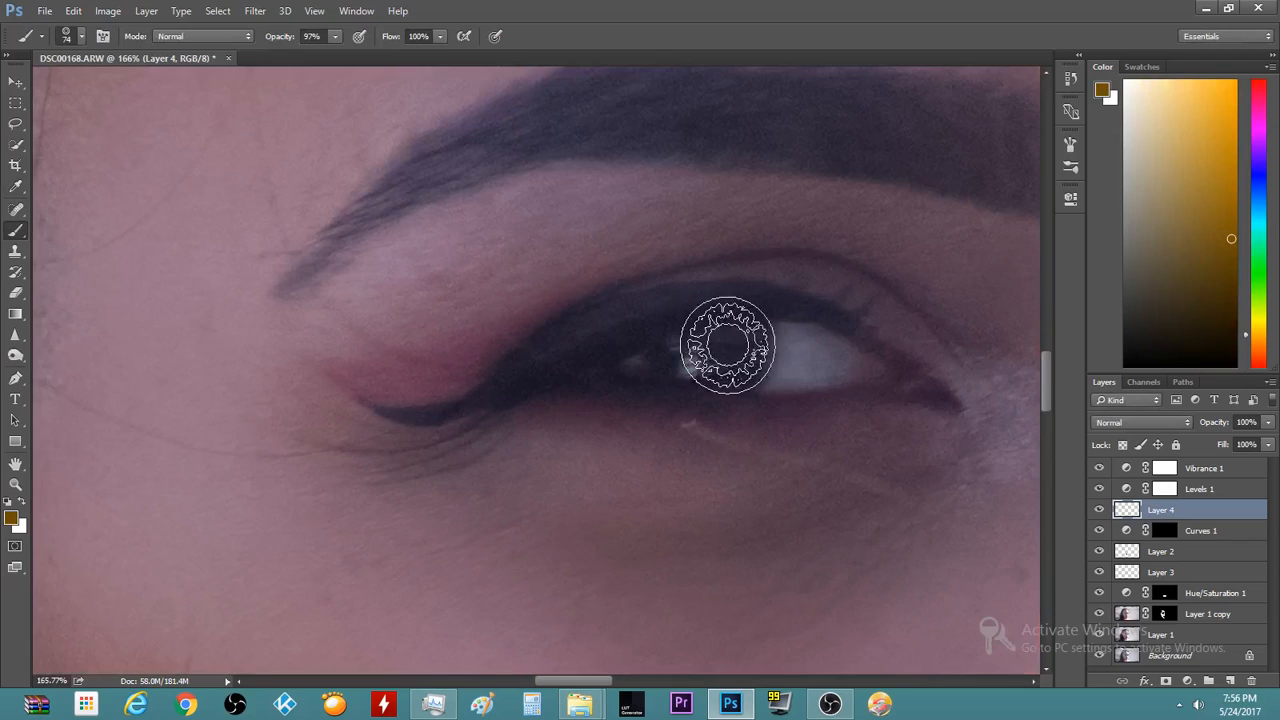
pyautogui.scroll(2, 722, 355)
pyautogui.press(']')
pyautogui.press(']')
pyautogui.press(']')
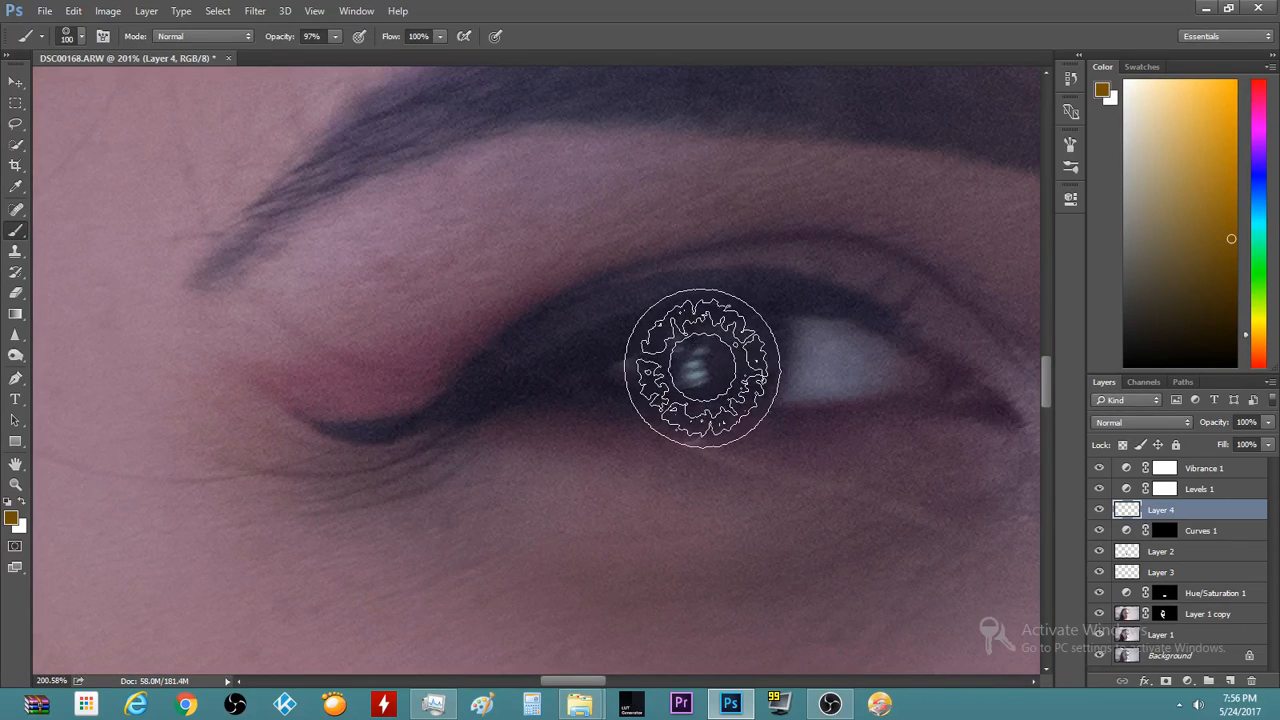
pyautogui.press(']')
pyautogui.click(703, 358)
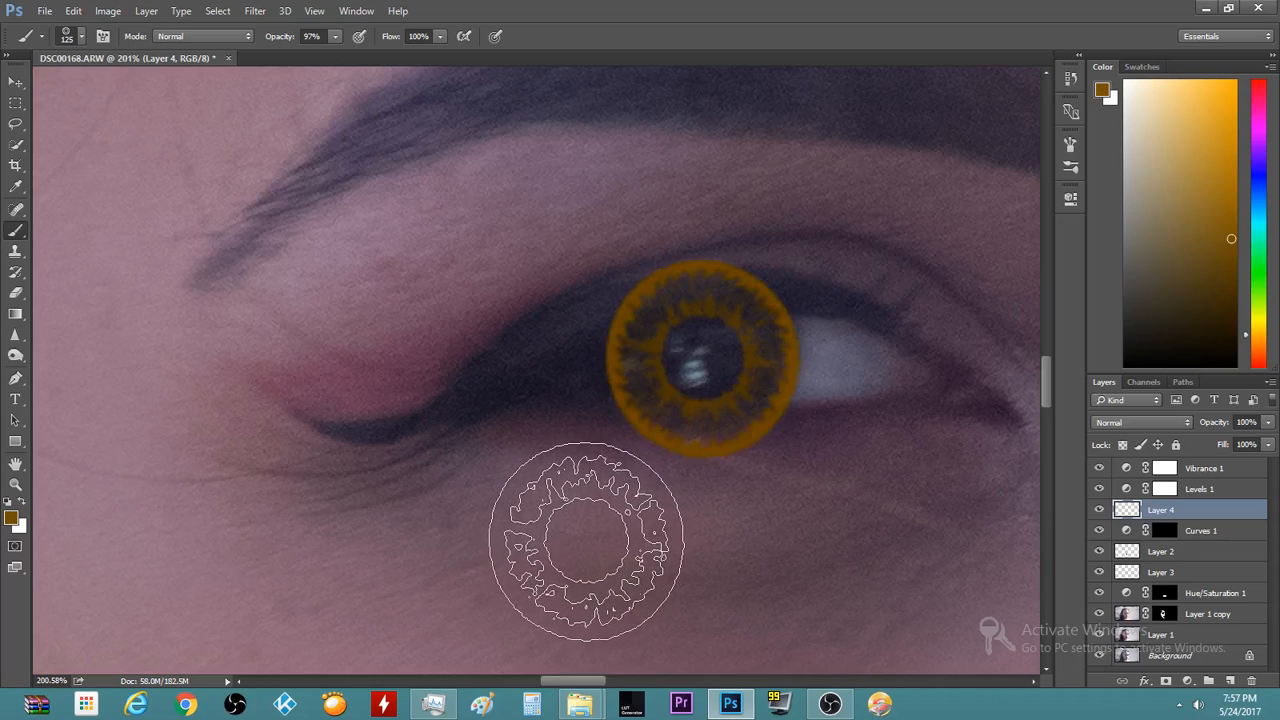
pyautogui.scroll(-1, 571, 491)
pyautogui.scroll(-8, 585, 530)
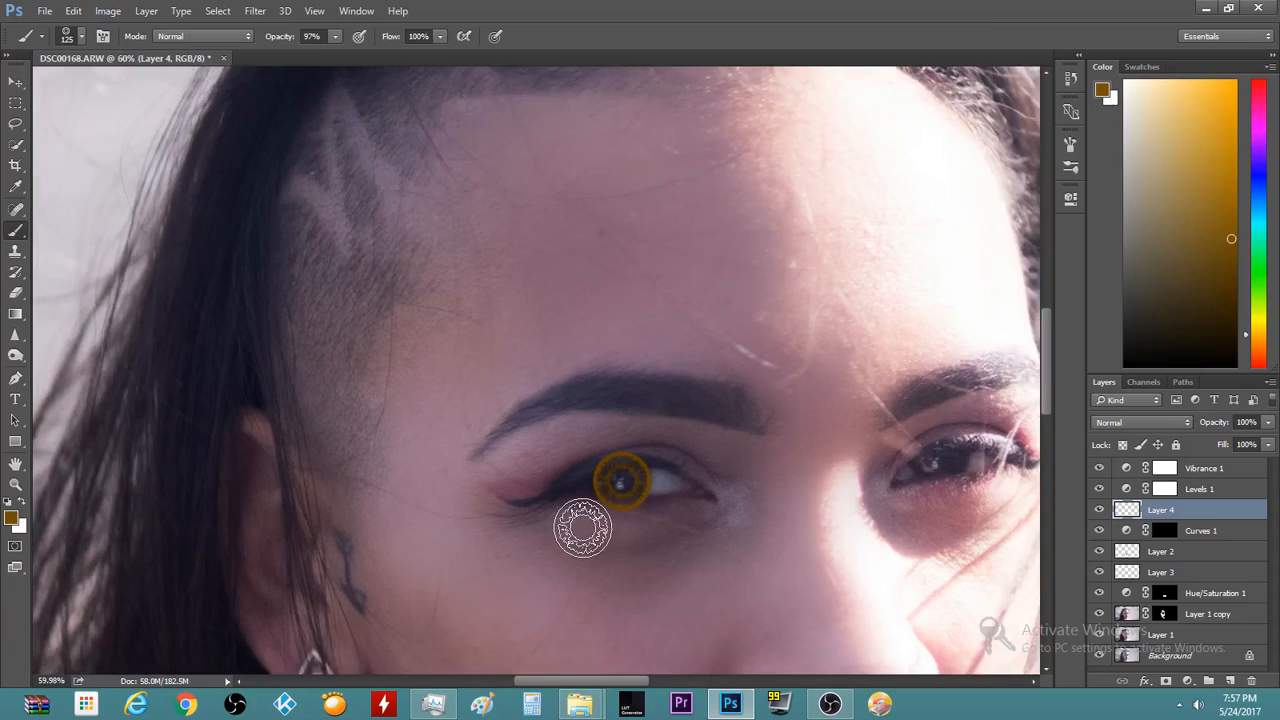
pyautogui.scroll(3, 582, 525)
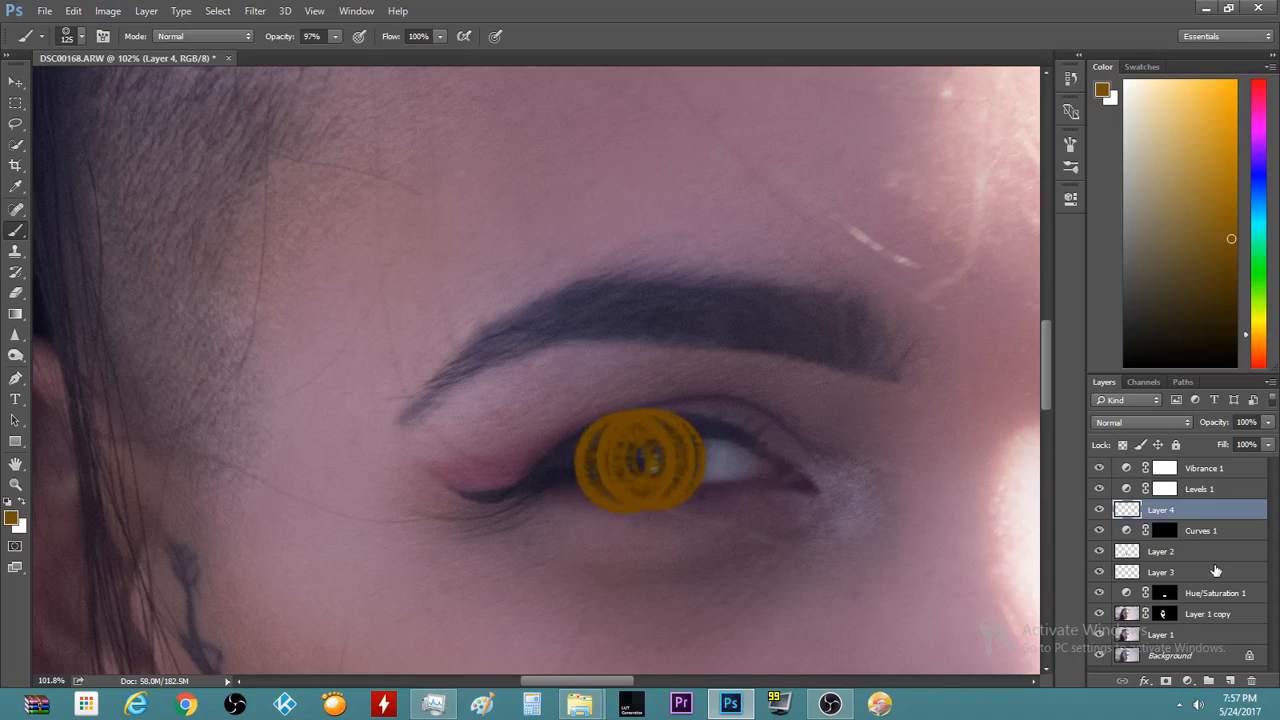
# Set Layer 4's blend mode to Color, test Soft Light, then return it to Color
pyautogui.click(1184, 424)
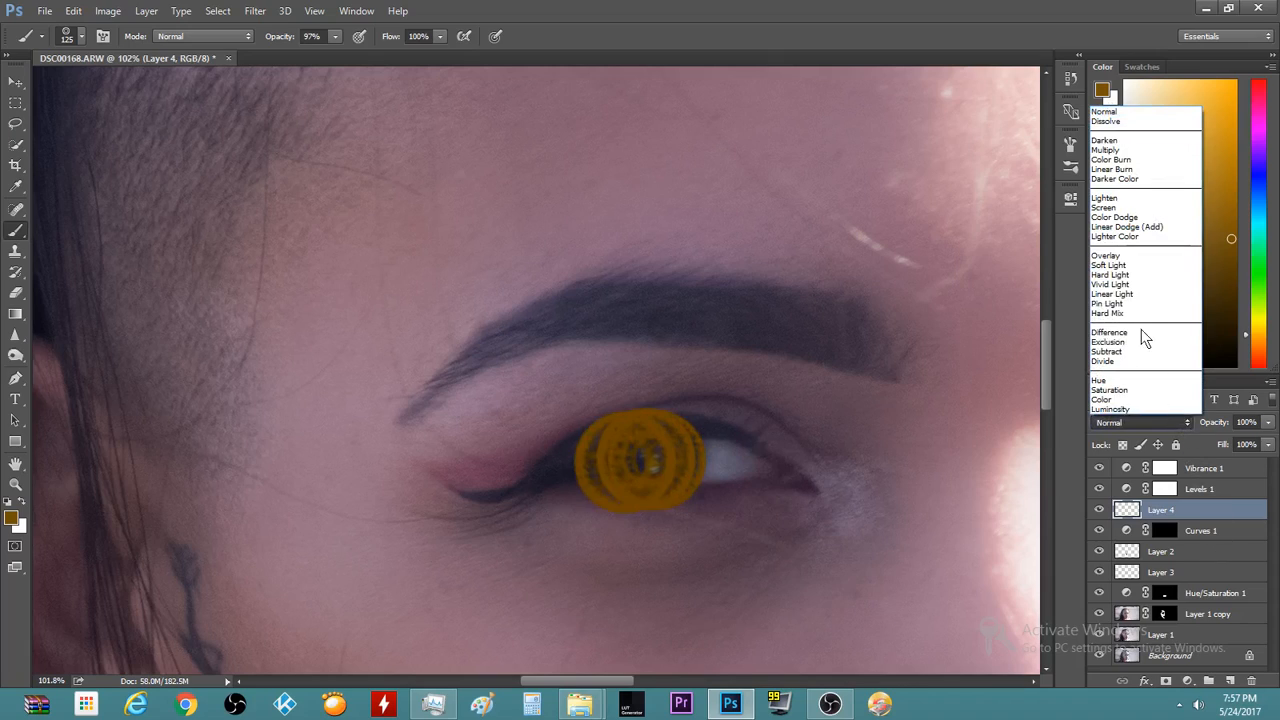
pyautogui.click(1132, 398)
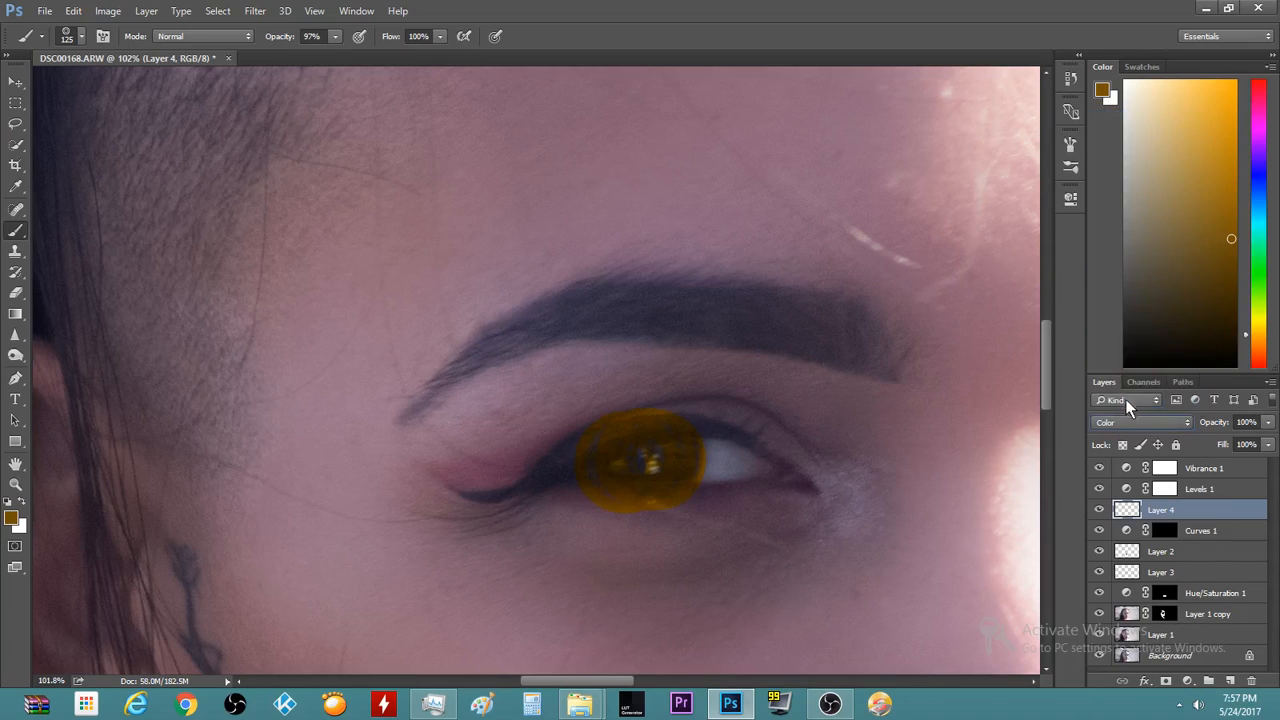
pyautogui.click(1184, 424)
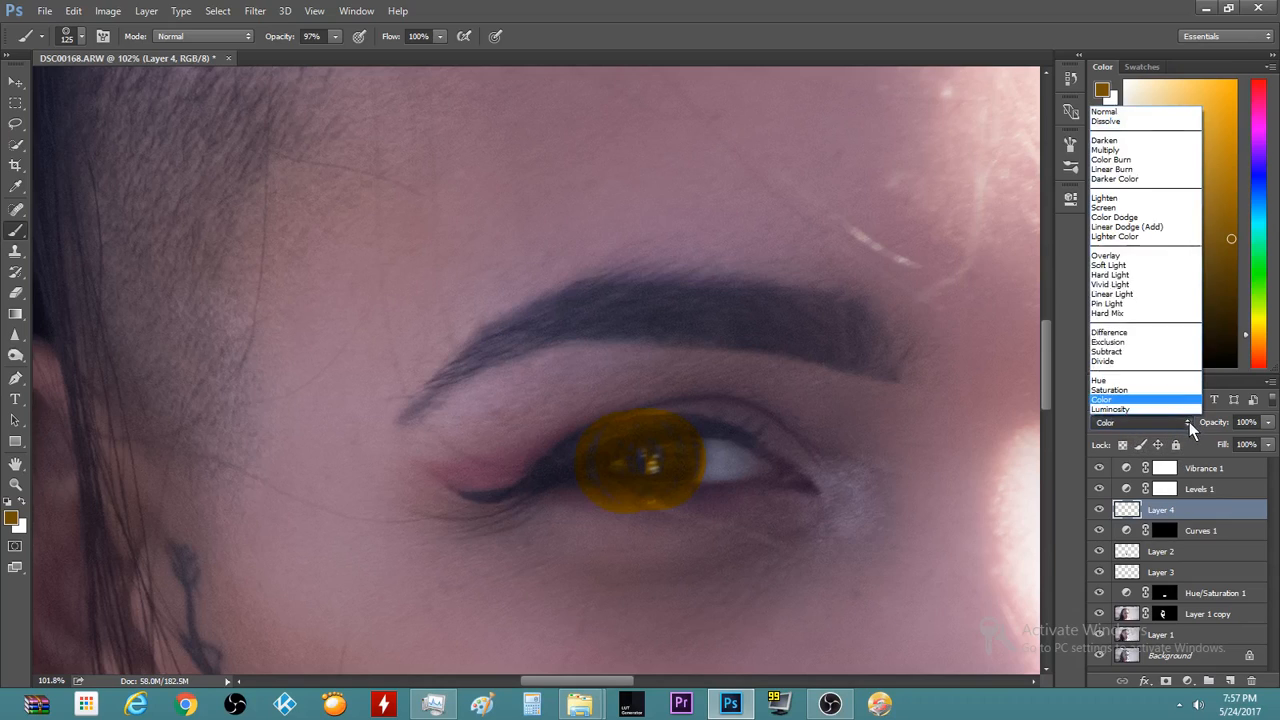
pyautogui.click(1115, 265)
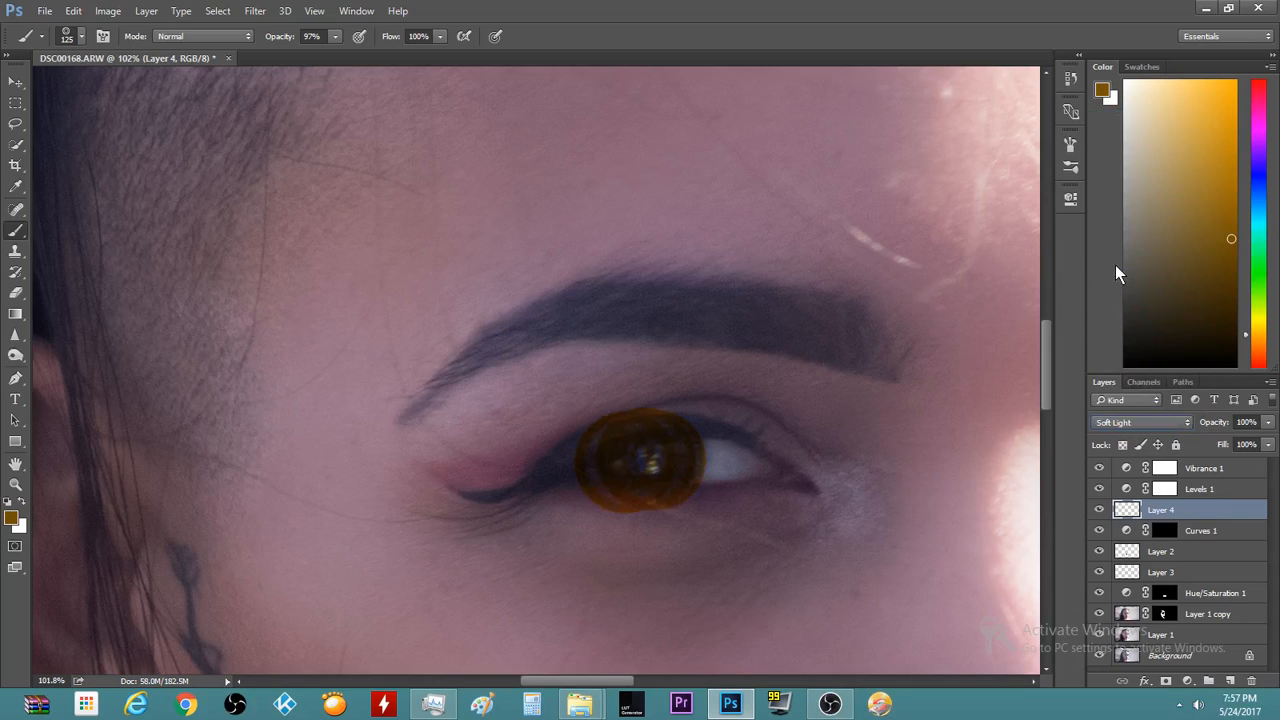
pyautogui.click(1180, 422)
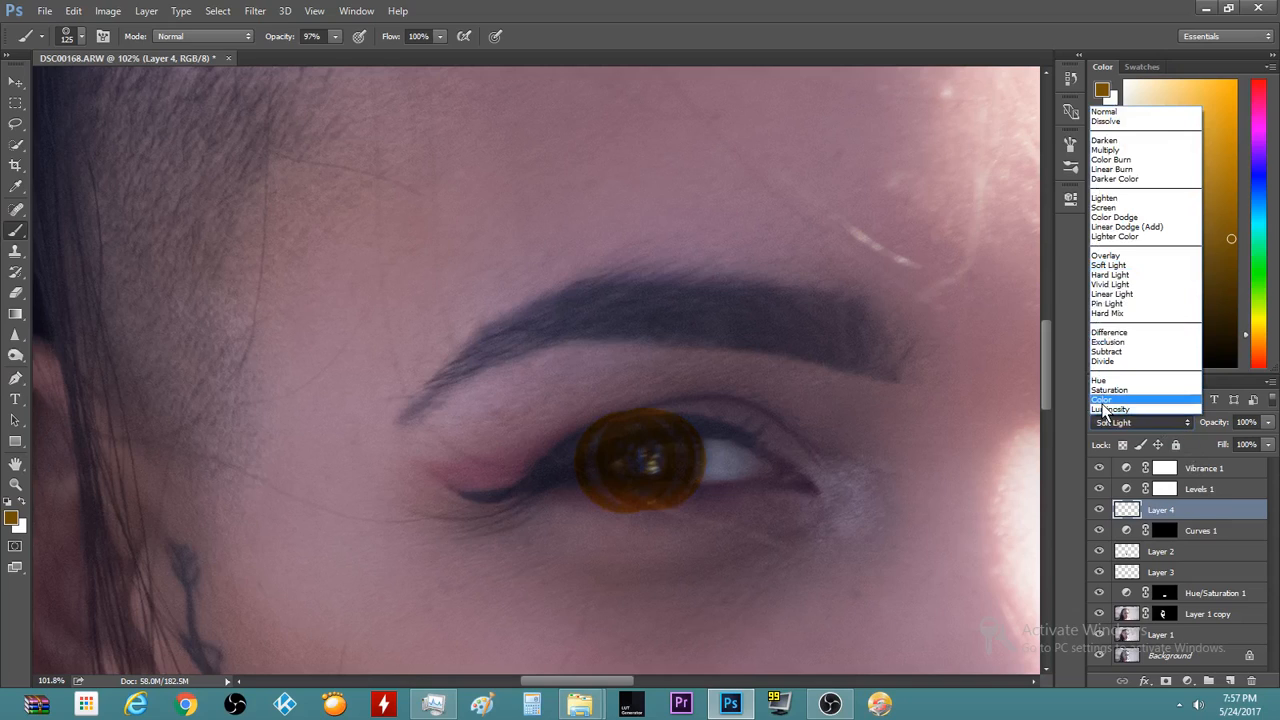
pyautogui.click(1104, 402)
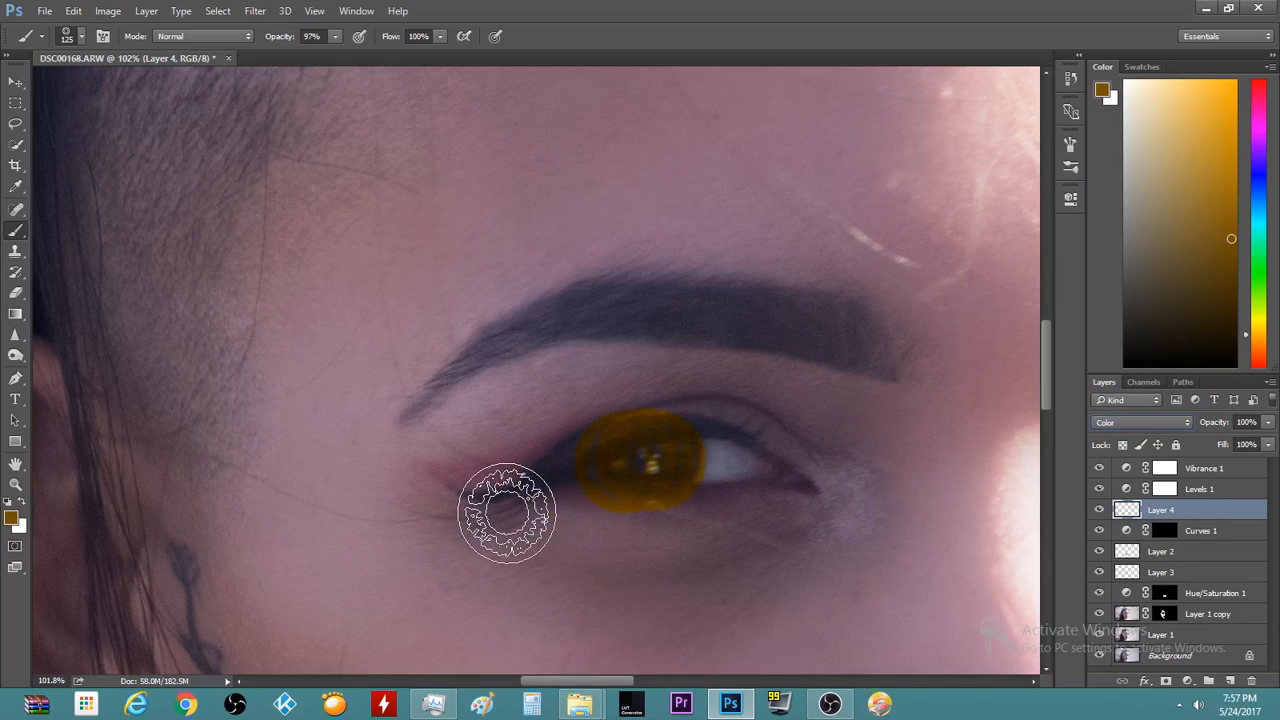
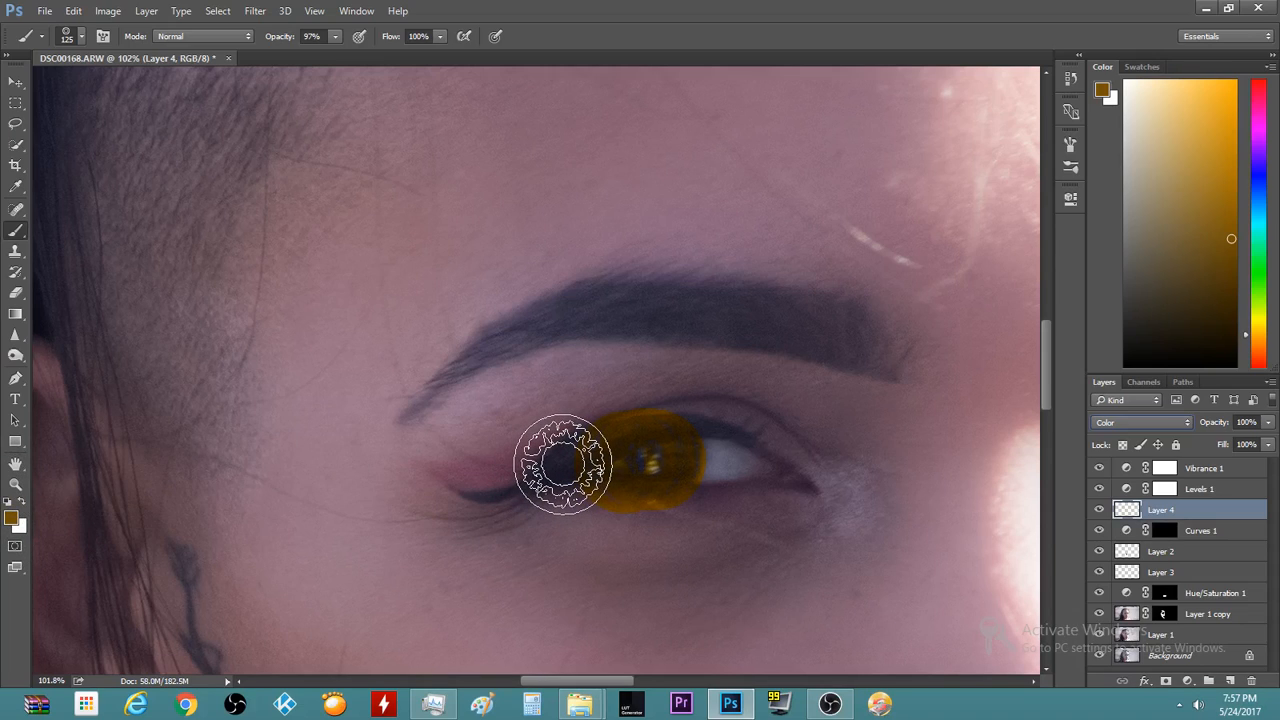
# Paint orange over the left iris and erase the paint spilling above it
pyautogui.moveTo(571, 457)
pyautogui.mouseDown()
pyautogui.moveTo(685, 465)
pyautogui.moveTo(637, 478)
pyautogui.moveTo(650, 467)
pyautogui.moveTo(706, 481)
pyautogui.moveTo(667, 494)
pyautogui.moveTo(632, 489)
pyautogui.moveTo(682, 461)
pyautogui.moveTo(630, 473)
pyautogui.moveTo(679, 473)
pyautogui.moveTo(722, 493)
pyautogui.moveTo(588, 543)
pyautogui.moveTo(686, 401)
pyautogui.moveTo(622, 457)
pyautogui.moveTo(645, 477)
pyautogui.moveTo(726, 459)
pyautogui.mouseUp()
pyautogui.press('e')
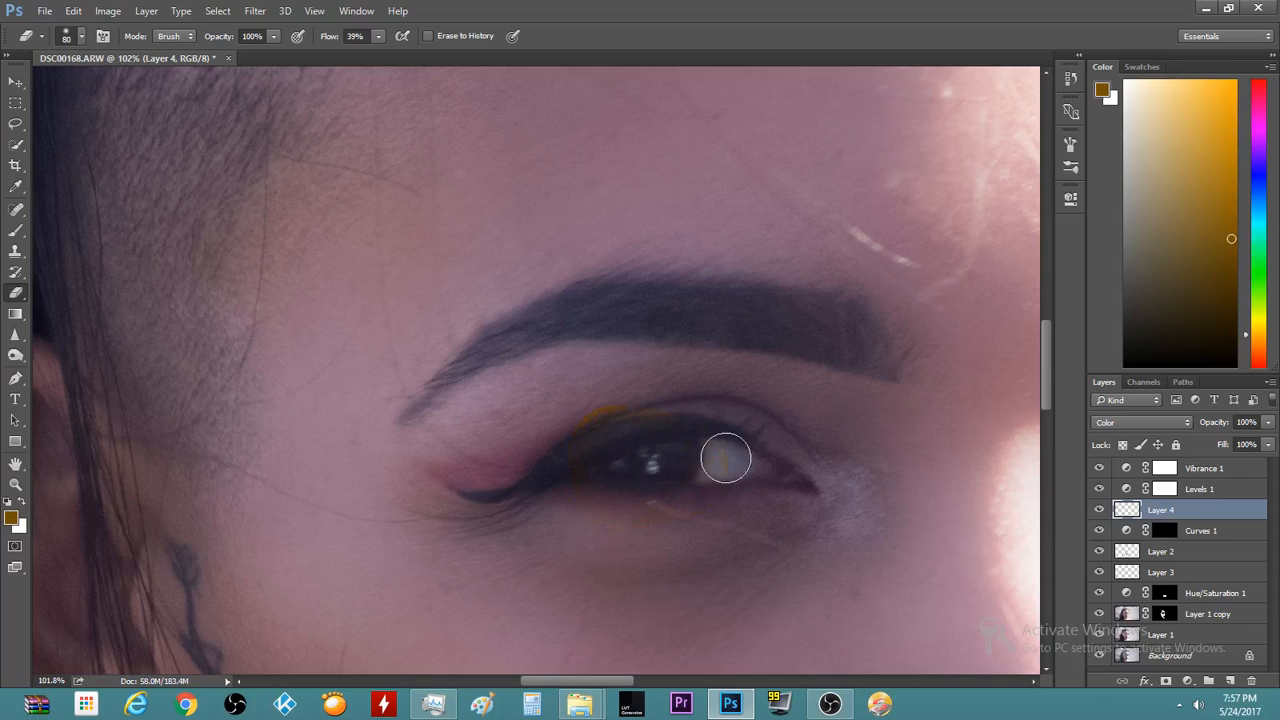
pyautogui.moveTo(563, 455)
pyautogui.mouseDown()
pyautogui.moveTo(590, 424)
pyautogui.moveTo(705, 434)
pyautogui.moveTo(707, 475)
pyautogui.moveTo(673, 485)
pyautogui.mouseUp()
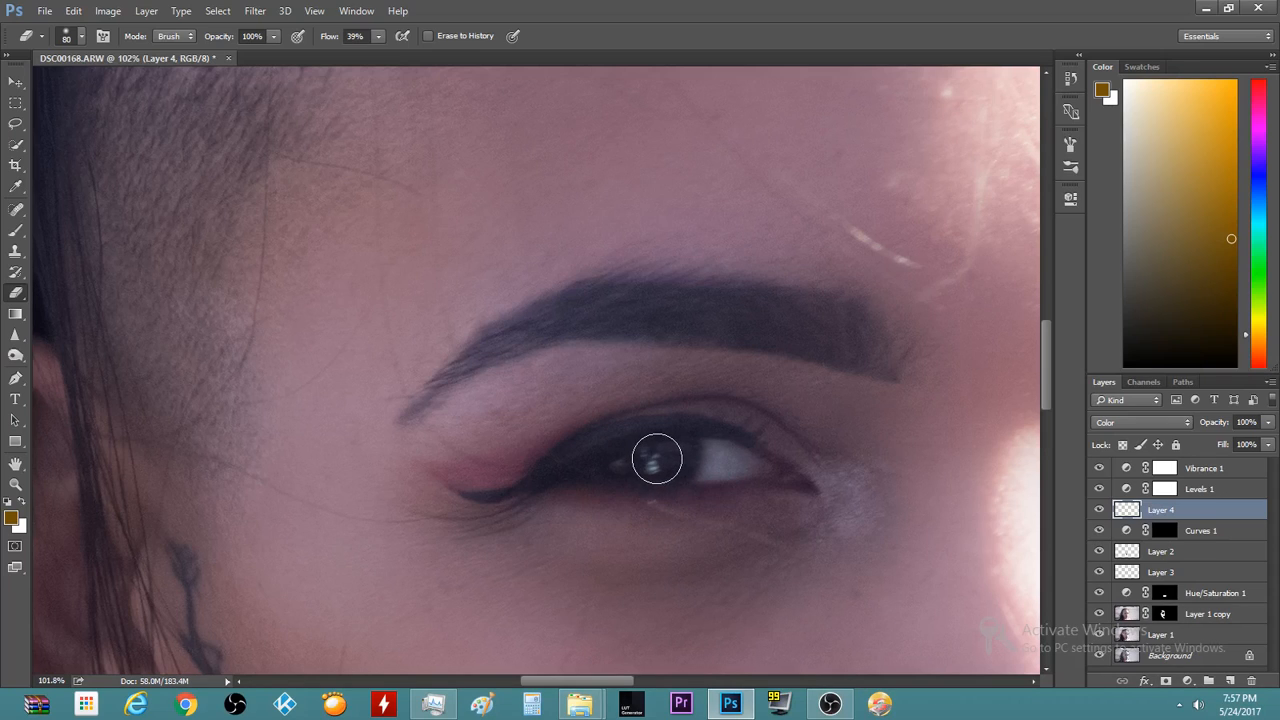
# Shrink the brush and restamp a smaller orange ring on the left iris after undoing a misplaced one
pyautogui.press('b')
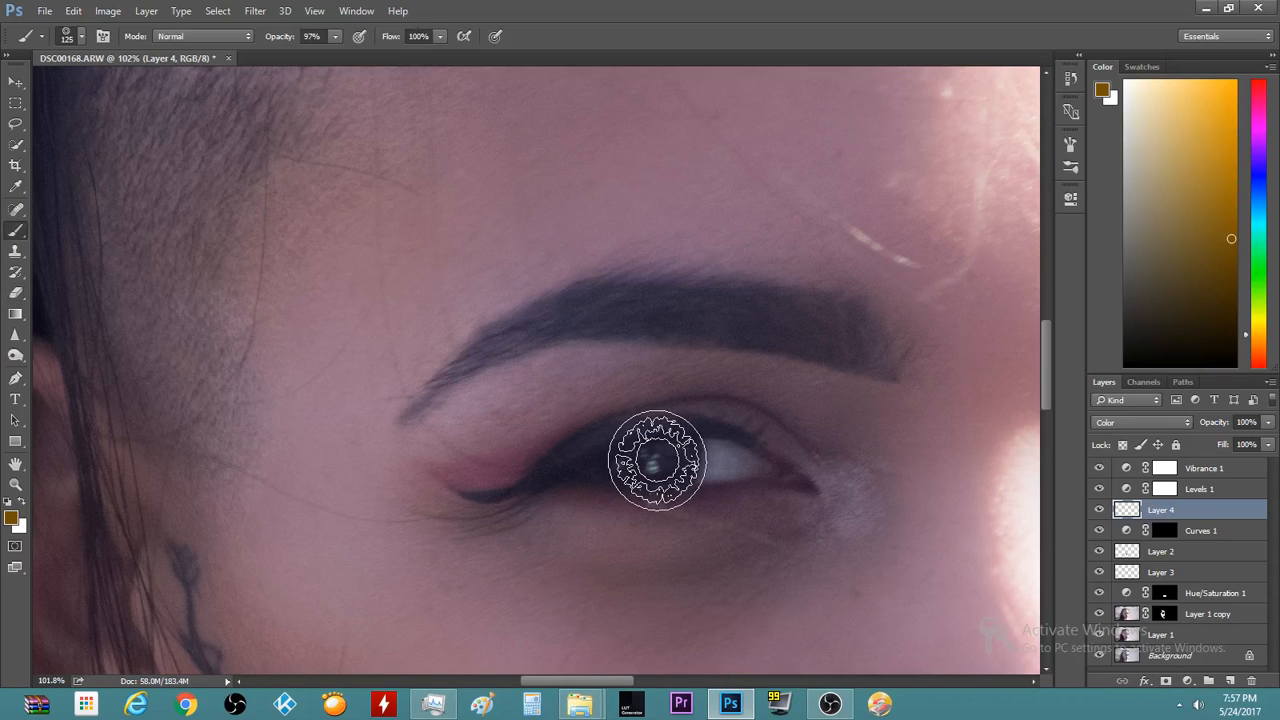
pyautogui.scroll(2, 656, 459)
pyautogui.scroll(2, 656, 459)
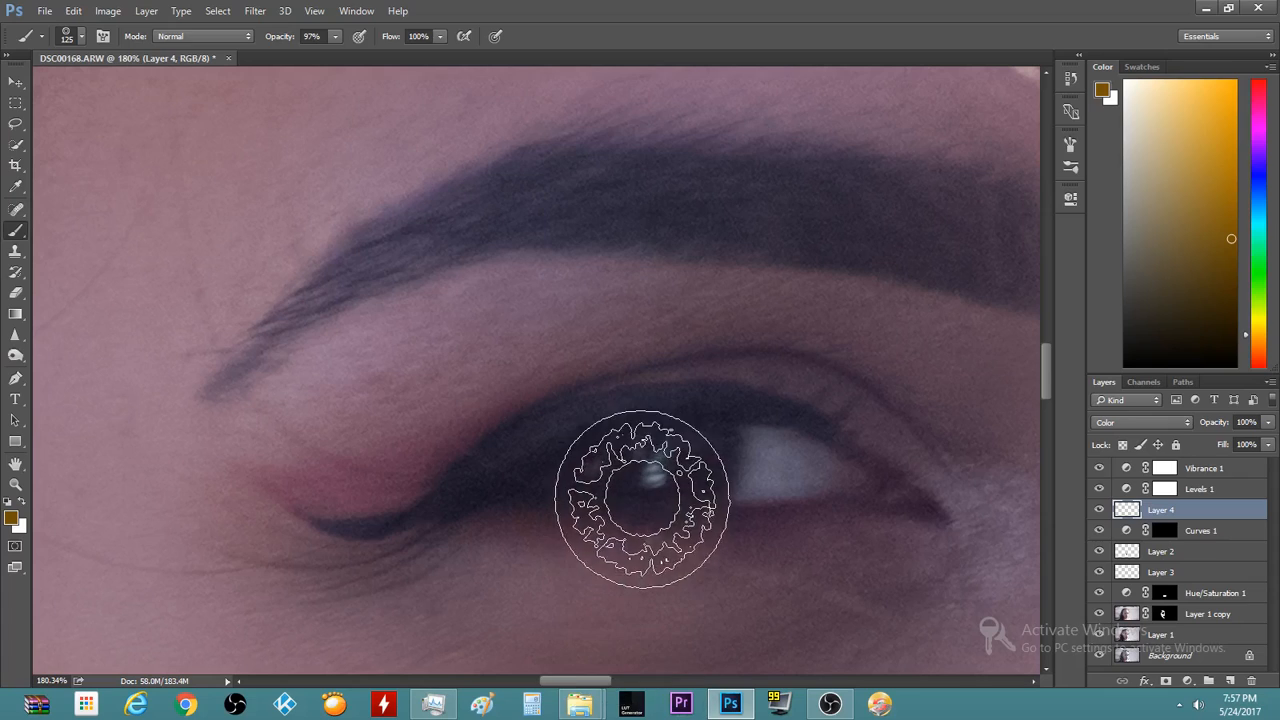
pyautogui.click(658, 464)
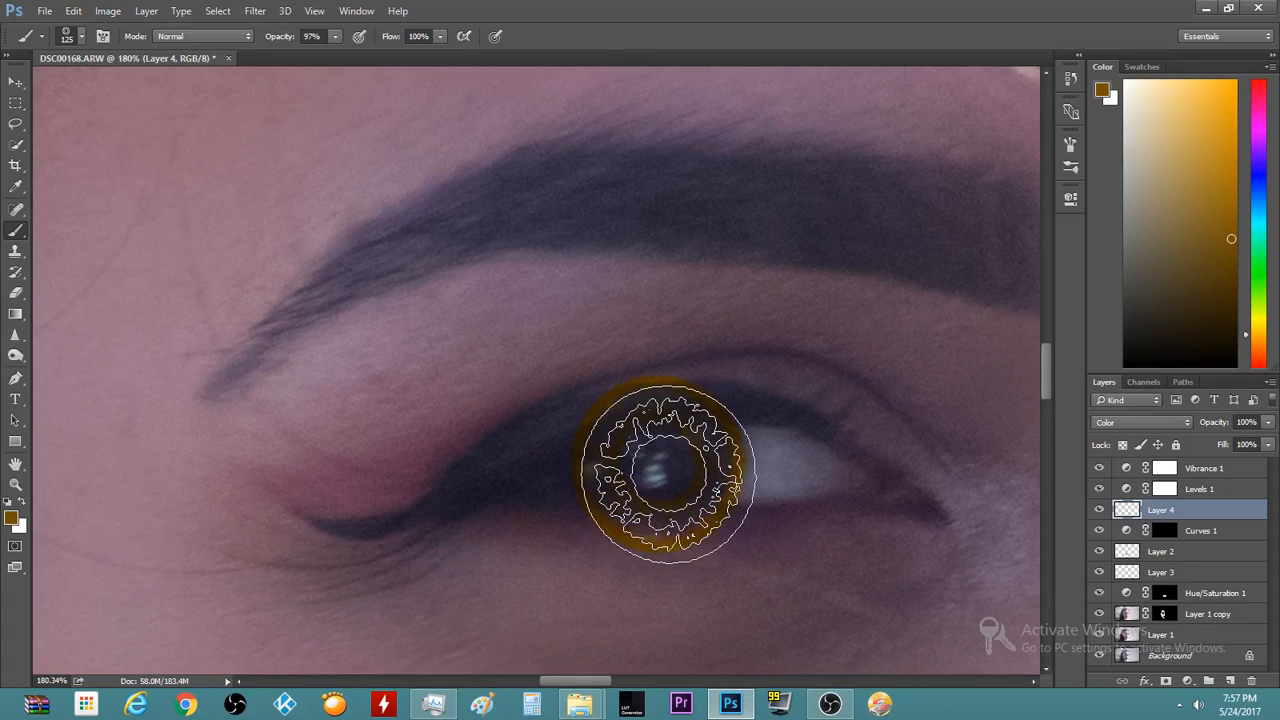
pyautogui.hotkey('ctrl', 'z')
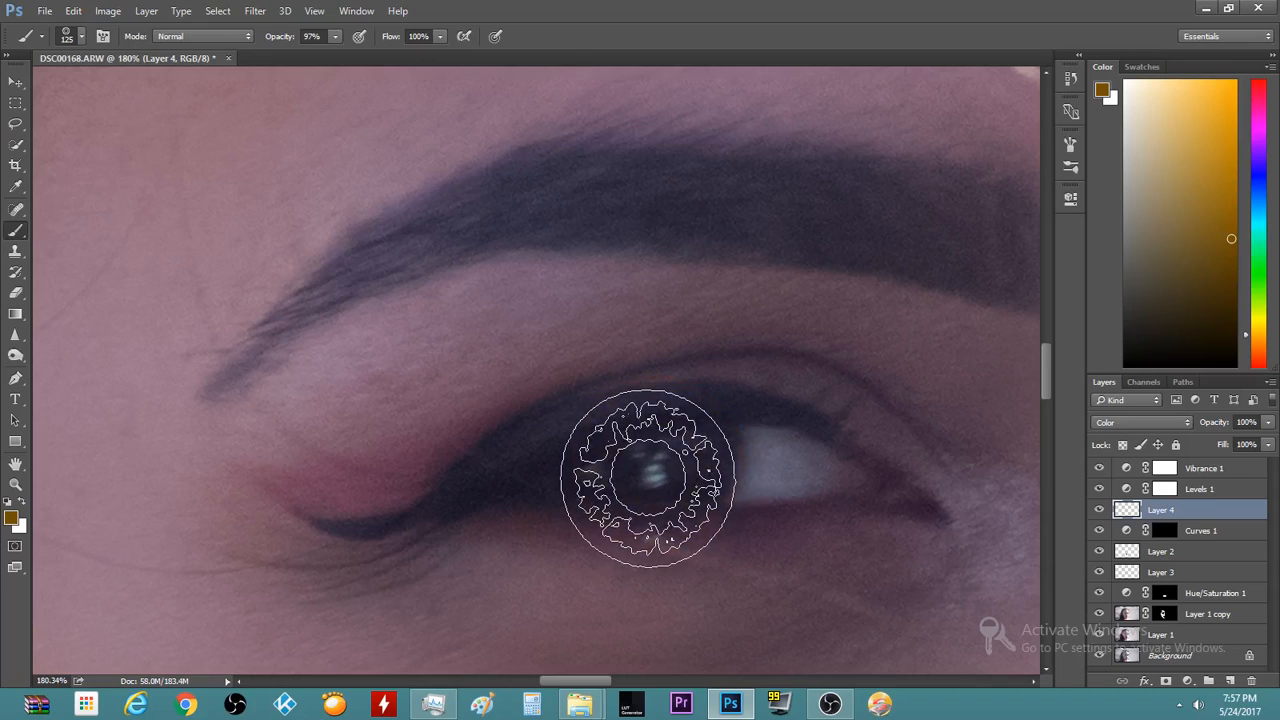
pyautogui.press('[')
pyautogui.press('[')
pyautogui.press('[')
pyautogui.press('[')
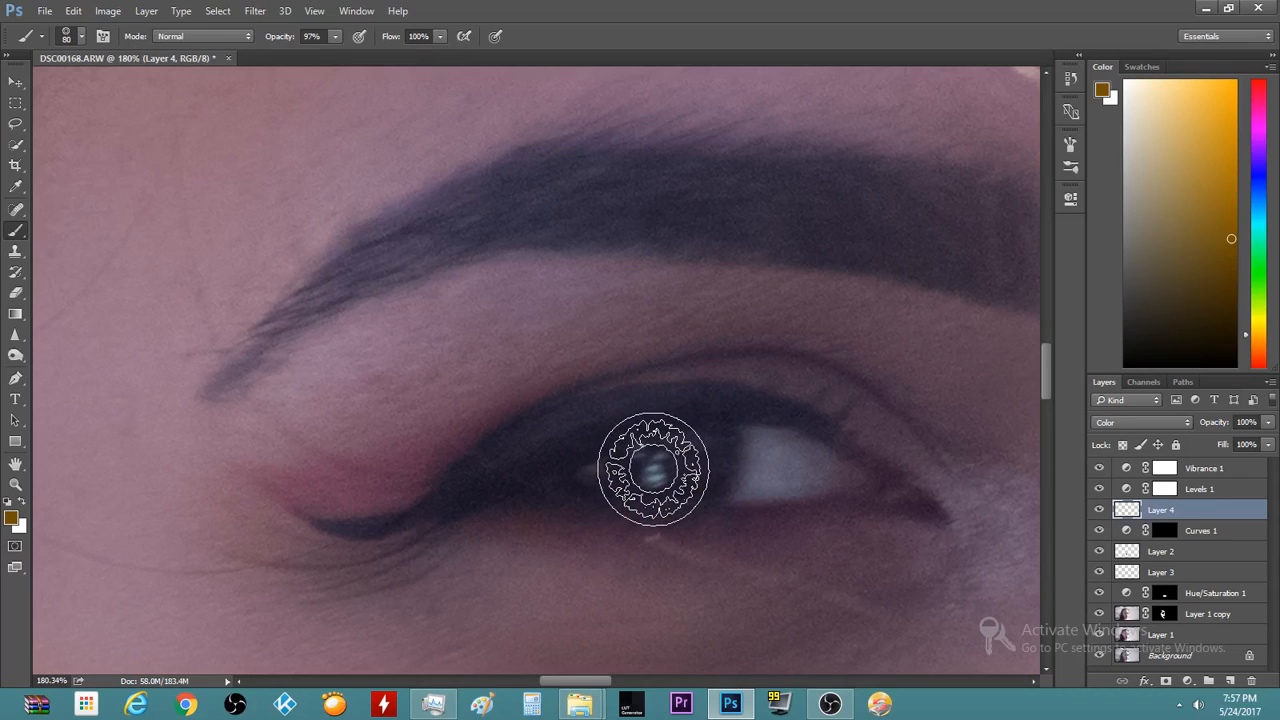
pyautogui.click(654, 468)
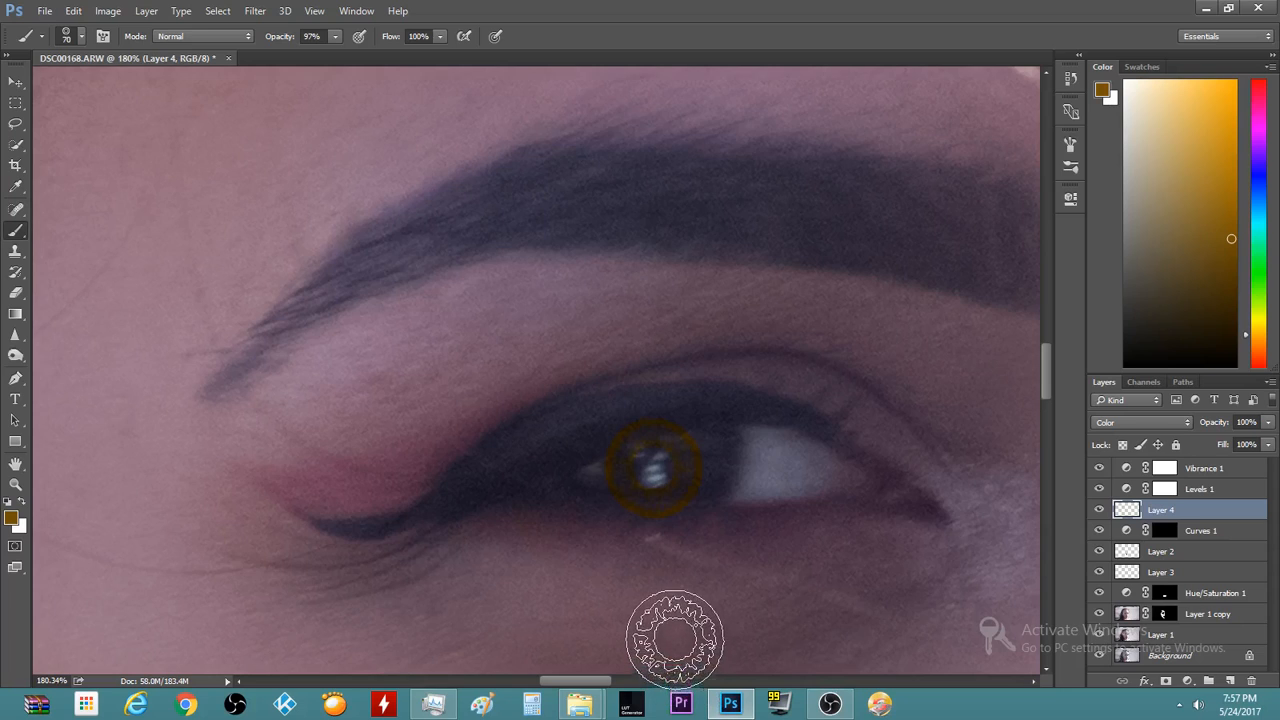
# Undo the off-centre ring and stamp the orange ring centred on the iris
pyautogui.scroll(-3, 672, 632)
pyautogui.scroll(-5, 670, 633)
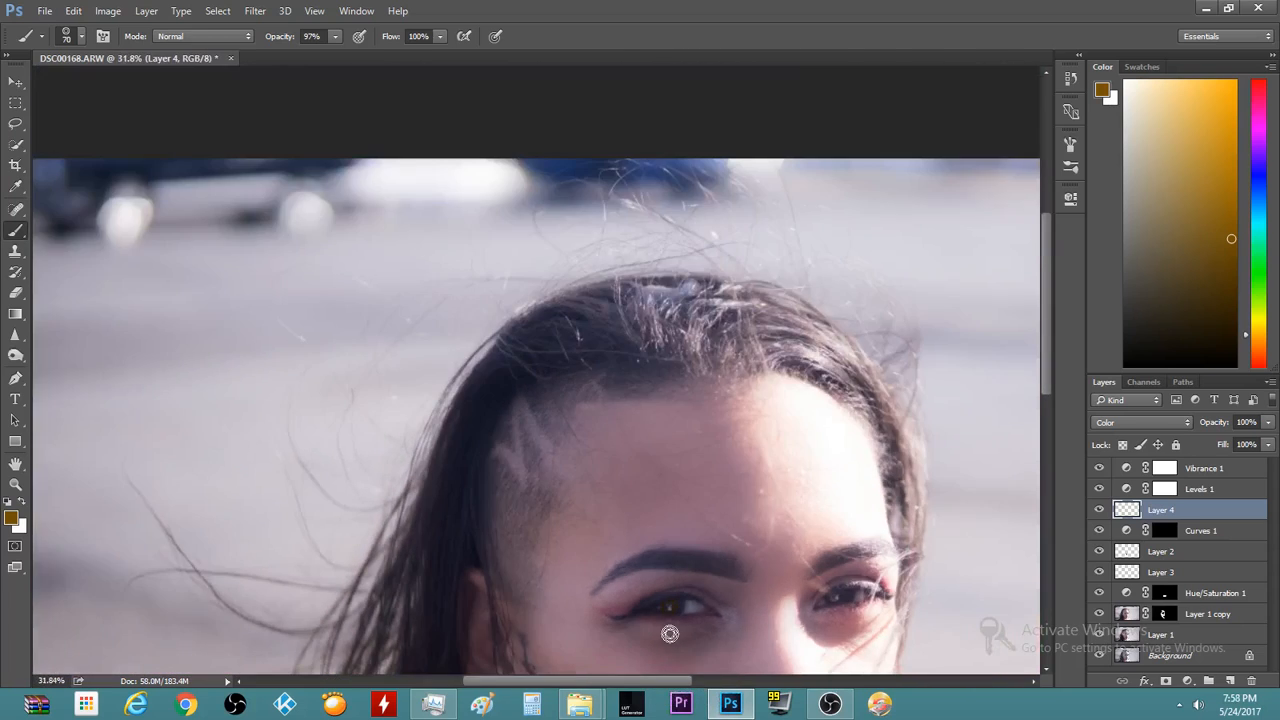
pyautogui.scroll(6, 449, 457)
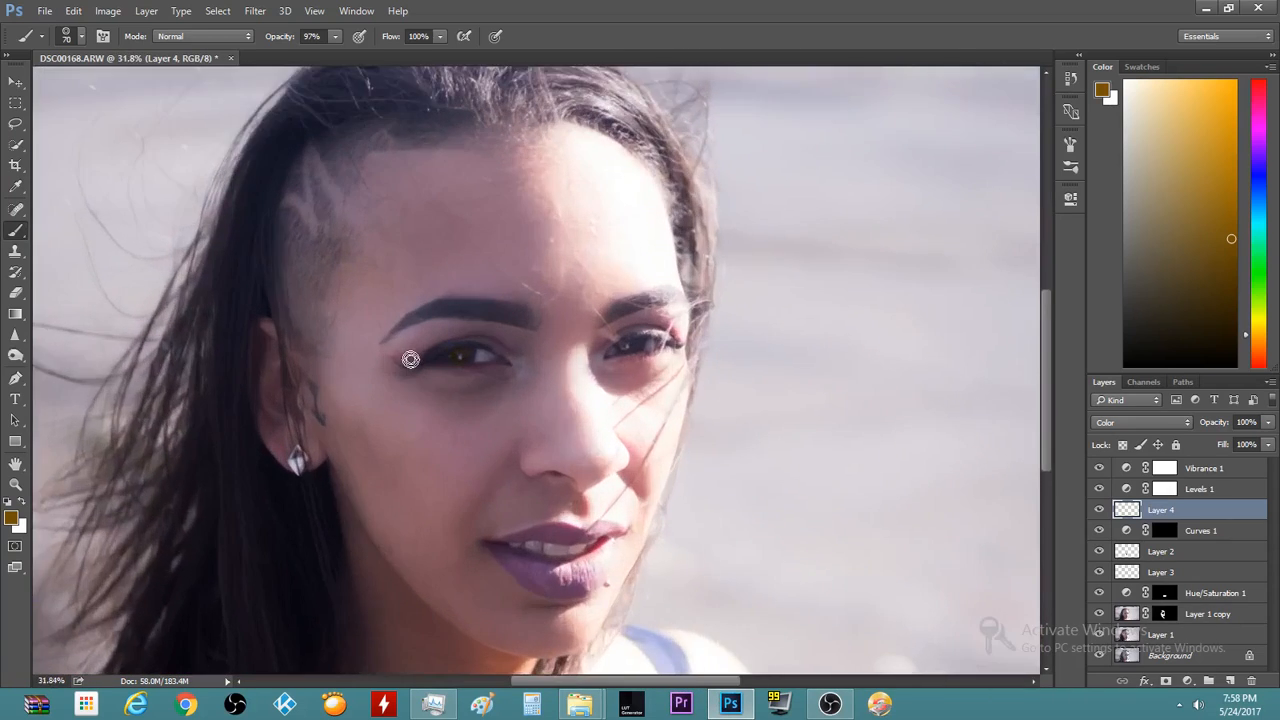
pyautogui.scroll(4, 490, 336)
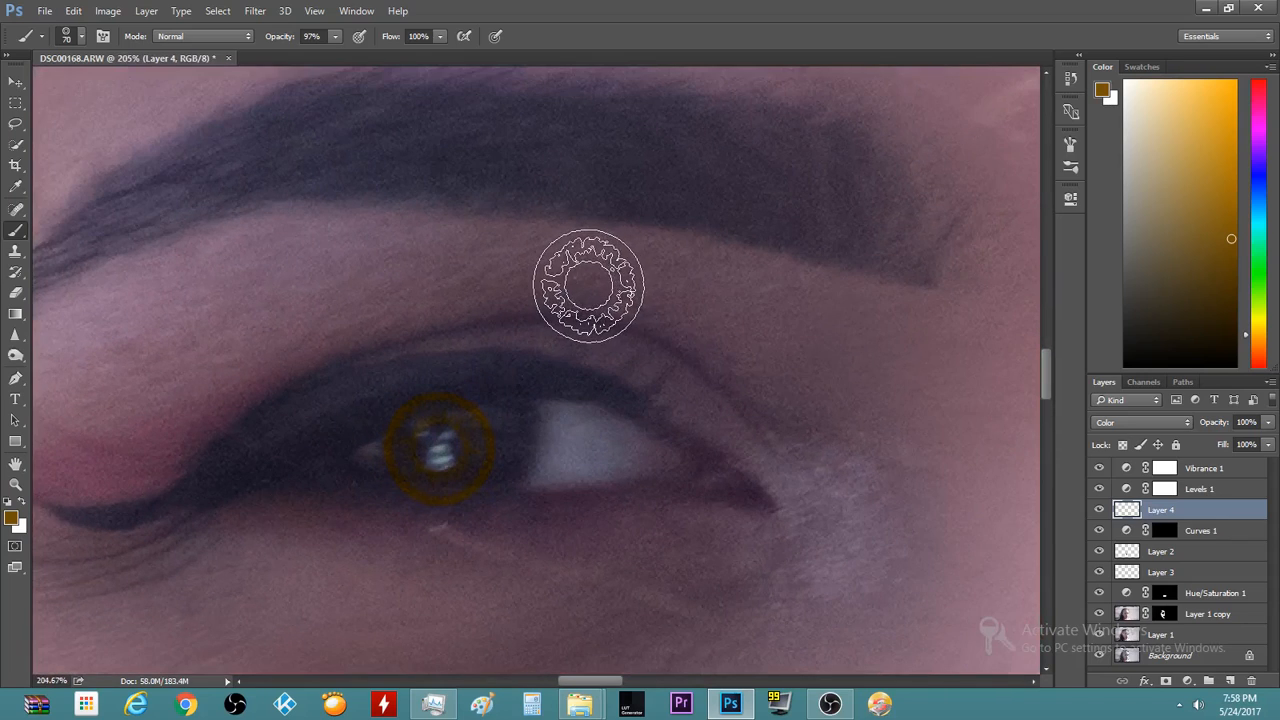
pyautogui.scroll(1, 442, 466)
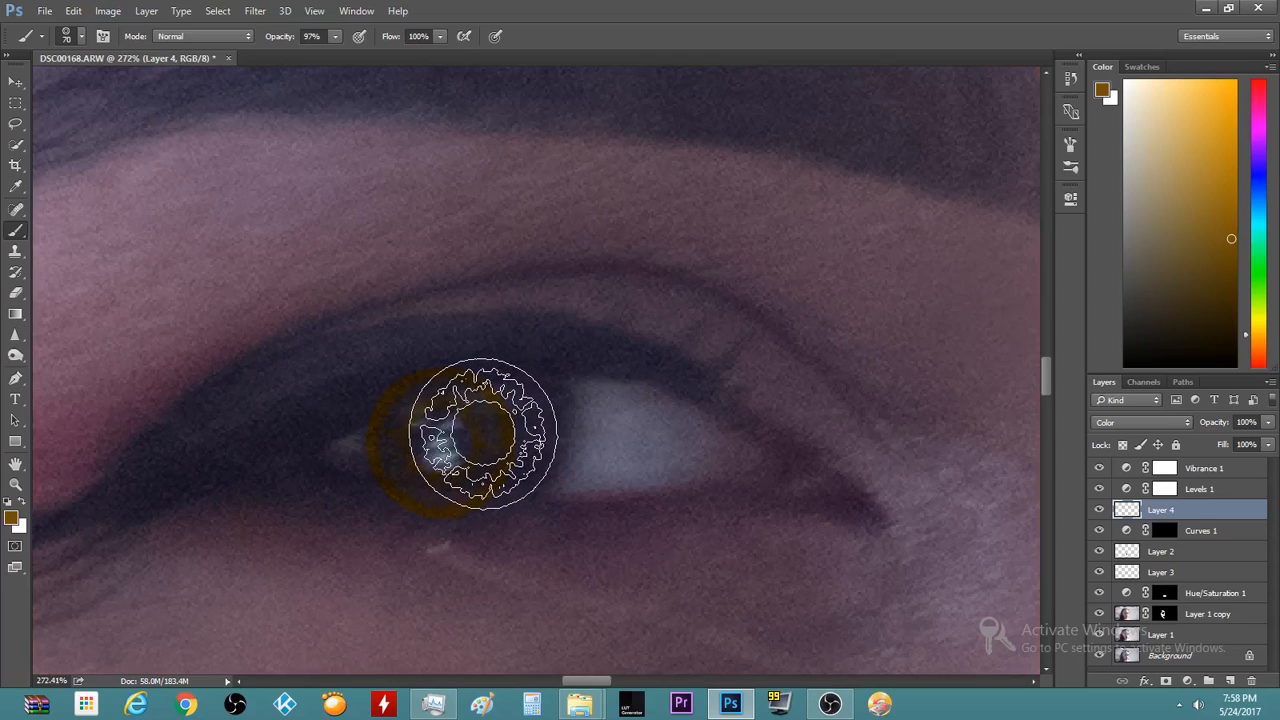
pyautogui.hotkey('ctrl', 'z')
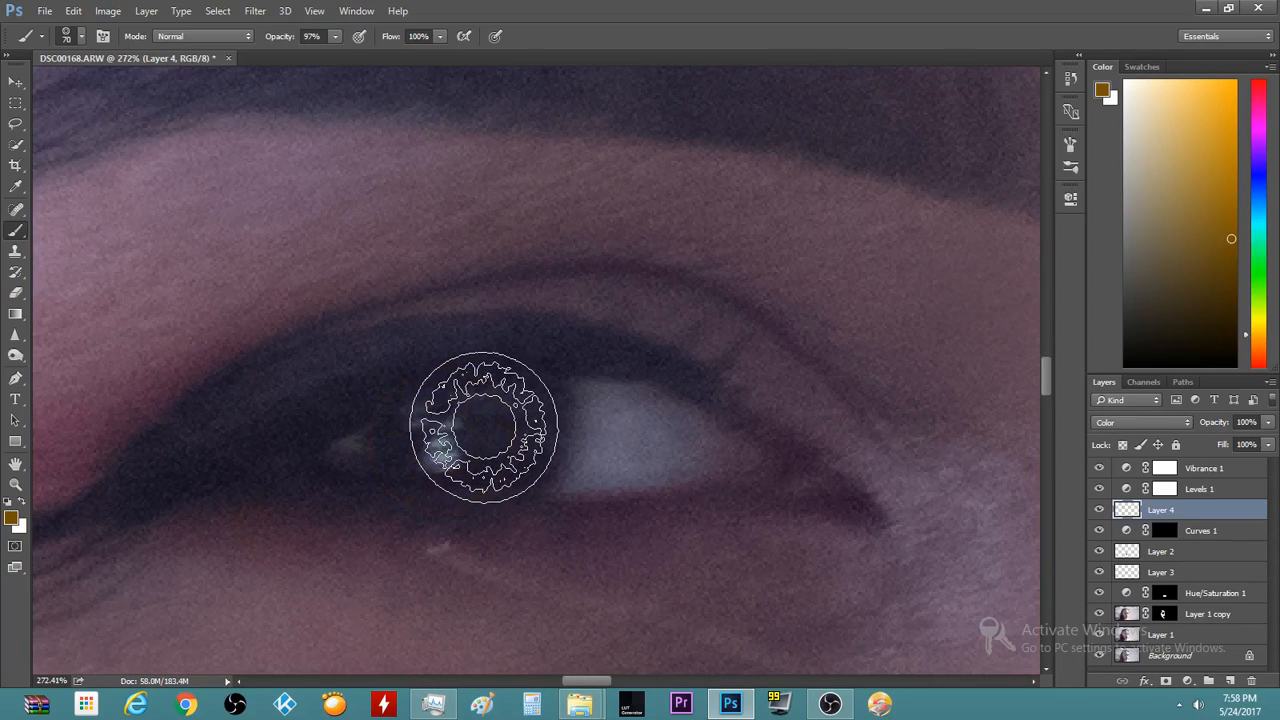
pyautogui.click(478, 430)
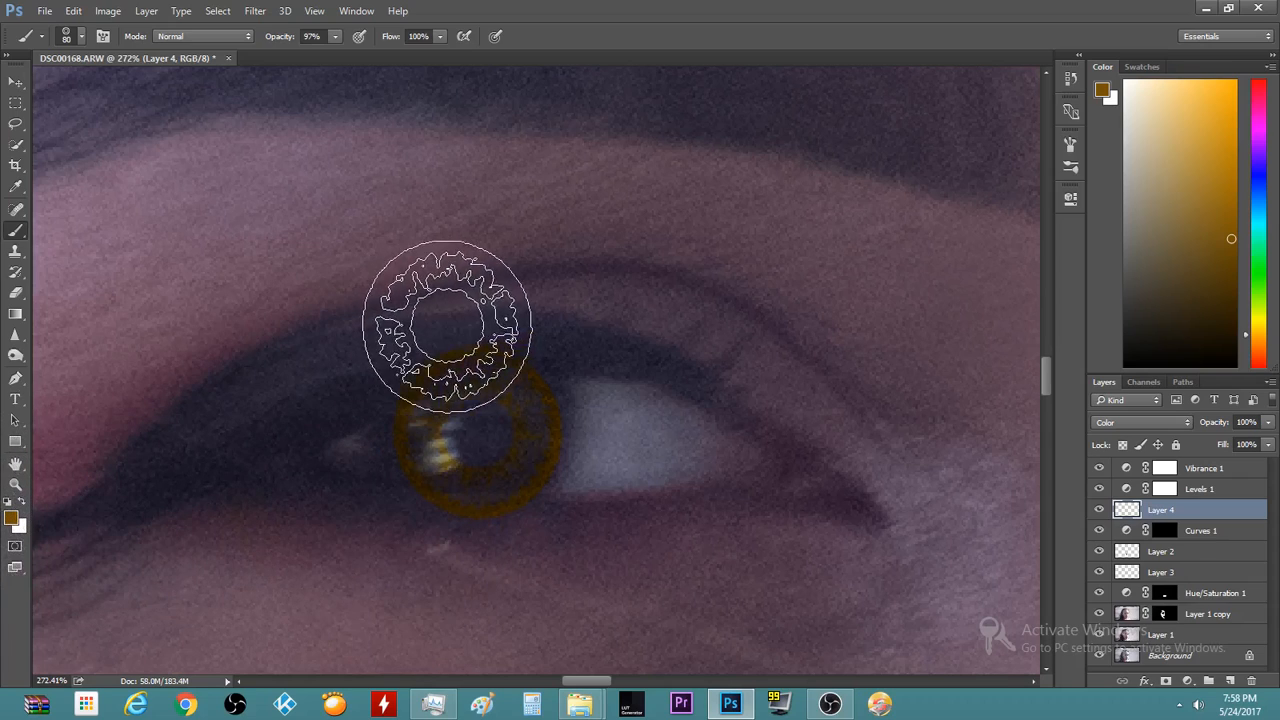
pyautogui.press('e')
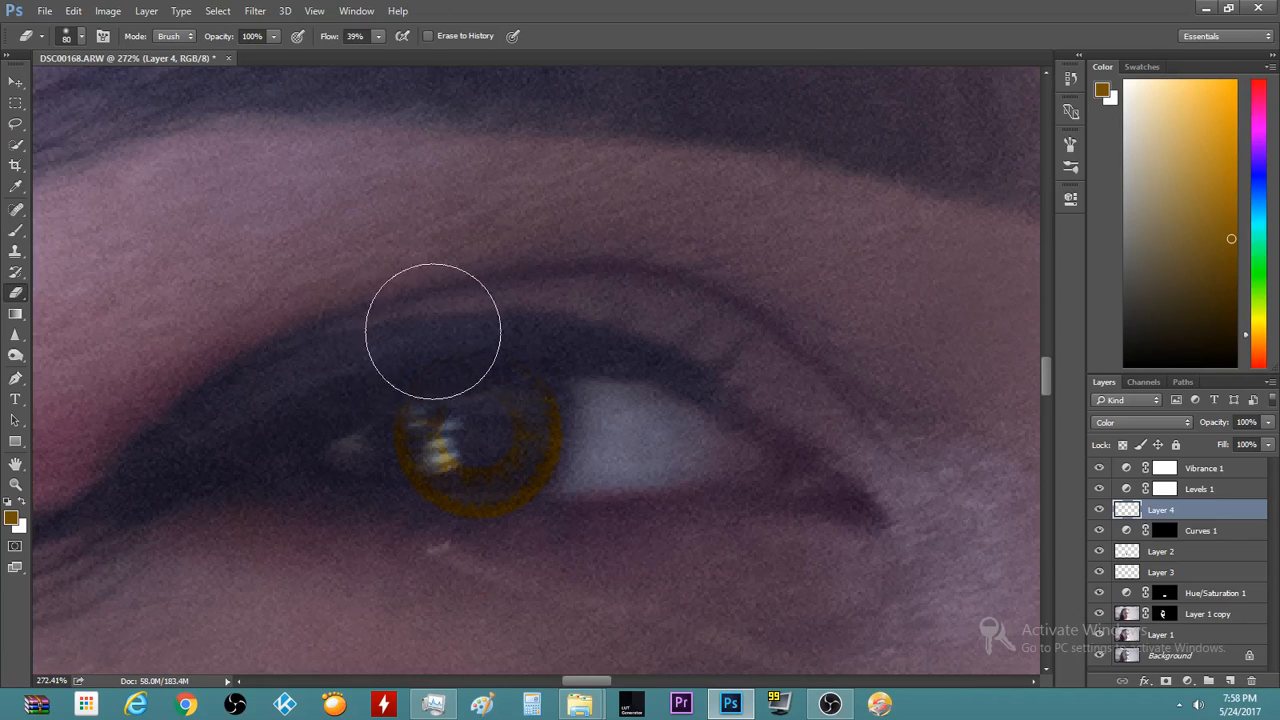
# Drop Layer 4's opacity to 66% to soften the golden iris ring
pyautogui.scroll(-3, 656, 405)
pyautogui.scroll(-2, 443, 528)
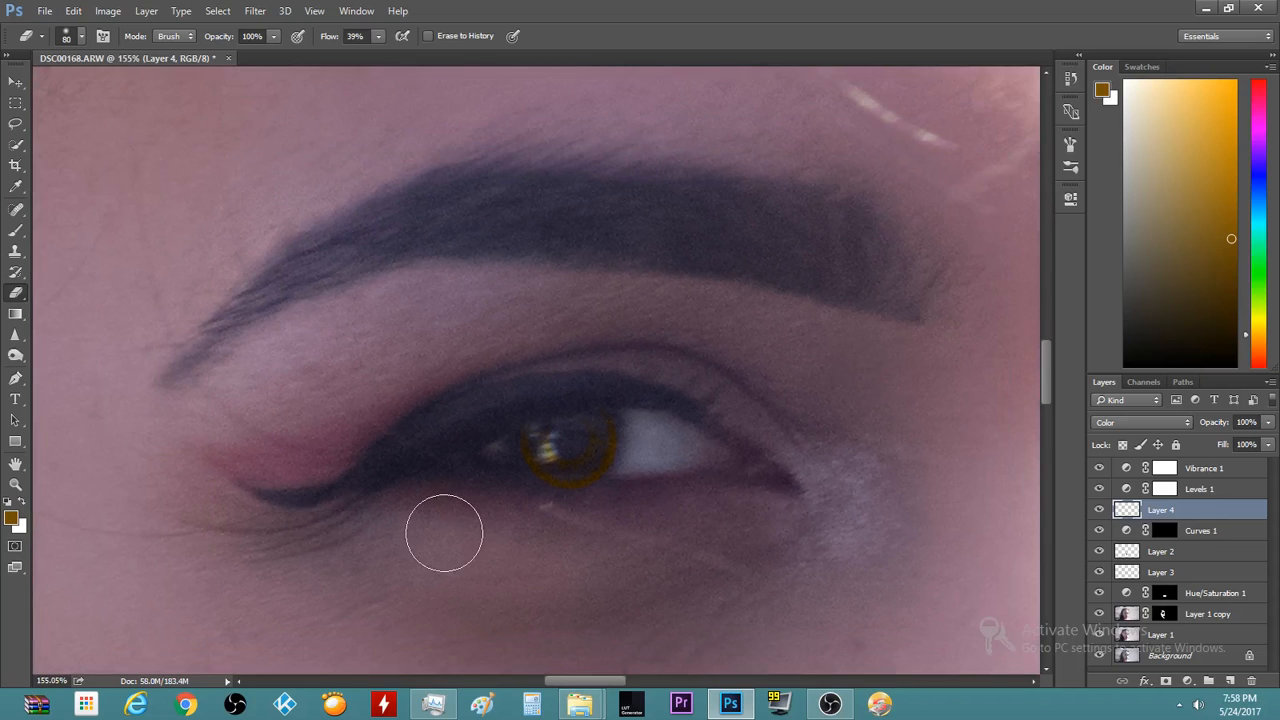
pyautogui.scroll(2, 467, 494)
pyautogui.scroll(-5, 467, 494)
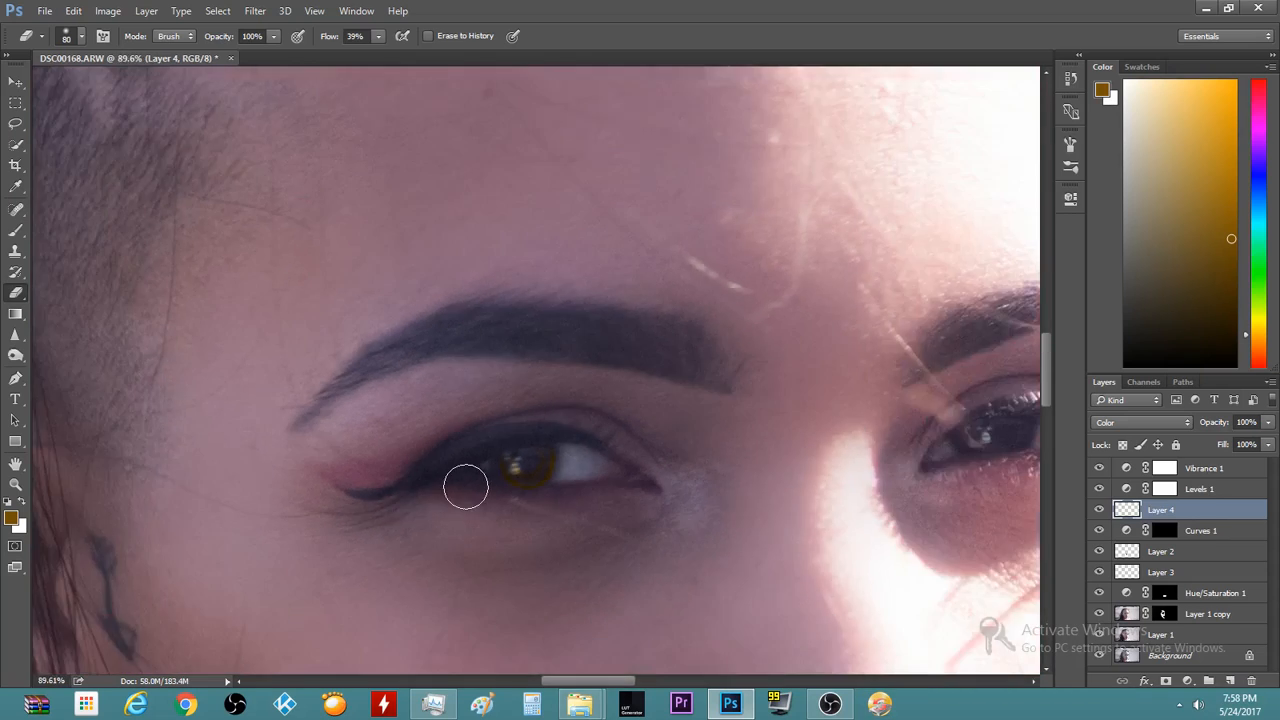
pyautogui.scroll(5, 520, 458)
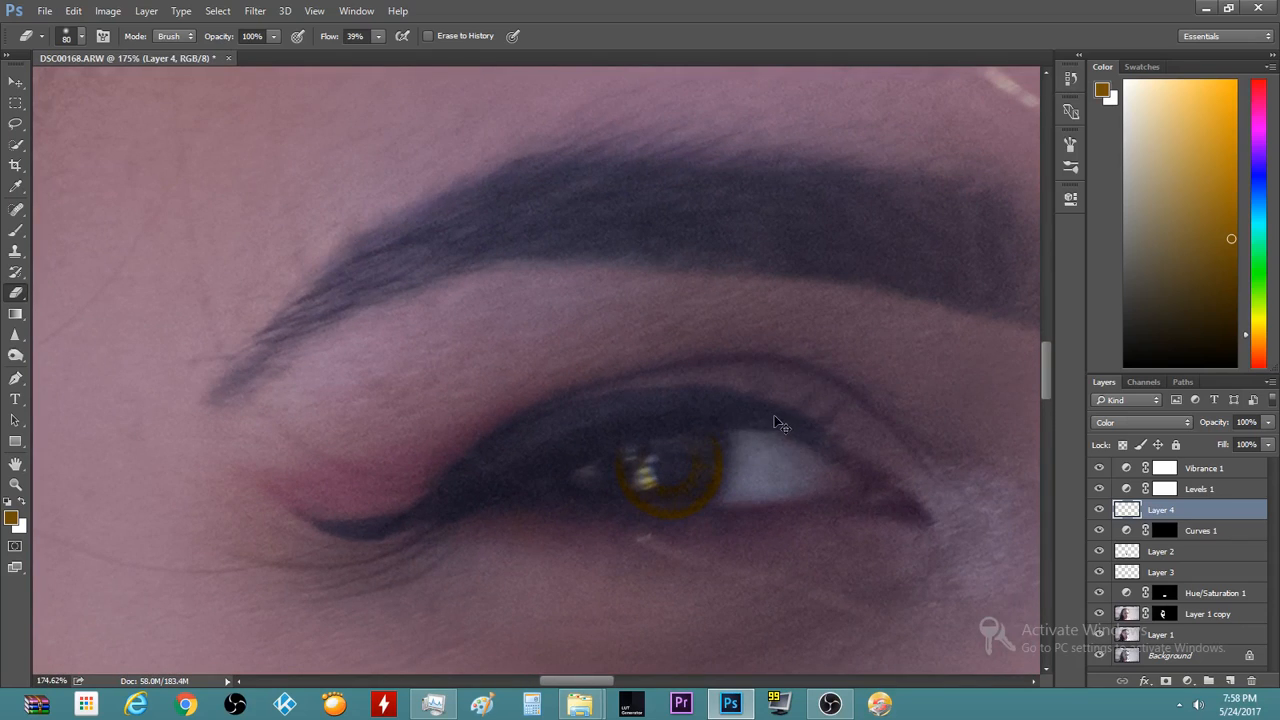
pyautogui.click(1268, 424)
pyautogui.scroll(-6, 457, 557)
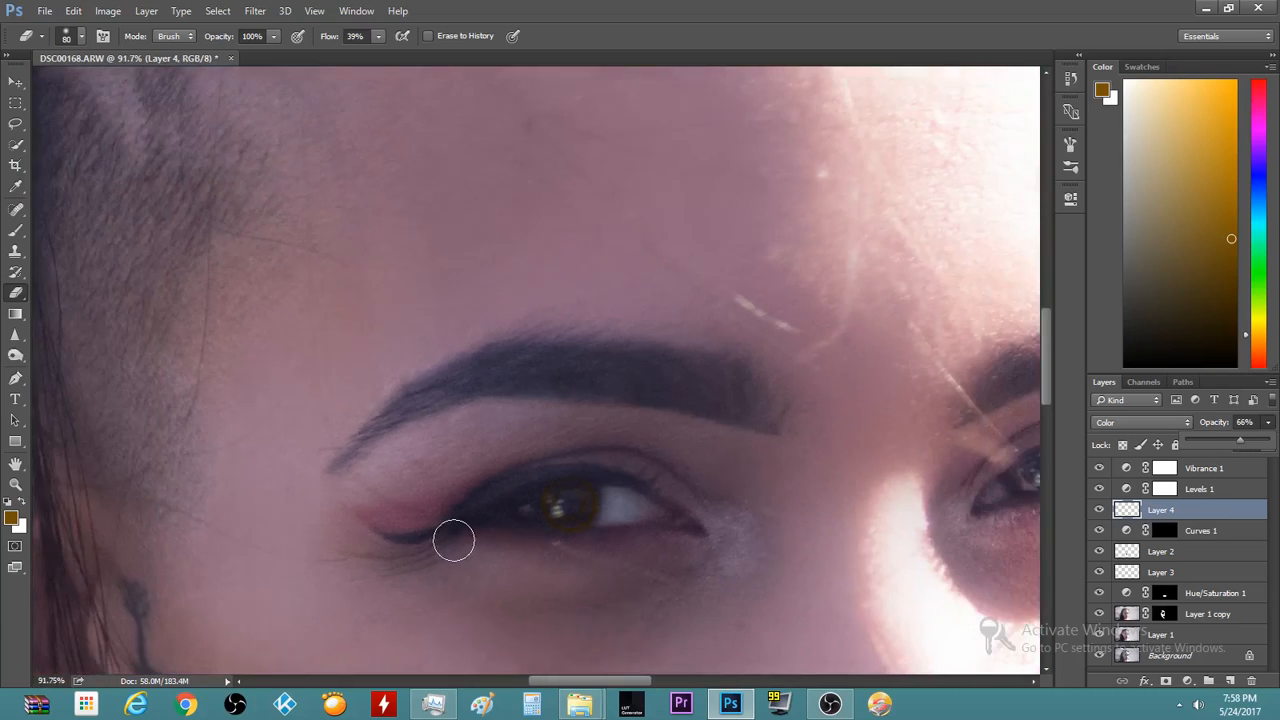
pyautogui.scroll(-5, 353, 605)
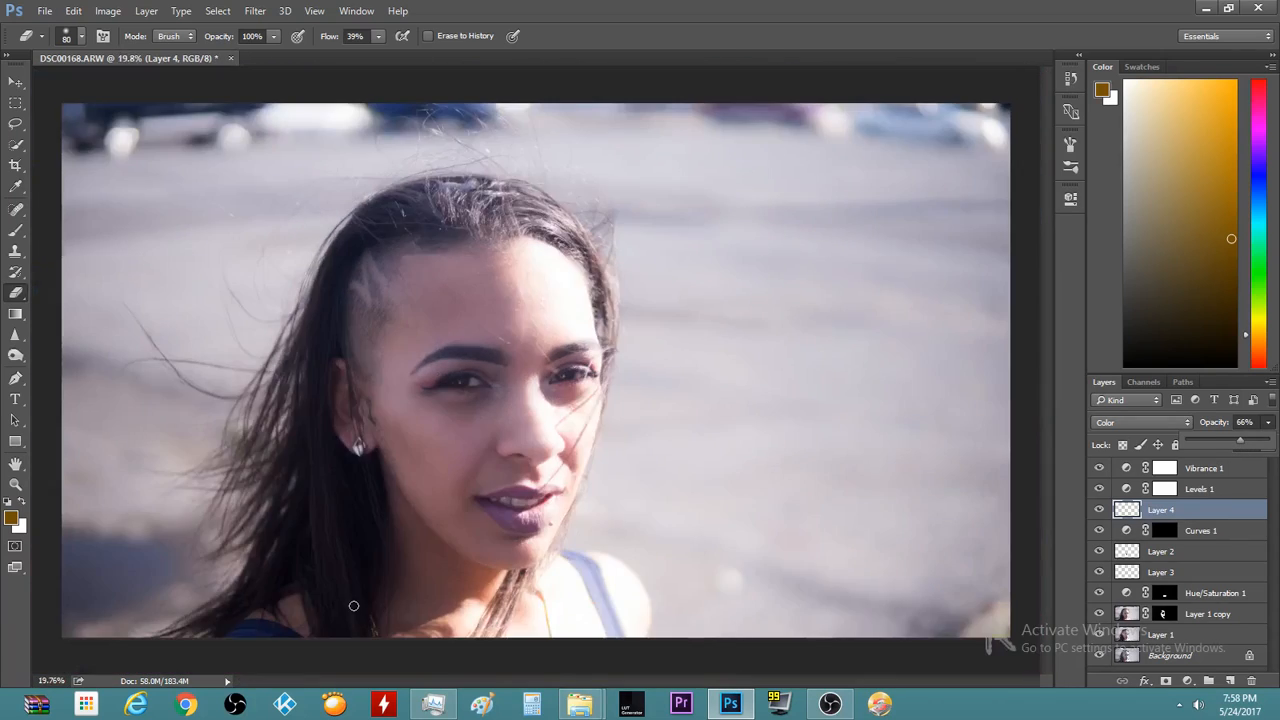
# Toggle Layer 4's visibility three times to compare the eye with and without the ring
pyautogui.scroll(2, 353, 605)
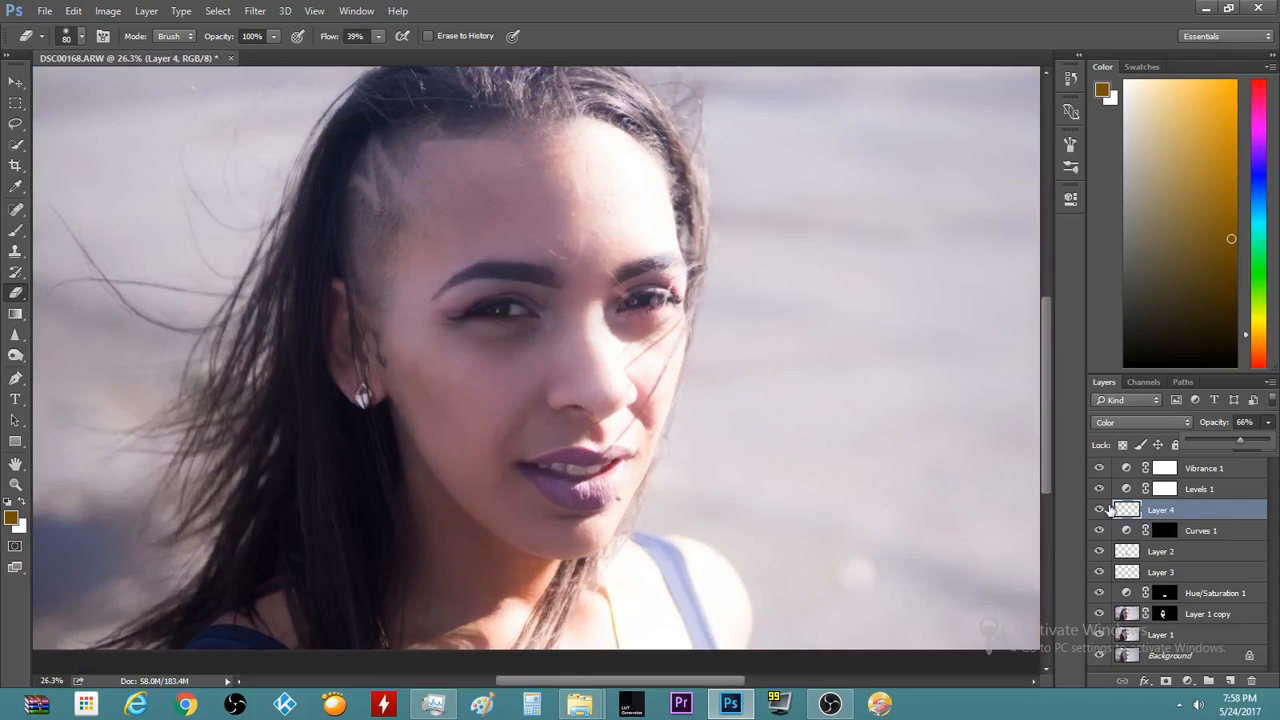
pyautogui.click(1099, 511)
pyautogui.click(1099, 511)
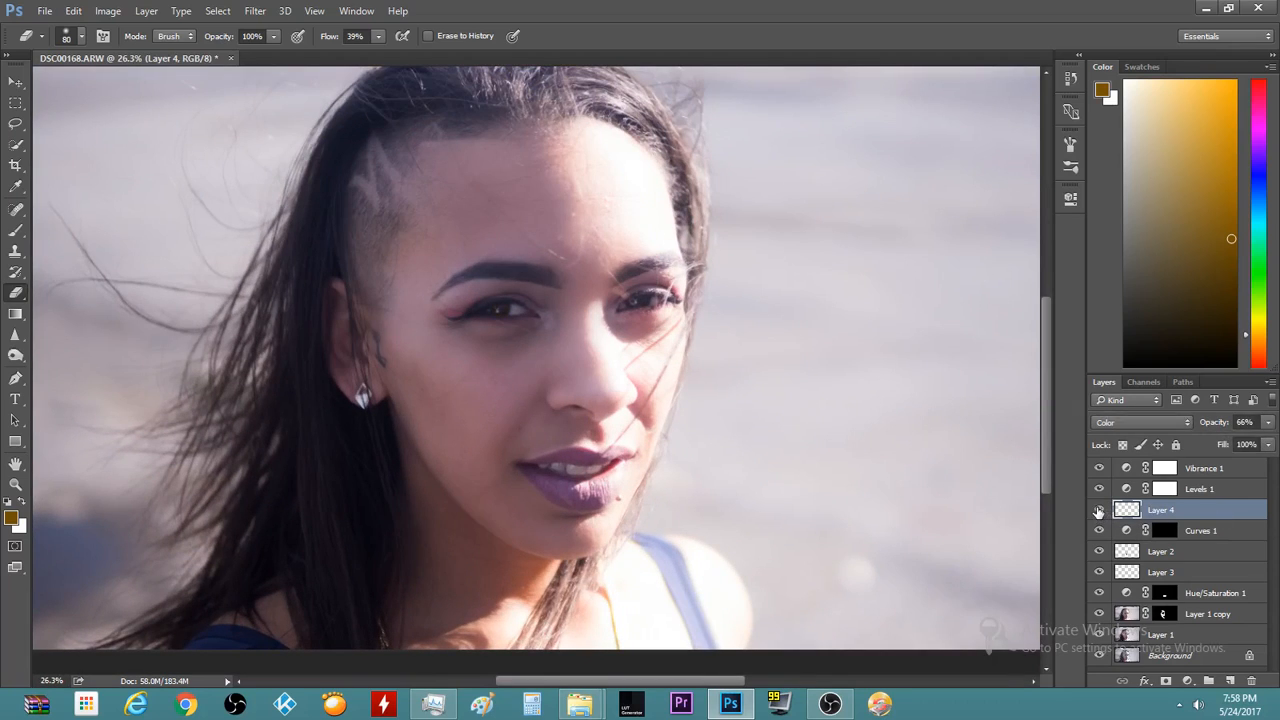
pyautogui.scroll(2, 200, 346)
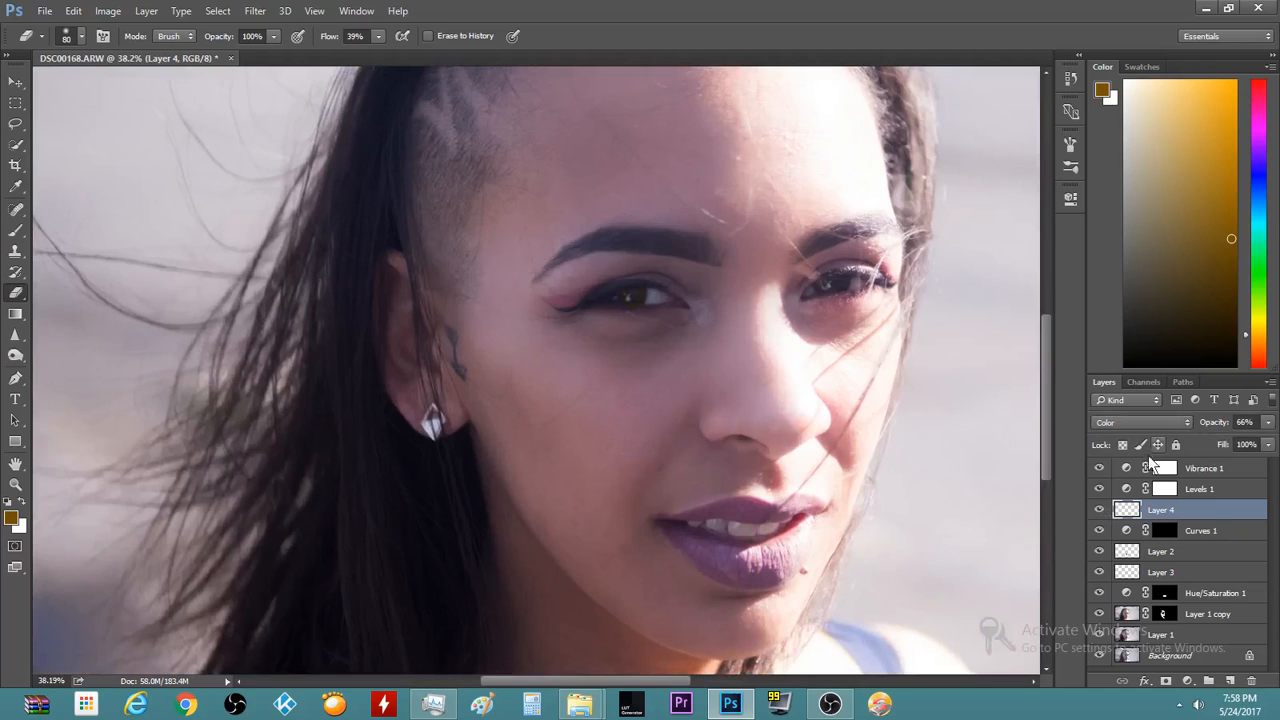
pyautogui.click(1099, 511)
pyautogui.click(1099, 511)
pyautogui.scroll(4, 430, 343)
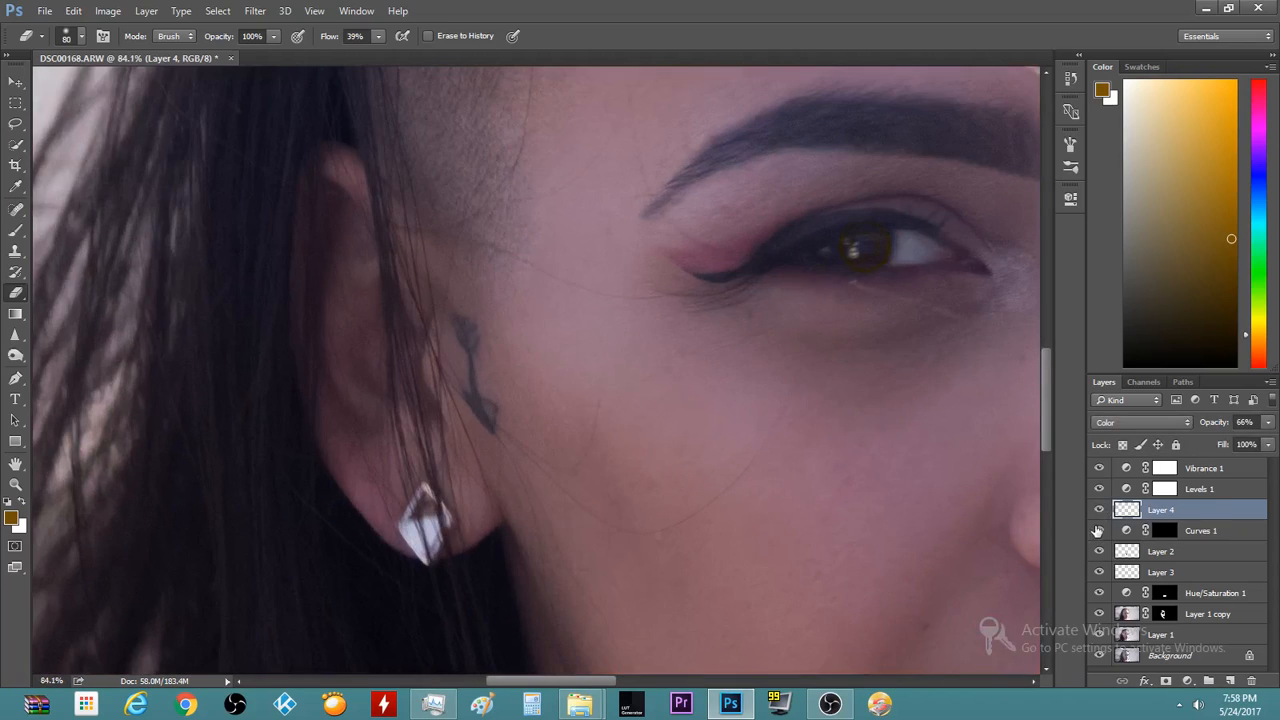
pyautogui.click(1099, 511)
pyautogui.click(1099, 511)
# Erase the left and inner parts of the orange iris ring
pyautogui.scroll(2, 864, 230)
pyautogui.scroll(2, 880, 257)
pyautogui.moveTo(835, 245)
pyautogui.mouseDown()
pyautogui.moveTo(866, 237)
pyautogui.moveTo(871, 252)
pyautogui.moveTo(910, 237)
pyautogui.mouseUp()
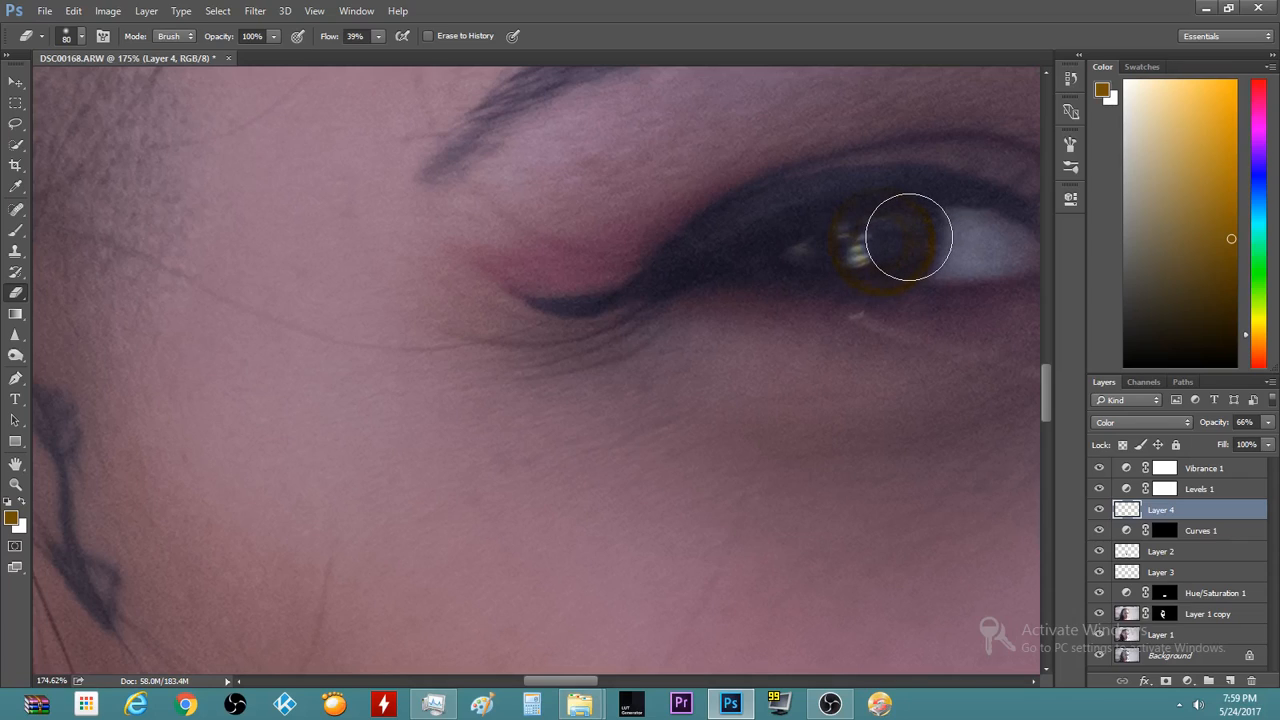
pyautogui.press('b')
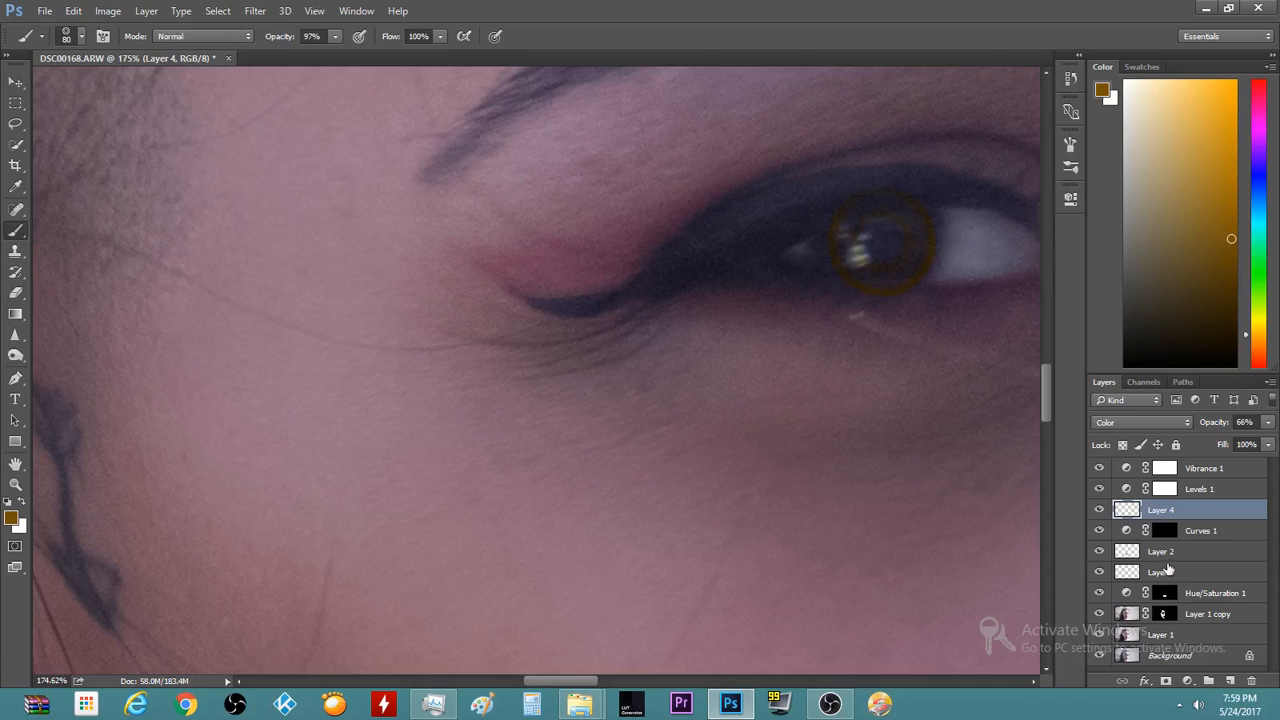
# Delete Layer 4 along with its orange iris ring
pyautogui.press('Delete')
pyautogui.scroll(-4, 625, 335)
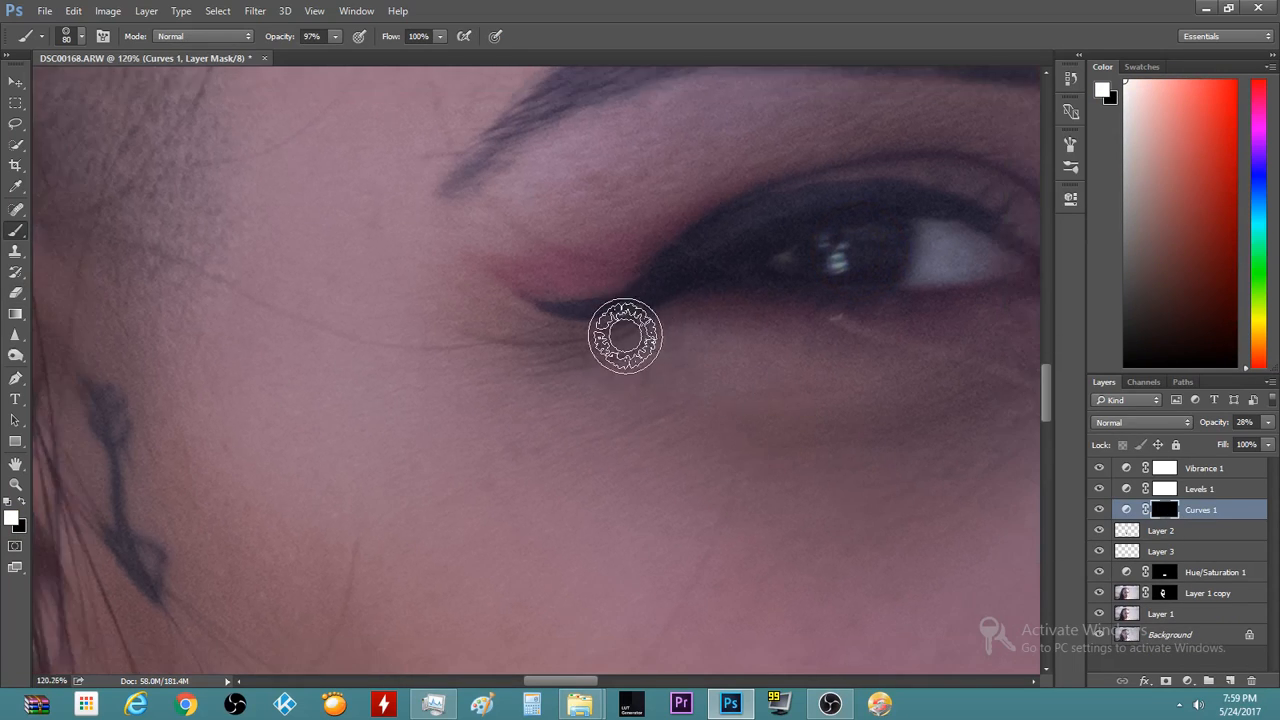
pyautogui.scroll(-4, 620, 340)
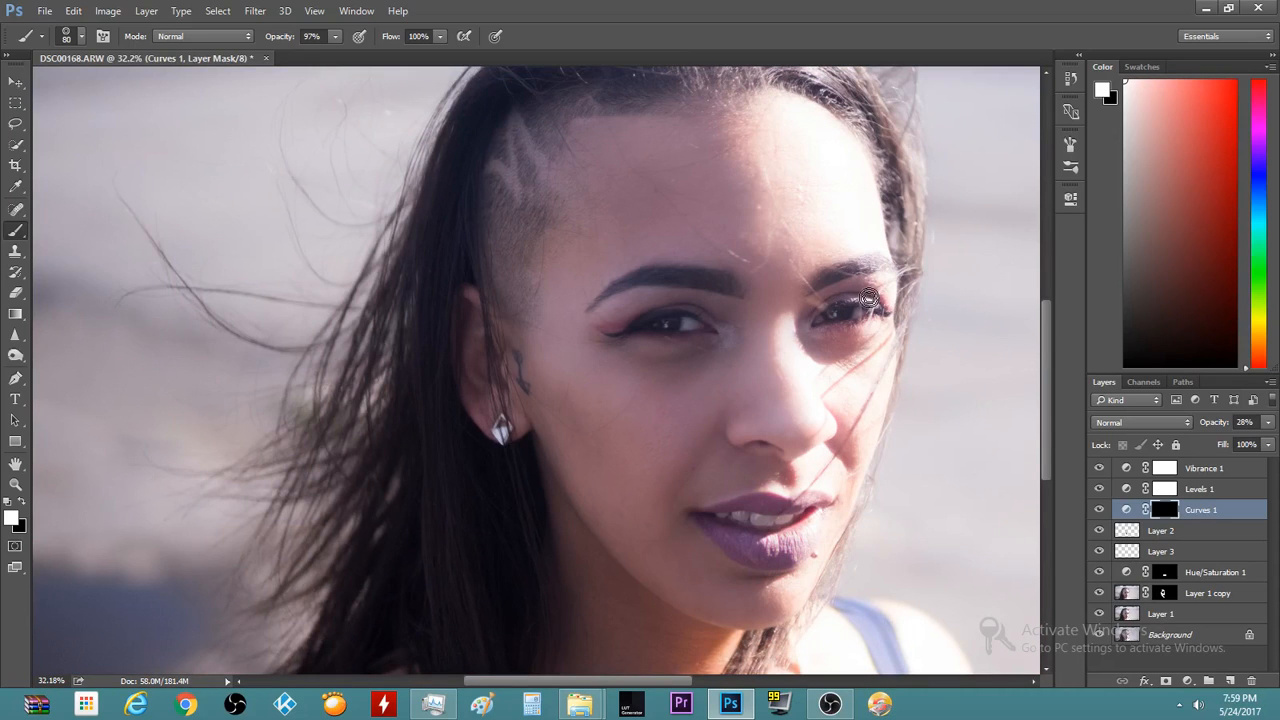
pyautogui.scroll(-3, 568, 190)
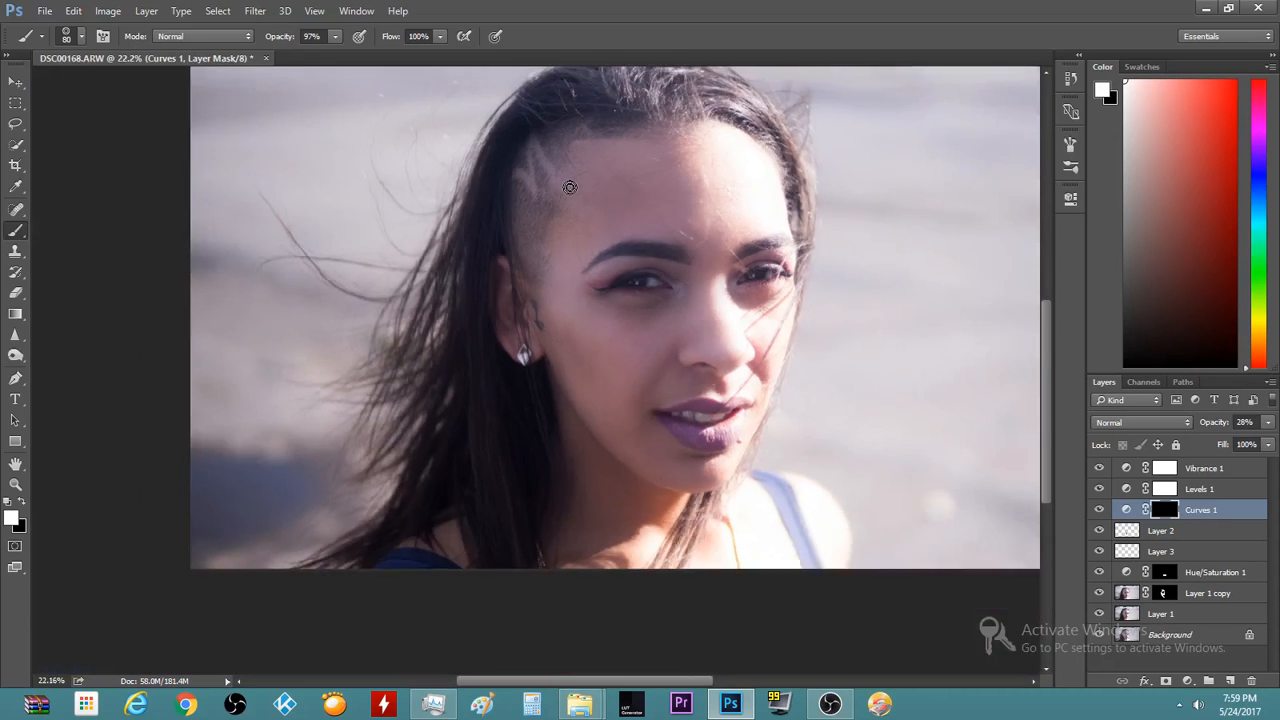
pyautogui.scroll(3, 550, 210)
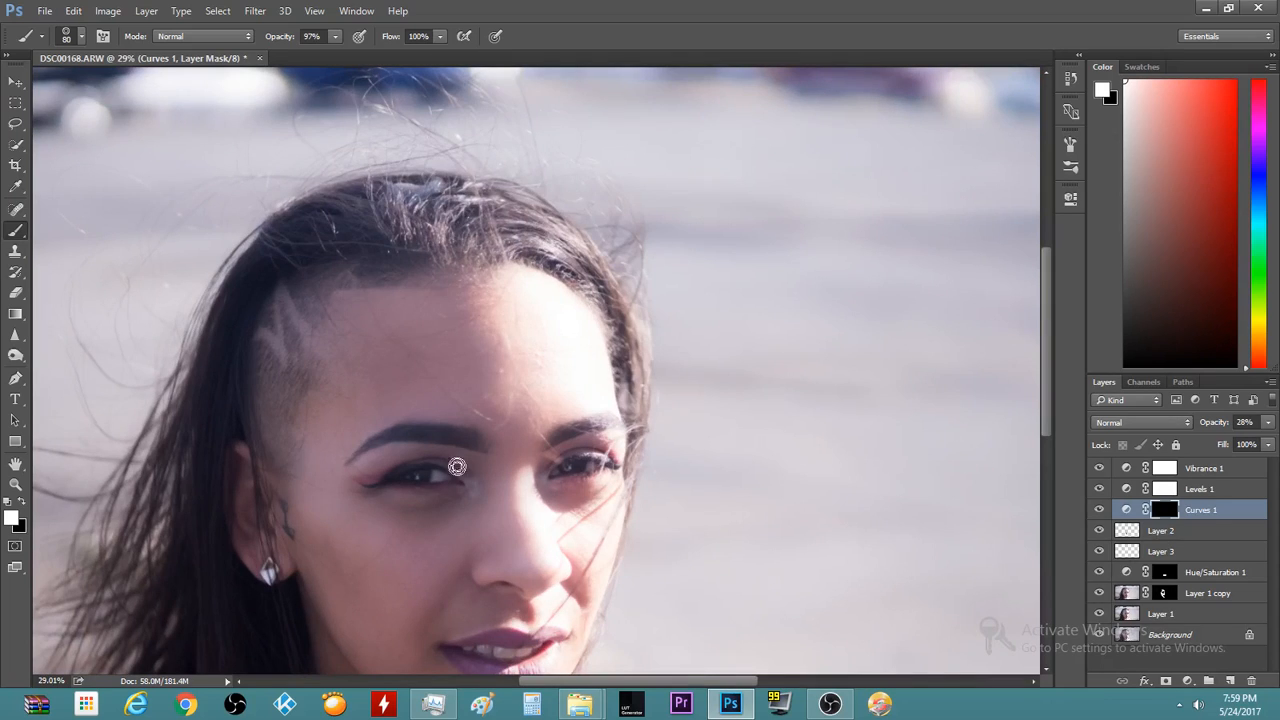
pyautogui.scroll(8, 457, 467)
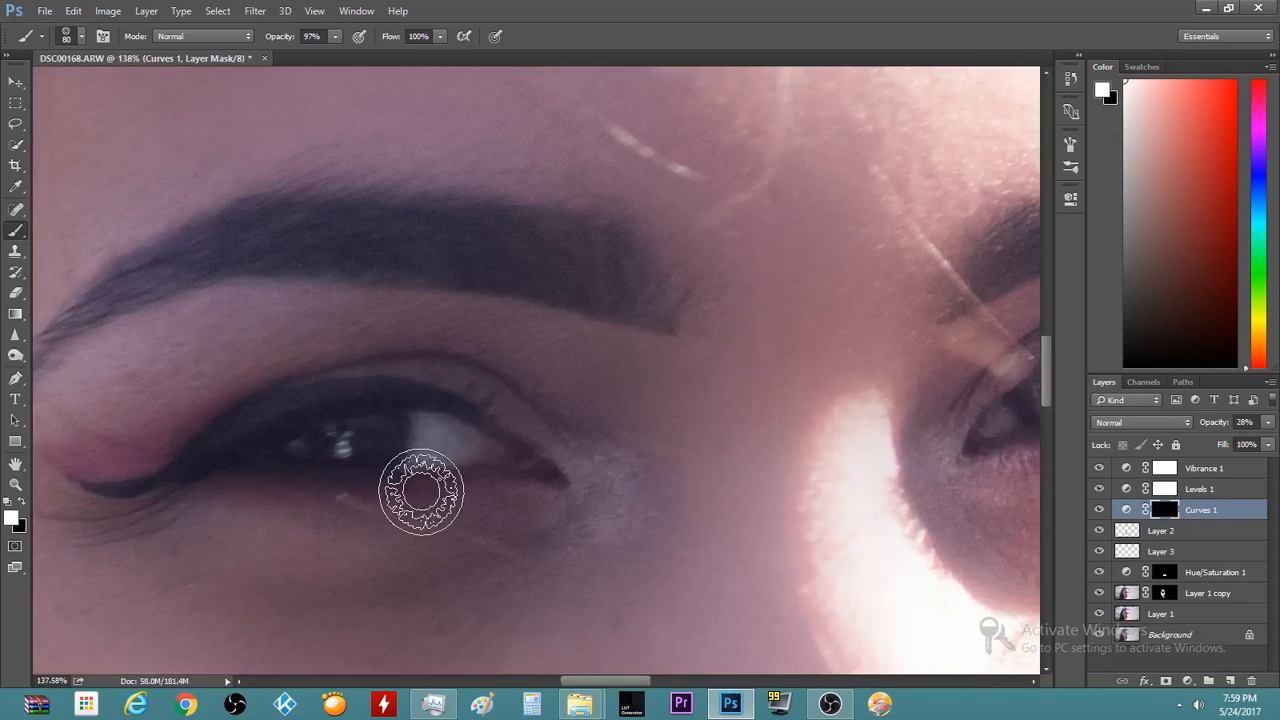
pyautogui.scroll(2, 421, 492)
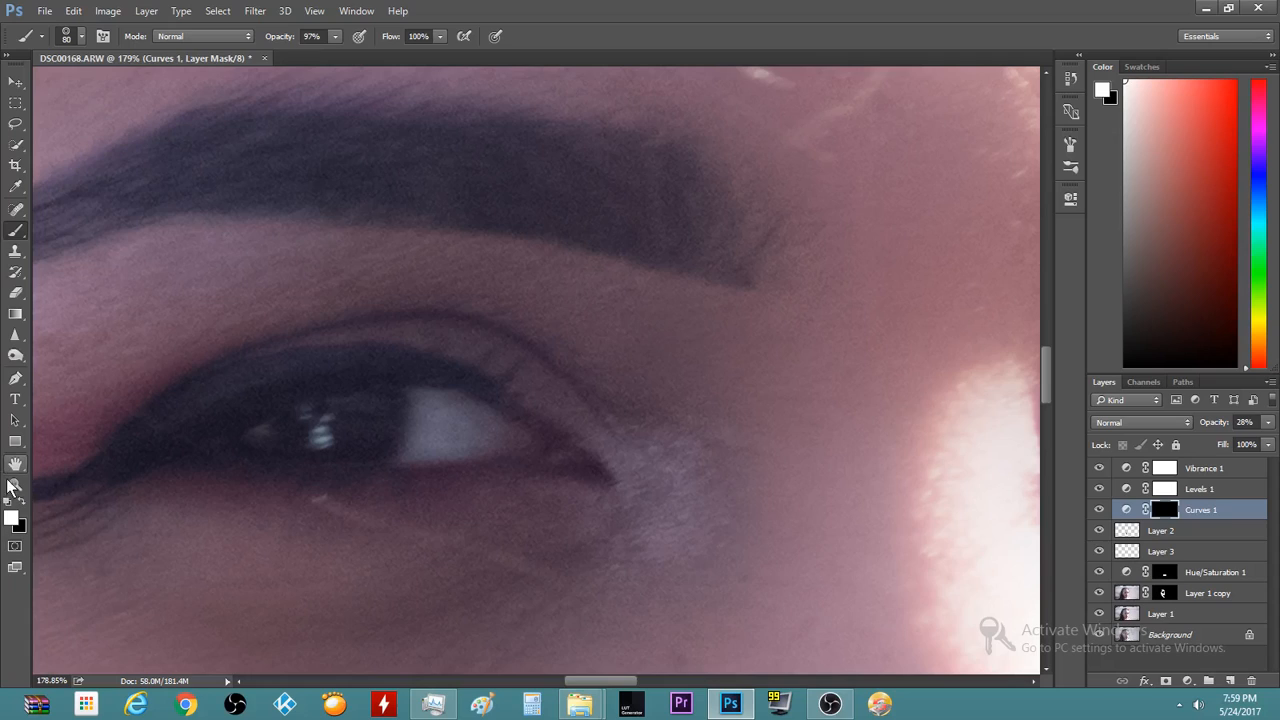
pyautogui.scroll(-1, 13, 490)
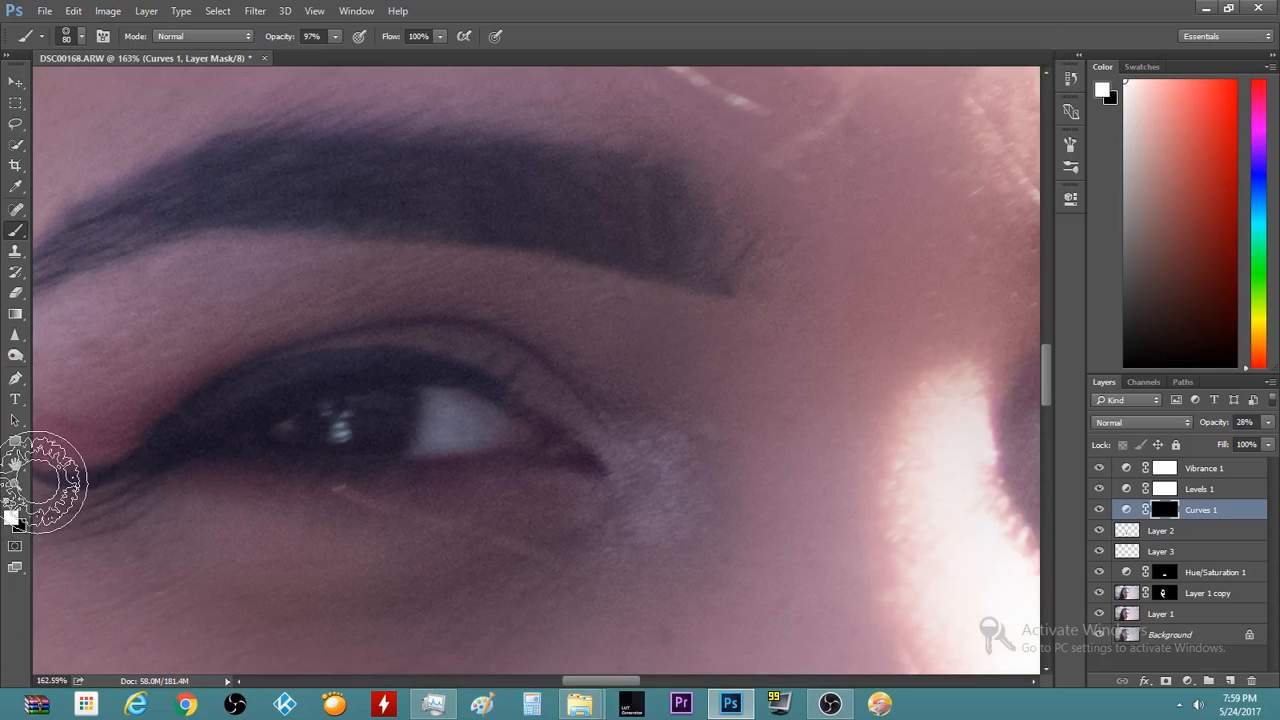
# Set the foreground colour to light blue 76d9f9 and select Layer 2
pyautogui.click(16, 528)
pyautogui.moveTo(851, 528); pyautogui.dragTo(848, 428)
pyautogui.click(722, 335)
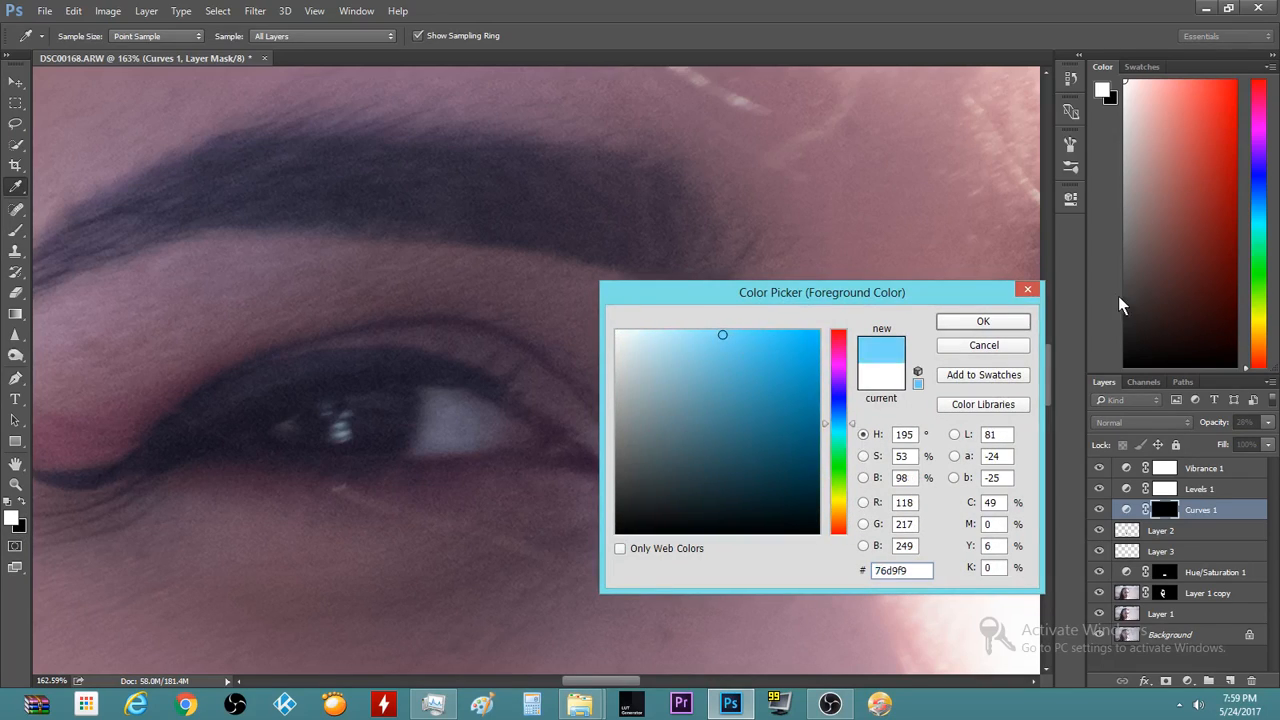
pyautogui.click(1020, 321)
pyautogui.press('b')
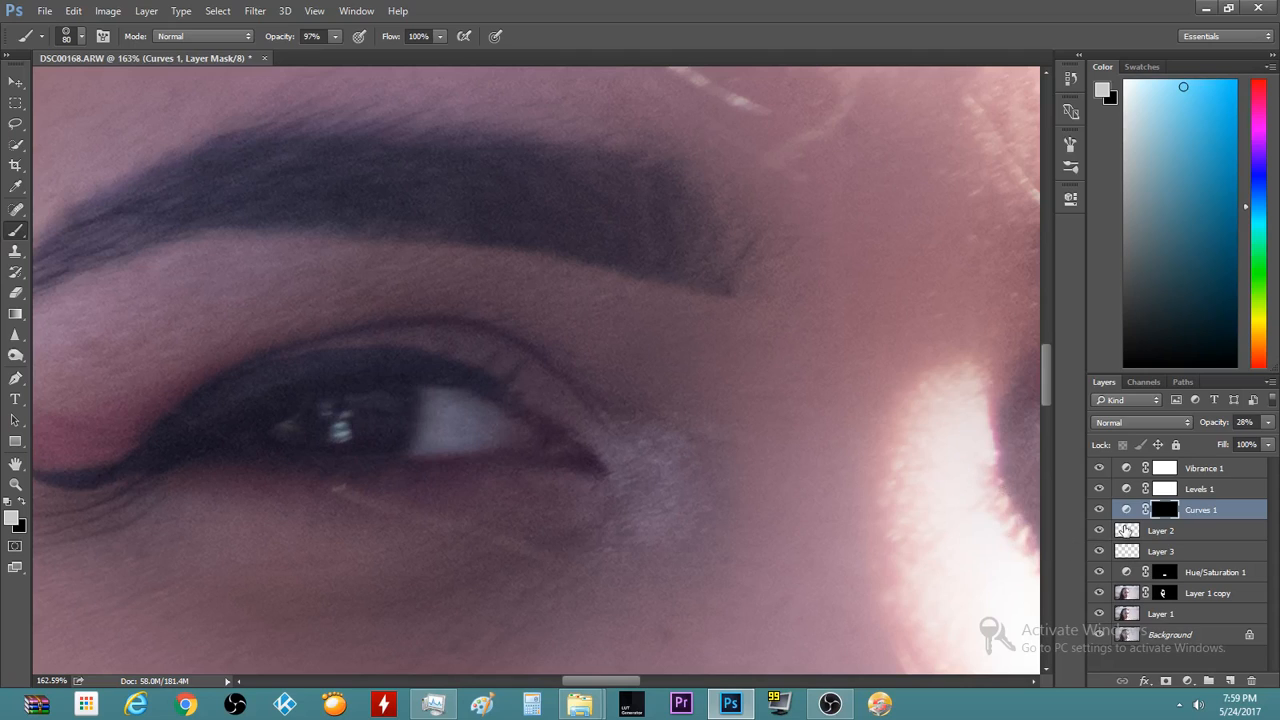
pyautogui.click(1127, 530)
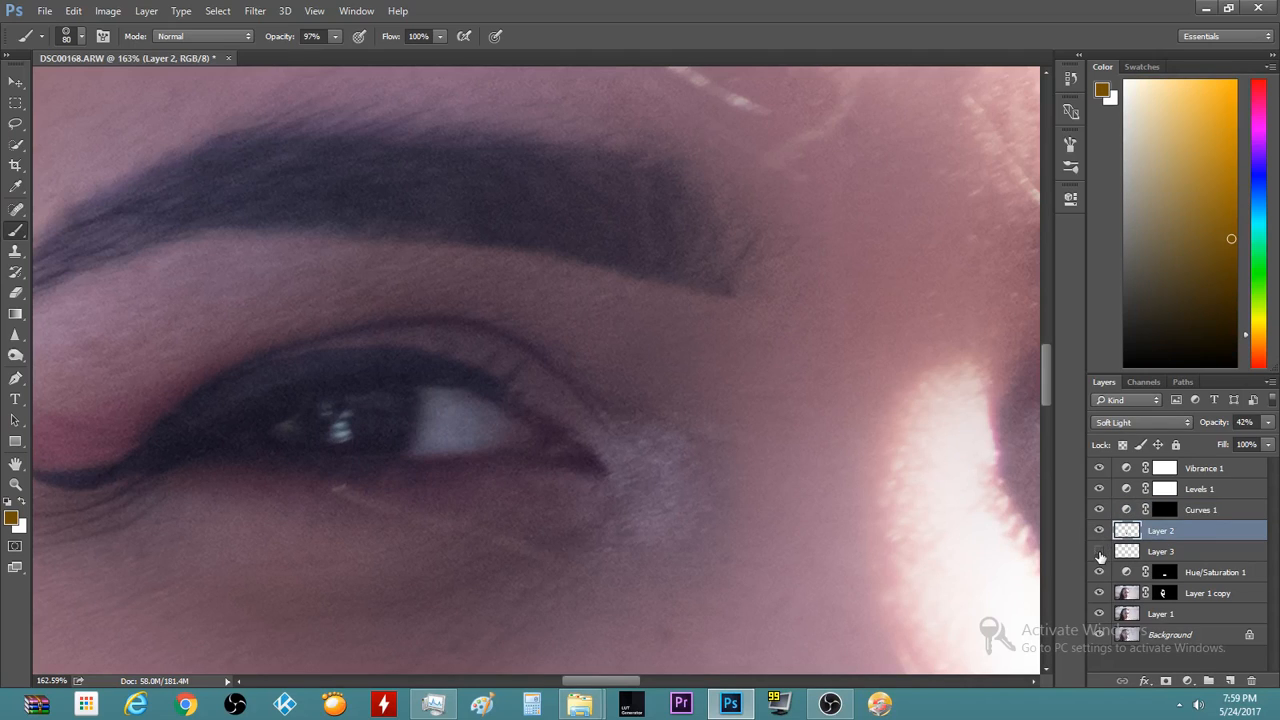
# Compare the purple lips by toggling Layer 2, then add a new empty layer above it
pyautogui.scroll(-10, 740, 565)
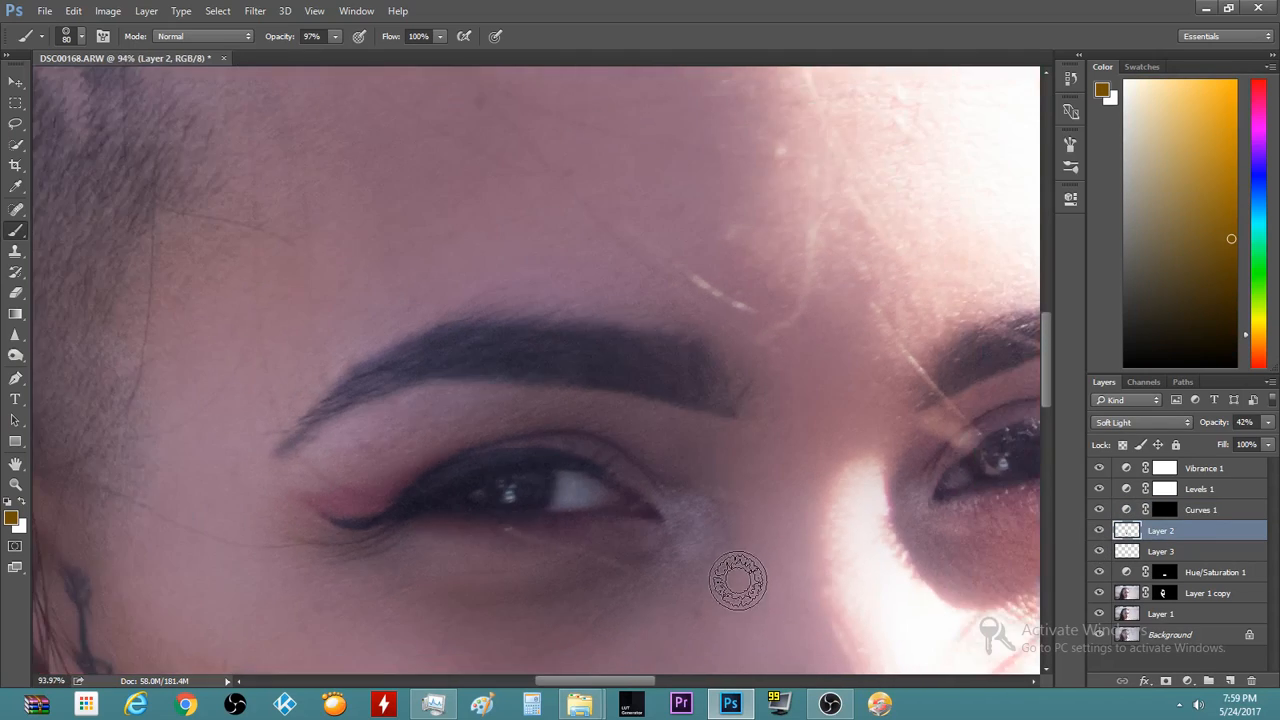
pyautogui.scroll(-2, 737, 580)
pyautogui.scroll(8, 446, 514)
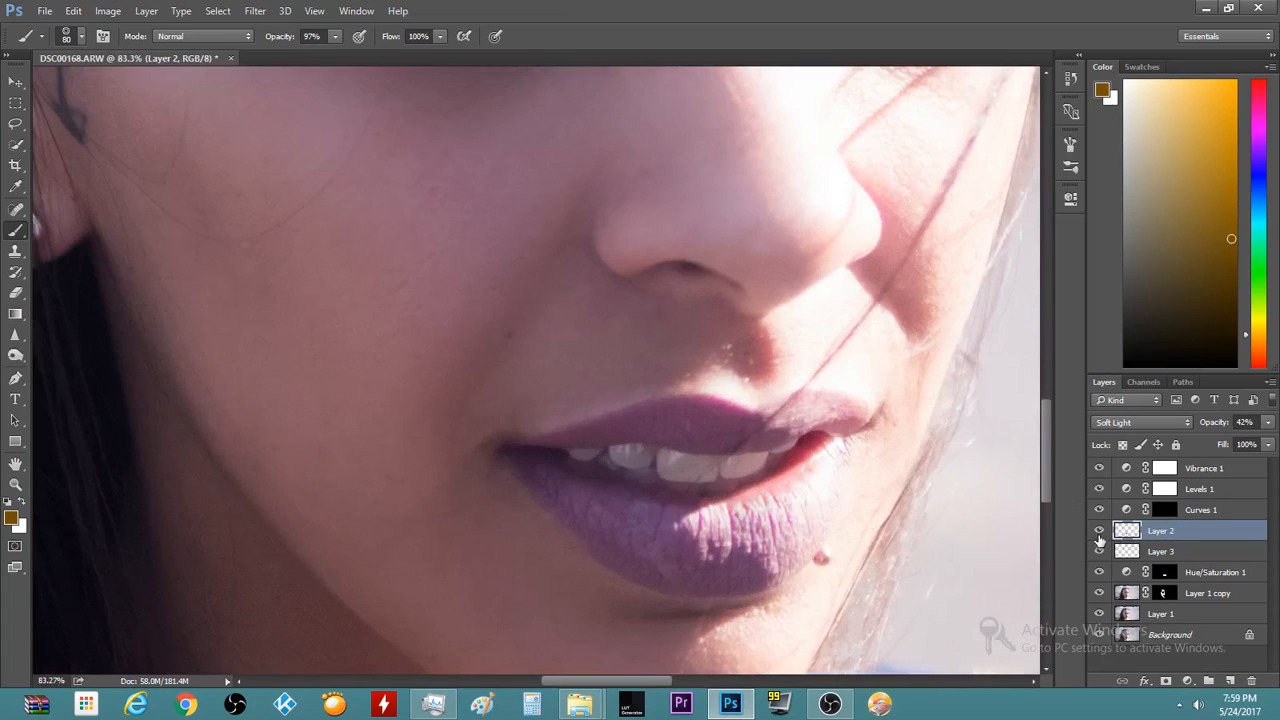
pyautogui.click(1099, 531)
pyautogui.click(1099, 531)
pyautogui.moveTo(1045, 415); pyautogui.dragTo(1039, 351)
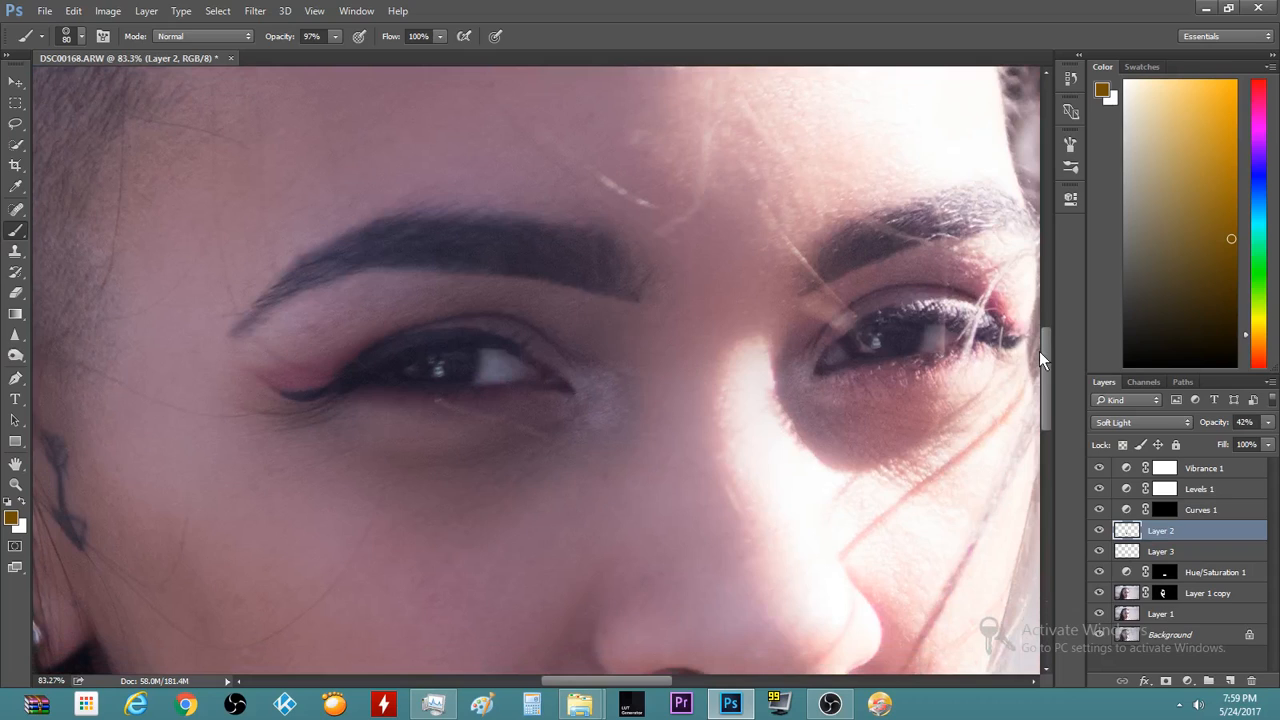
pyautogui.click(1231, 680)
# Try golden dabs over the left iris, undo them, and enlarge the brush to 100
pyautogui.click(446, 359)
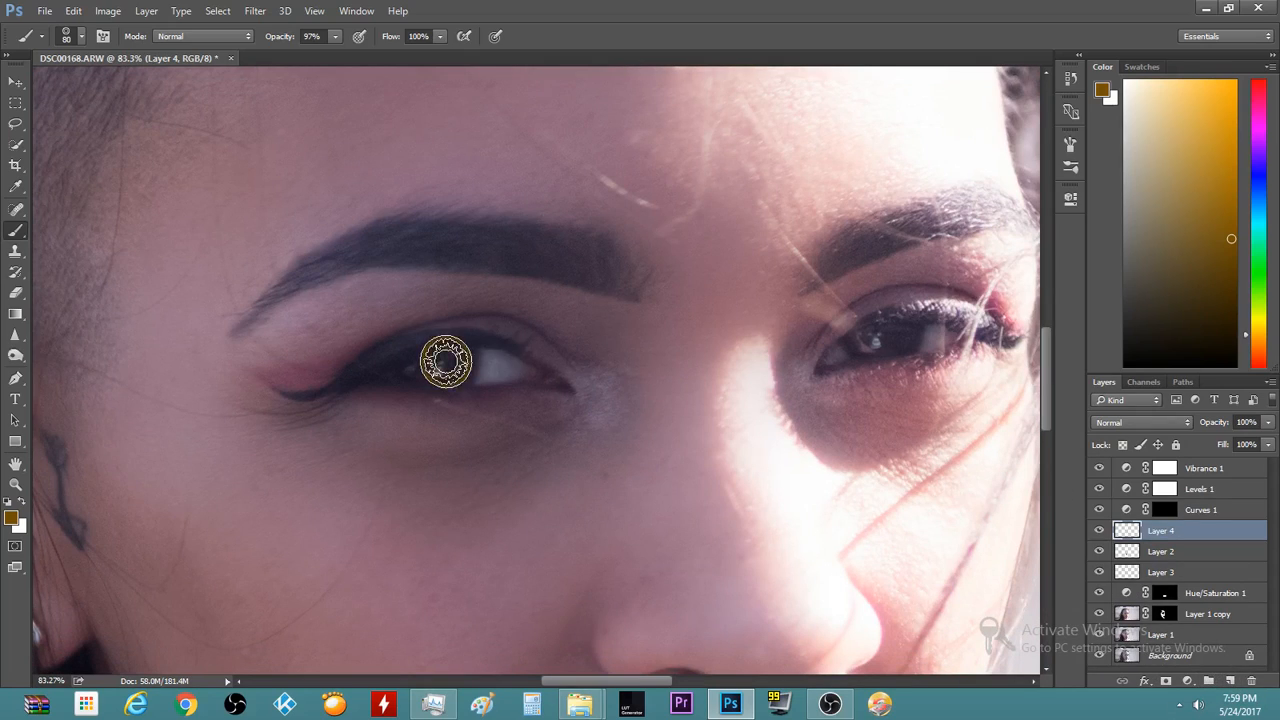
pyautogui.hotkey('ctrl', 'z')
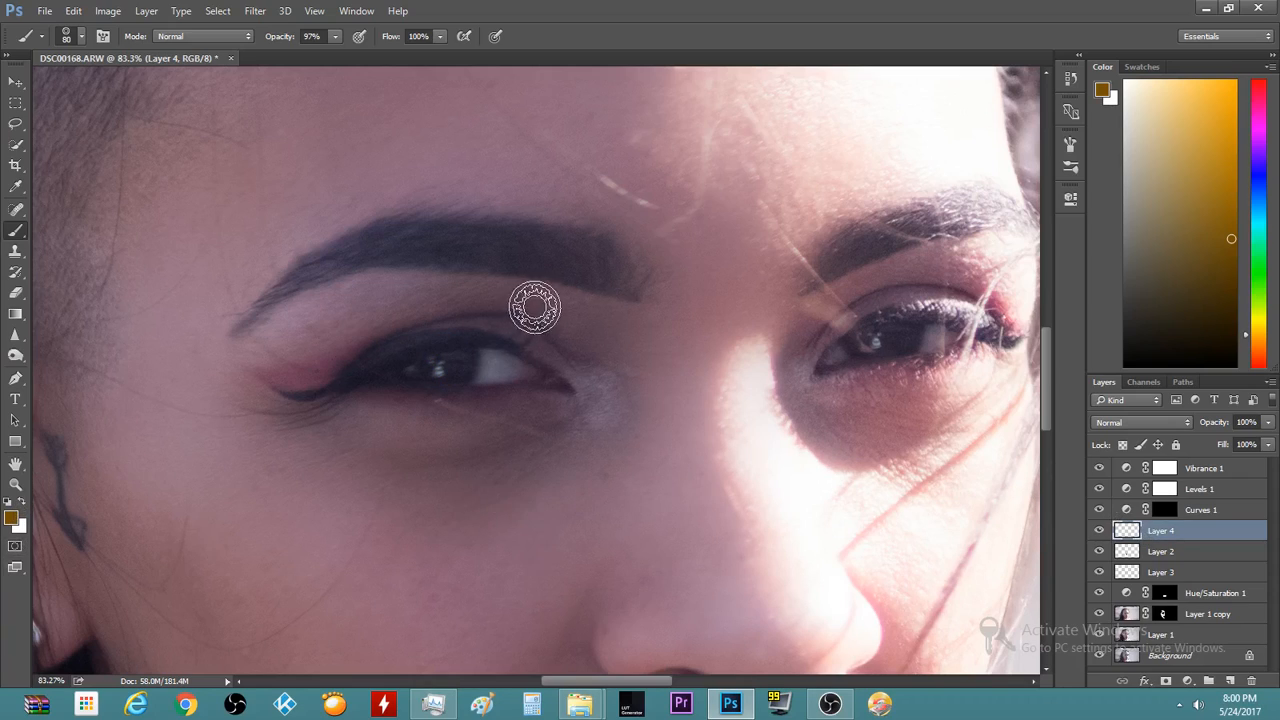
pyautogui.click(435, 364)
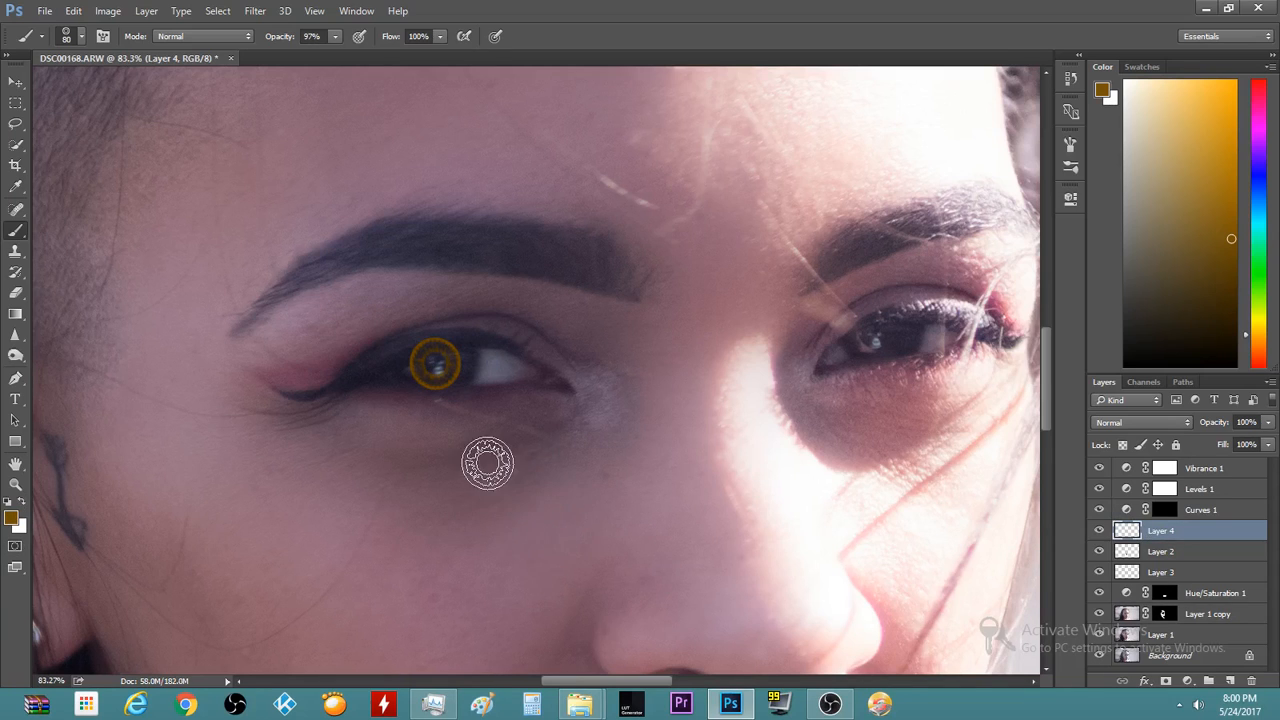
pyautogui.scroll(-5, 487, 465)
pyautogui.scroll(5, 487, 465)
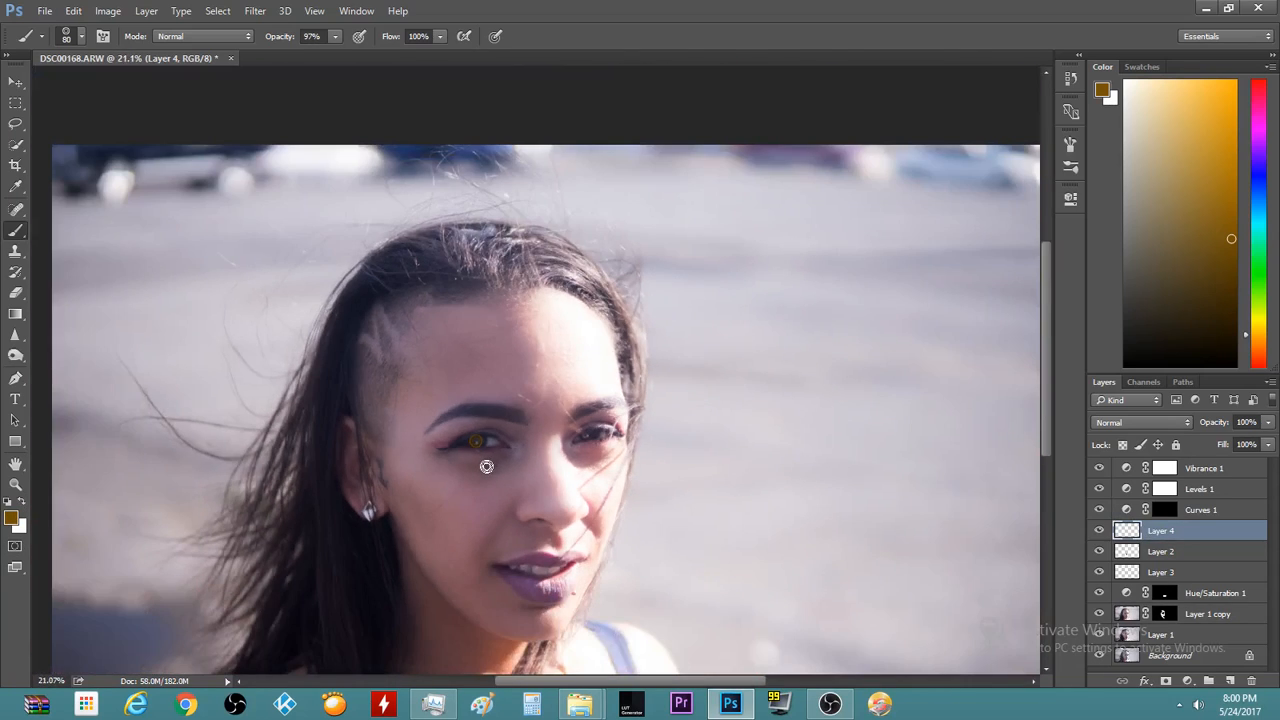
pyautogui.scroll(4, 485, 467)
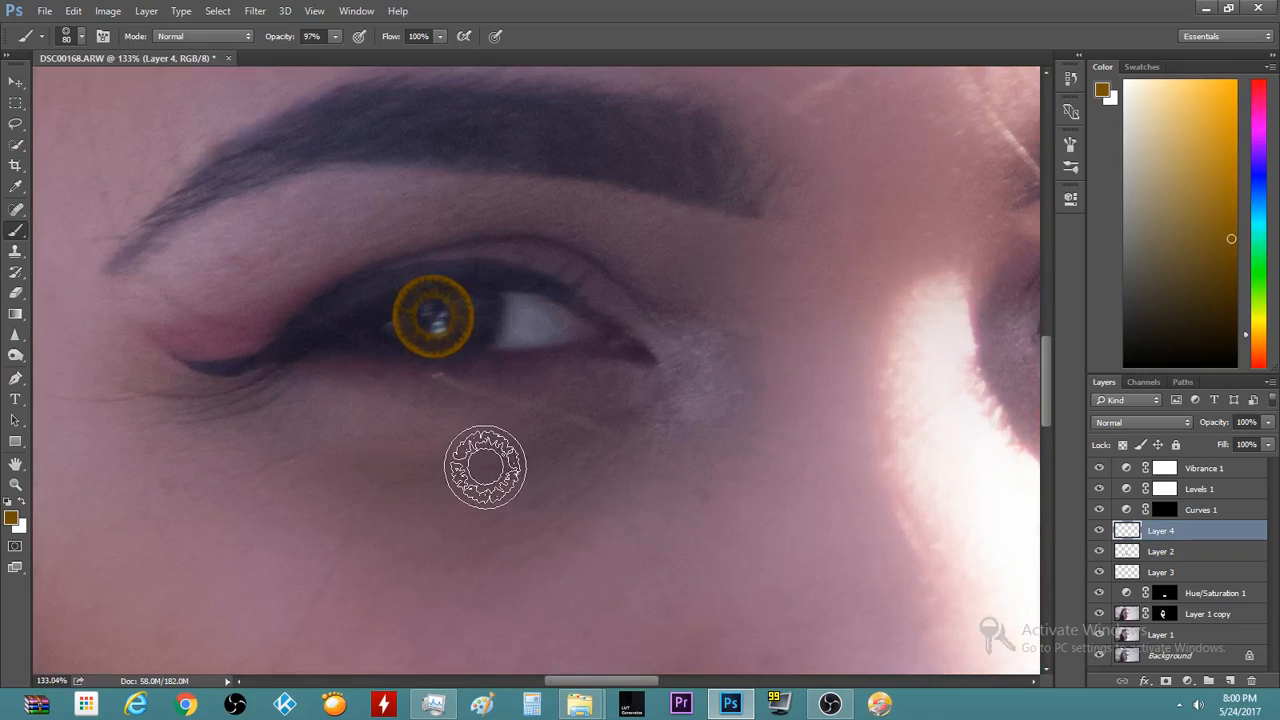
pyautogui.hotkey('ctrl', 'z')
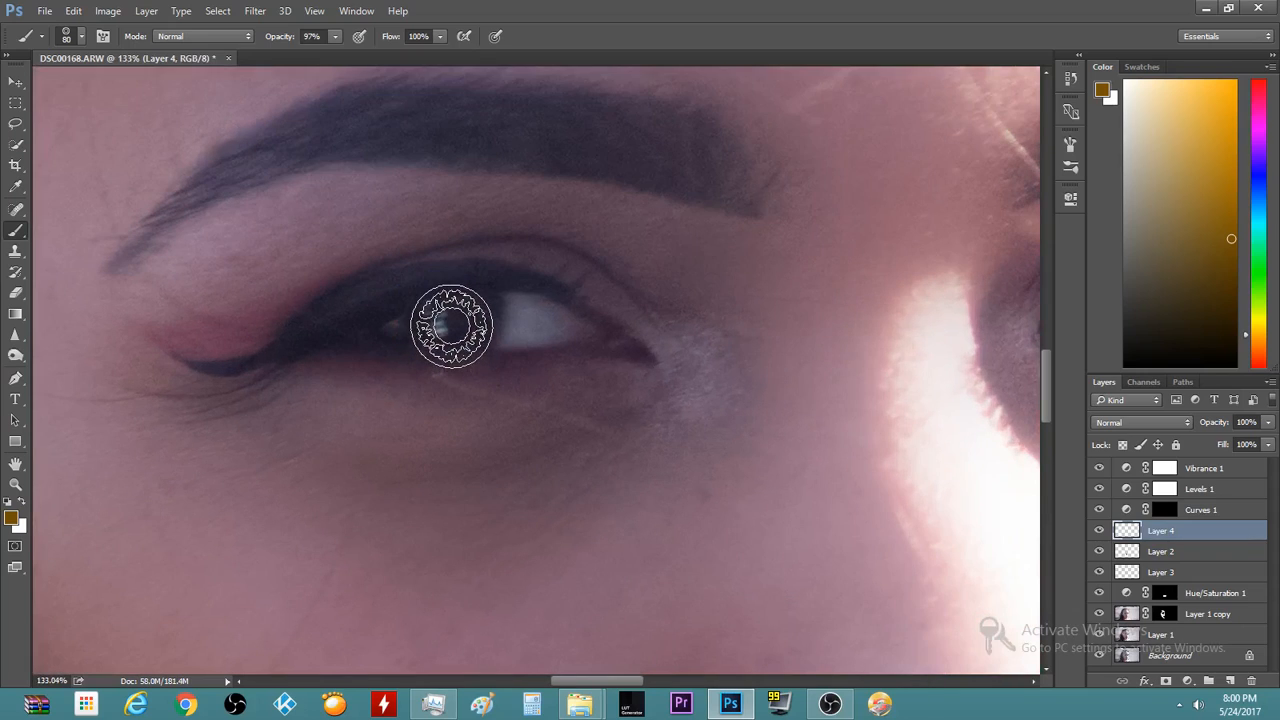
pyautogui.press(']')
pyautogui.press(']')
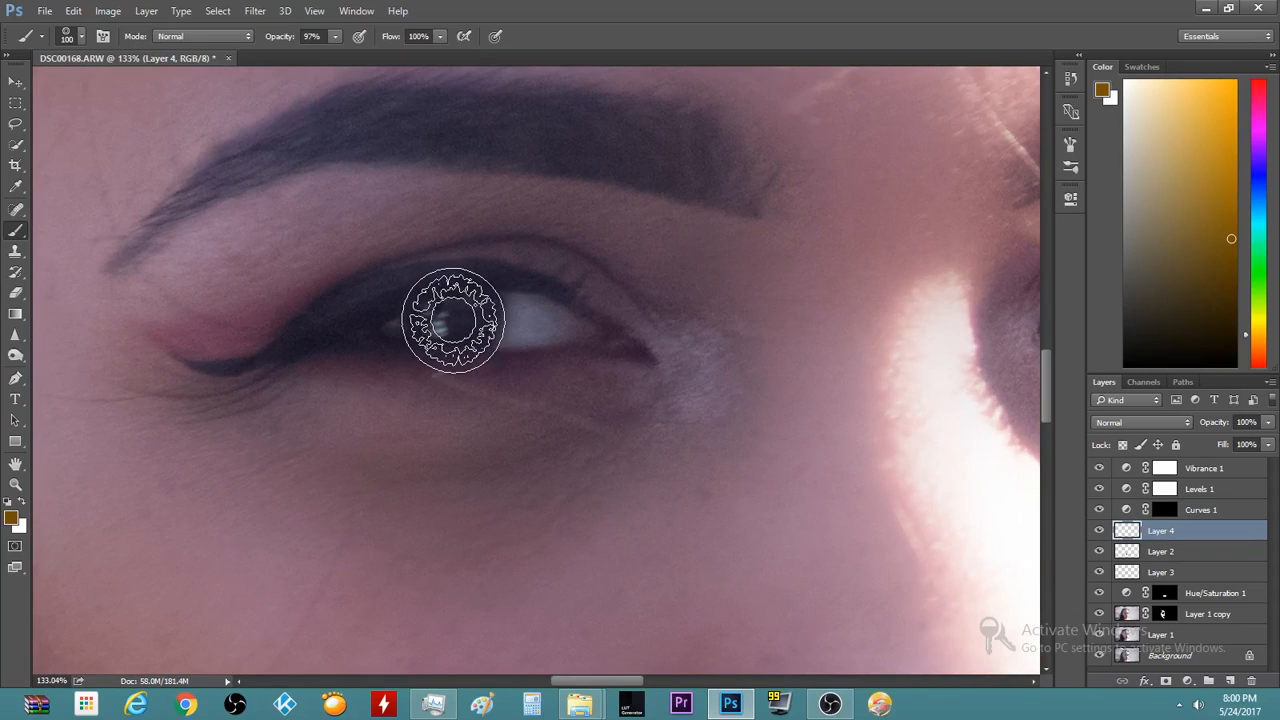
# Choose an iris-shaped brush preset and stamp it over the left eye at size 90
pyautogui.click(72, 37)
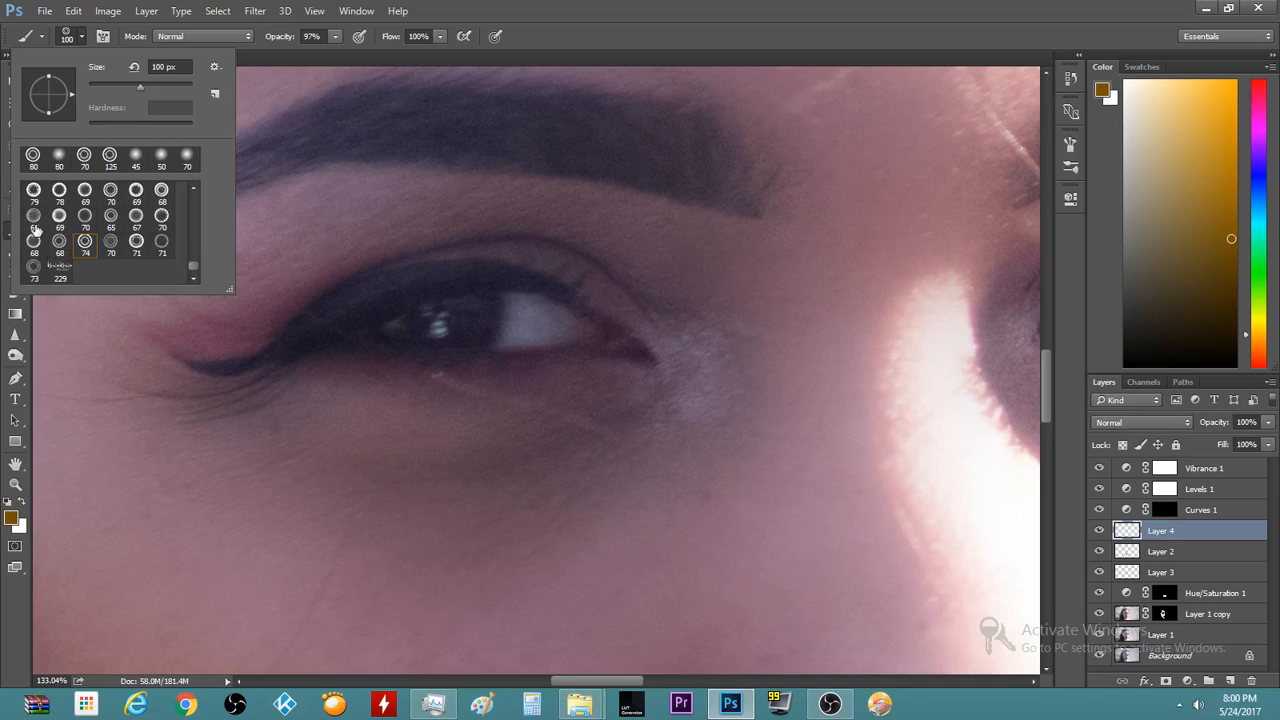
pyautogui.click(33, 216)
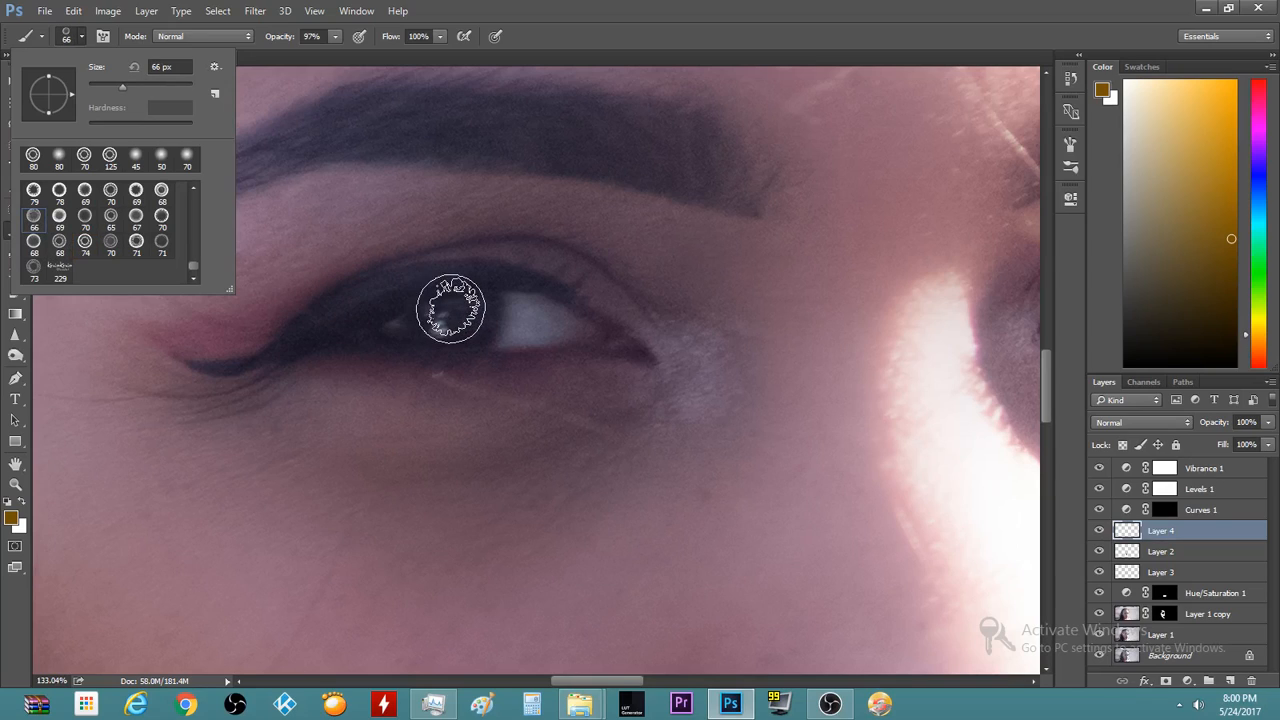
pyautogui.click(450, 319)
pyautogui.press(']')
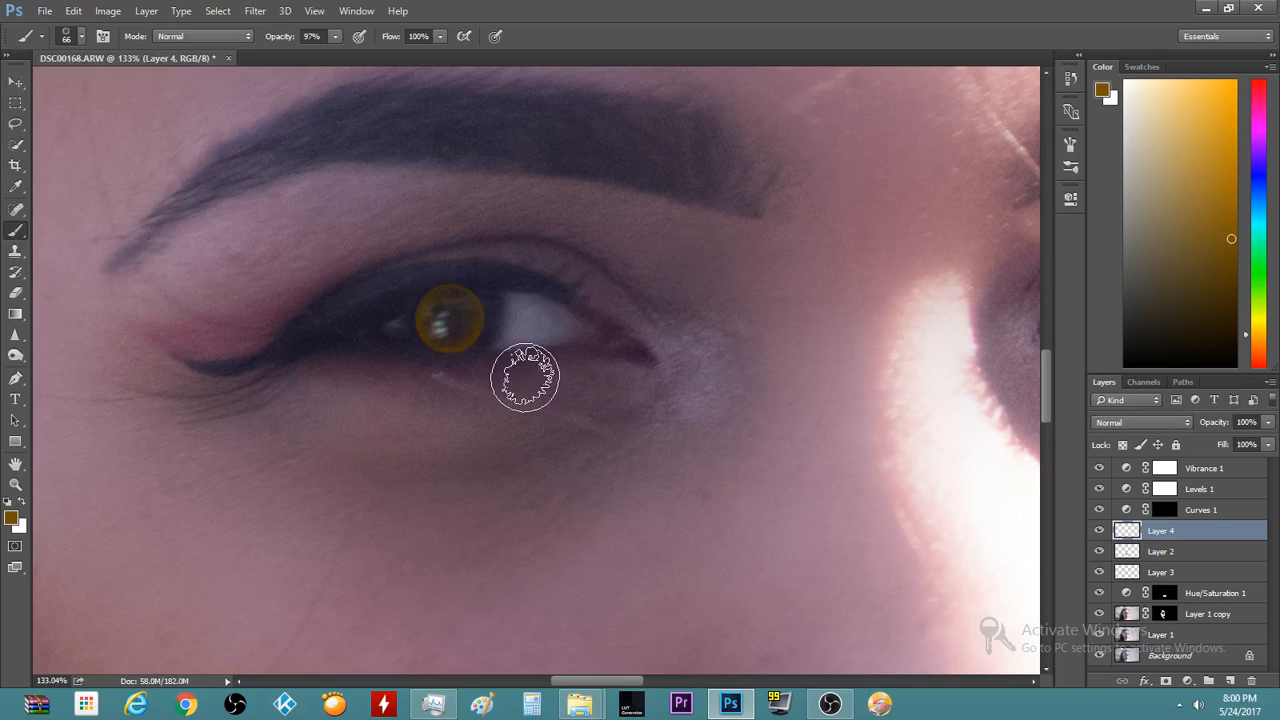
pyautogui.press(']')
pyautogui.press(']')
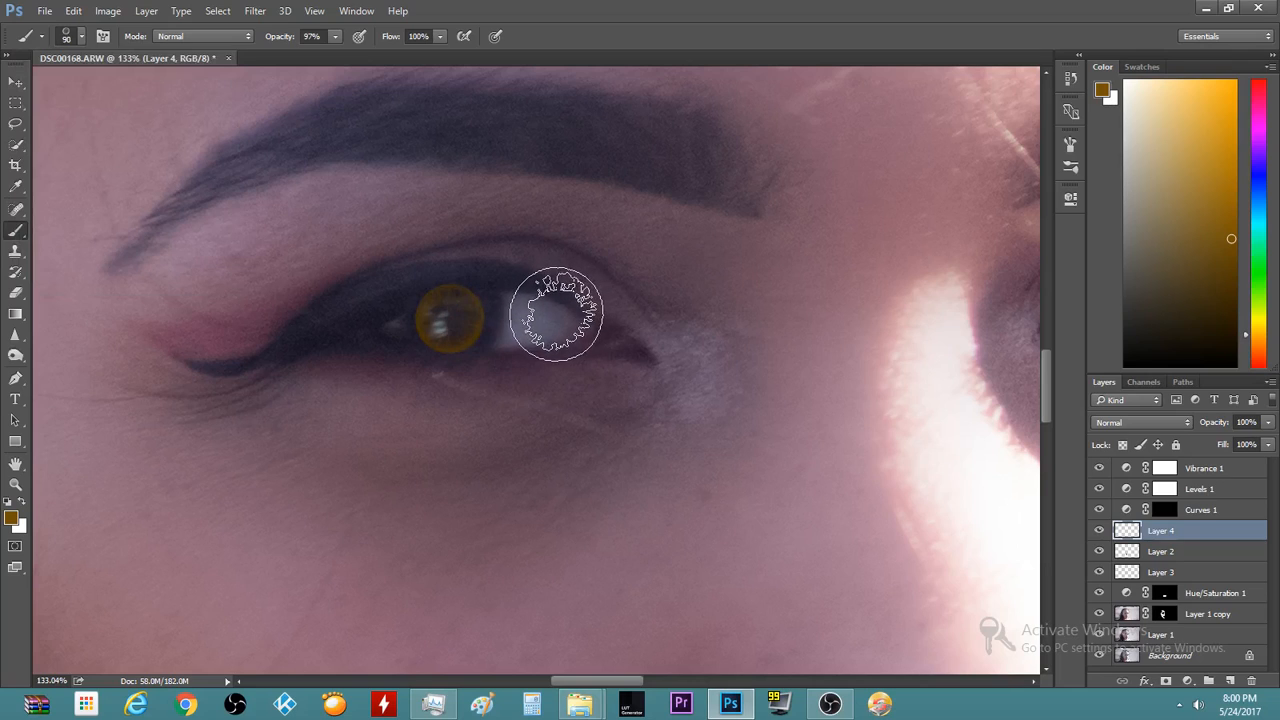
pyautogui.click(451, 320)
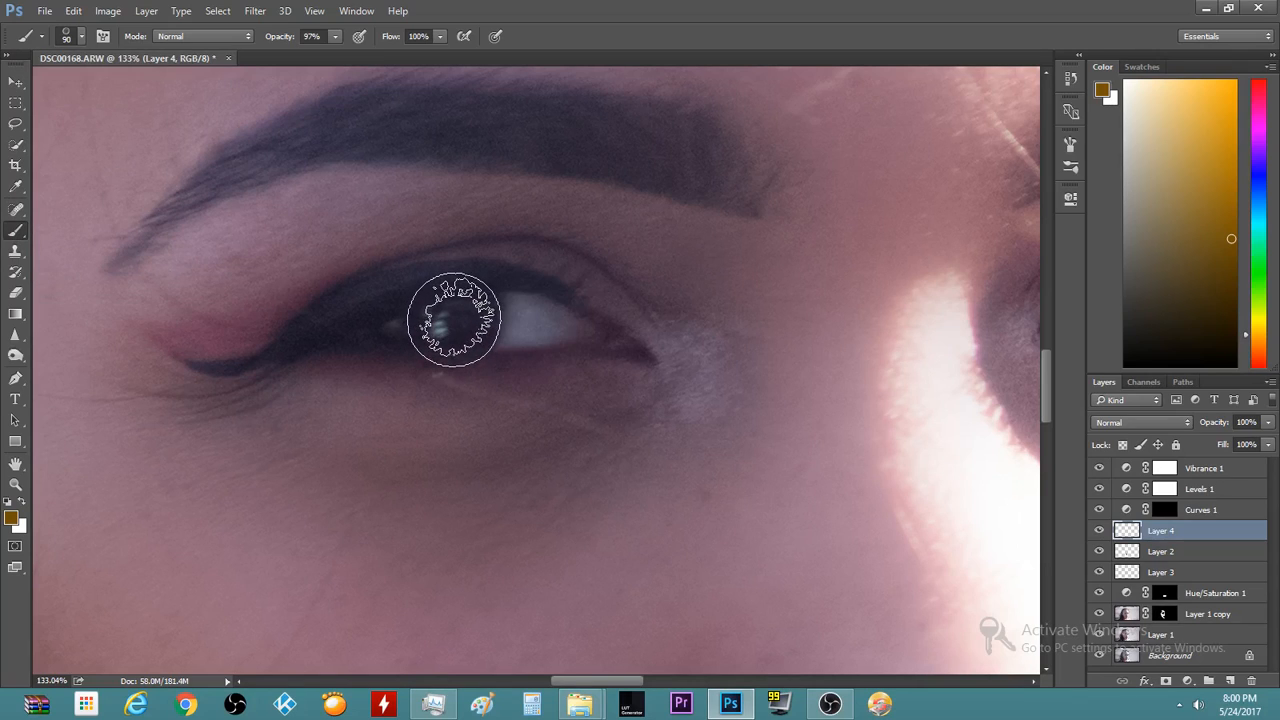
# Enlarge the brush to 125 and stamp golden colour over the left iris
pyautogui.keyDown('alt'); pyautogui.scroll(-5, 467, 443); pyautogui.keyUp('alt')
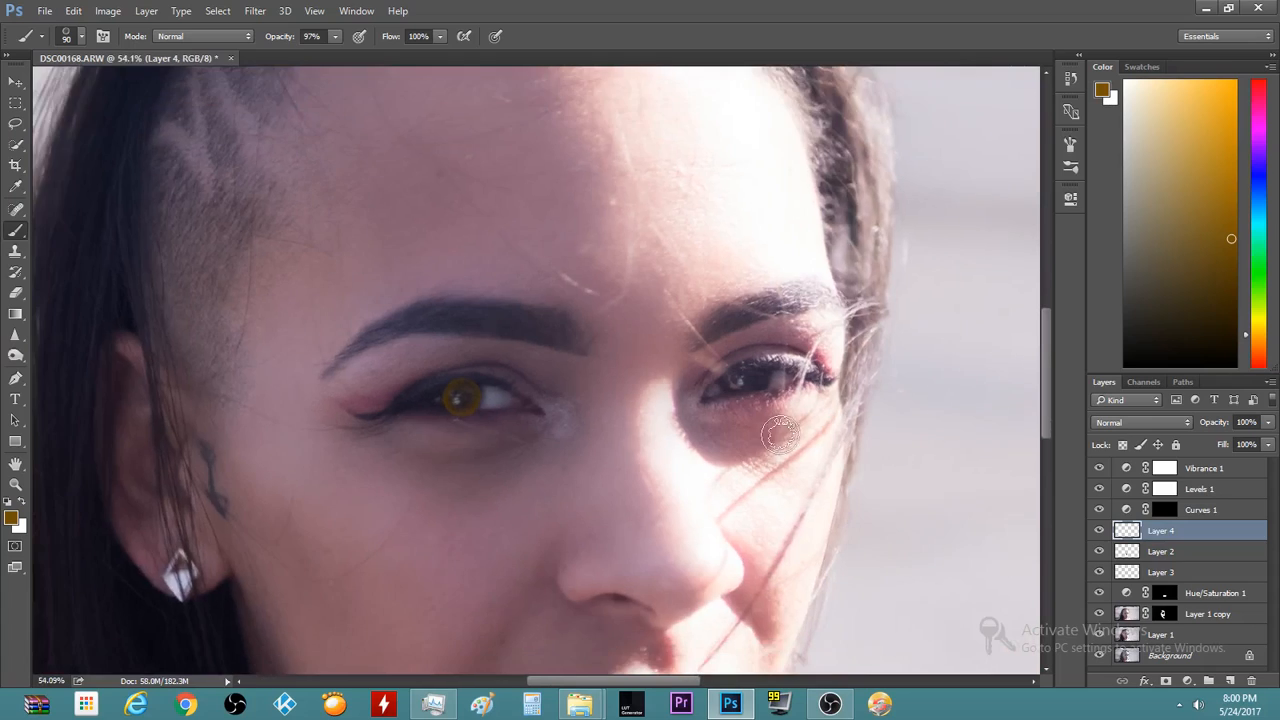
pyautogui.keyDown('alt'); pyautogui.scroll(3, 778, 418); pyautogui.keyUp('alt')
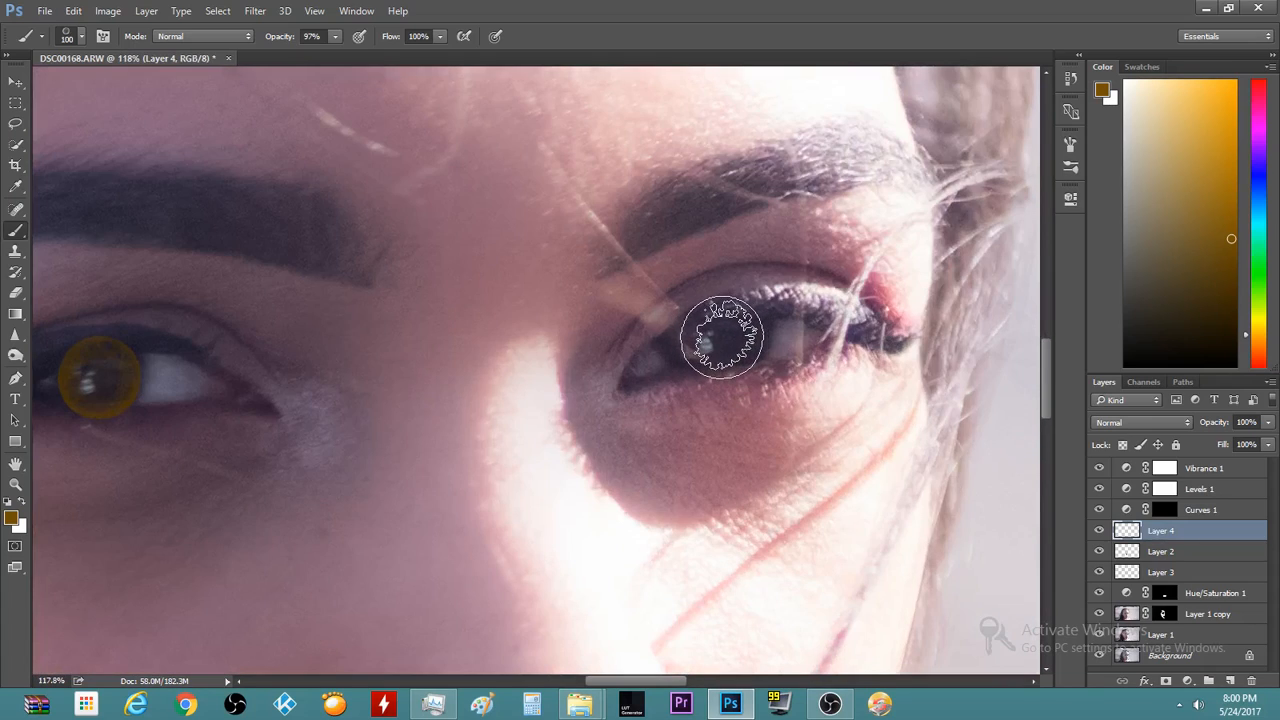
pyautogui.press(']')
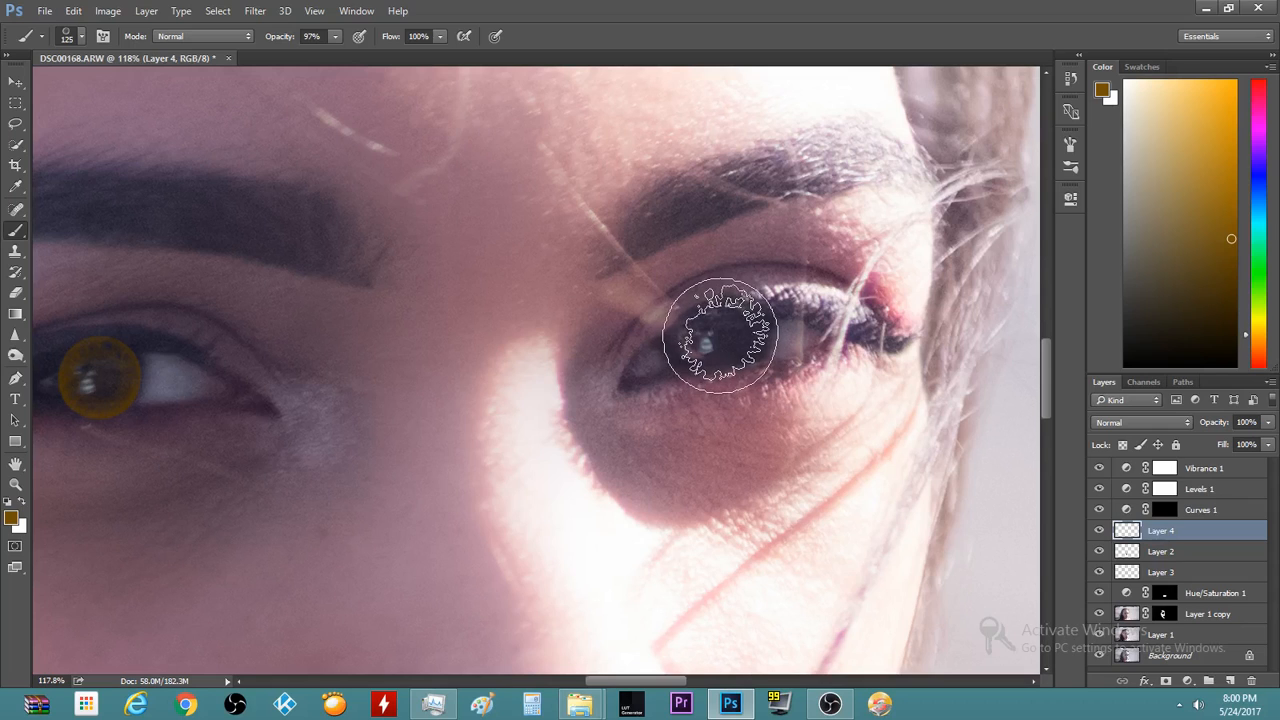
pyautogui.scroll(-5, 611, 480)
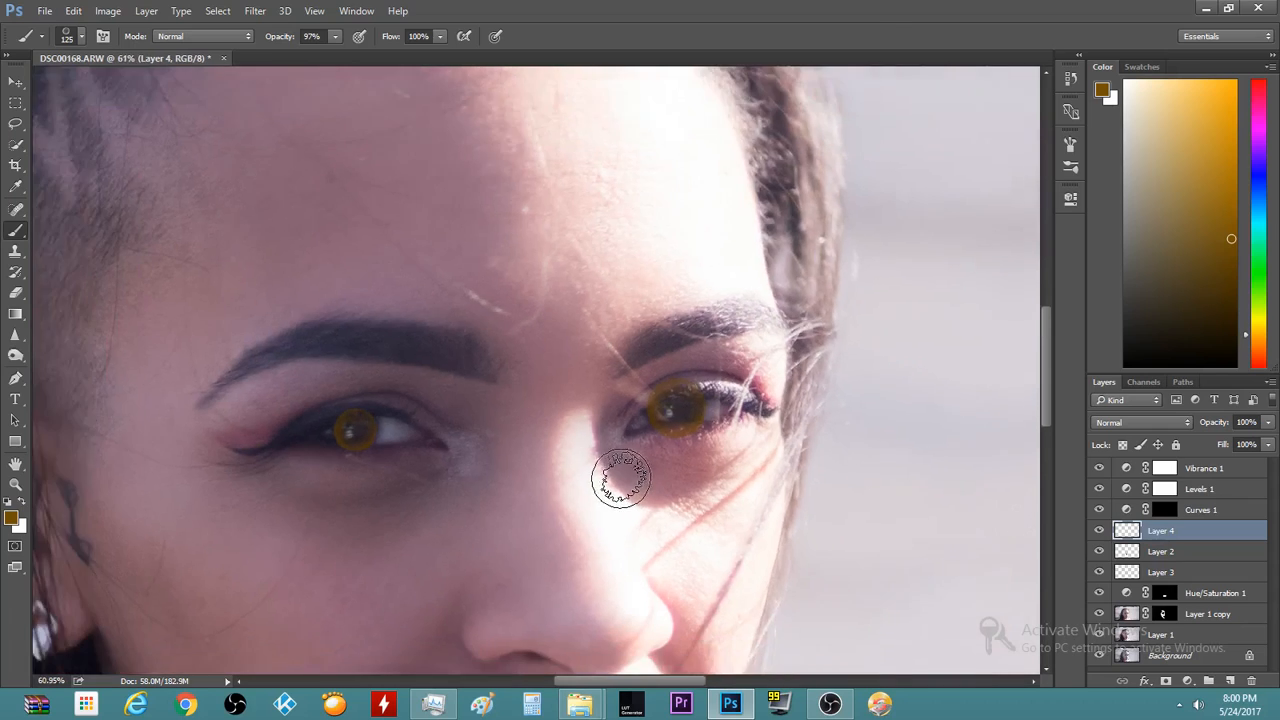
pyautogui.scroll(6, 418, 487)
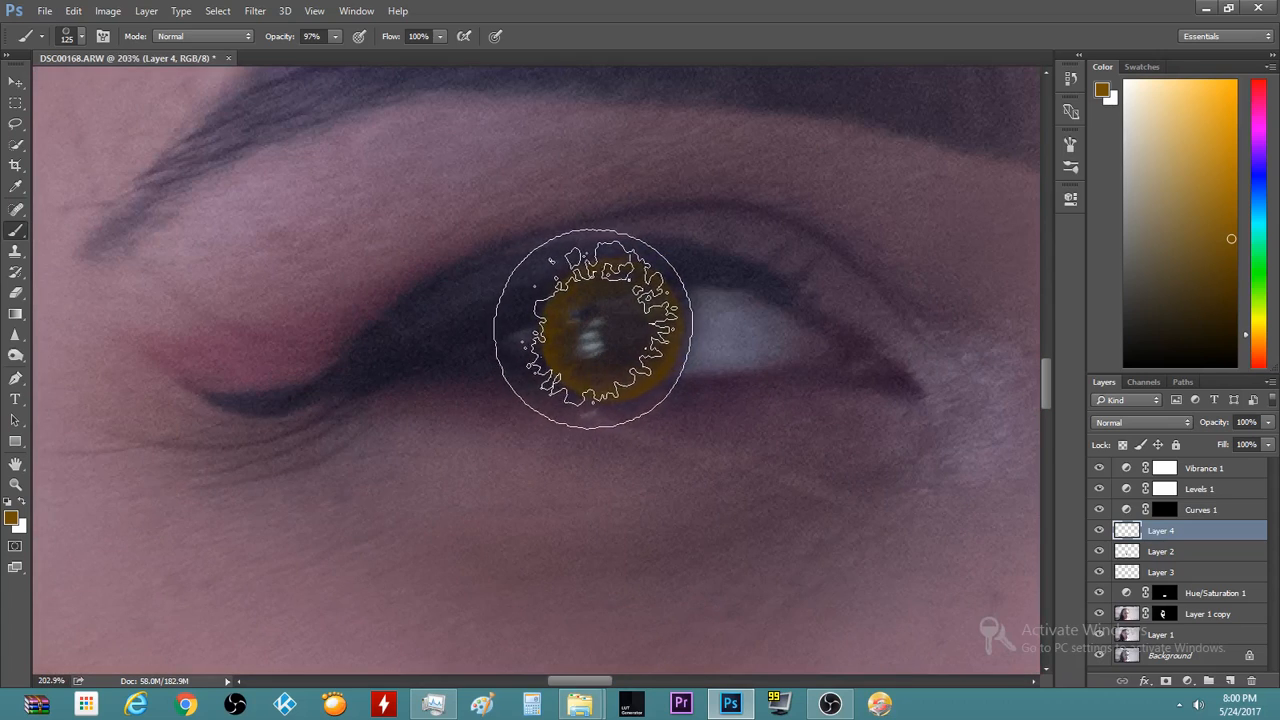
pyautogui.click(595, 325)
pyautogui.scroll(-5, 700, 478)
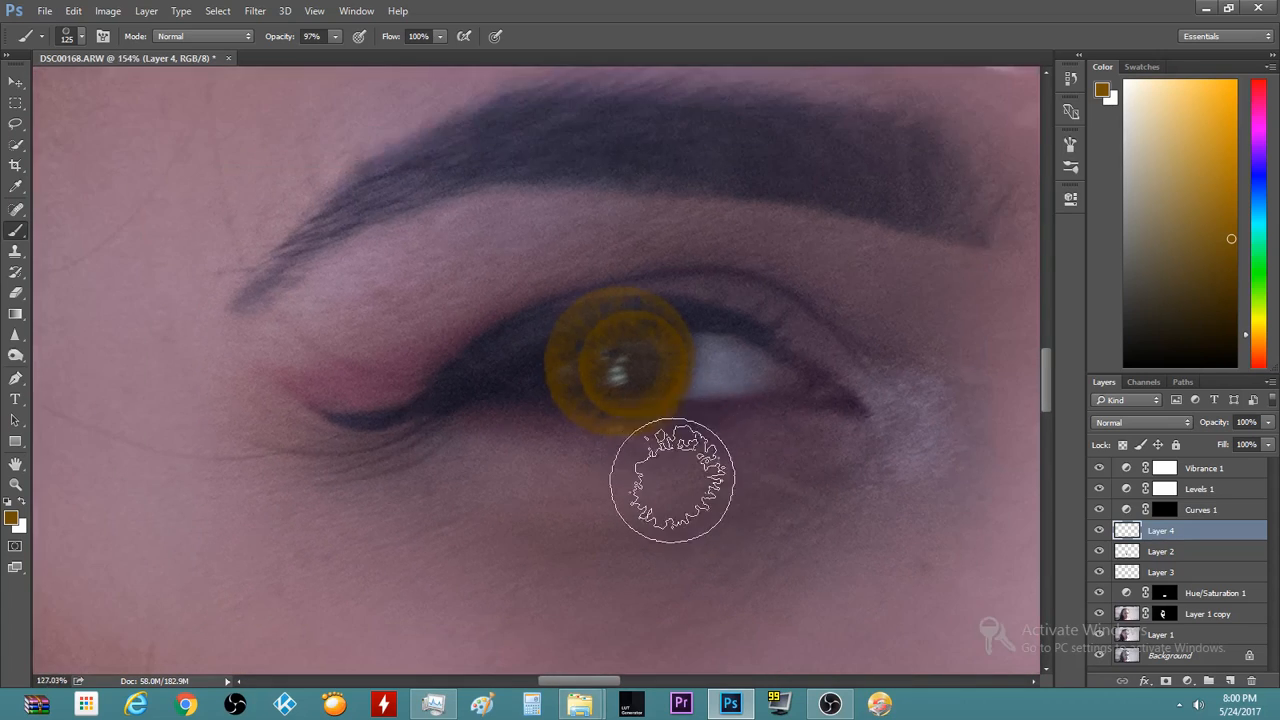
pyautogui.scroll(-4, 700, 505)
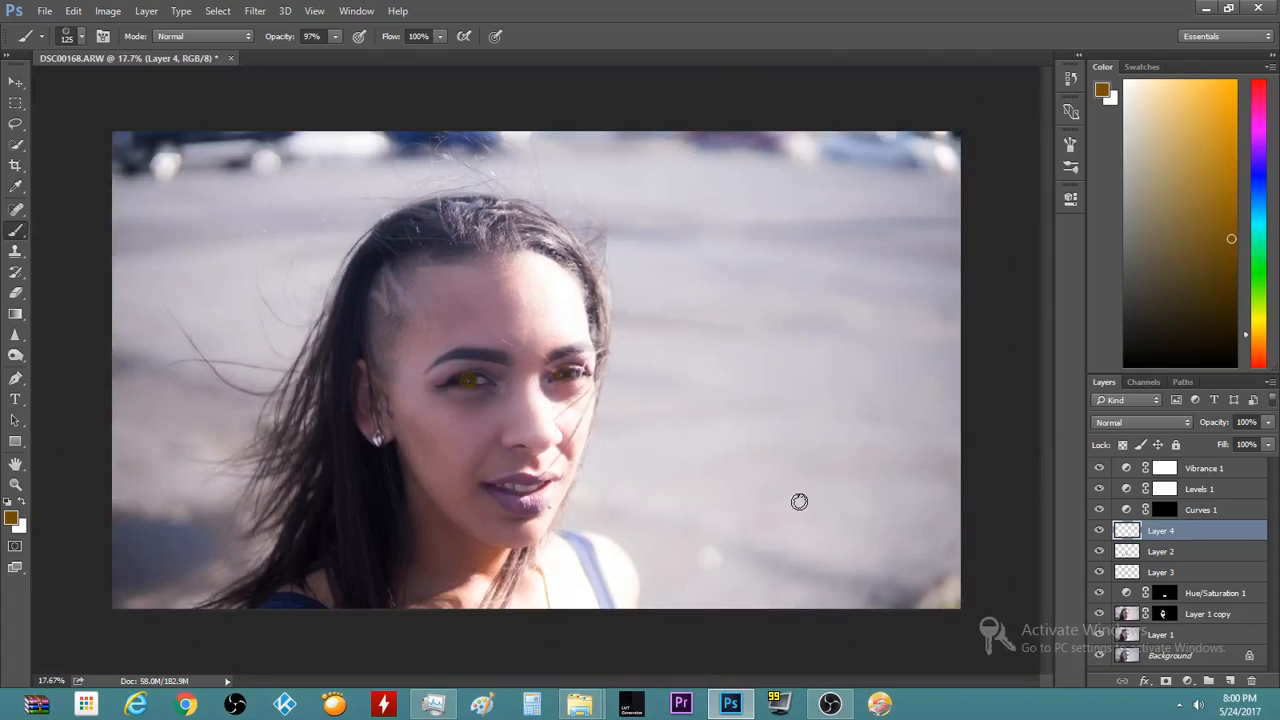
pyautogui.scroll(3, 597, 443)
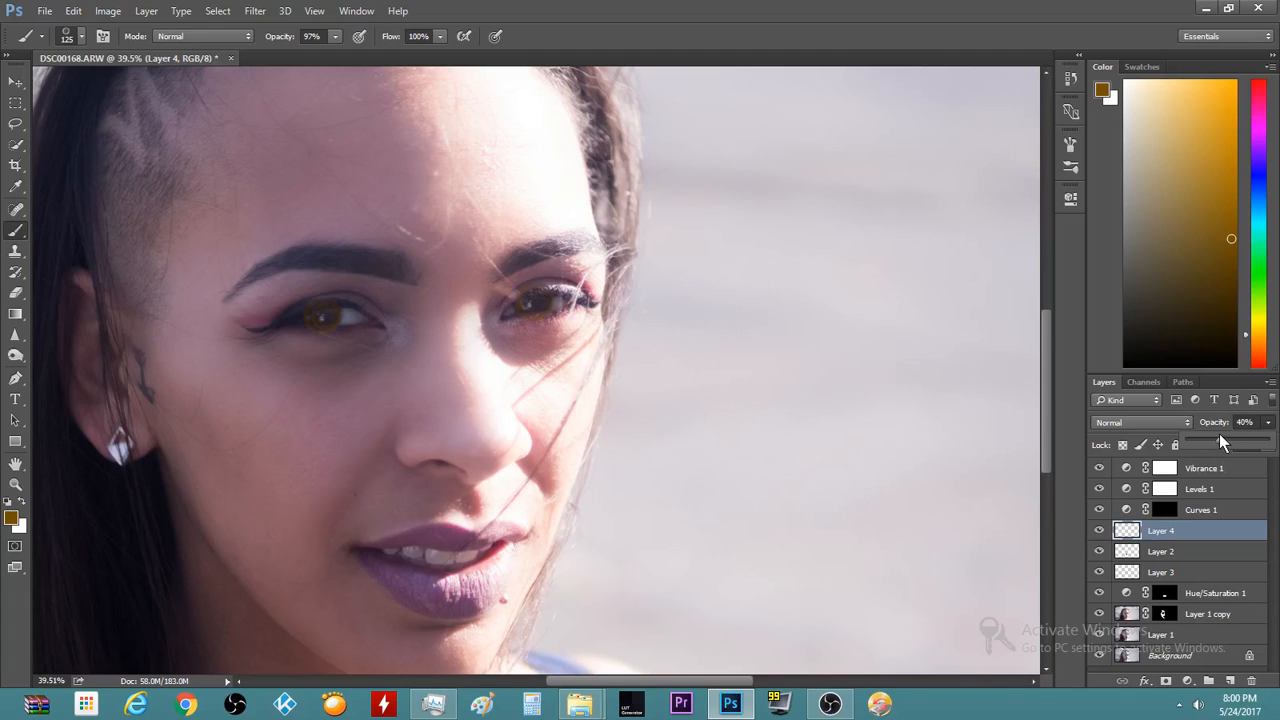
# Zoom into the left eye and switch to the Eraser tool
pyautogui.scroll(4, 194, 397)
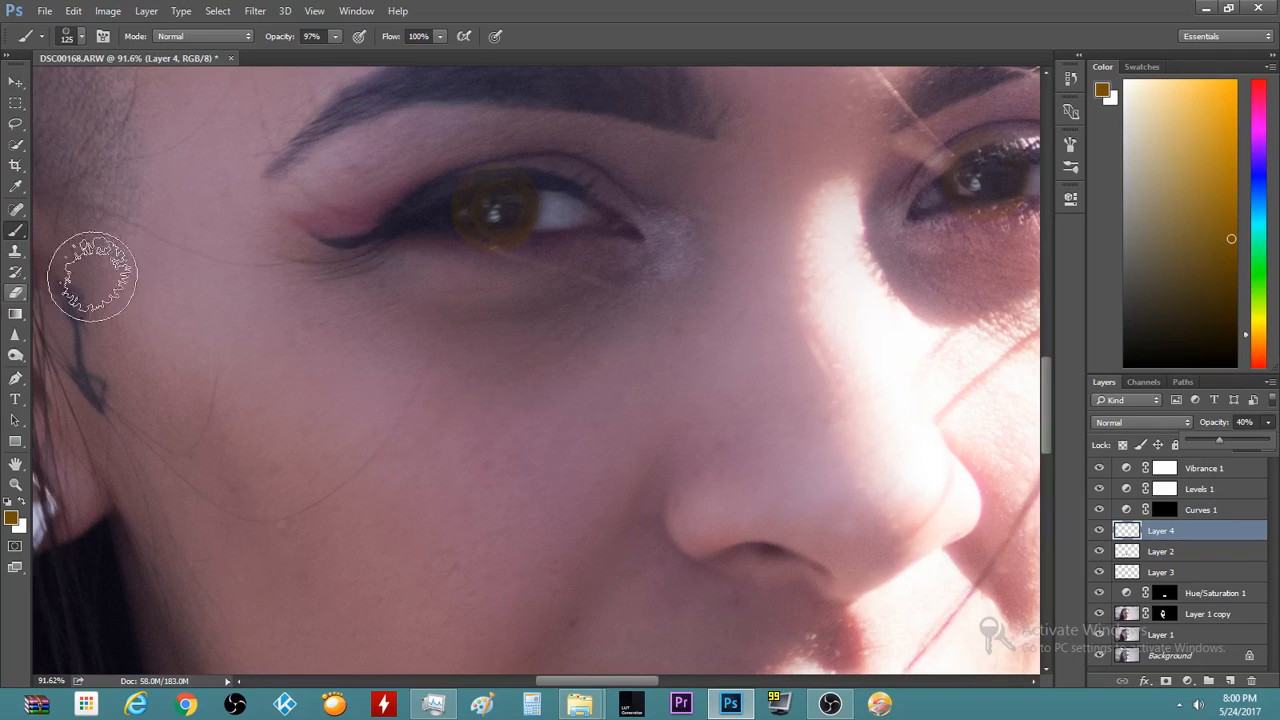
pyautogui.click(17, 293)
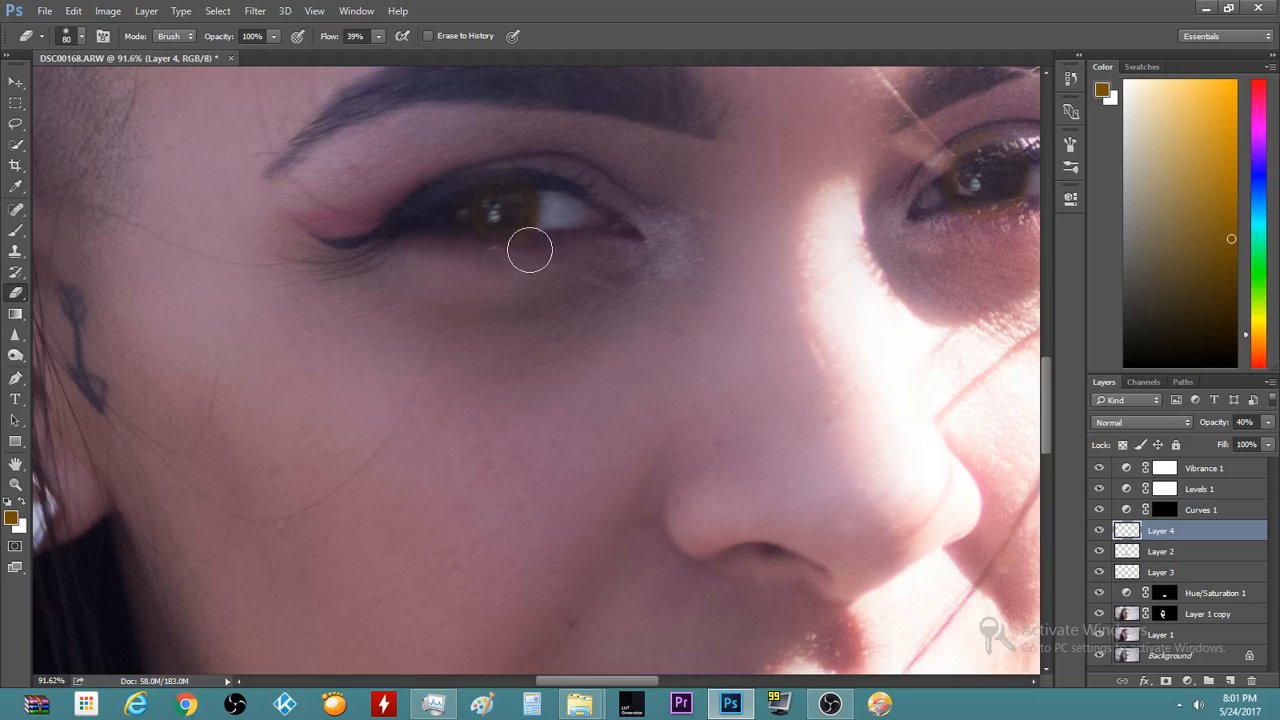
# Resize the brush and stamp brown colour over the left iris
pyautogui.scroll(3, 433, 146)
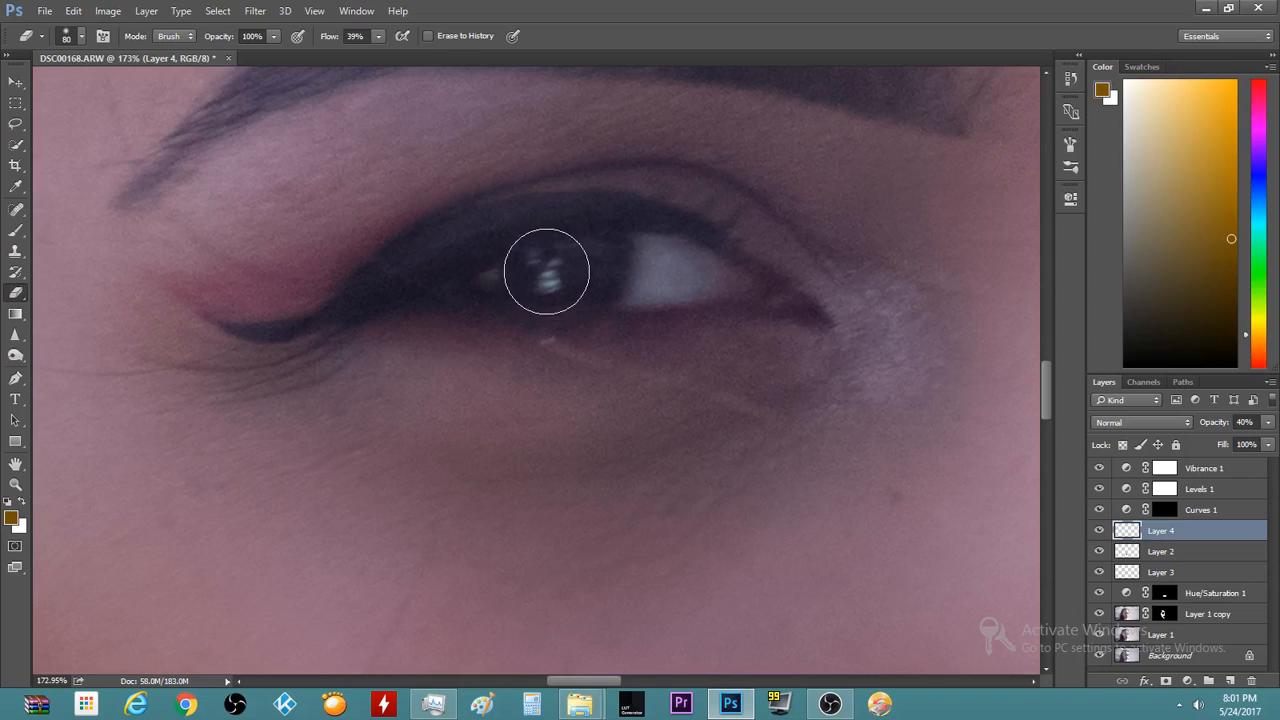
pyautogui.press('b')
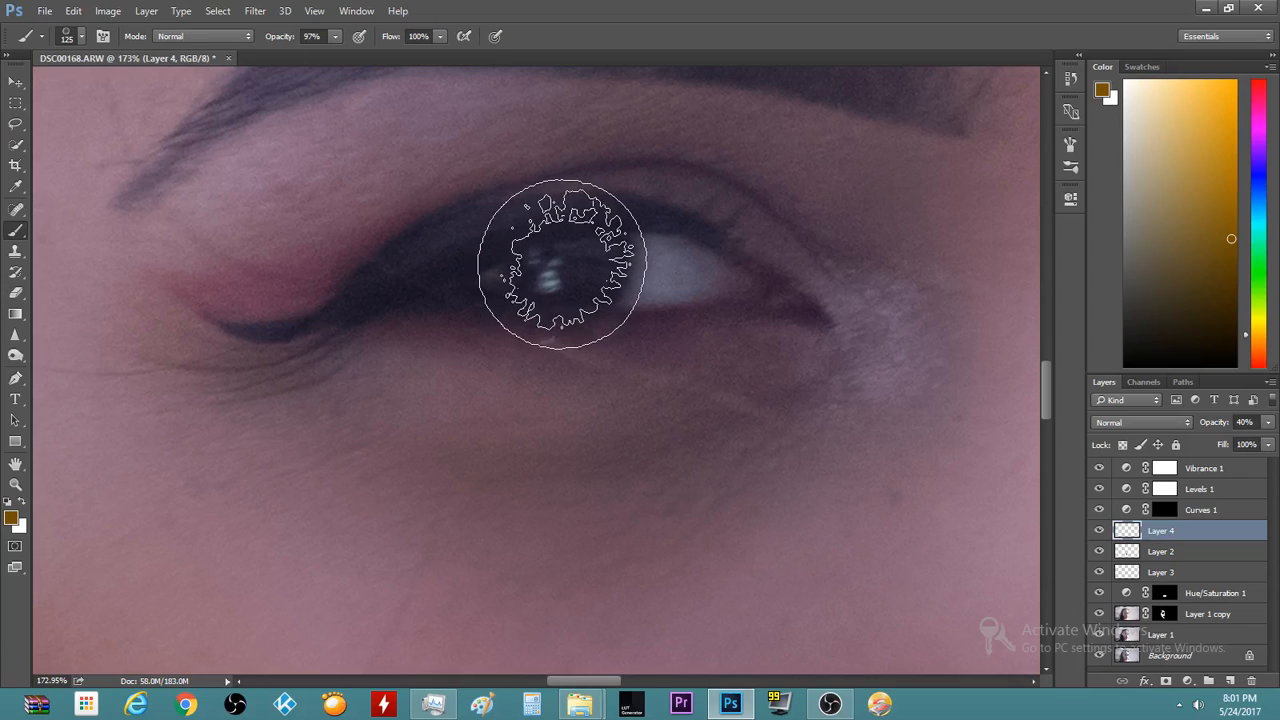
pyautogui.press('[')
pyautogui.press('[')
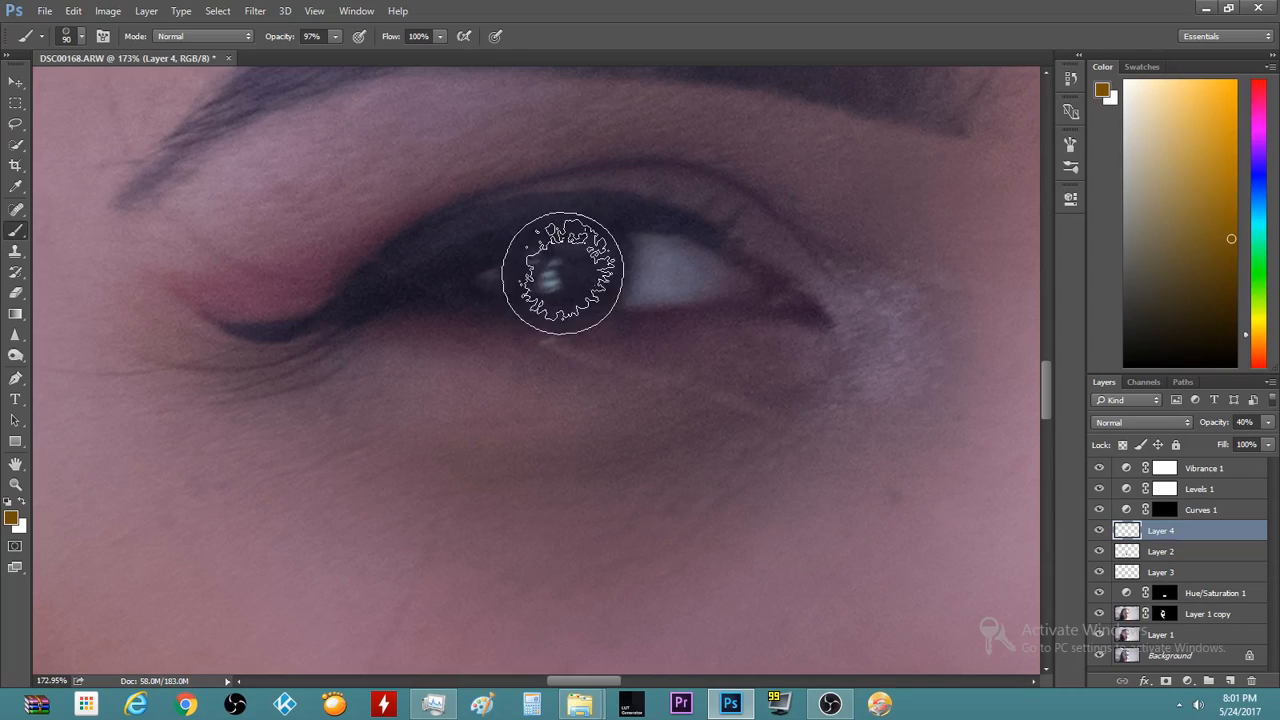
pyautogui.press(']')
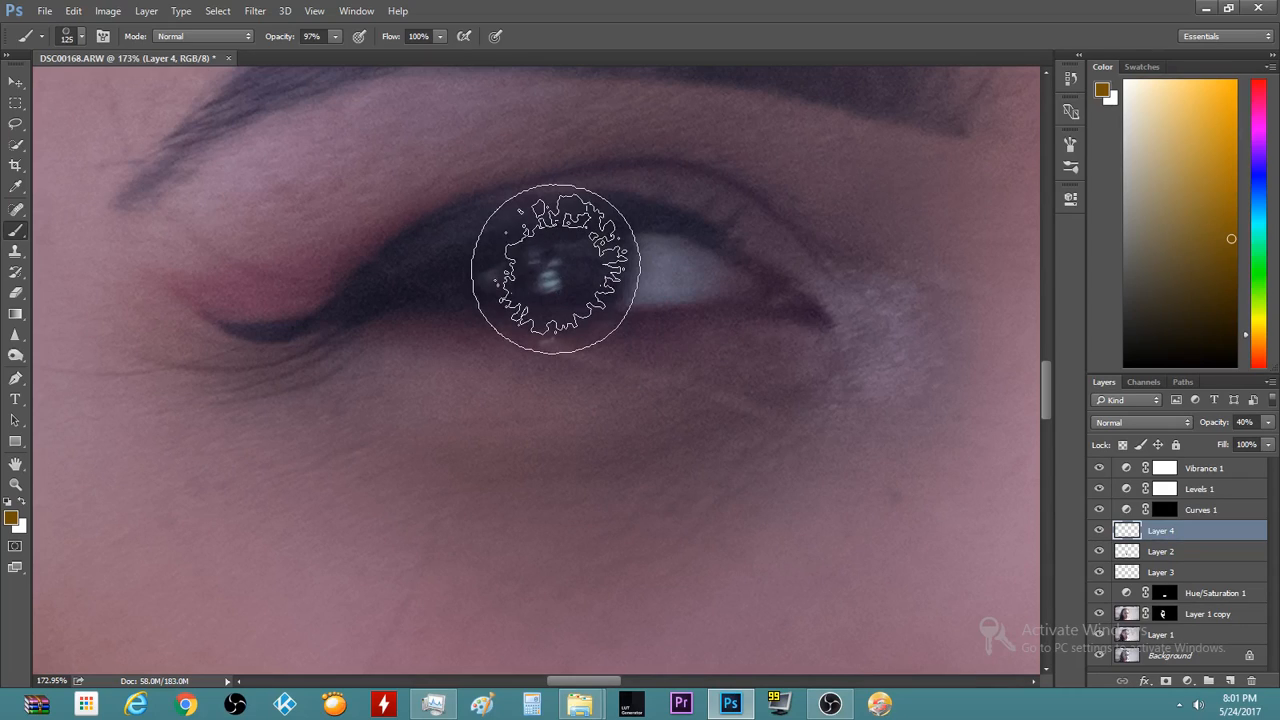
pyautogui.press('[')
pyautogui.click(555, 272)
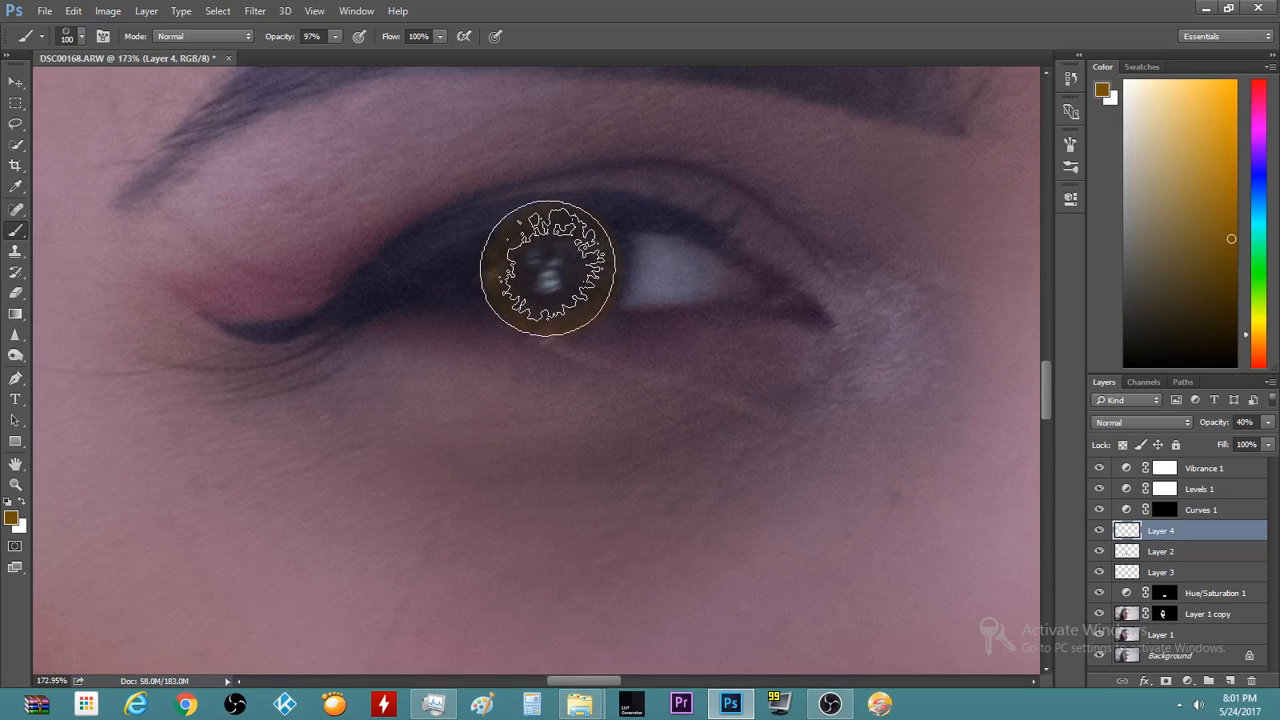
pyautogui.scroll(-4, 370, 484)
pyautogui.scroll(4, 366, 480)
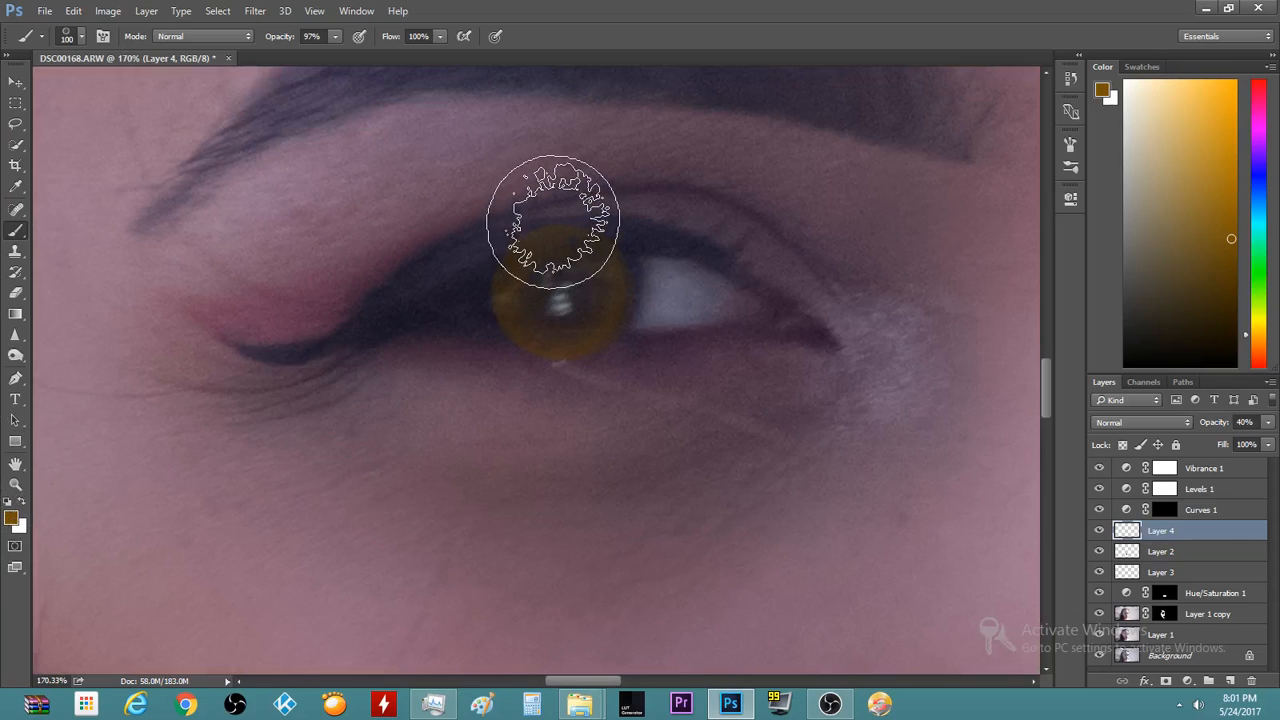
# Erase the brown overspill from the eyelid and skin around the iris
pyautogui.press('e')
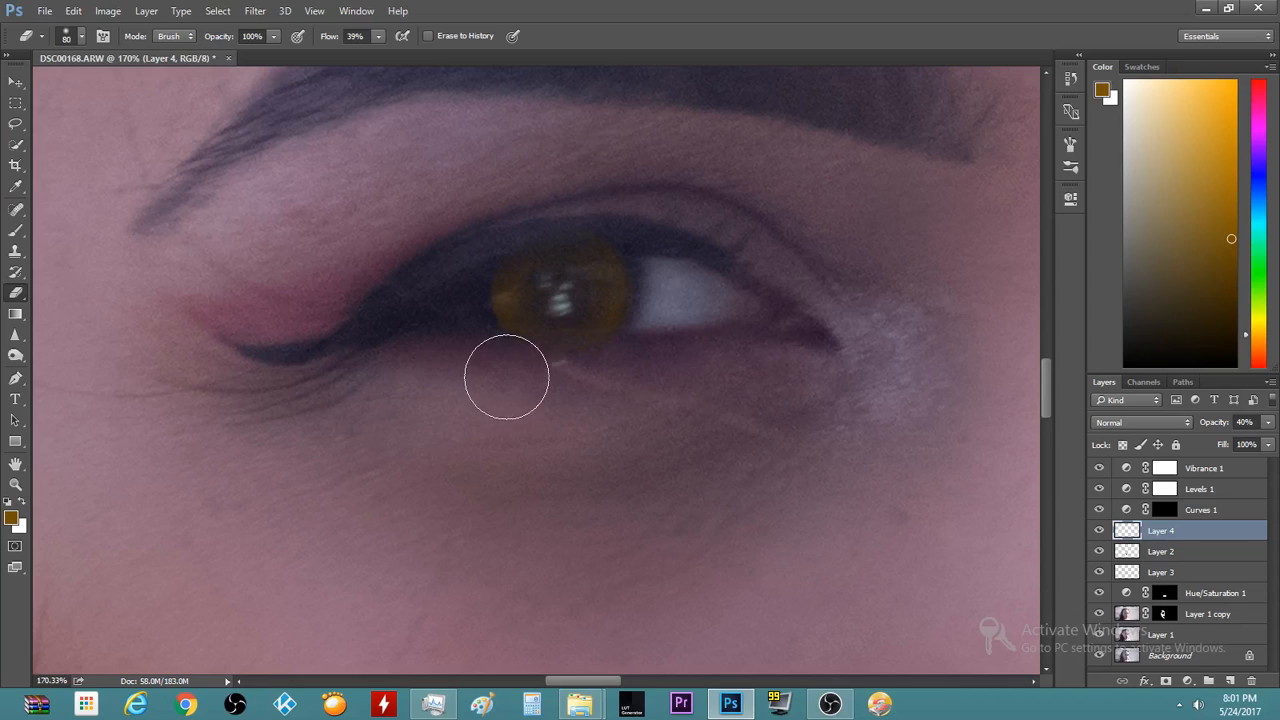
pyautogui.scroll(-5, 360, 320)
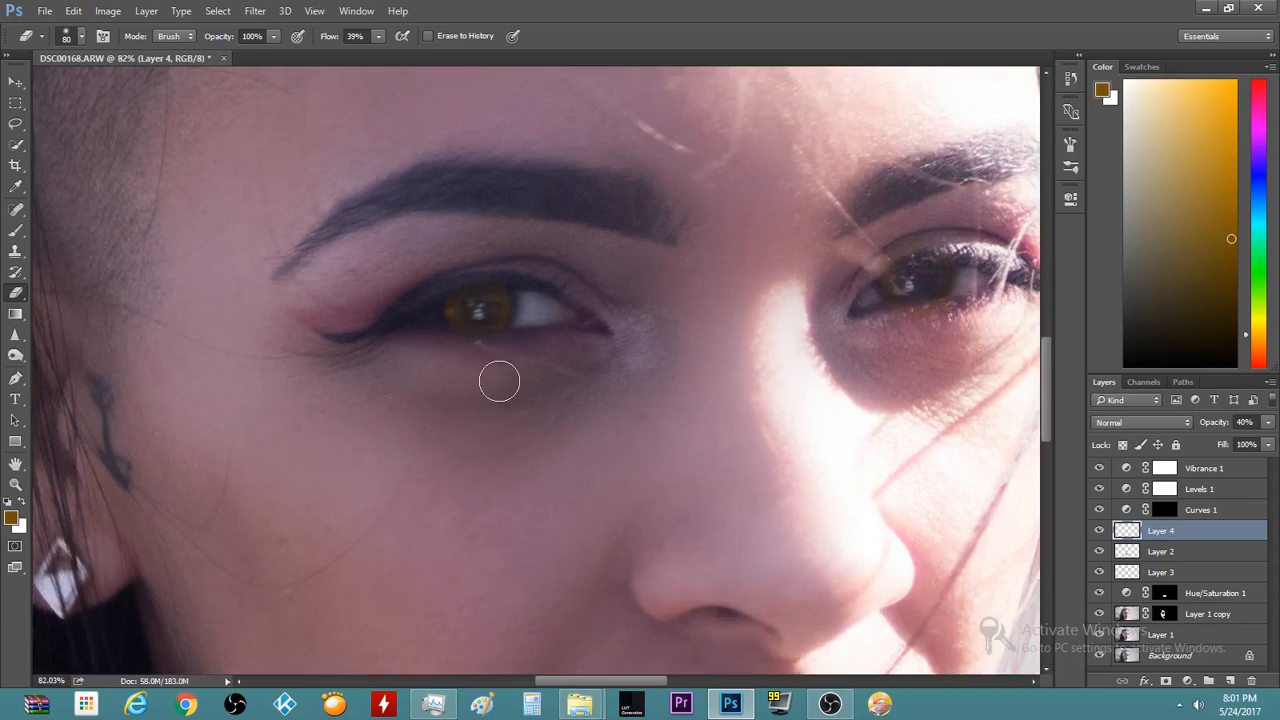
pyautogui.scroll(3, 447, 338)
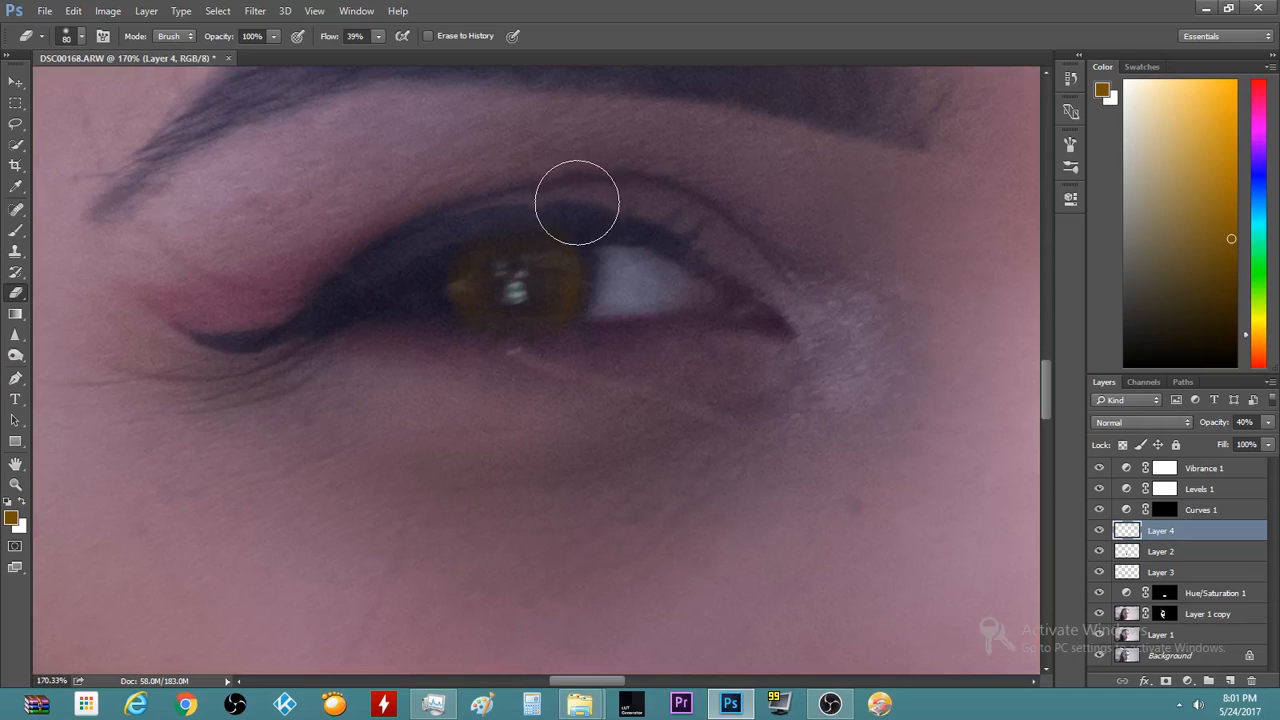
pyautogui.scroll(-5, 618, 518)
pyautogui.scroll(5, 611, 509)
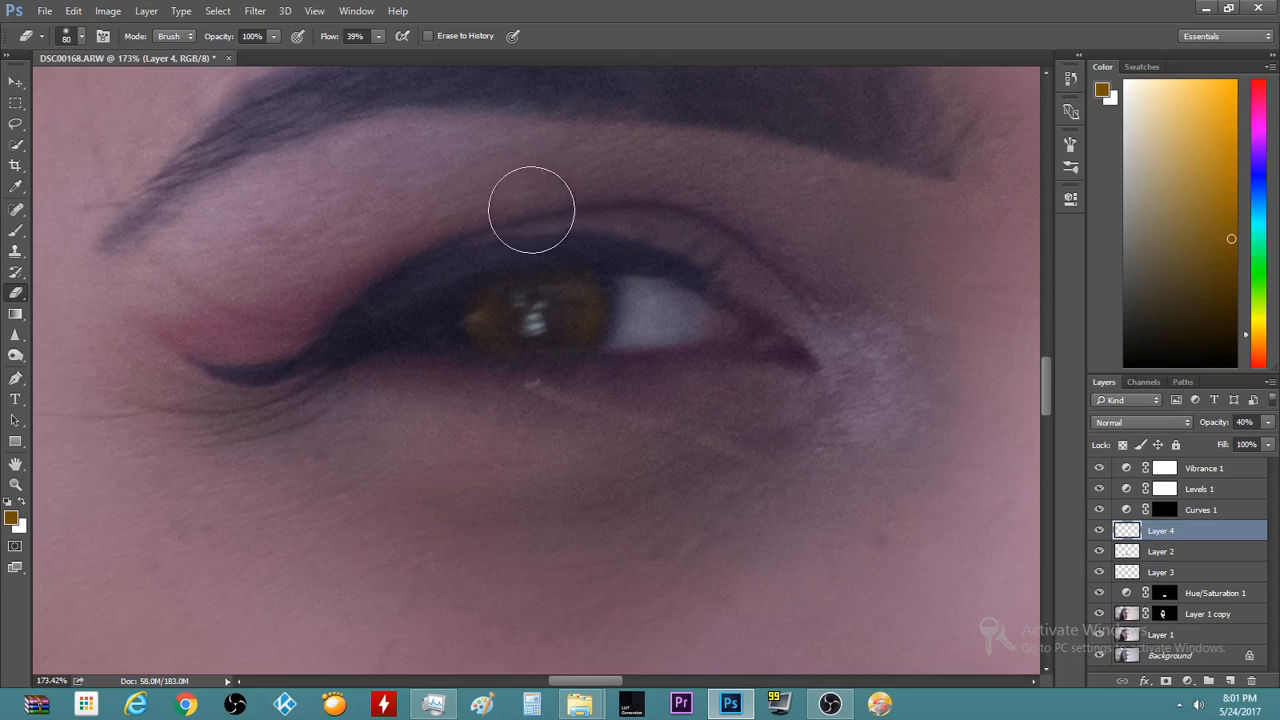
pyautogui.scroll(4, 309, 371)
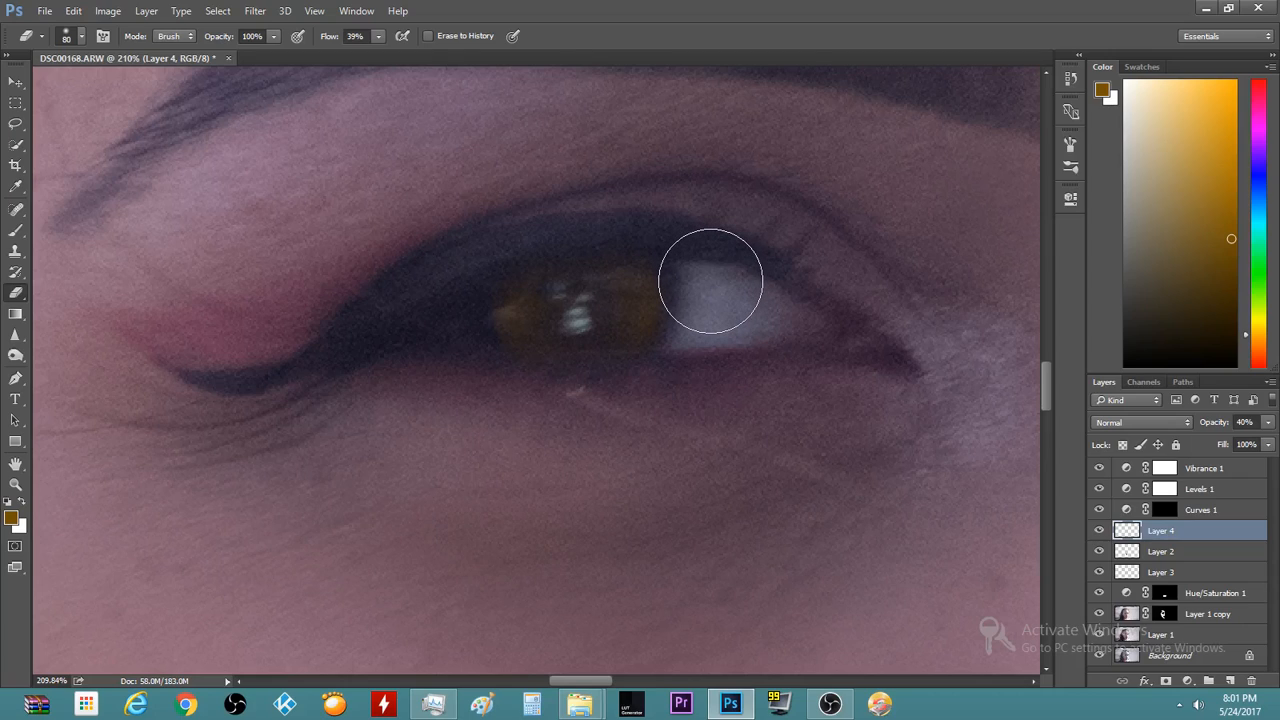
# Paint brown across the eye, then erase the tint from the eye white and lower lid
pyautogui.press('b')
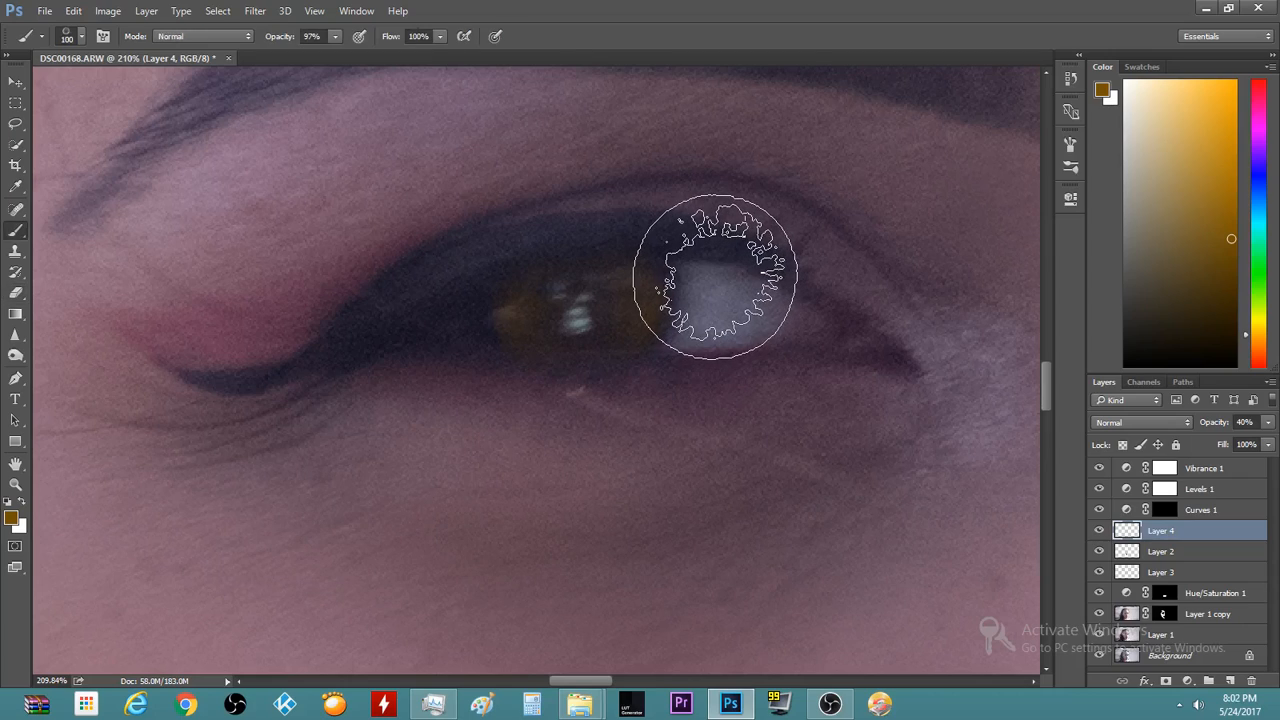
pyautogui.moveTo(740, 288)
pyautogui.mouseDown()
pyautogui.moveTo(746, 320)
pyautogui.moveTo(728, 353)
pyautogui.moveTo(745, 287)
pyautogui.mouseUp()
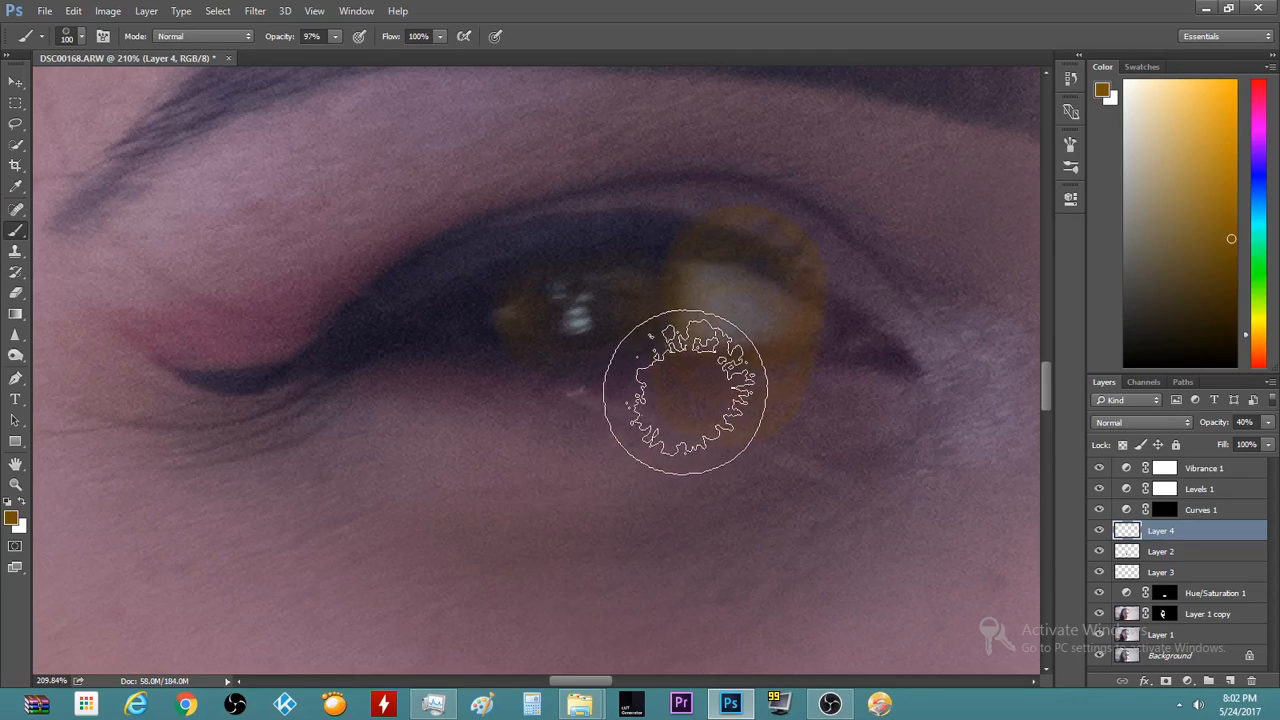
pyautogui.press('e')
pyautogui.moveTo(723, 321)
pyautogui.mouseDown()
pyautogui.moveTo(756, 208)
pyautogui.moveTo(764, 539)
pyautogui.moveTo(777, 286)
pyautogui.mouseUp()
pyautogui.moveTo(808, 329); pyautogui.dragTo(779, 410)
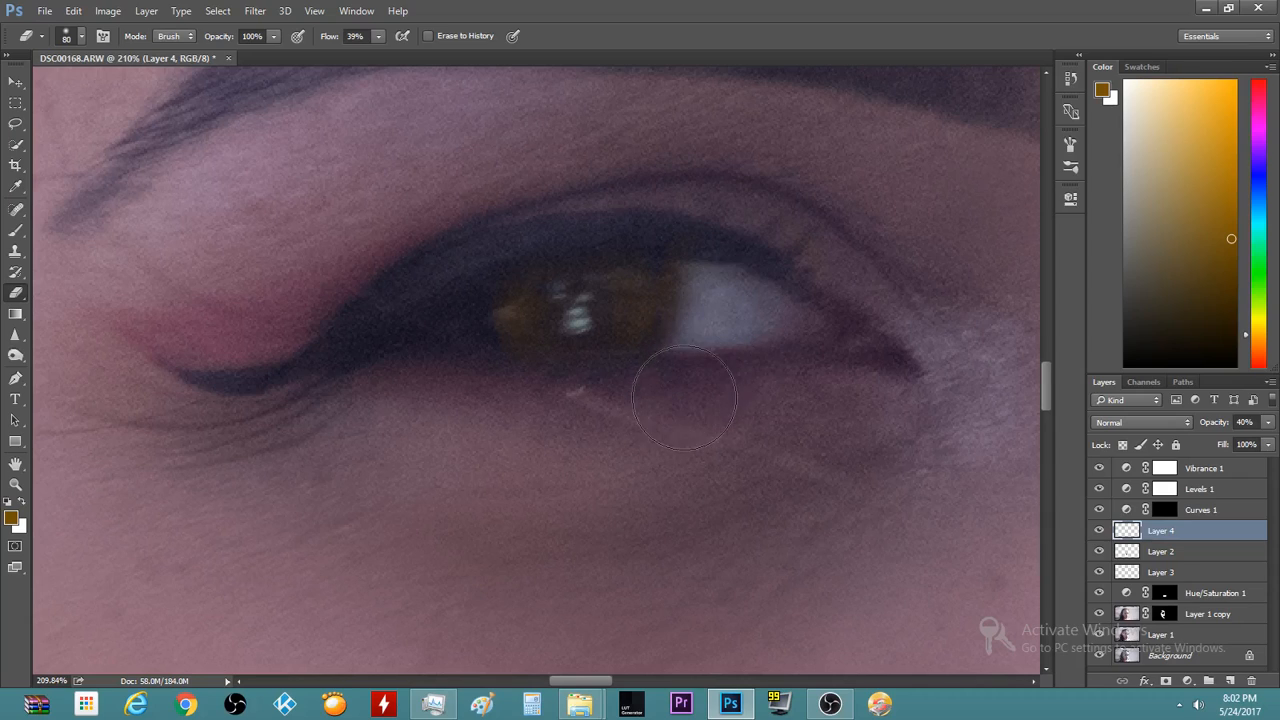
# Toggle Layer 4 to compare the eyes before and after the tint
pyautogui.scroll(-3, 757, 312)
pyautogui.scroll(-4, 740, 490)
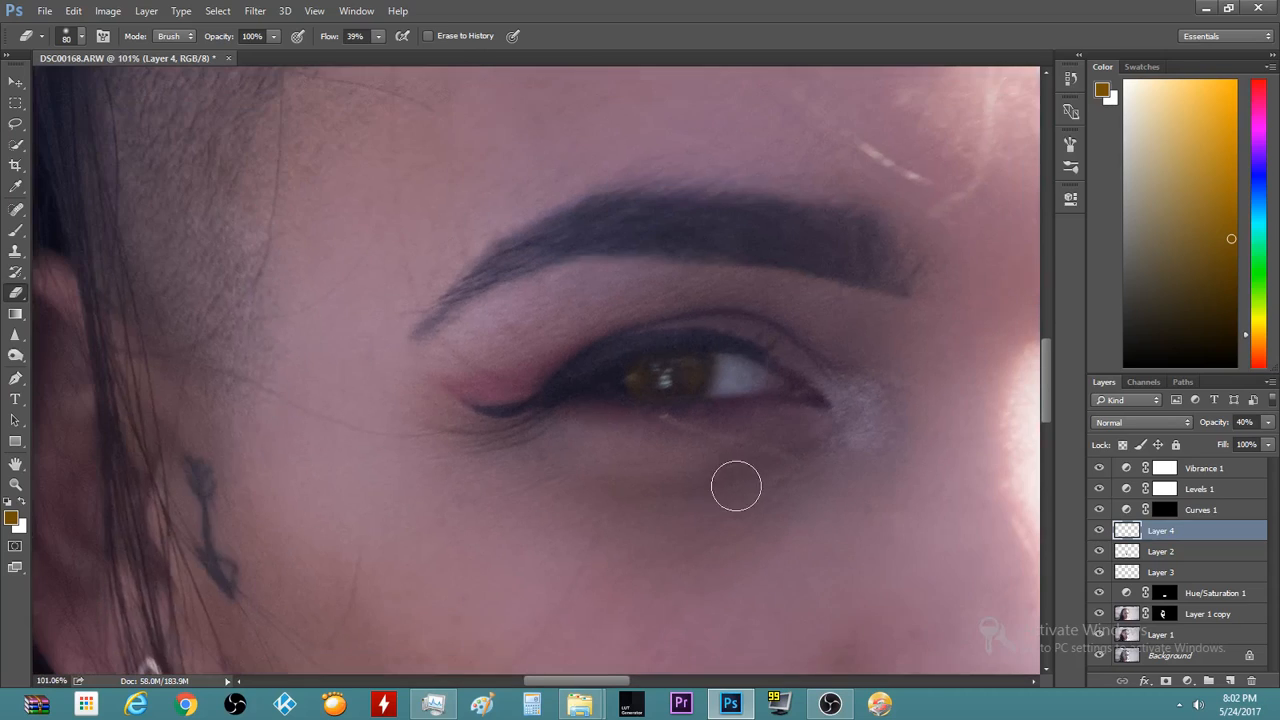
pyautogui.scroll(3, 665, 472)
pyautogui.scroll(5, 650, 420)
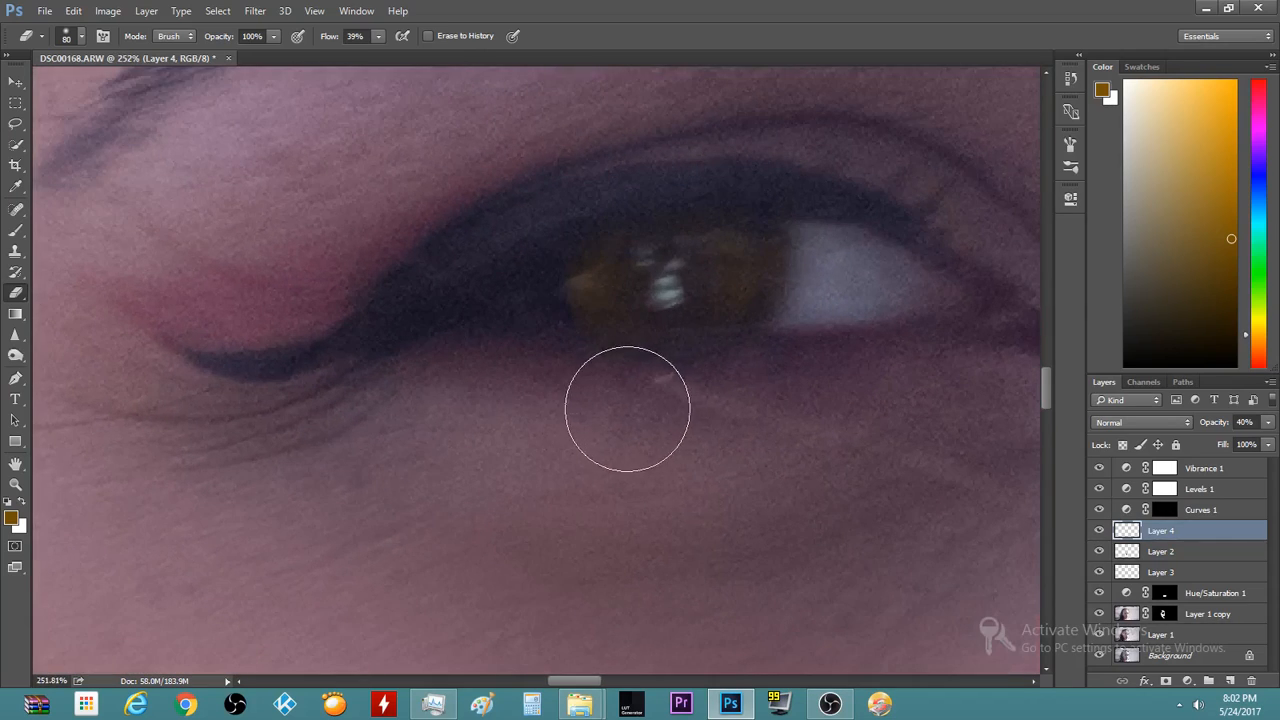
pyautogui.scroll(-8, 471, 583)
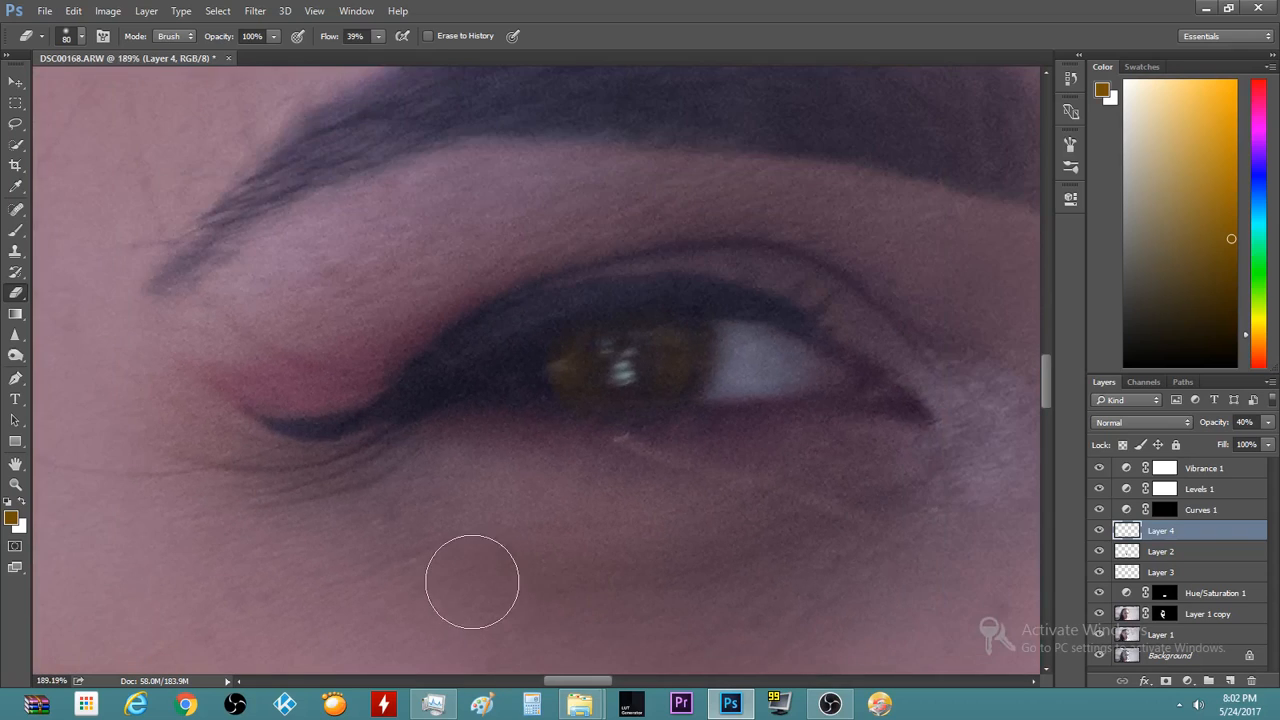
pyautogui.scroll(-4, 445, 562)
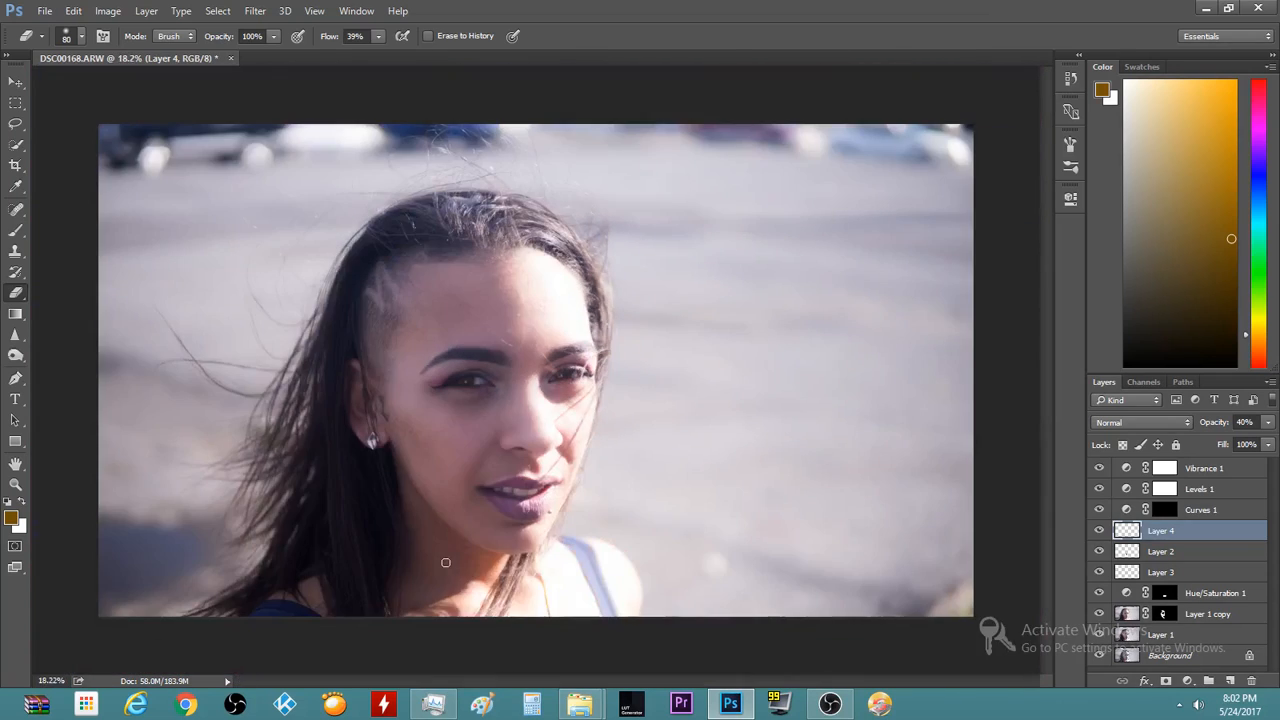
pyautogui.scroll(2, 482, 322)
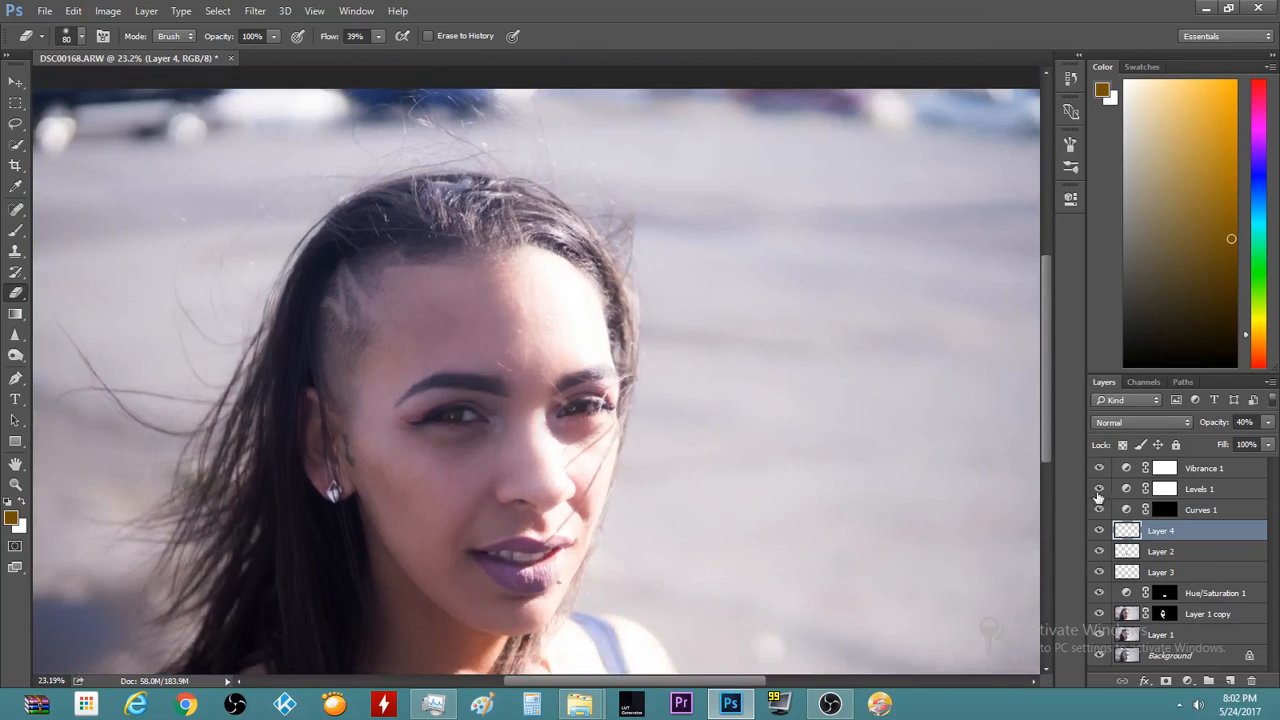
pyautogui.click(1097, 531)
pyautogui.click(1097, 531)
# Erase stray tint along the other eye's lashes
pyautogui.scroll(3, 480, 410)
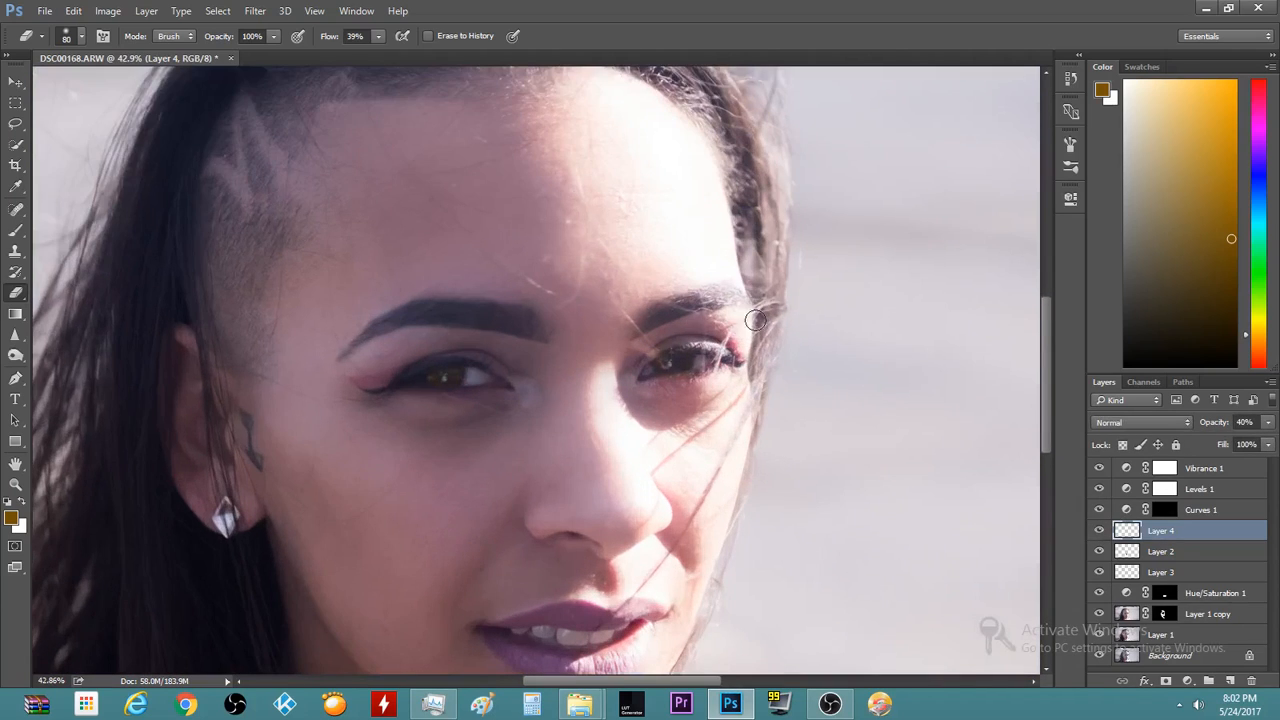
pyautogui.scroll(8, 758, 318)
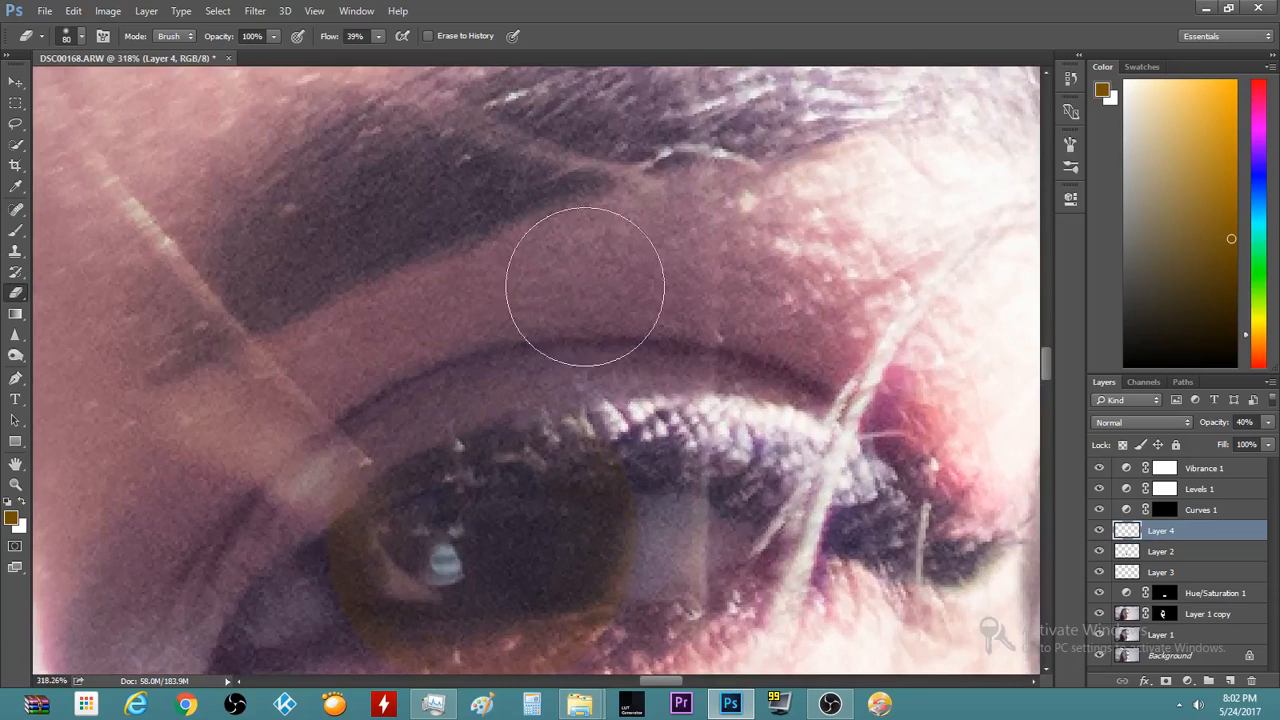
pyautogui.moveTo(635, 390); pyautogui.dragTo(698, 495)
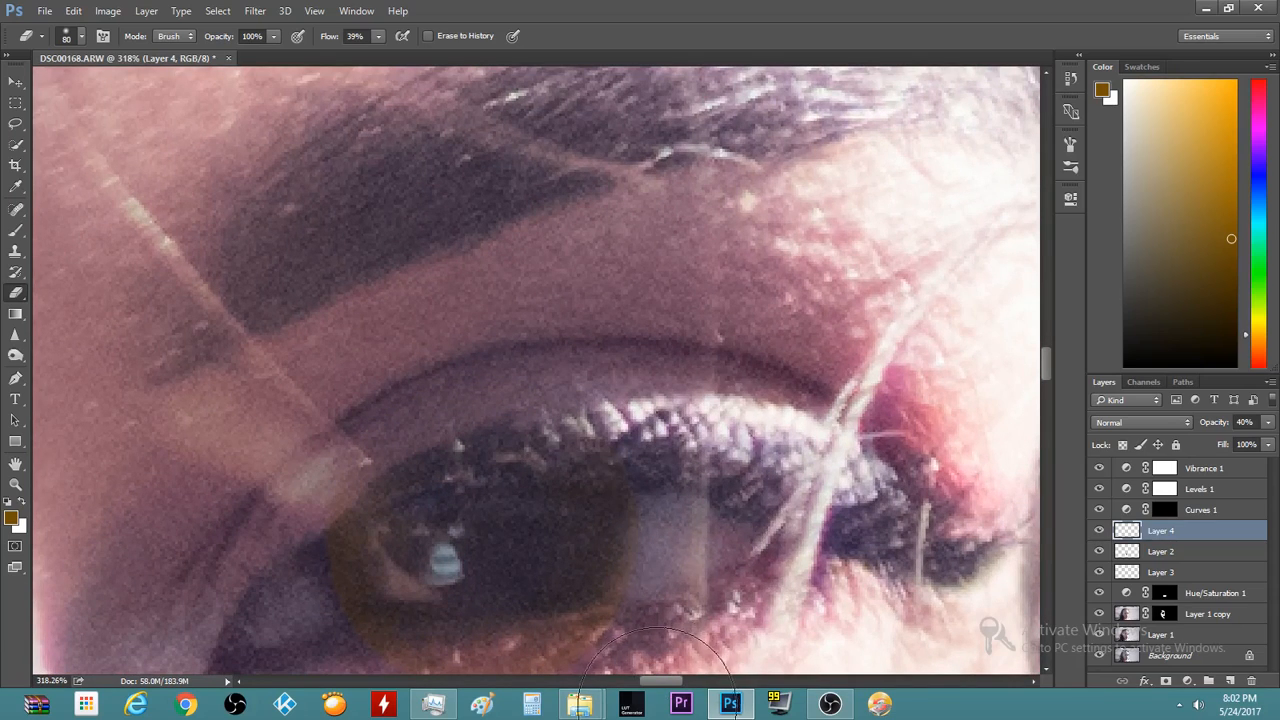
pyautogui.scroll(-2, 662, 620)
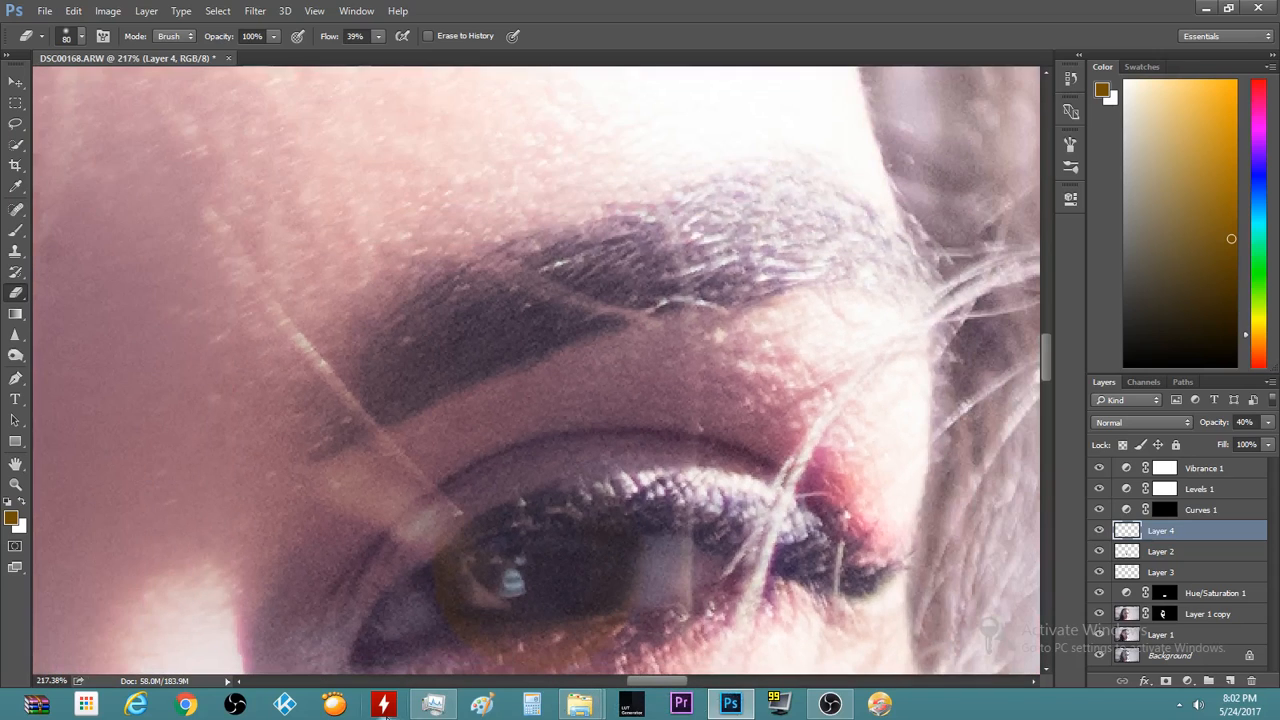
pyautogui.click(430, 681)
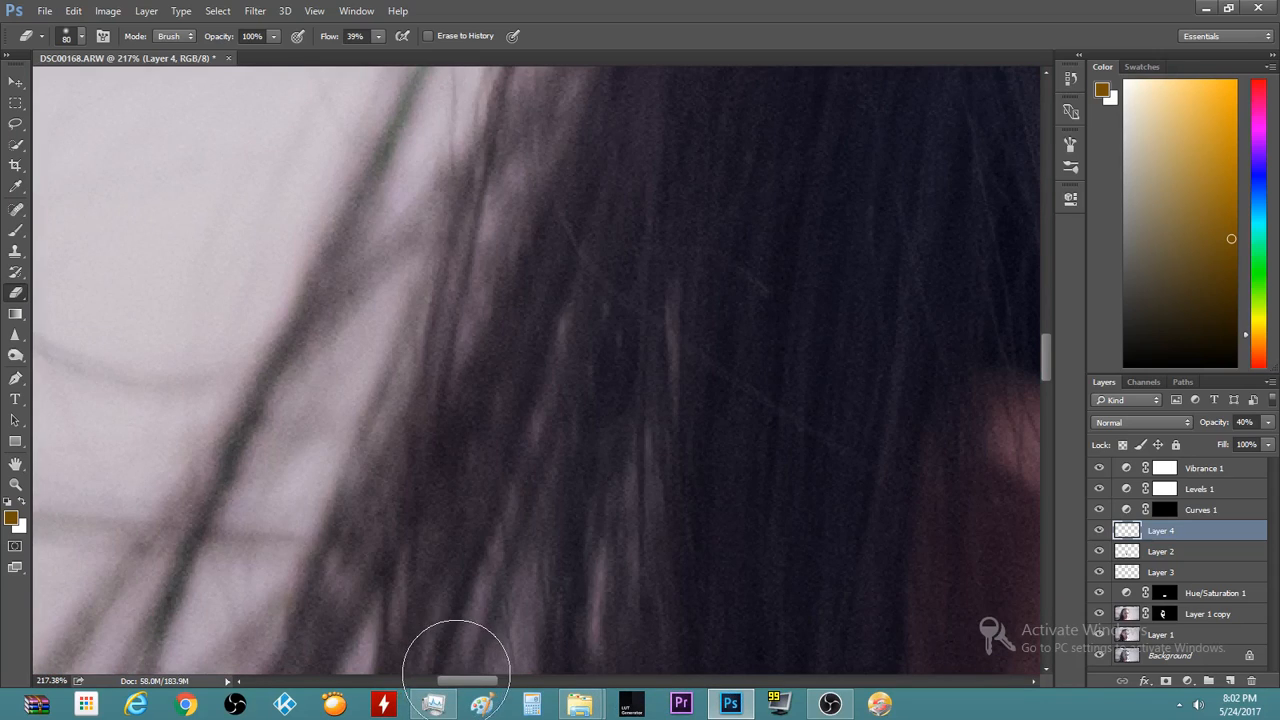
pyautogui.scroll(-6, 579, 500)
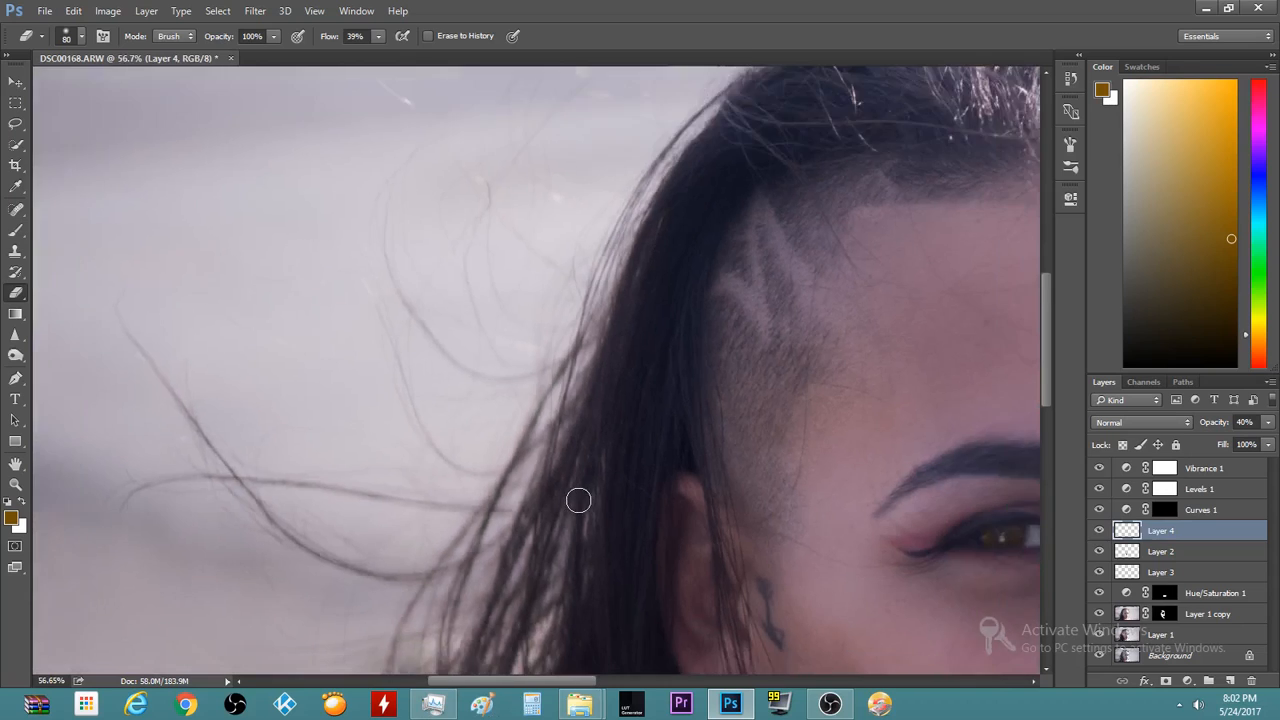
pyautogui.scroll(-2, 579, 500)
pyautogui.scroll(5, 523, 251)
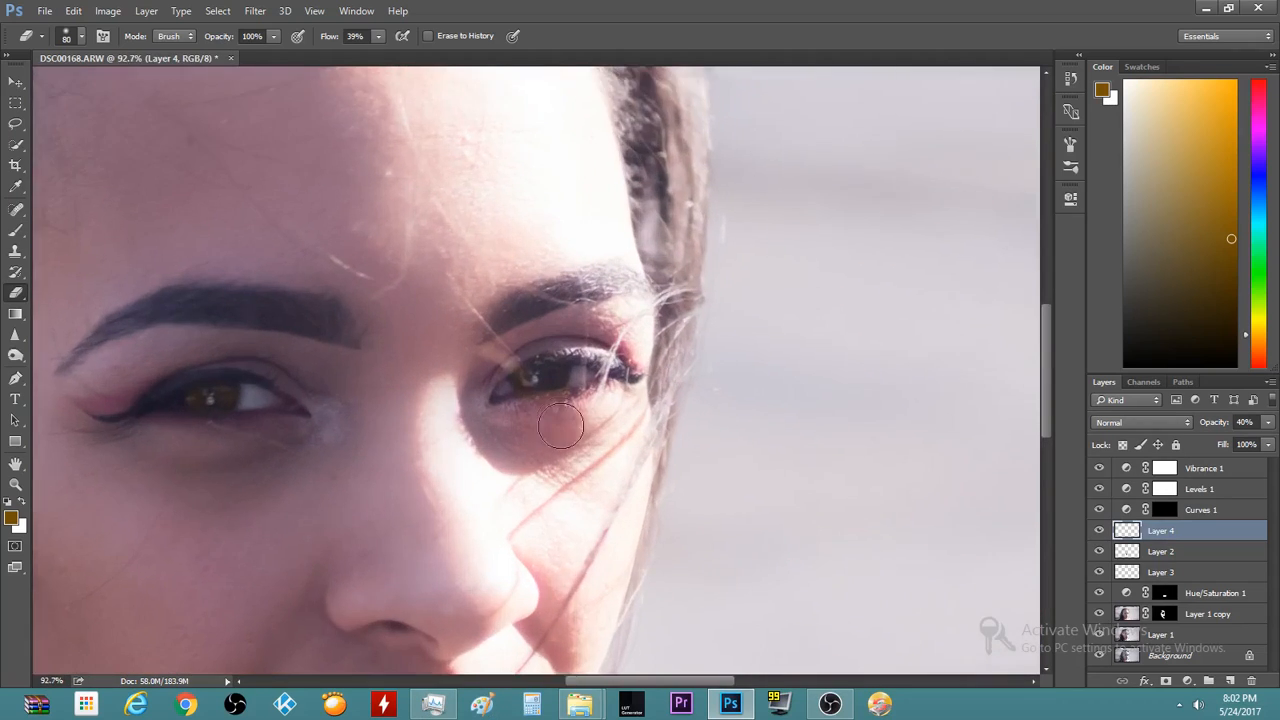
pyautogui.scroll(4, 561, 427)
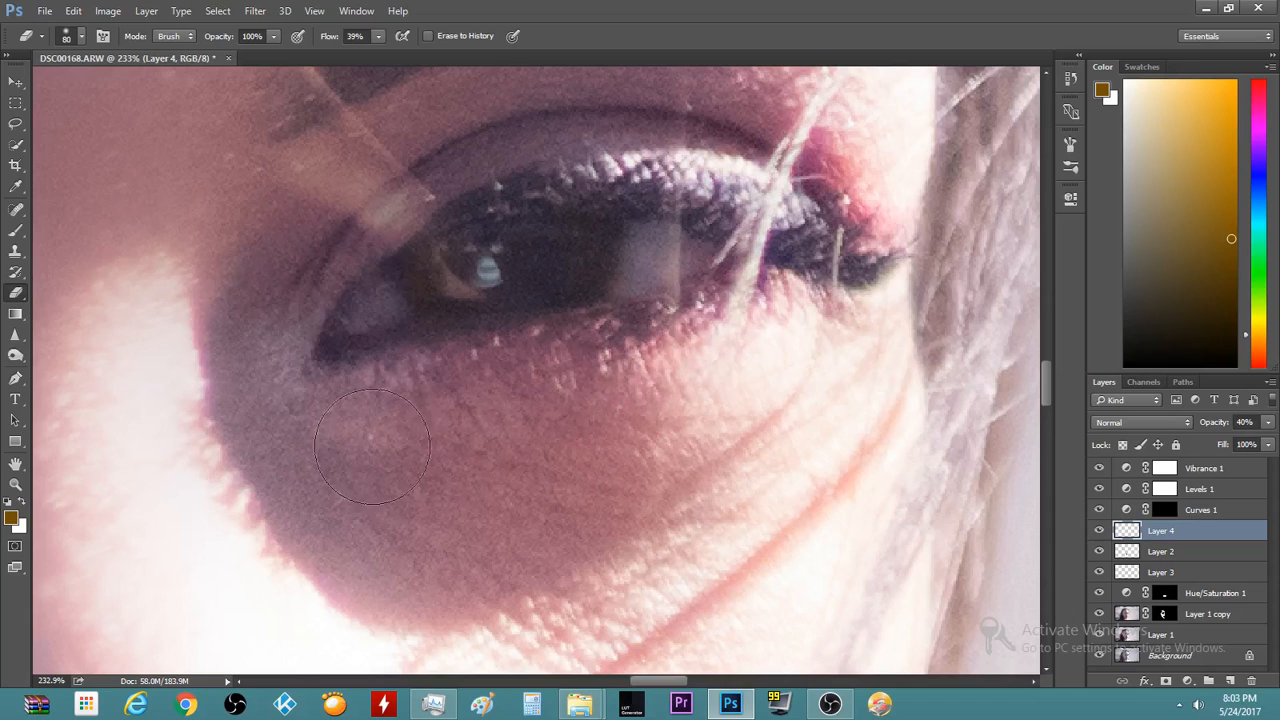
# Set Layer 4's opacity to 42%
pyautogui.scroll(-5, 372, 446)
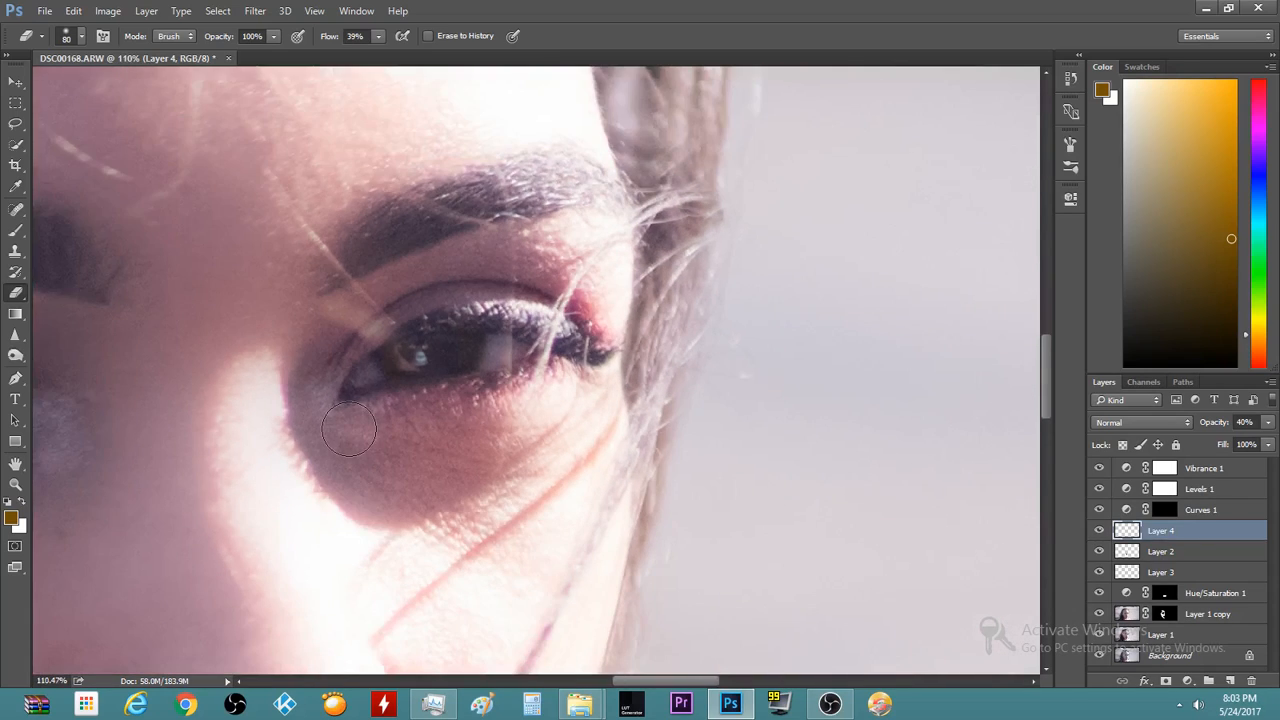
pyautogui.scroll(-5, 349, 428)
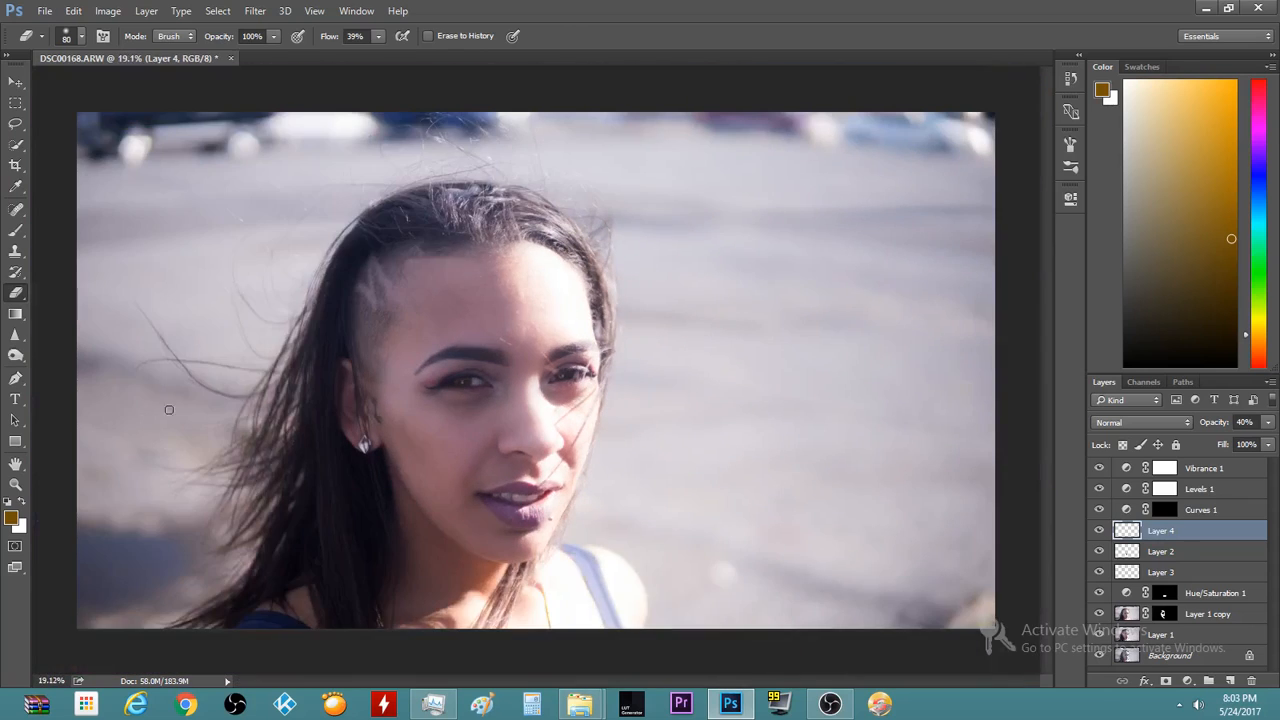
pyautogui.scroll(4, 380, 354)
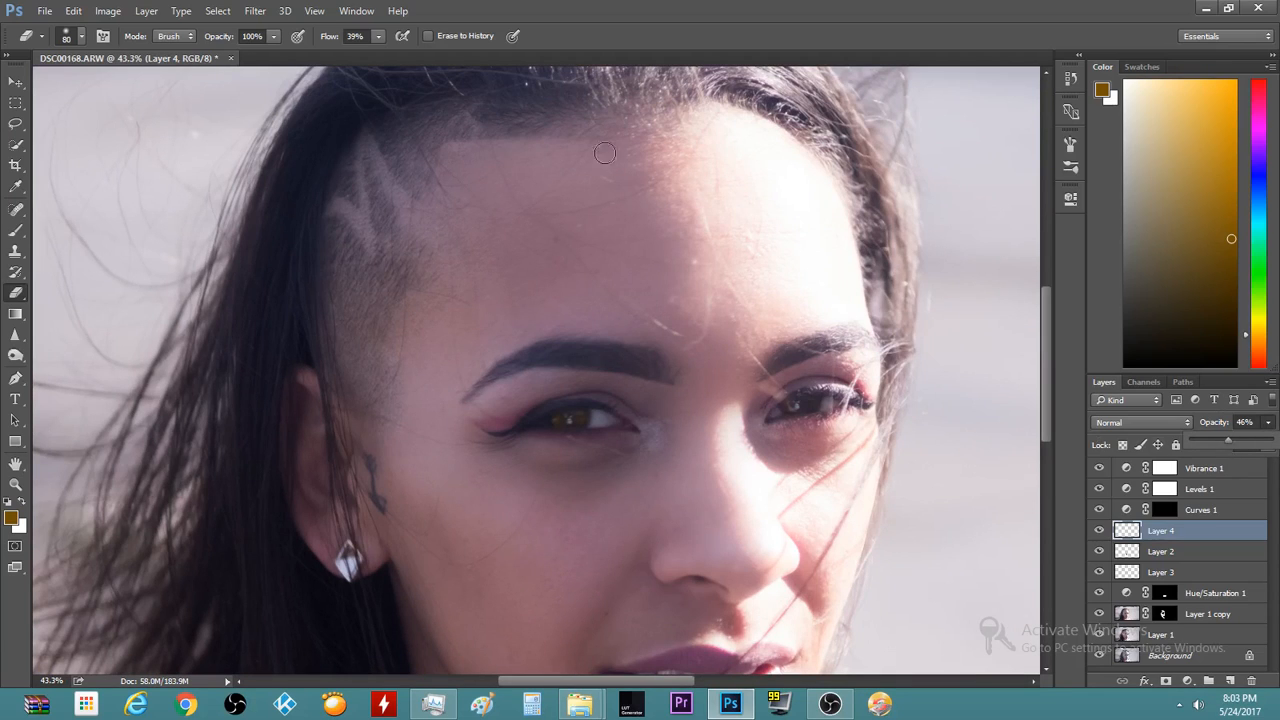
pyautogui.scroll(-4, 411, 485)
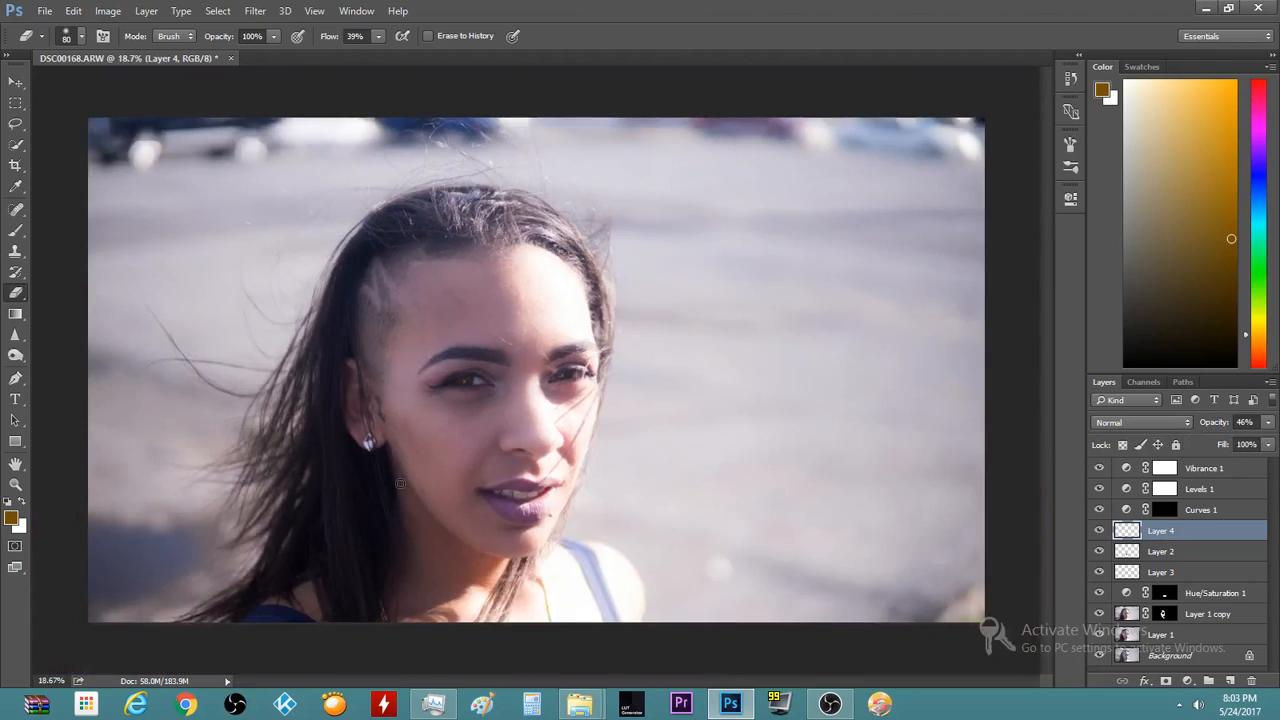
pyautogui.scroll(8, 446, 431)
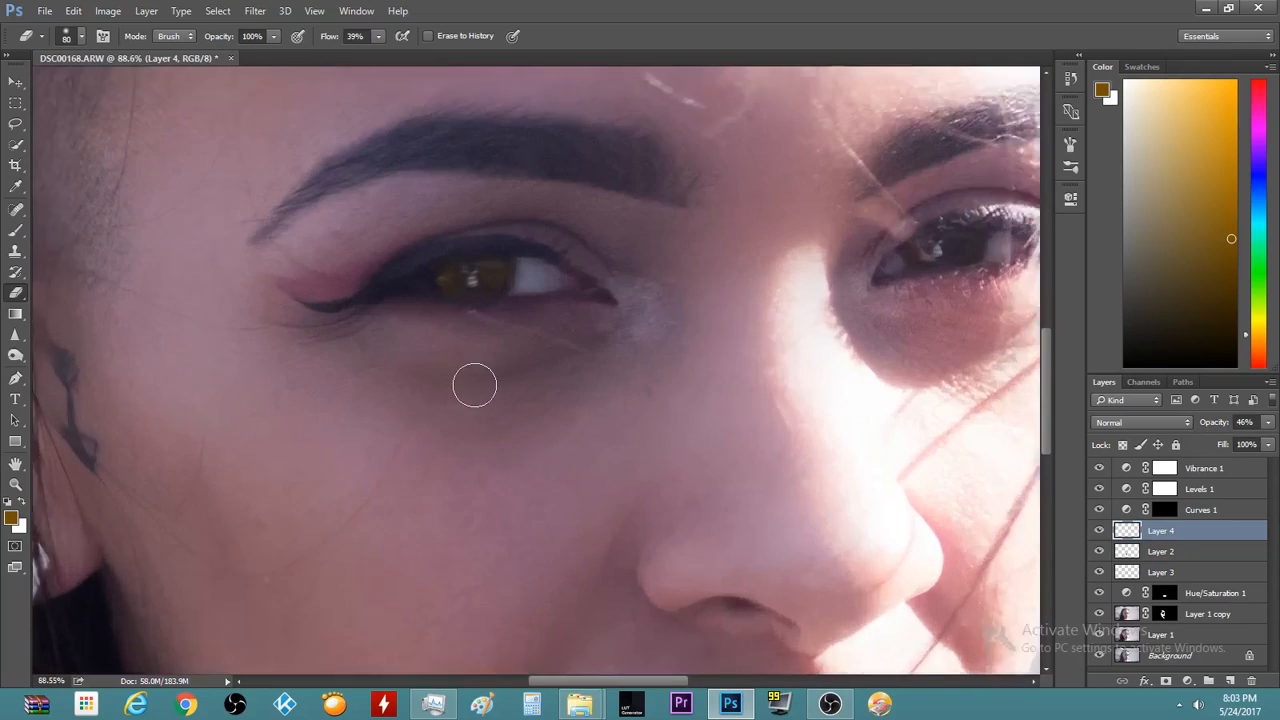
pyautogui.scroll(-1, 474, 385)
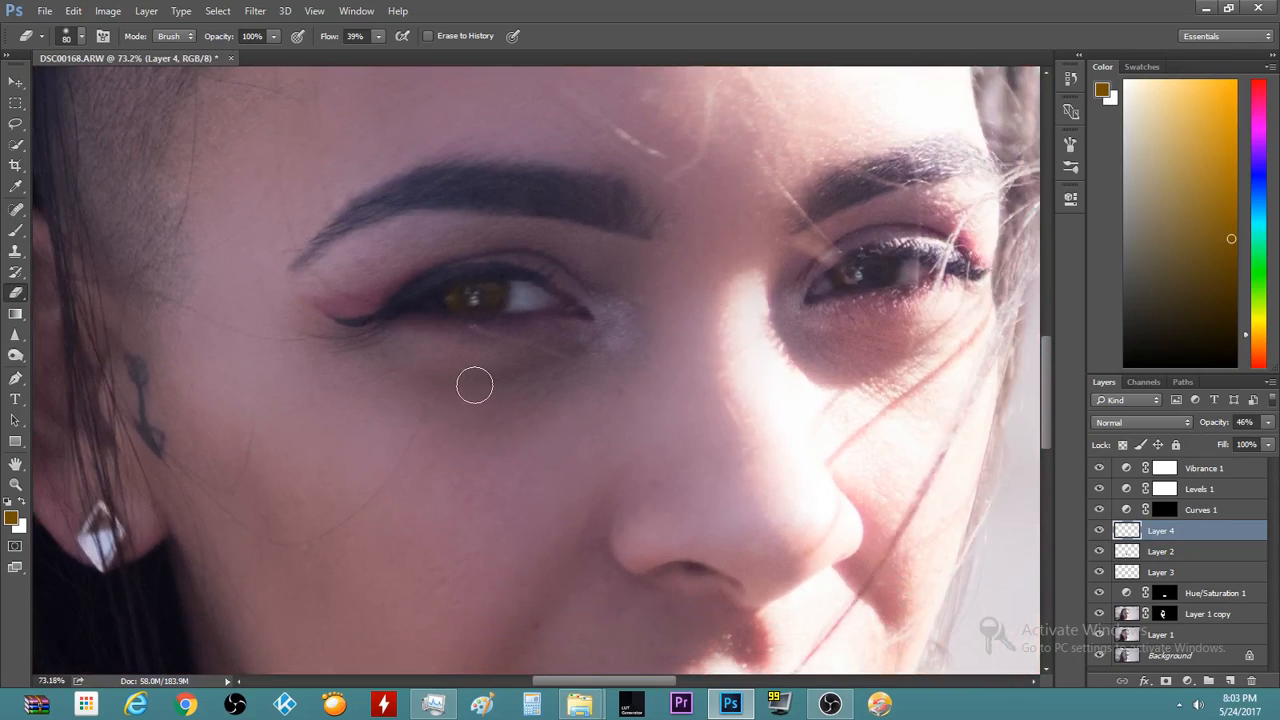
pyautogui.click(1268, 422)
pyautogui.click(692, 5)
pyautogui.scroll(-5, 295, 518)
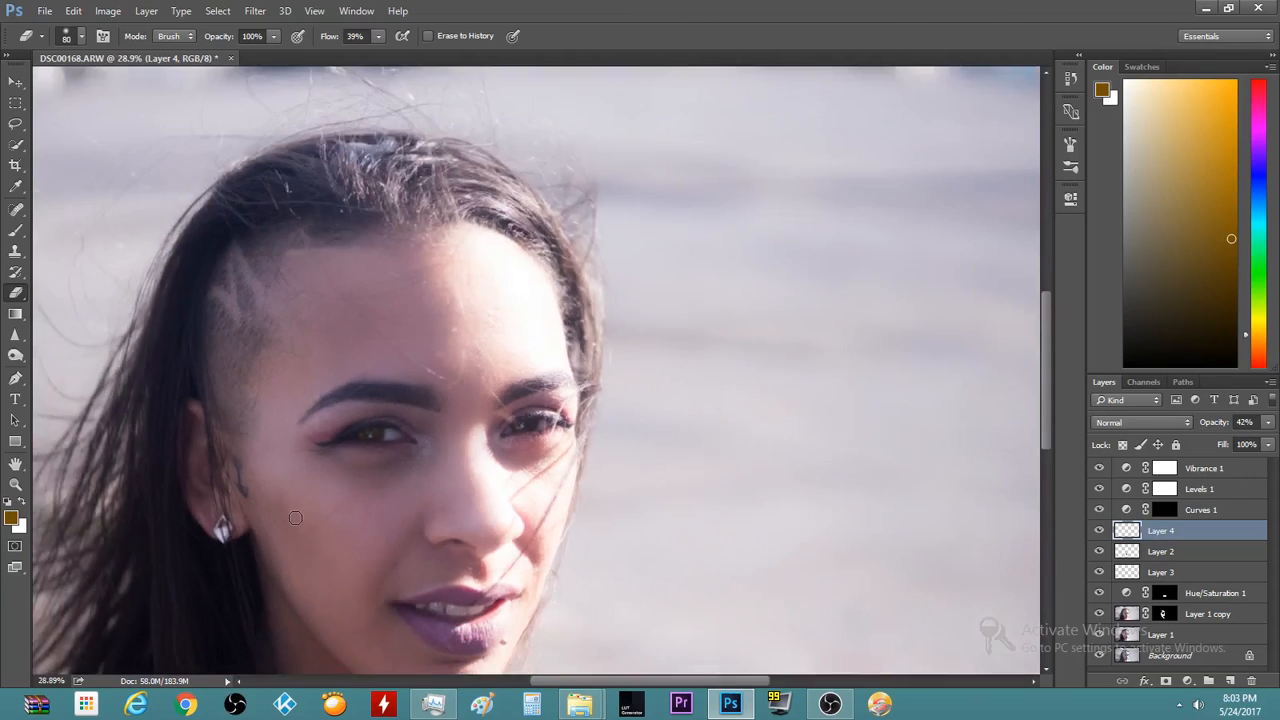
pyautogui.scroll(-2, 295, 518)
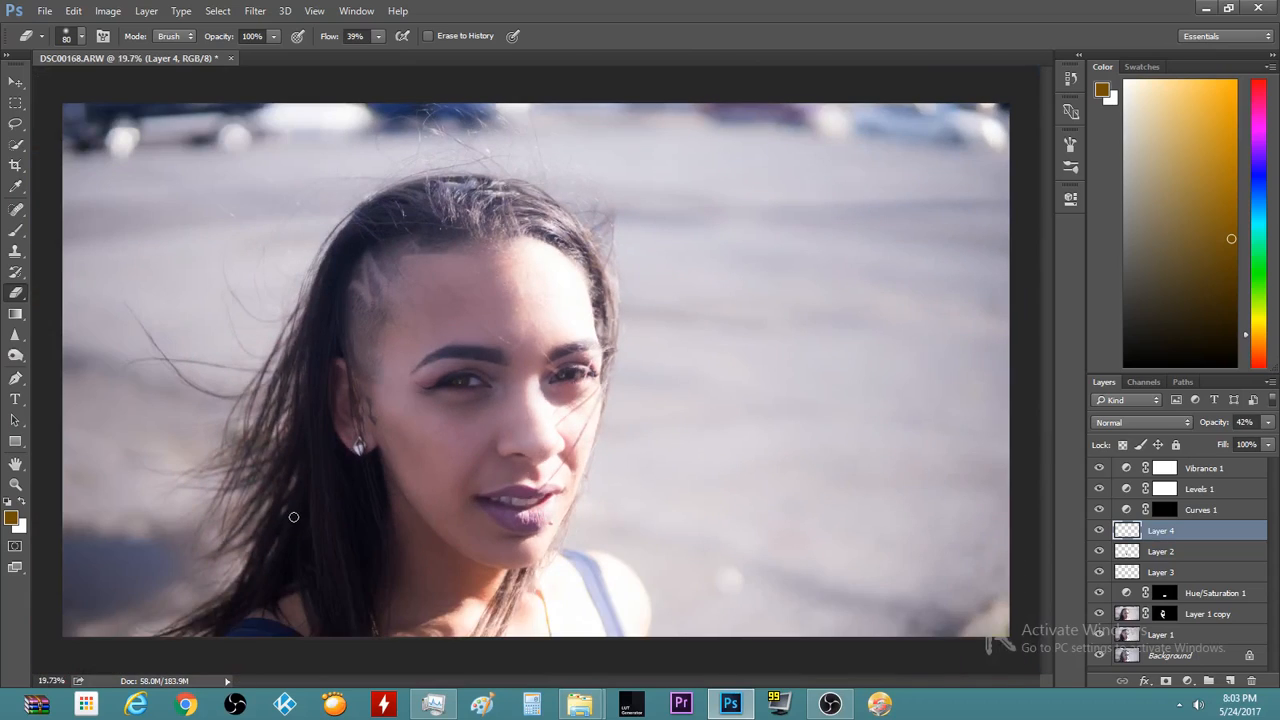
# Add a Threshold adjustment above Vibrance 1 and set its level to about 95
pyautogui.click(1177, 470)
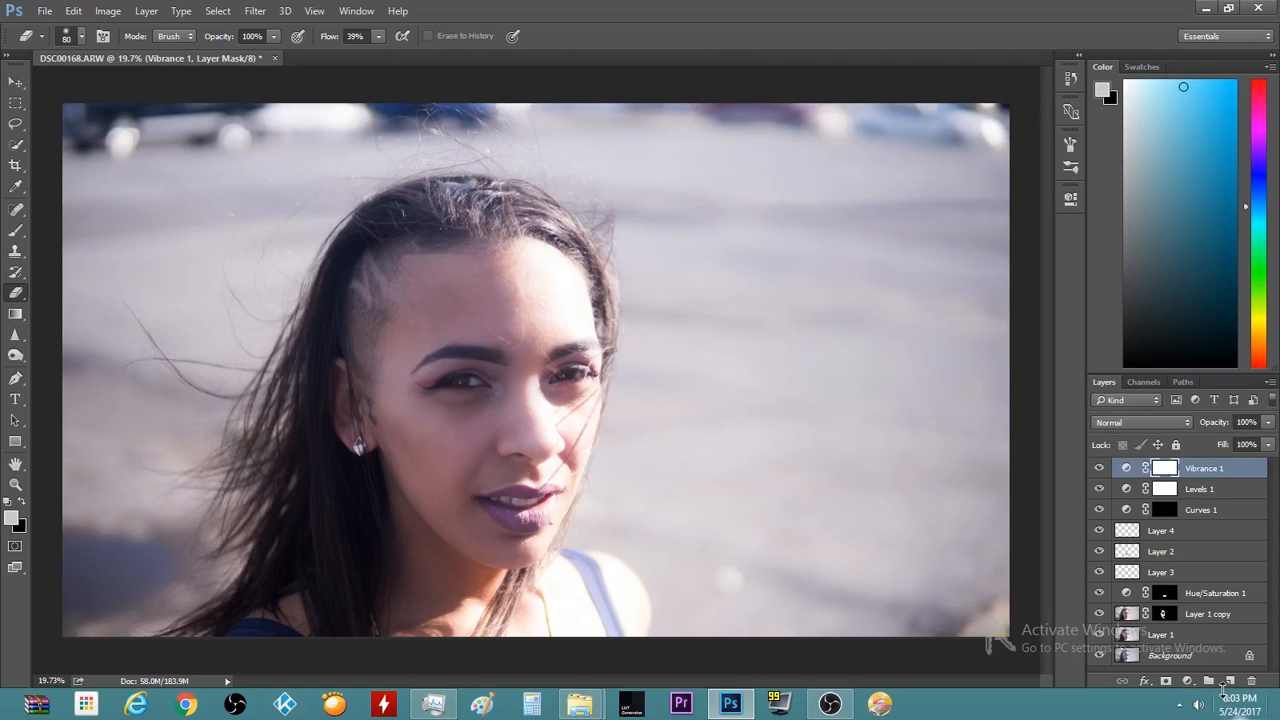
pyautogui.click(1188, 681)
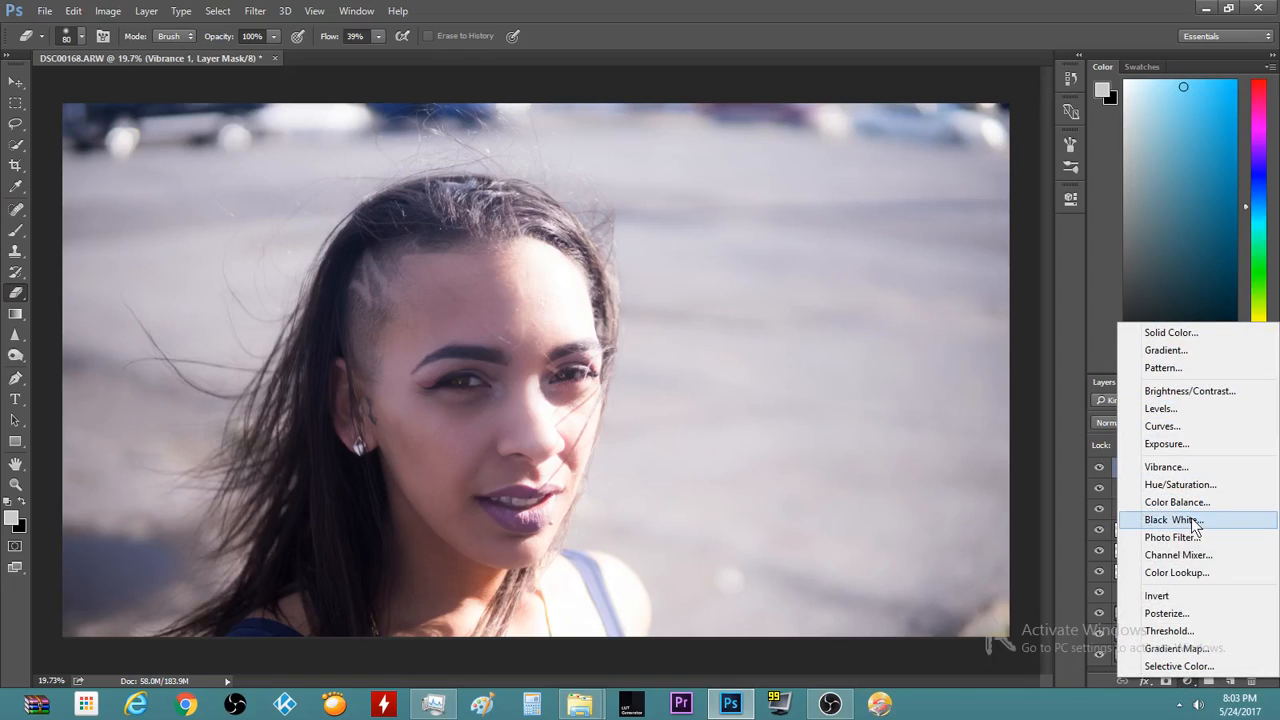
pyautogui.click(1168, 631)
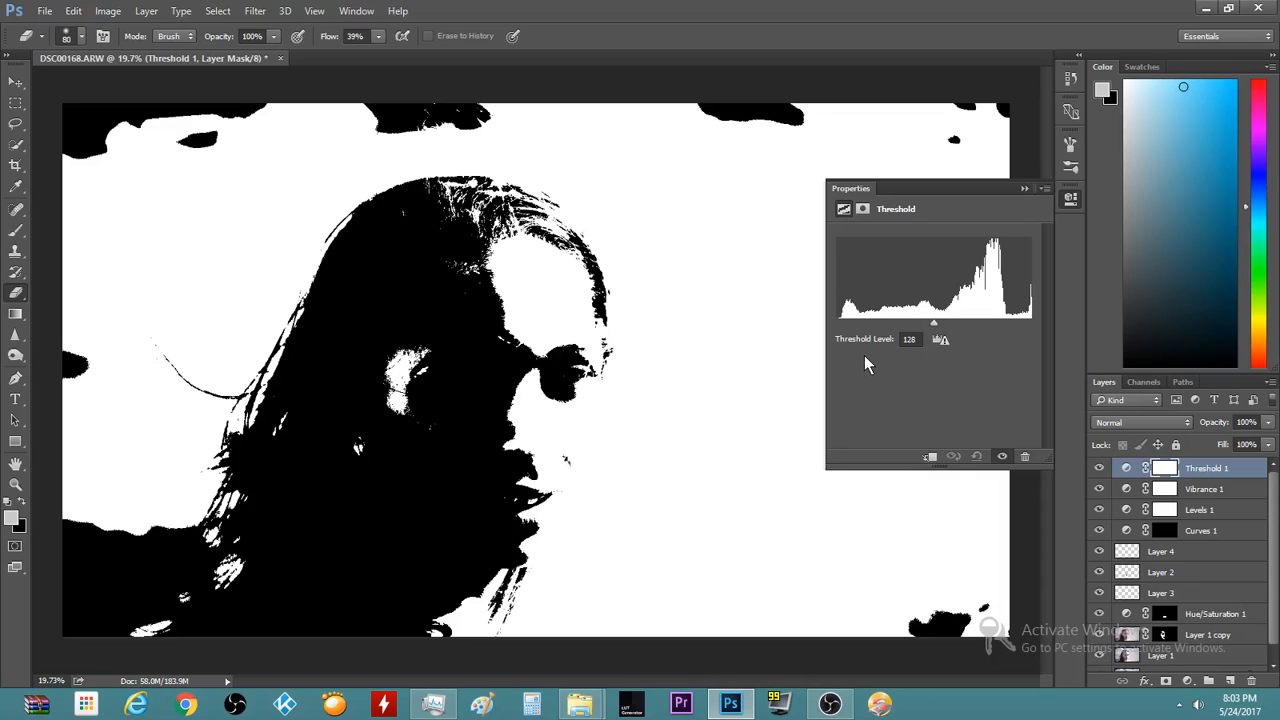
pyautogui.moveTo(932, 325); pyautogui.dragTo(840, 337)
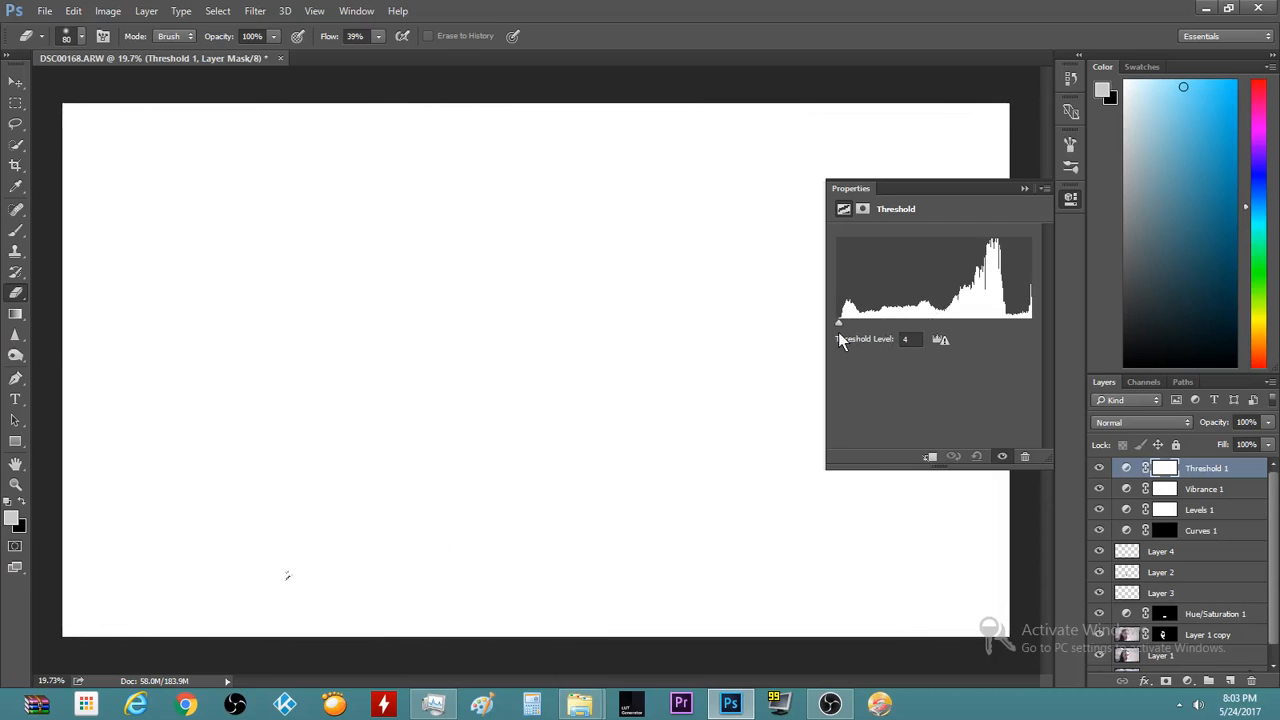
pyautogui.moveTo(840, 340); pyautogui.dragTo(1125, 356)
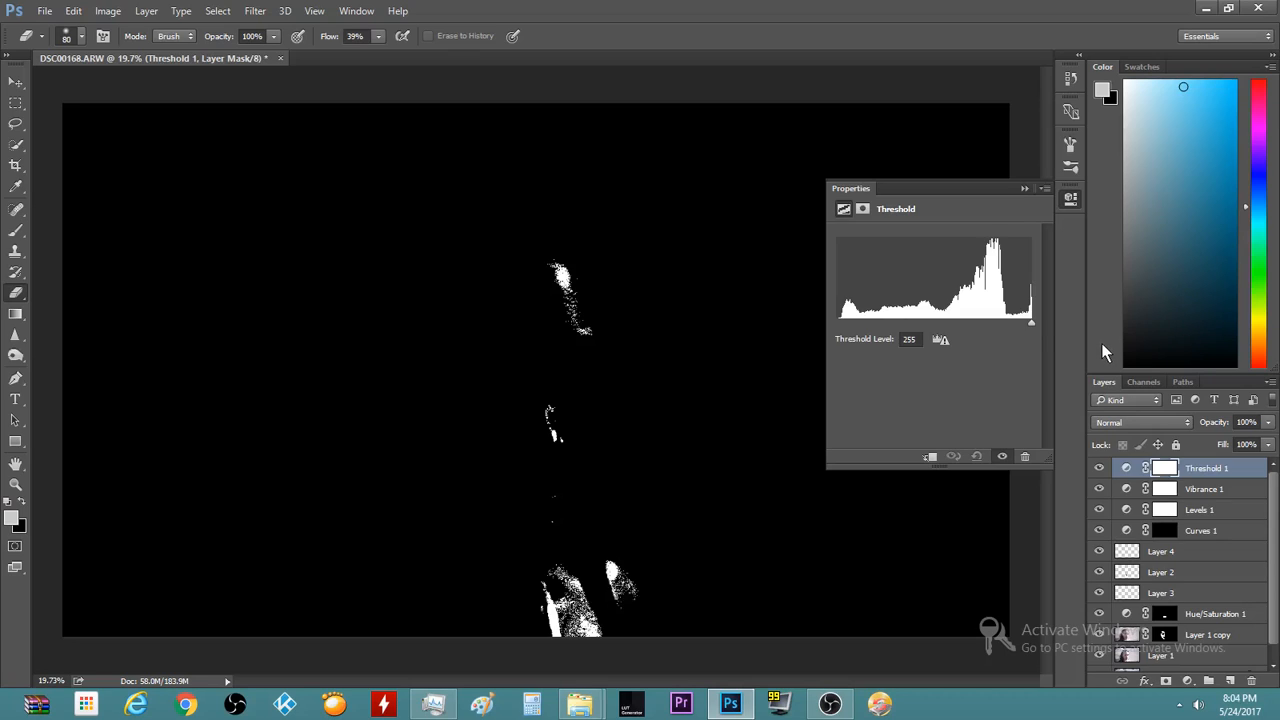
pyautogui.moveTo(1042, 354); pyautogui.dragTo(926, 365)
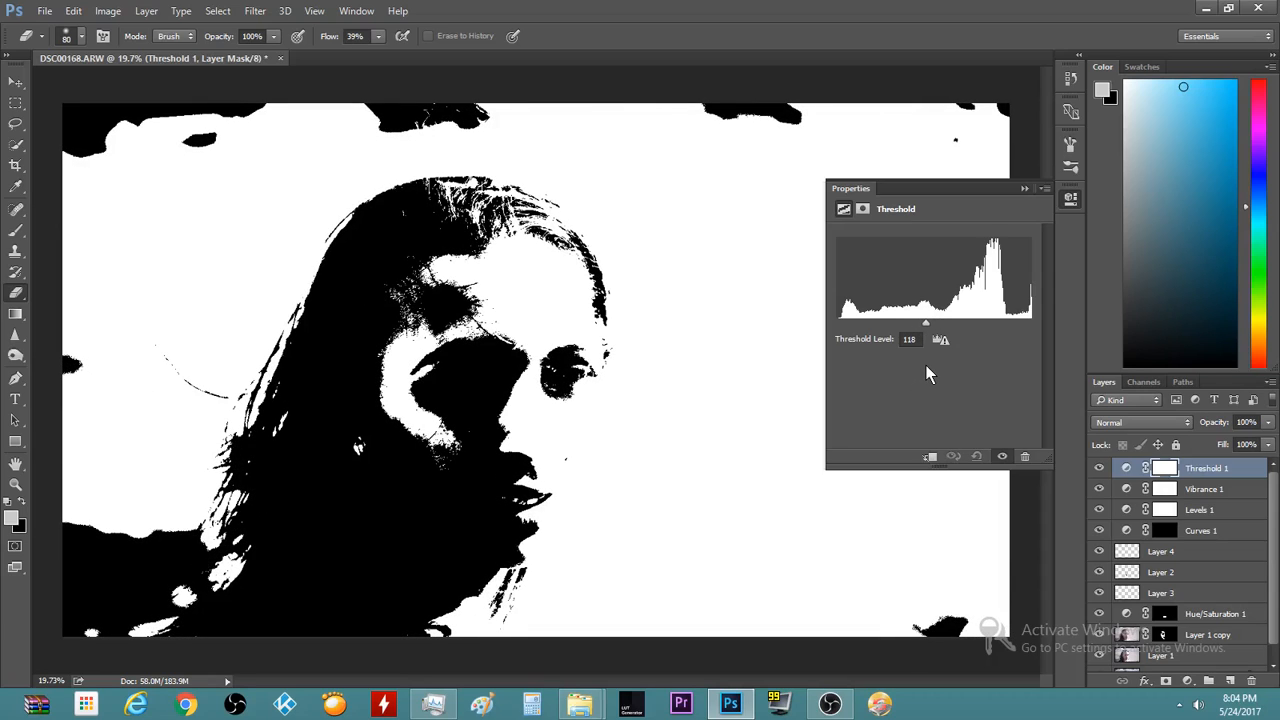
pyautogui.moveTo(926, 365); pyautogui.dragTo(908, 388)
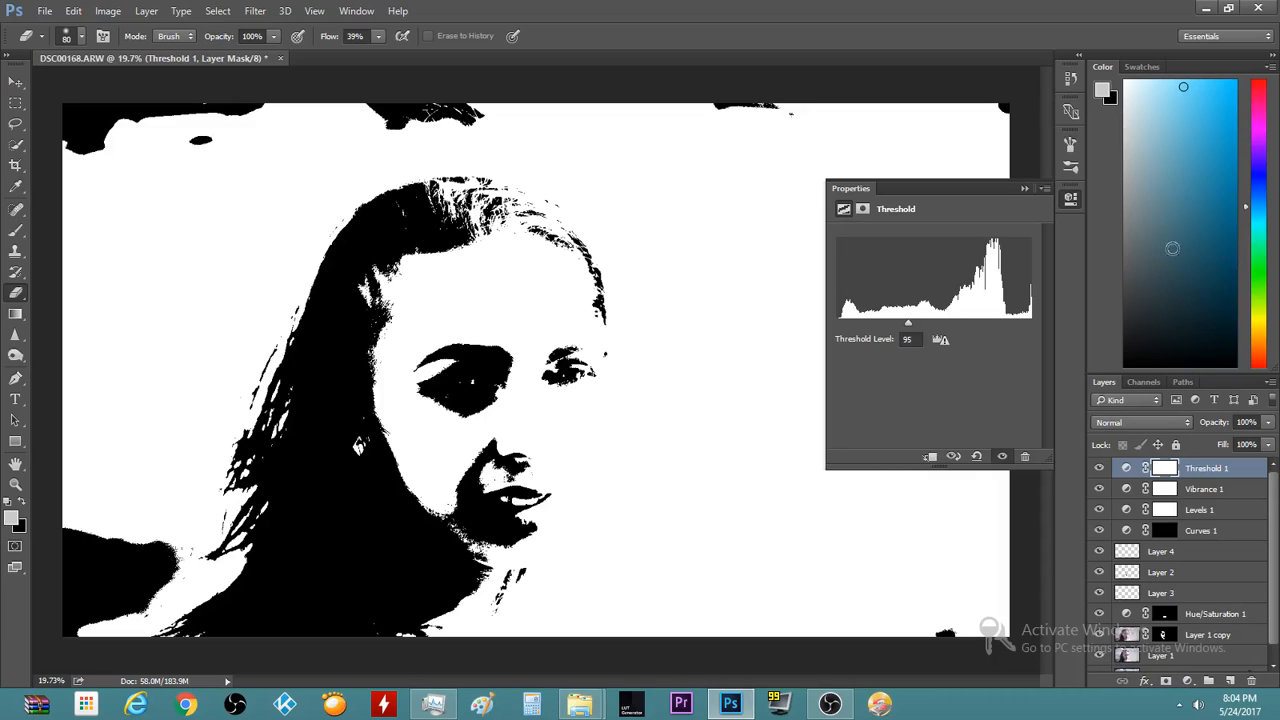
# Set the Threshold 1 layer's blend mode to Soft Light
pyautogui.click(1022, 189)
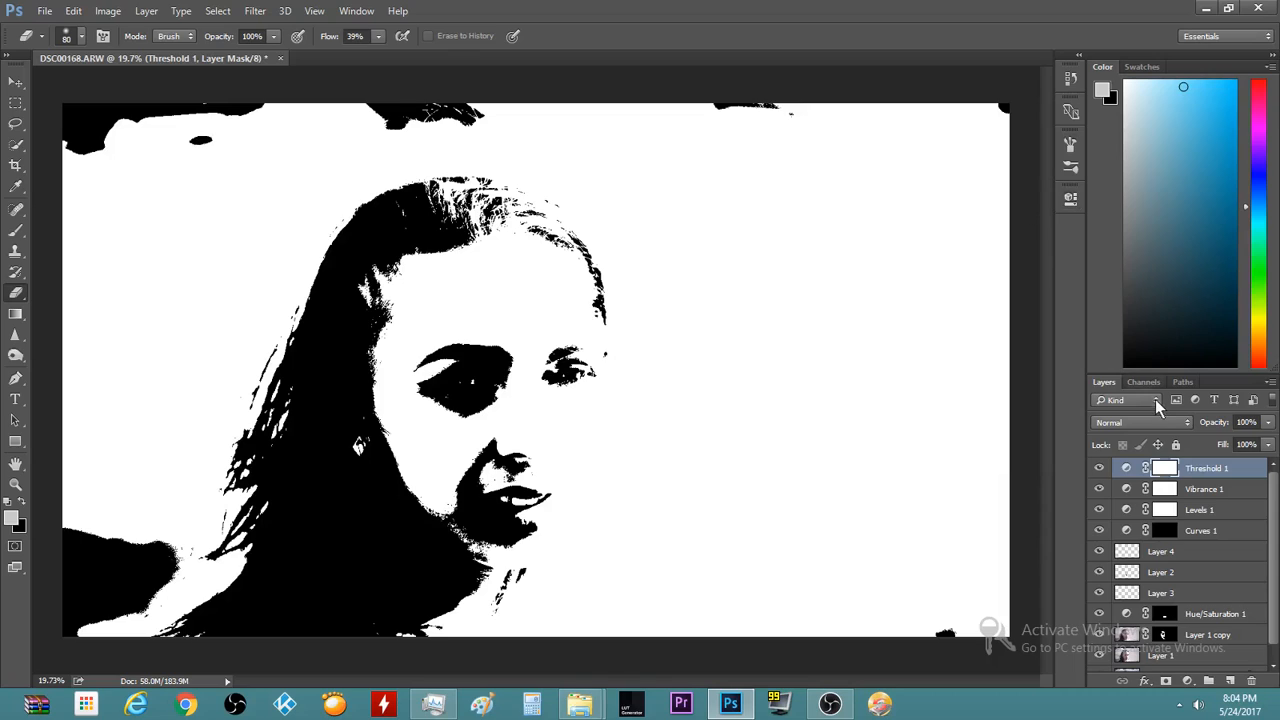
pyautogui.click(1099, 424)
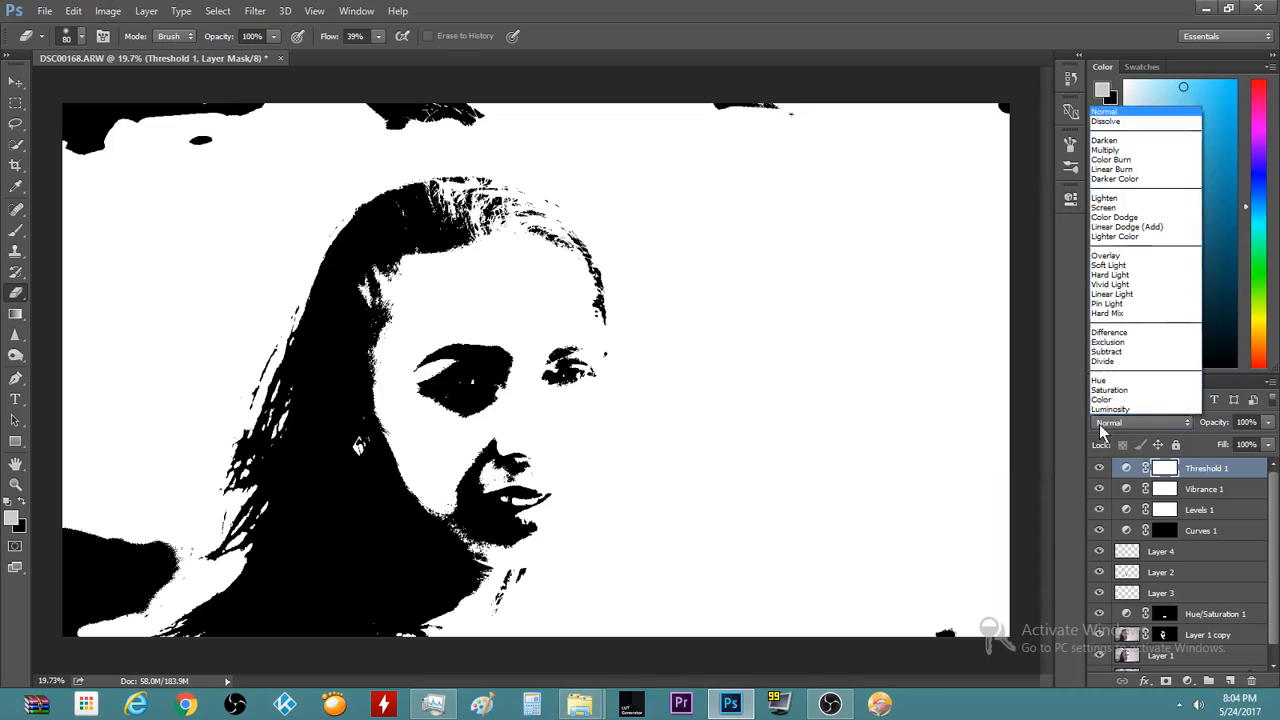
pyautogui.click(1143, 265)
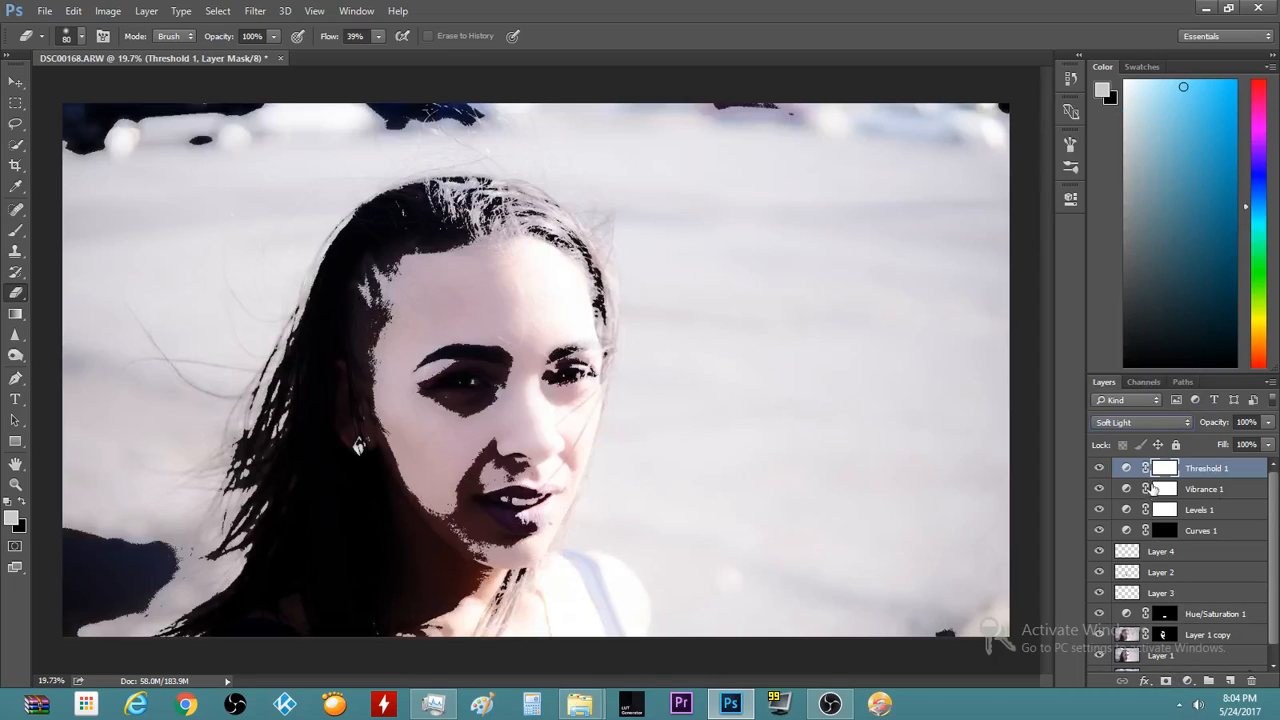
pyautogui.click(1186, 682)
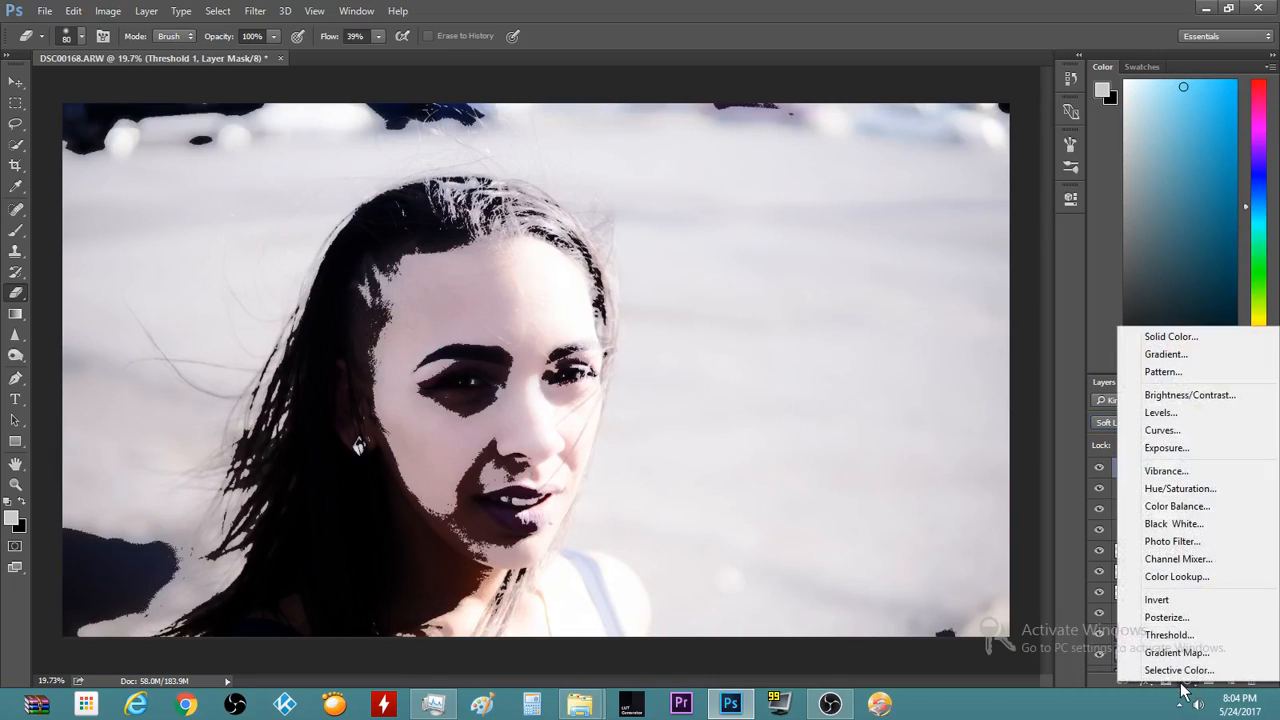
# Create a green #53a808 Solid Color fill layer in Soft Light blend mode
pyautogui.click(1163, 341)
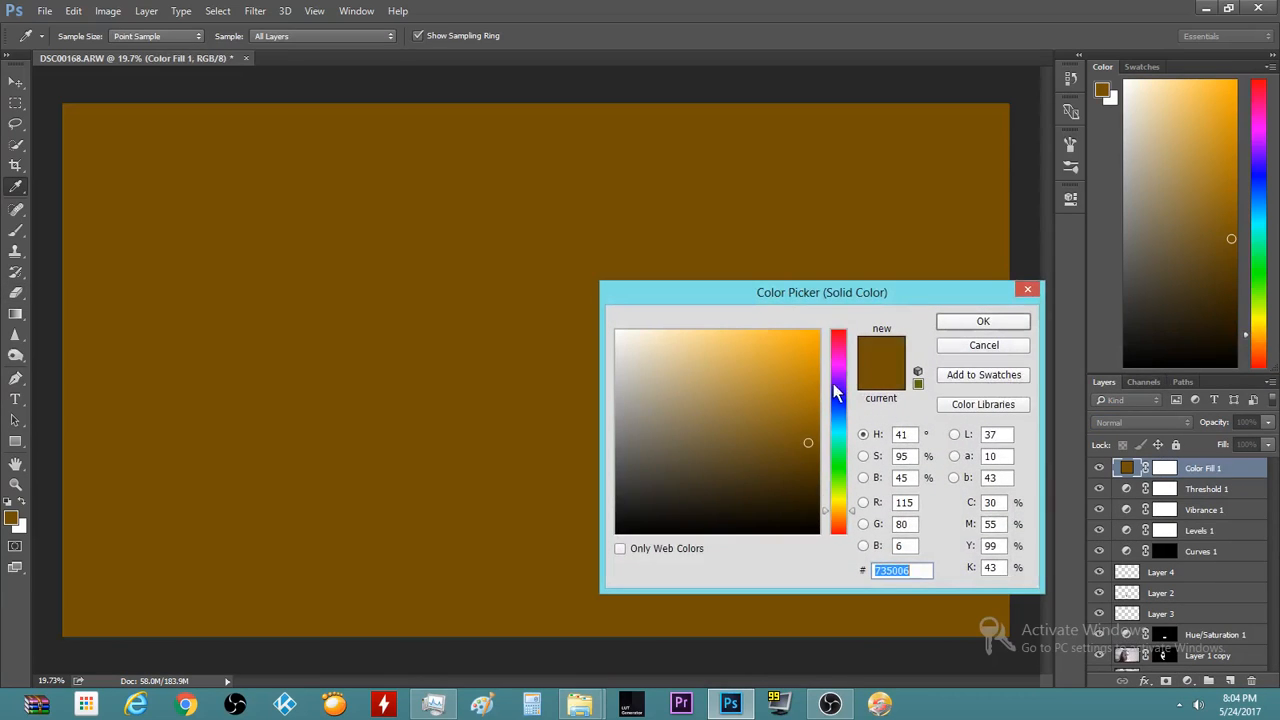
pyautogui.click(837, 419)
pyautogui.moveTo(837, 425); pyautogui.dragTo(873, 483)
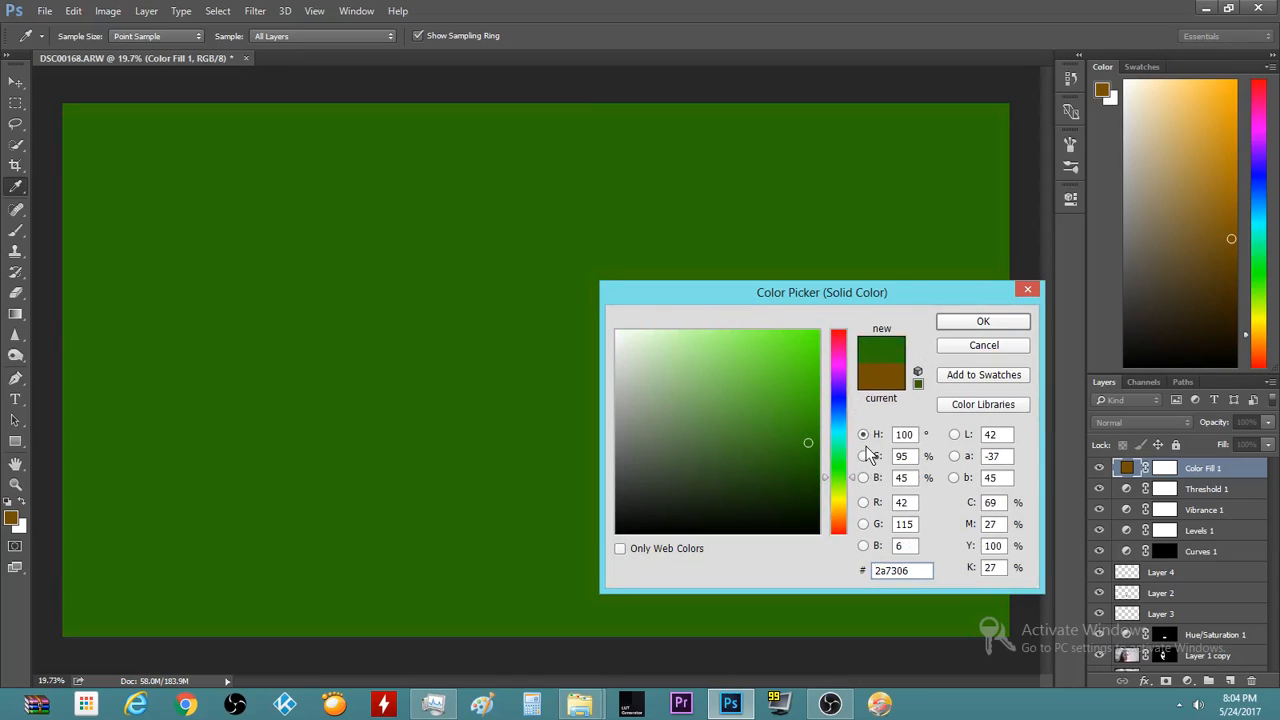
pyautogui.moveTo(855, 486); pyautogui.dragTo(853, 487)
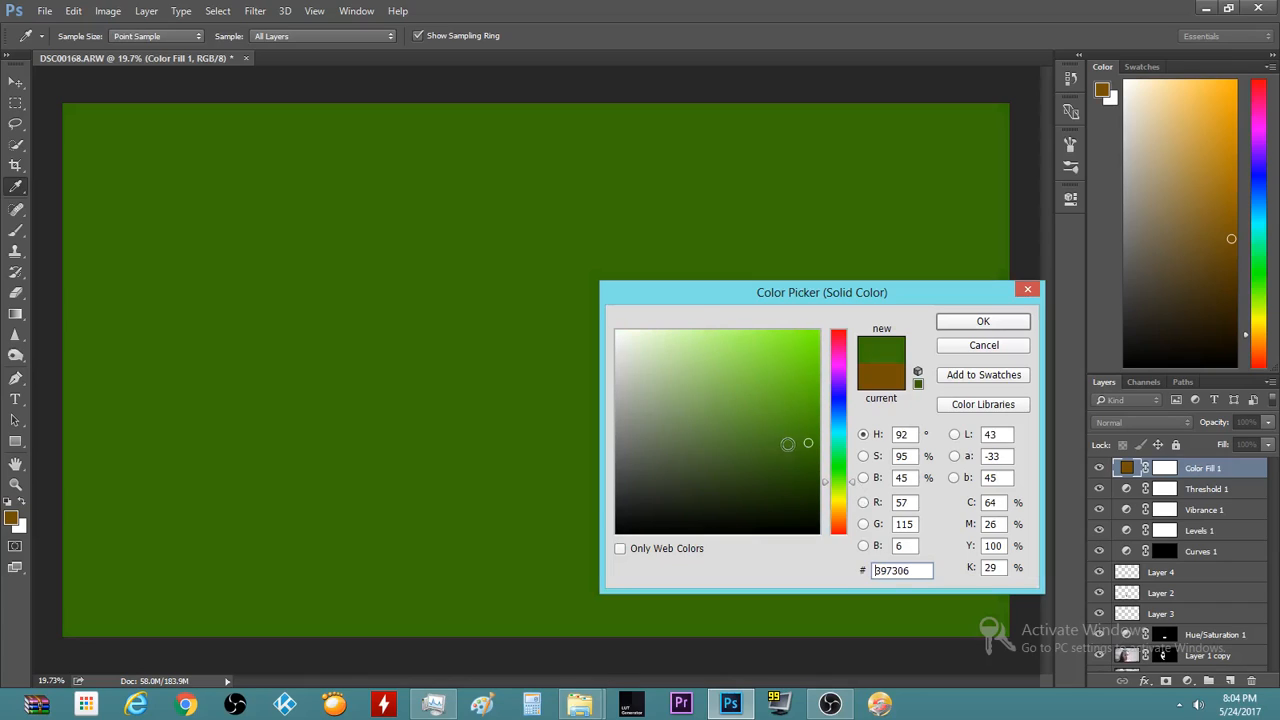
pyautogui.click(811, 404)
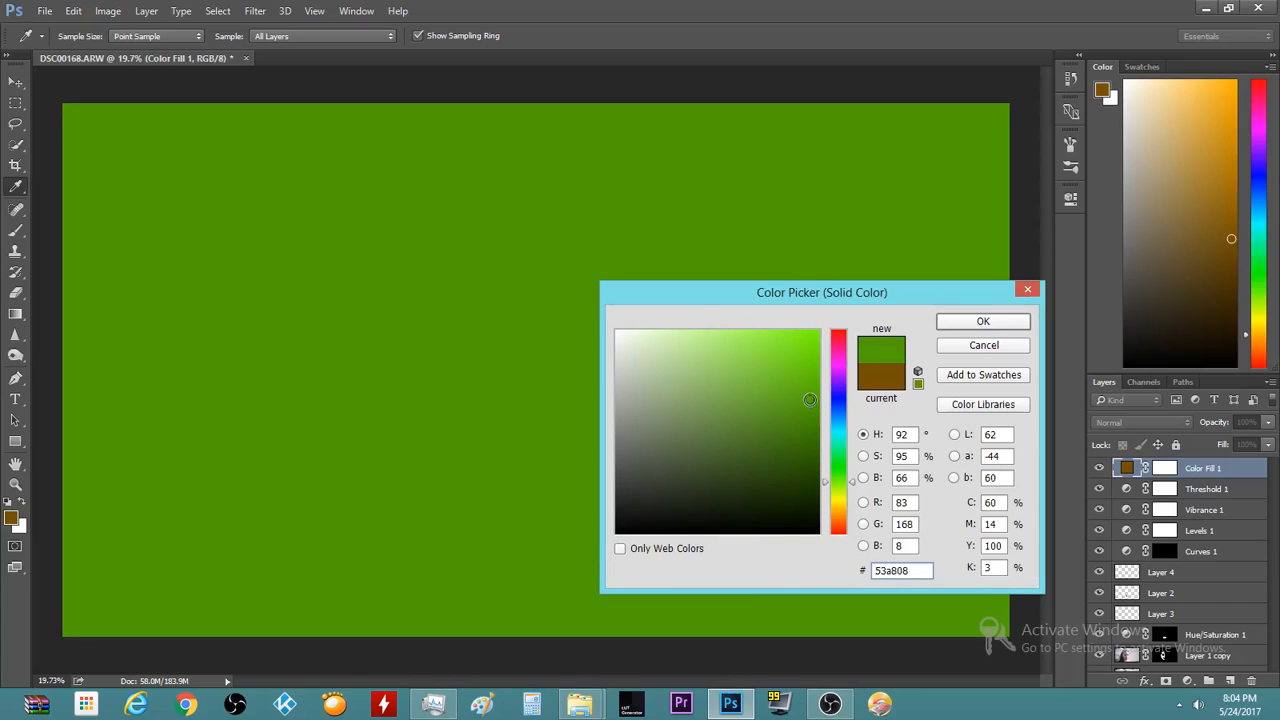
pyautogui.click(967, 318)
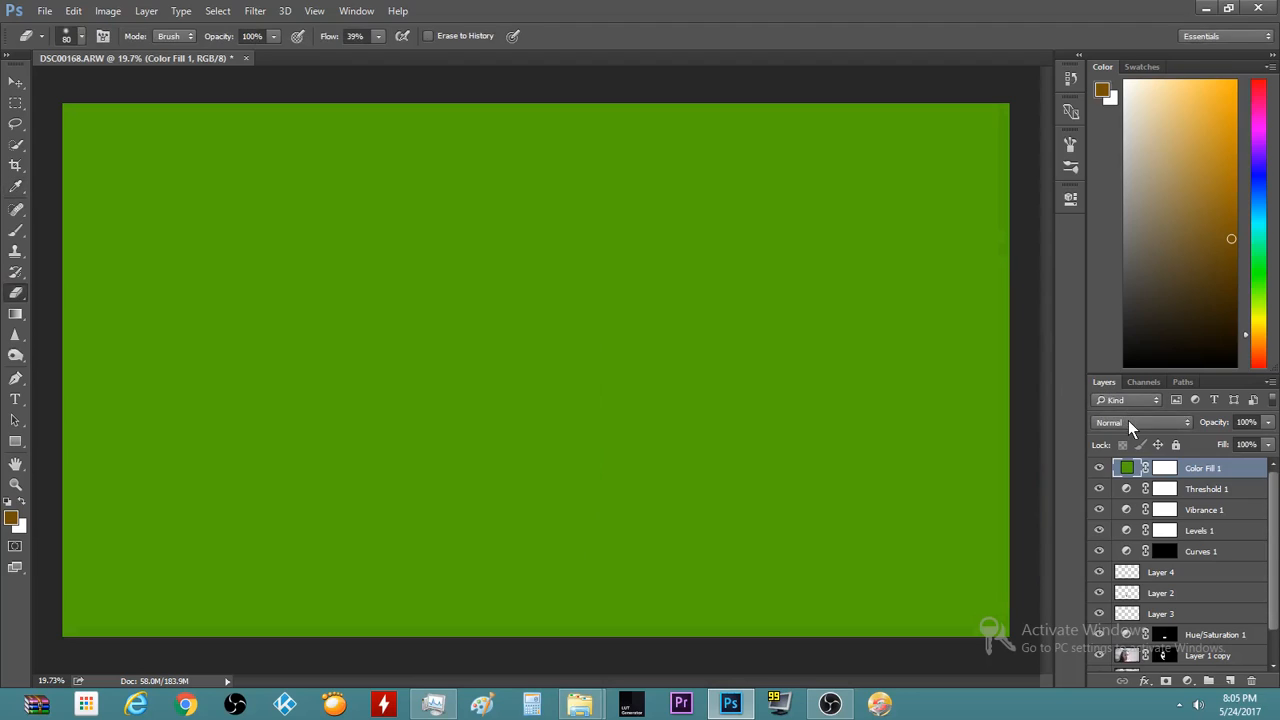
pyautogui.click(1128, 421)
pyautogui.click(1110, 266)
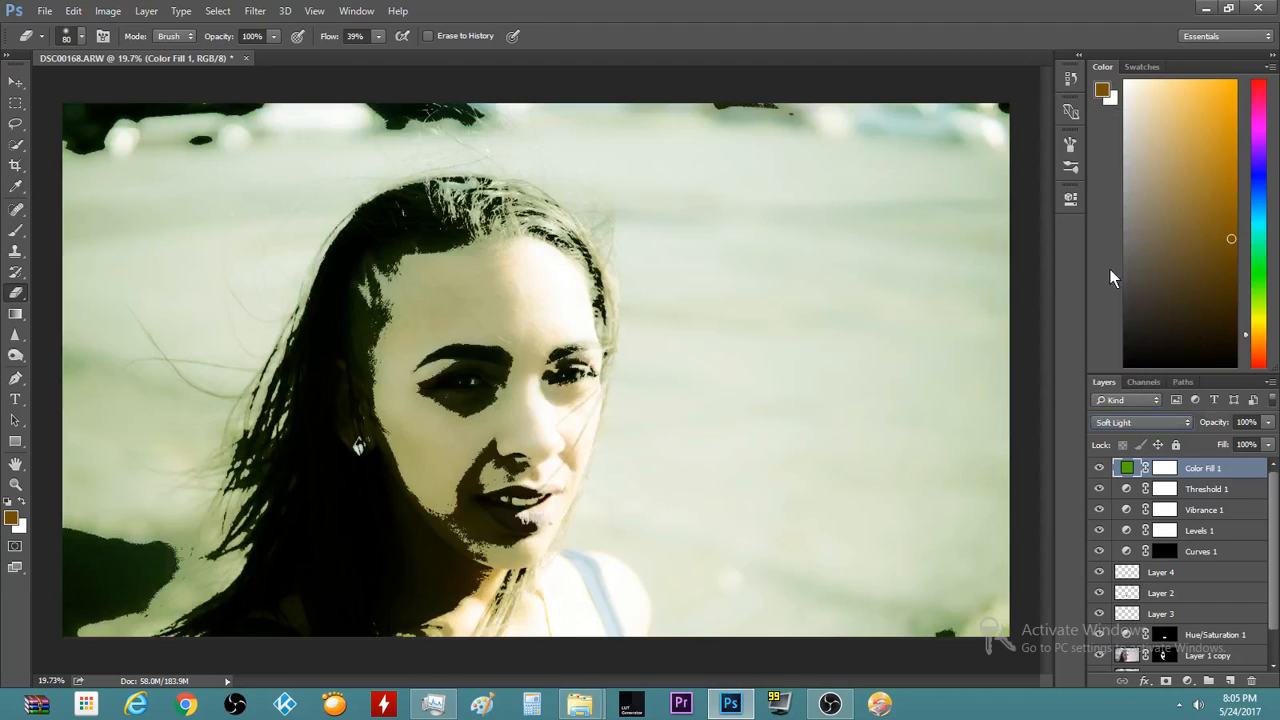
# Split Color Fill 1's Underlying Layer white slider to a 30/193 blend range
pyautogui.doubleClick(1262, 476)
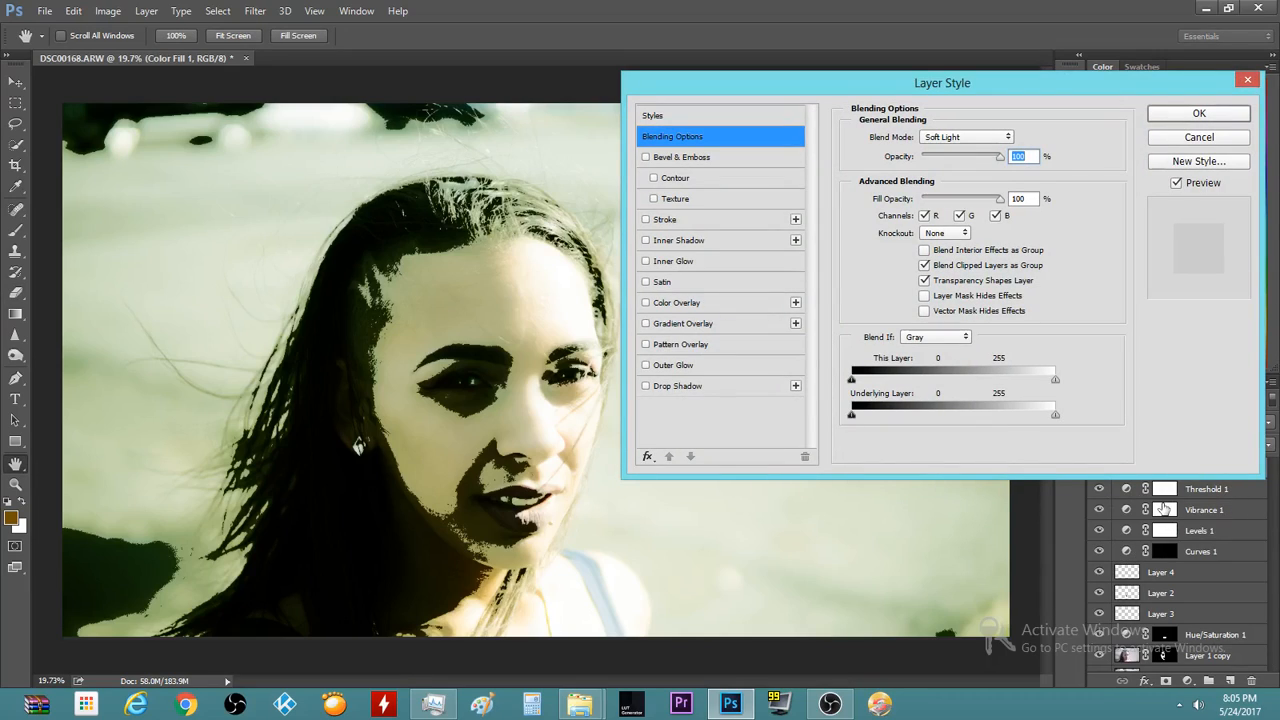
pyautogui.press('alt')
pyautogui.moveTo(1053, 415); pyautogui.dragTo(900, 450)
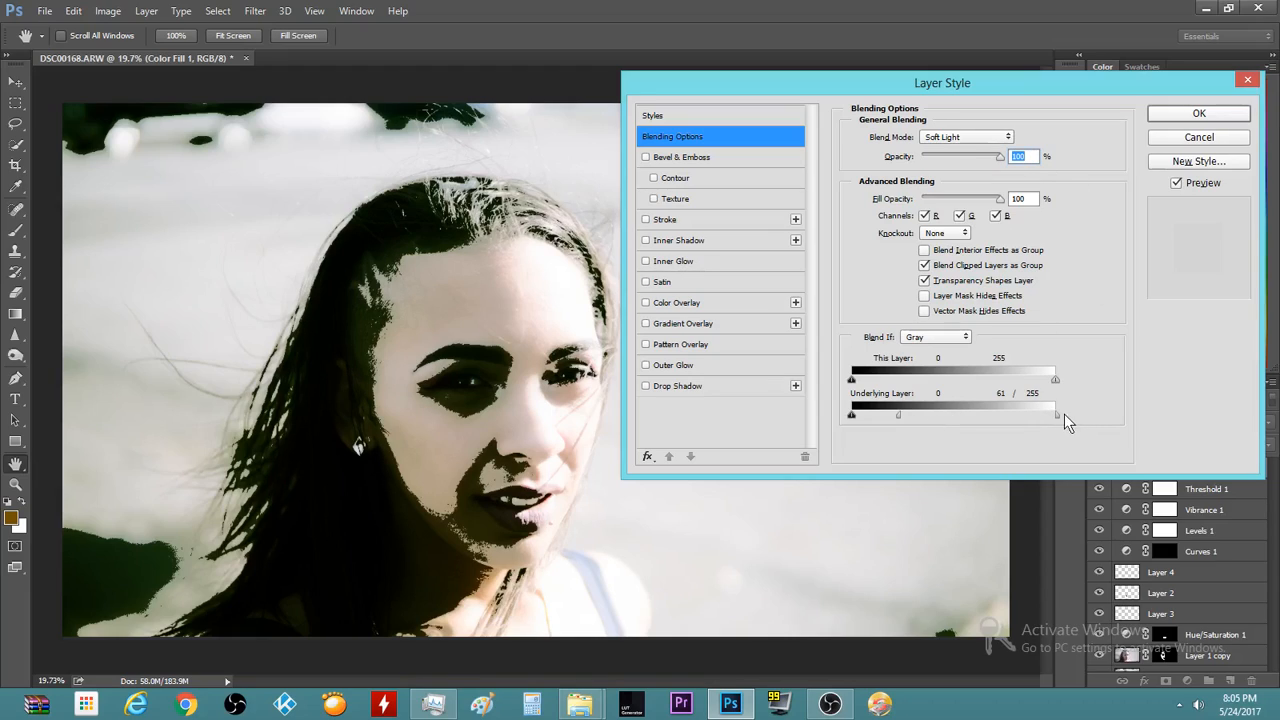
pyautogui.moveTo(1022, 415)
pyautogui.mouseDown()
pyautogui.moveTo(987, 421)
pyautogui.moveTo(1005, 415)
pyautogui.mouseUp()
pyautogui.moveTo(868, 414); pyautogui.dragTo(875, 414)
# Apply the blend range, hide Threshold 1, and compare the green fill with and without its tint
pyautogui.click(1199, 113)
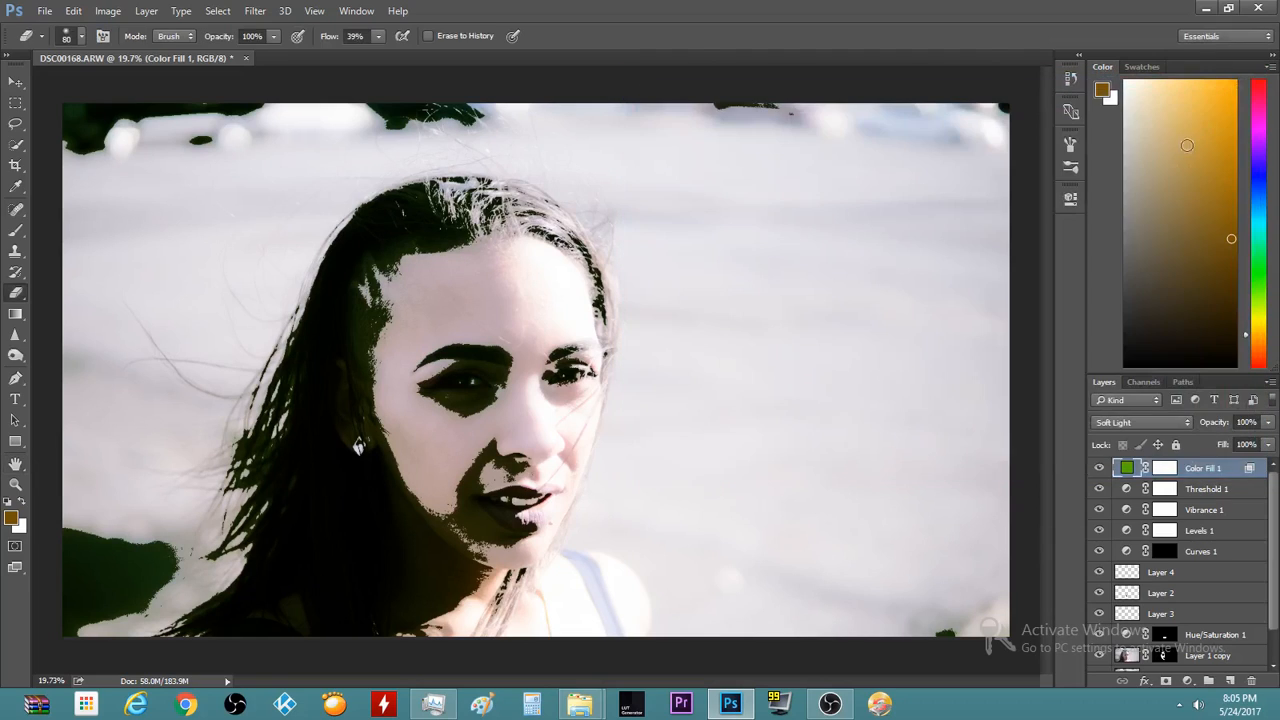
pyautogui.click(1100, 488)
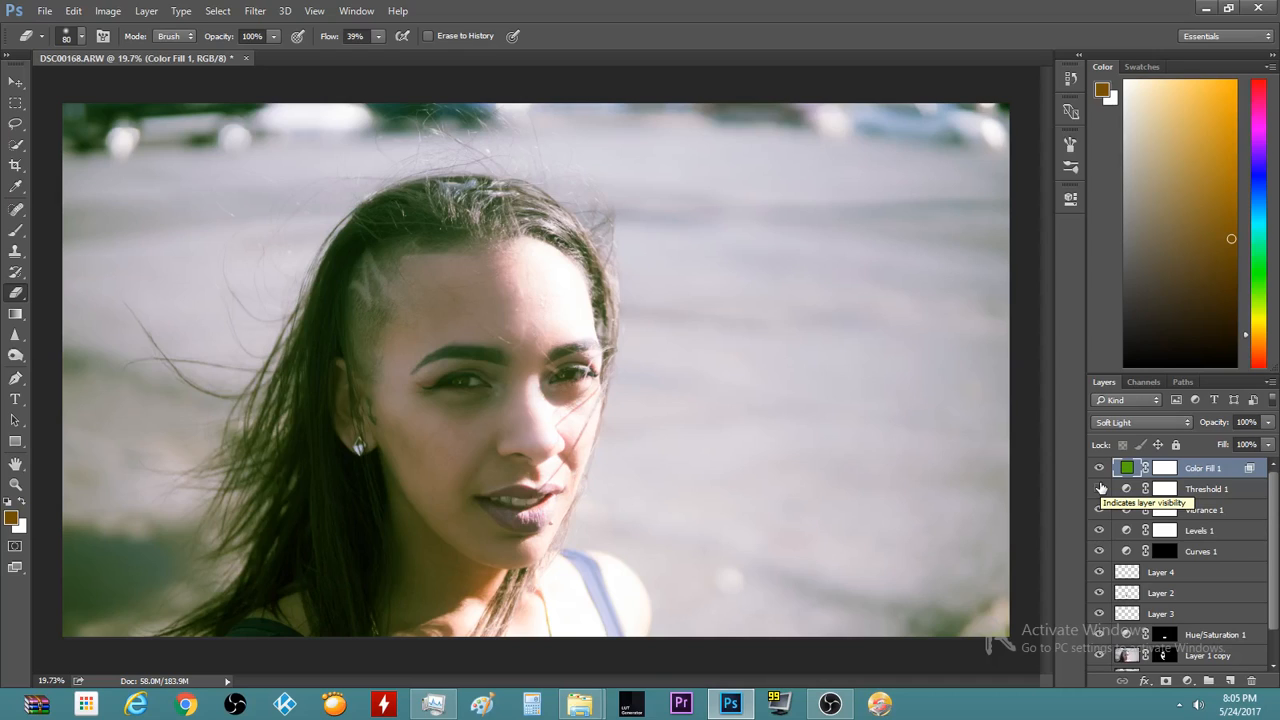
pyautogui.click(1100, 488)
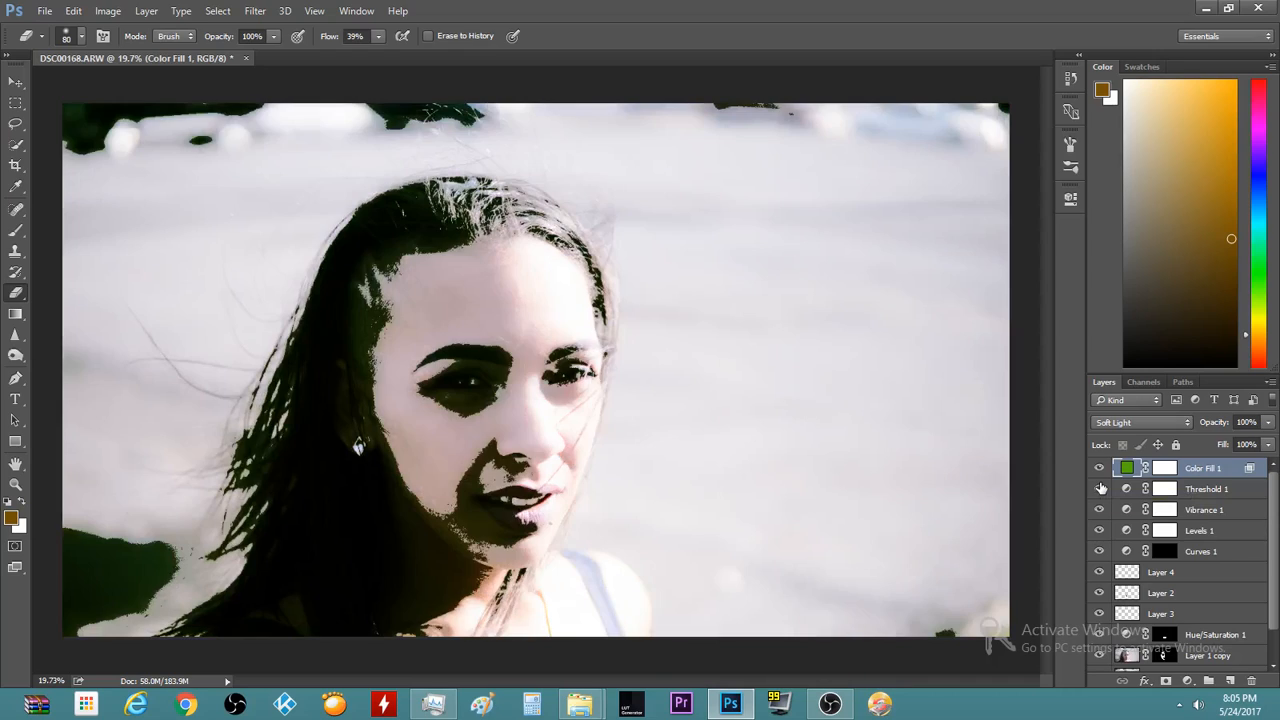
pyautogui.click(1100, 488)
pyautogui.click(1097, 469)
pyautogui.click(1097, 469)
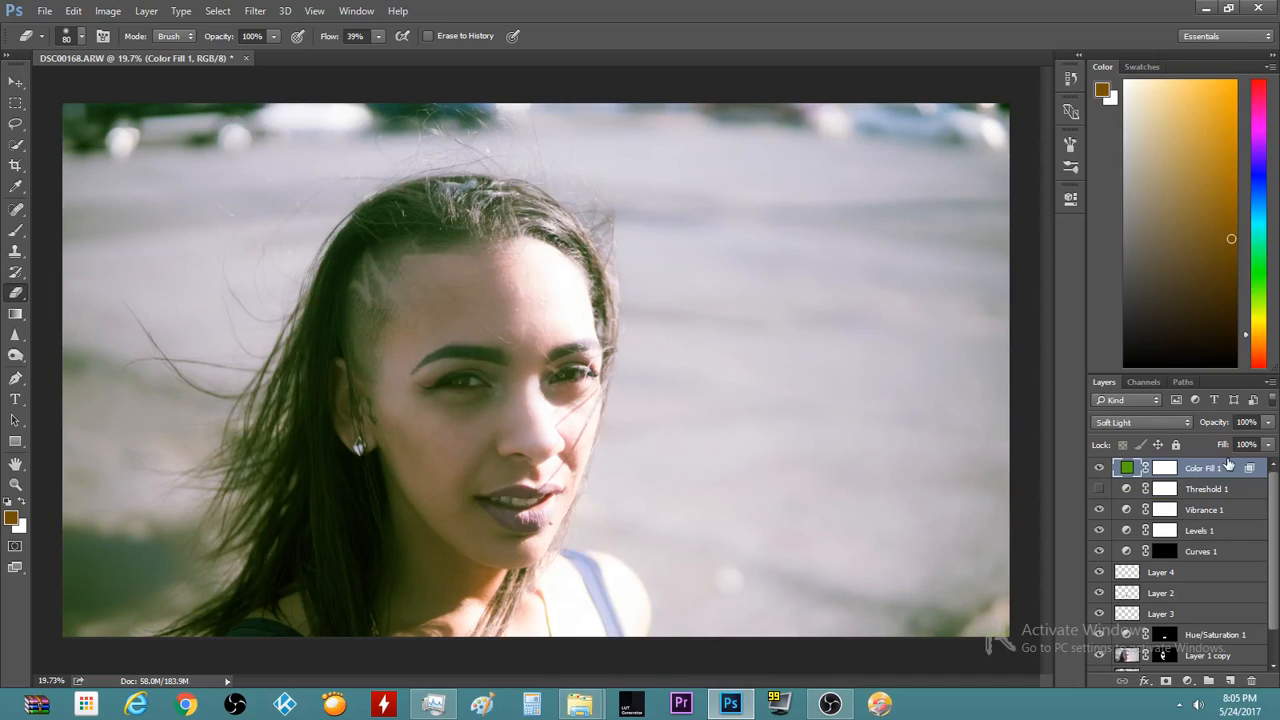
# Lower Color Fill 1's opacity to 40% and compare the result
pyautogui.click(1268, 422)
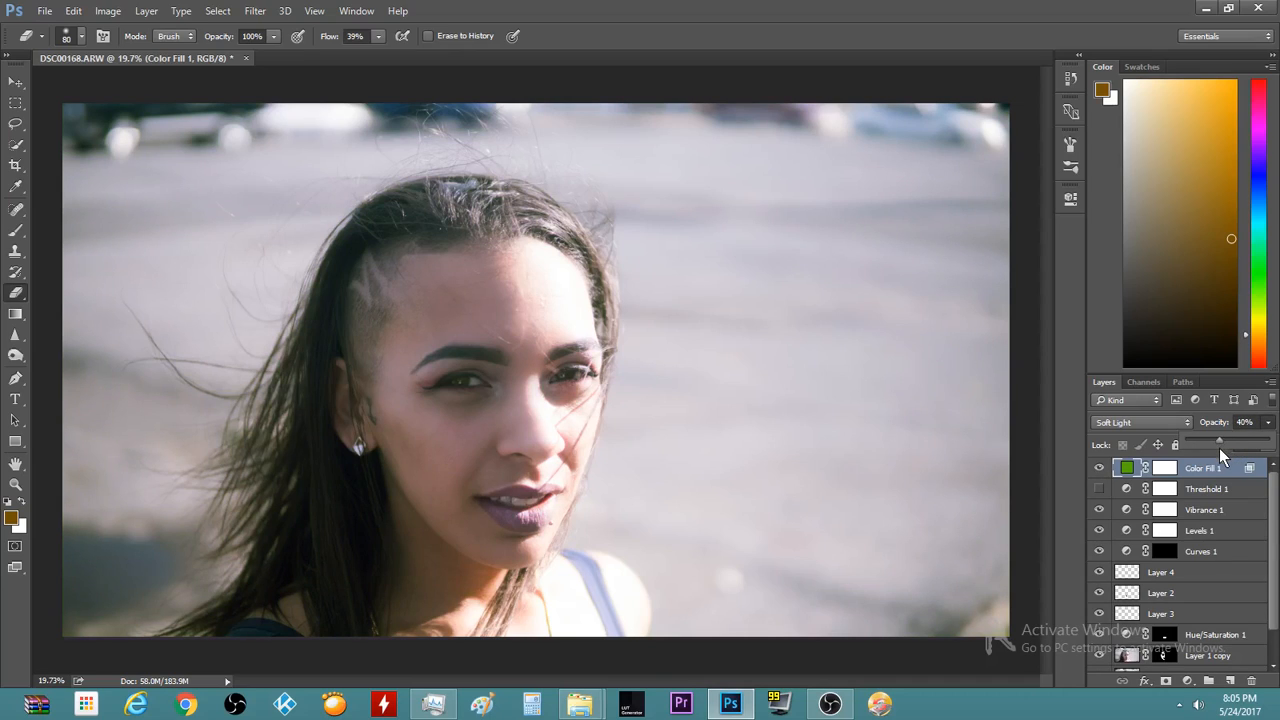
pyautogui.click(1100, 468)
pyautogui.click(1100, 468)
pyautogui.click(1102, 468)
pyautogui.click(1102, 468)
pyautogui.scroll(4, 410, 409)
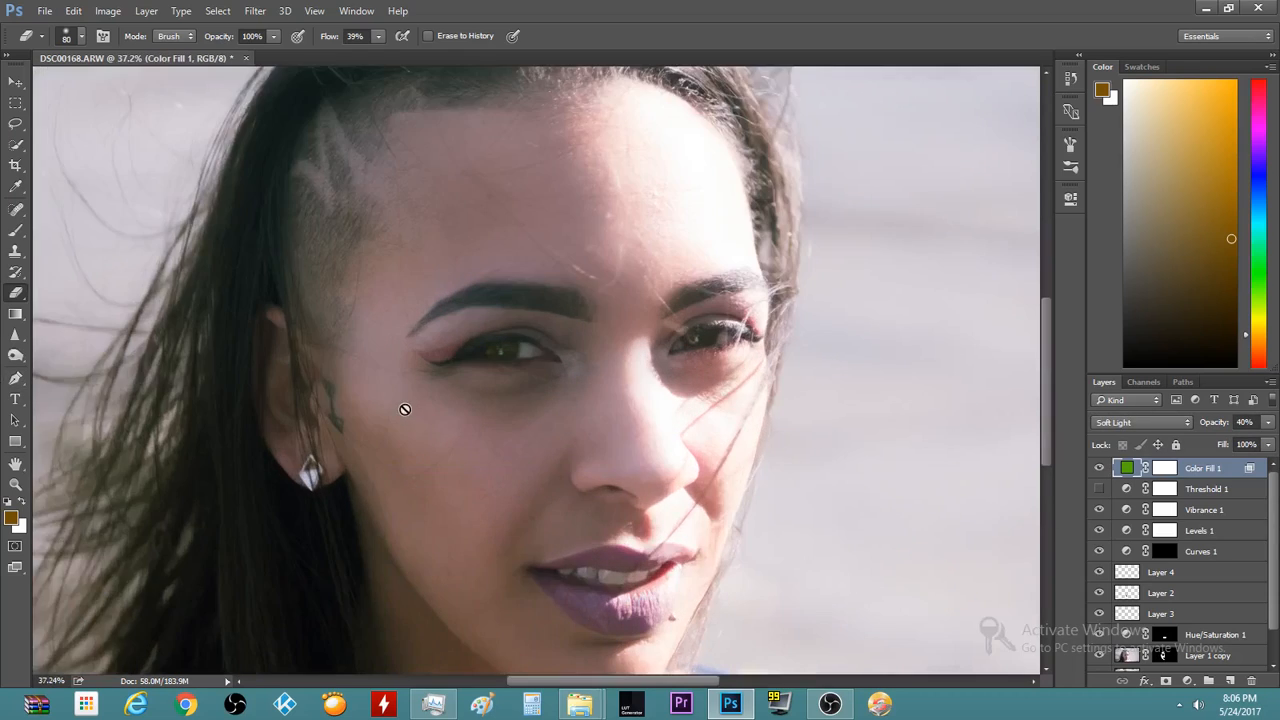
pyautogui.scroll(1, 403, 409)
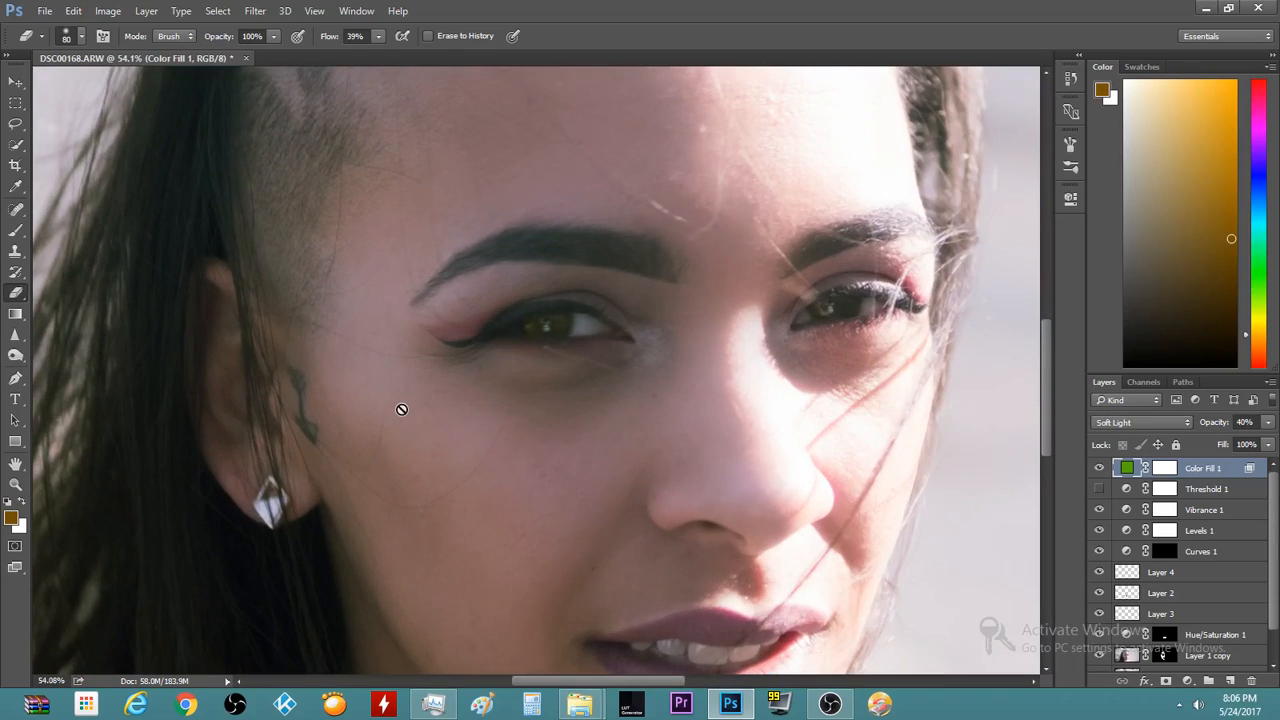
# Target Color Fill 1's mask with black foreground and a soft round 80 px brush
pyautogui.click(1176, 467)
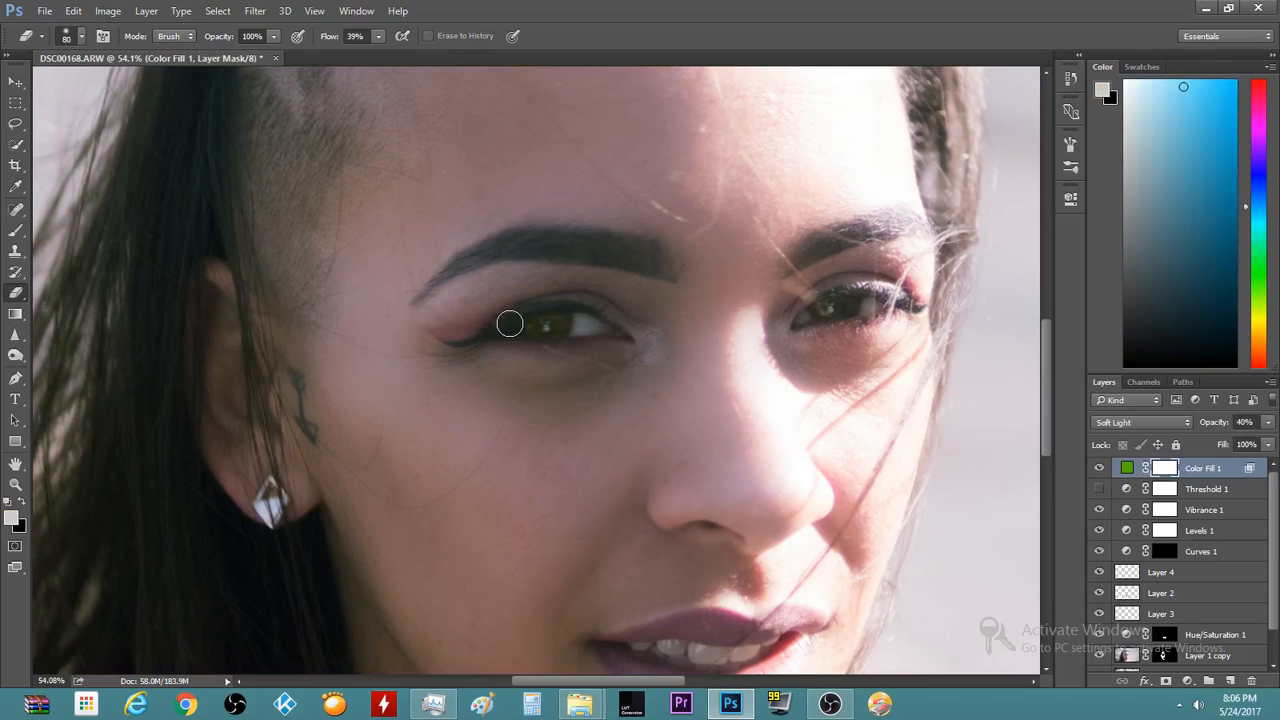
pyautogui.click(22, 502)
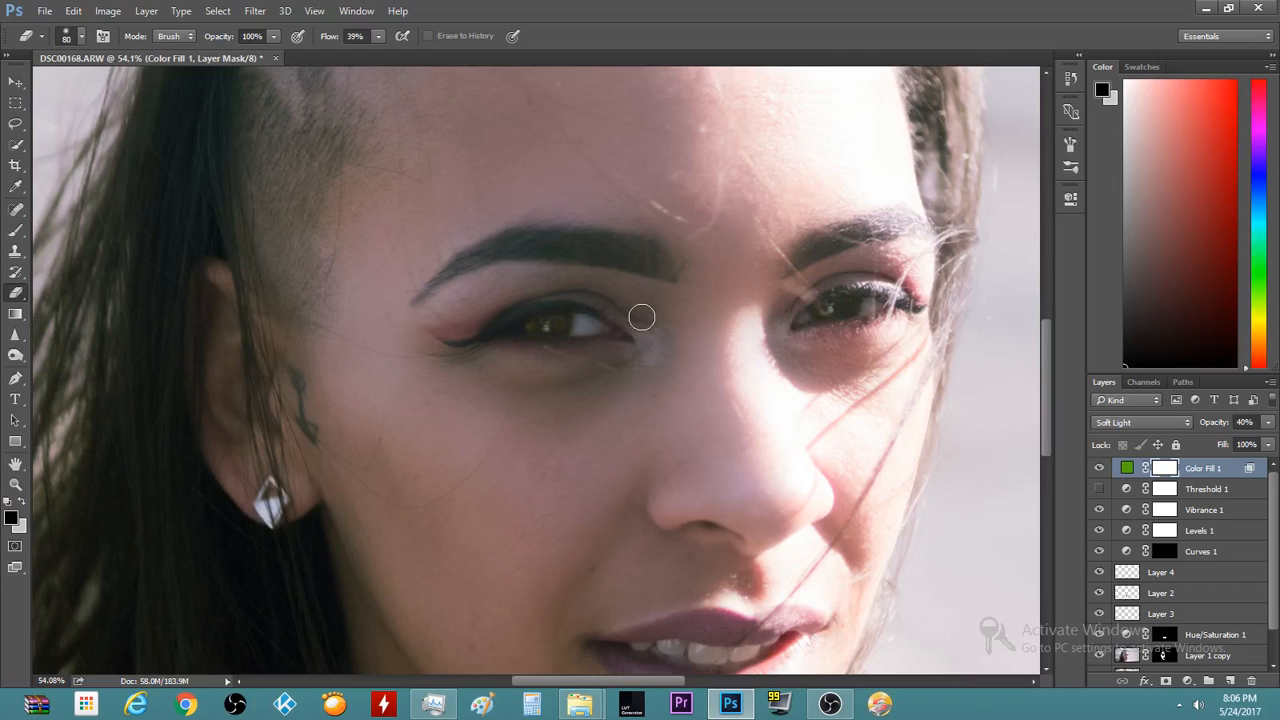
pyautogui.scroll(-1, 635, 315)
pyautogui.scroll(-2, 635, 315)
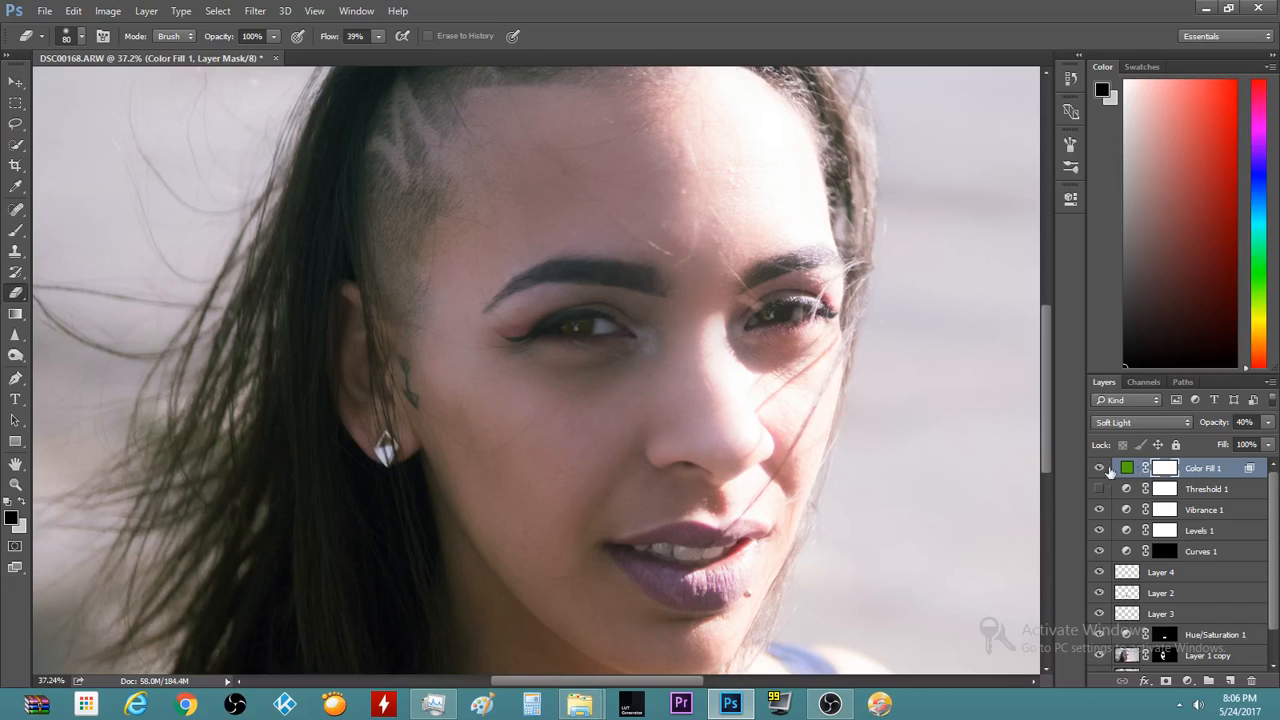
pyautogui.scroll(5, 513, 421)
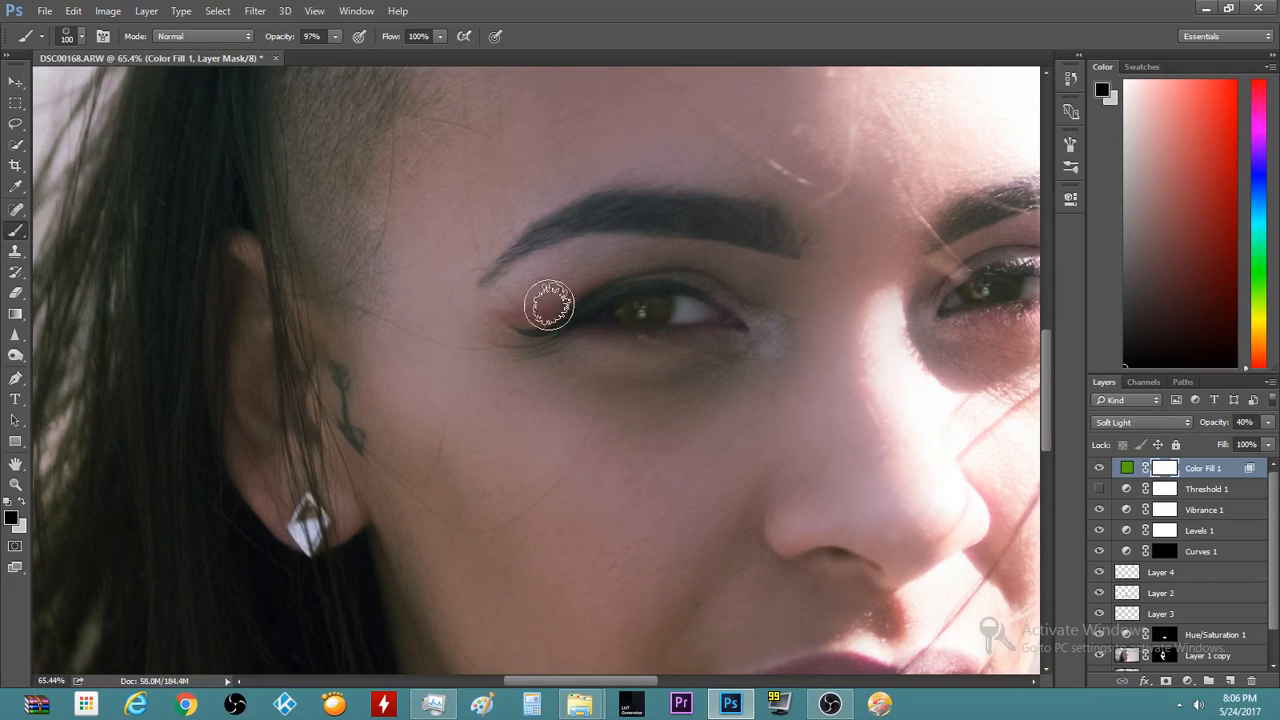
pyautogui.click(74, 38)
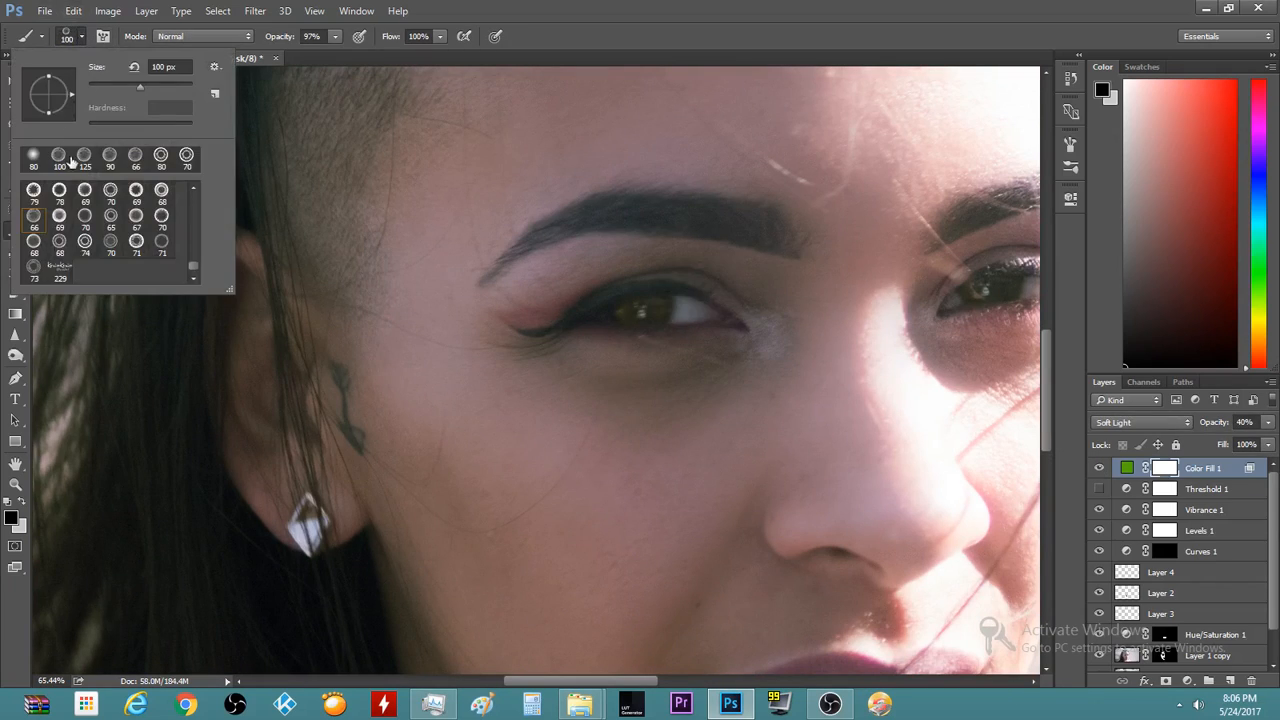
pyautogui.click(33, 158)
# Test black mask strokes along the eyebrow, undoing both
pyautogui.moveTo(788, 234); pyautogui.dragTo(640, 215)
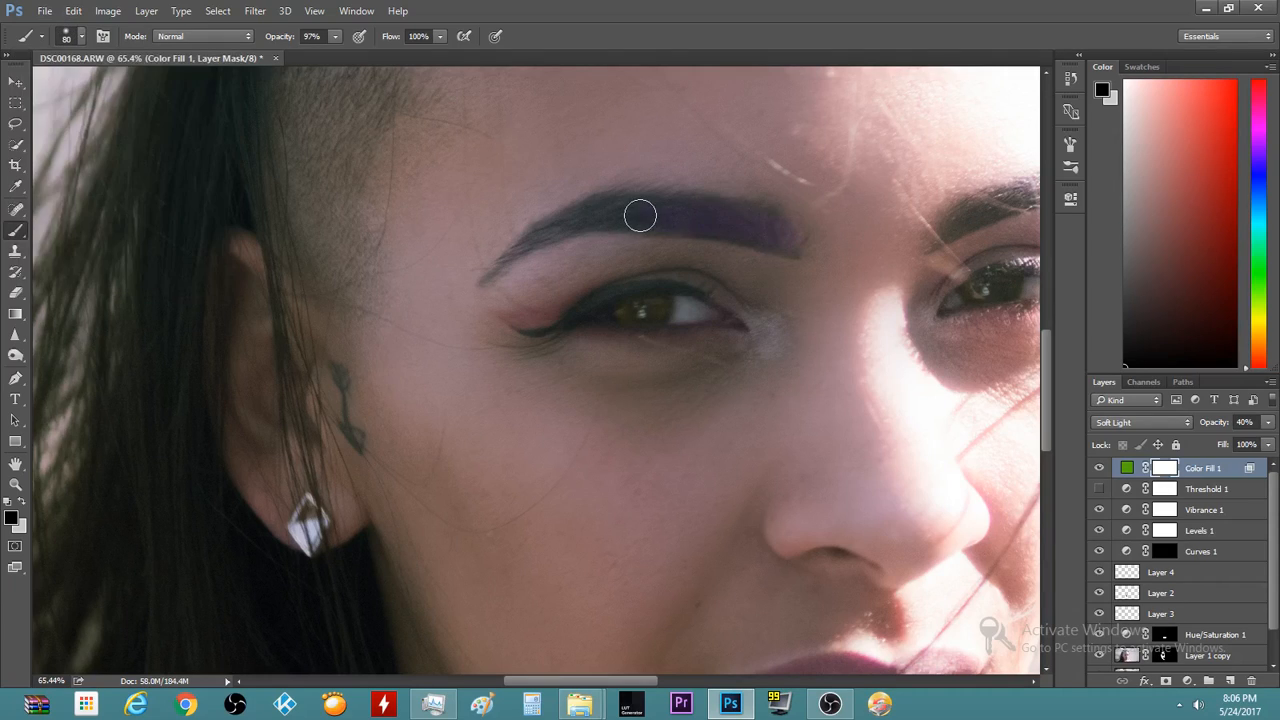
pyautogui.hotkey('ctrl', 'z')
pyautogui.press('x')
pyautogui.press('x')
pyautogui.click(20, 502)
pyautogui.click(20, 503)
pyautogui.moveTo(683, 226)
pyautogui.mouseDown()
pyautogui.moveTo(748, 227)
pyautogui.moveTo(649, 222)
pyautogui.mouseUp()
pyautogui.hotkey('ctrl', 'z')
pyautogui.scroll(-3, 605, 380)
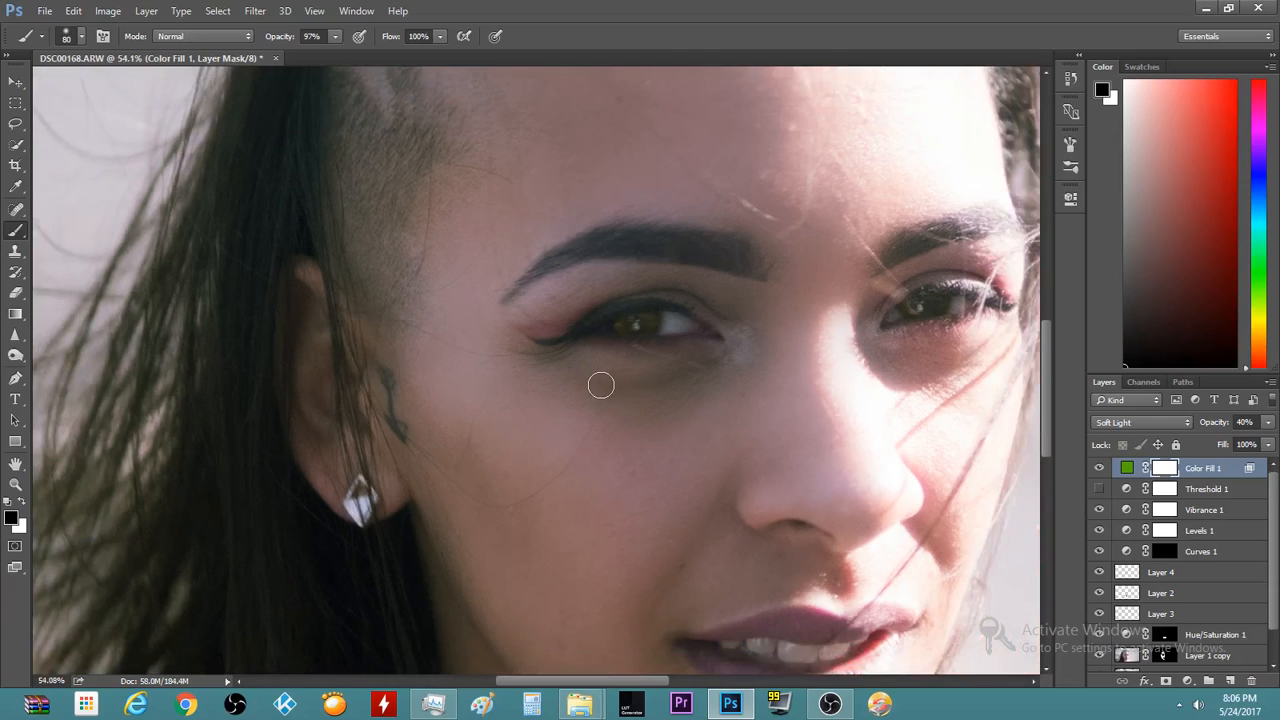
# Paint black over the first iris on the mask and compare the fill on and off
pyautogui.click(1098, 469)
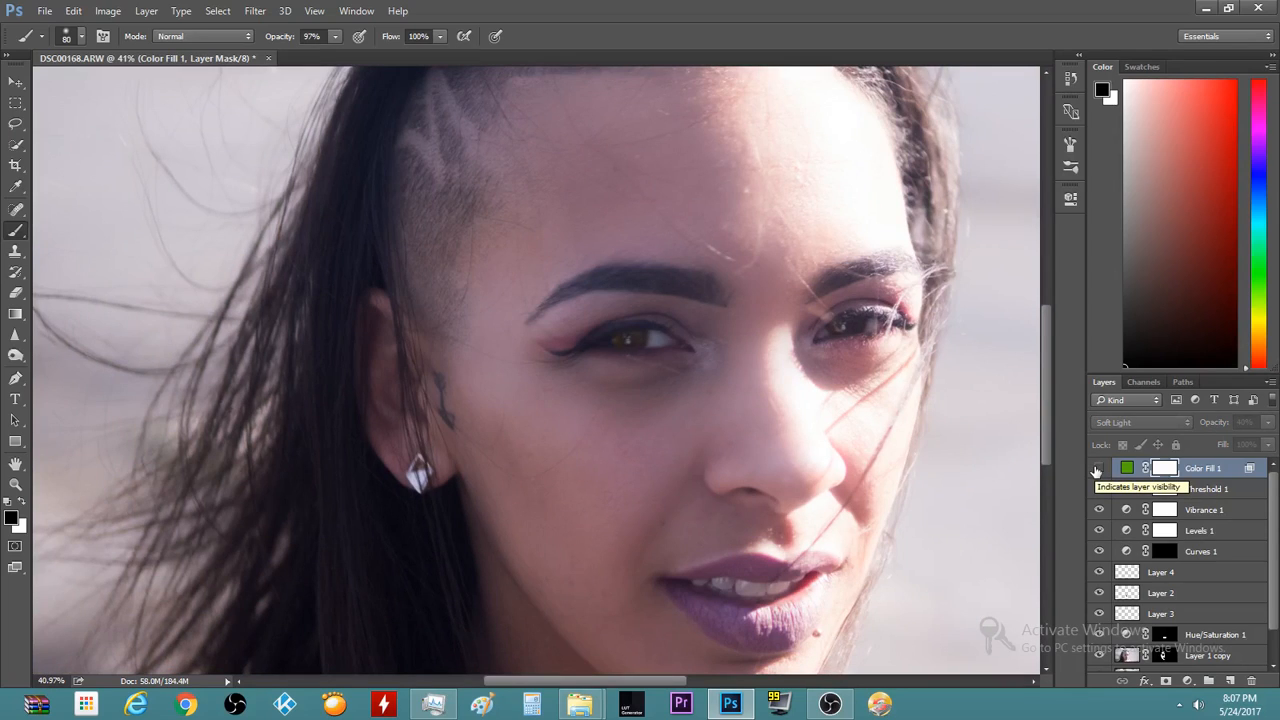
pyautogui.click(1097, 469)
pyautogui.scroll(3, 506, 390)
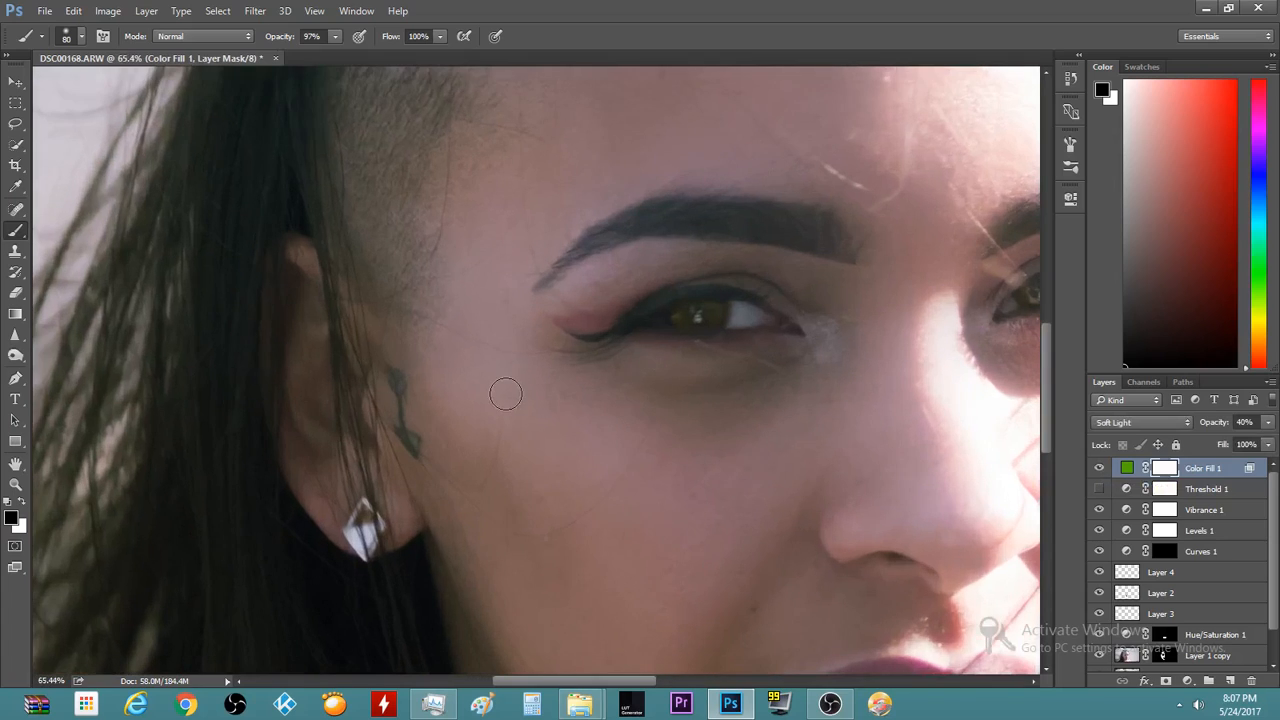
pyautogui.moveTo(785, 345)
pyautogui.mouseDown()
pyautogui.moveTo(709, 292)
pyautogui.moveTo(748, 311)
pyautogui.moveTo(670, 318)
pyautogui.moveTo(773, 323)
pyautogui.moveTo(698, 315)
pyautogui.moveTo(739, 317)
pyautogui.mouseUp()
pyautogui.scroll(-1, 790, 365)
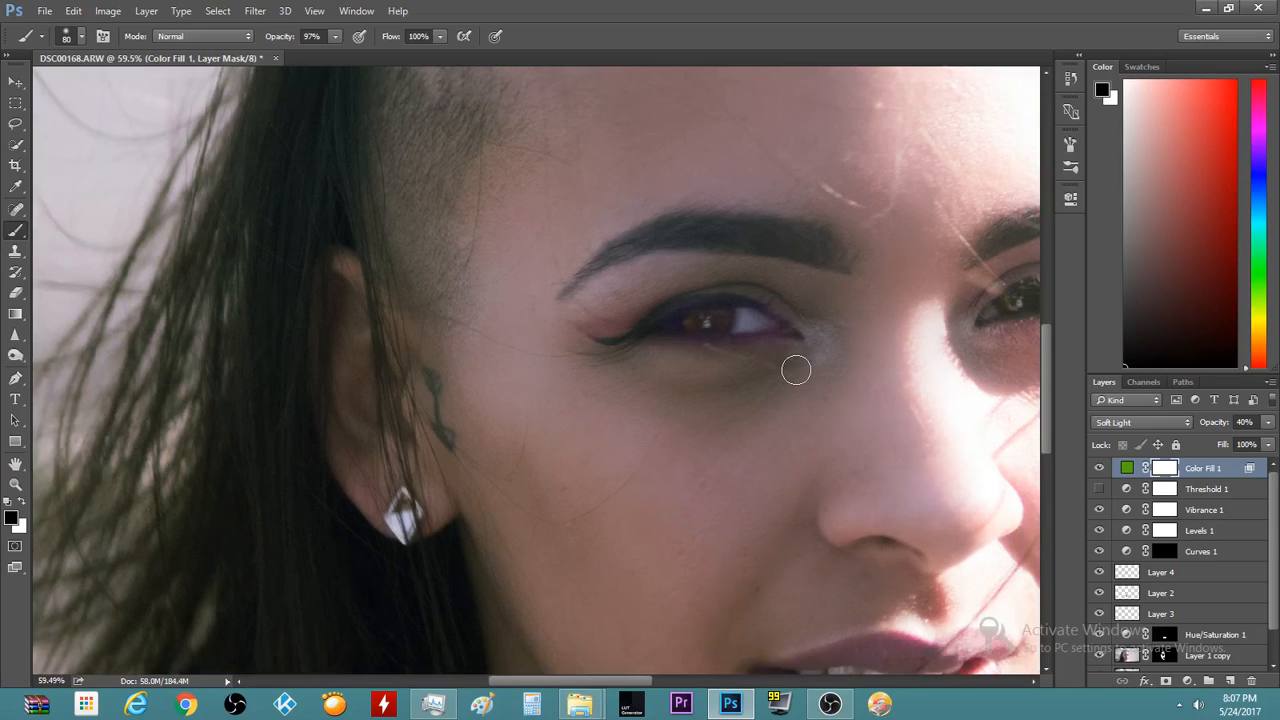
pyautogui.click(1100, 472)
pyautogui.click(1100, 472)
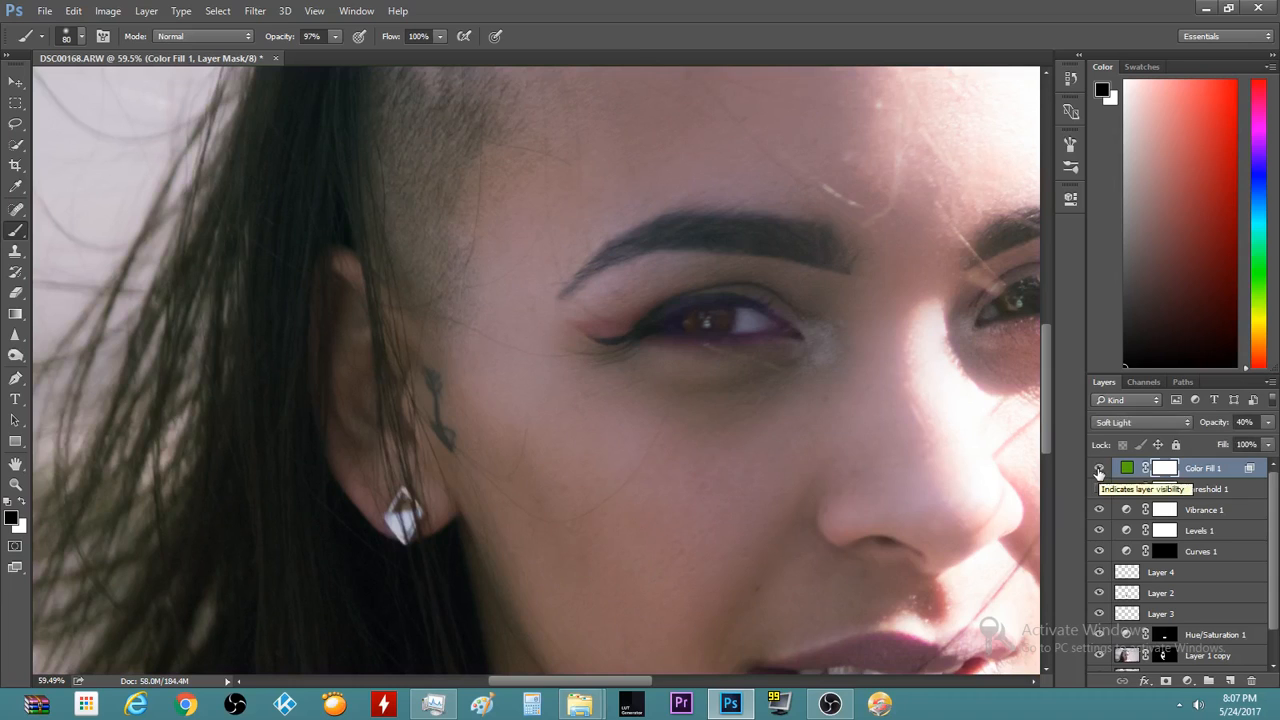
pyautogui.click(1099, 472)
pyautogui.click(1099, 472)
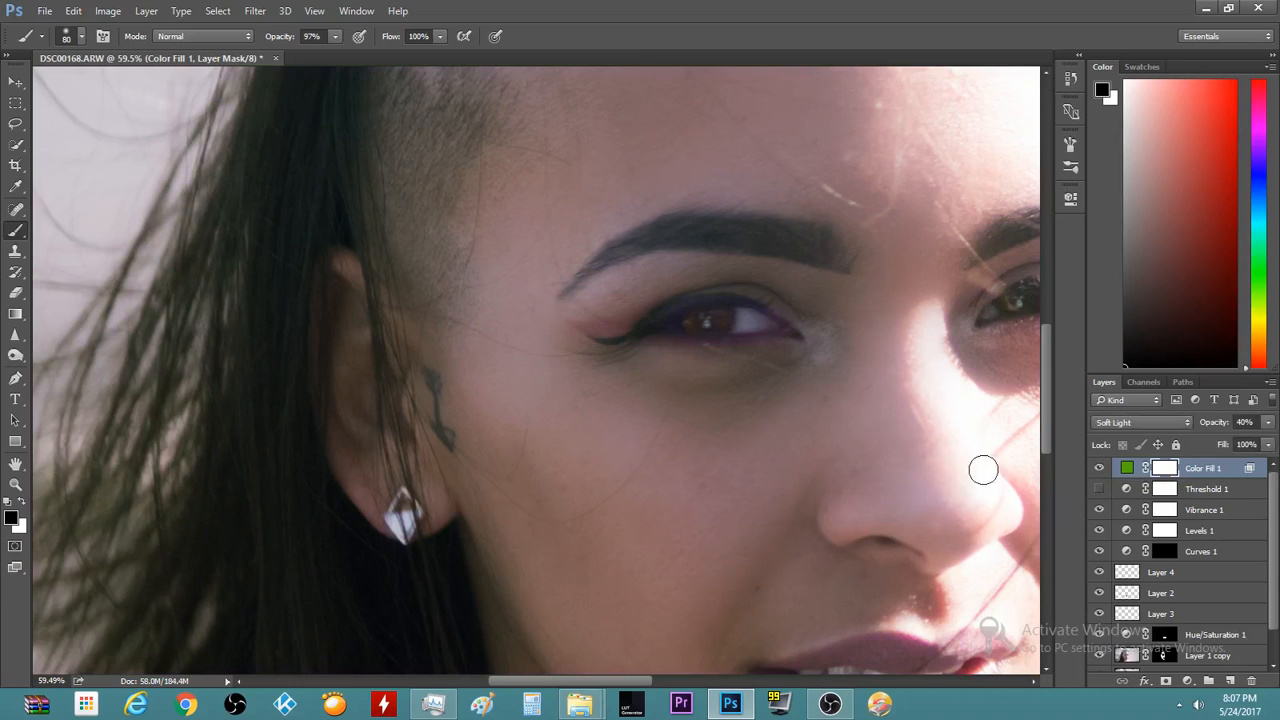
pyautogui.scroll(3, 771, 291)
pyautogui.scroll(1, 778, 290)
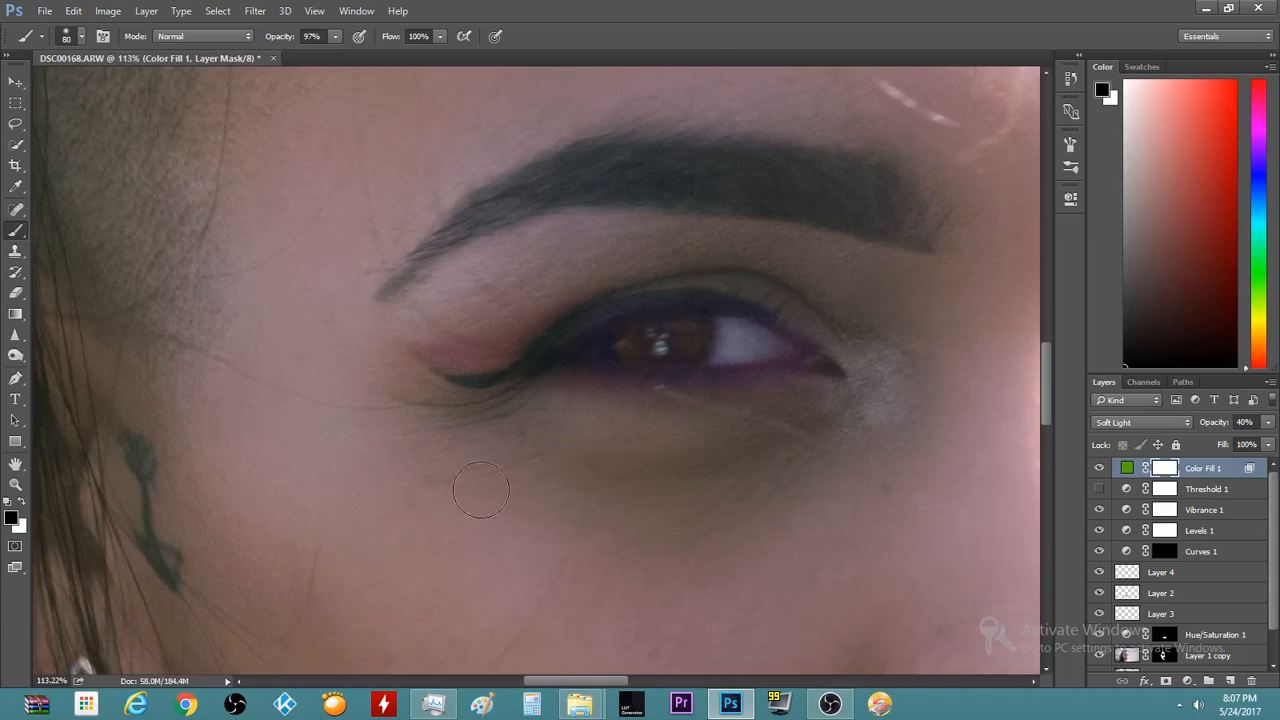
# Hide Threshold 1, reselect Color Fill 1's mask, and invert it with Ctrl+I
pyautogui.click(1099, 488)
pyautogui.scroll(-3, 1014, 480)
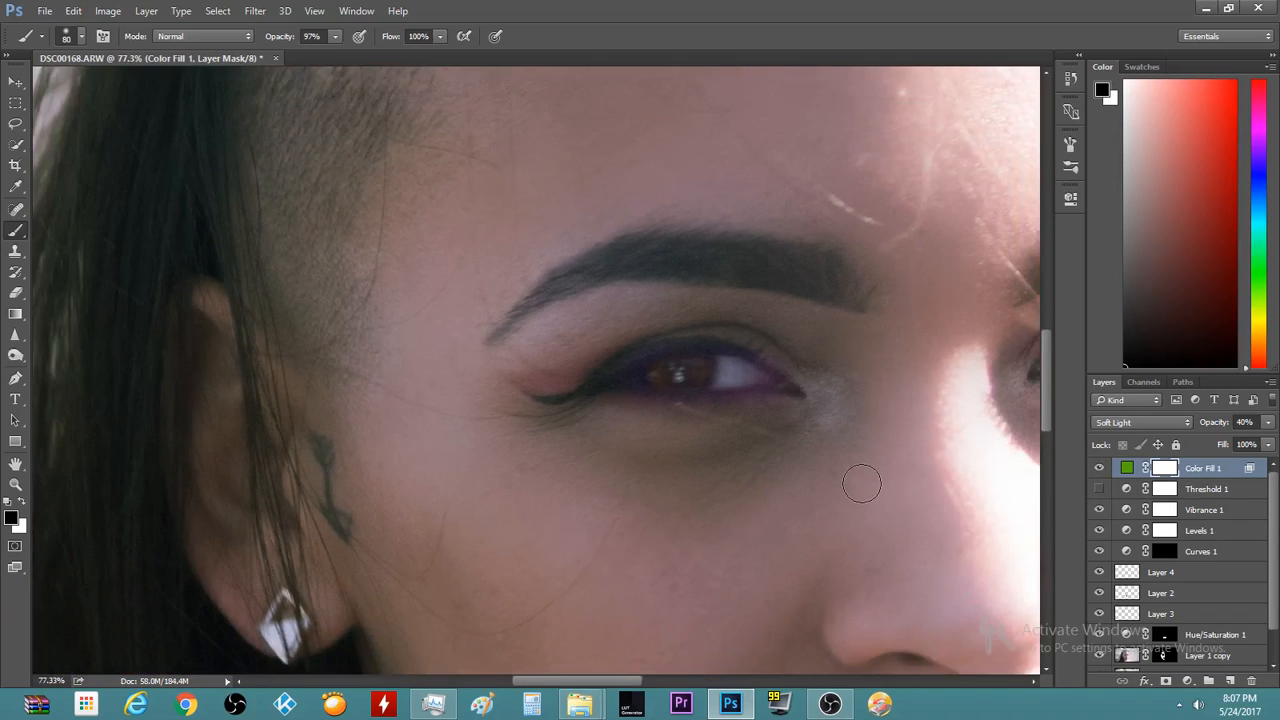
pyautogui.scroll(-5, 862, 484)
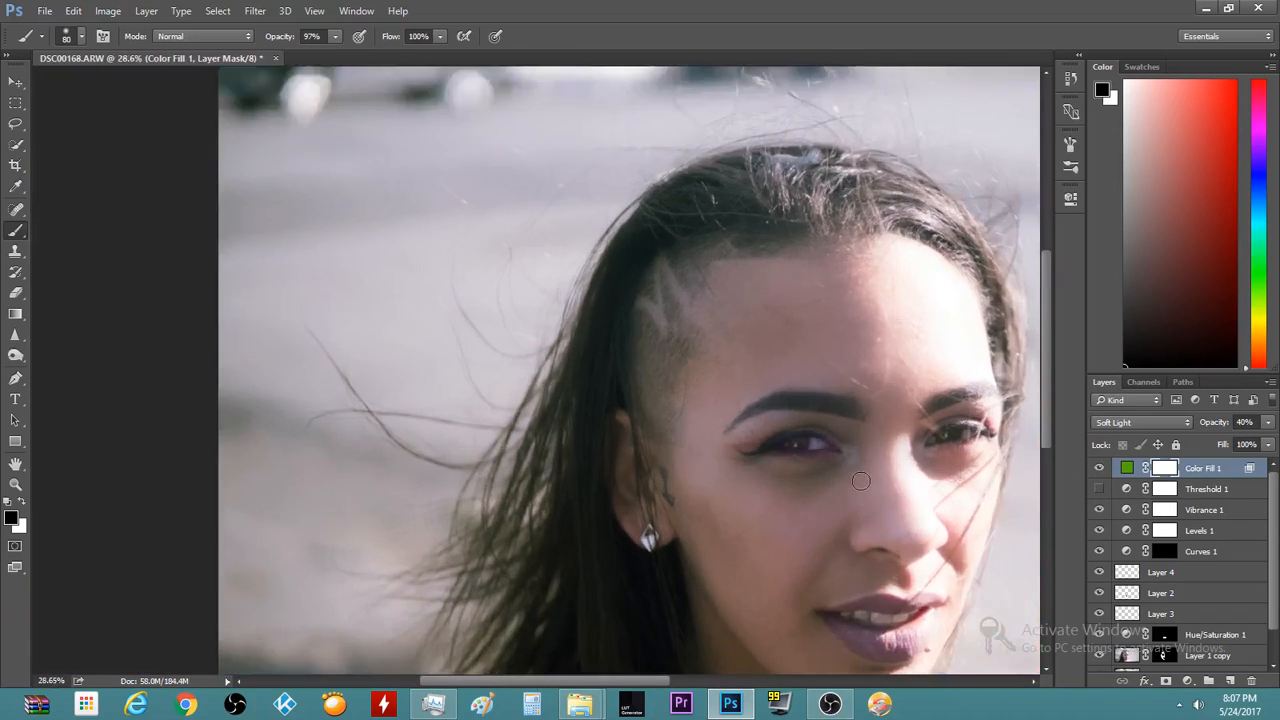
pyautogui.scroll(2, 861, 481)
pyautogui.click(1098, 470)
pyautogui.click(1098, 470)
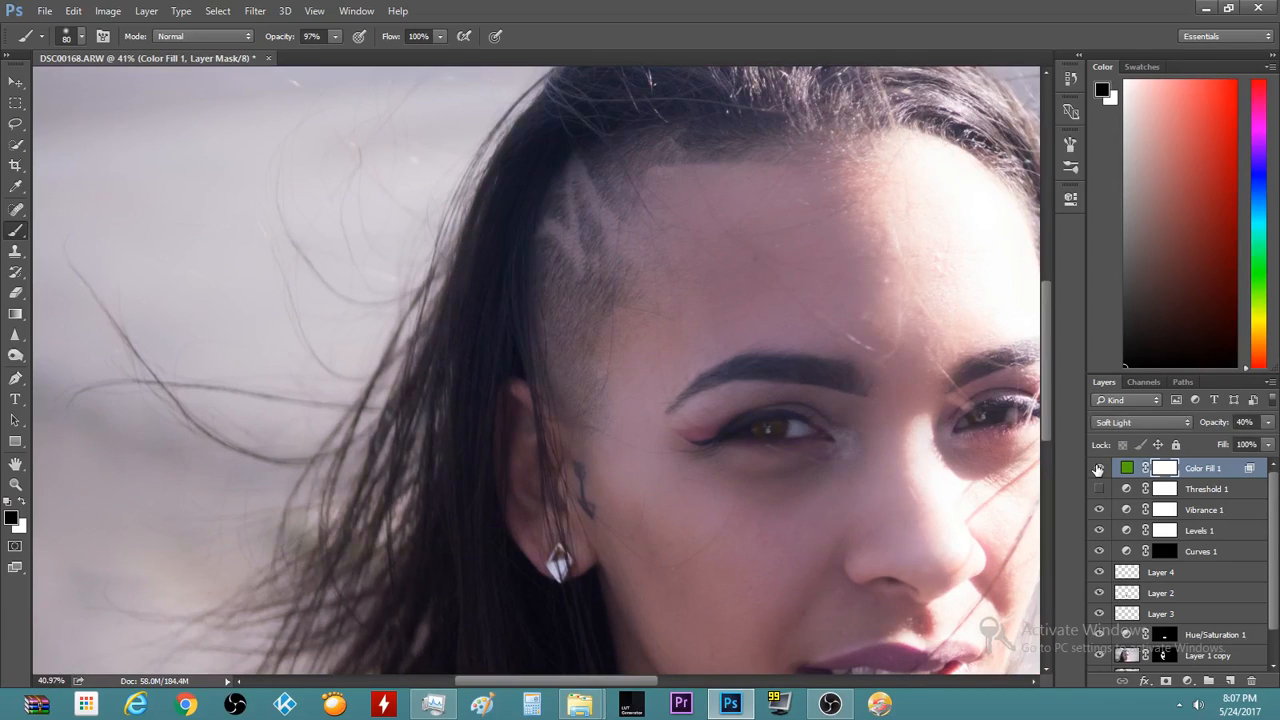
pyautogui.click(1127, 468)
pyautogui.click(1166, 467)
pyautogui.hotkey('ctrl', 'i')
pyautogui.hotkey('ctrl', 'i')
# Paint the green tint off the other iris on the mask
pyautogui.scroll(2, 725, 432)
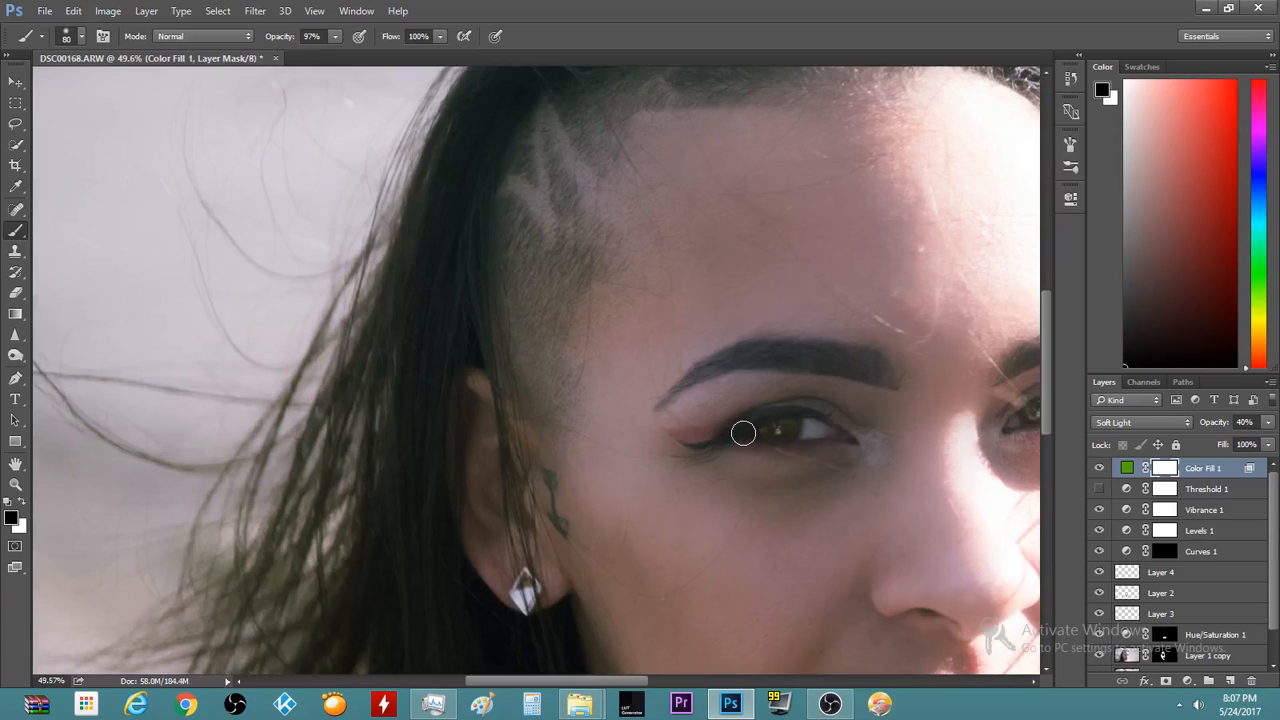
pyautogui.moveTo(743, 432)
pyautogui.mouseDown()
pyautogui.moveTo(780, 426)
pyautogui.moveTo(770, 436)
pyautogui.mouseUp()
pyautogui.scroll(2, 756, 515)
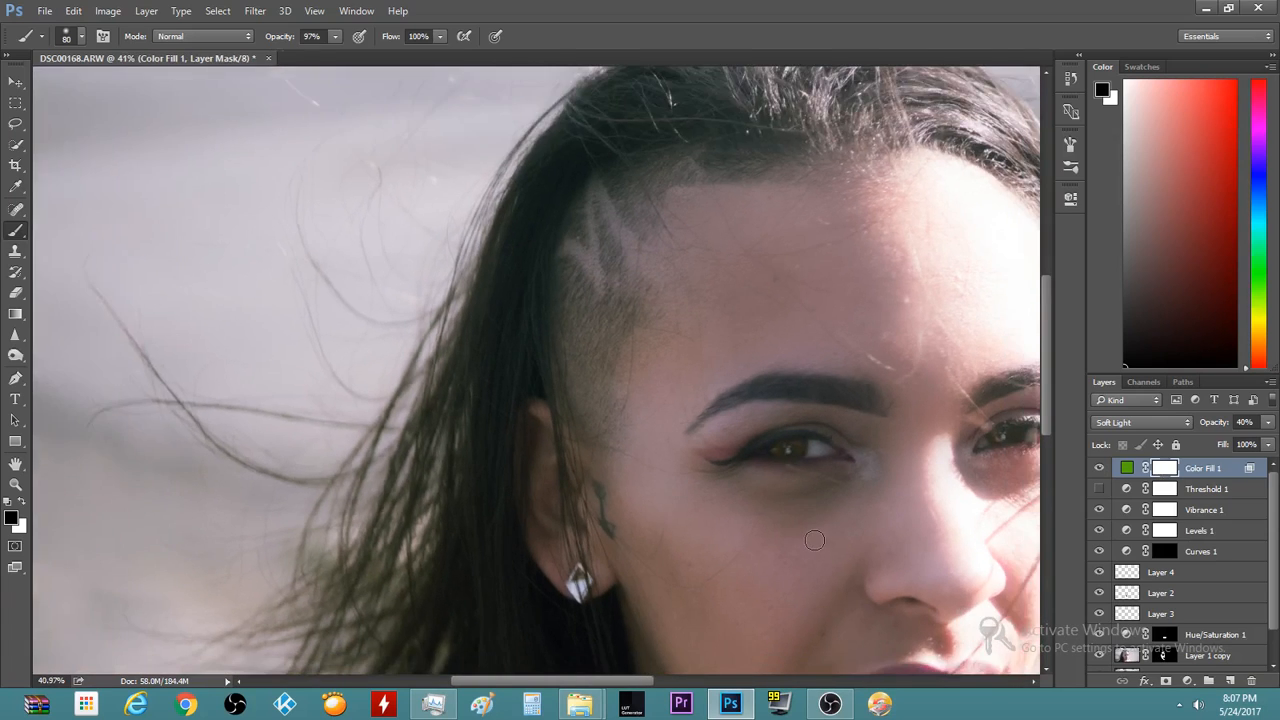
pyautogui.scroll(3, 751, 469)
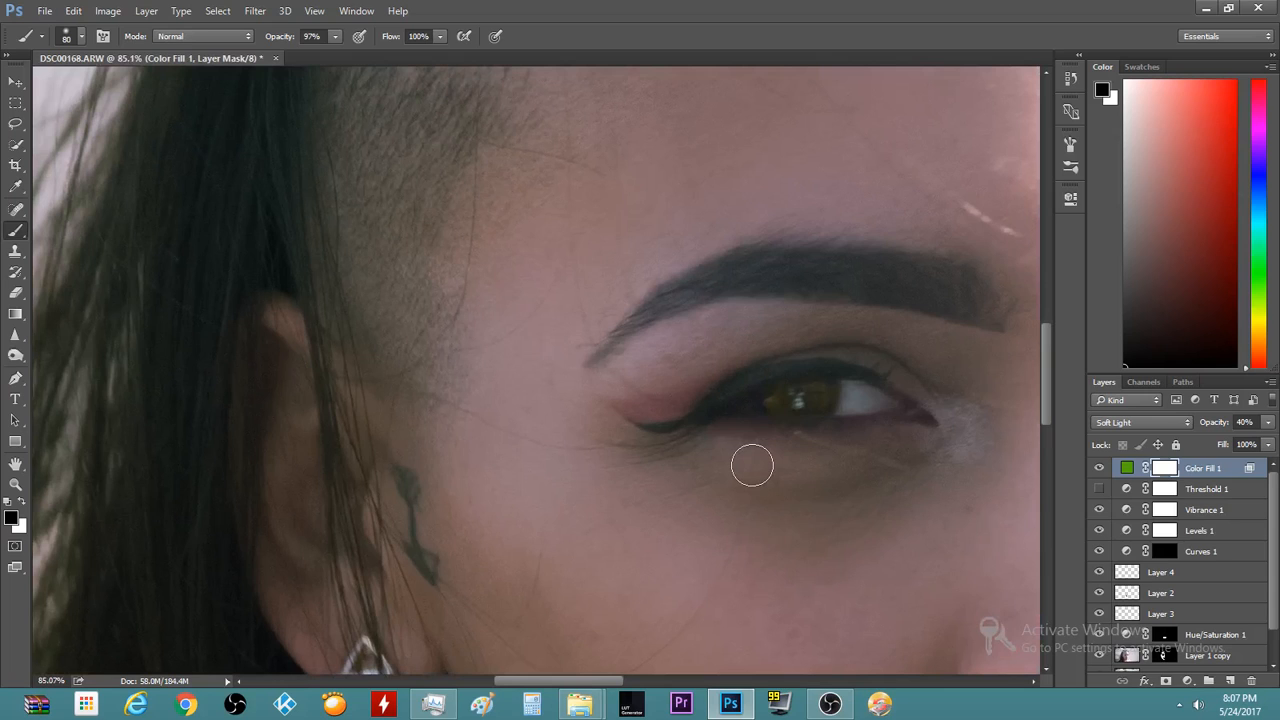
pyautogui.scroll(-8, 752, 465)
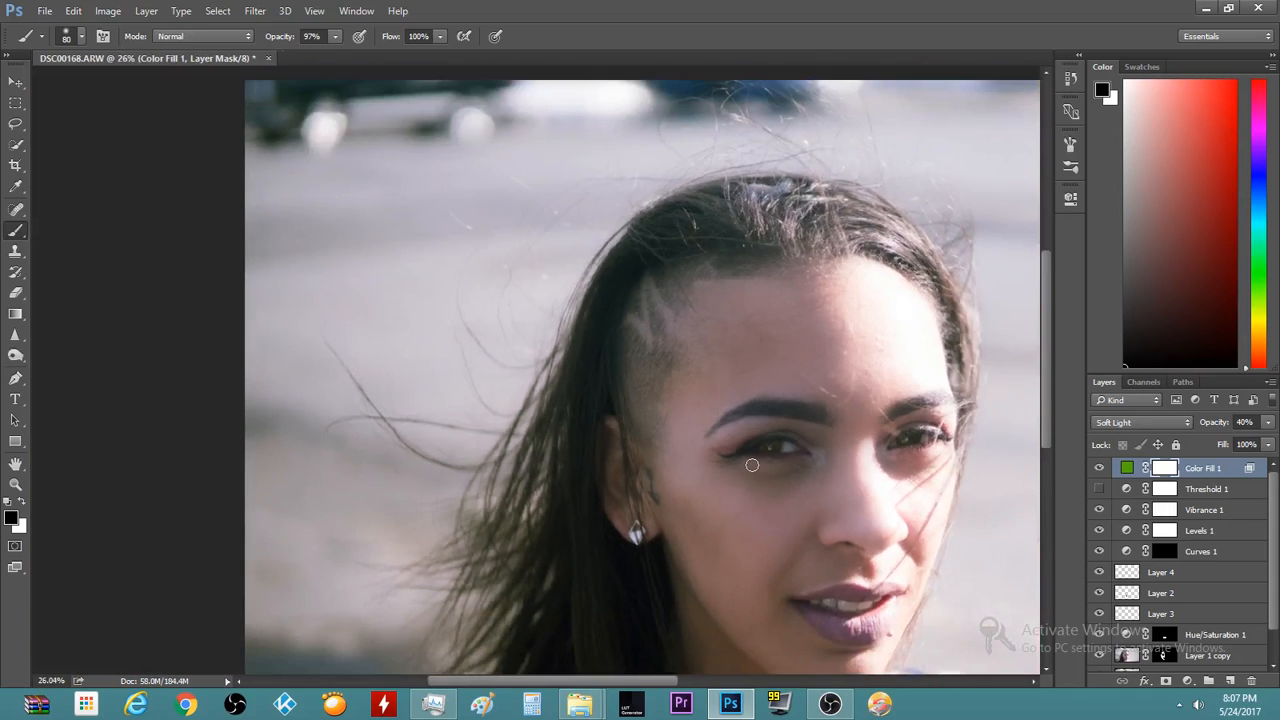
pyautogui.scroll(1, 482, 437)
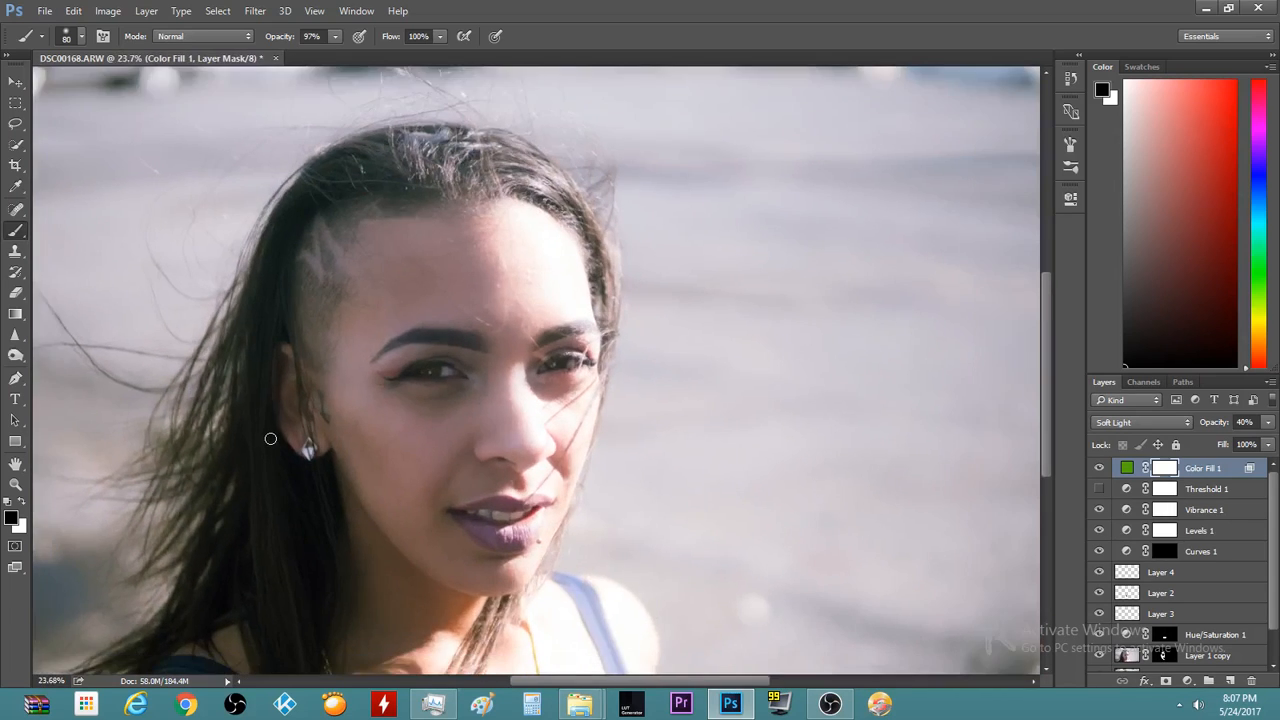
pyautogui.scroll(1, 268, 437)
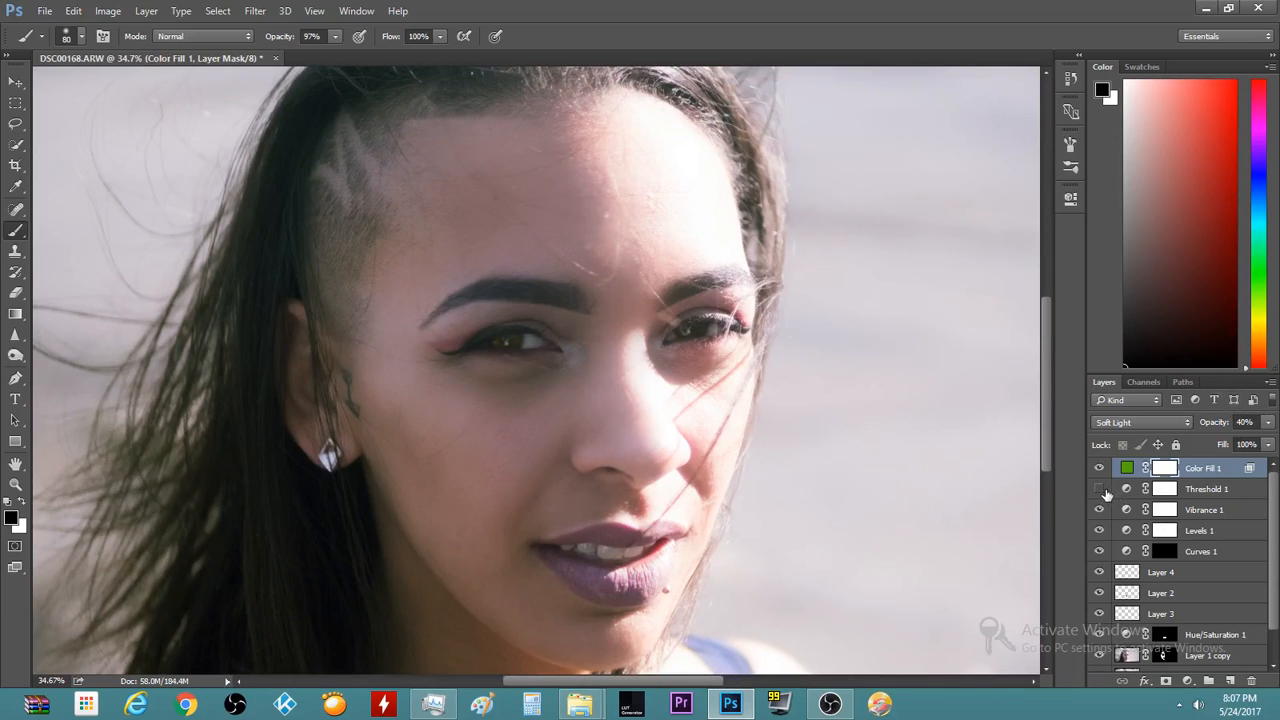
# Show Threshold 1 and select Color Fill 1's colour thumbnail
pyautogui.click(1099, 488)
pyautogui.scroll(-1, 1047, 382)
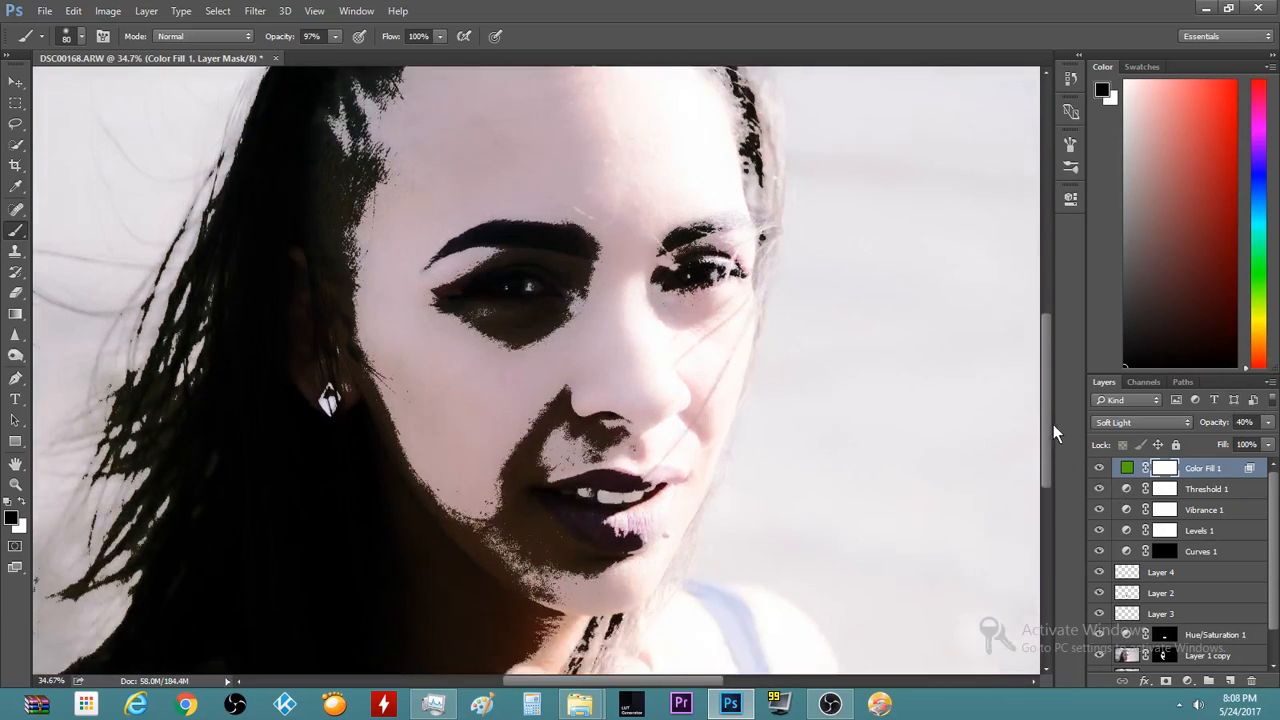
pyautogui.scroll(-3, 771, 398)
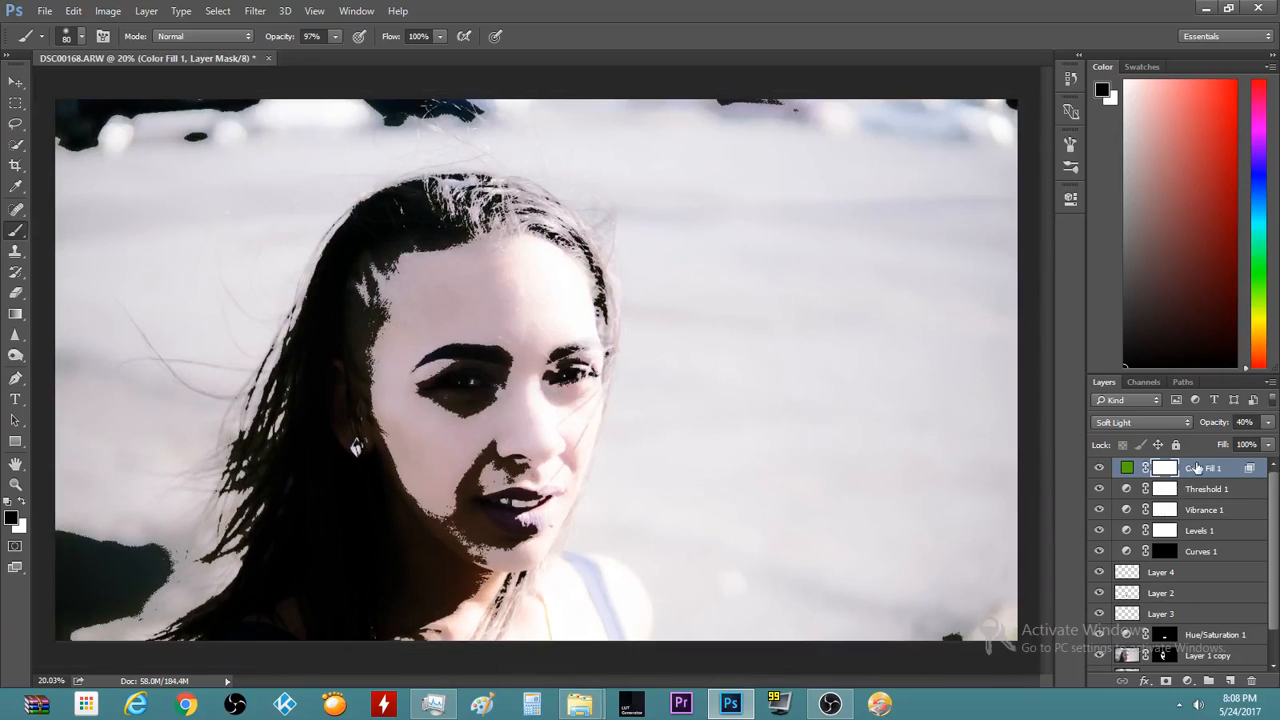
pyautogui.click(1197, 467)
# Add an orange #f19f3e Solid Color fill layer in Soft Light blend mode
pyautogui.click(1187, 680)
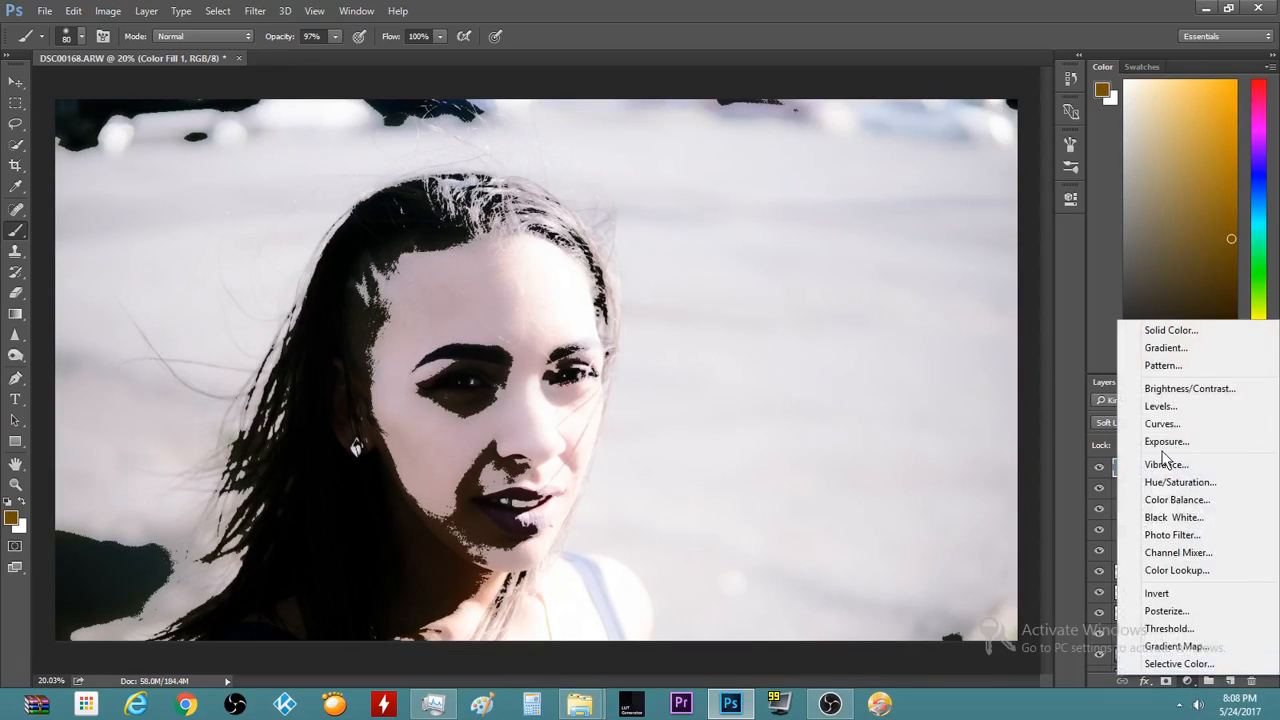
pyautogui.click(1176, 334)
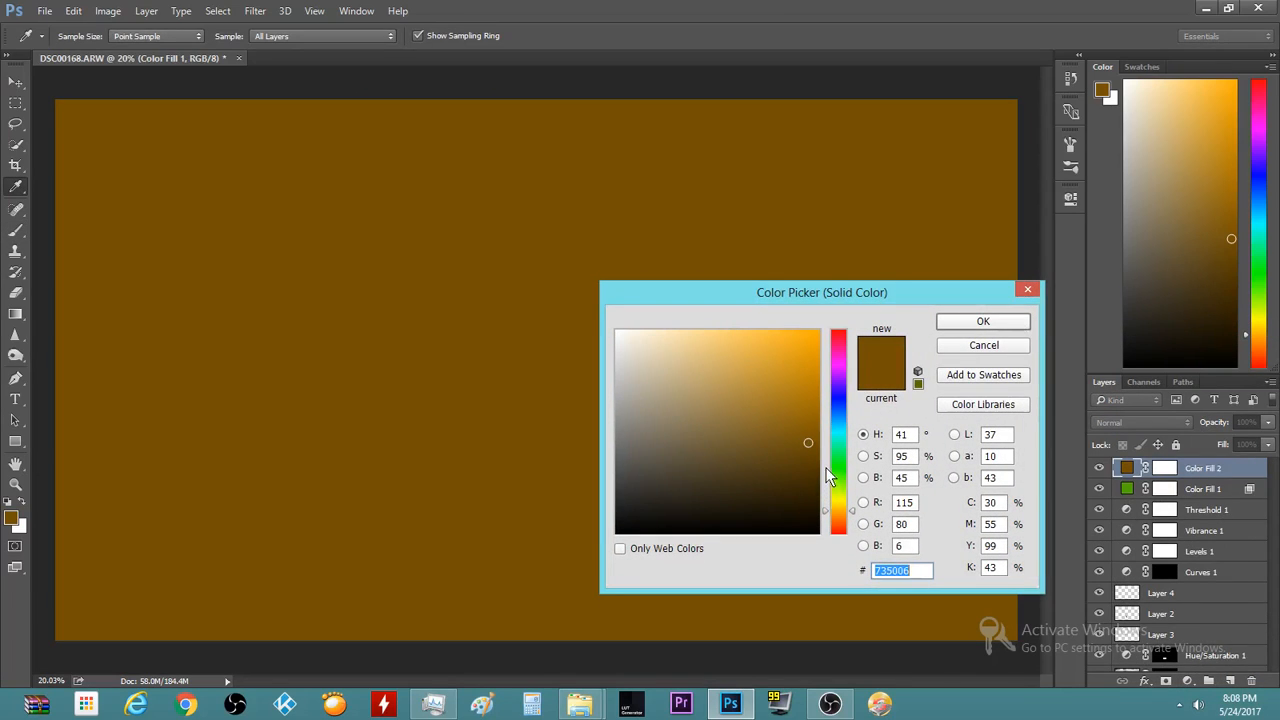
pyautogui.moveTo(856, 512)
pyautogui.mouseDown()
pyautogui.moveTo(854, 526)
pyautogui.moveTo(848, 505)
pyautogui.moveTo(849, 516)
pyautogui.mouseUp()
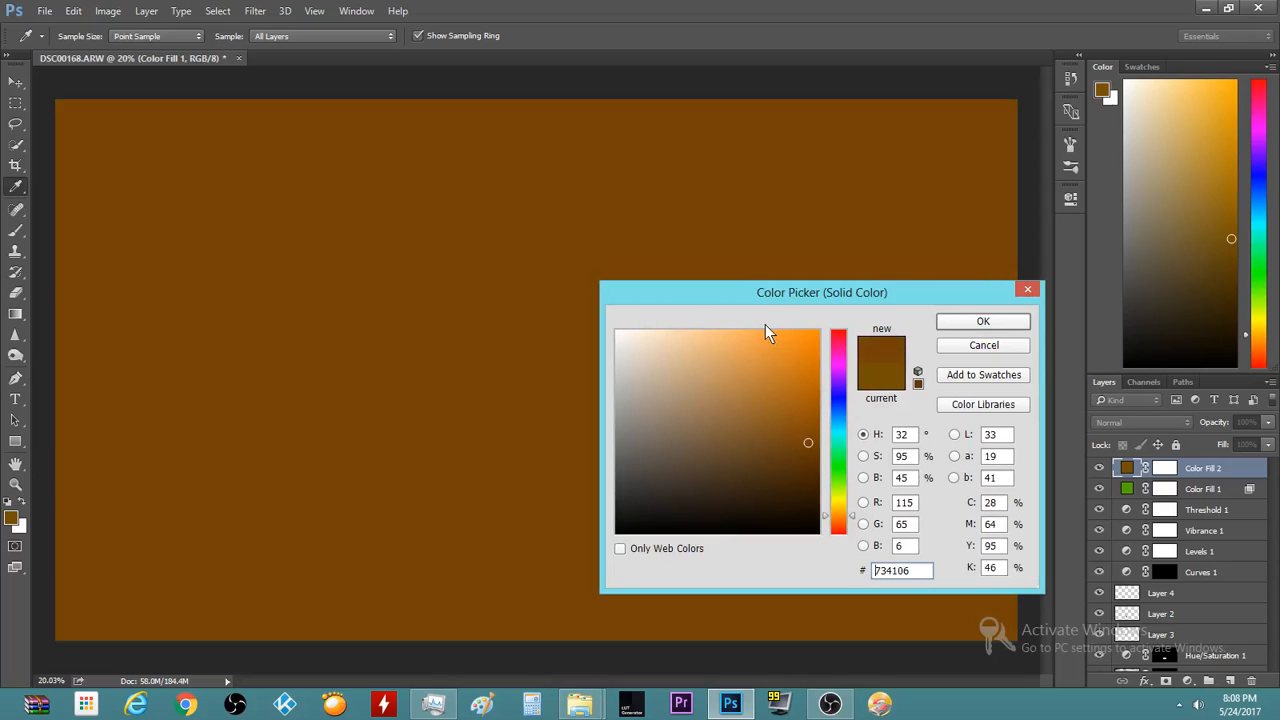
pyautogui.click(767, 341)
pyautogui.click(983, 321)
pyautogui.press('b')
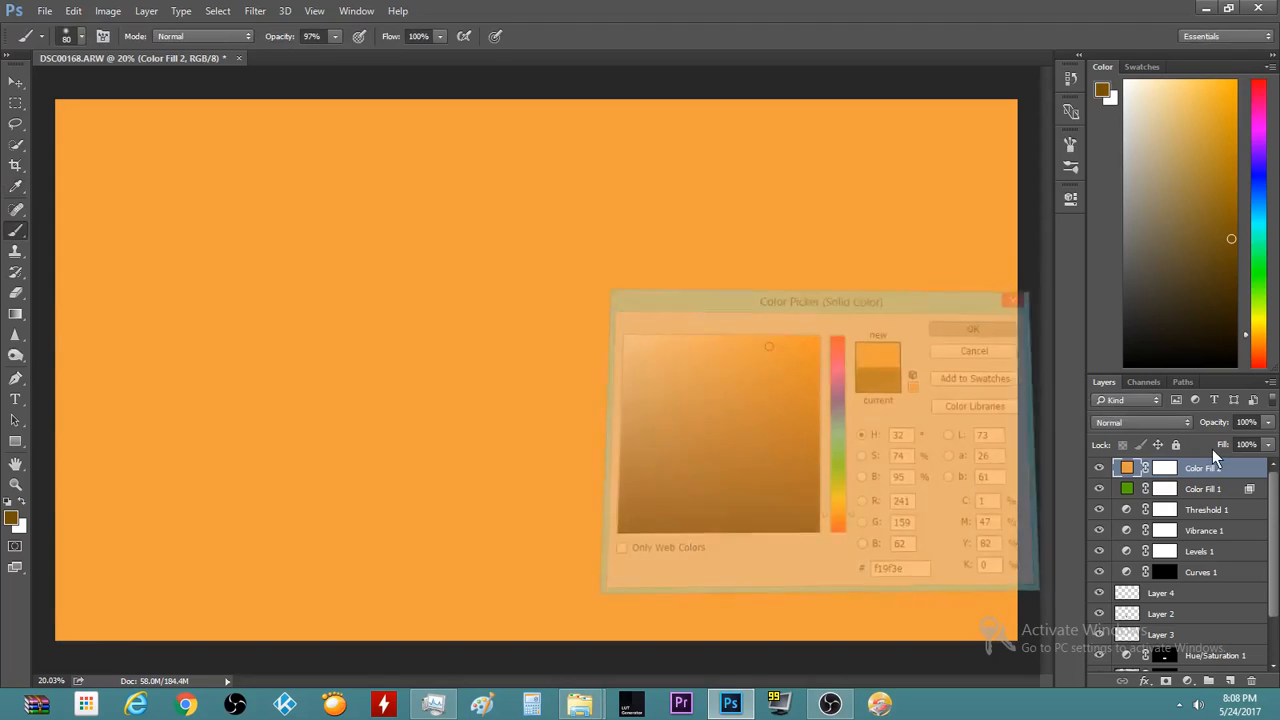
pyautogui.click(1148, 421)
pyautogui.click(1130, 287)
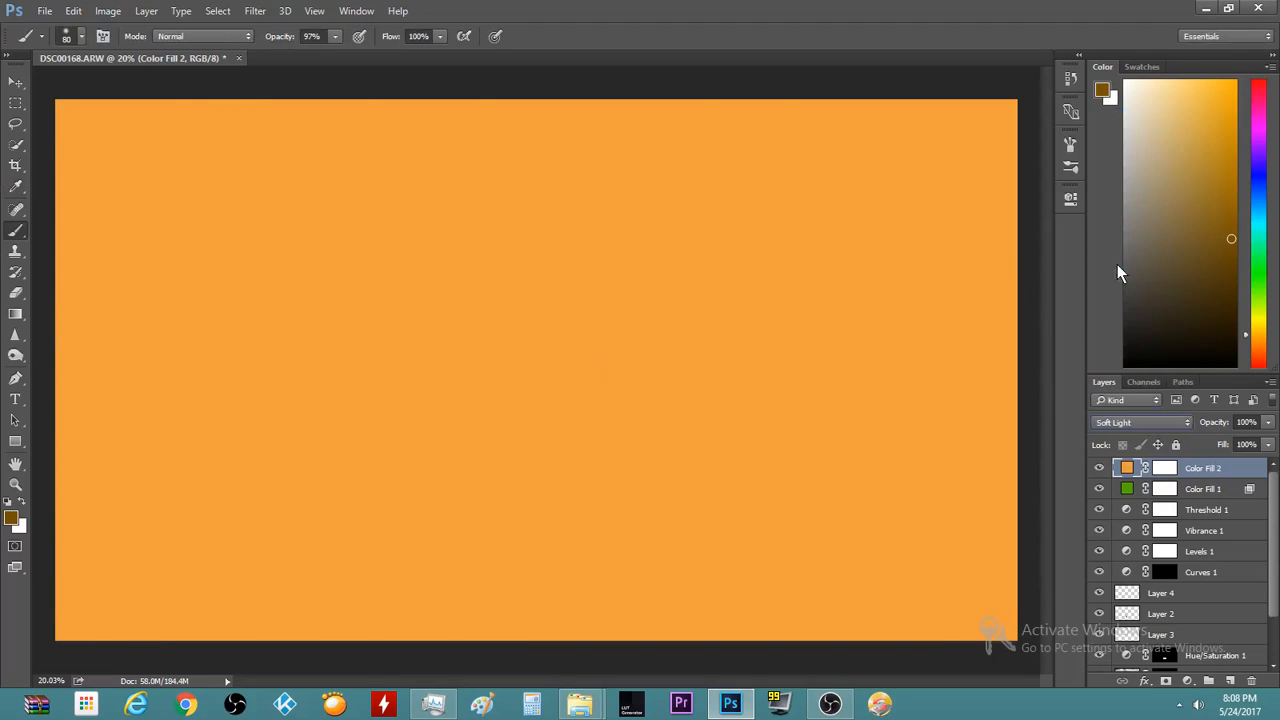
# Split Color Fill 2's Underlying Layer black slider to start at 131/255
pyautogui.doubleClick(1254, 476)
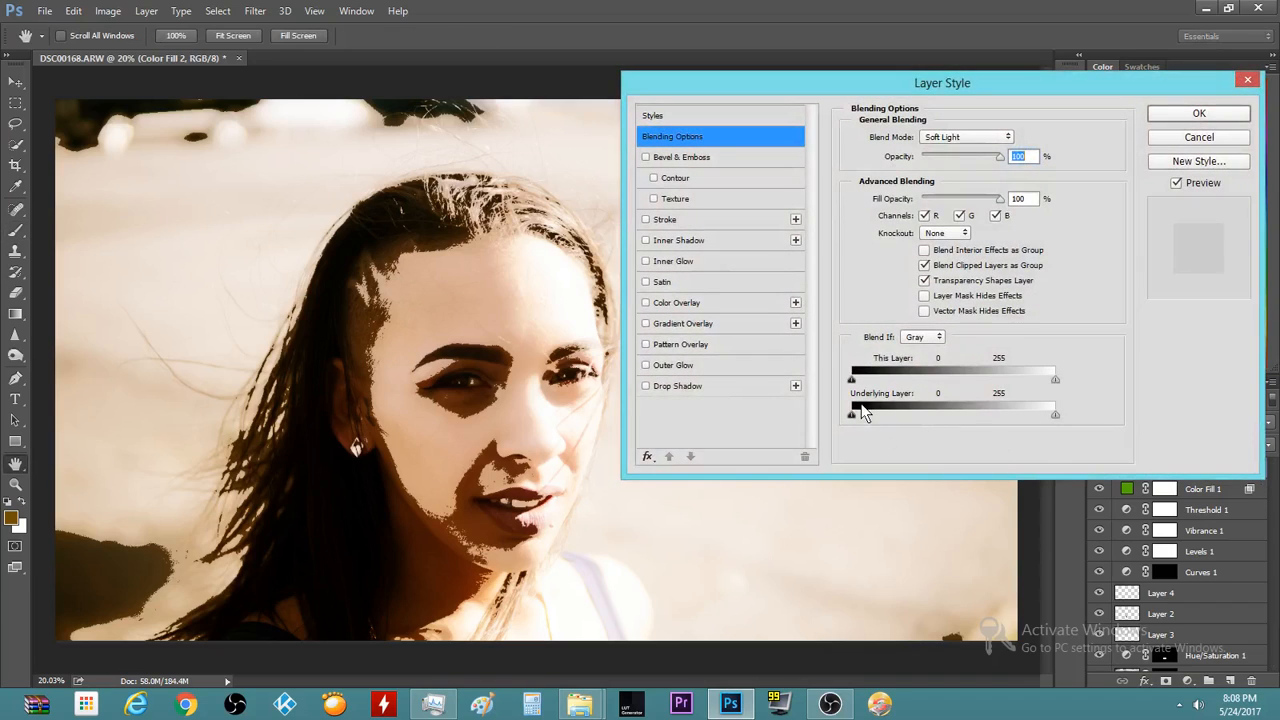
pyautogui.moveTo(856, 415); pyautogui.dragTo(1101, 426)
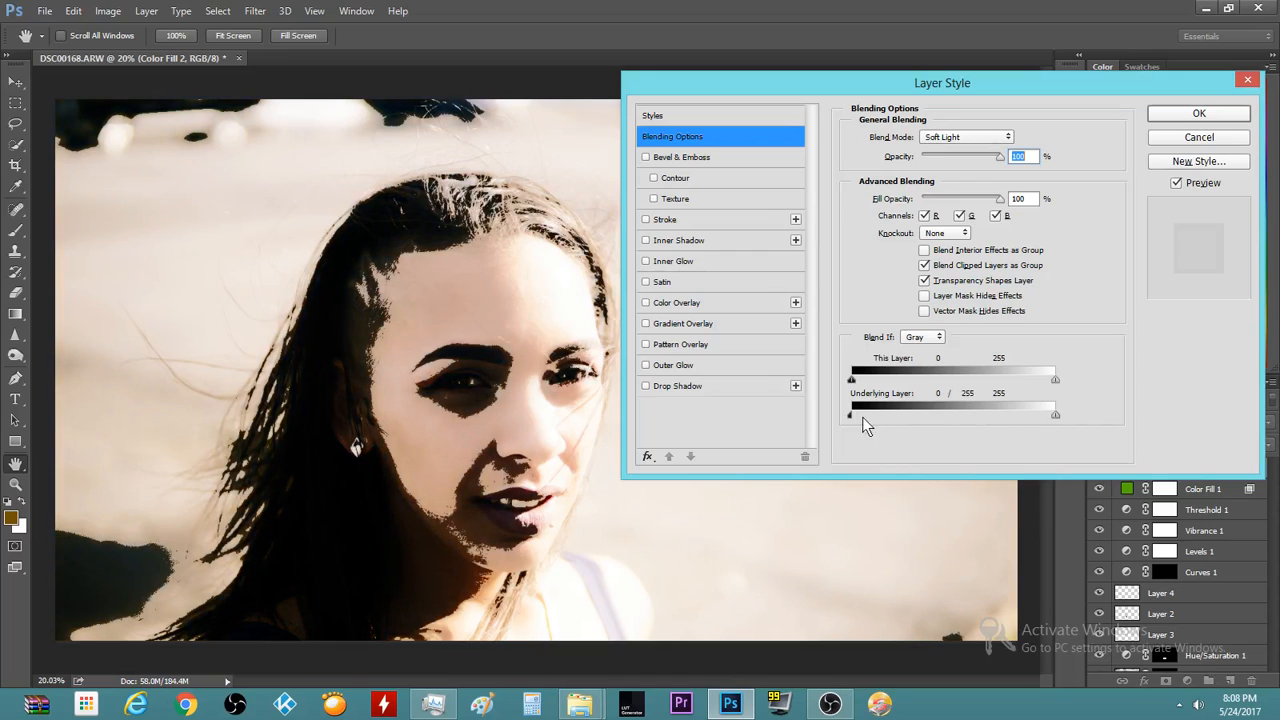
pyautogui.moveTo(849, 414); pyautogui.dragTo(926, 420)
pyautogui.moveTo(934, 418); pyautogui.dragTo(932, 418)
# Apply the blend range, hide Threshold 1, and compare the orange fill on and off
pyautogui.click(1194, 116)
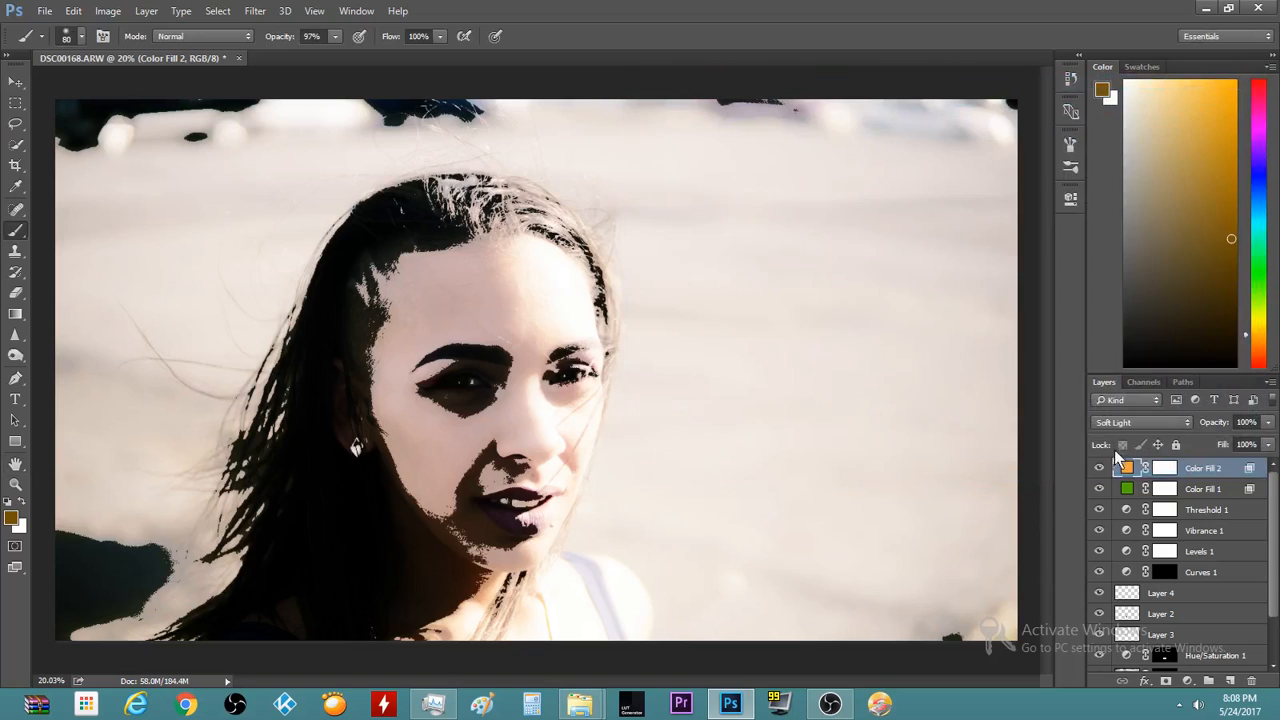
pyautogui.click(1099, 510)
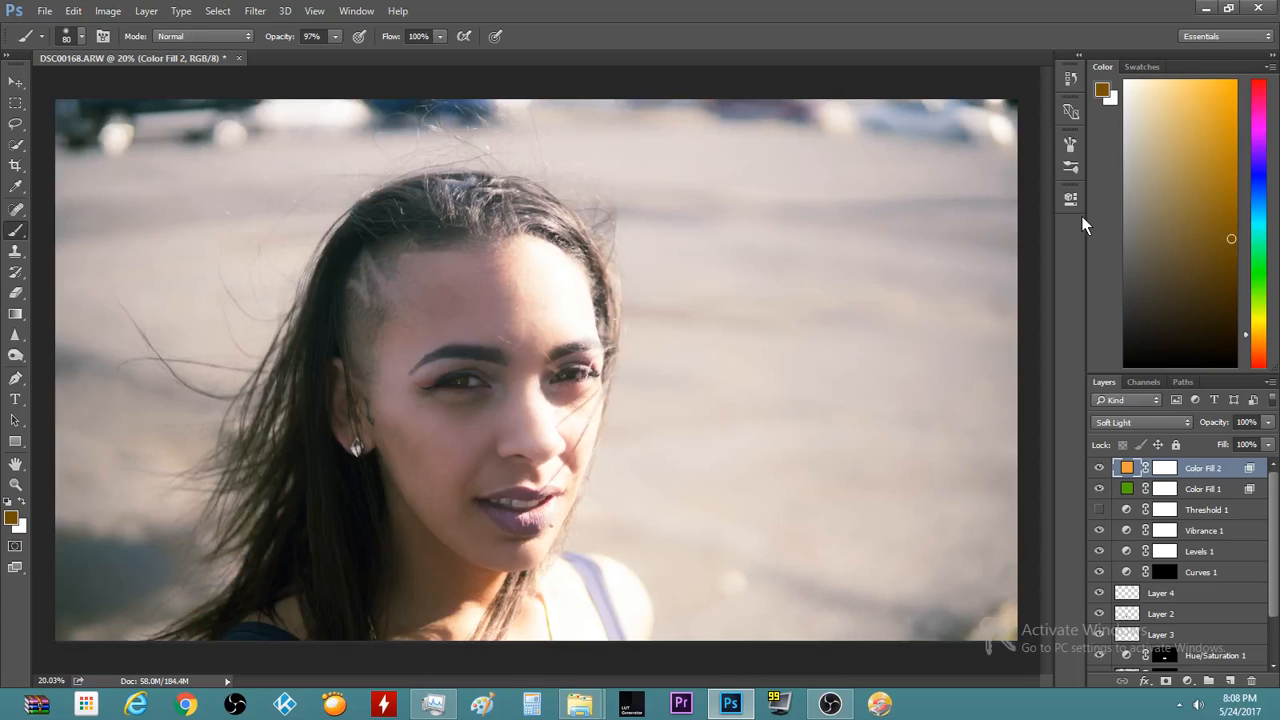
pyautogui.scroll(-3, 443, 534)
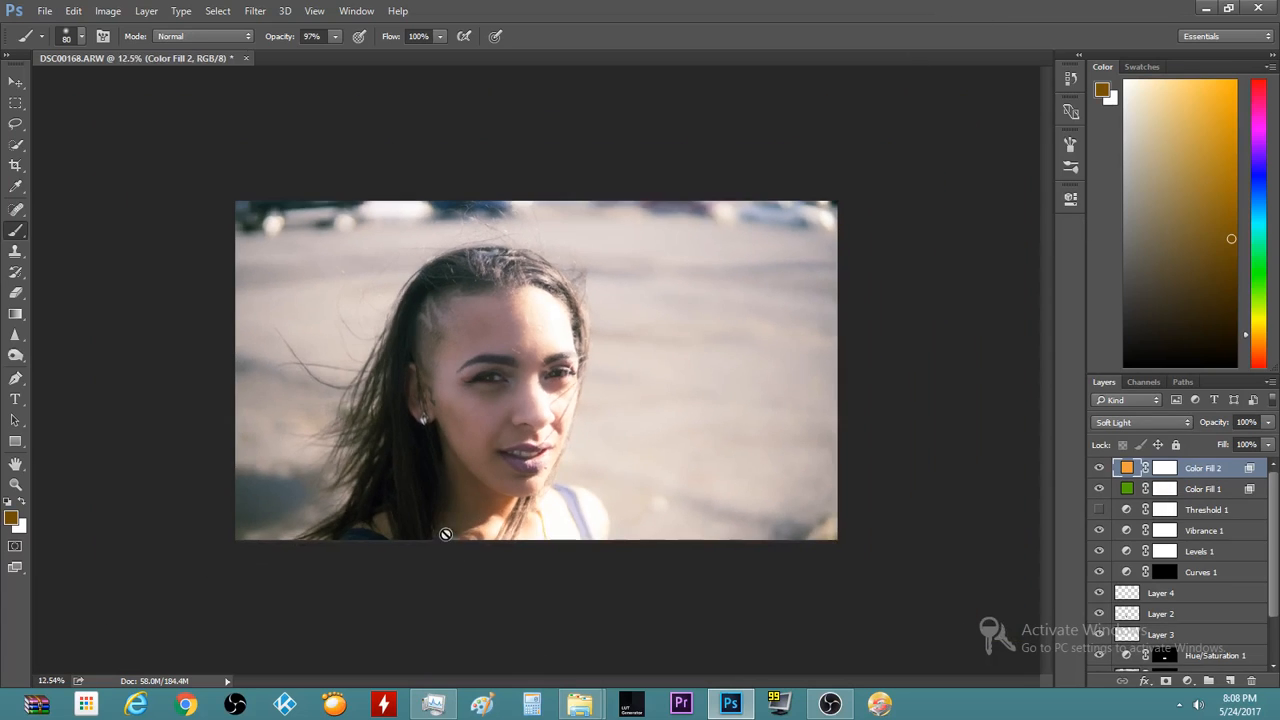
pyautogui.scroll(5, 440, 524)
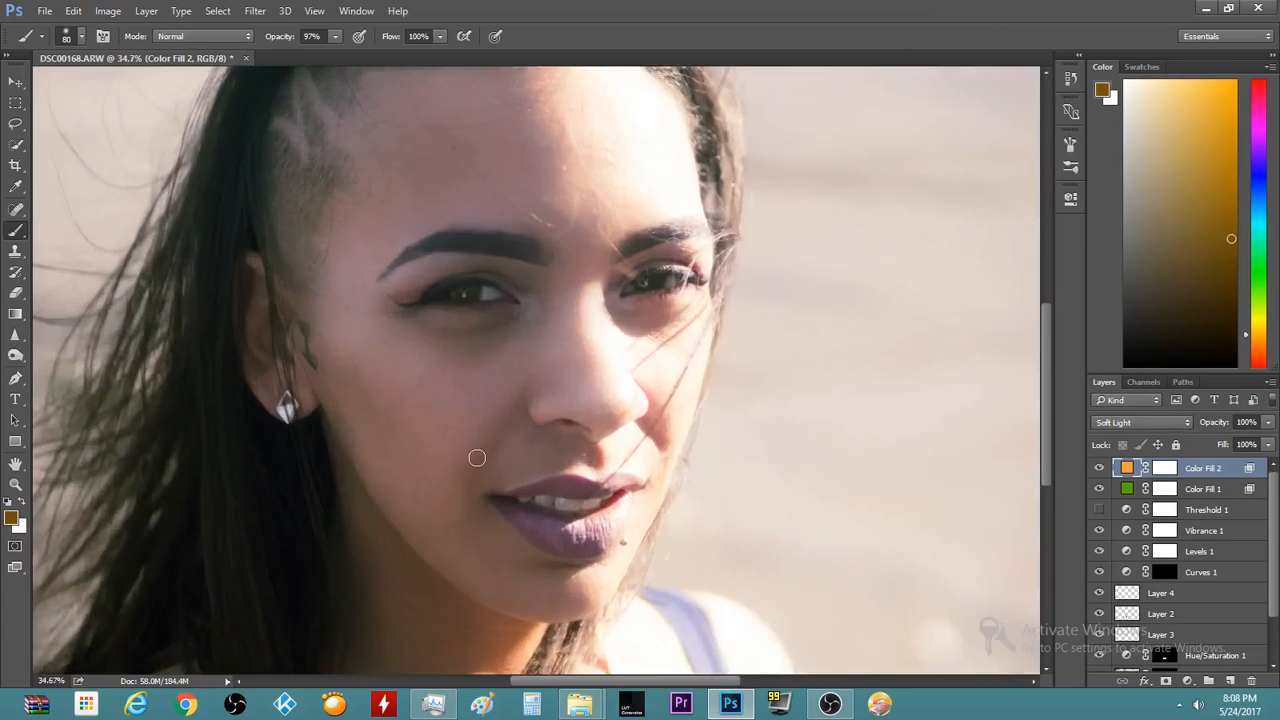
pyautogui.scroll(-2, 477, 464)
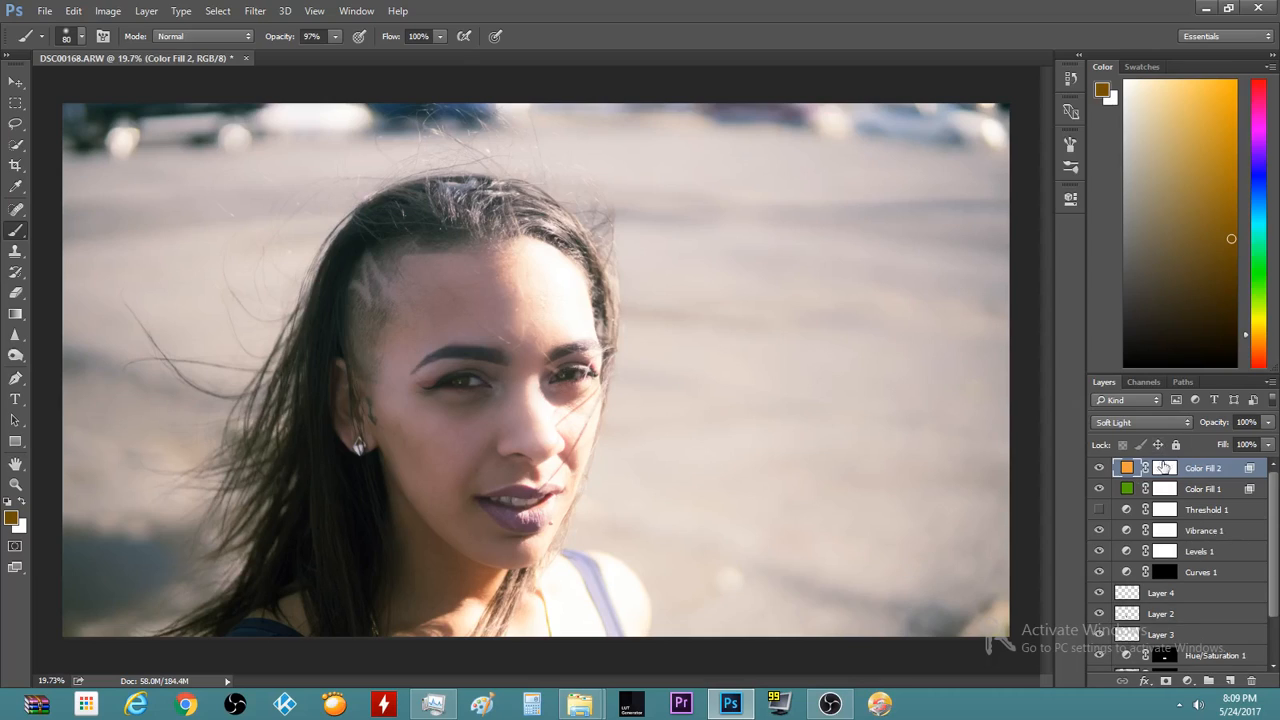
pyautogui.click(1099, 468)
pyautogui.click(1100, 468)
# Lower Color Fill 2's opacity to 54% and compare the result
pyautogui.moveTo(1269, 424); pyautogui.dragTo(1231, 461)
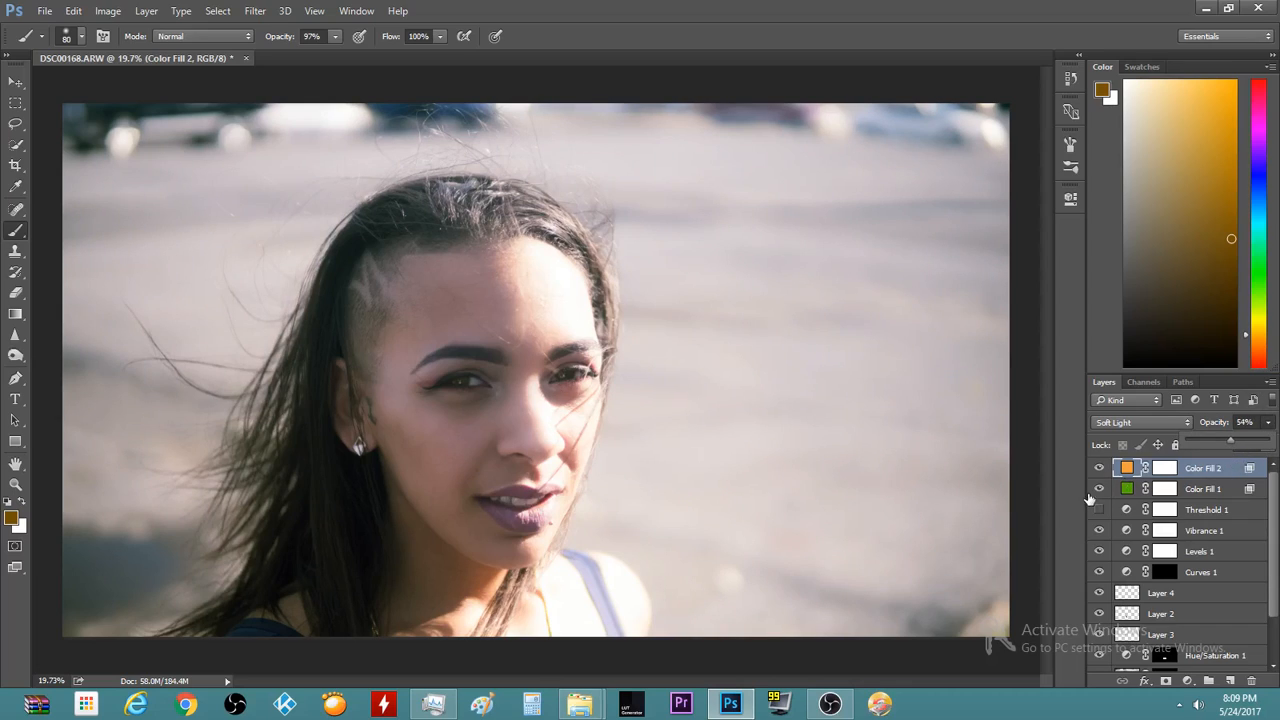
pyautogui.click(1116, 469)
pyautogui.click(1099, 469)
pyautogui.click(1100, 470)
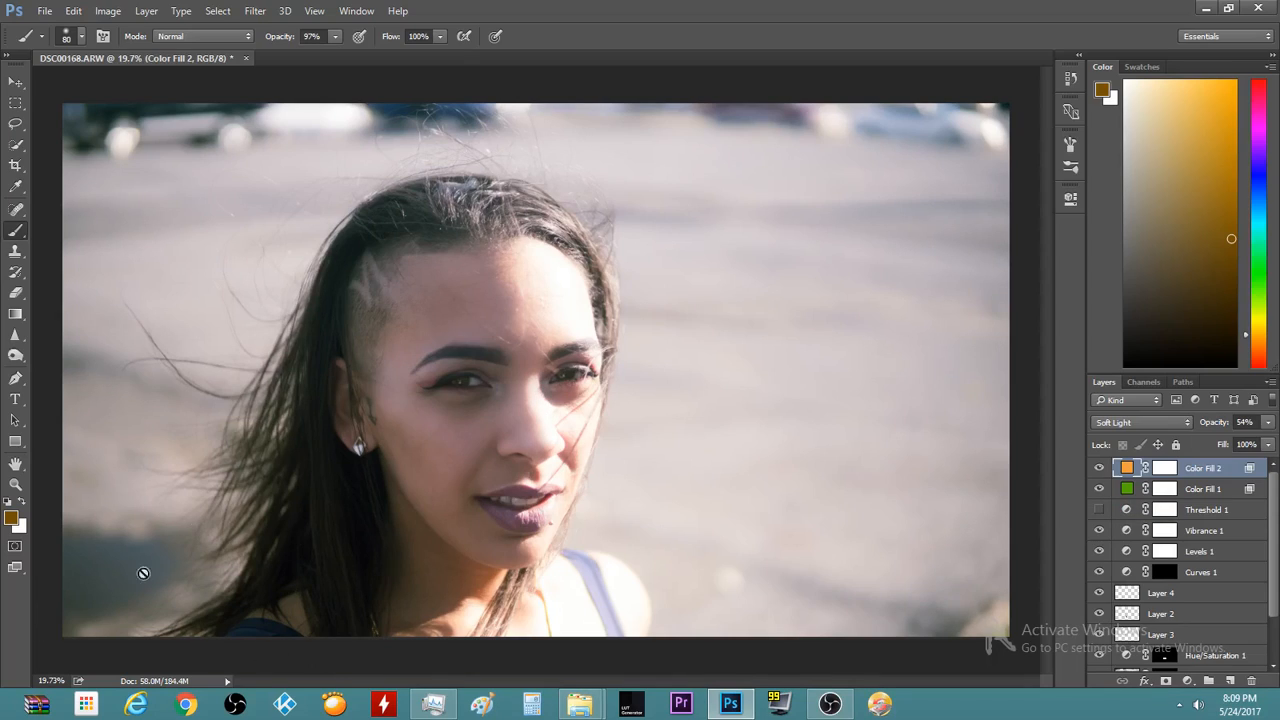
# With a larger brush, paint black over the clothing on Color Fill 1's mask
pyautogui.click(1100, 468)
pyautogui.click(1100, 468)
pyautogui.click(1167, 490)
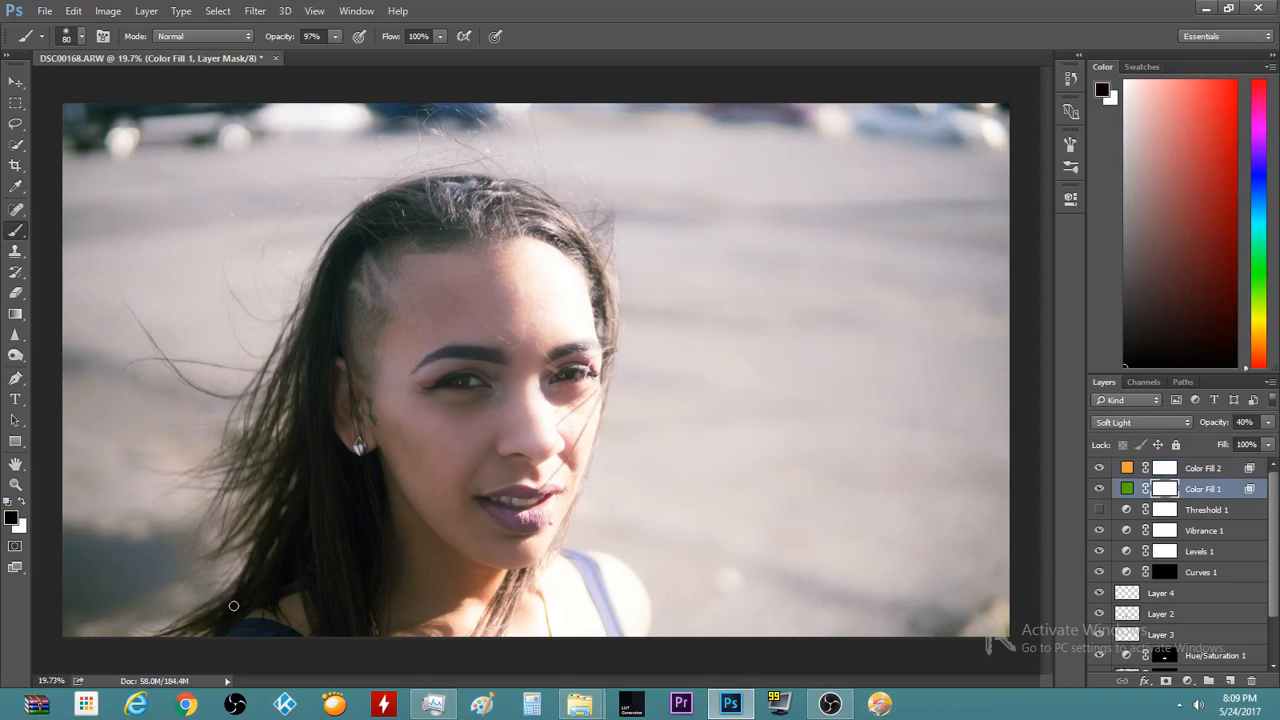
pyautogui.scroll(3, 220, 600)
pyautogui.press(']')
pyautogui.press(']')
pyautogui.press(']')
pyautogui.press(']')
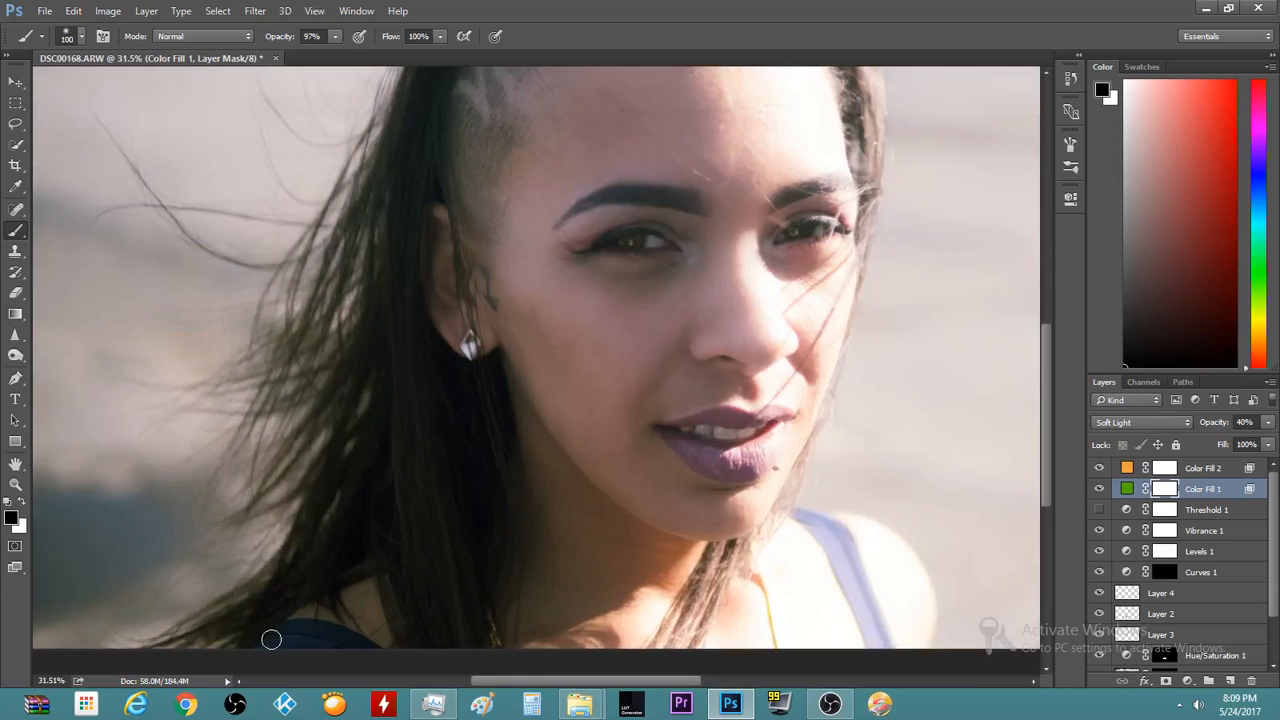
pyautogui.moveTo(277, 640)
pyautogui.mouseDown()
pyautogui.moveTo(349, 663)
pyautogui.moveTo(309, 634)
pyautogui.moveTo(376, 658)
pyautogui.mouseUp()
# Set the green fill's opacity to 52% and compare it on and off
pyautogui.scroll(-1, 905, 597)
pyautogui.scroll(-1, 907, 598)
pyautogui.click(1100, 487)
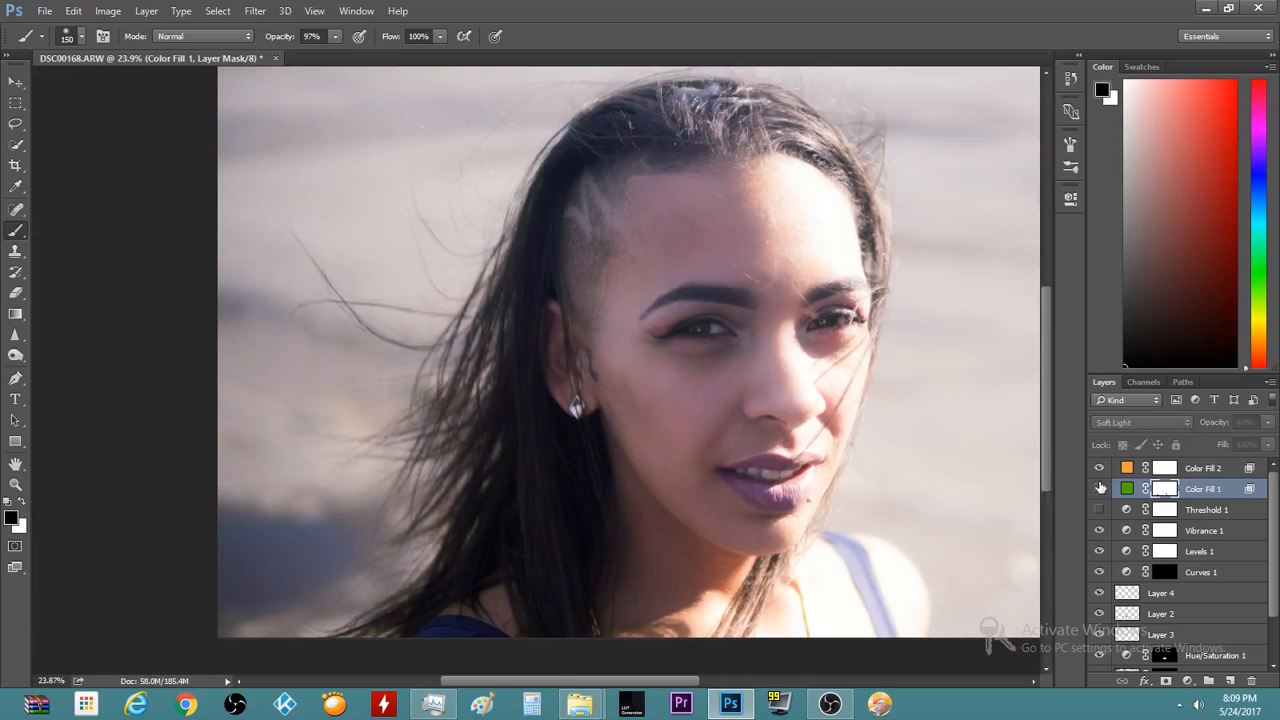
pyautogui.click(1100, 487)
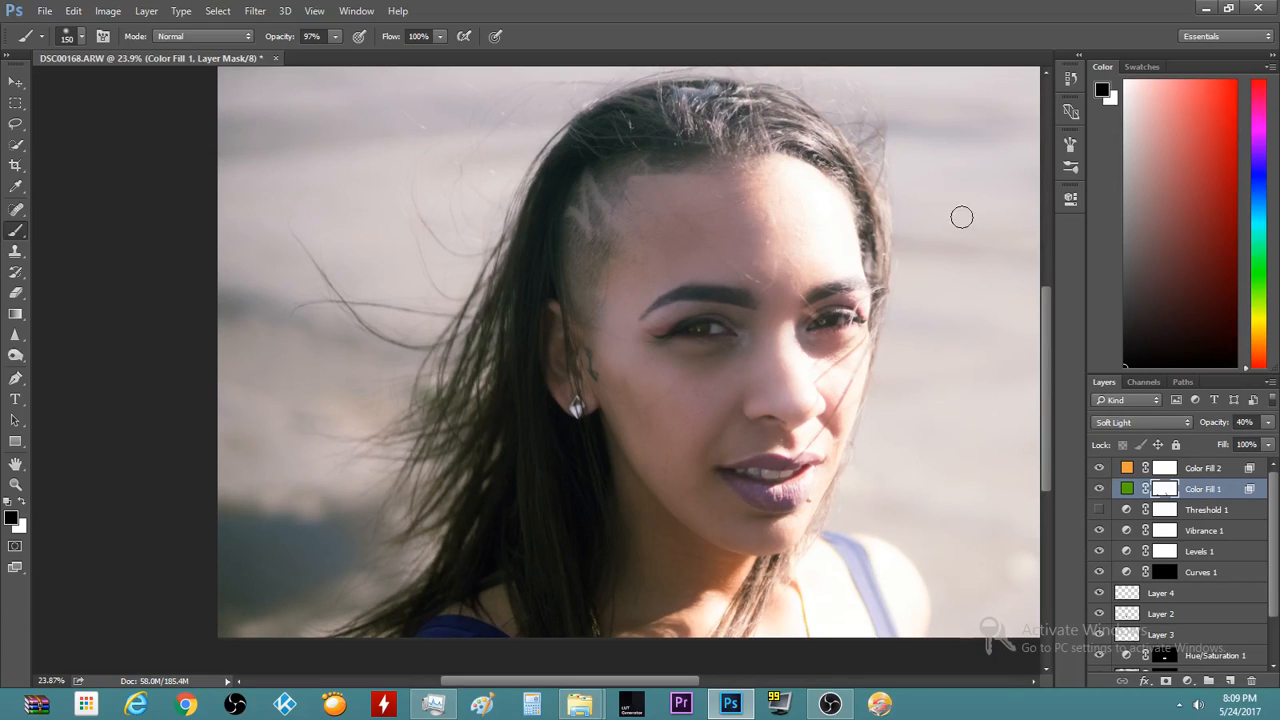
pyautogui.moveTo(1049, 369); pyautogui.dragTo(1033, 326)
pyautogui.scroll(-2, 458, 356)
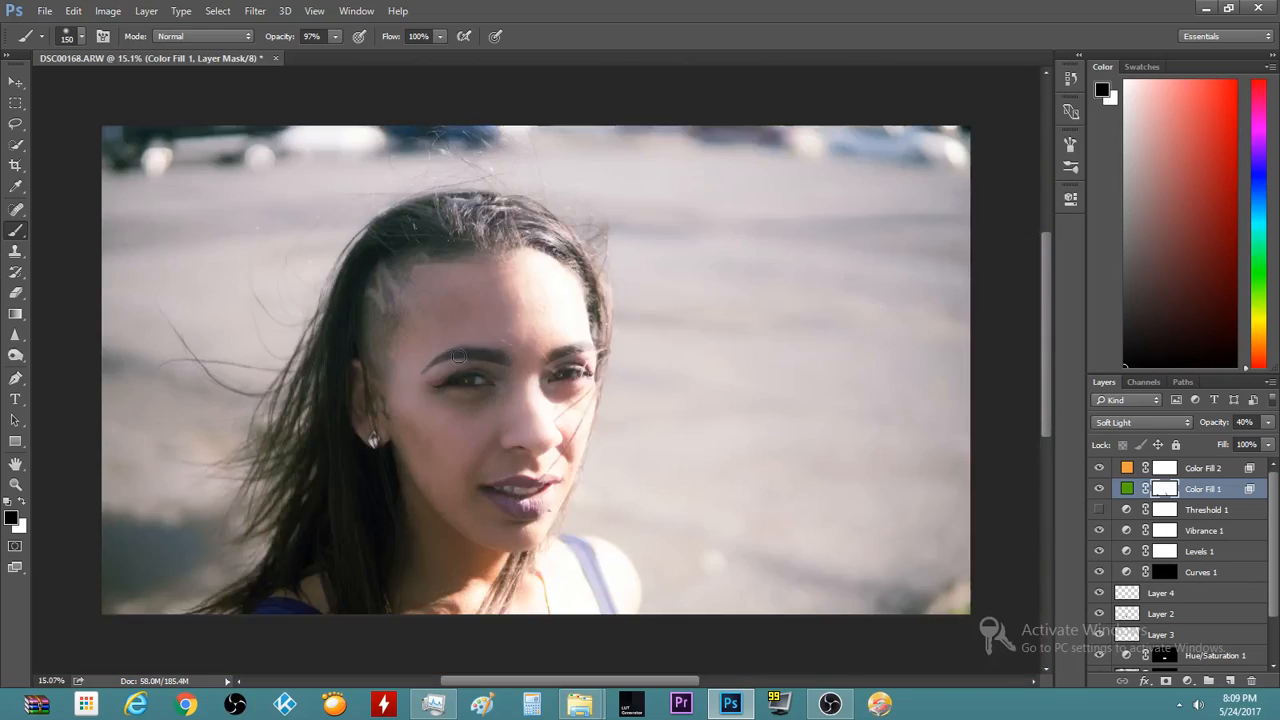
pyautogui.scroll(-1, 458, 356)
pyautogui.scroll(3, 275, 418)
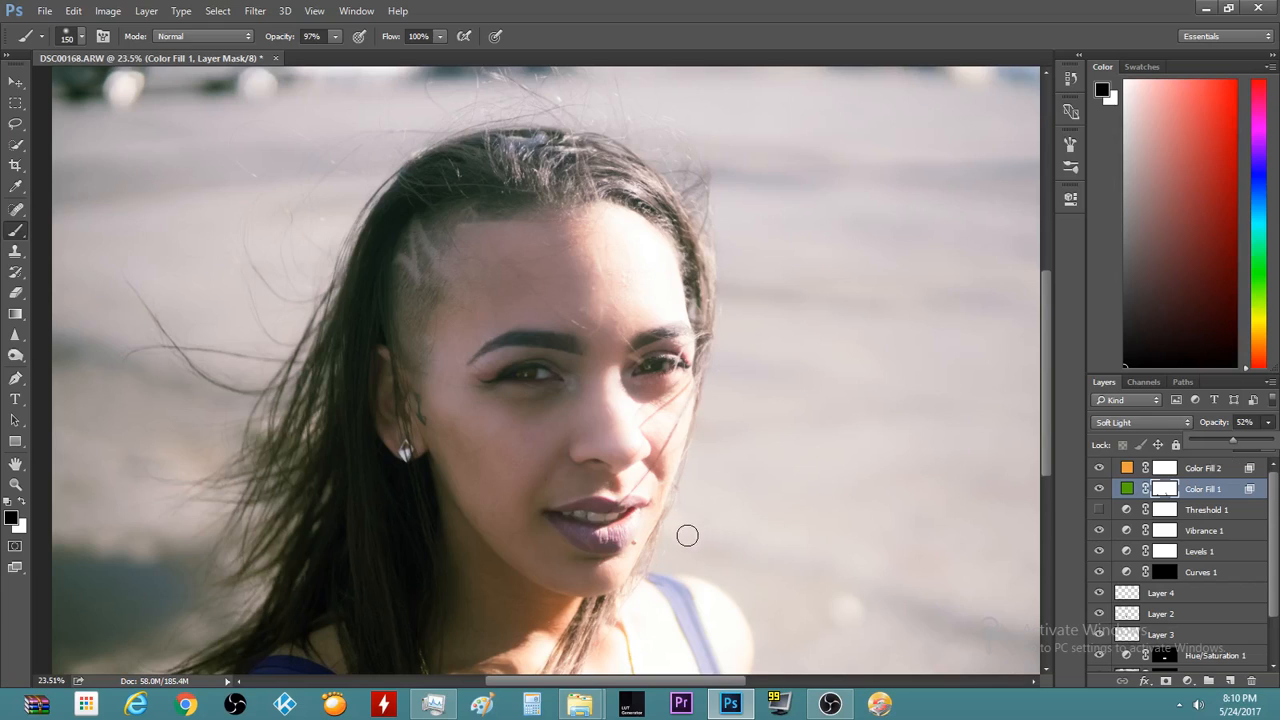
pyautogui.scroll(-2, 687, 534)
pyautogui.scroll(1, 687, 534)
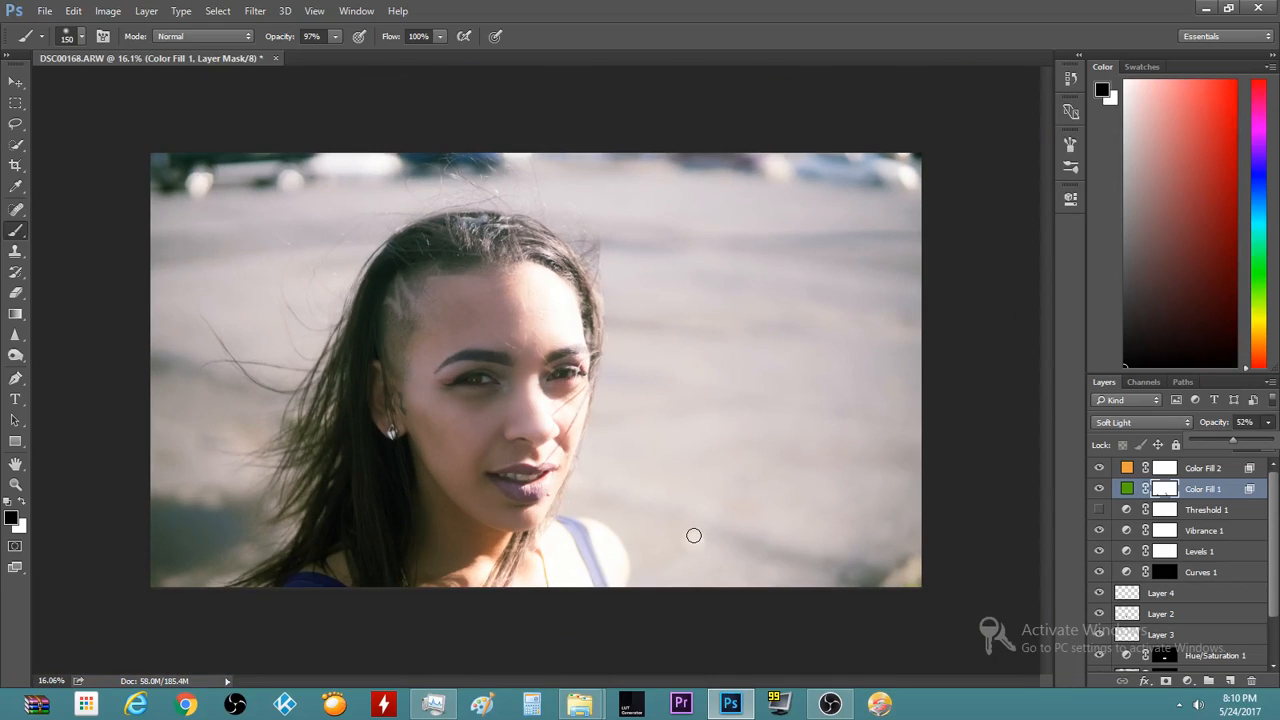
pyautogui.click(1100, 488)
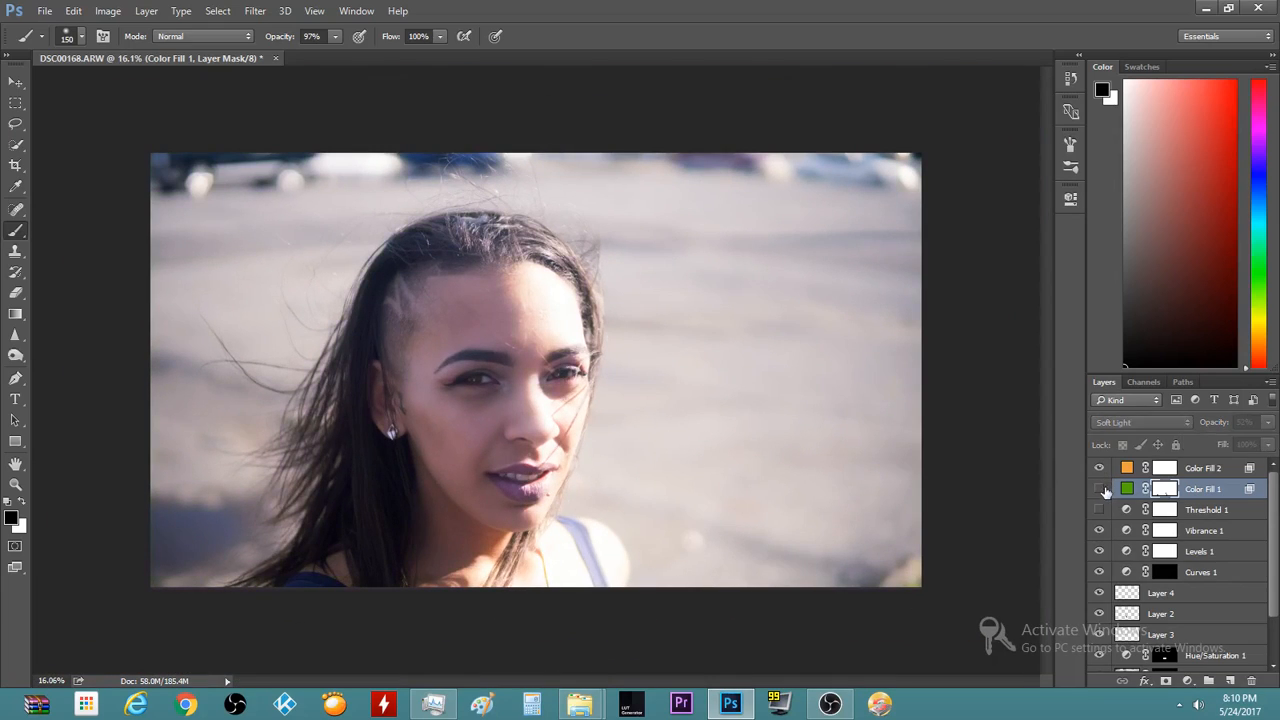
pyautogui.click(1100, 488)
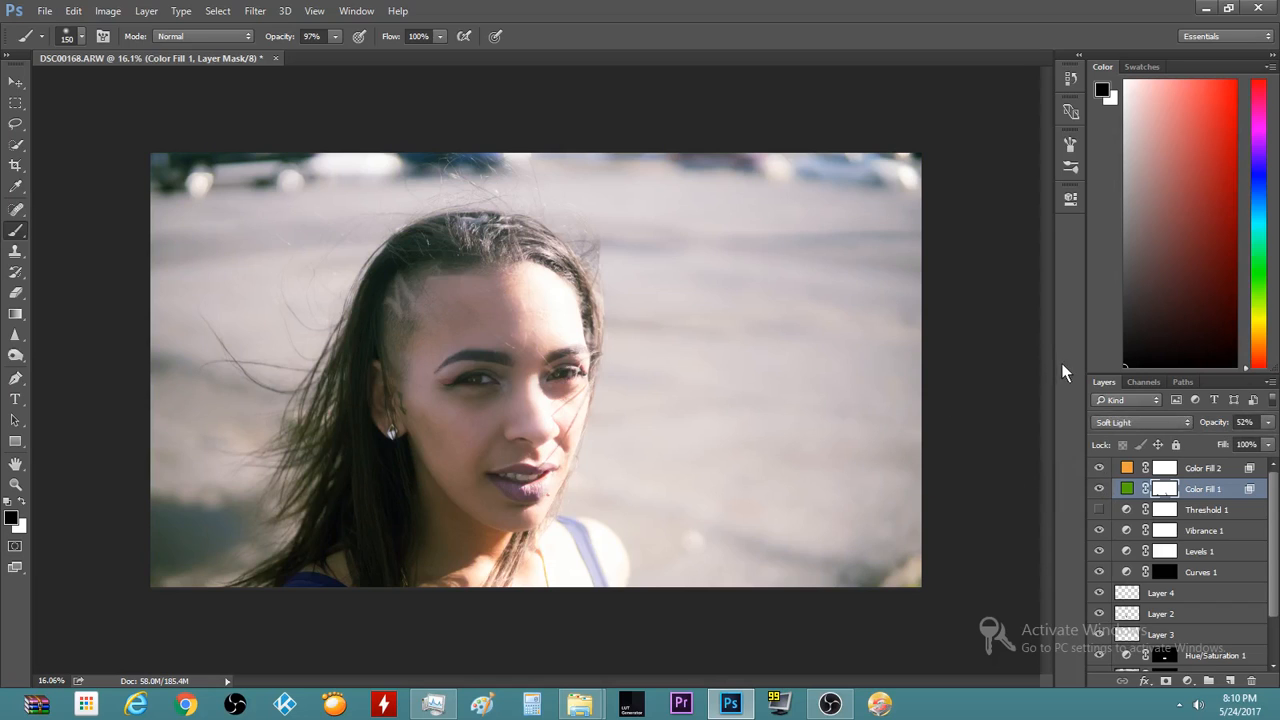
pyautogui.scroll(5, 375, 405)
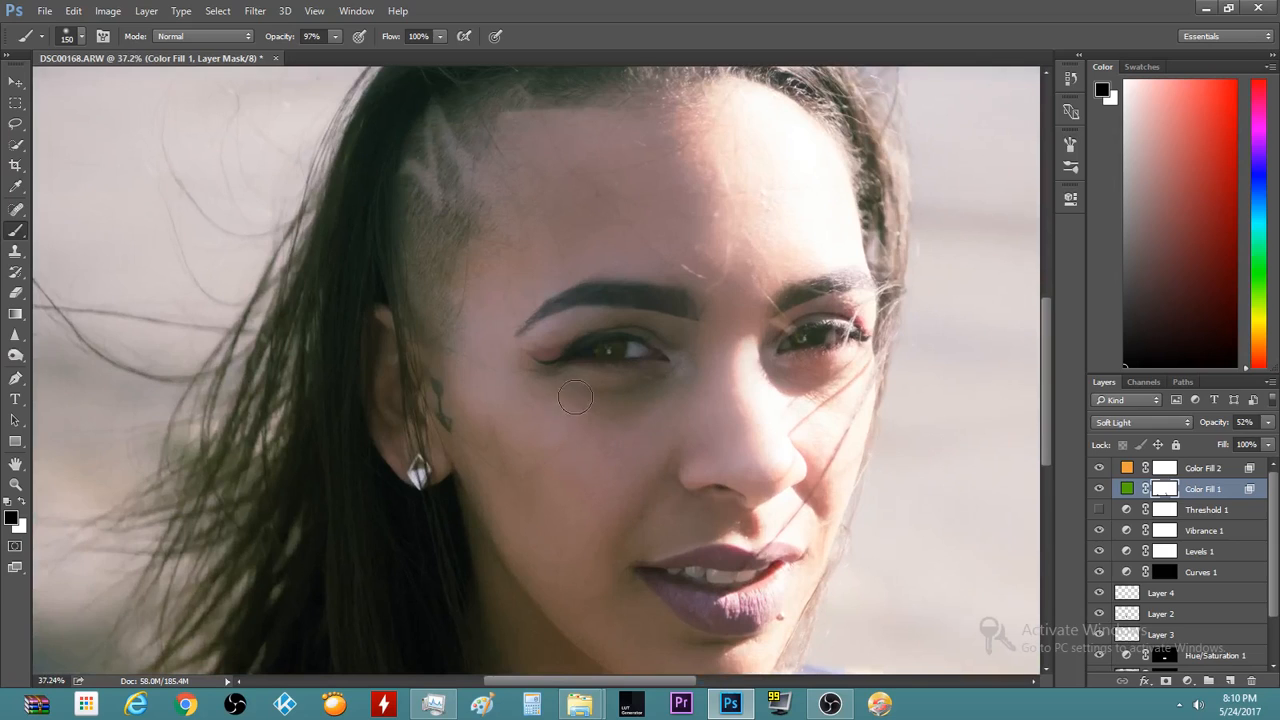
pyautogui.scroll(3, 575, 397)
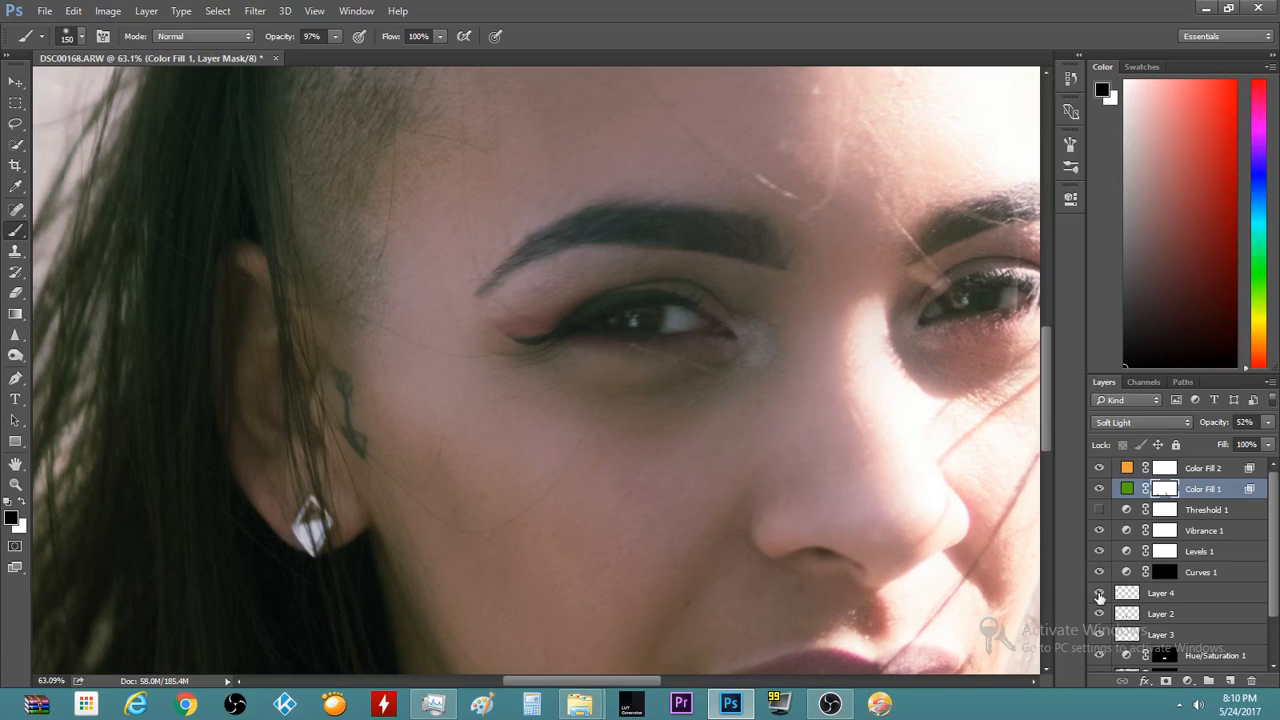
# Move Layer 4 to the top of the stack and check the iris colour
pyautogui.moveTo(1180, 490); pyautogui.dragTo(1175, 470)
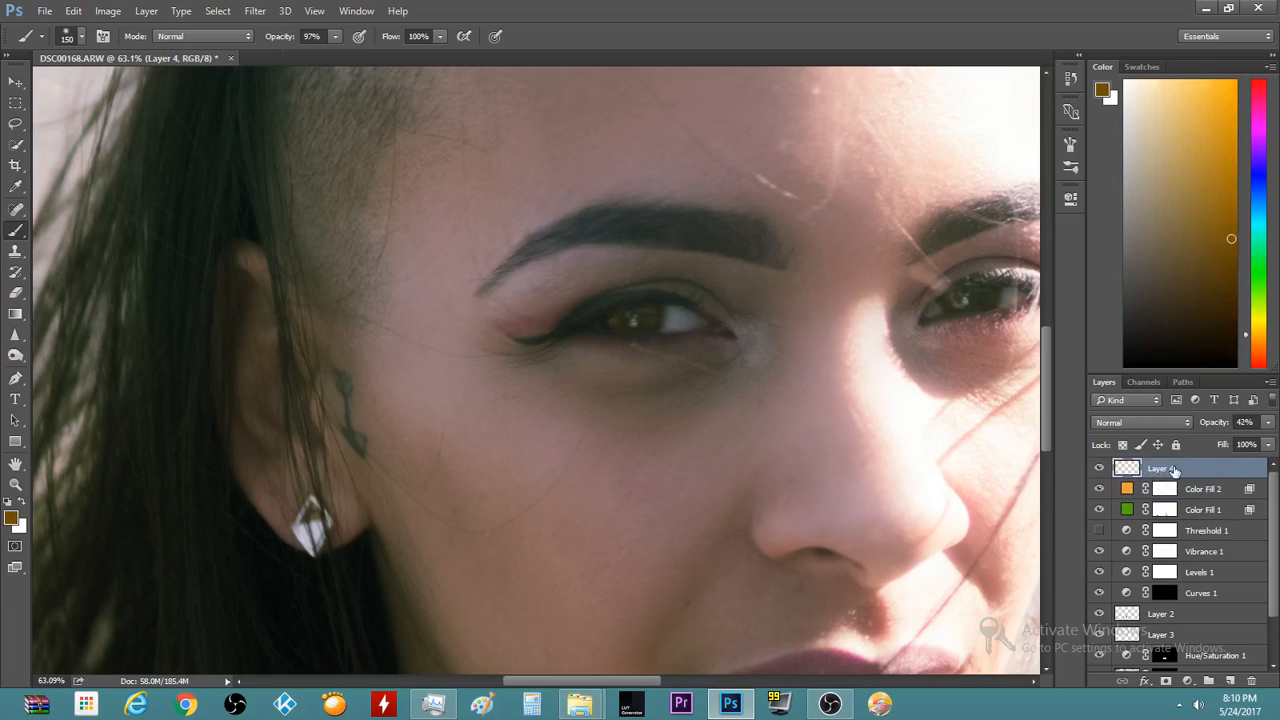
pyautogui.click(1099, 469)
pyautogui.click(1099, 469)
# Zoom in on the model's face until it fills the window
pyautogui.scroll(-2, 1047, 368)
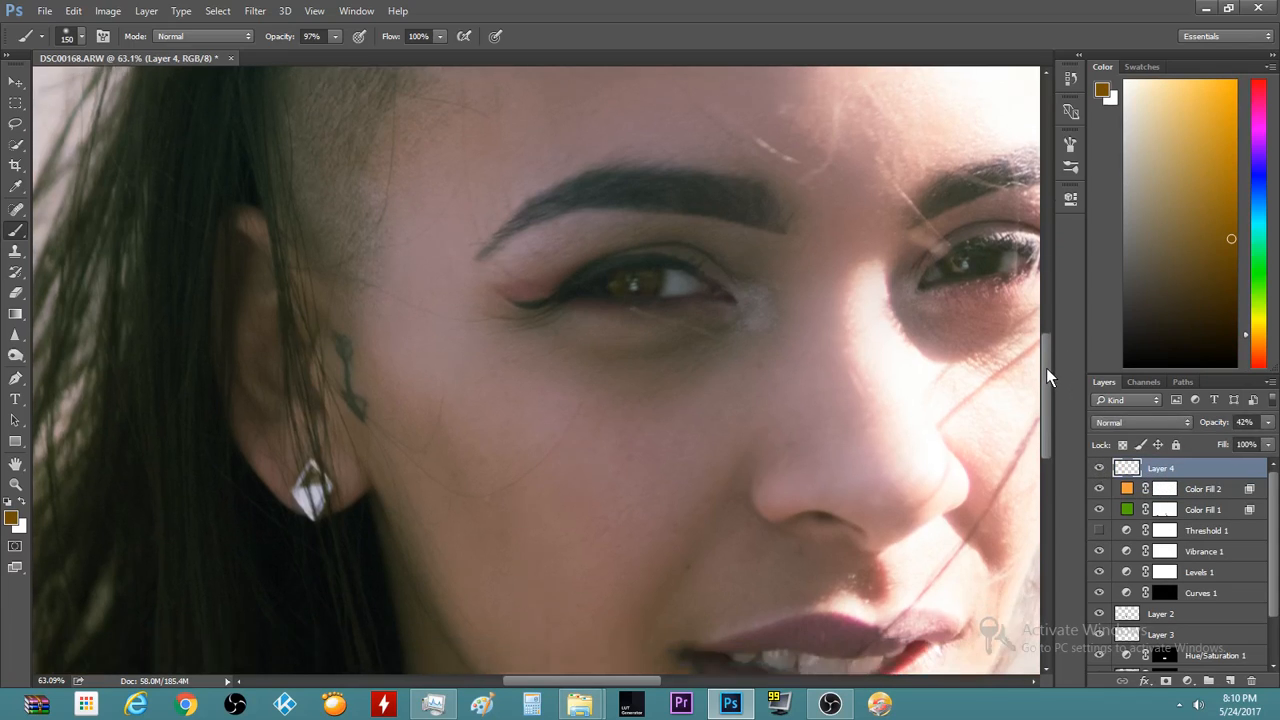
pyautogui.scroll(2, 1045, 370)
pyautogui.scroll(-4, 888, 458)
pyautogui.scroll(-5, 888, 458)
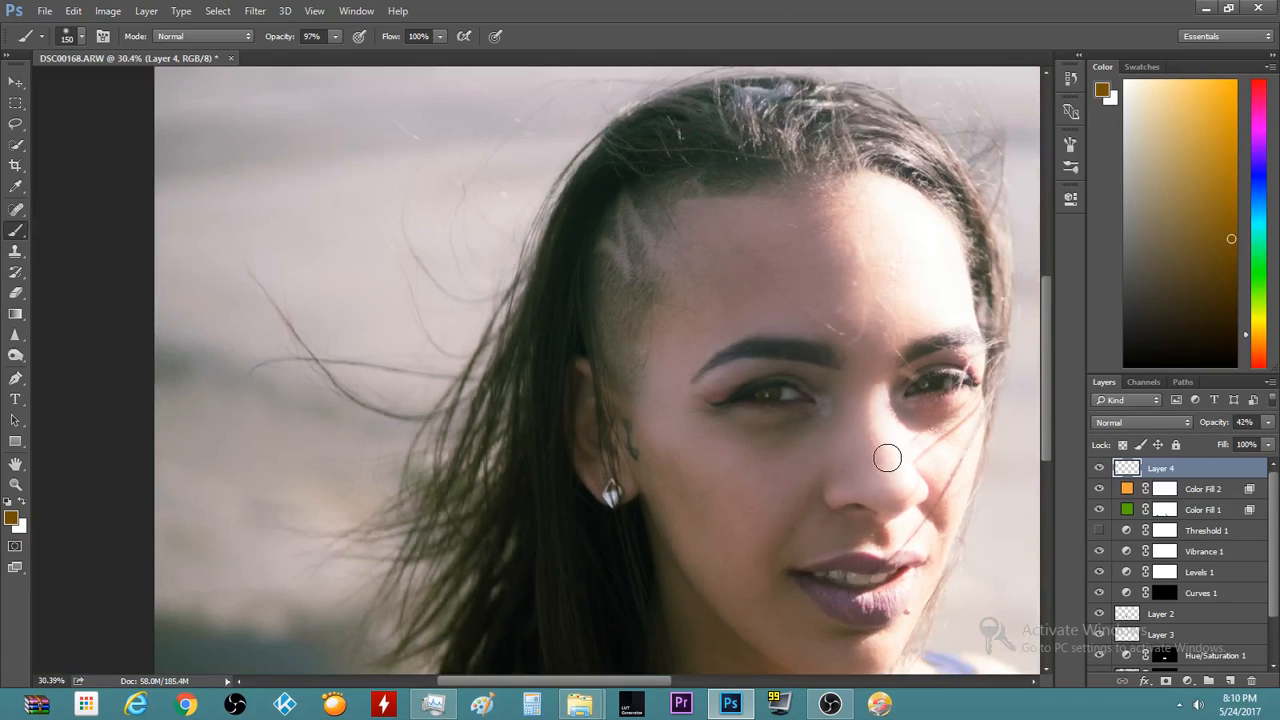
pyautogui.scroll(4, 460, 484)
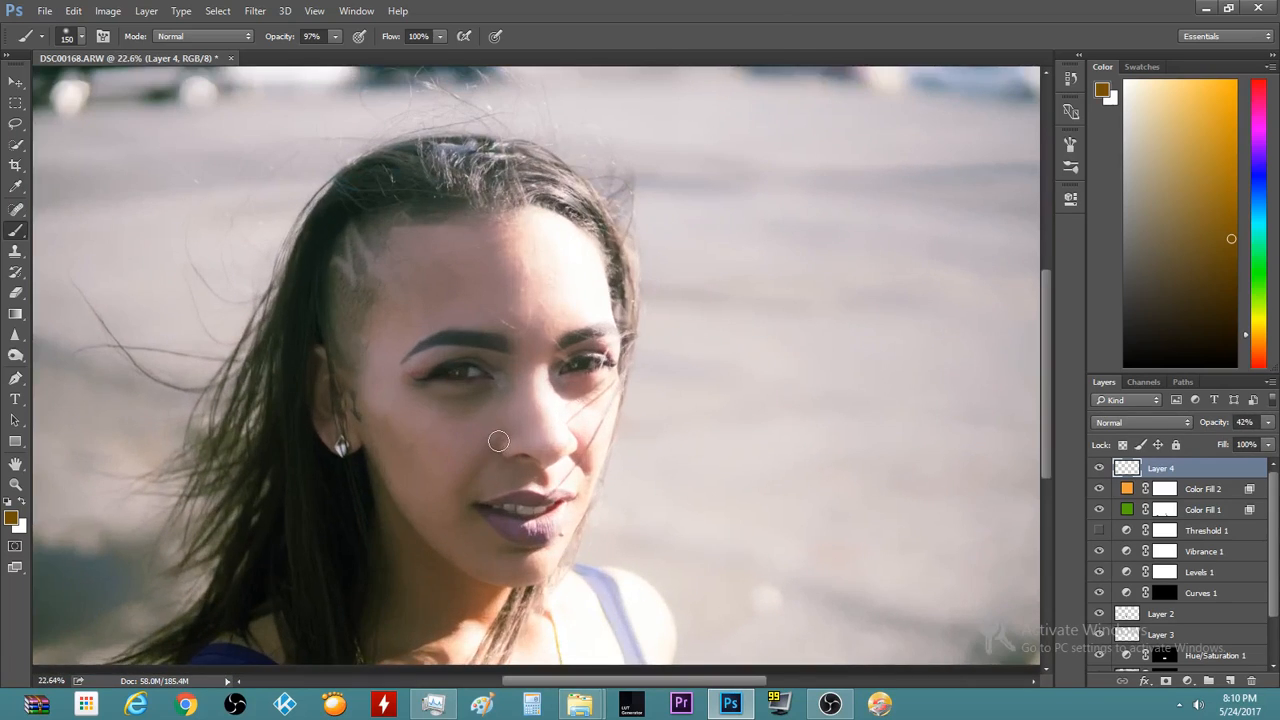
pyautogui.scroll(2, 533, 443)
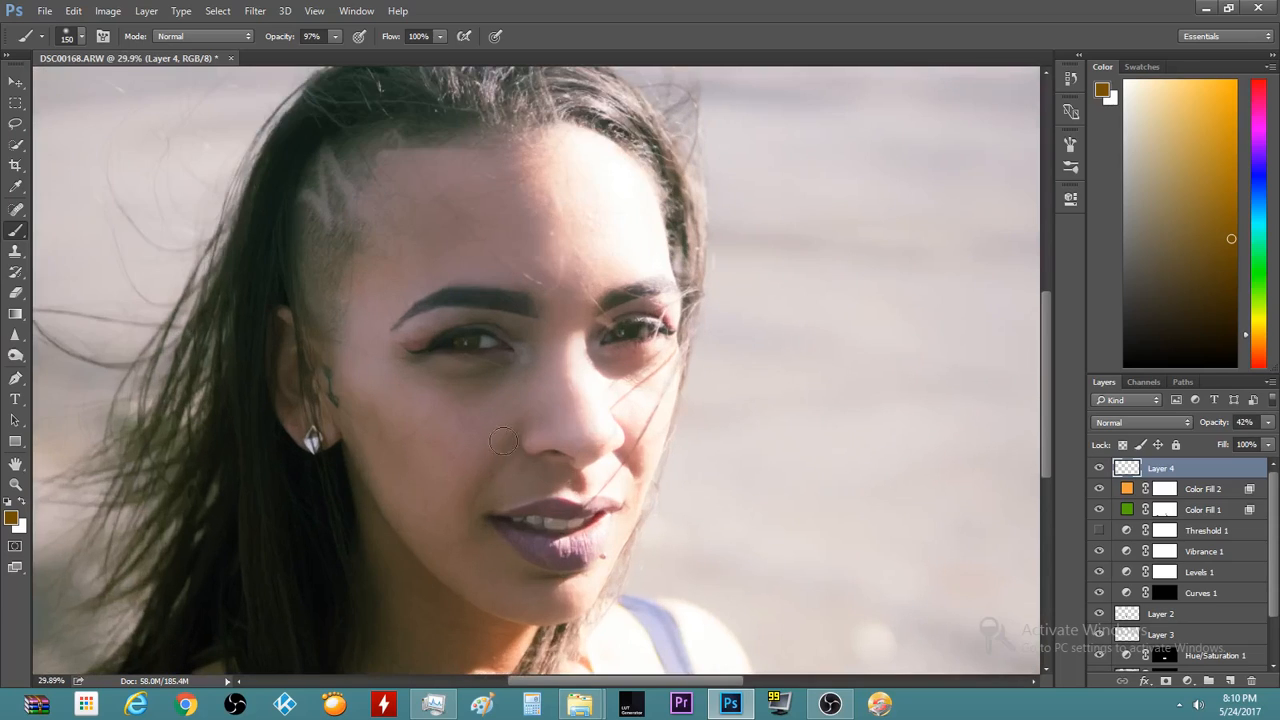
pyautogui.scroll(3, 460, 400)
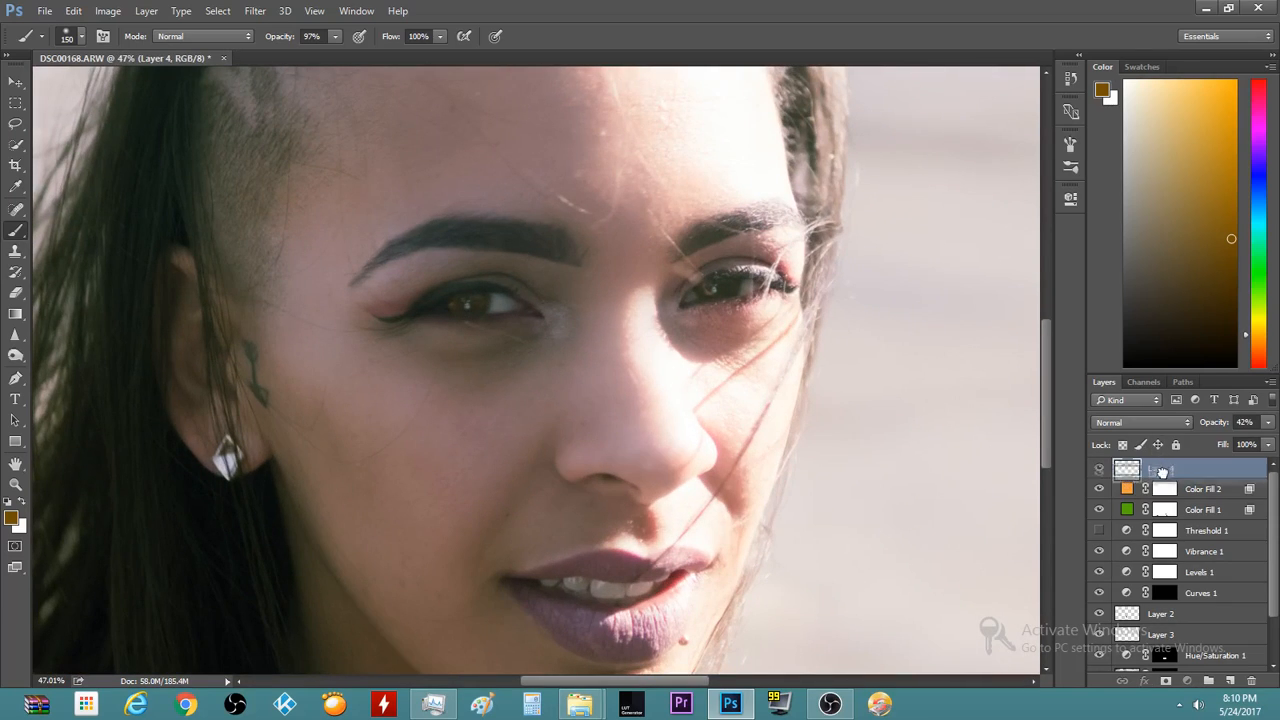
# Drop Layer 4 between Curves 1 and Layer 2, keeping its brown iris tint below the colour fills
pyautogui.moveTo(1188, 612); pyautogui.dragTo(1187, 614)
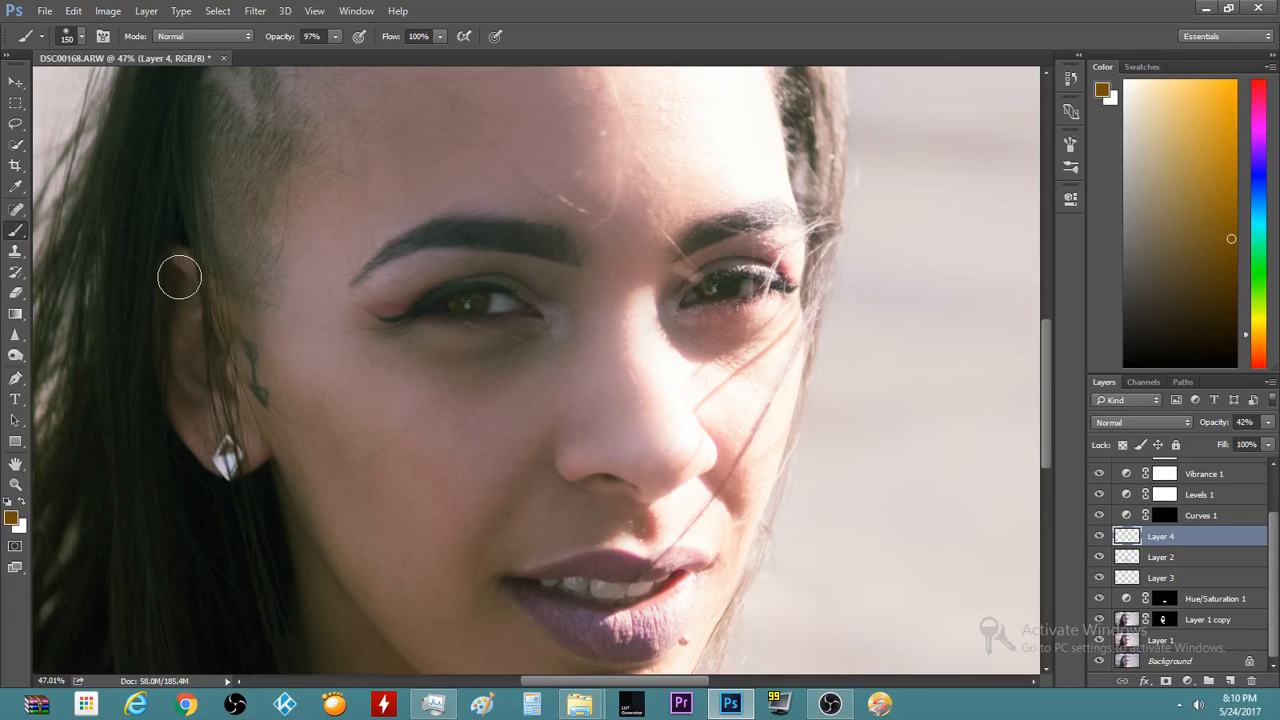
pyautogui.scroll(3, 288, 290)
pyautogui.scroll(3, 414, 282)
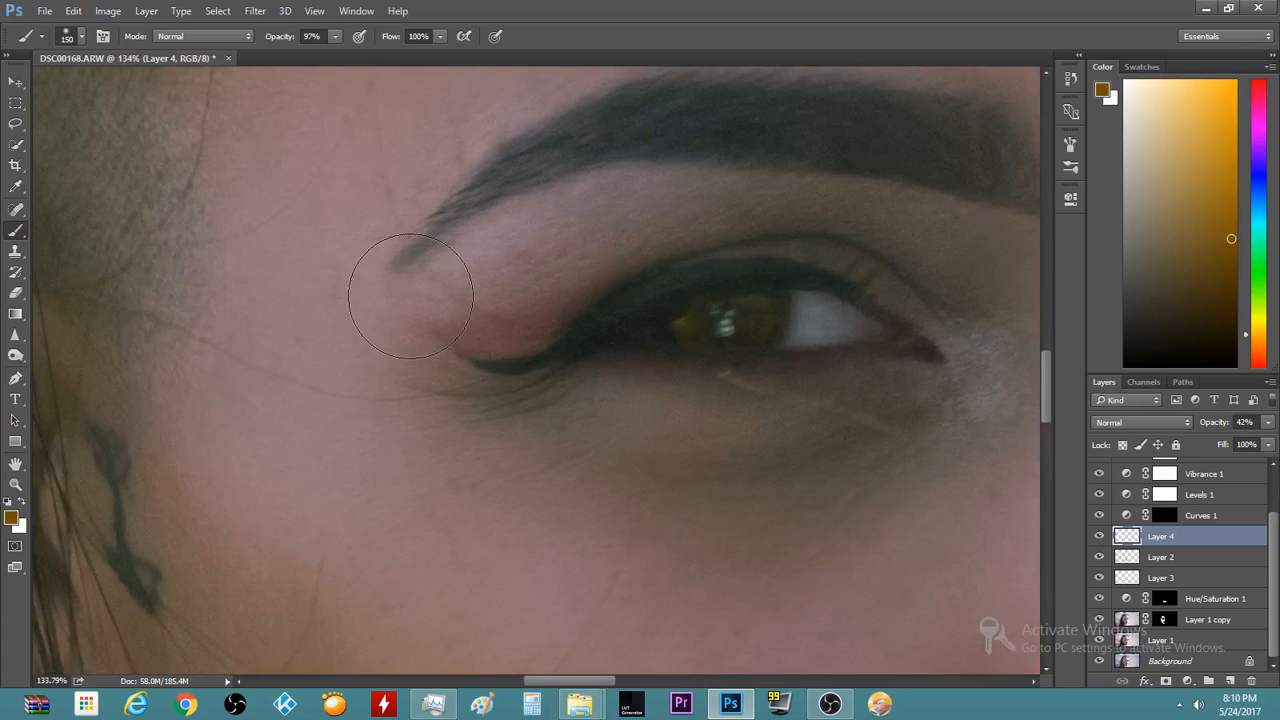
pyautogui.scroll(-2, 410, 295)
pyautogui.scroll(-6, 410, 295)
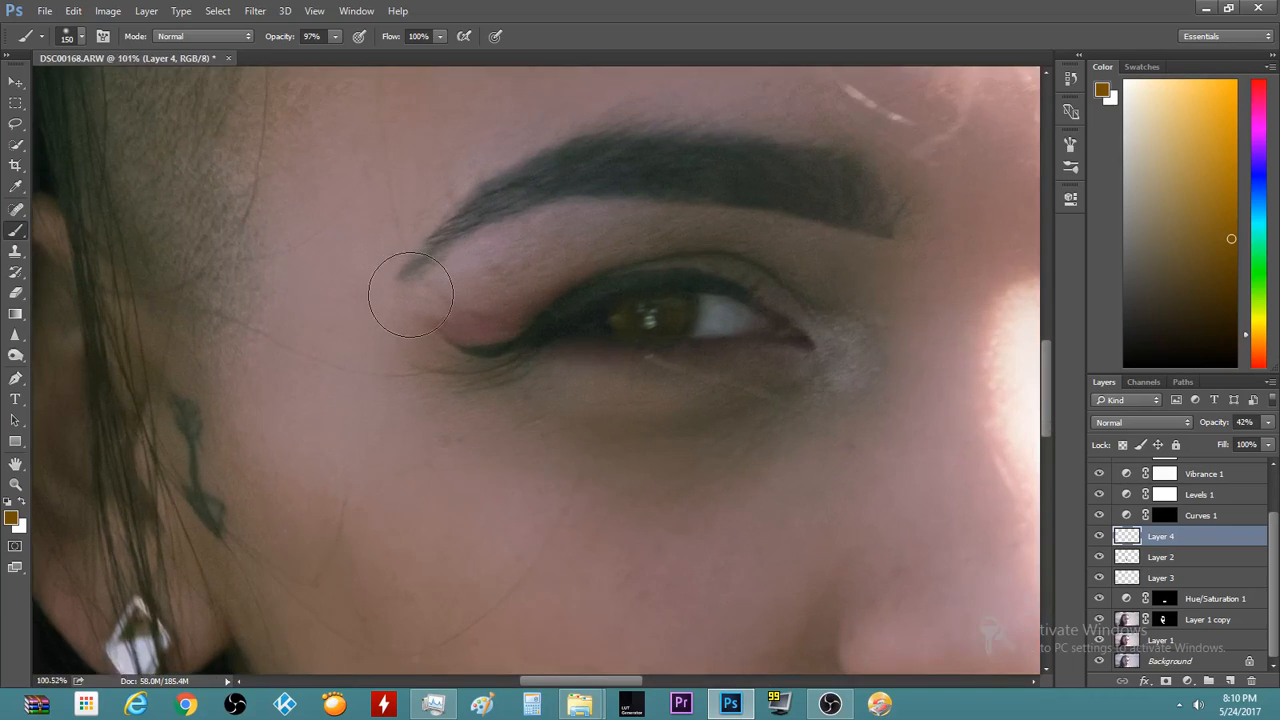
pyautogui.scroll(-4, 410, 295)
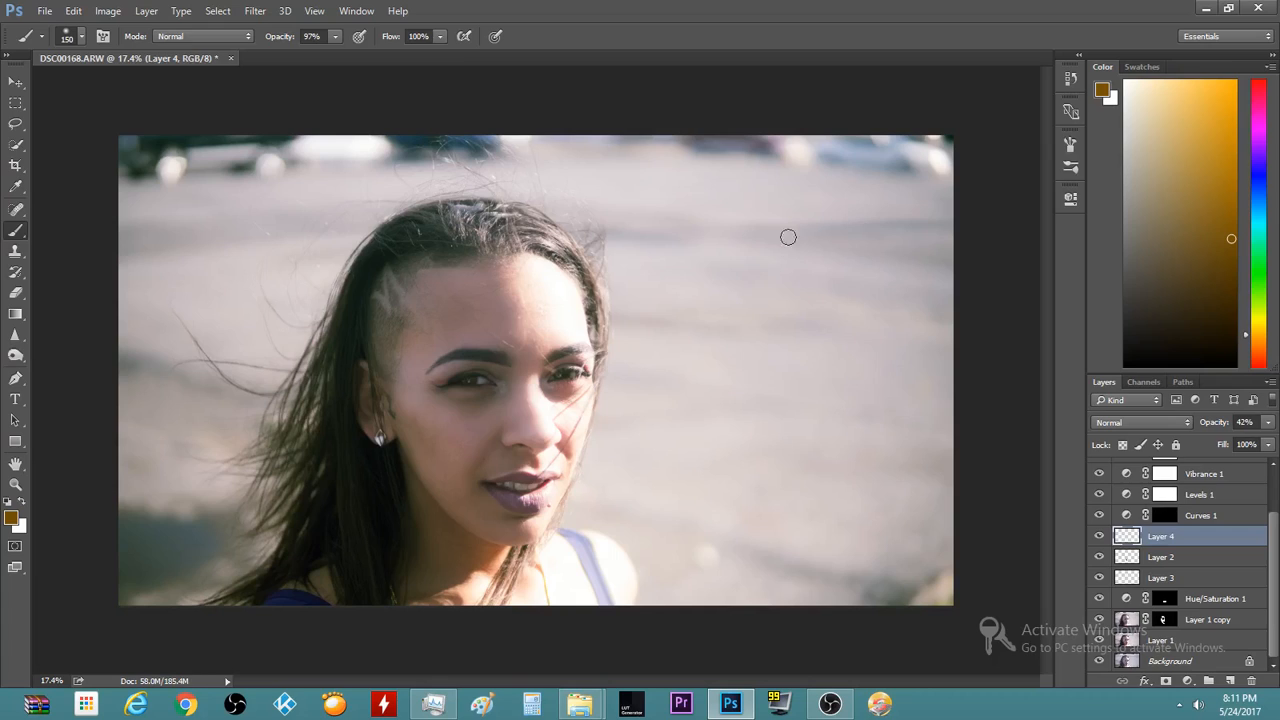
pyautogui.scroll(1, 1147, 535)
pyautogui.scroll(2, 1100, 500)
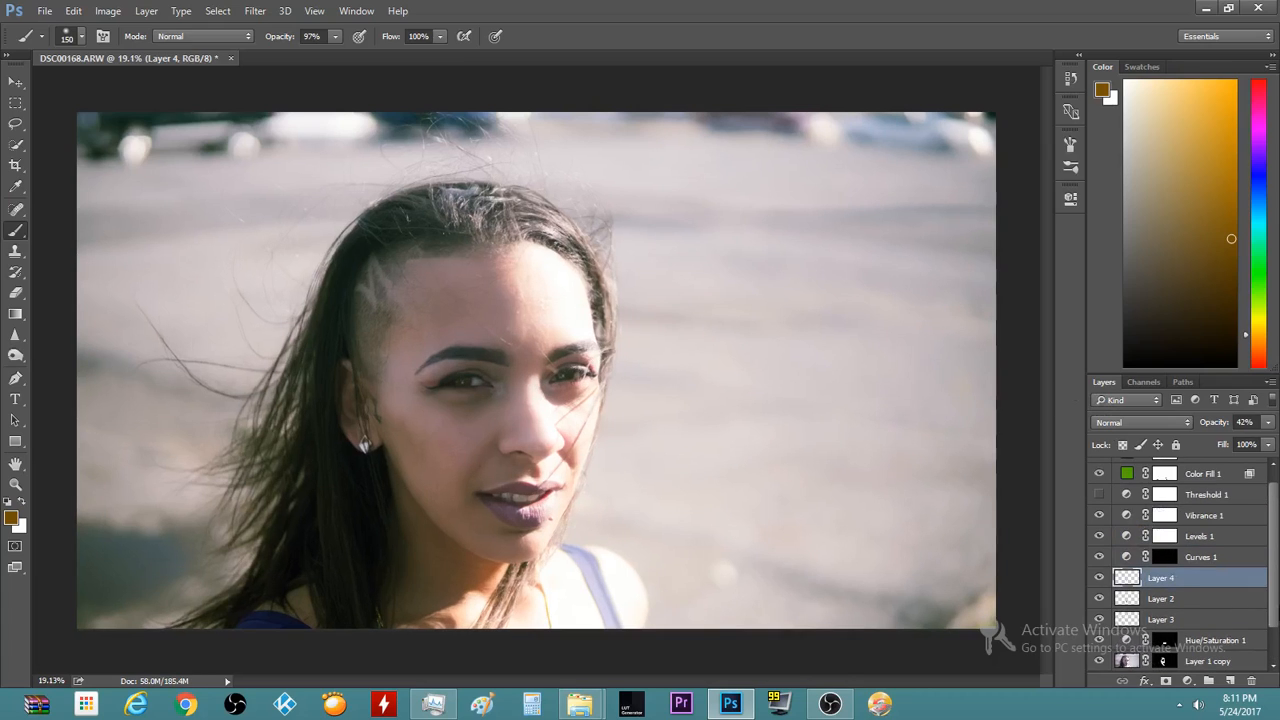
pyautogui.scroll(1, 1137, 538)
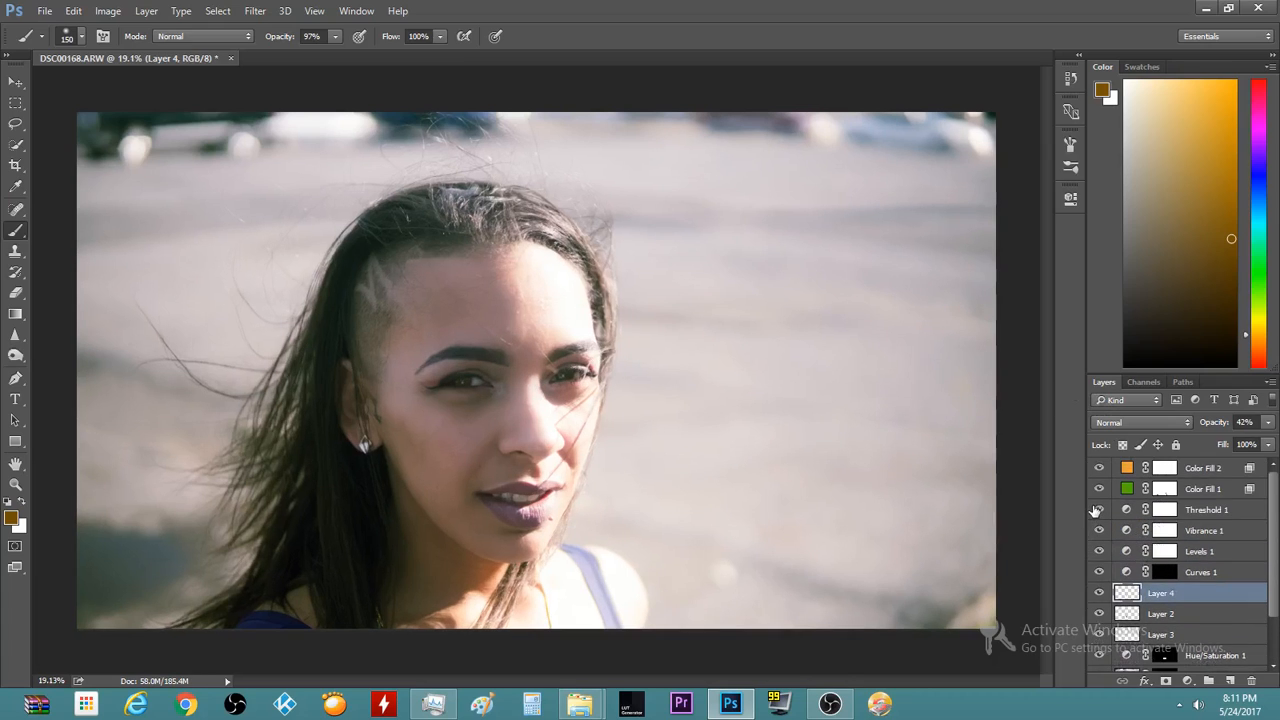
pyautogui.click(1099, 510)
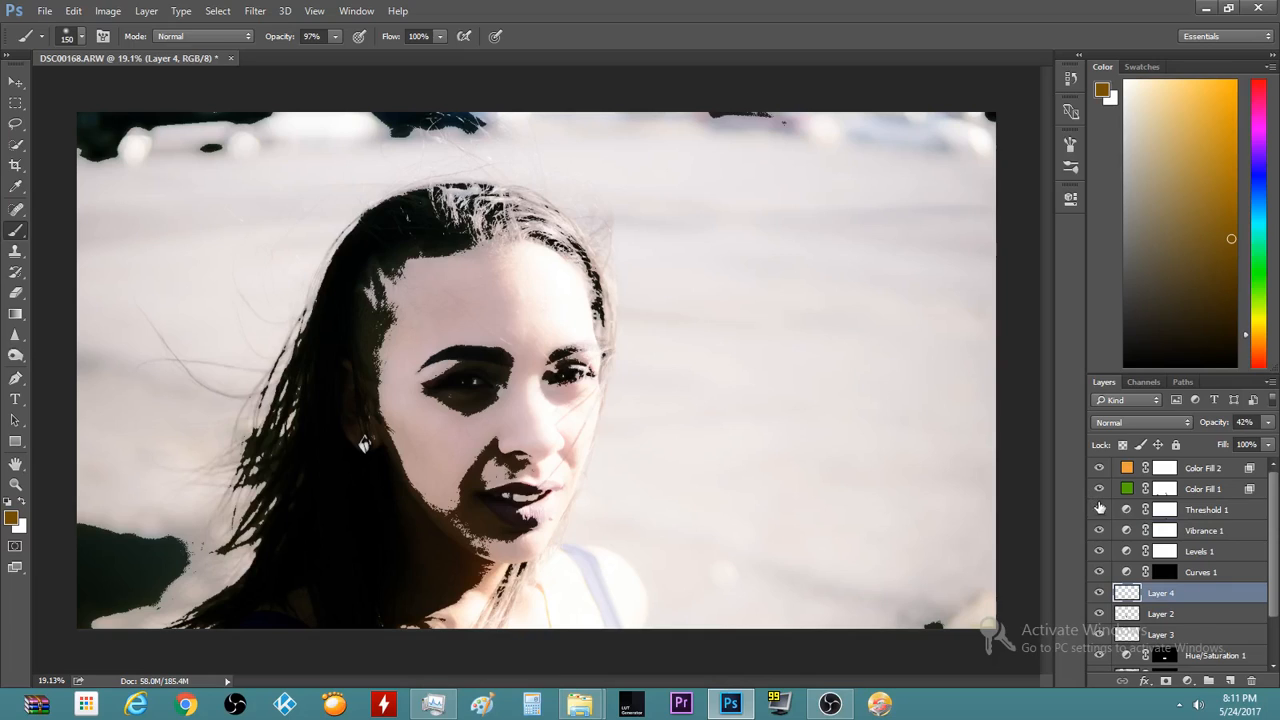
pyautogui.click(1099, 510)
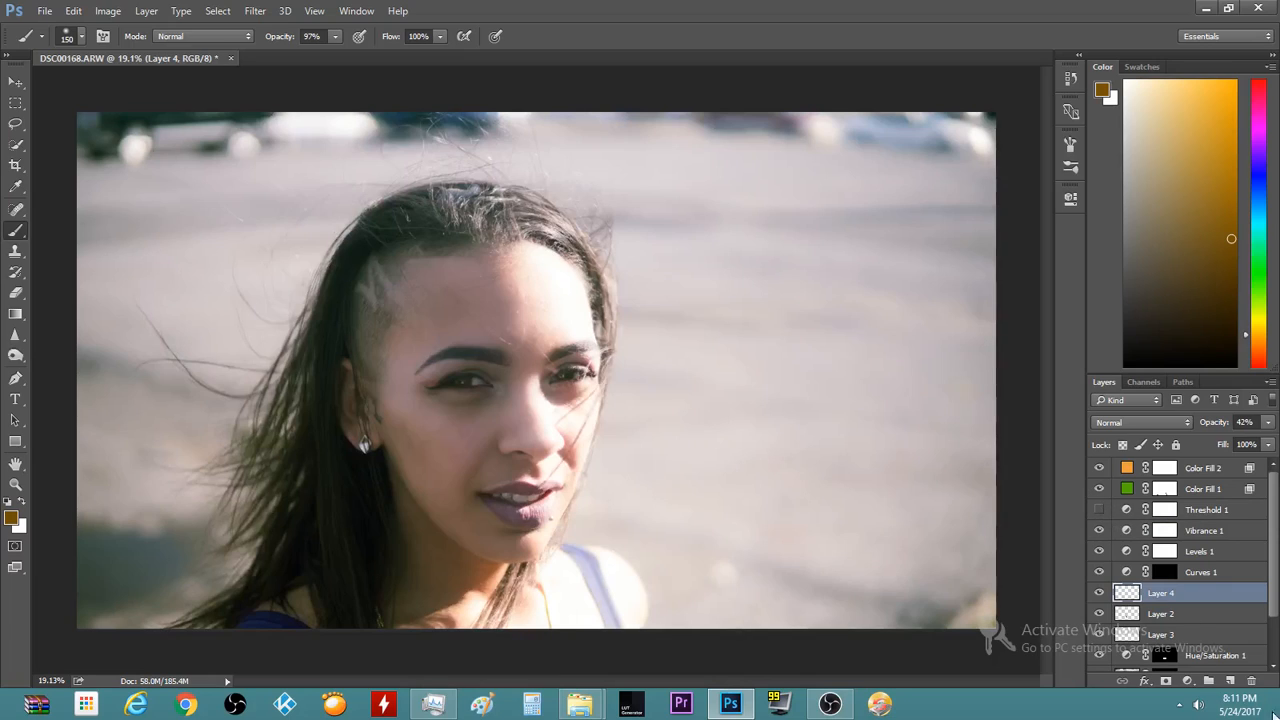
pyautogui.click(1189, 682)
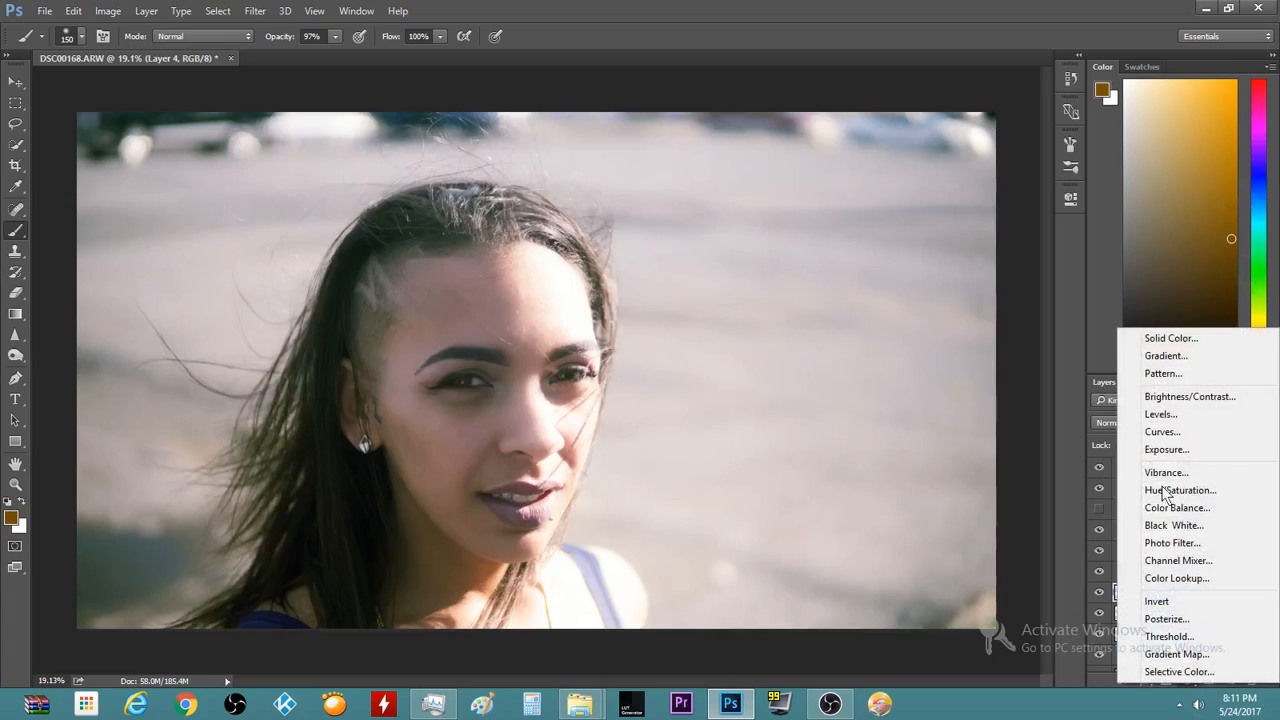
pyautogui.click(995, 6)
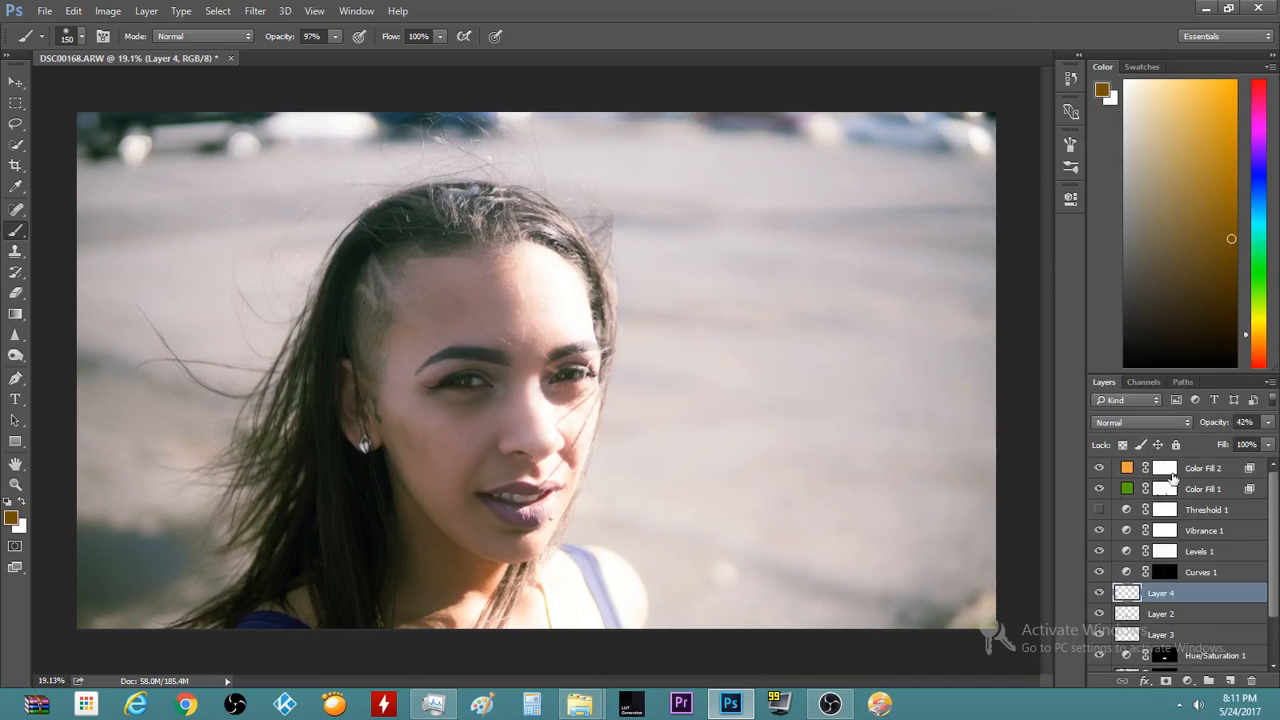
# Add Curves 2 above Color Fill 2, with a raised highlight point and a lowered shadow point
pyautogui.click(1174, 467)
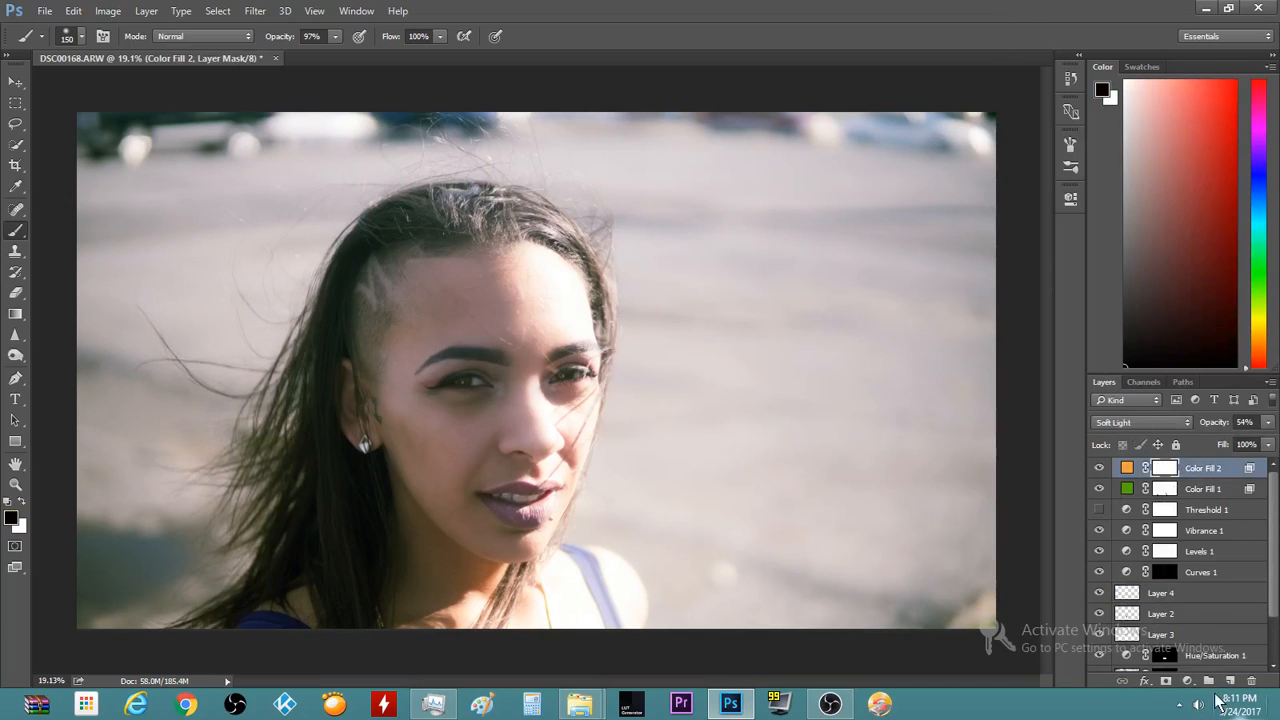
pyautogui.click(1189, 681)
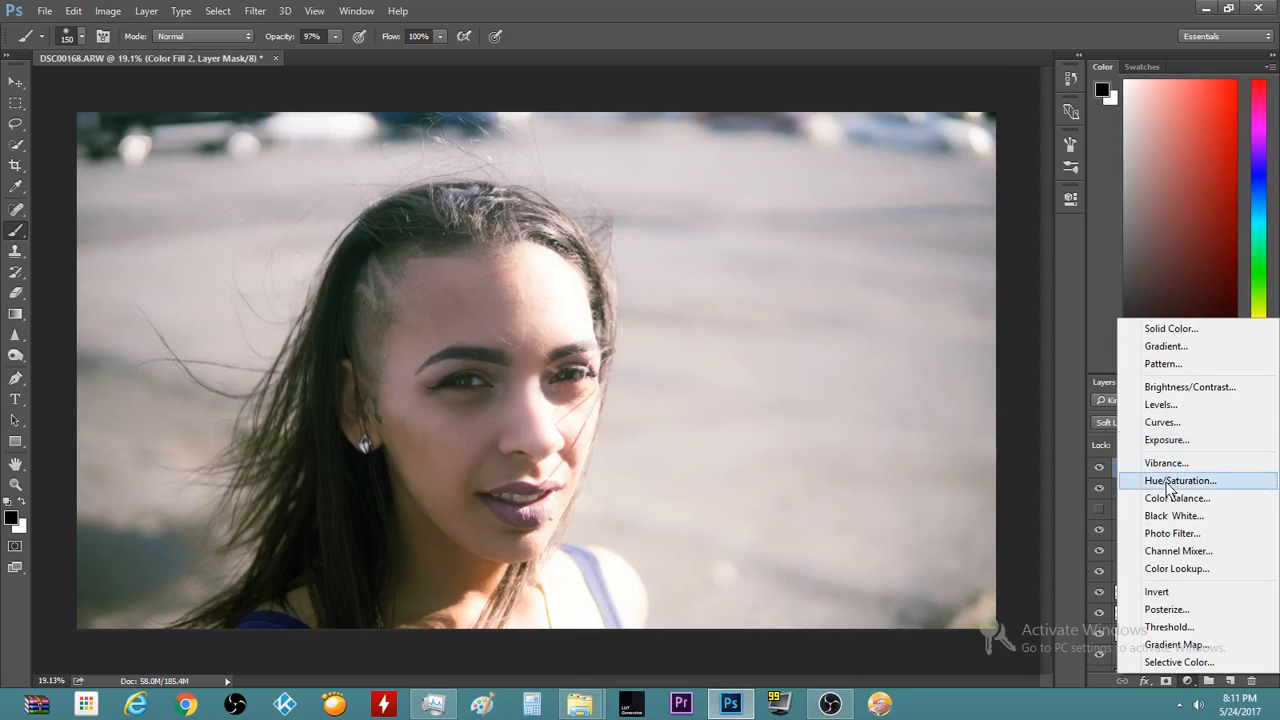
pyautogui.click(1170, 423)
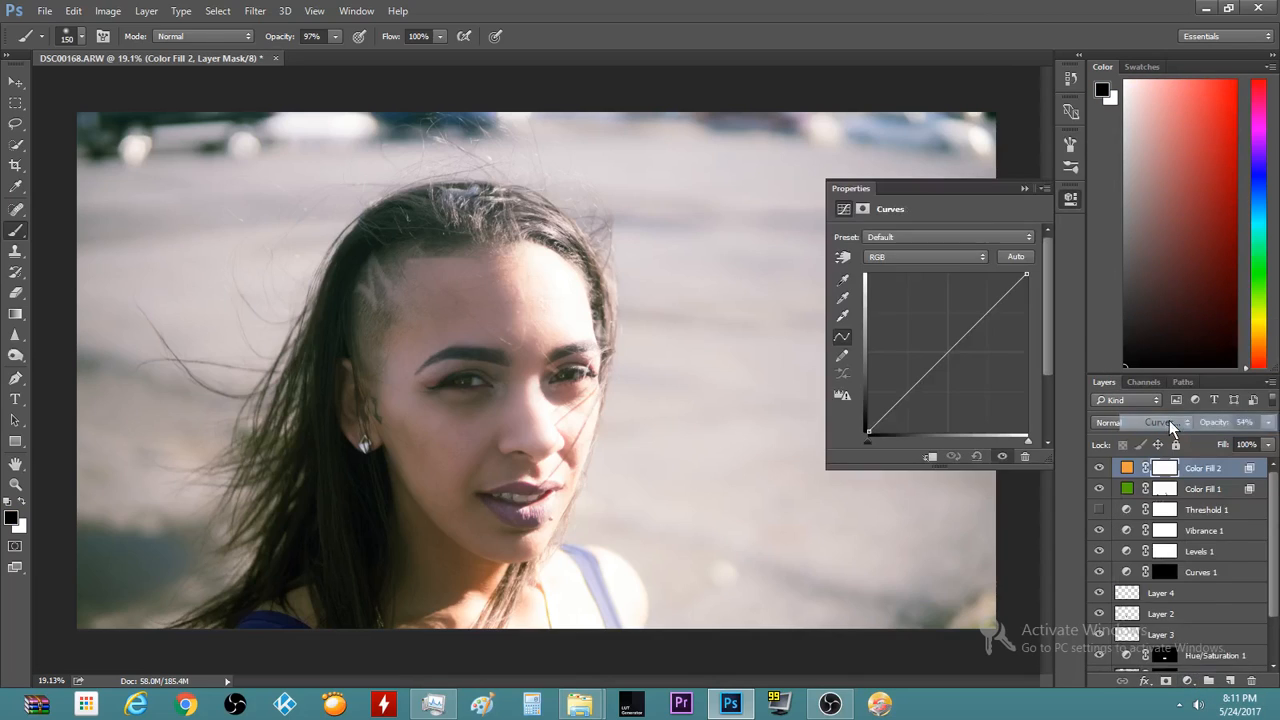
pyautogui.click(1003, 290)
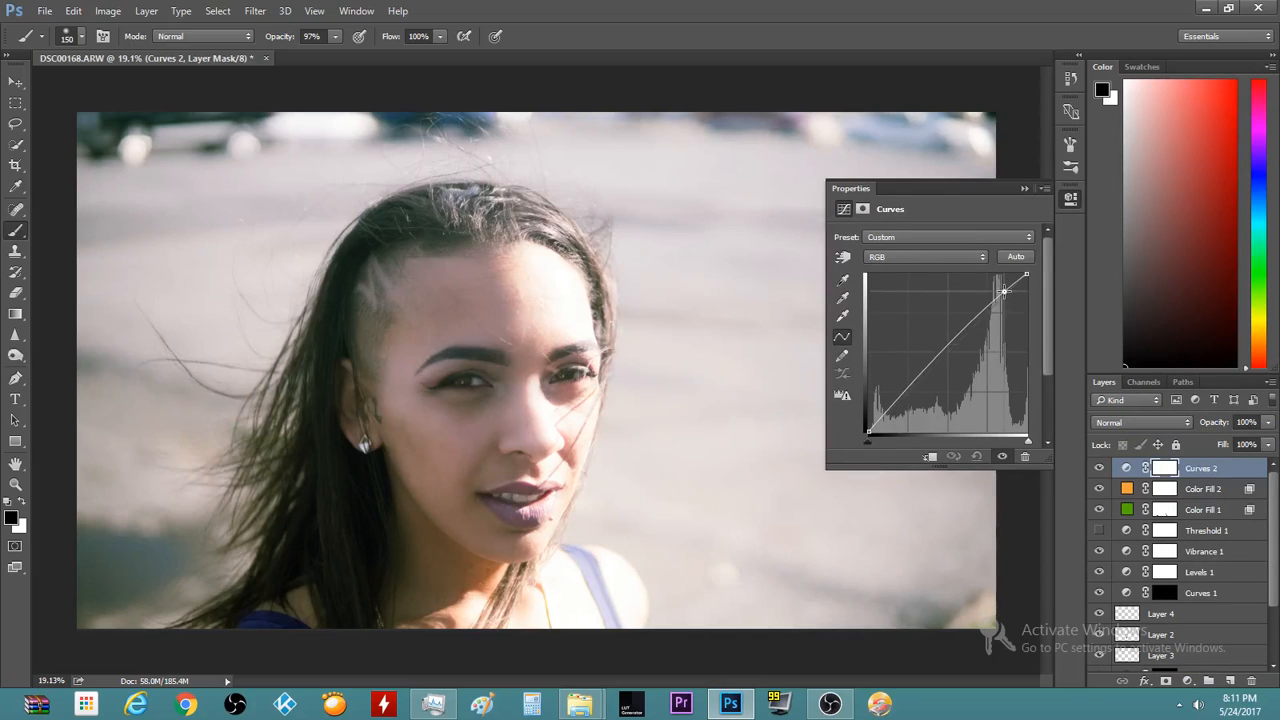
pyautogui.click(890, 410)
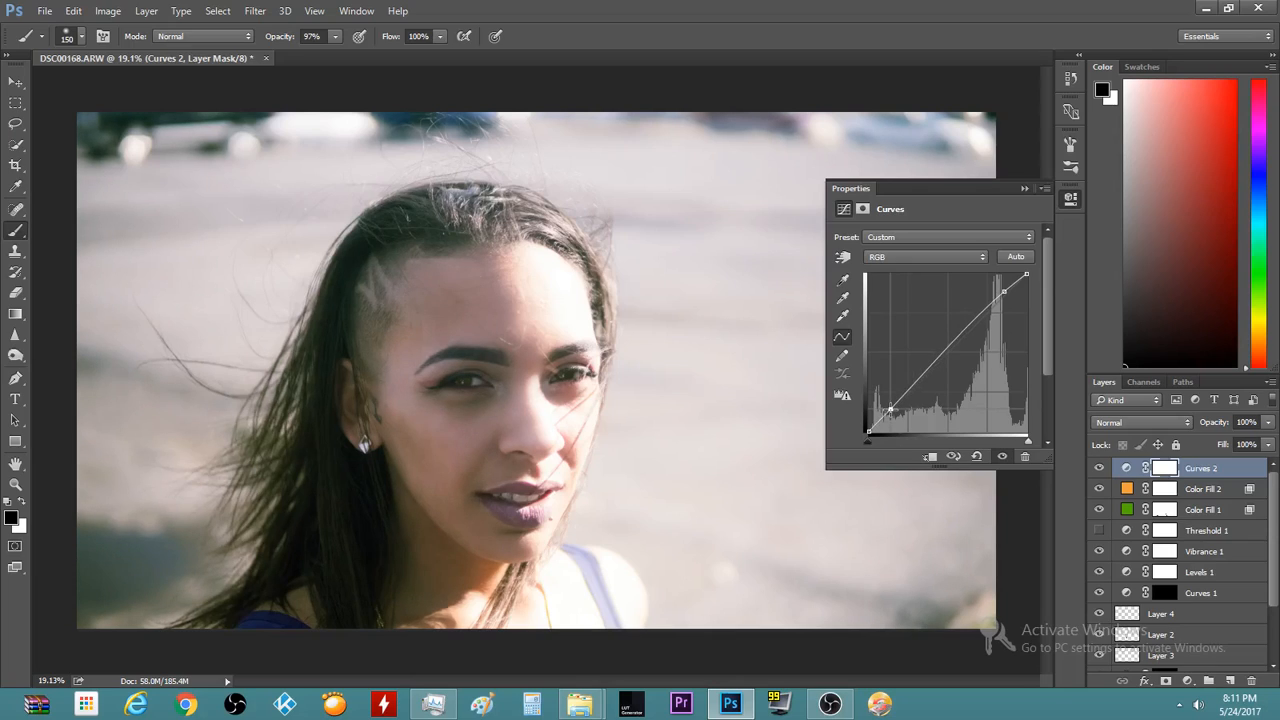
pyautogui.moveTo(890, 410); pyautogui.dragTo(892, 410)
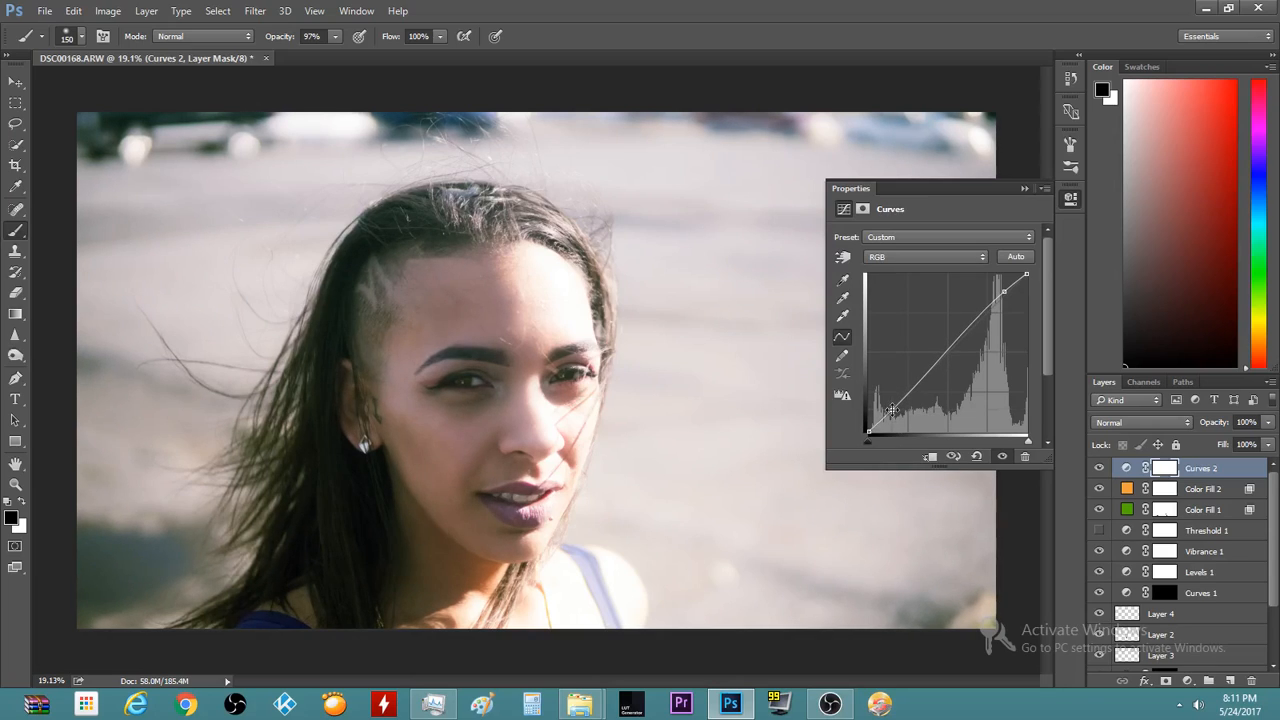
pyautogui.click(1023, 189)
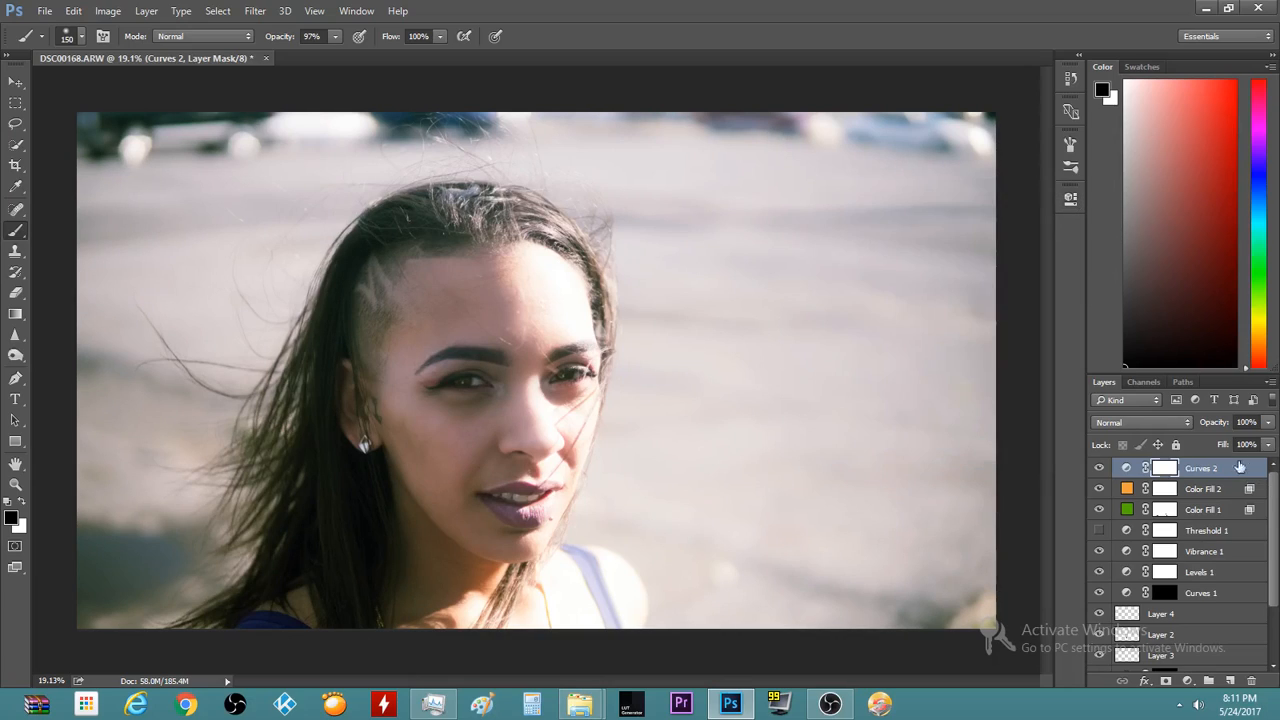
# Set Curves 2 opacity to 53% and toggle its visibility to compare the effect
pyautogui.moveTo(1224, 441); pyautogui.dragTo(1185, 455)
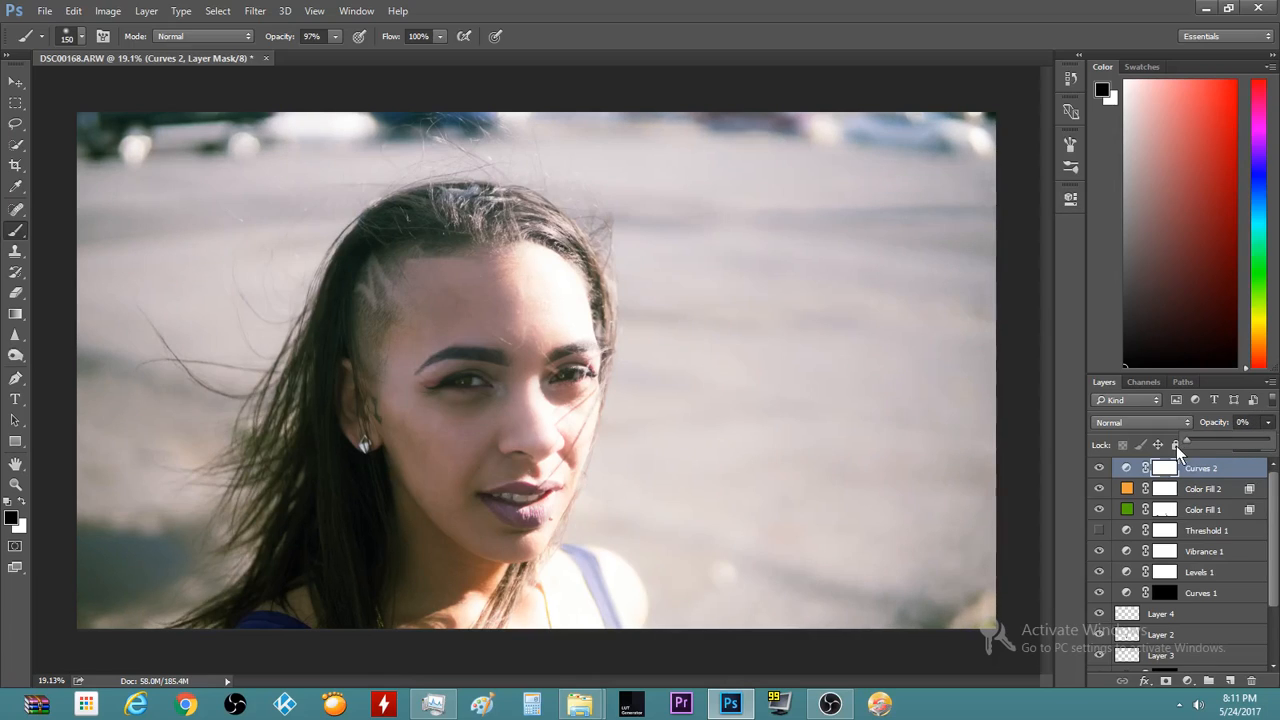
pyautogui.moveTo(1198, 440); pyautogui.dragTo(1201, 440)
pyautogui.click(1102, 469)
pyautogui.click(1103, 470)
pyautogui.click(1103, 470)
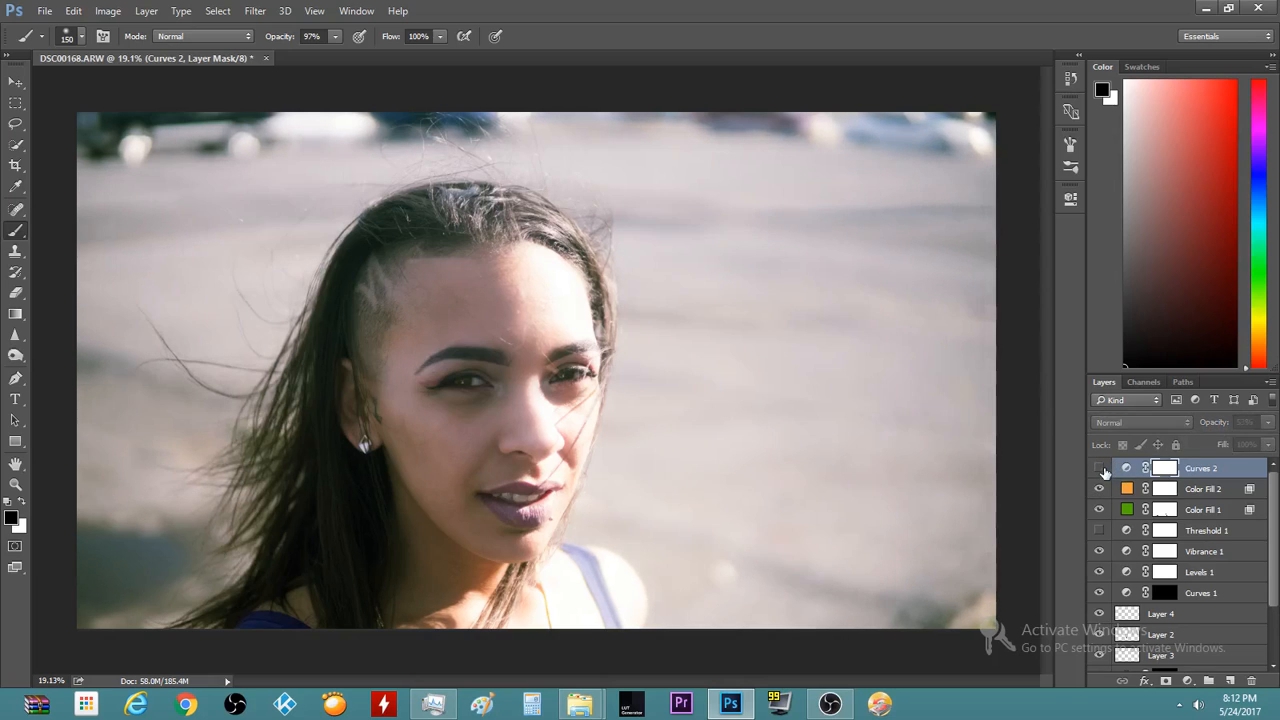
pyautogui.click(1101, 469)
pyautogui.click(1101, 469)
pyautogui.click(1103, 470)
pyautogui.click(1103, 470)
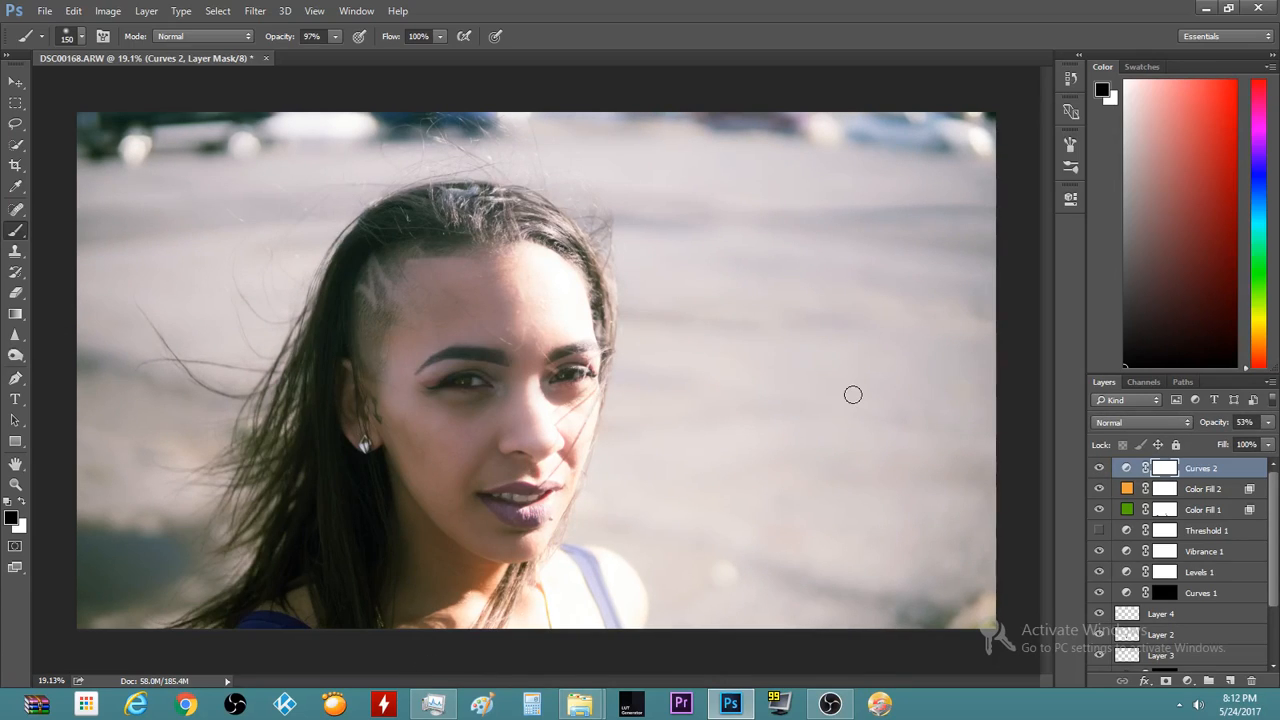
# Hide and reshow Color Fill 2 to check its effect on the portrait
pyautogui.click(1100, 490)
pyautogui.click(1100, 490)
pyautogui.scroll(-2, 717, 466)
pyautogui.scroll(4, 717, 466)
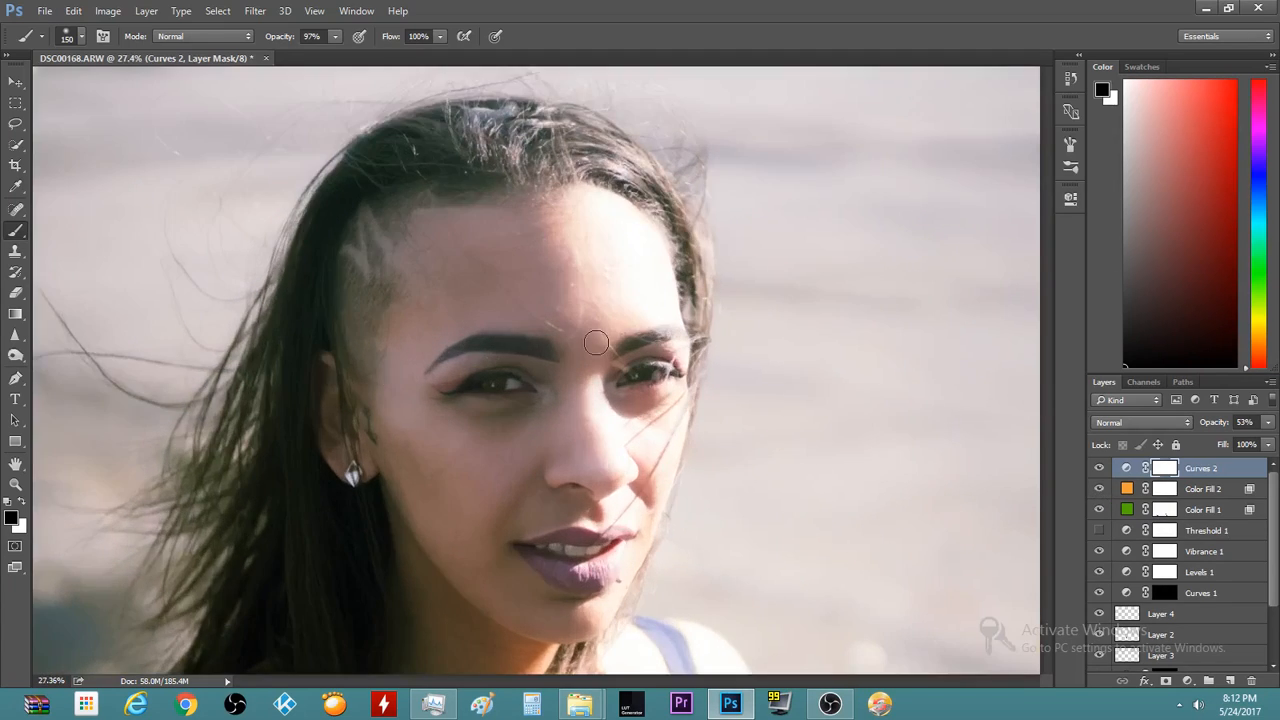
pyautogui.scroll(2, 596, 343)
pyautogui.scroll(-4, 684, 346)
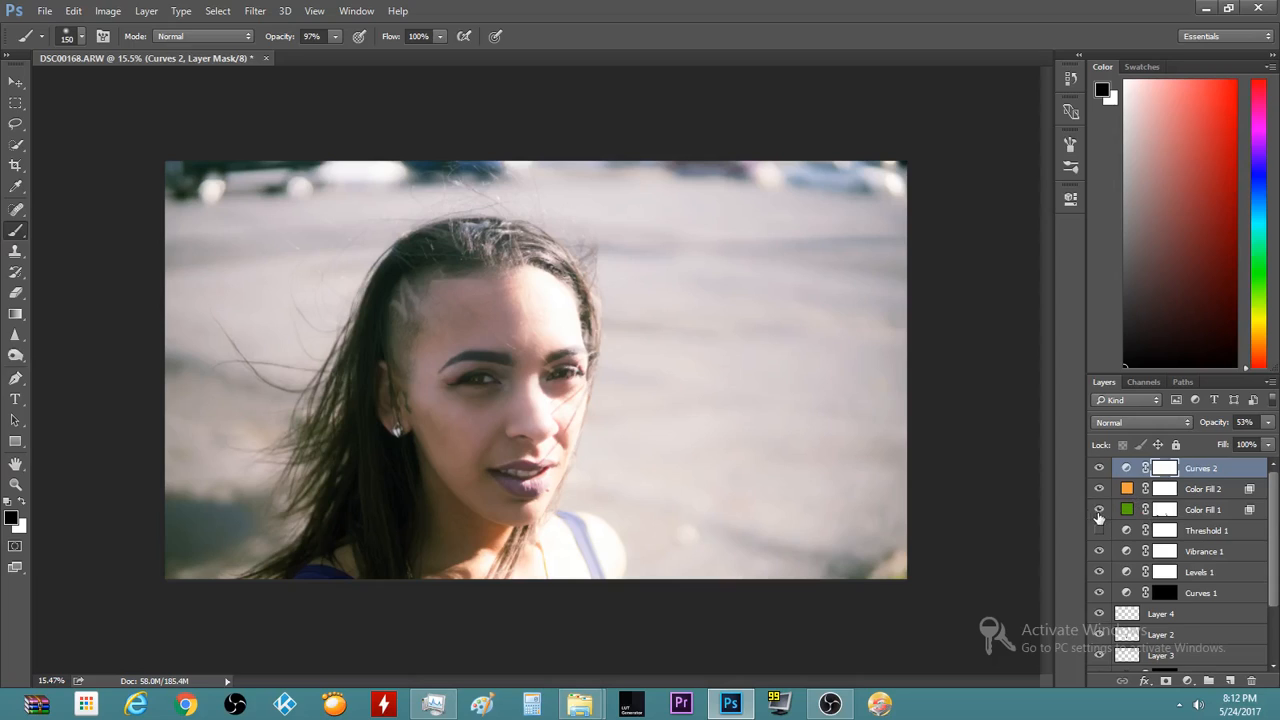
# Add Curves 3 with its curve point pulled slightly down to darken the midtones
pyautogui.click(1098, 470)
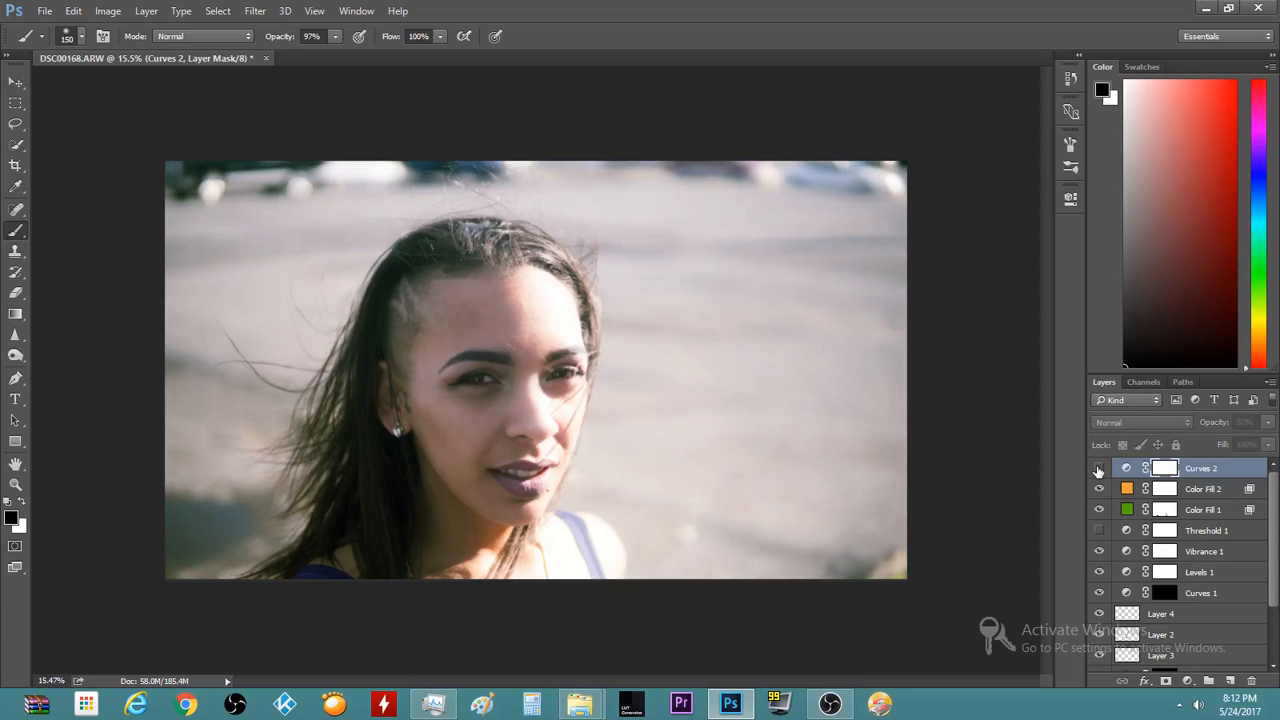
pyautogui.click(1098, 470)
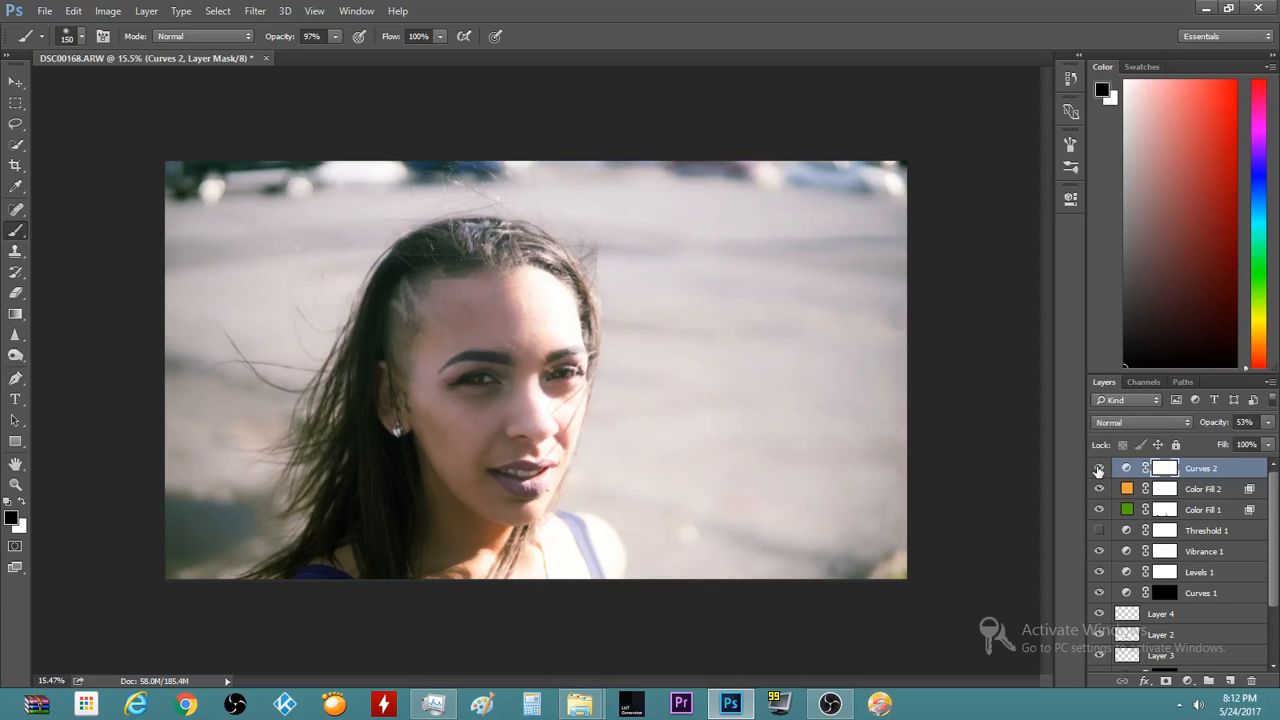
pyautogui.click(1187, 681)
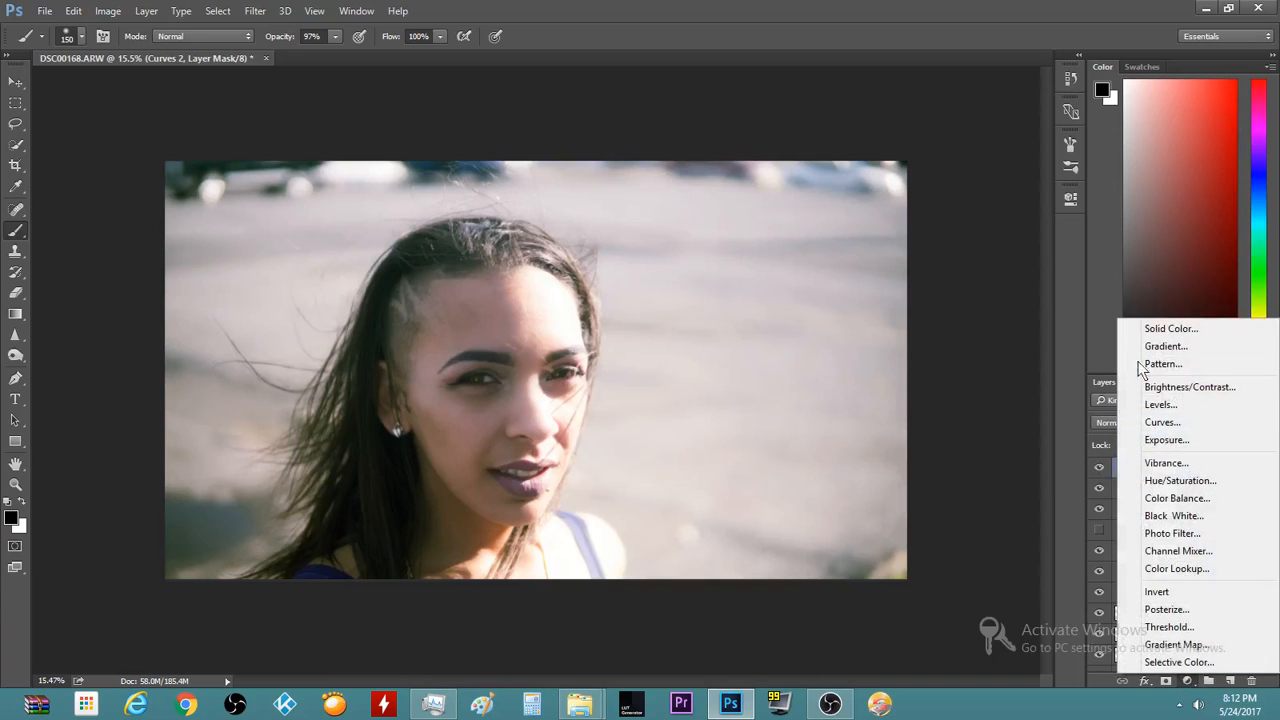
pyautogui.click(1170, 422)
pyautogui.moveTo(1002, 294); pyautogui.dragTo(1006, 304)
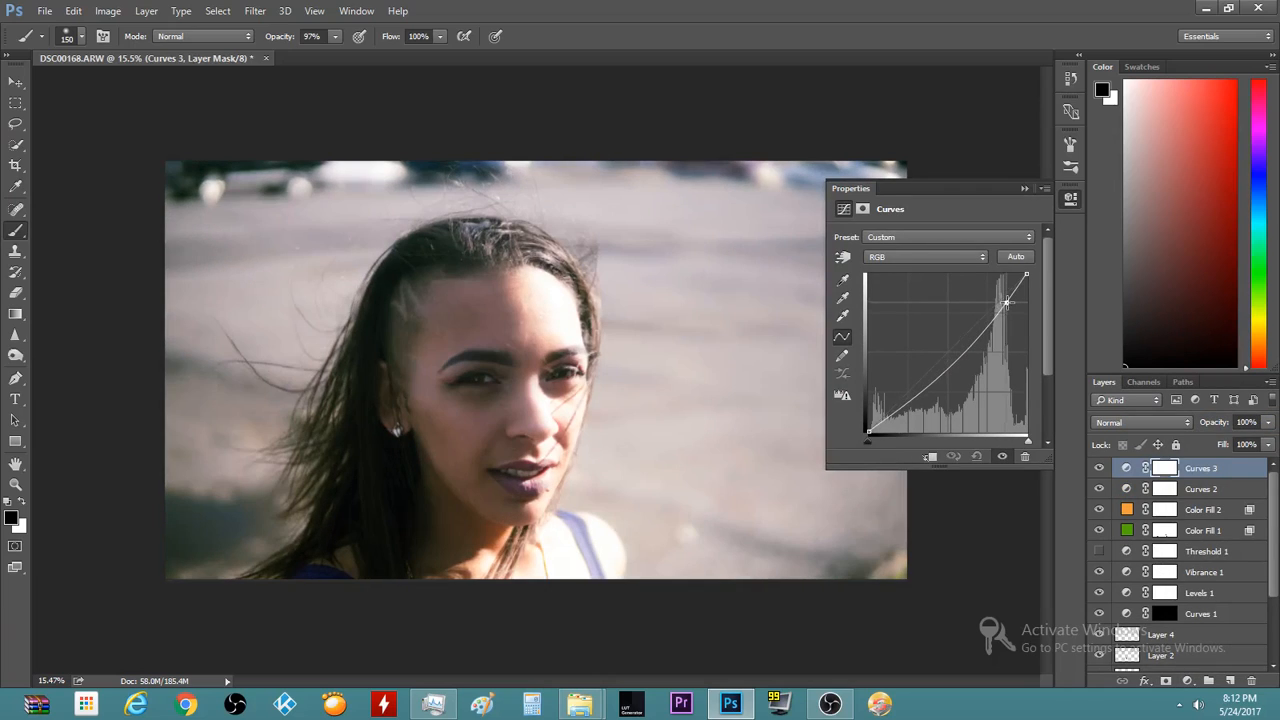
pyautogui.moveTo(1006, 303); pyautogui.dragTo(1006, 300)
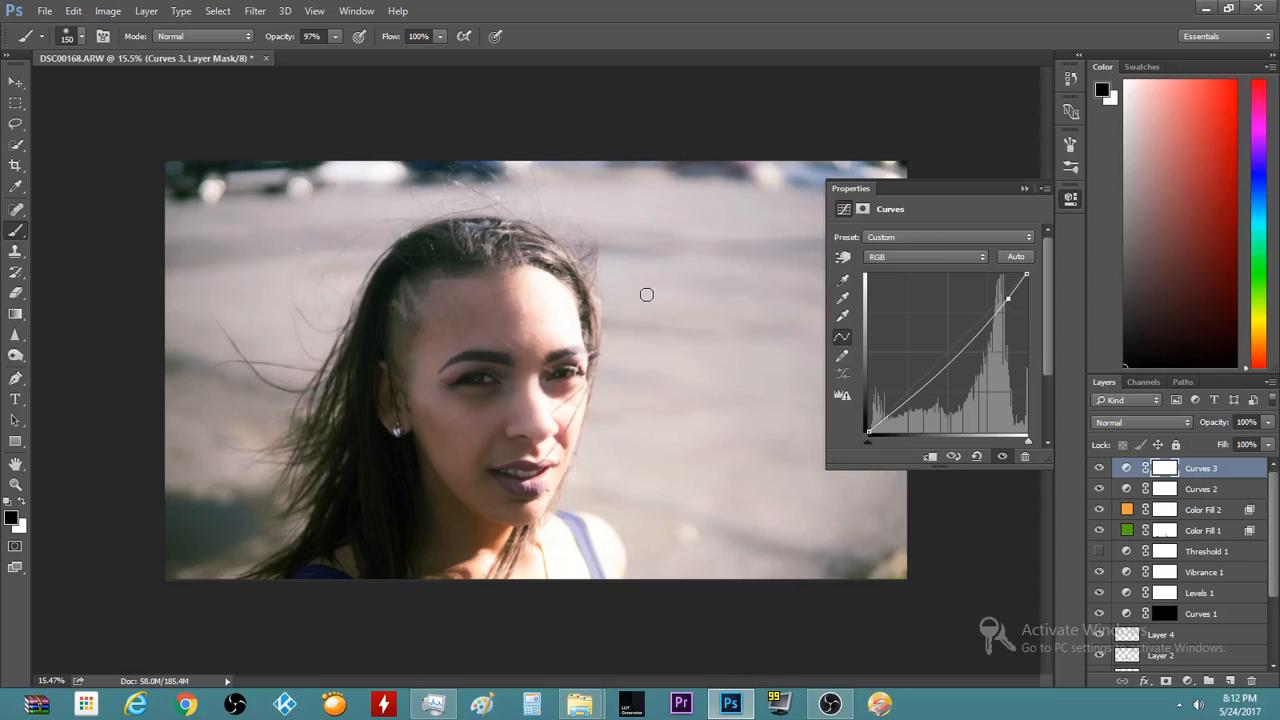
pyautogui.click(1020, 188)
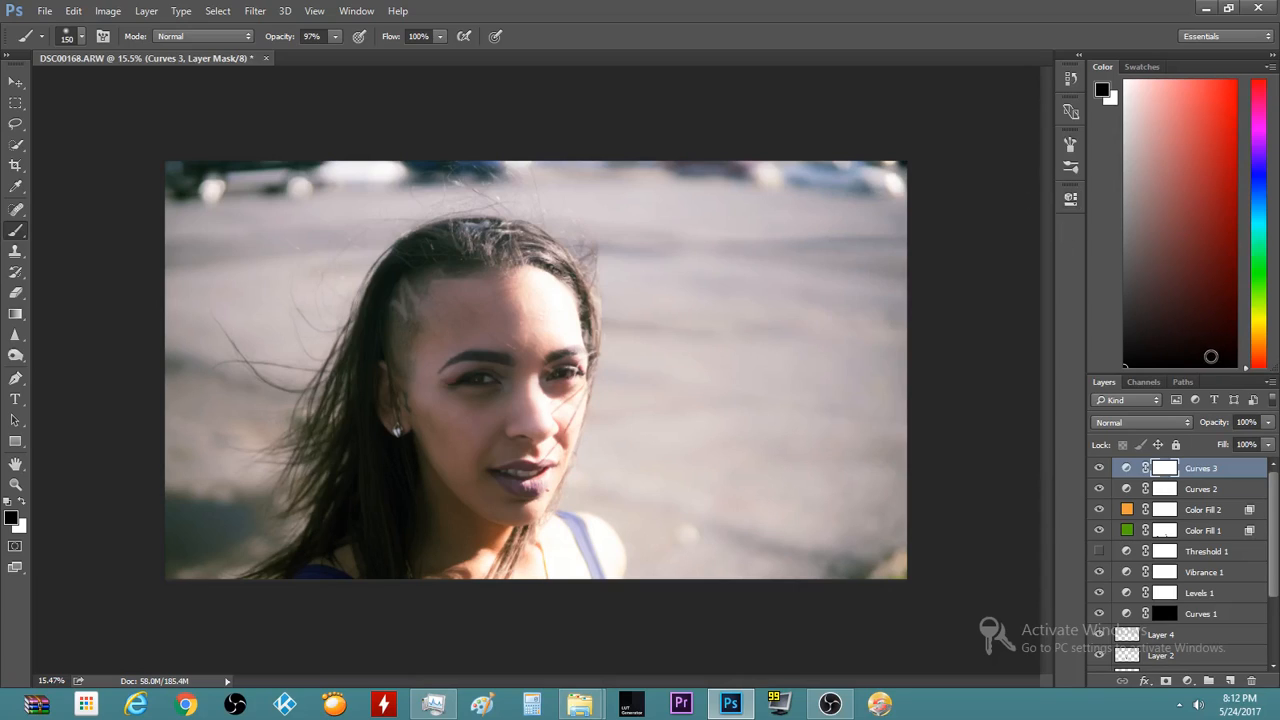
# Invert the Curves 3 mask and paint white with a 700 brush along the top edge
pyautogui.hotkey('ctrl', 'i')
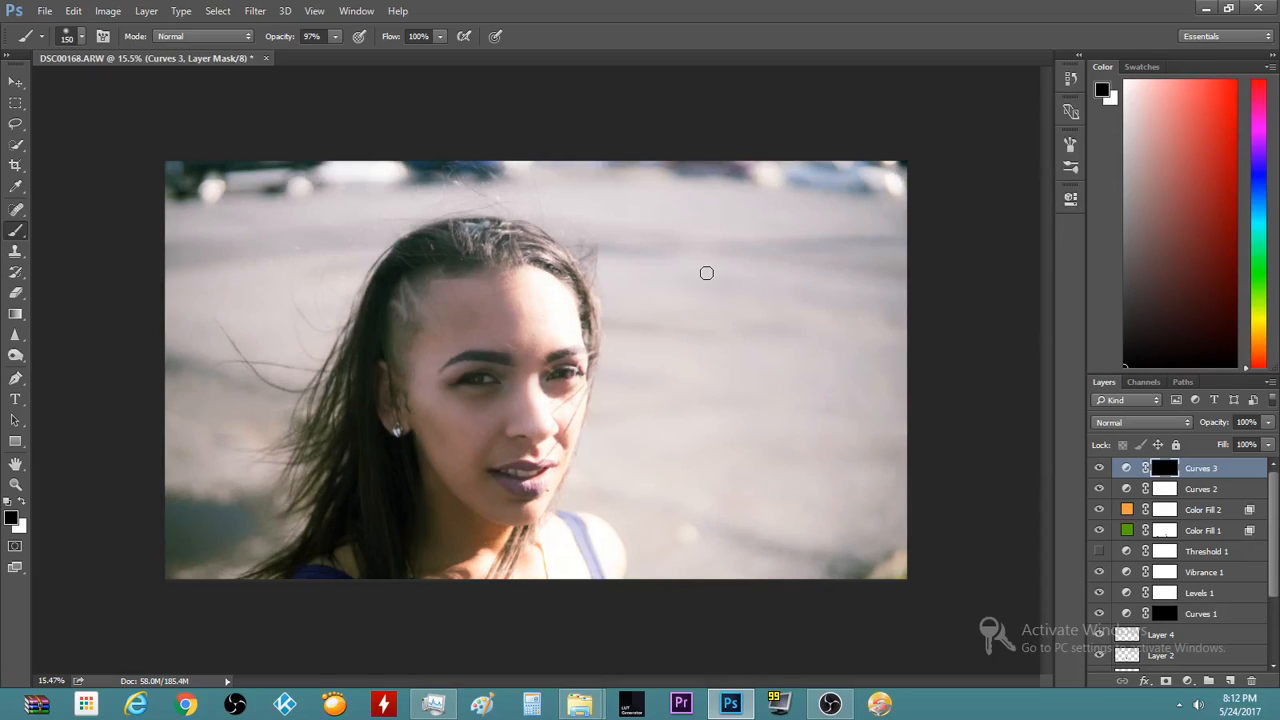
pyautogui.press('x')
pyautogui.press(']')
pyautogui.press(']')
pyautogui.press(']')
pyautogui.press(']')
pyautogui.press(']')
pyautogui.press(']')
pyautogui.press(']')
pyautogui.press(']')
pyautogui.moveTo(801, 177)
pyautogui.mouseDown()
pyautogui.moveTo(911, 182)
pyautogui.moveTo(197, 195)
pyautogui.moveTo(181, 180)
pyautogui.moveTo(357, 155)
pyautogui.moveTo(563, 161)
pyautogui.mouseUp()
pyautogui.moveTo(221, 515)
pyautogui.mouseDown()
pyautogui.moveTo(88, 612)
pyautogui.moveTo(222, 512)
pyautogui.moveTo(186, 537)
pyautogui.mouseUp()
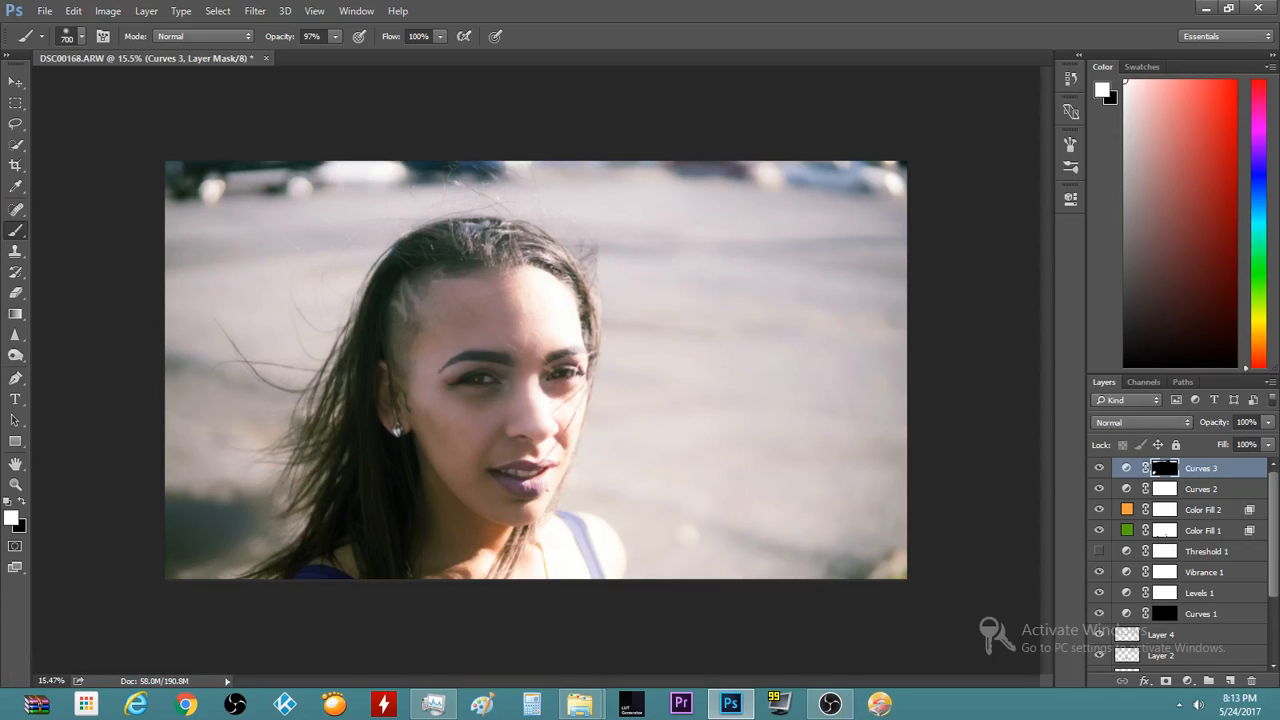
pyautogui.scroll(-2, 140, 423)
pyautogui.scroll(2, 183, 418)
# Resize the brush between 1100 and 400, swap black and white colours, then select the Crop tool
pyautogui.press(']')
pyautogui.press(']')
pyautogui.press(']')
pyautogui.press(']')
pyautogui.press('[')
pyautogui.press('[')
pyautogui.press('[')
pyautogui.press('[')
pyautogui.press('[')
pyautogui.press('[')
pyautogui.press('[')
pyautogui.press('[')
pyautogui.press('[')
pyautogui.press('[')
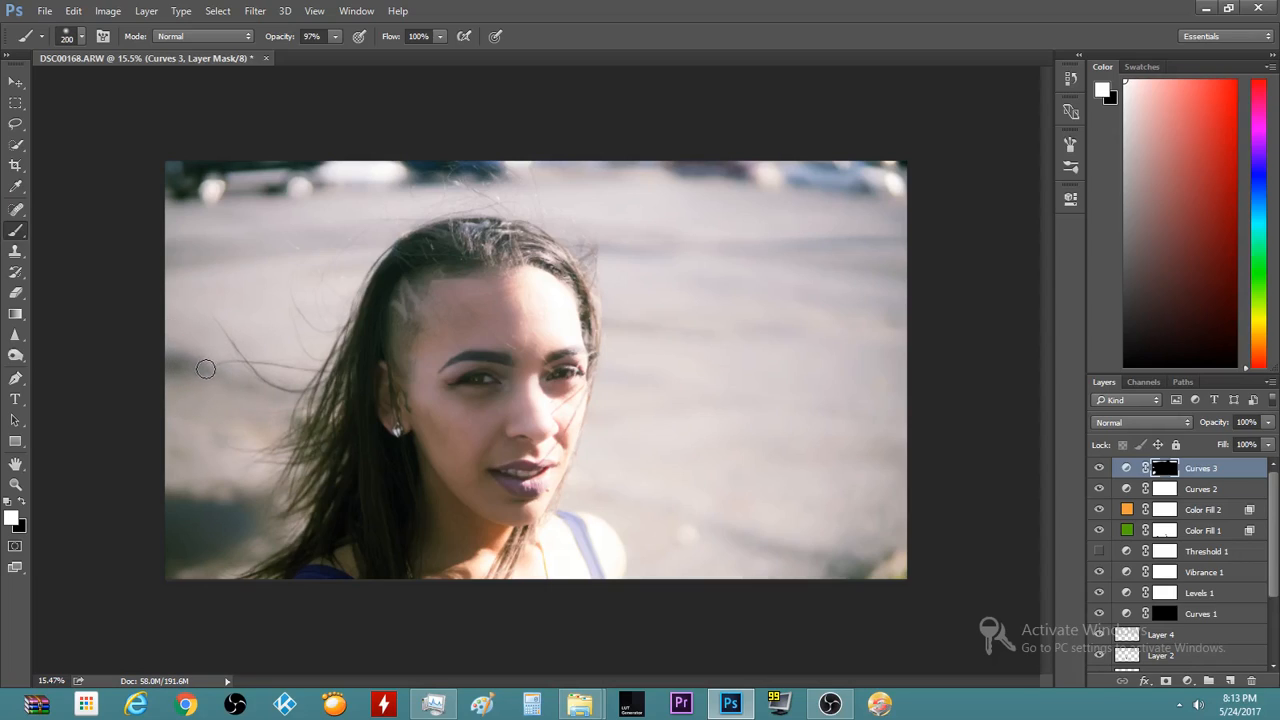
pyautogui.scroll(-1, 94, 500)
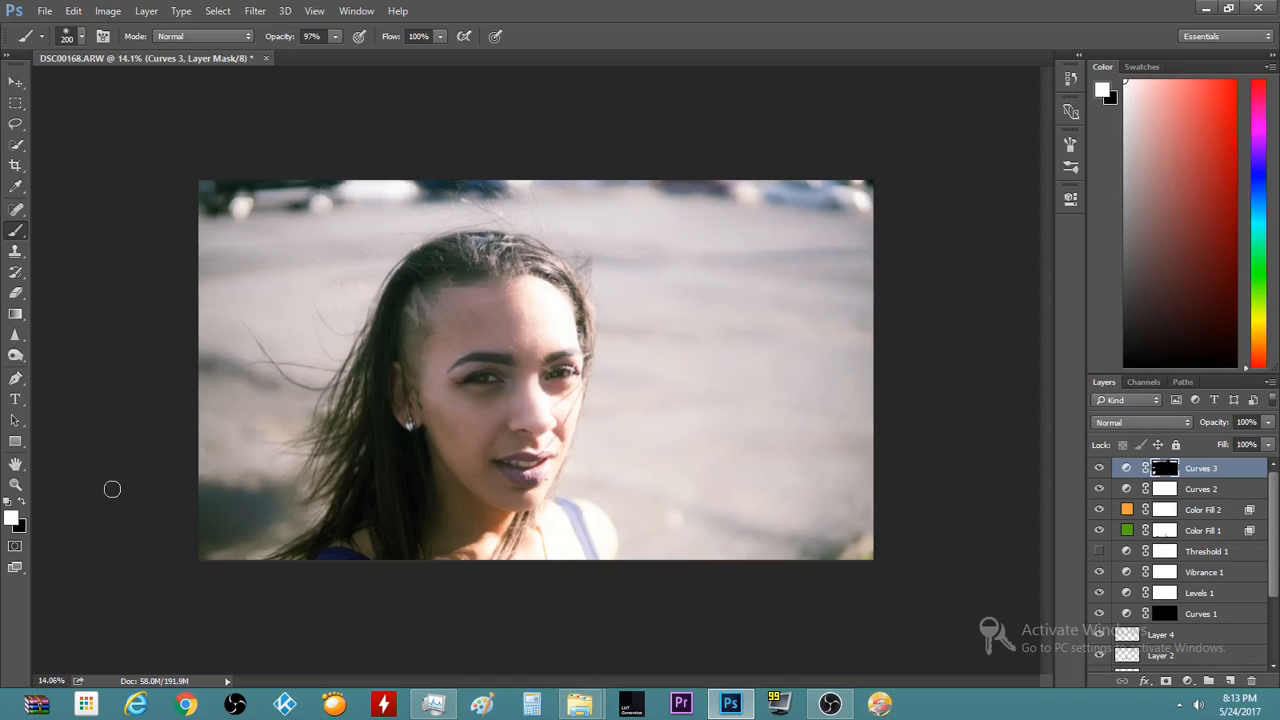
pyautogui.scroll(5, 112, 489)
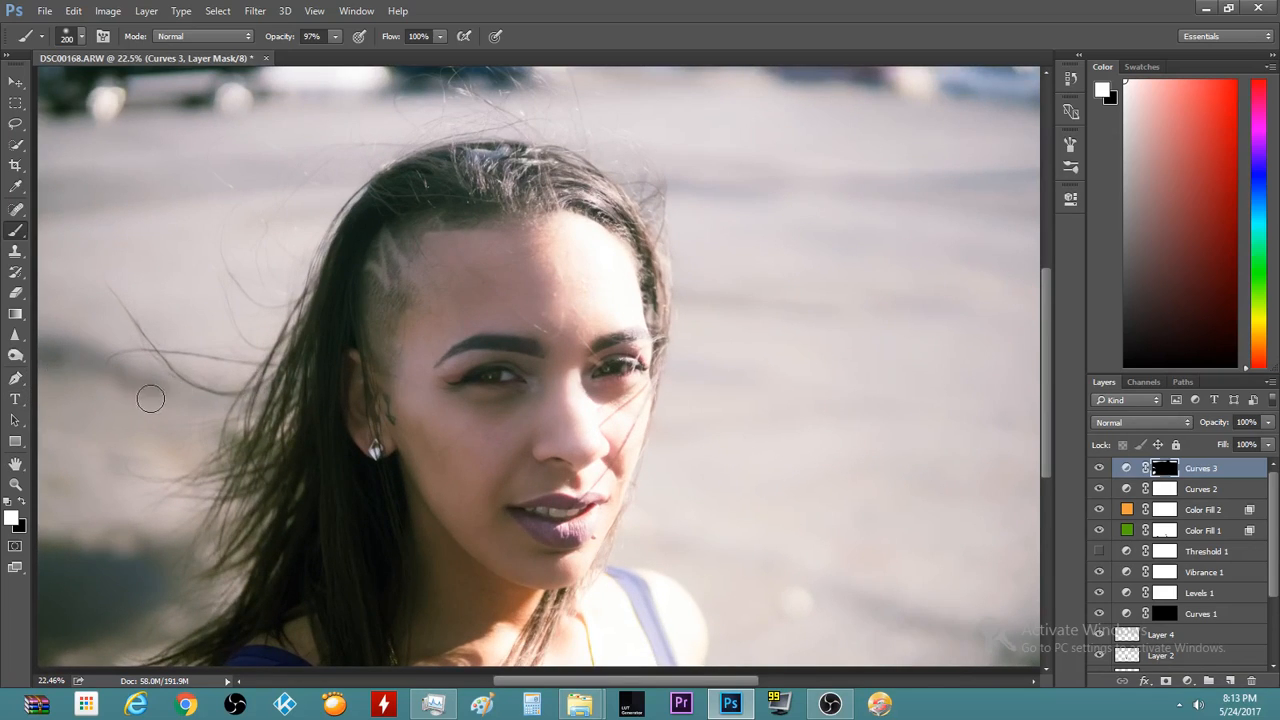
pyautogui.press('e')
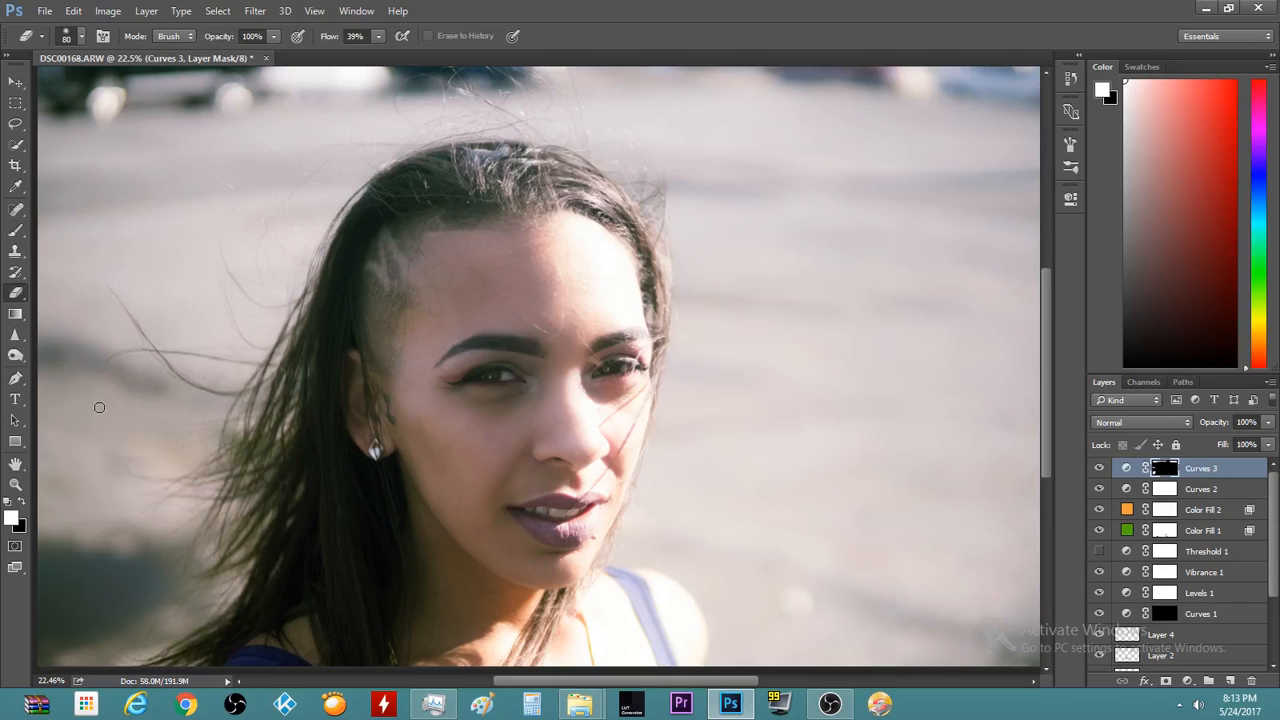
pyautogui.press('b')
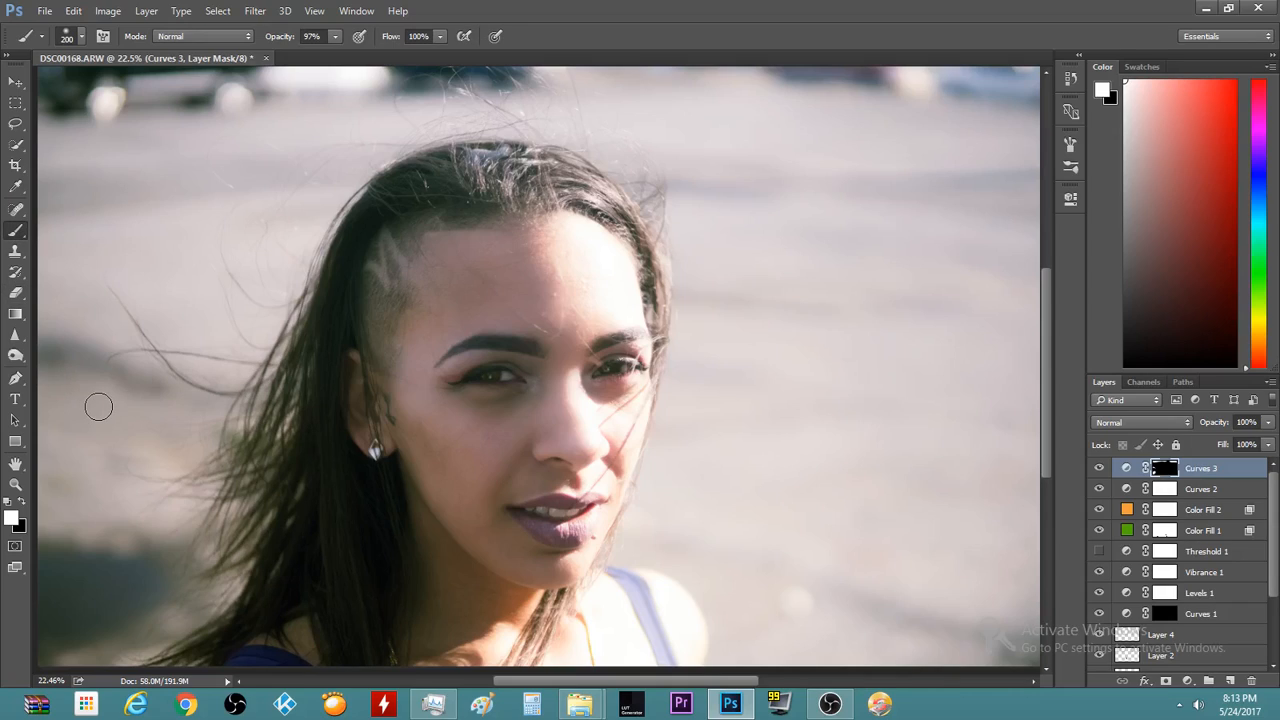
pyautogui.press('x')
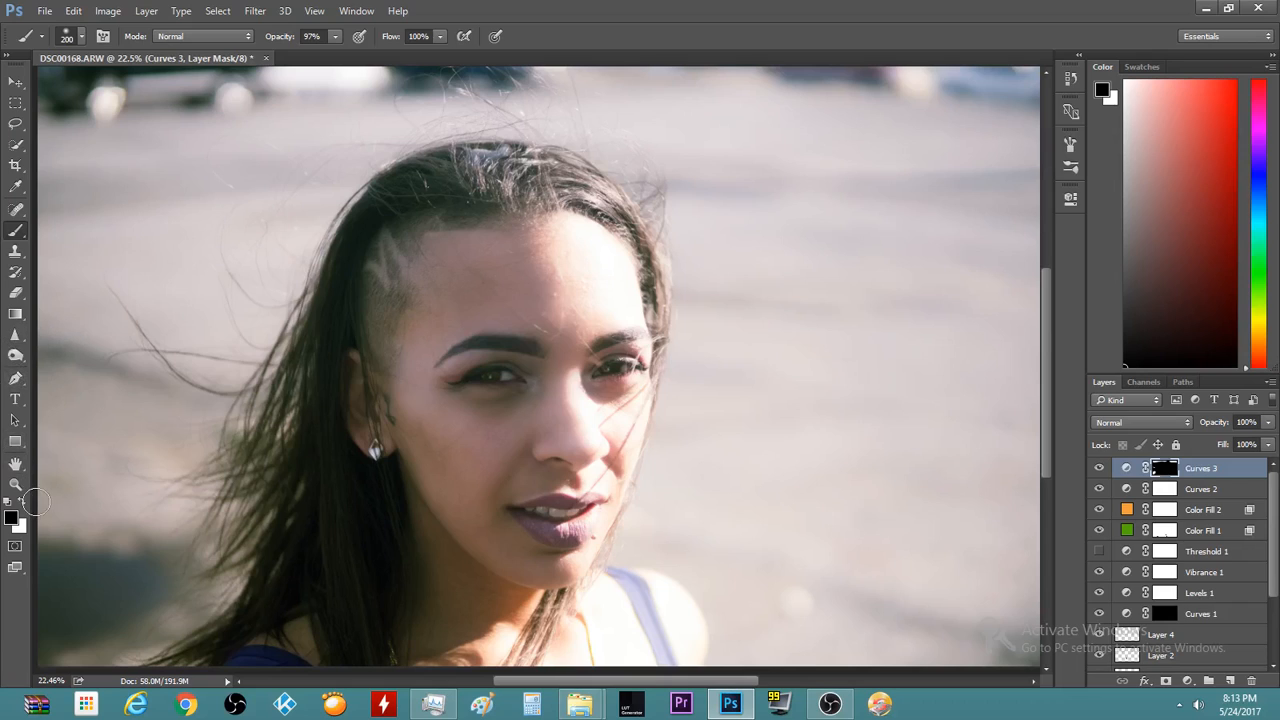
pyautogui.scroll(-2, 37, 502)
pyautogui.scroll(-1, 74, 520)
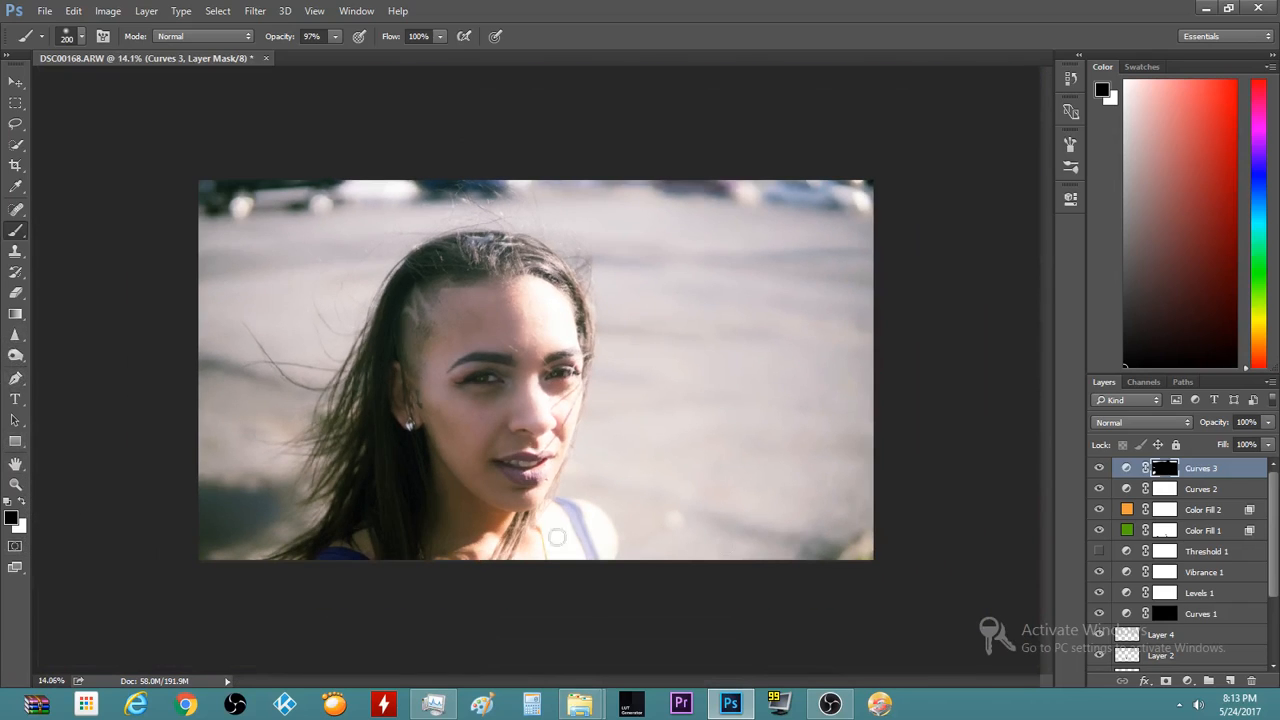
pyautogui.scroll(1, 815, 550)
pyautogui.scroll(-1, 821, 551)
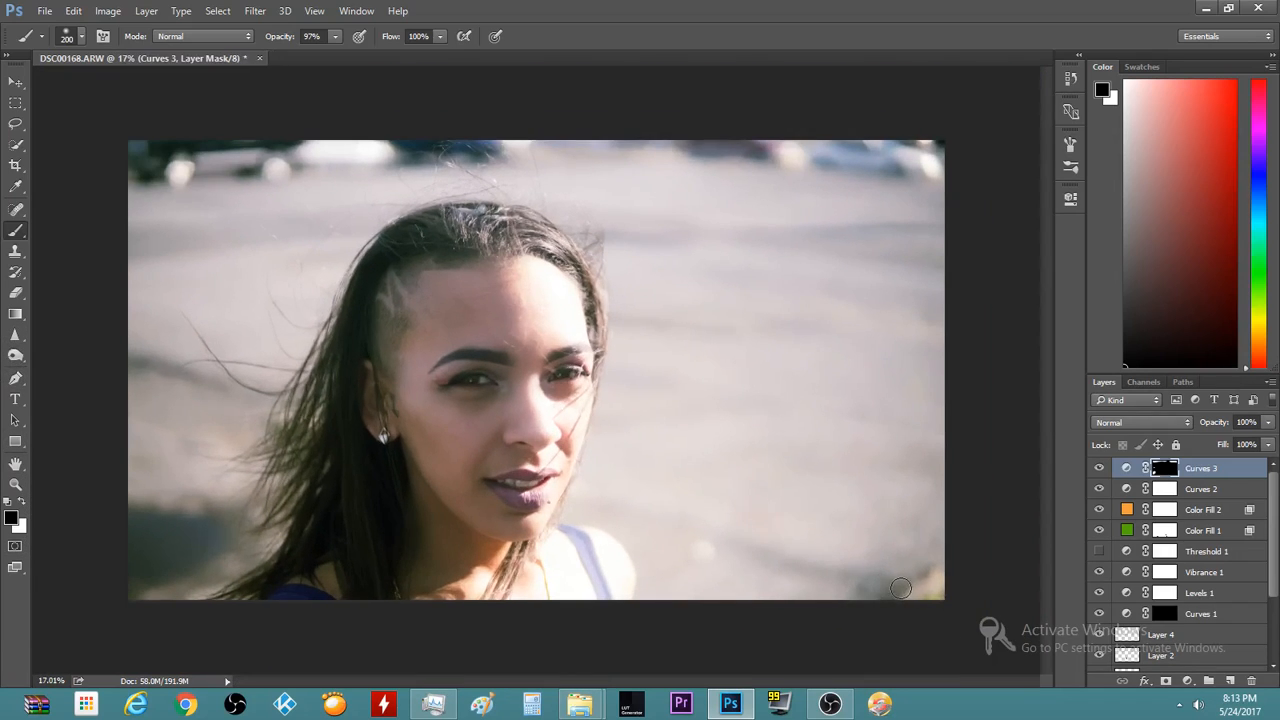
pyautogui.press('x')
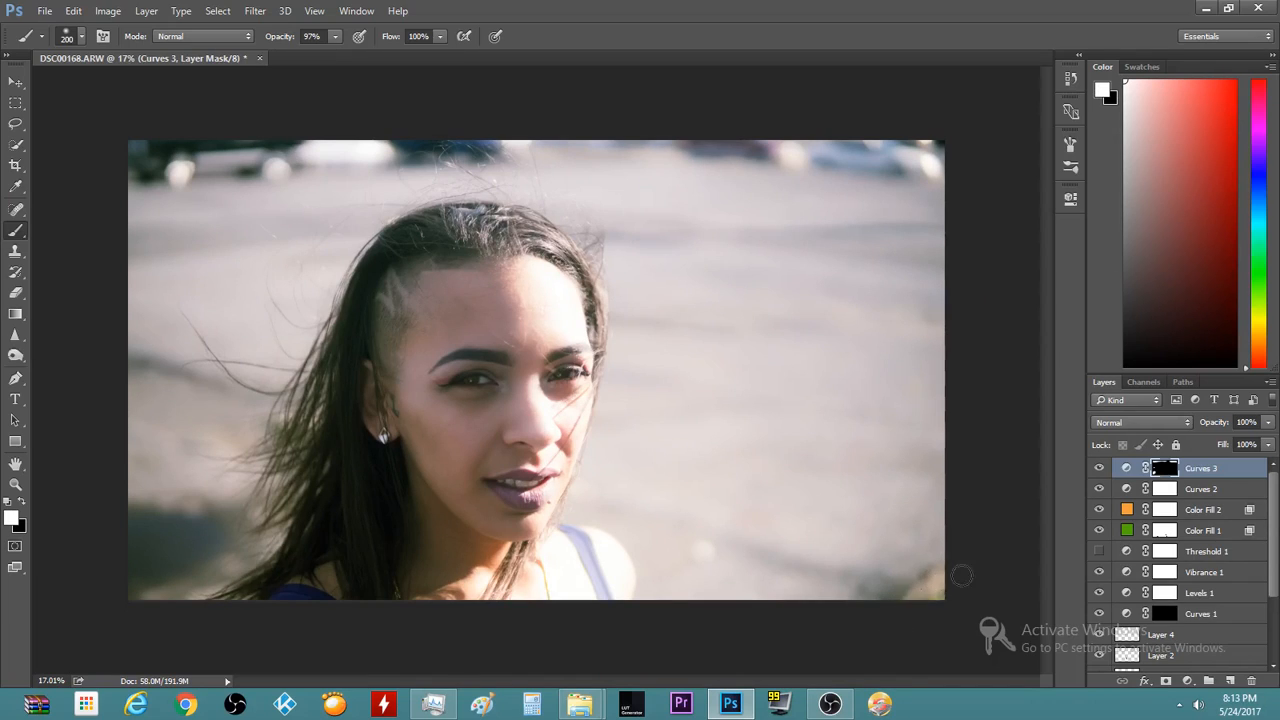
pyautogui.scroll(-5, 899, 582)
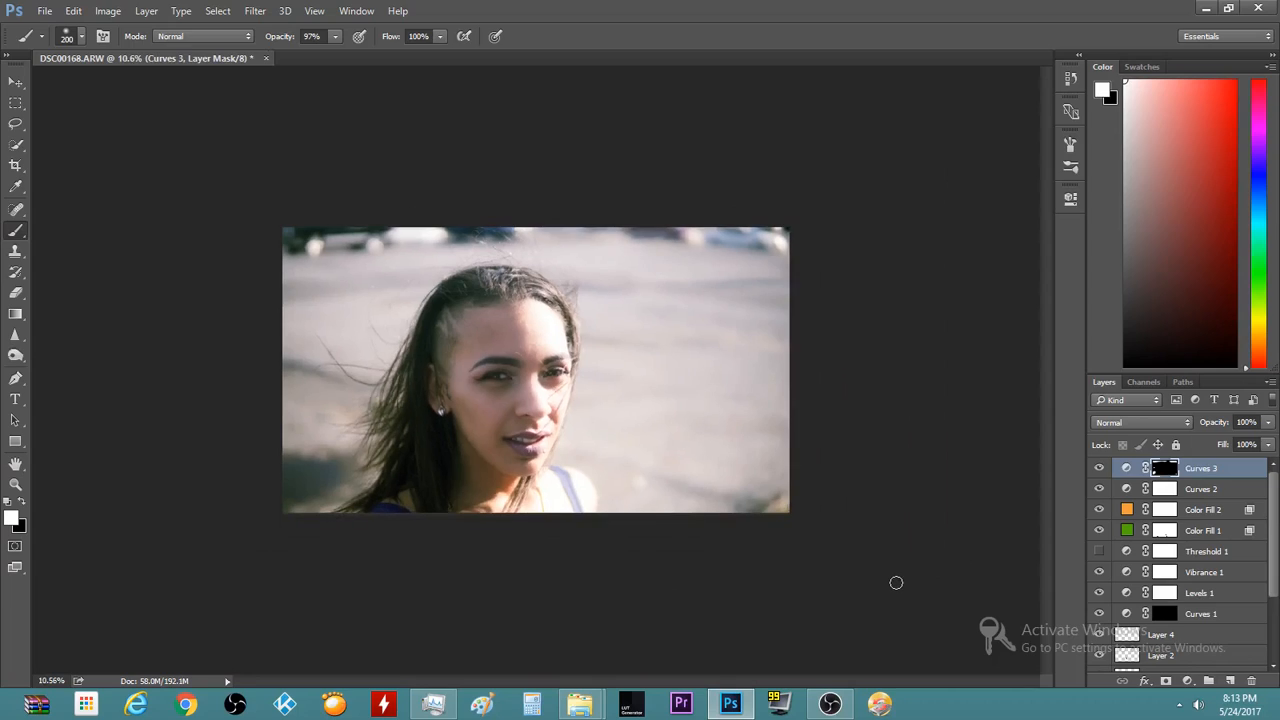
pyautogui.click(15, 167)
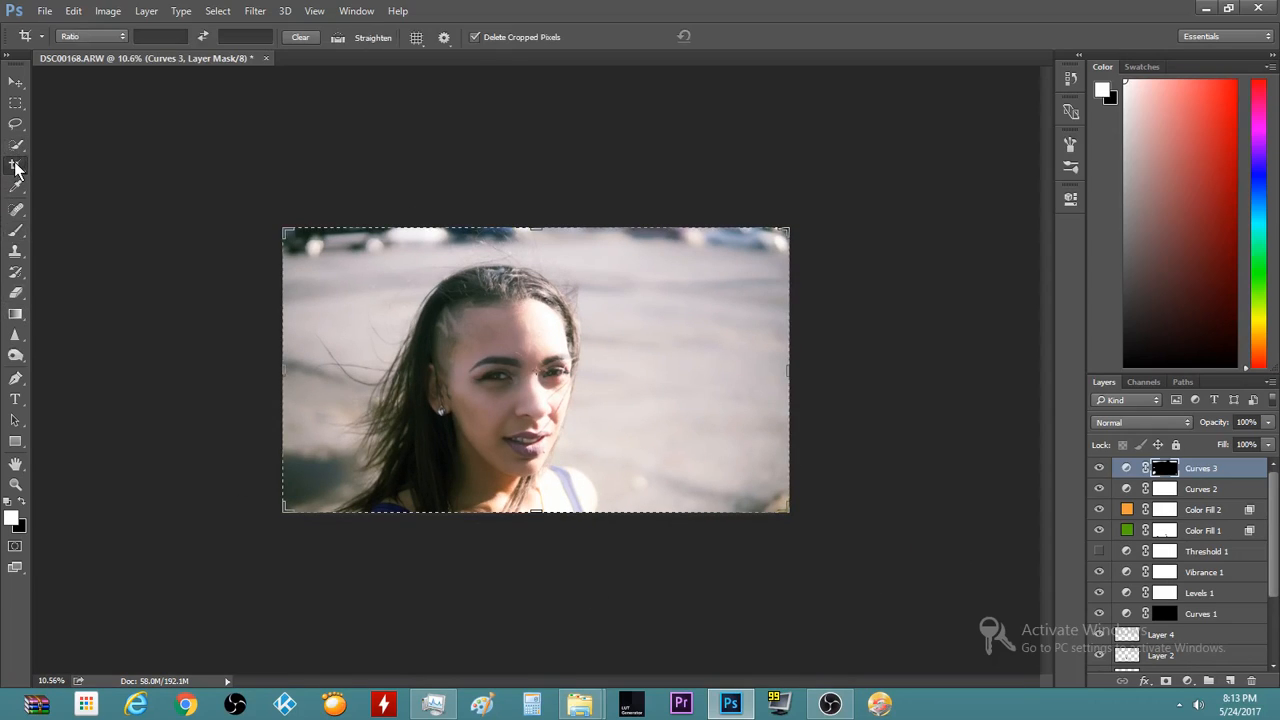
pyautogui.rightClick(530, 370)
pyautogui.click(459, 367)
pyautogui.click(457, 366)
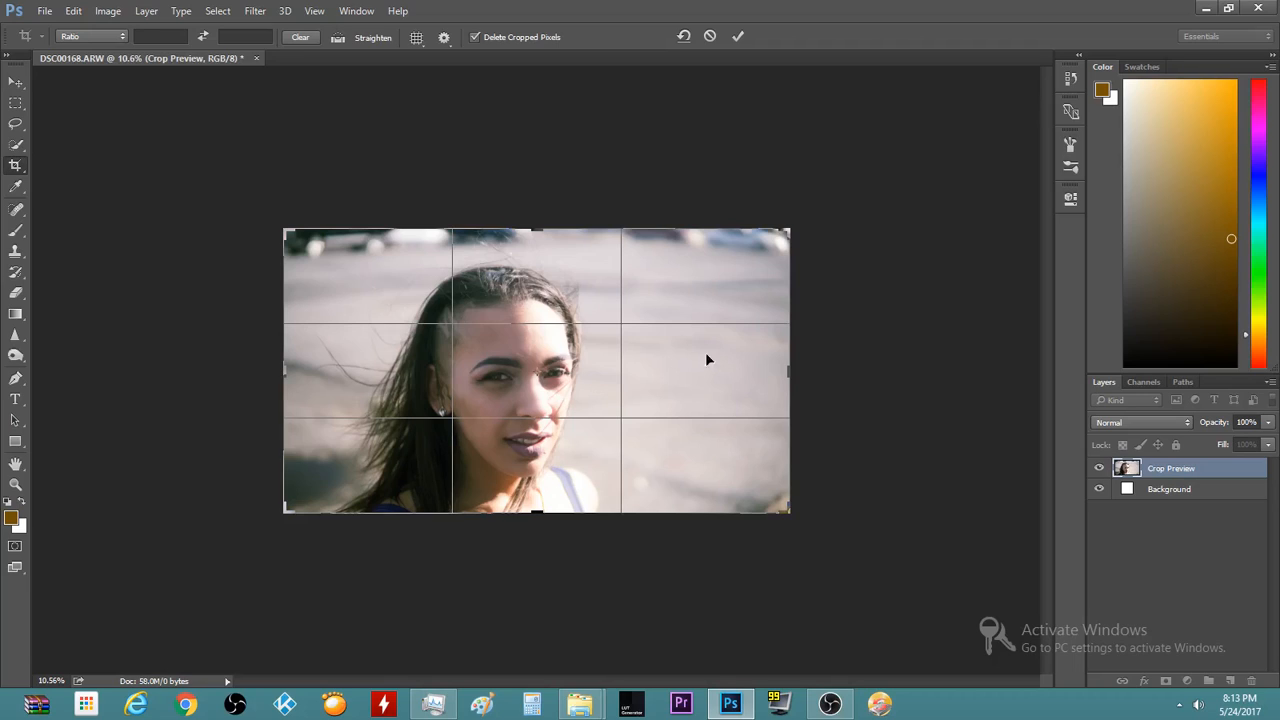
pyautogui.moveTo(792, 372); pyautogui.dragTo(752, 371)
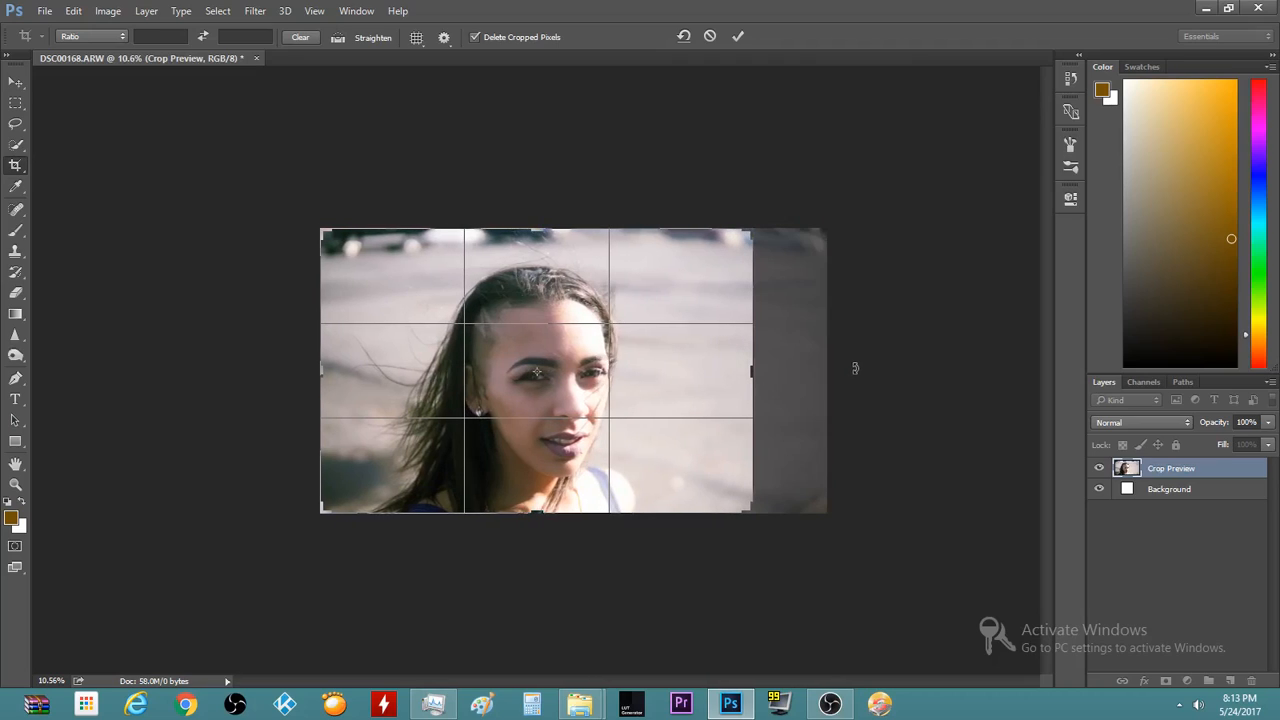
pyautogui.press('Return')
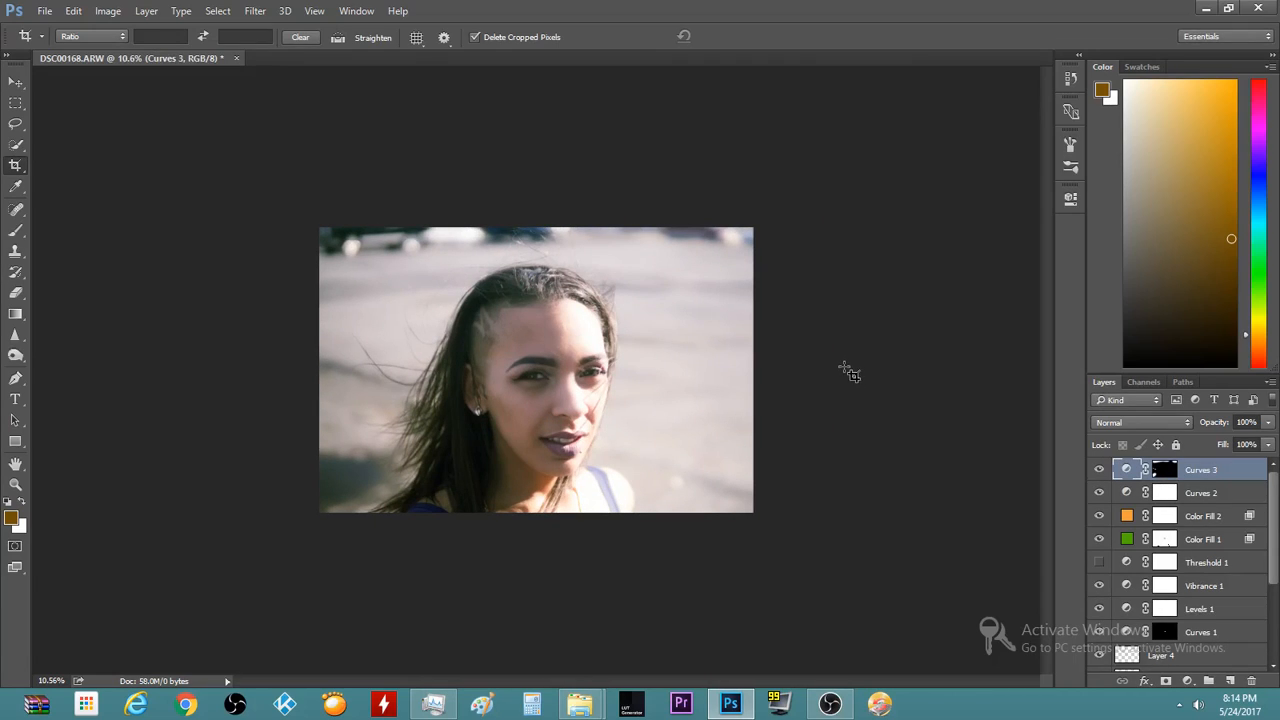
pyautogui.hotkey('ctrl', 'z')
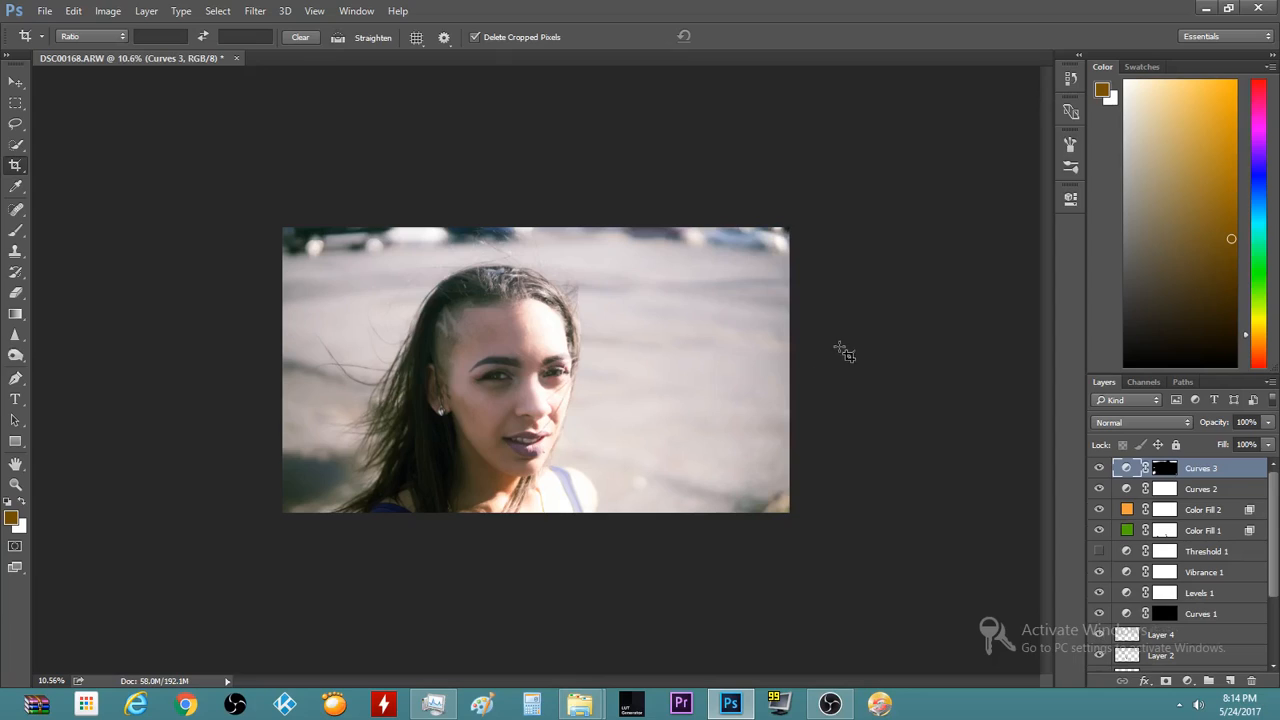
pyautogui.click(864, 334)
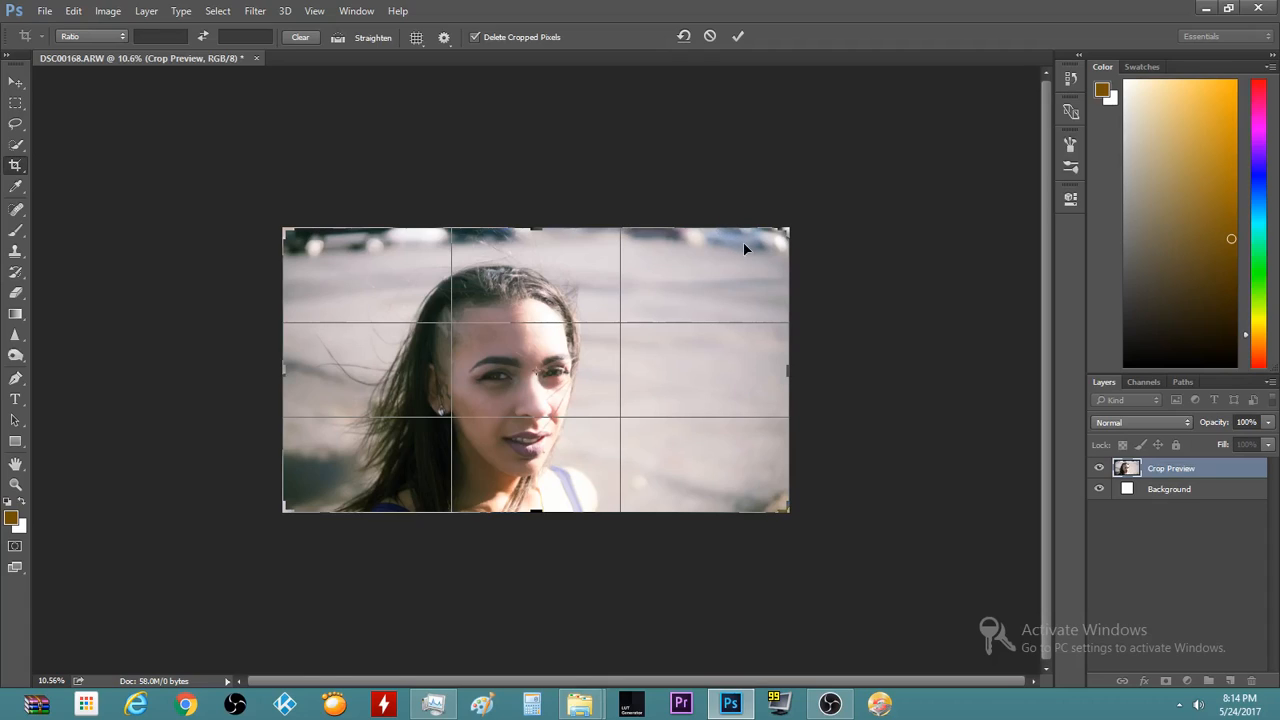
pyautogui.press('Return')
pyautogui.press('v')
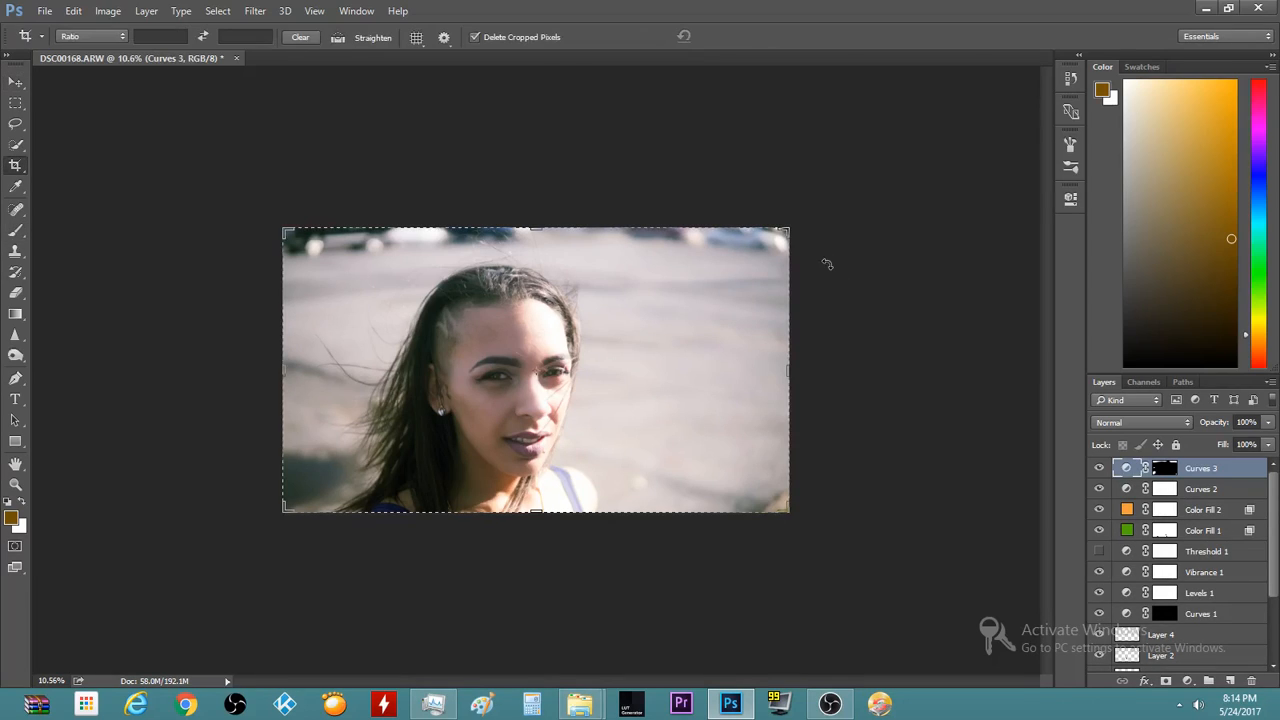
pyautogui.press('b')
pyautogui.press('v')
pyautogui.press('b')
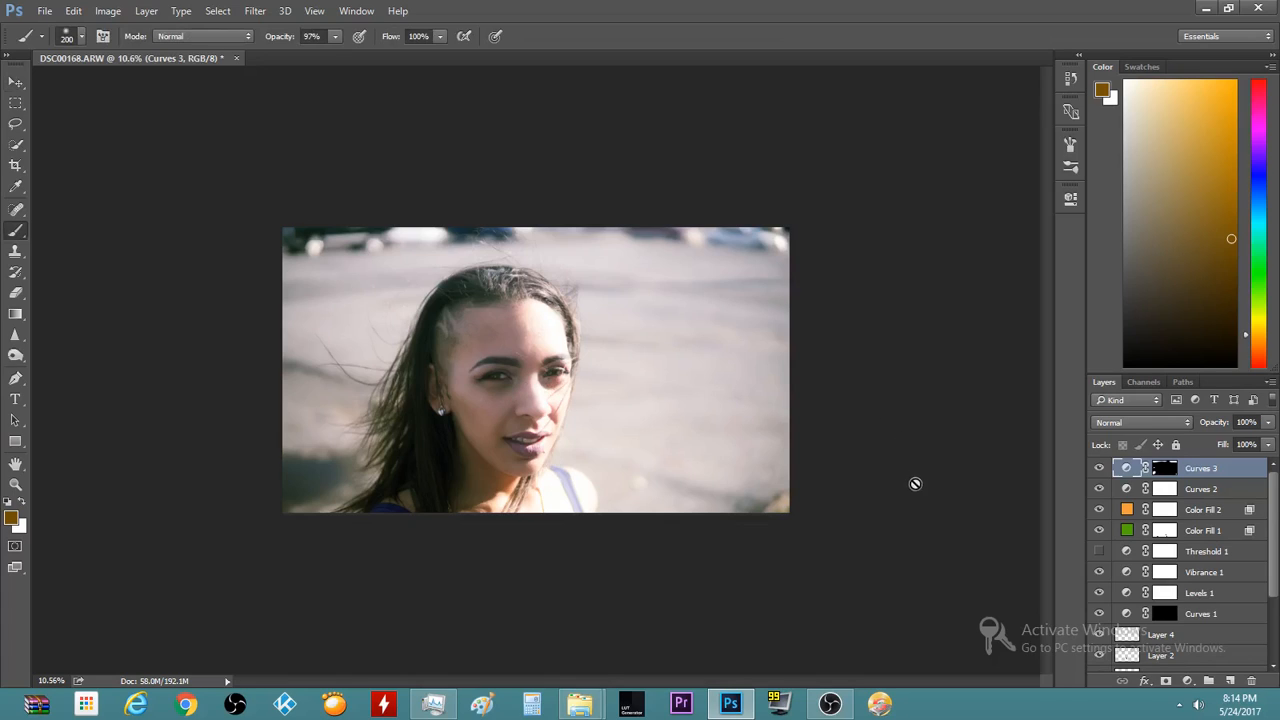
pyautogui.click(914, 480)
pyautogui.press('Return')
pyautogui.click(1150, 468)
pyautogui.press('d')
pyautogui.scroll(10, 897, 315)
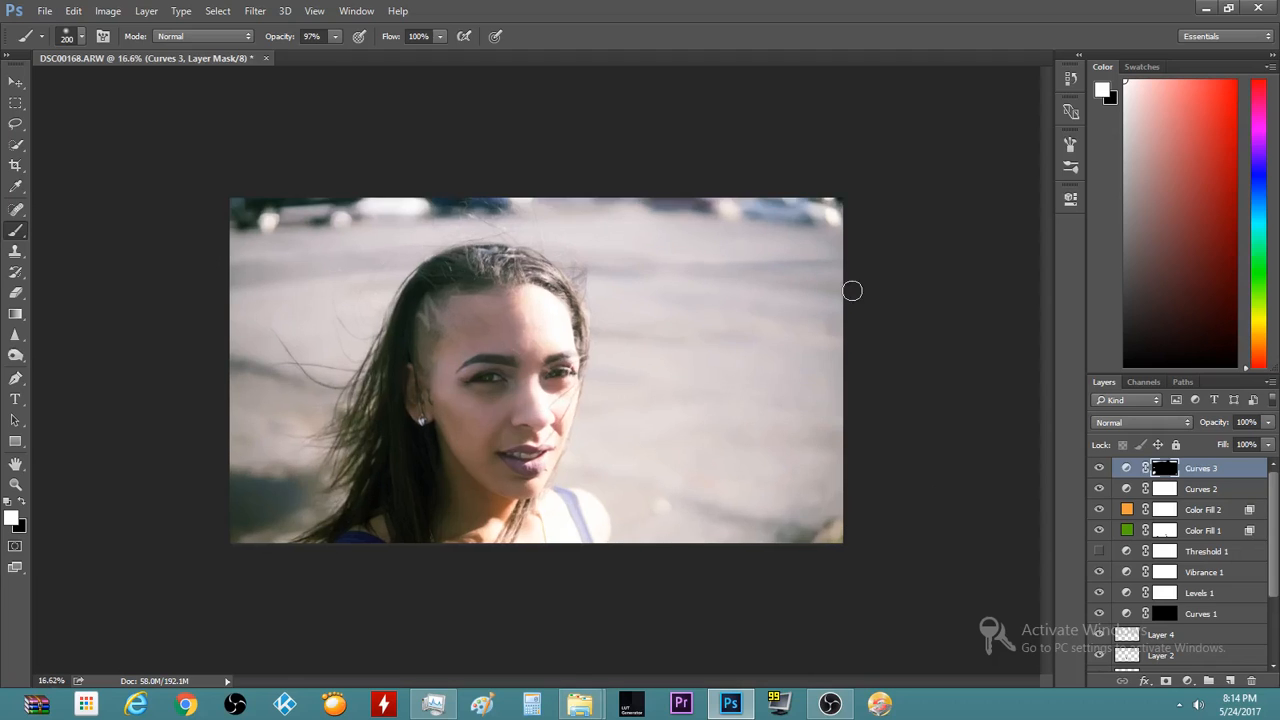
pyautogui.scroll(5, 254, 486)
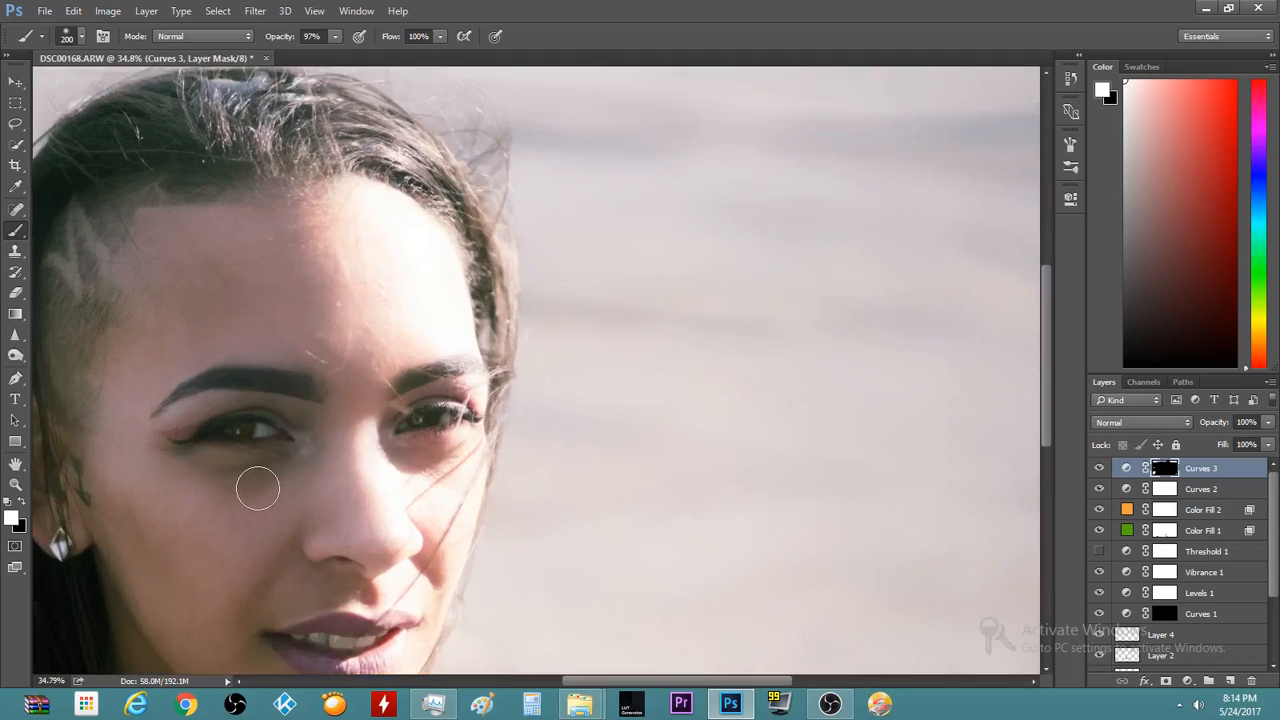
pyautogui.scroll(4, 254, 483)
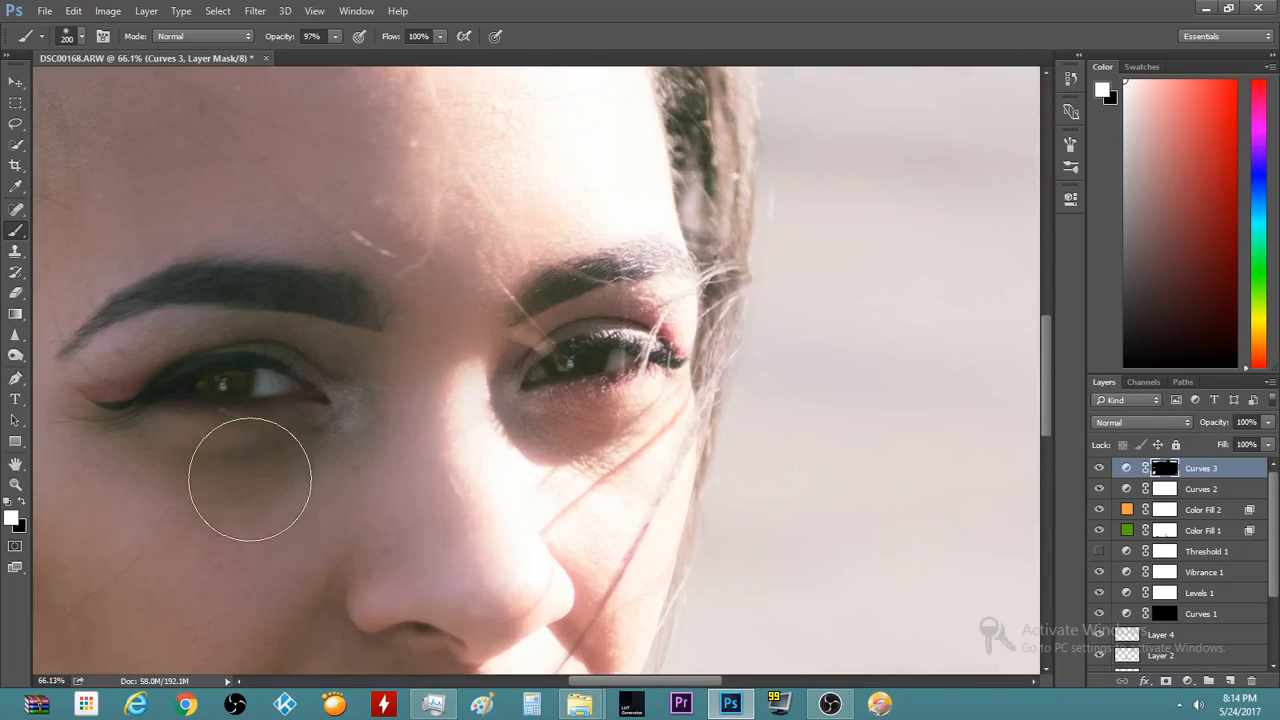
pyautogui.scroll(-6, 440, 392)
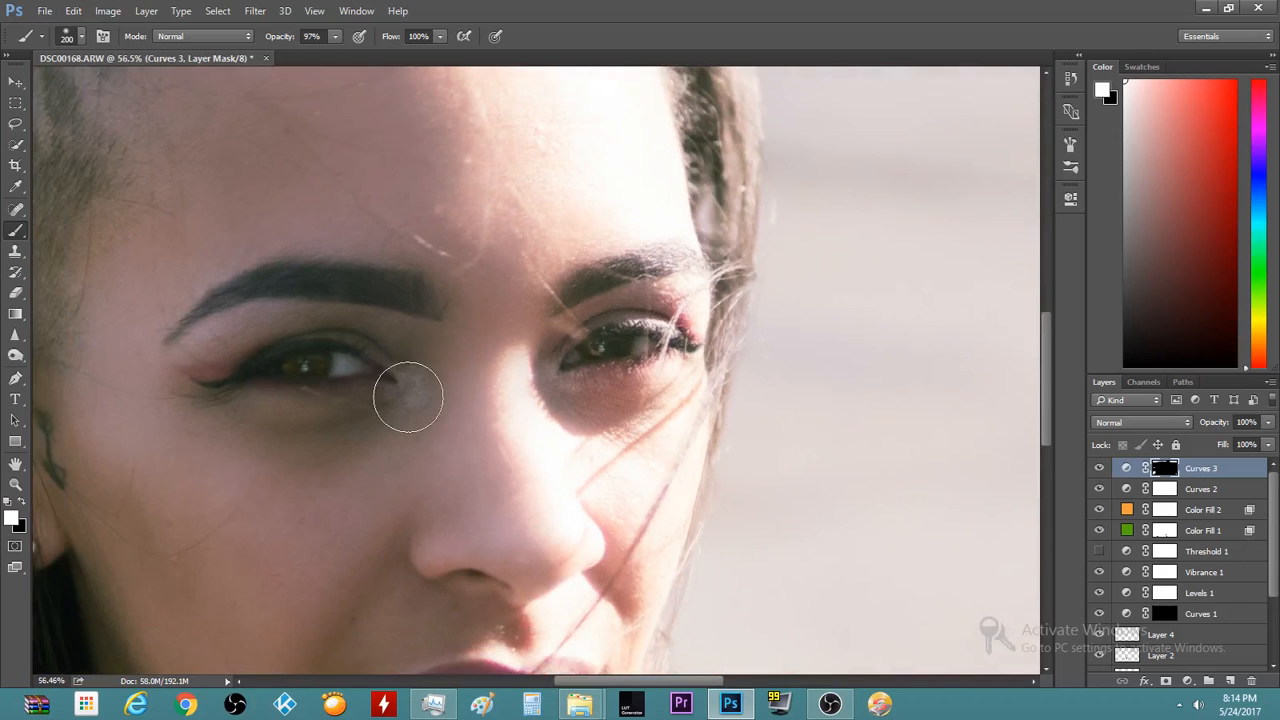
pyautogui.scroll(-3, 403, 410)
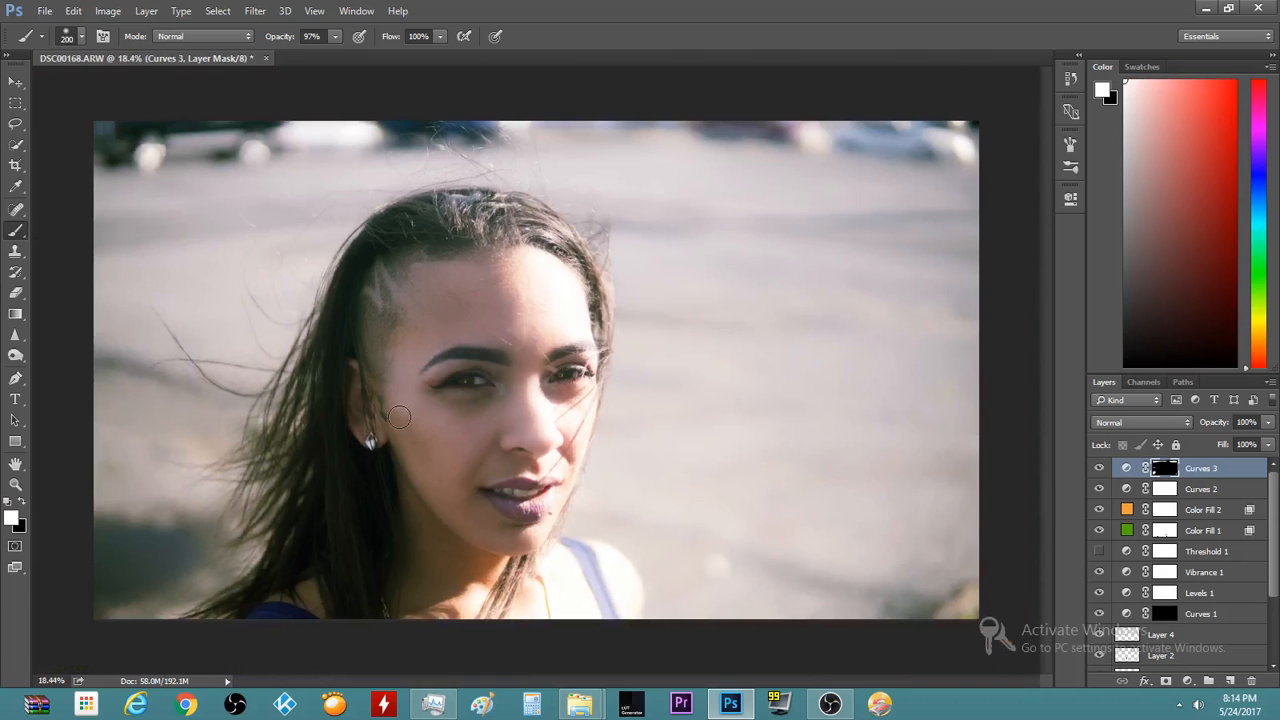
pyautogui.scroll(8, 397, 417)
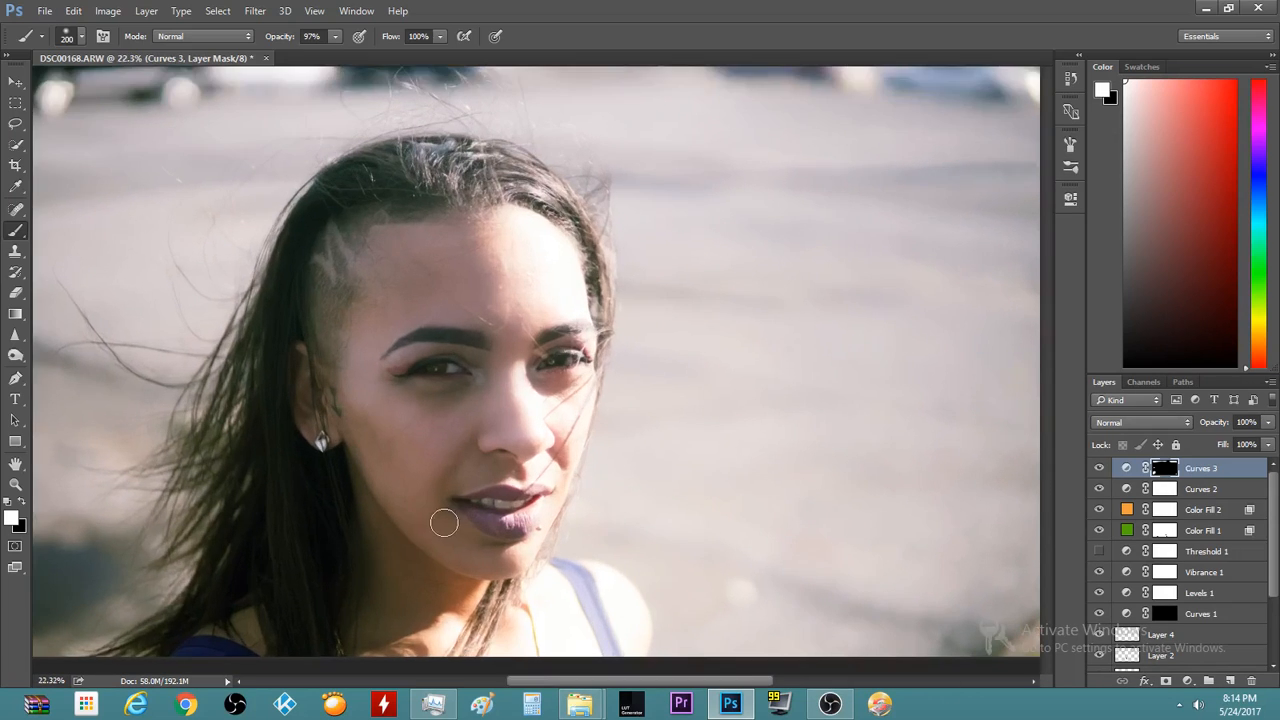
pyautogui.scroll(2, 638, 538)
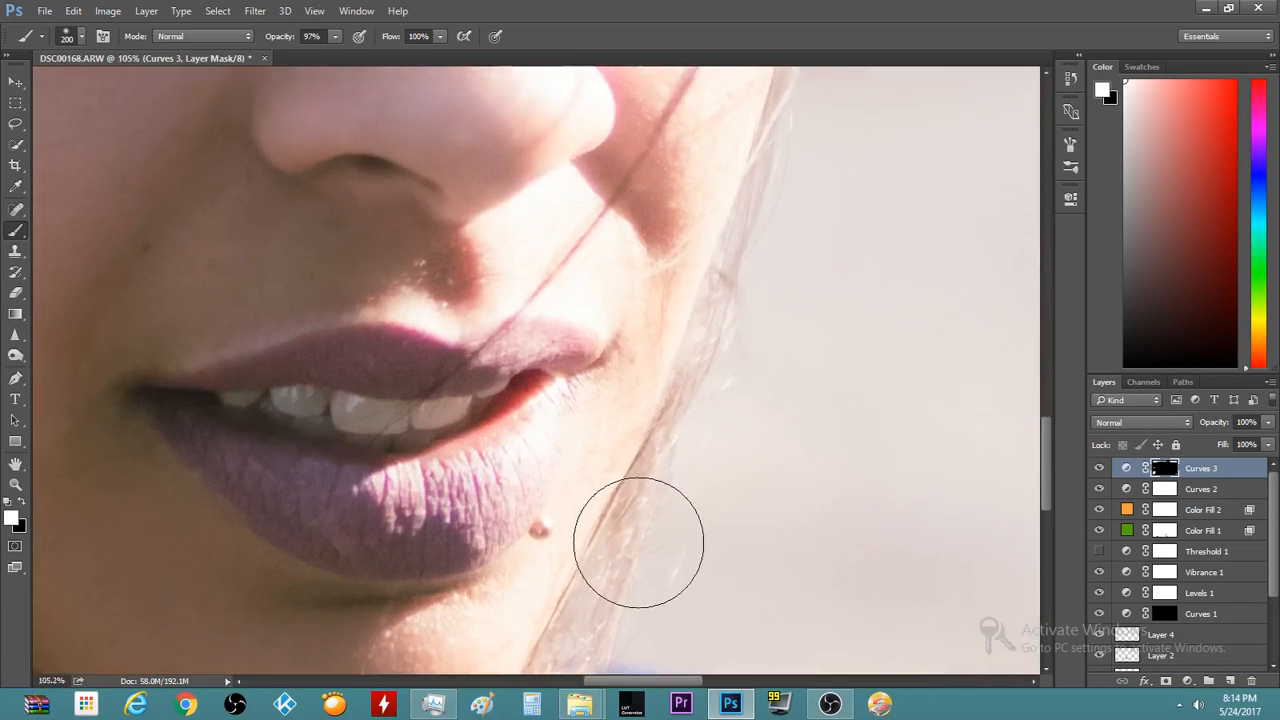
pyautogui.scroll(-3, 634, 540)
pyautogui.scroll(-5, 634, 538)
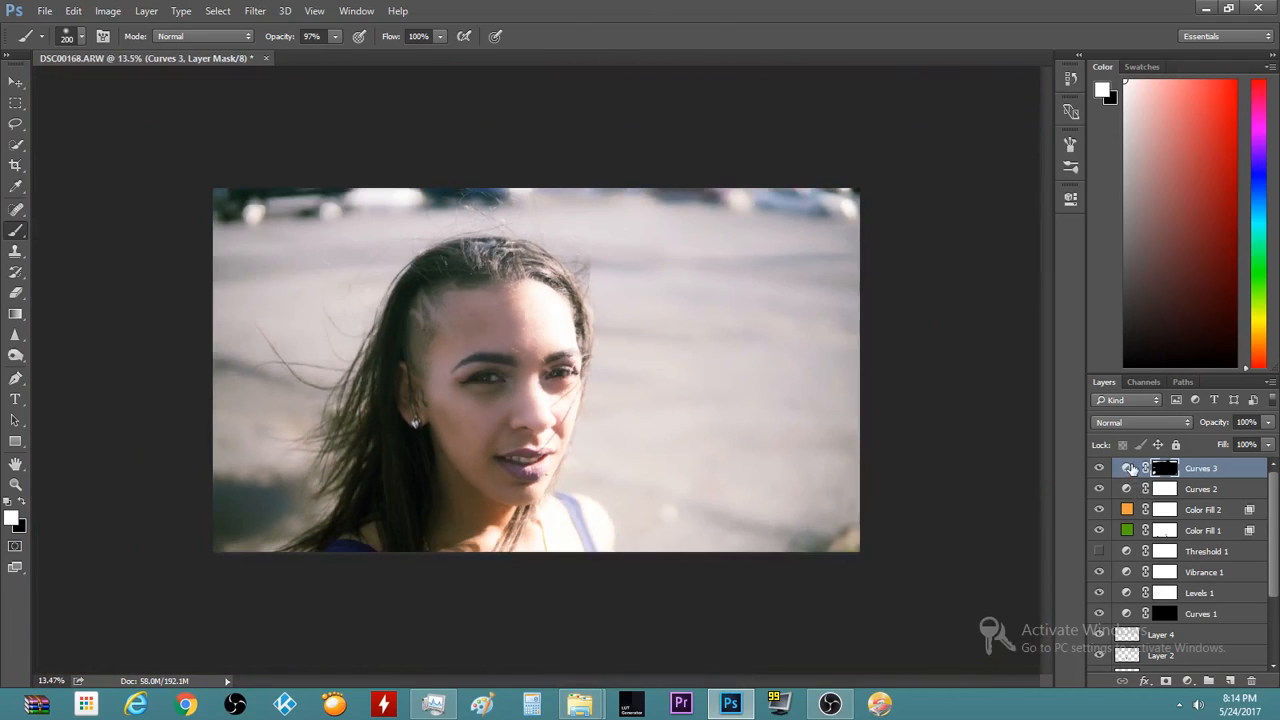
pyautogui.scroll(-2, 1277, 540)
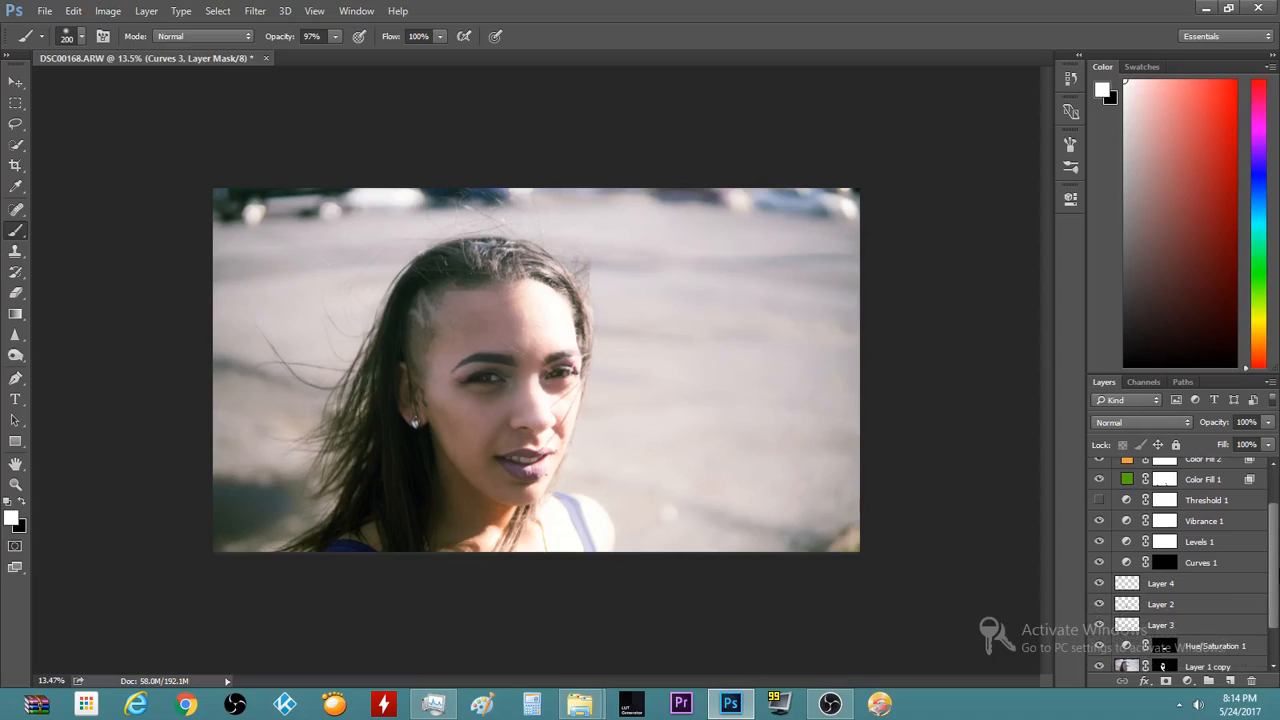
# Delete the hidden, unused Threshold 1 layer
pyautogui.moveTo(1277, 571); pyautogui.dragTo(1275, 571)
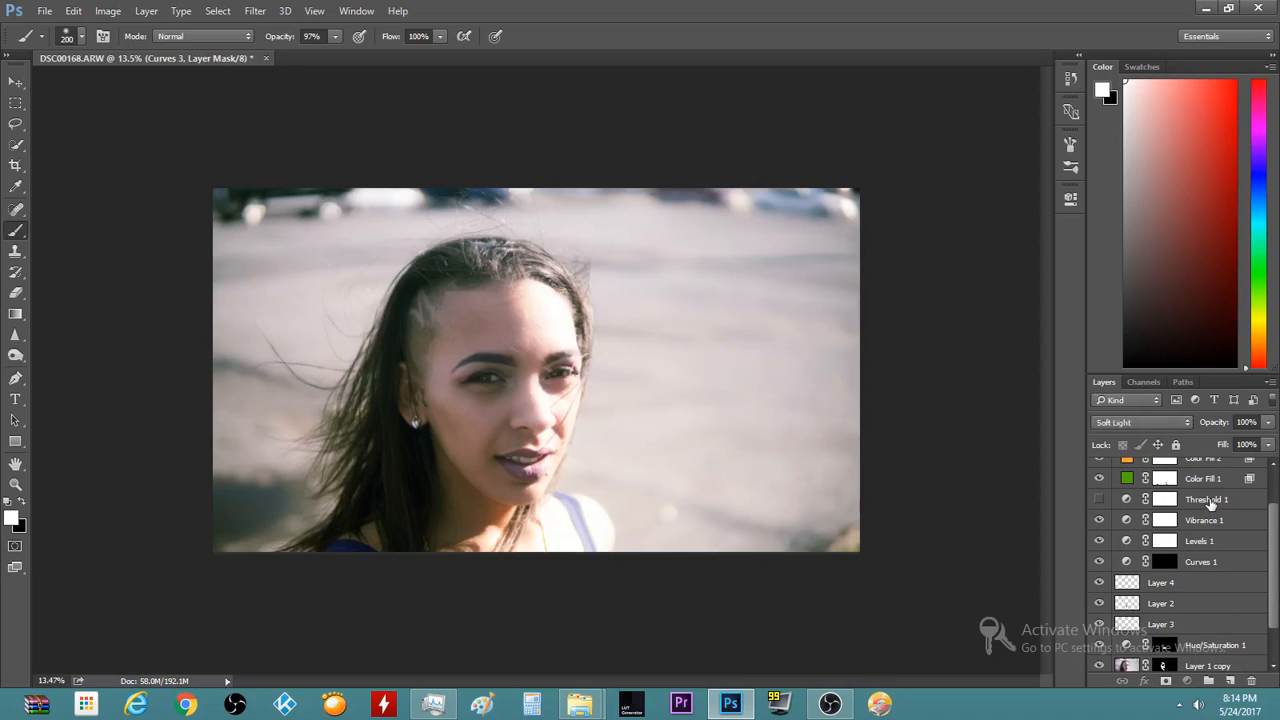
pyautogui.click(1210, 505)
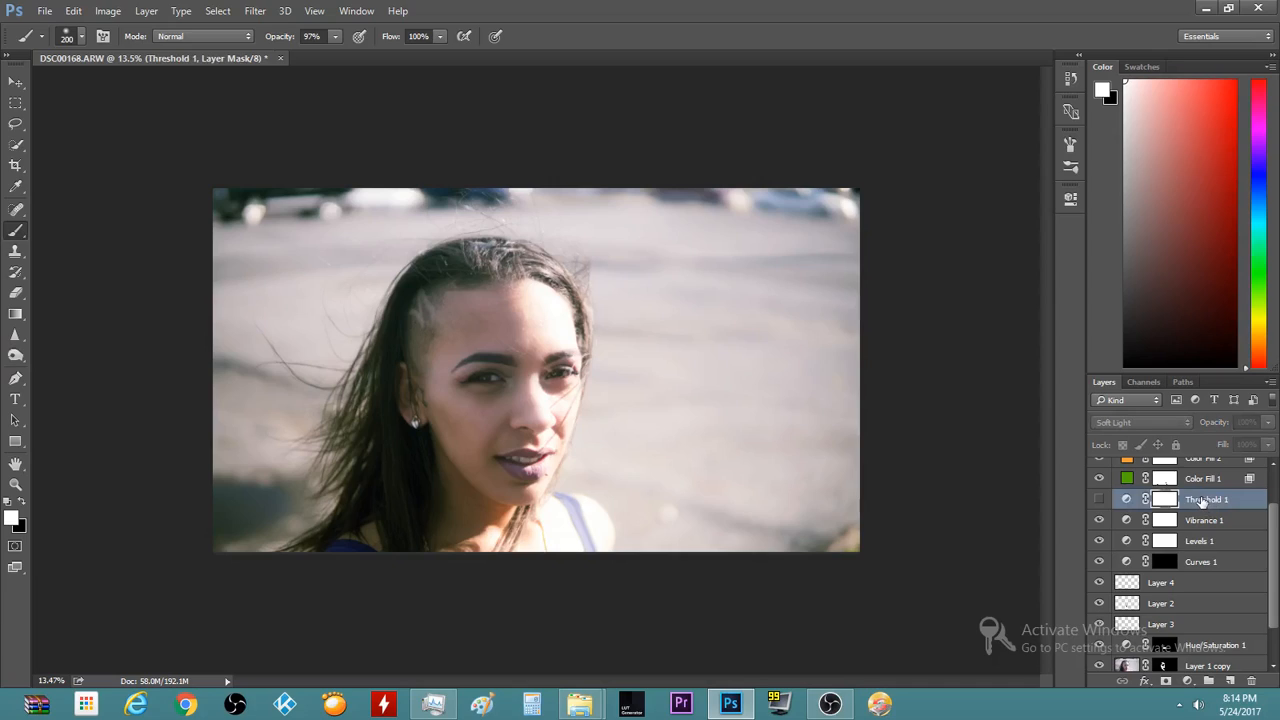
pyautogui.press('Delete')
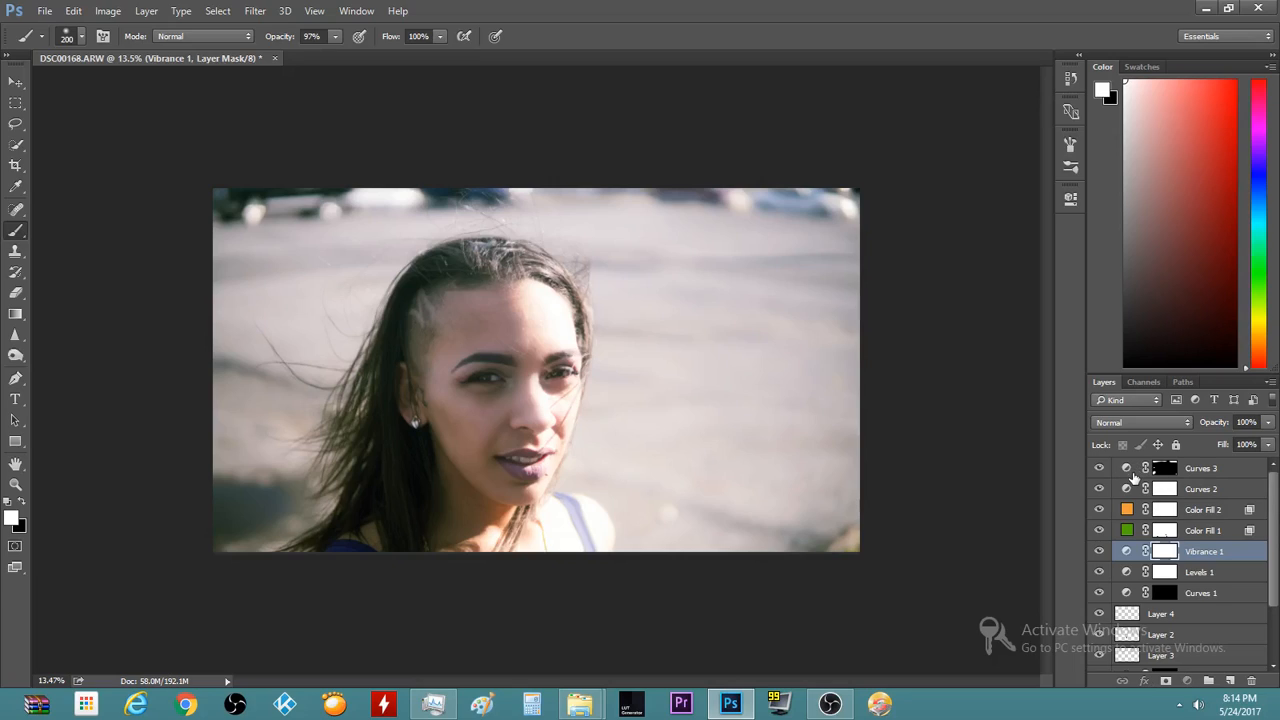
# Group Curves 3 down through Layer 1 into Group 1, toggling its visibility to compare
pyautogui.click(1124, 470)
pyautogui.scroll(-3, 1163, 595)
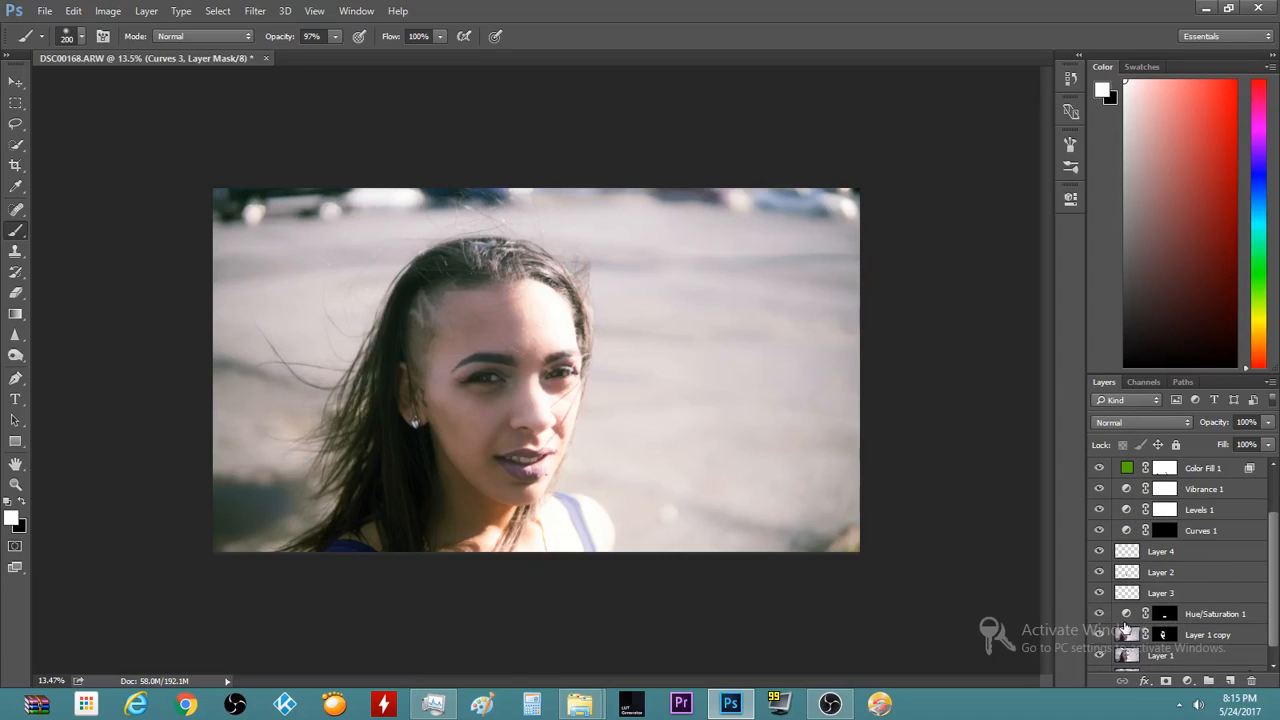
pyautogui.keyDown('shift'); pyautogui.click(1124, 614); pyautogui.keyUp('shift')
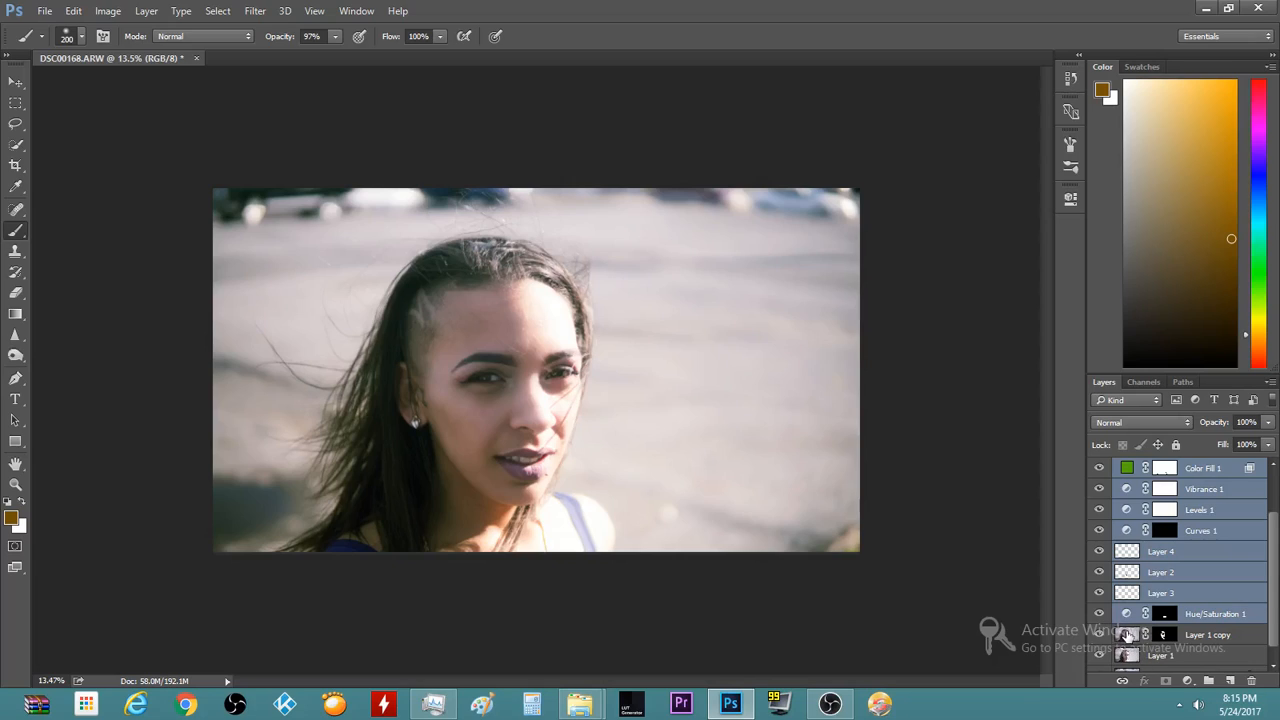
pyautogui.keyDown('shift'); pyautogui.click(1127, 634); pyautogui.keyUp('shift')
pyautogui.scroll(-1, 1240, 620)
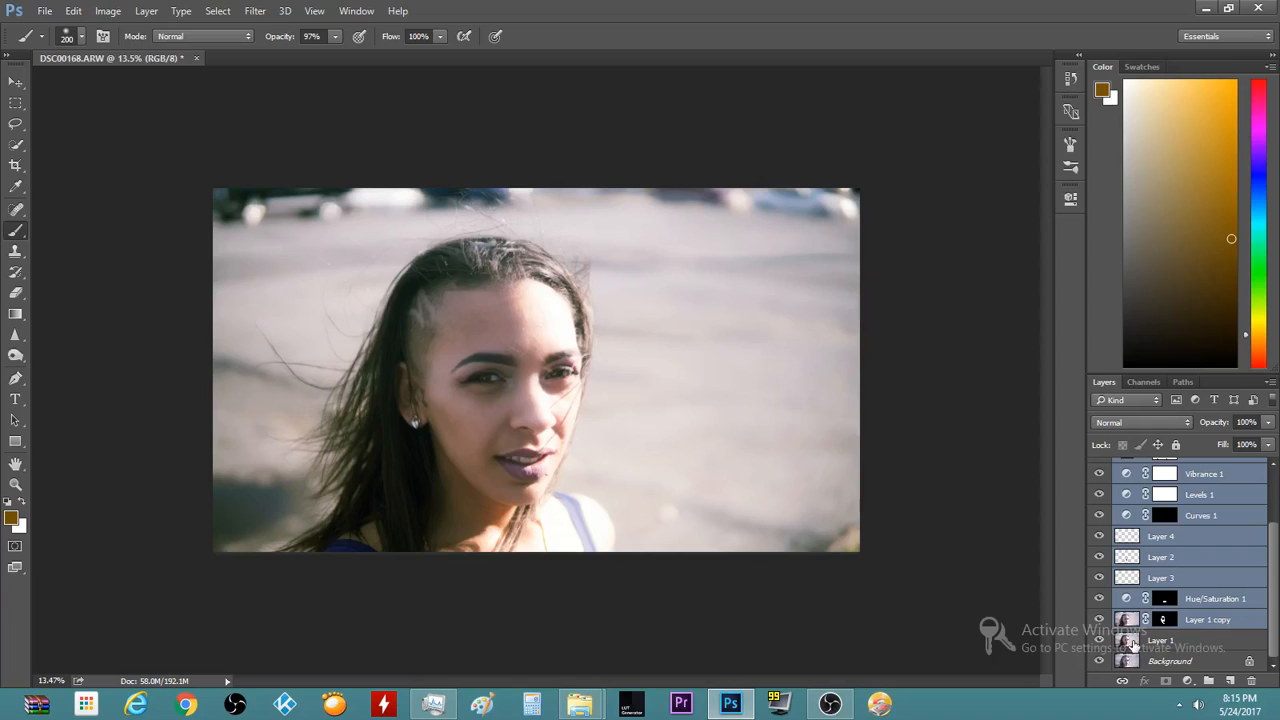
pyautogui.keyDown('shift'); pyautogui.click(1133, 645); pyautogui.keyUp('shift')
pyautogui.click(1208, 681)
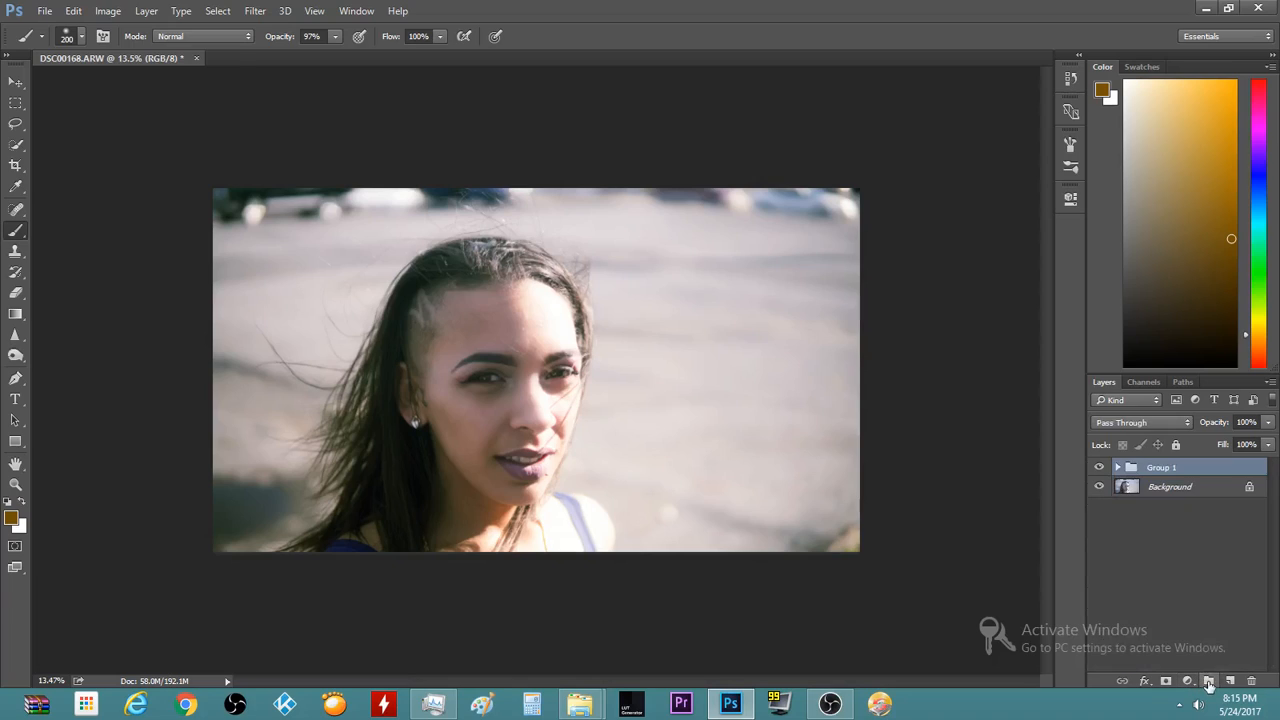
pyautogui.click(1100, 469)
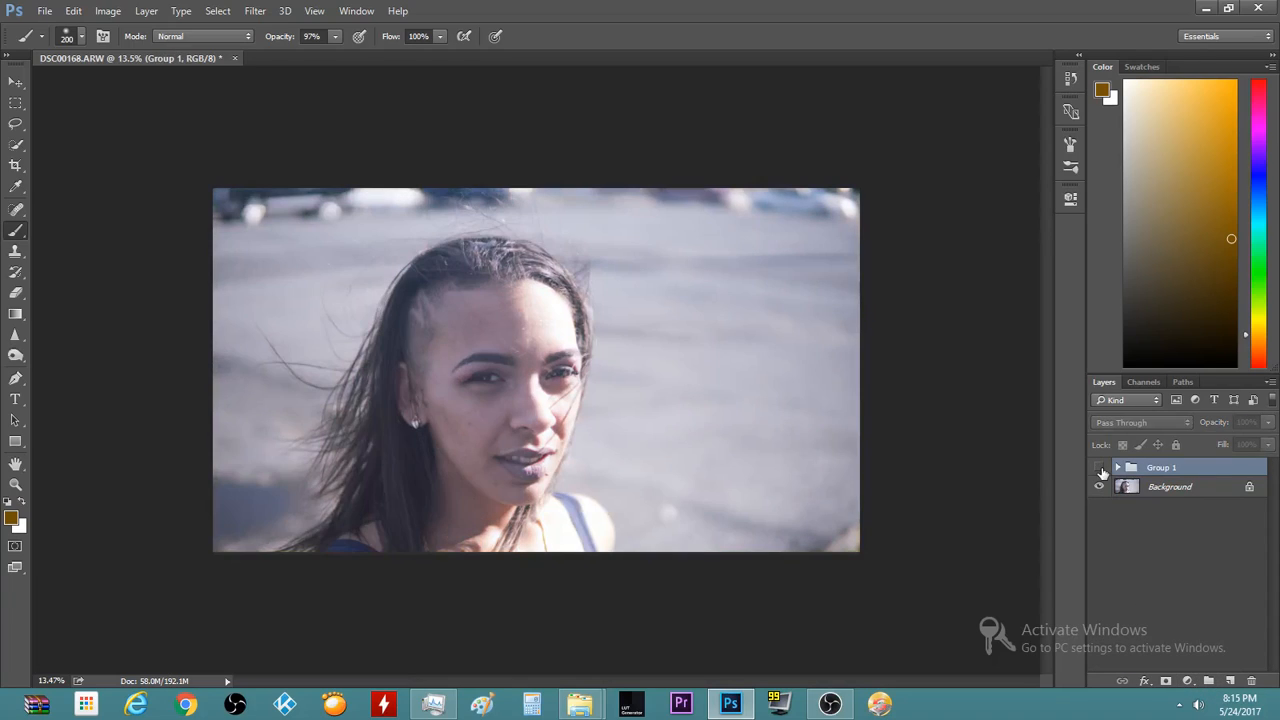
pyautogui.click(1100, 469)
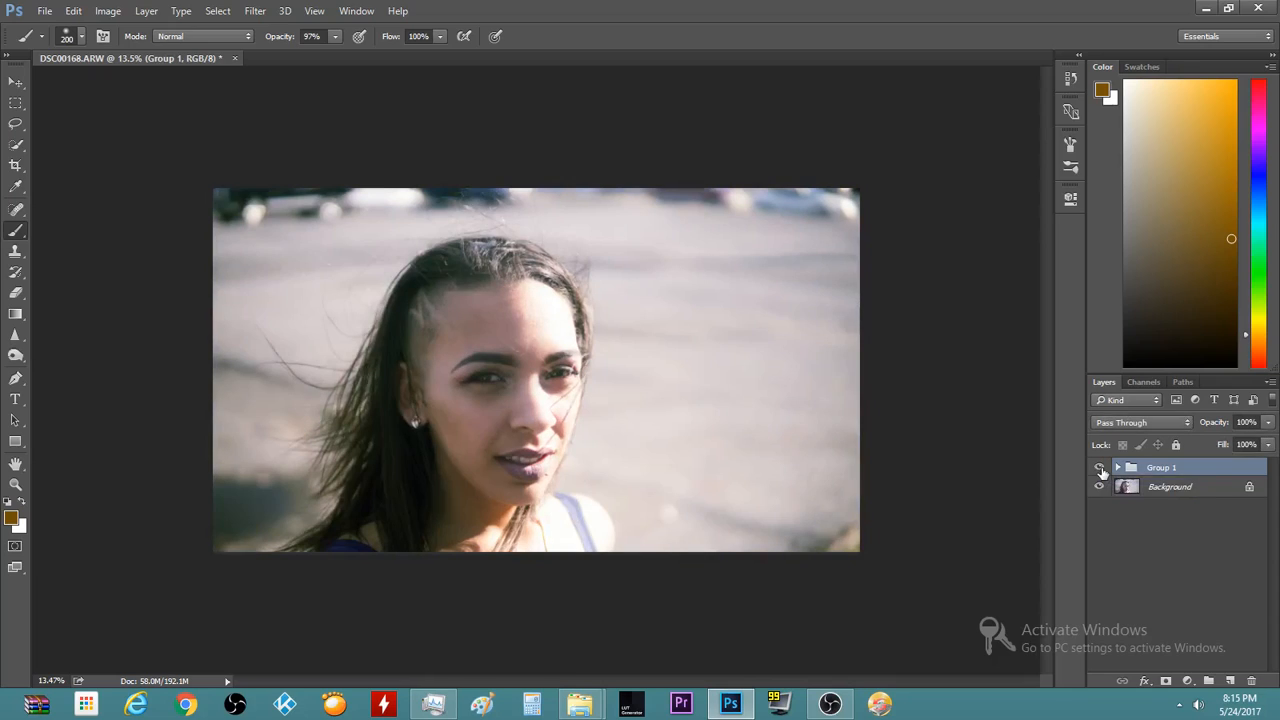
pyautogui.click(1100, 469)
pyautogui.click(1100, 469)
# Save the document as DSC00168.psd in Photoshop format with Maximize Compatibility on
pyautogui.click(42, 12)
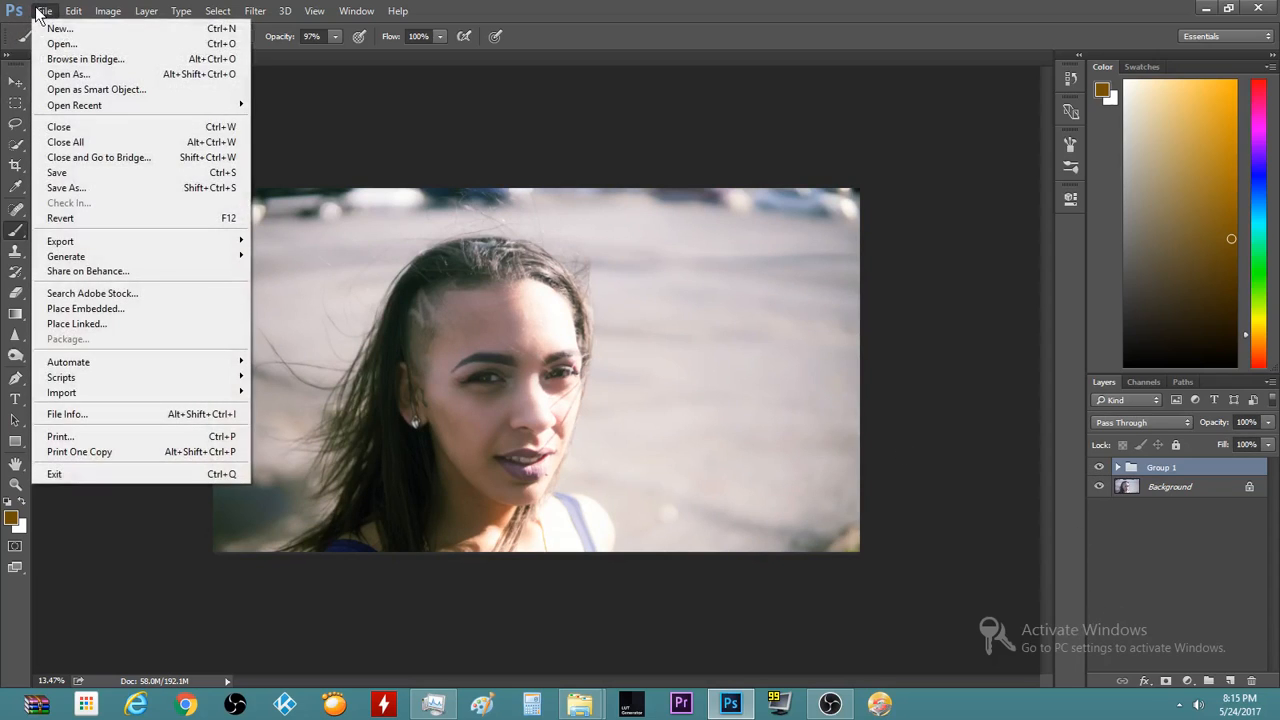
pyautogui.moveTo(118, 257)
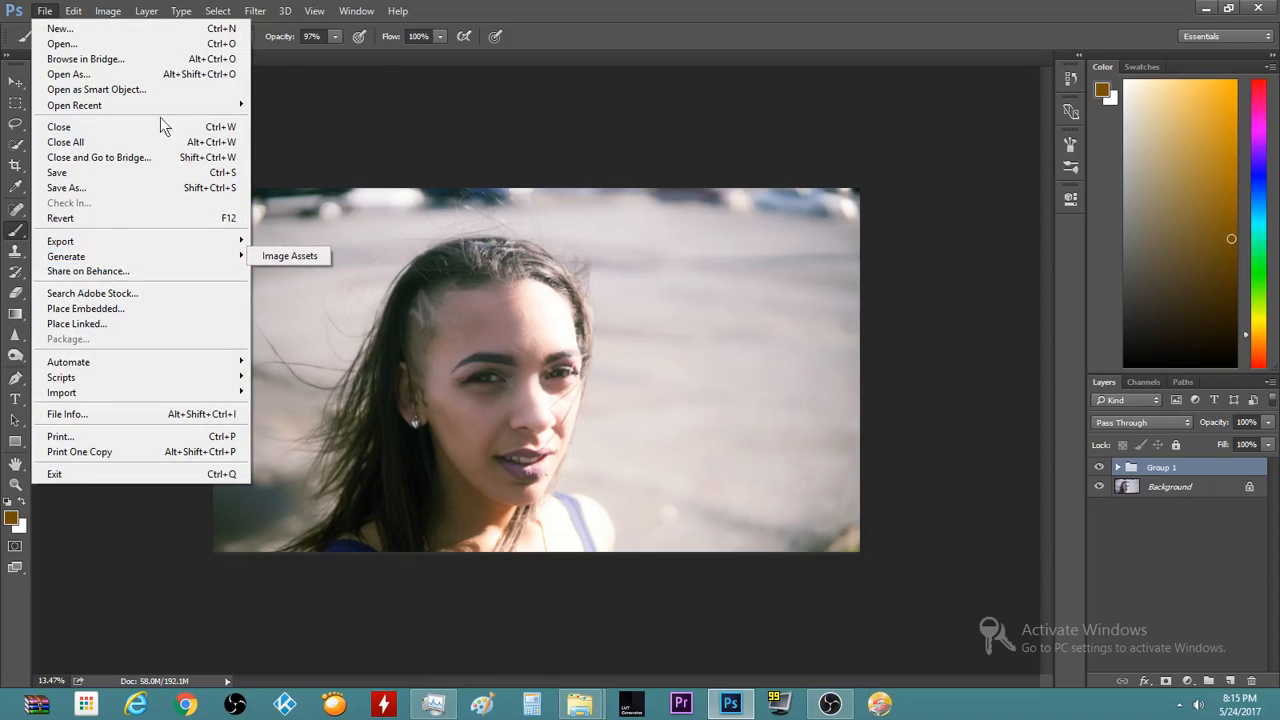
pyautogui.click(610, 9)
pyautogui.scroll(3, 383, 409)
pyautogui.scroll(5, 308, 411)
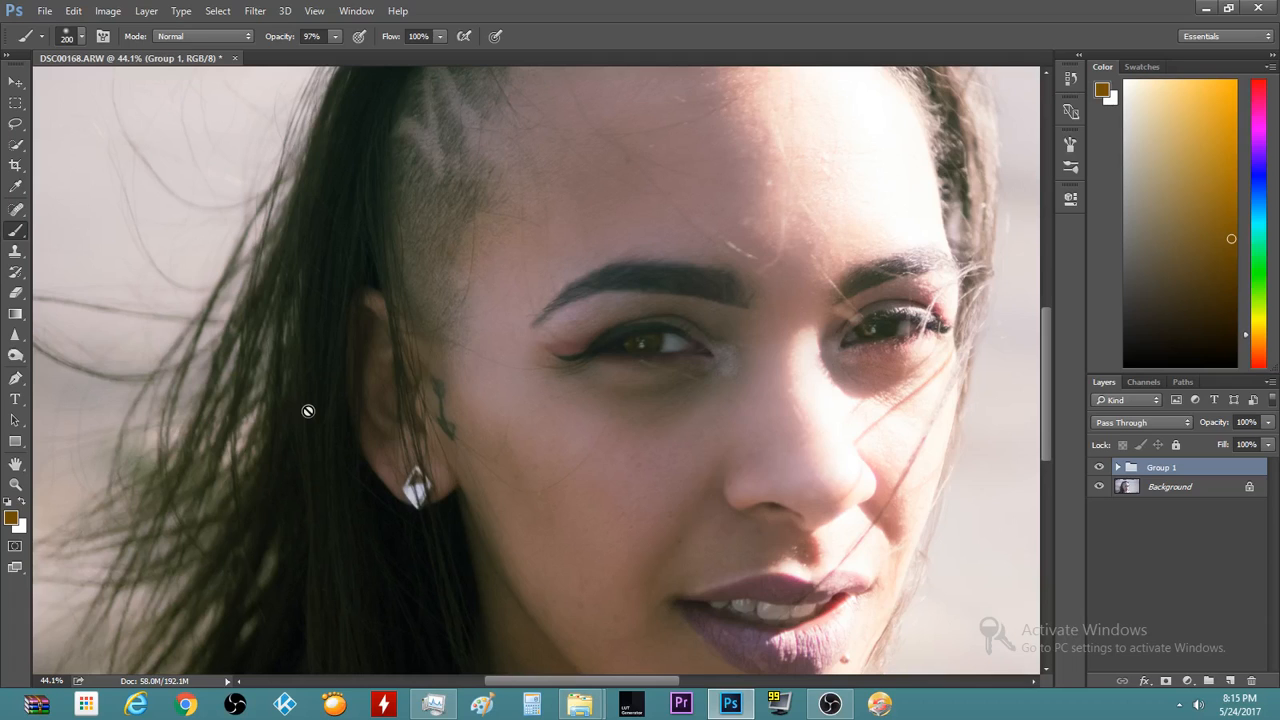
pyautogui.scroll(-5, 86, 214)
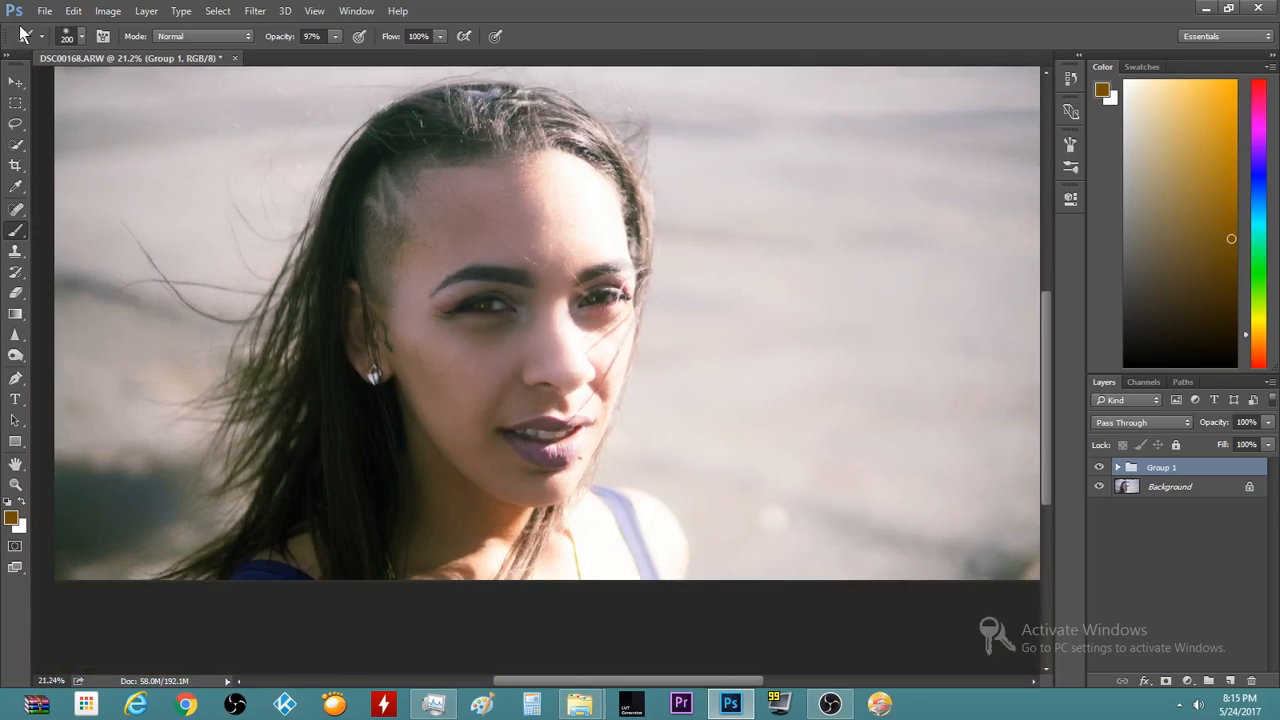
pyautogui.click(45, 12)
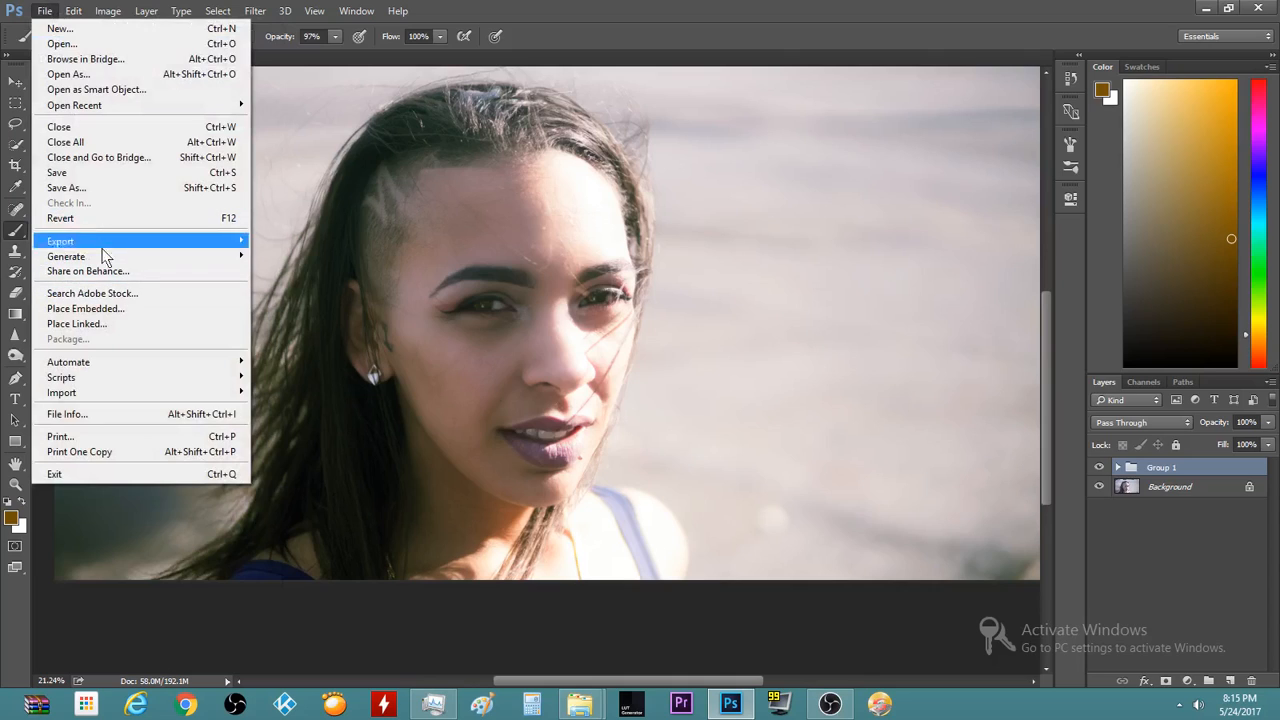
pyautogui.click(83, 187)
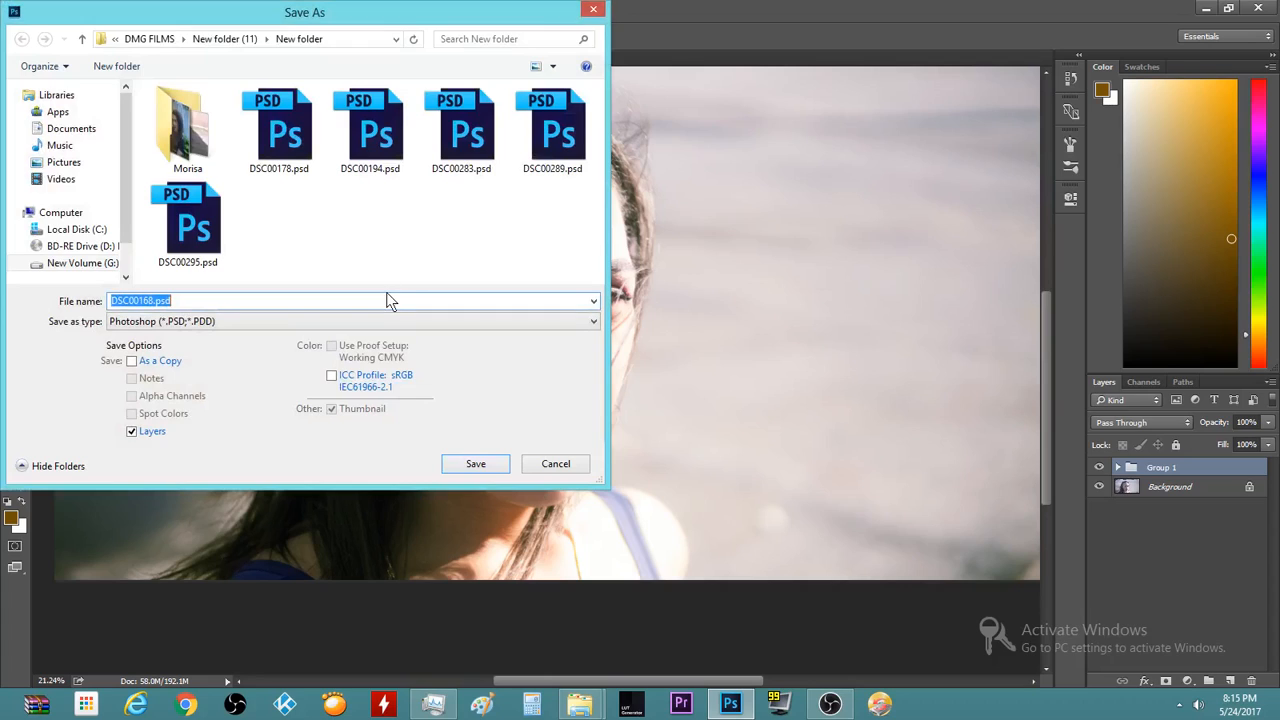
pyautogui.click(476, 464)
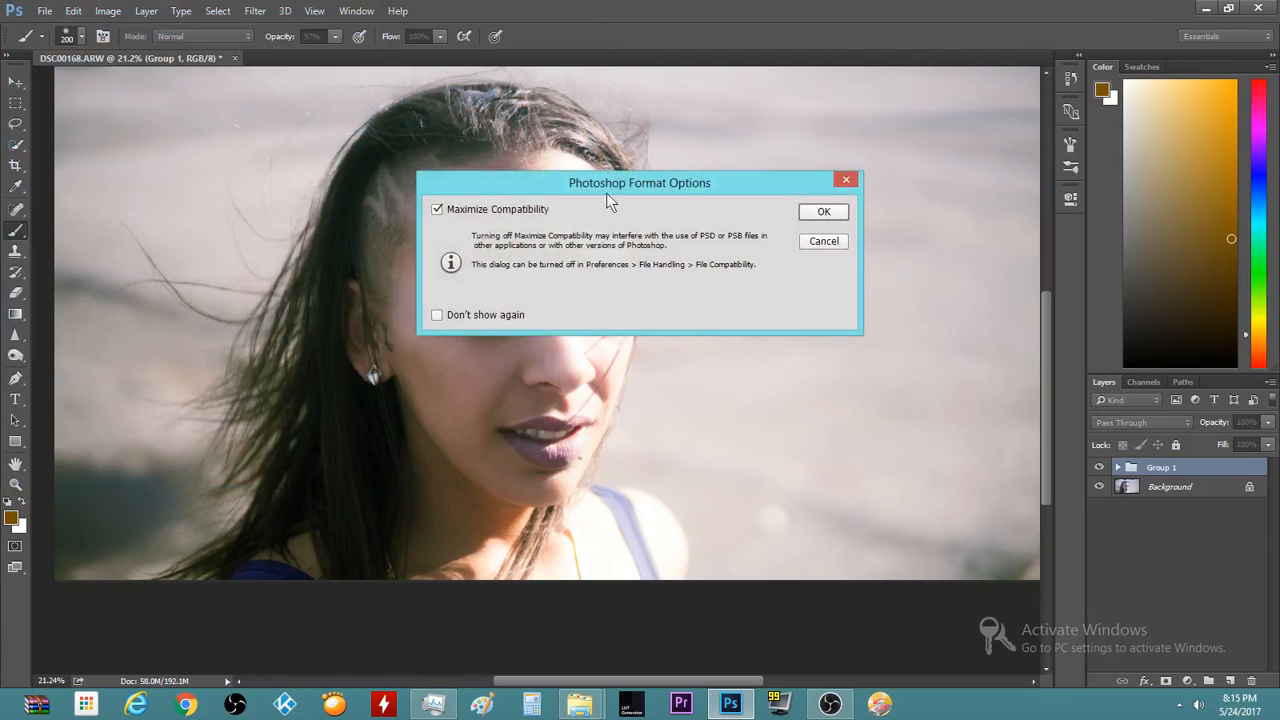
pyautogui.click(822, 211)
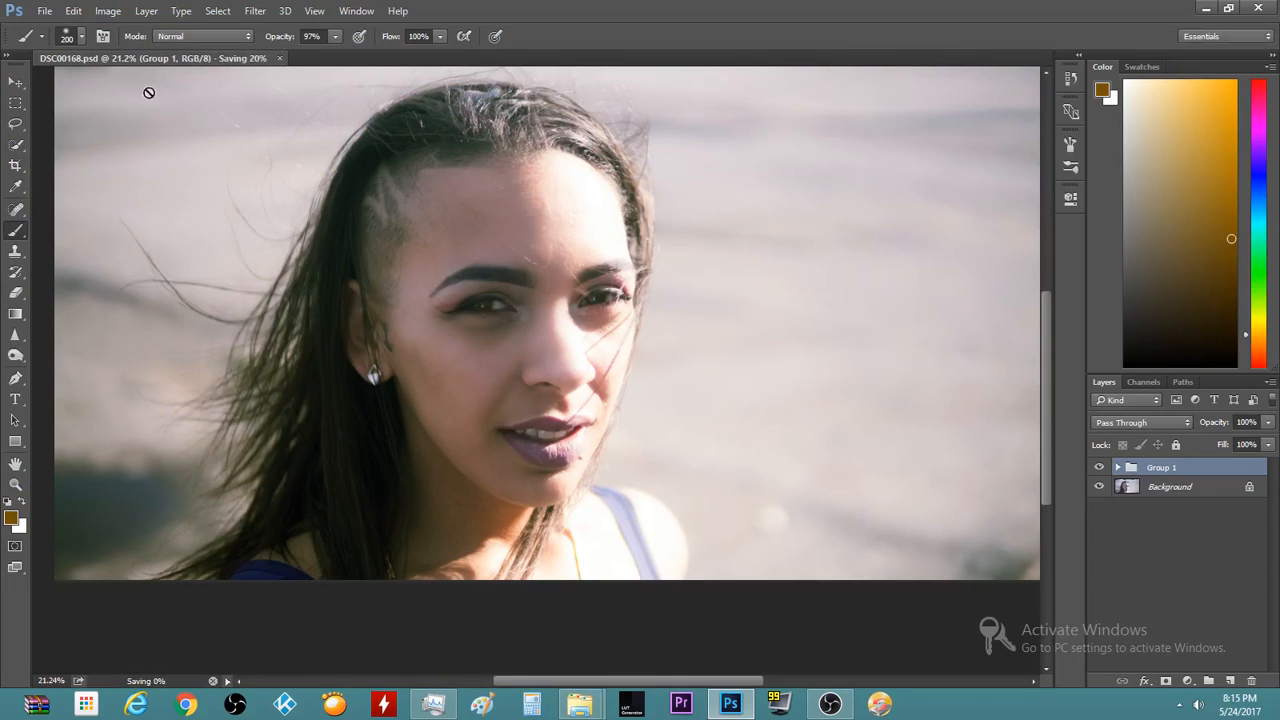
# Start another Save As and dismiss the background-save error
pyautogui.click(45, 11)
pyautogui.click(118, 189)
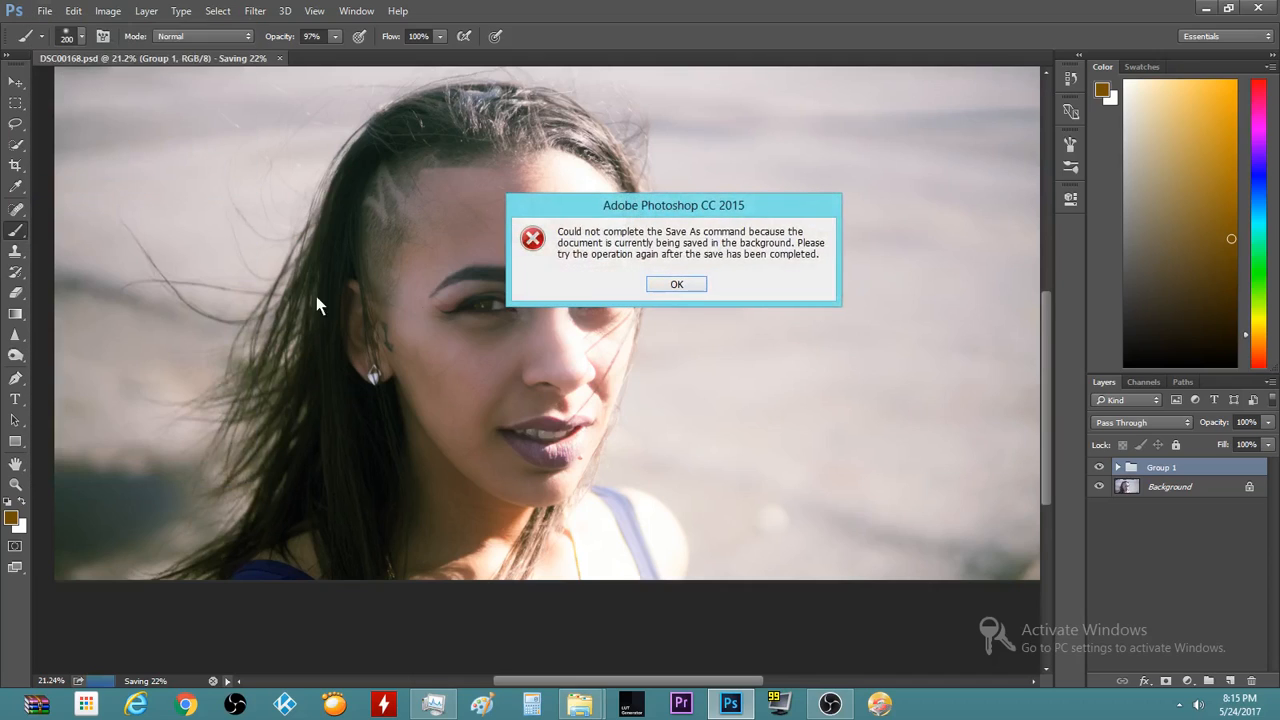
pyautogui.click(680, 284)
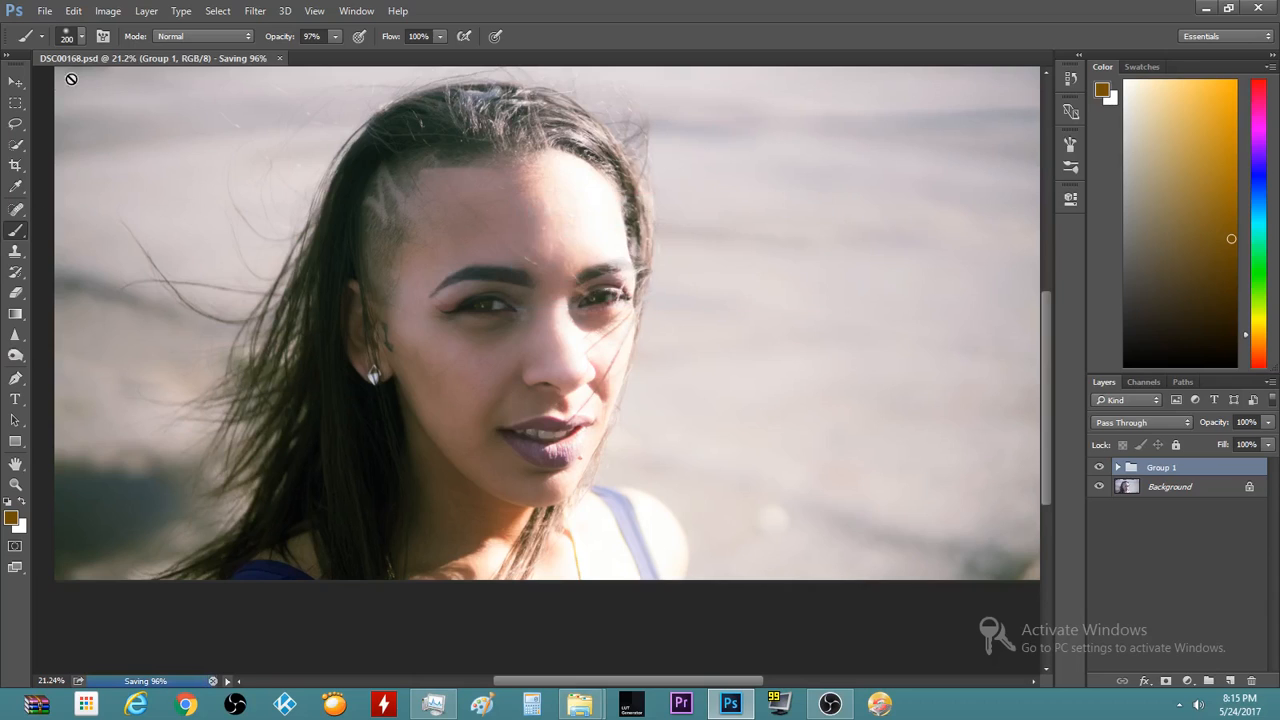
pyautogui.click(44, 11)
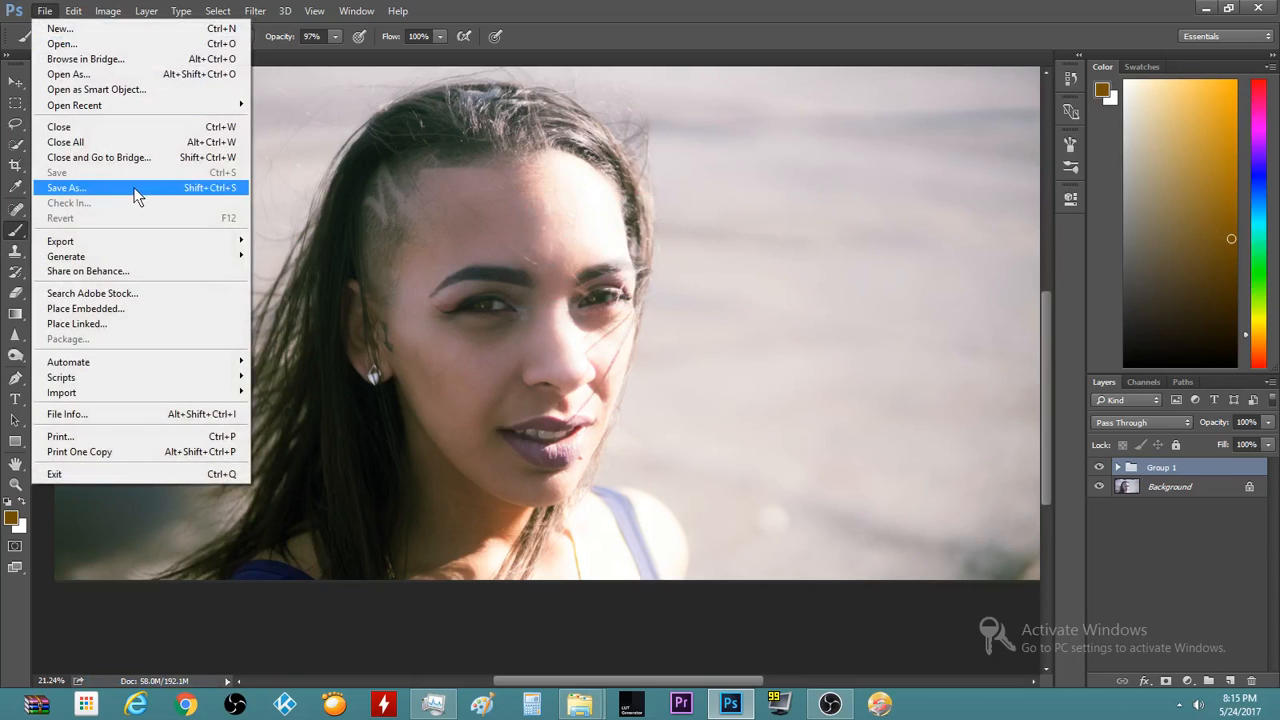
# Save DSC00168.jpg as a JPEG into the Morisa folder at Quality 12 (Maximum)
pyautogui.click(137, 188)
pyautogui.click(316, 320)
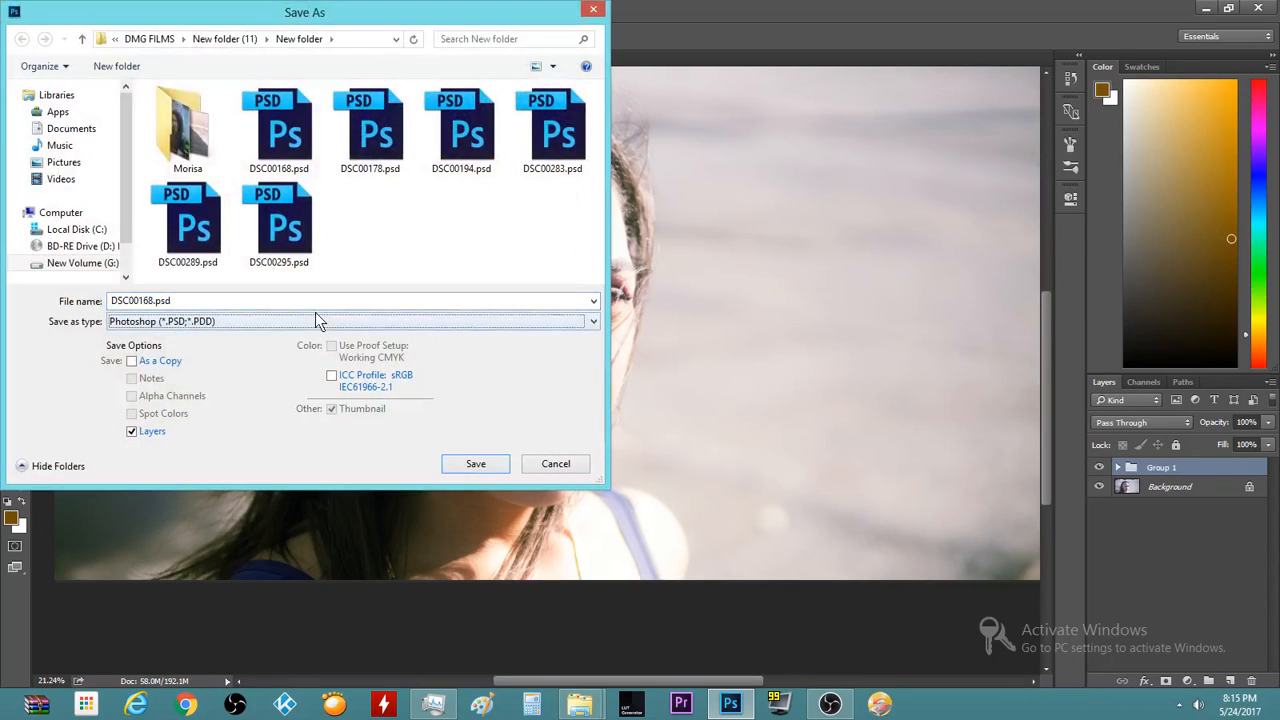
pyautogui.press('j')
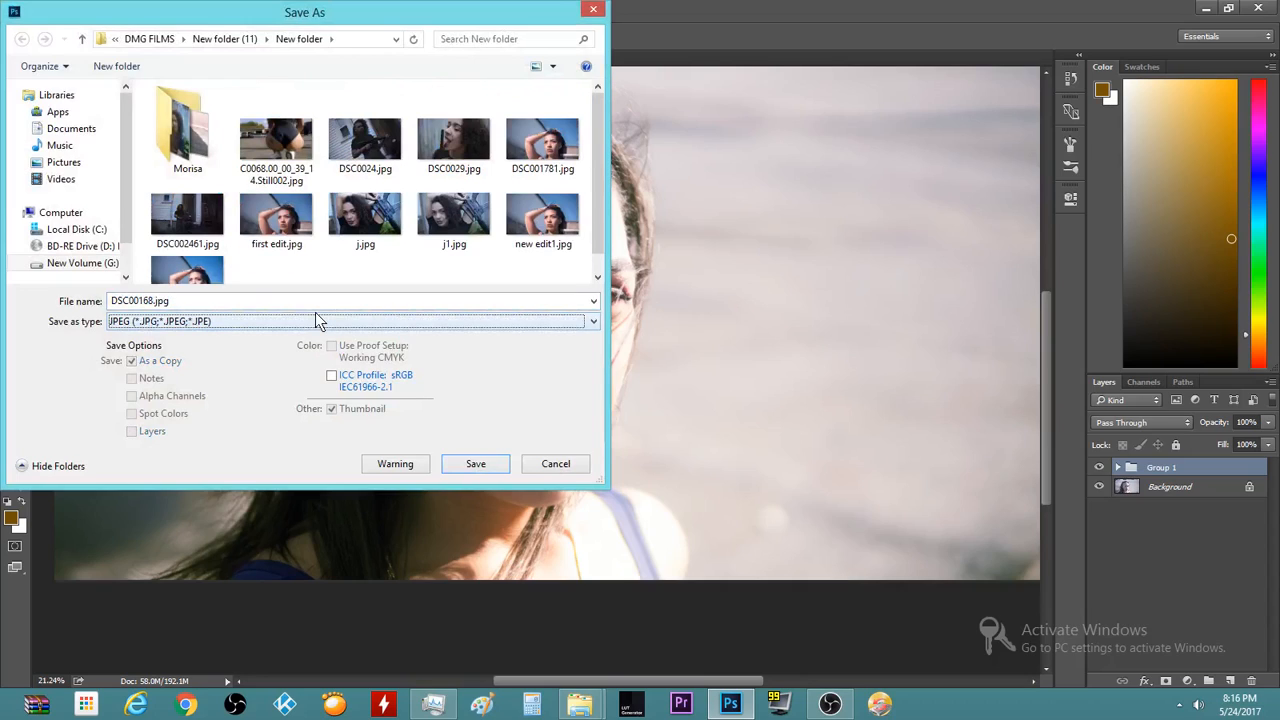
pyautogui.doubleClick(157, 127)
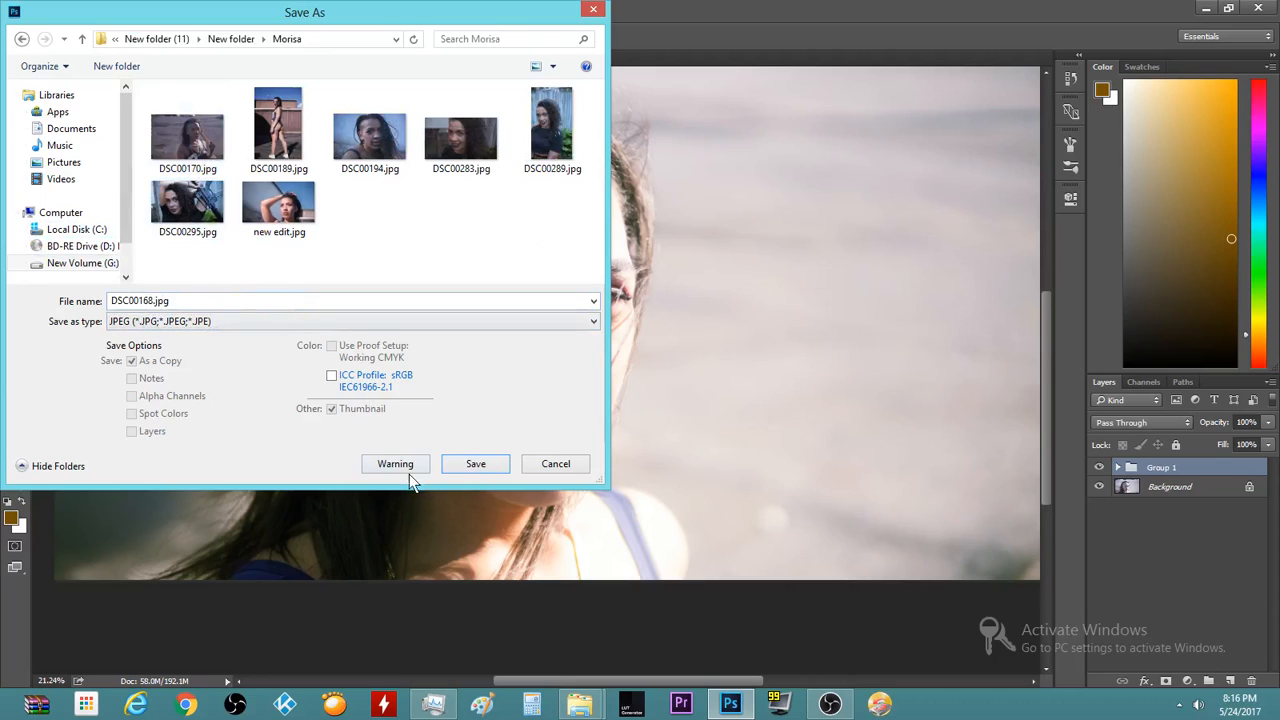
pyautogui.click(474, 464)
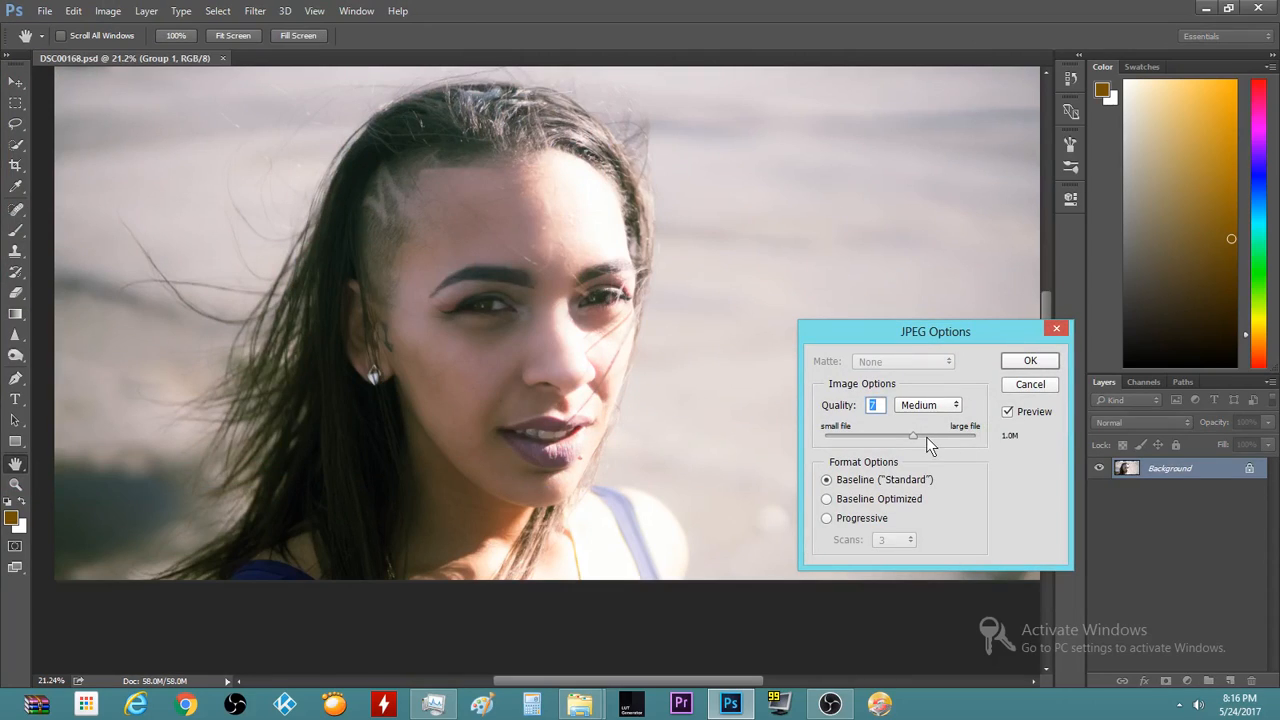
pyautogui.moveTo(919, 434); pyautogui.dragTo(1033, 449)
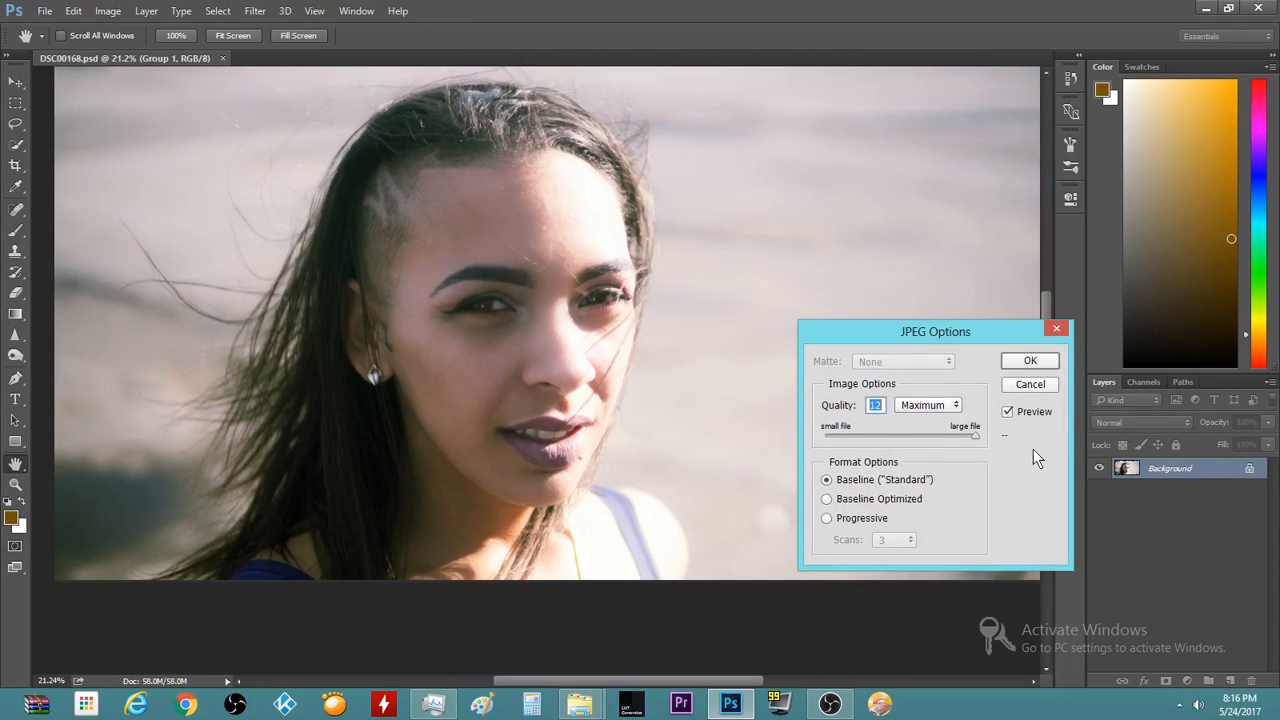
pyautogui.click(1028, 366)
pyautogui.moveTo(1047, 365); pyautogui.dragTo(1030, 328)
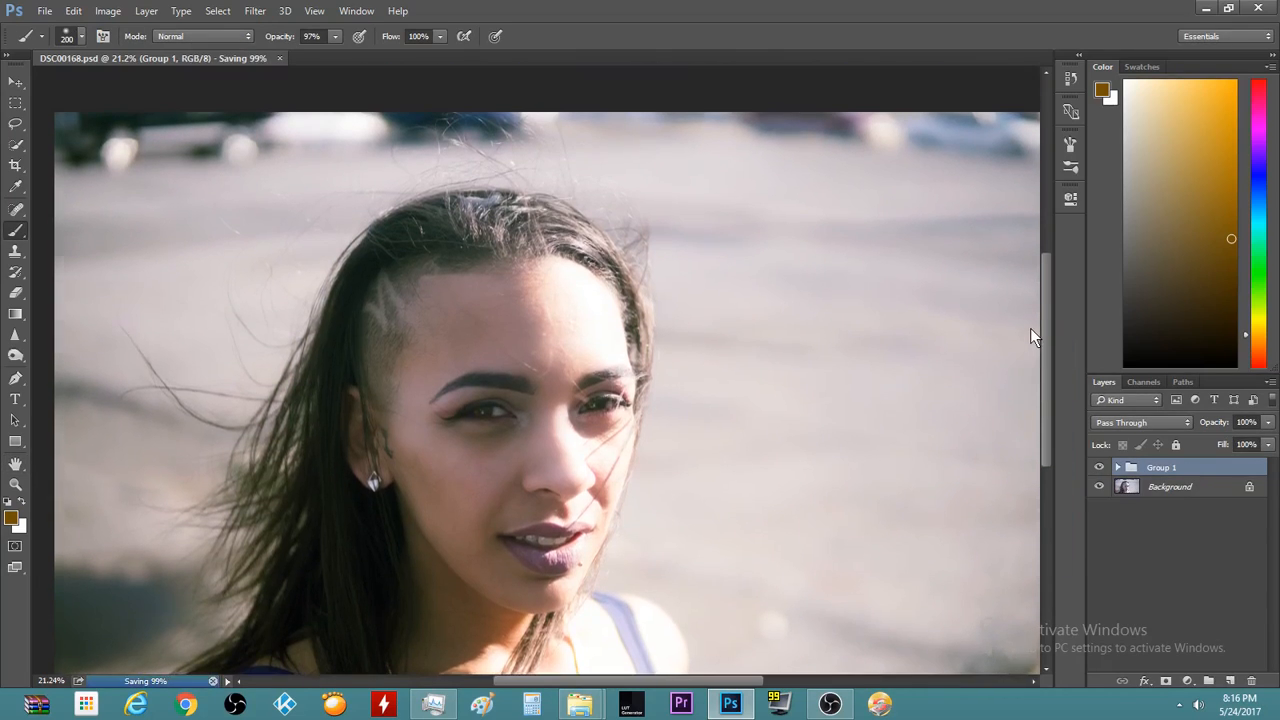
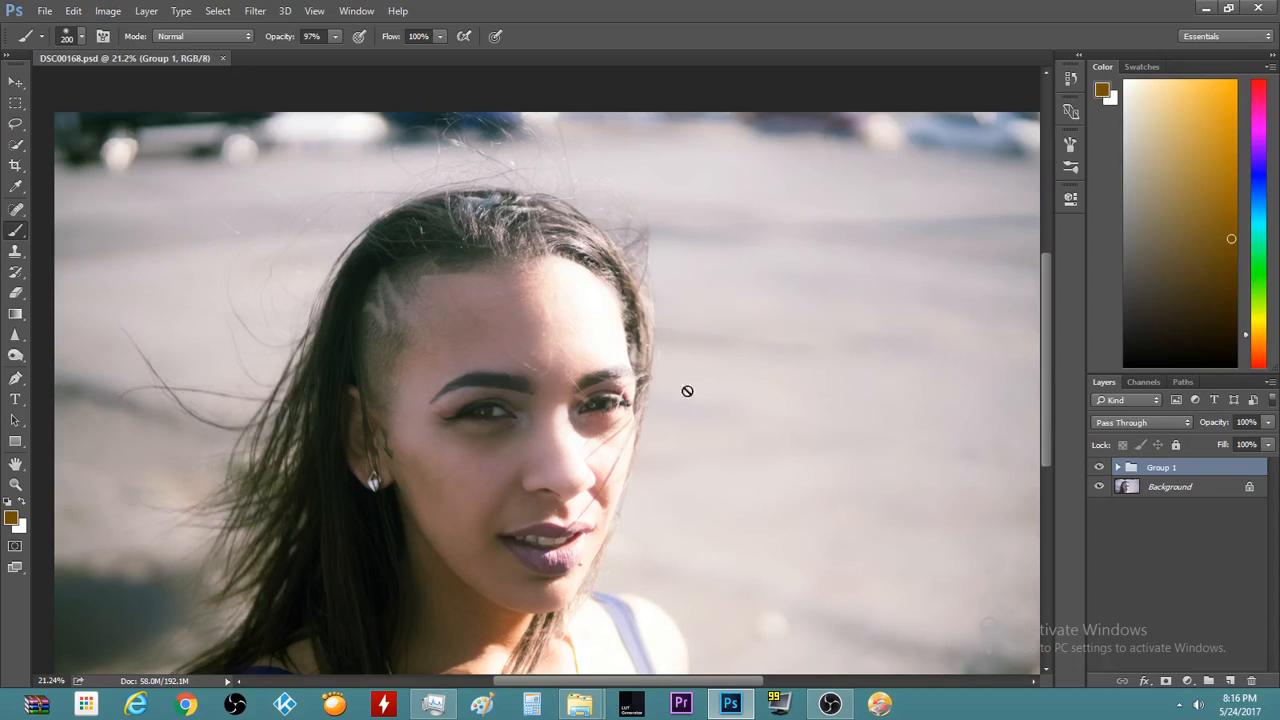
# Save the portrait as DSC00168.jpg in JPEG format at quality 8 (High)
pyautogui.click(1143, 381)
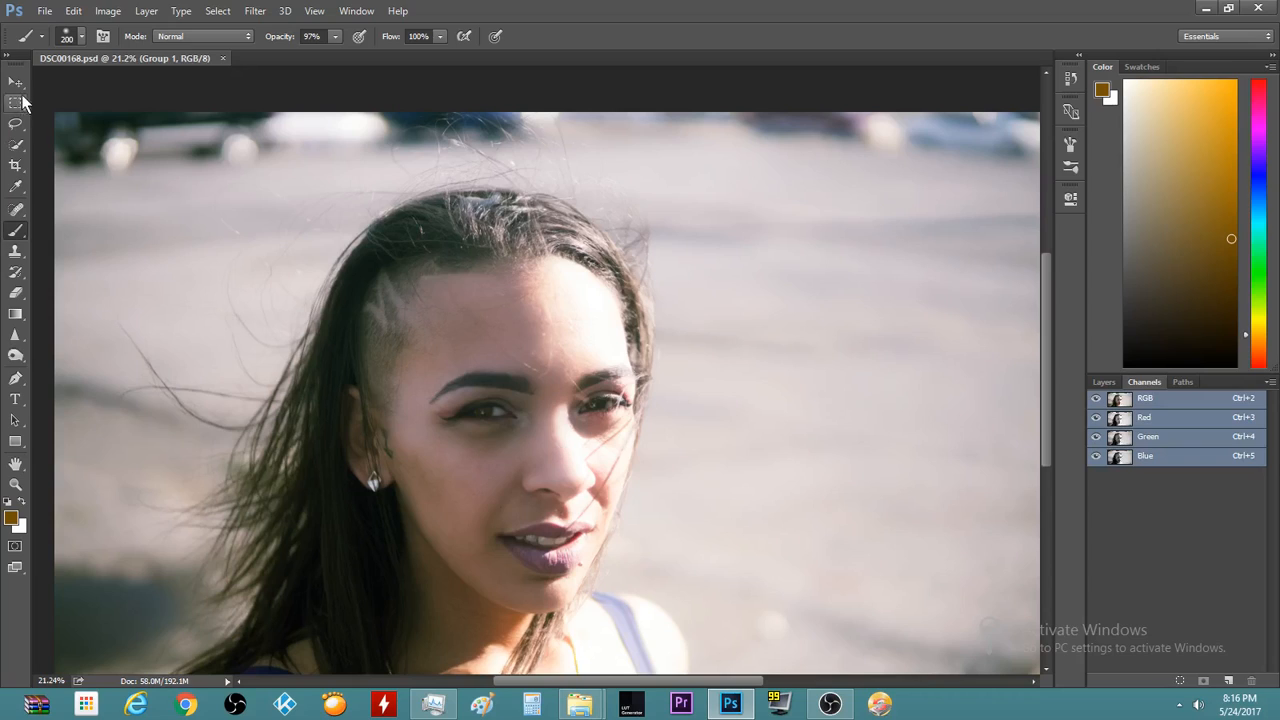
pyautogui.click(42, 12)
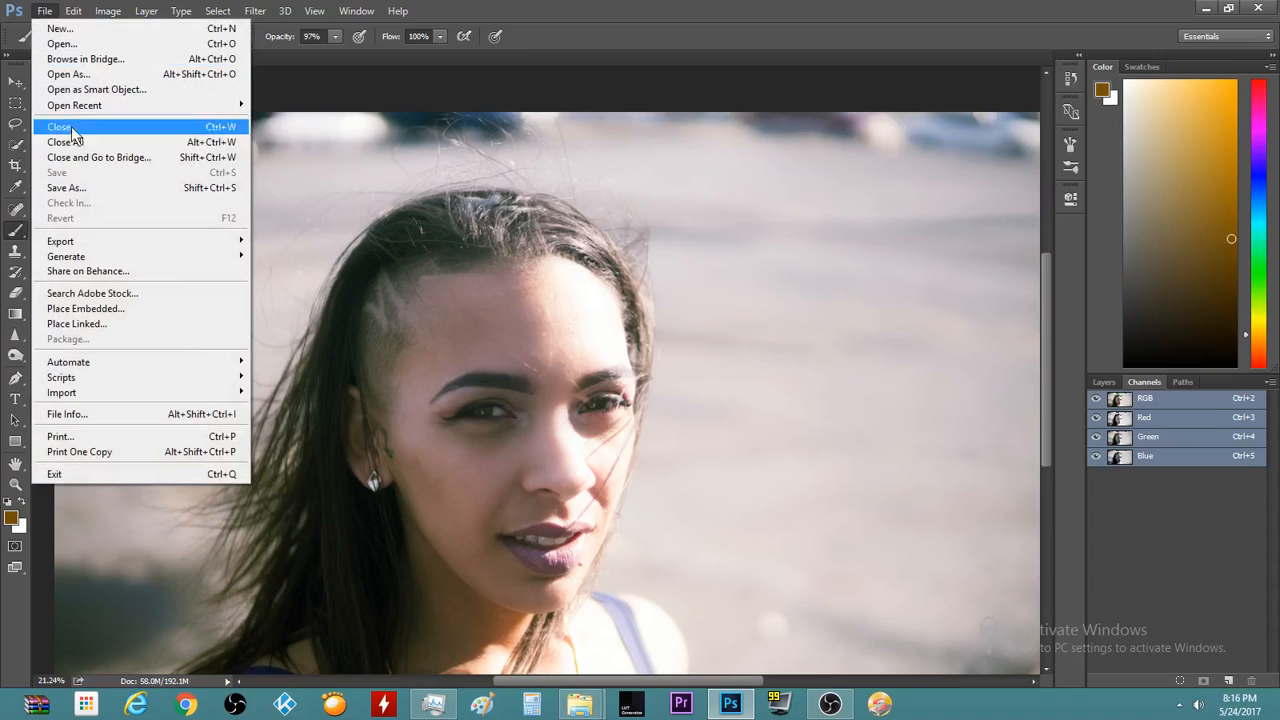
pyautogui.click(98, 190)
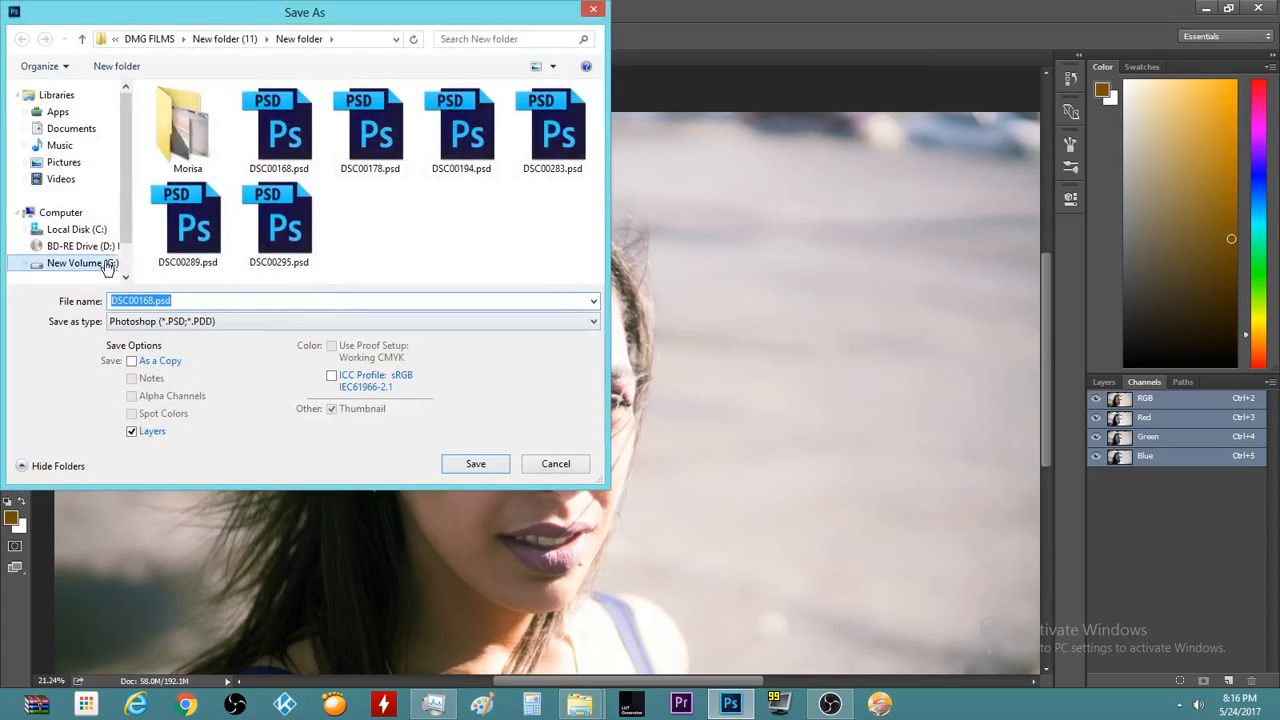
pyautogui.press('Tab')
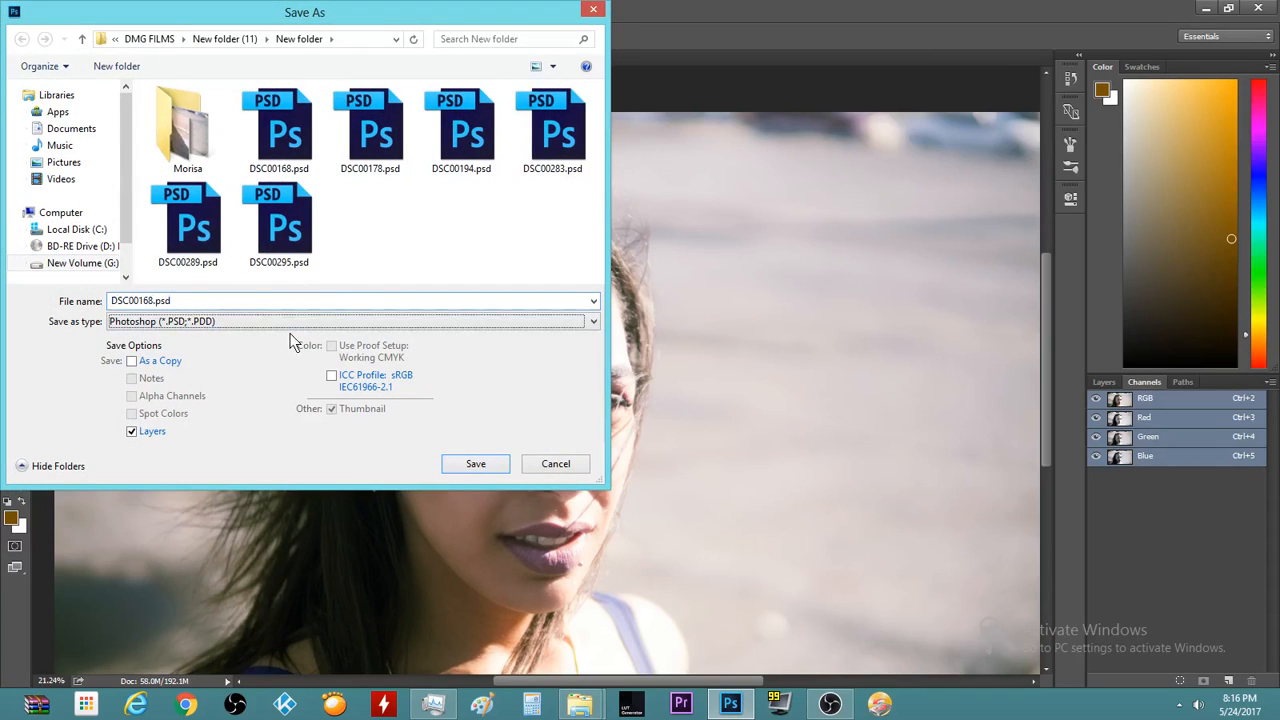
pyautogui.press('j')
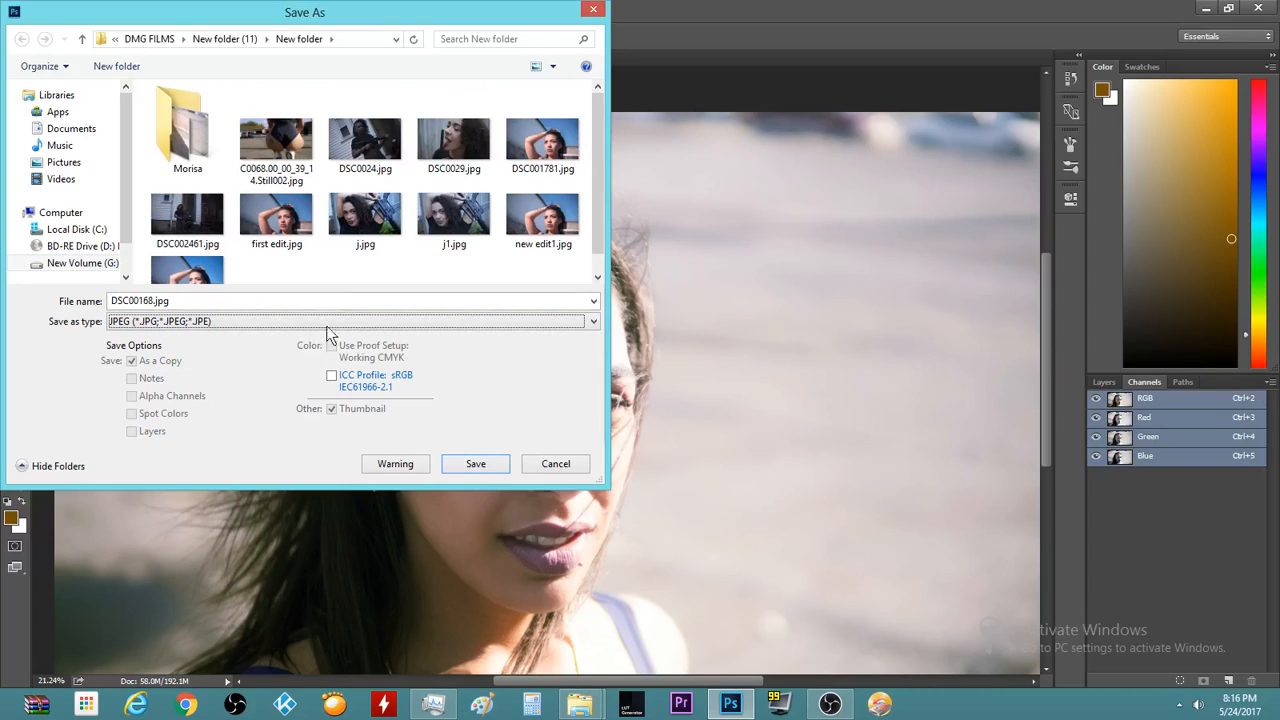
pyautogui.click(503, 468)
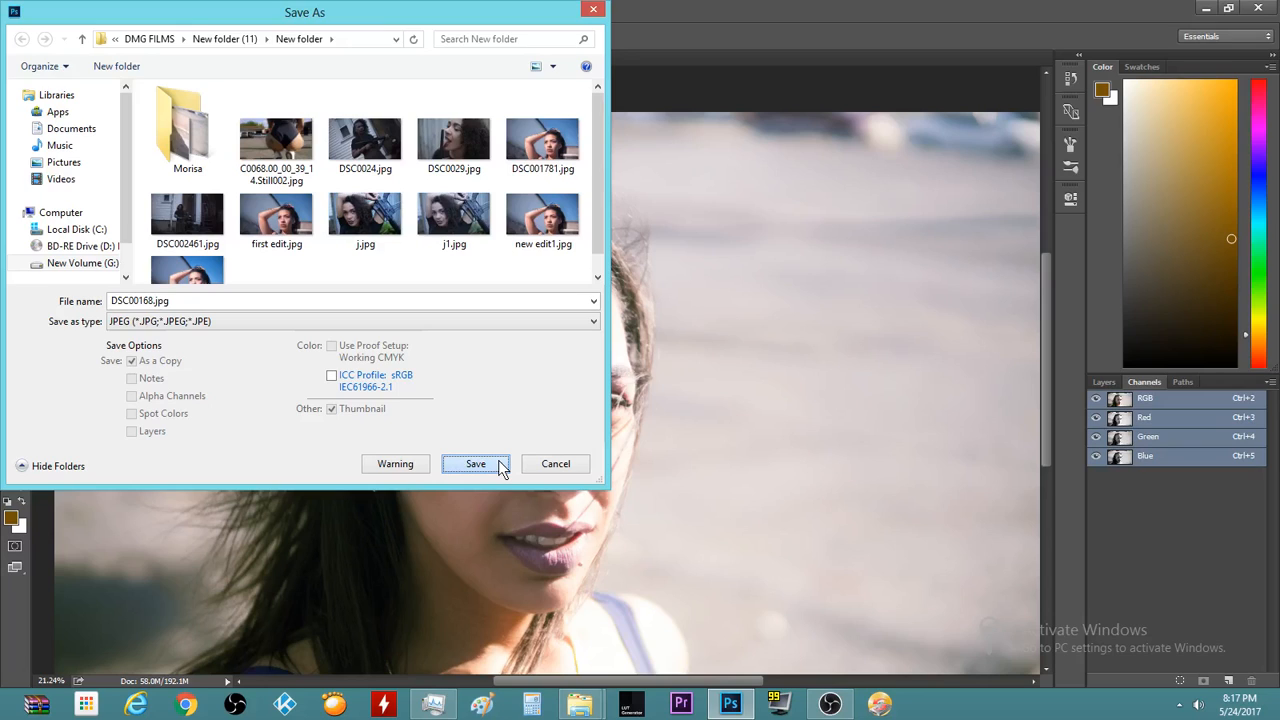
pyautogui.click(502, 468)
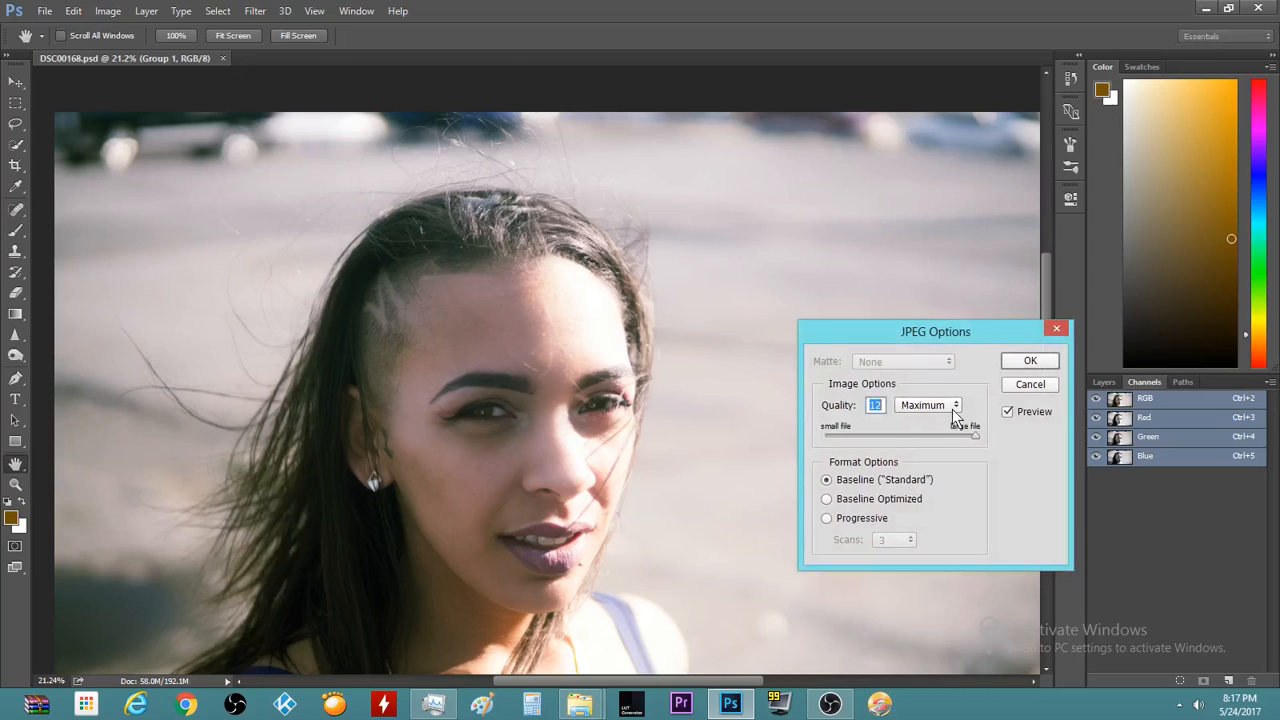
pyautogui.write('8')
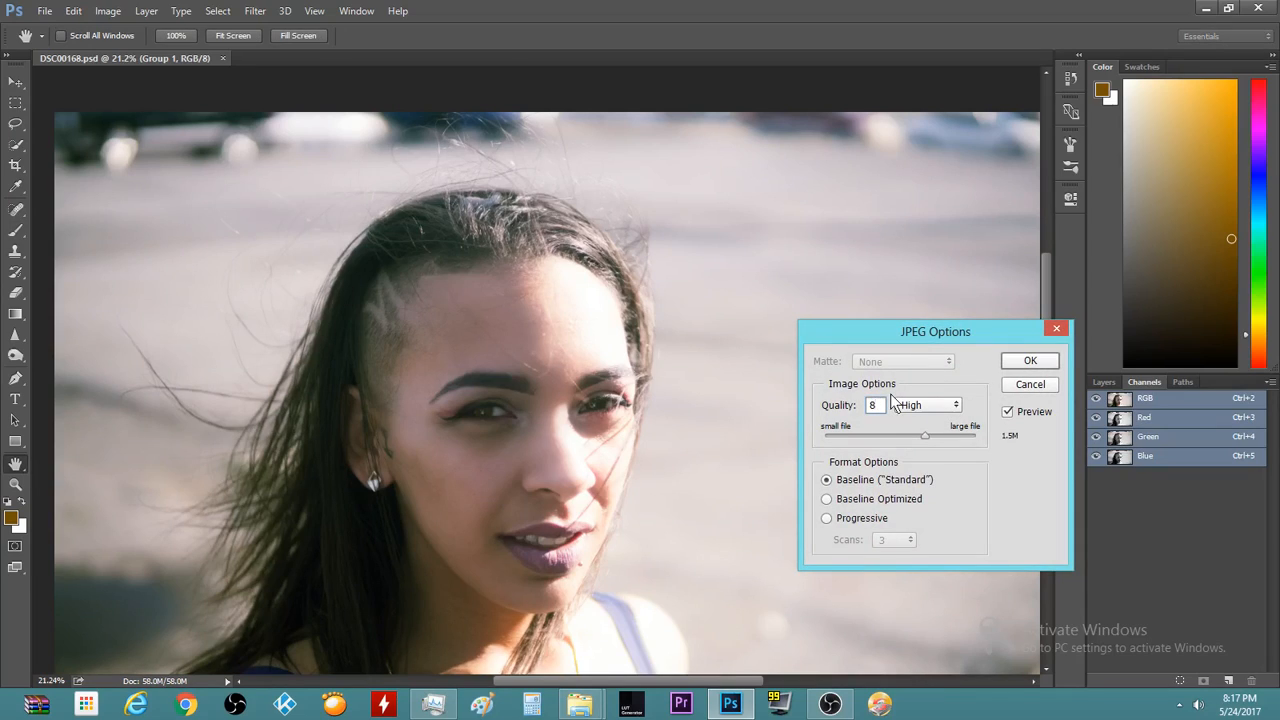
pyautogui.click(1037, 361)
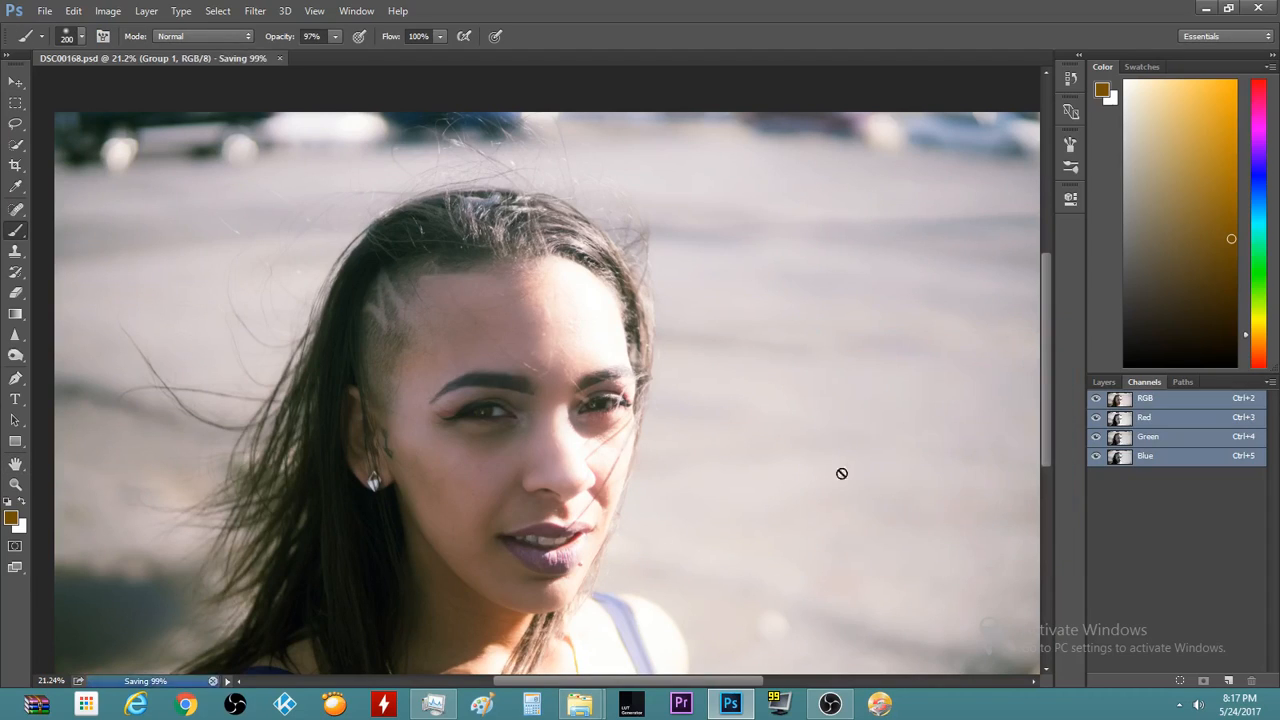
# Open the web browser and go to the Google homepage
pyautogui.click(185, 706)
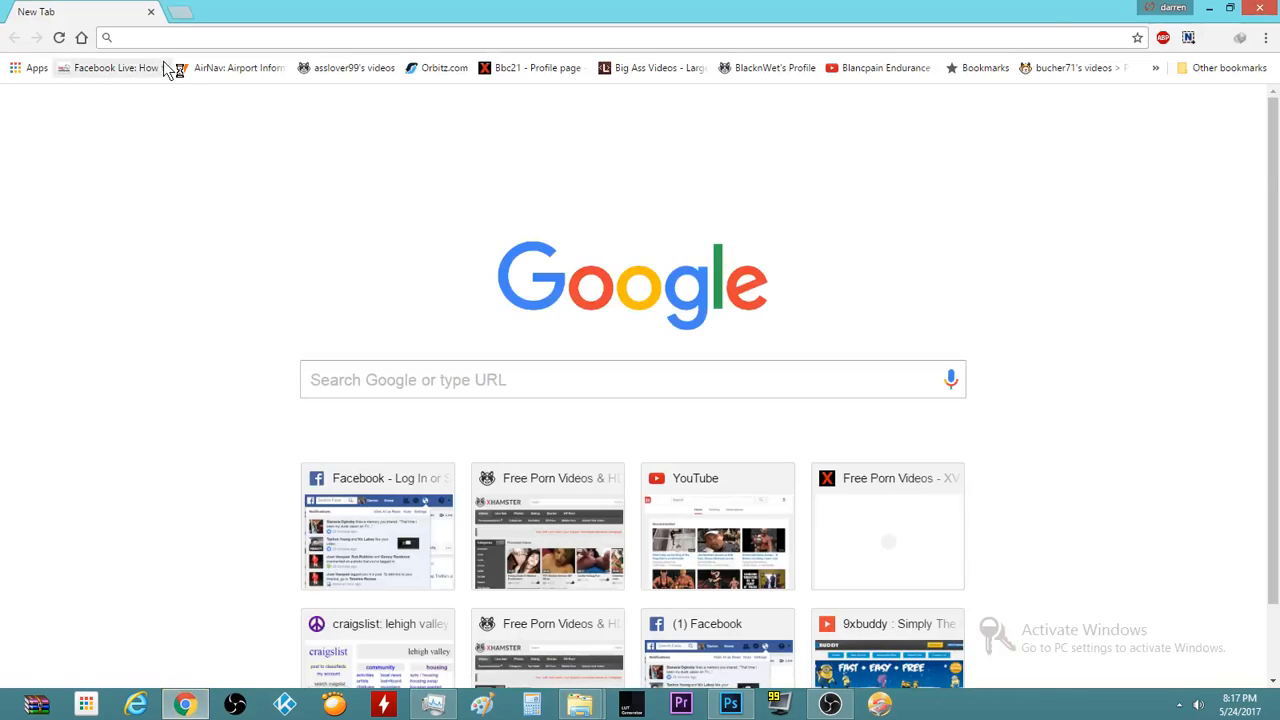
pyautogui.write('g')
pyautogui.click(164, 62)
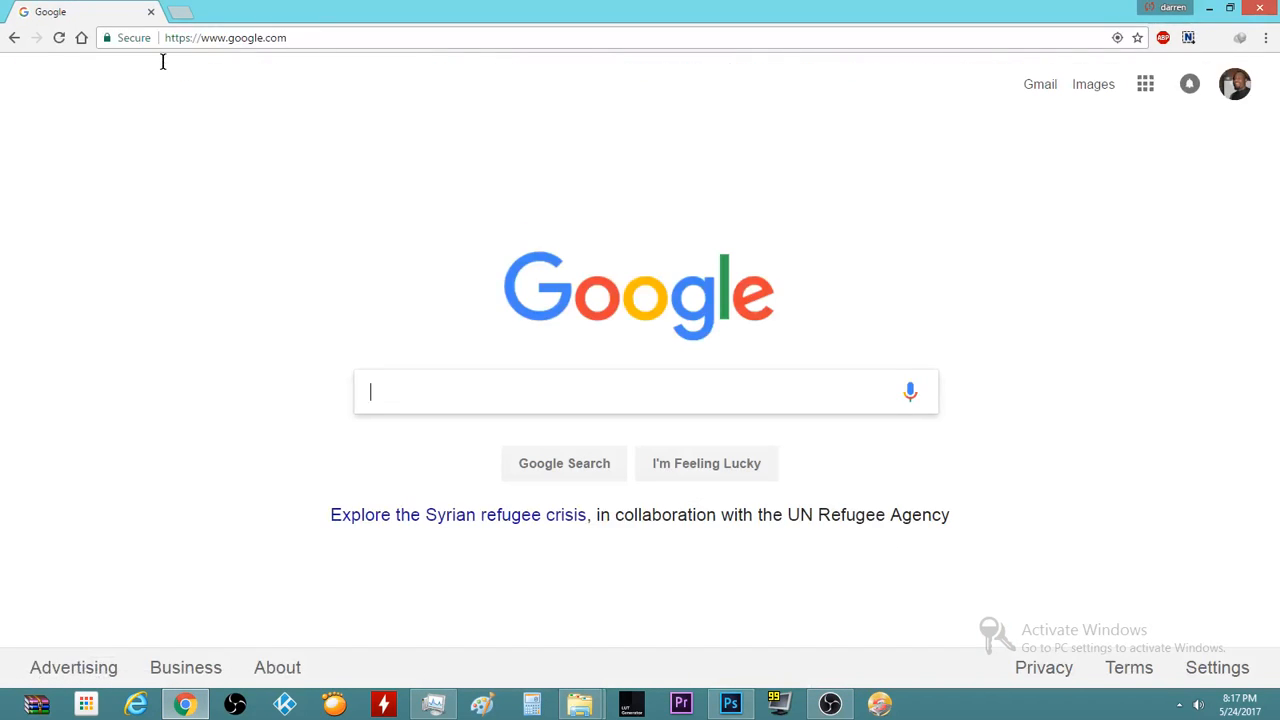
# Load the Flickr albums page from the address-bar suggestions
pyautogui.click(170, 38)
pyautogui.write('f')
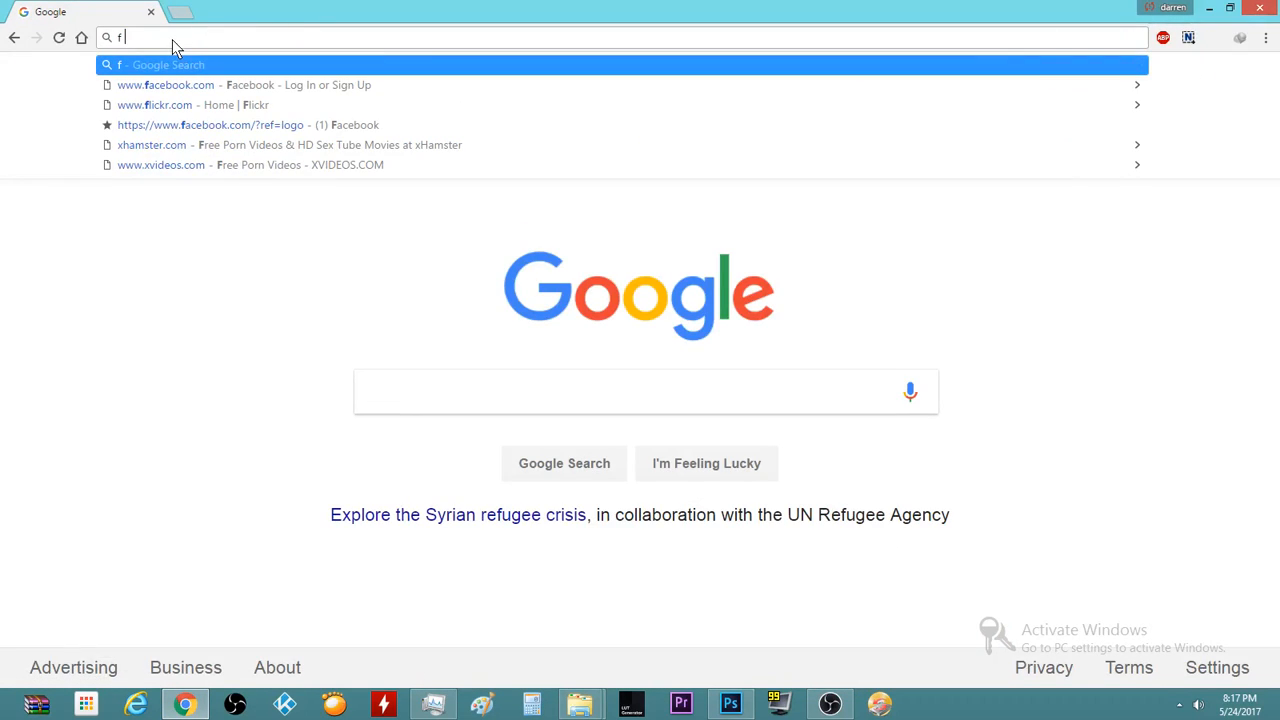
pyautogui.write('l')
pyautogui.press('Down')
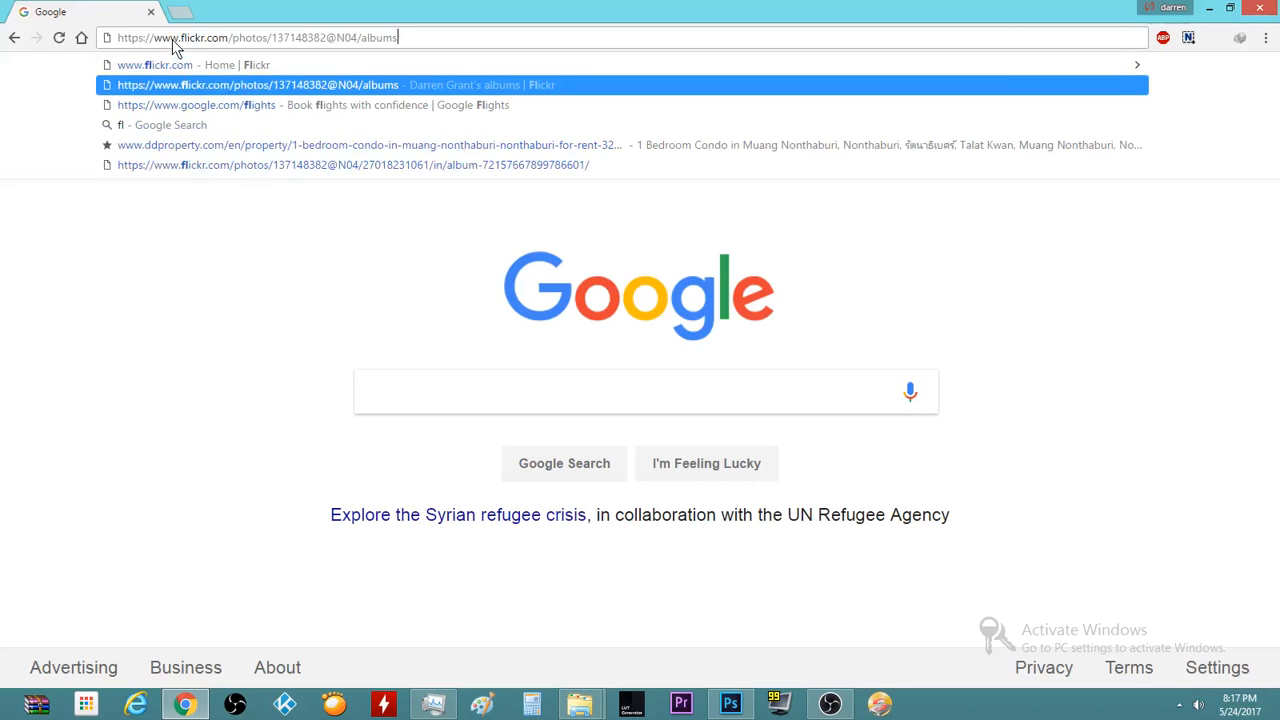
pyautogui.press('Return')
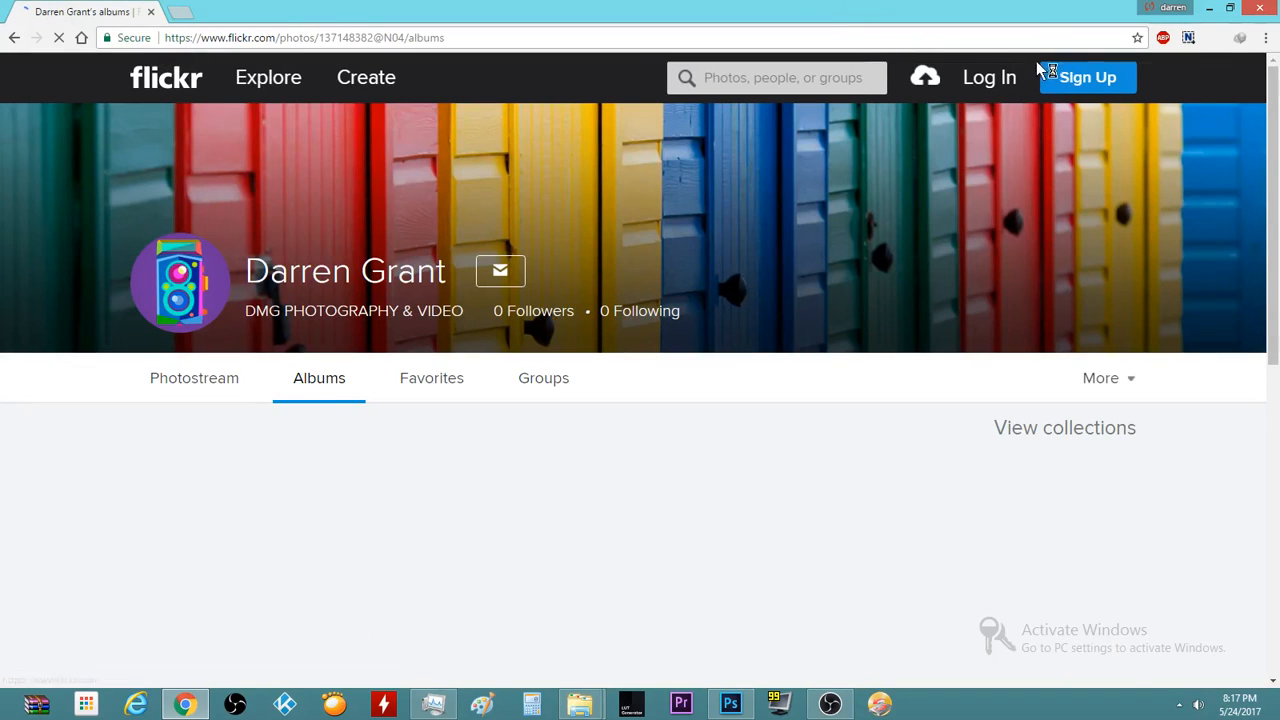
# Start signing in to Flickr with the saved Yahoo e-mail address
pyautogui.click(993, 82)
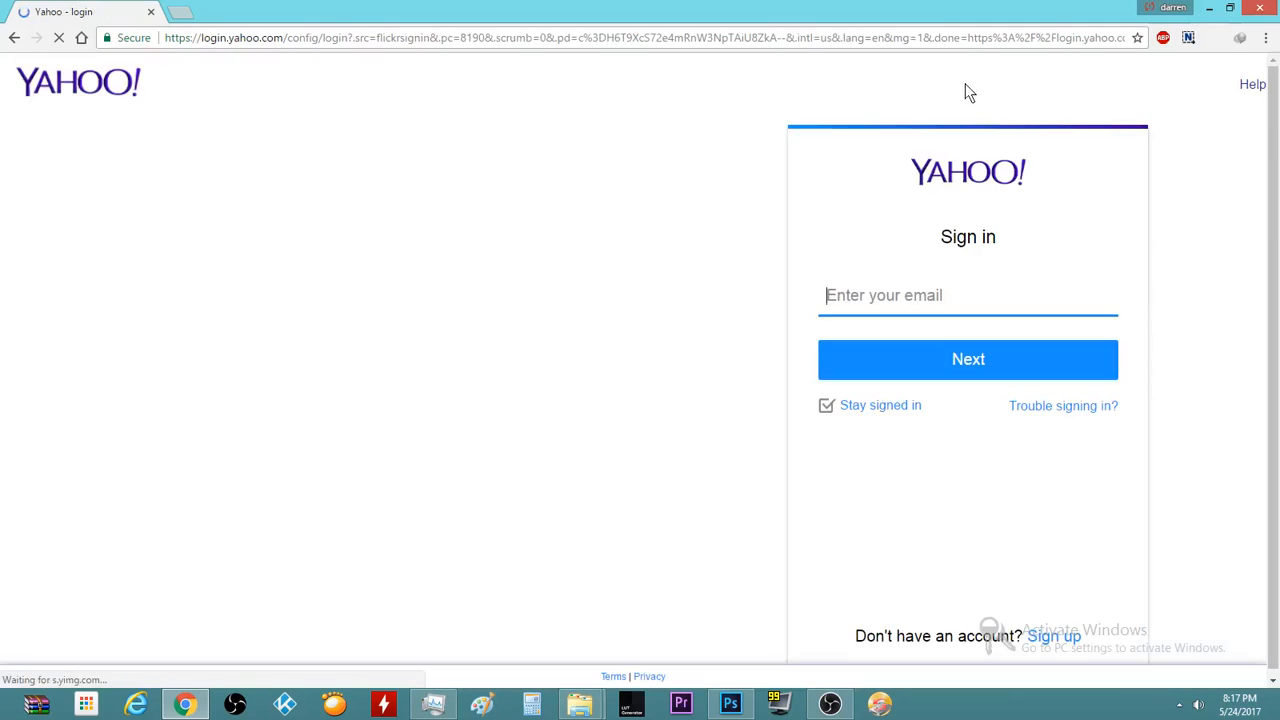
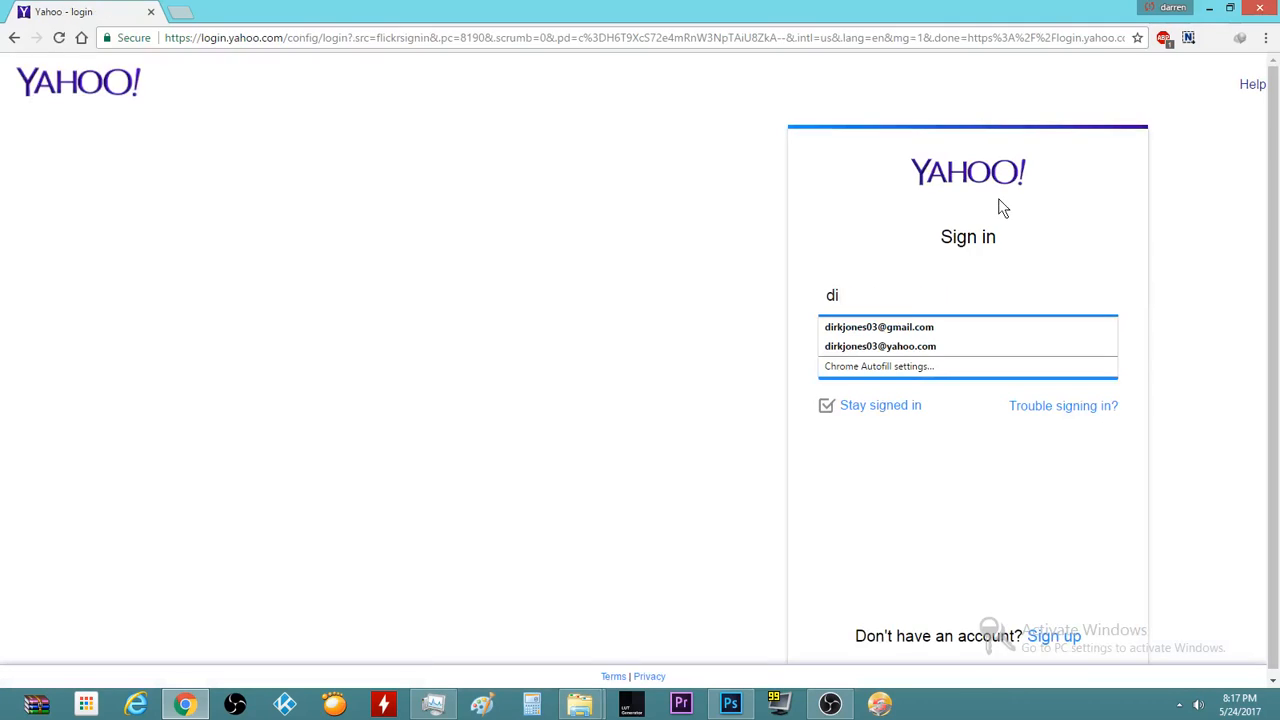
pyautogui.press('Down')
pyautogui.press('Down')
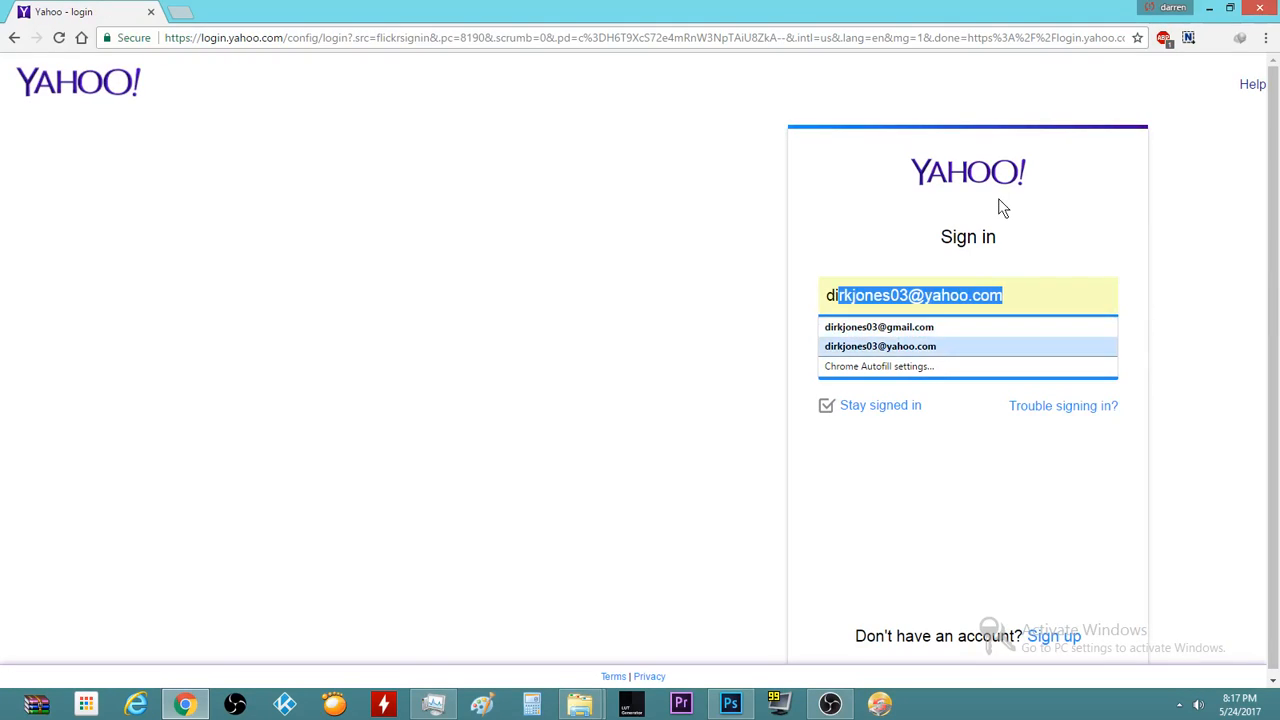
pyautogui.press('Return')
pyautogui.press('Return')
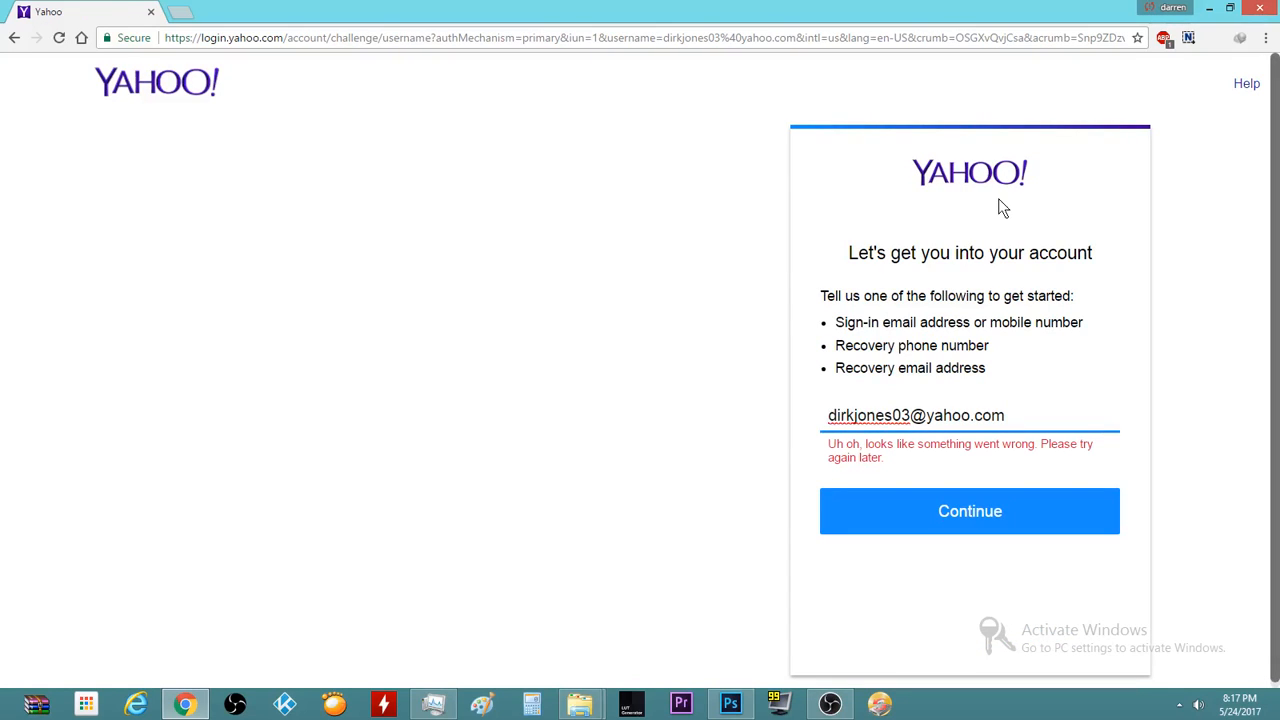
pyautogui.click(924, 515)
pyautogui.click(923, 513)
pyautogui.click(923, 512)
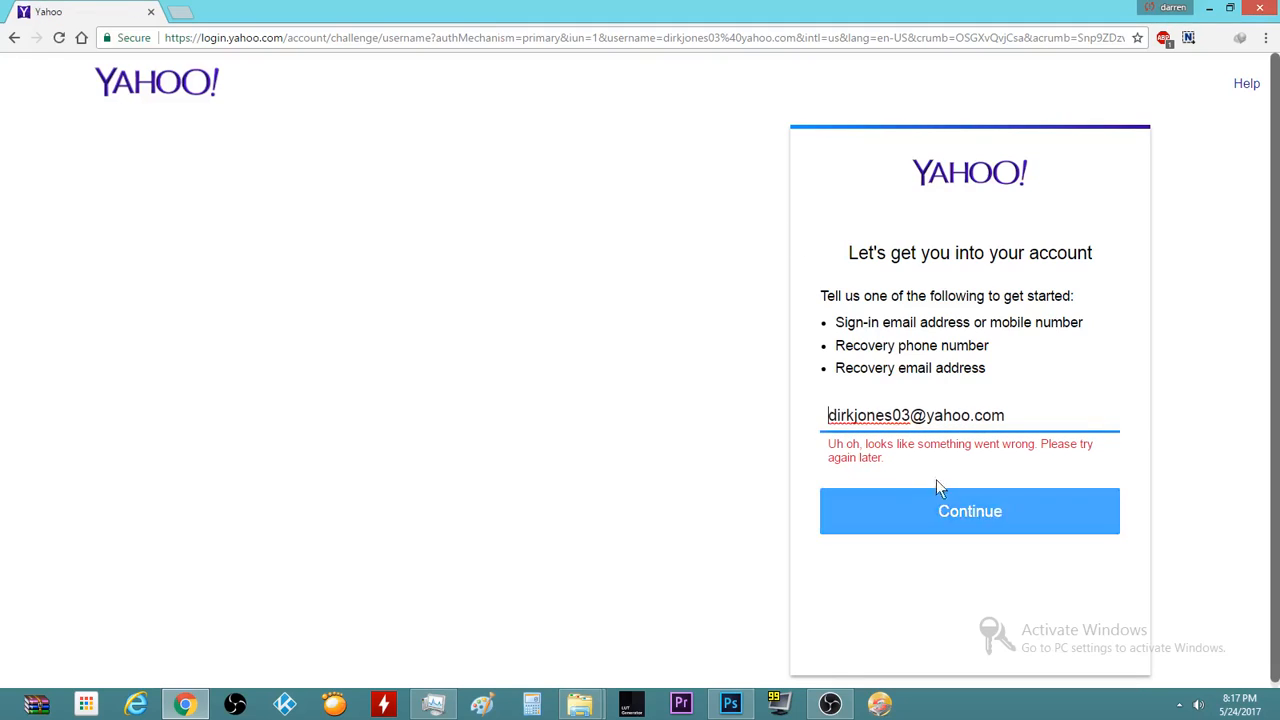
# Replace the e-mail with the account name and resubmit the sign-in
pyautogui.tripleClick(1020, 404)
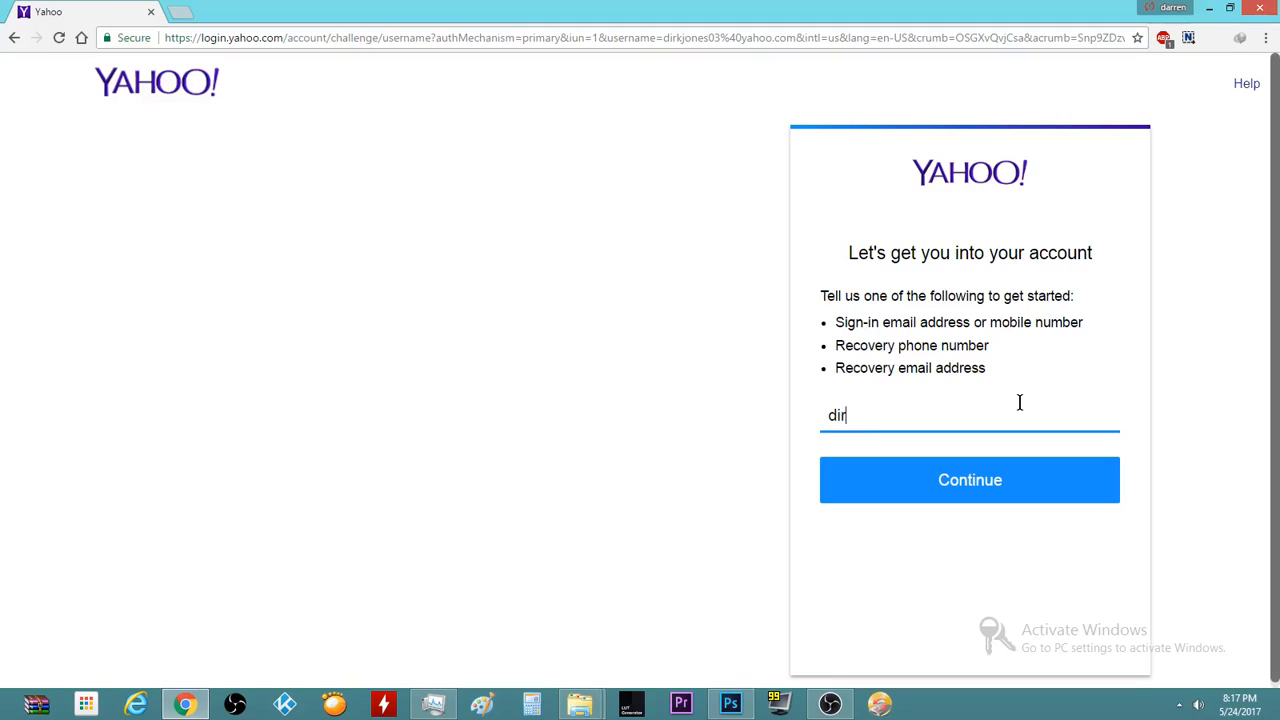
pyautogui.press('Return')
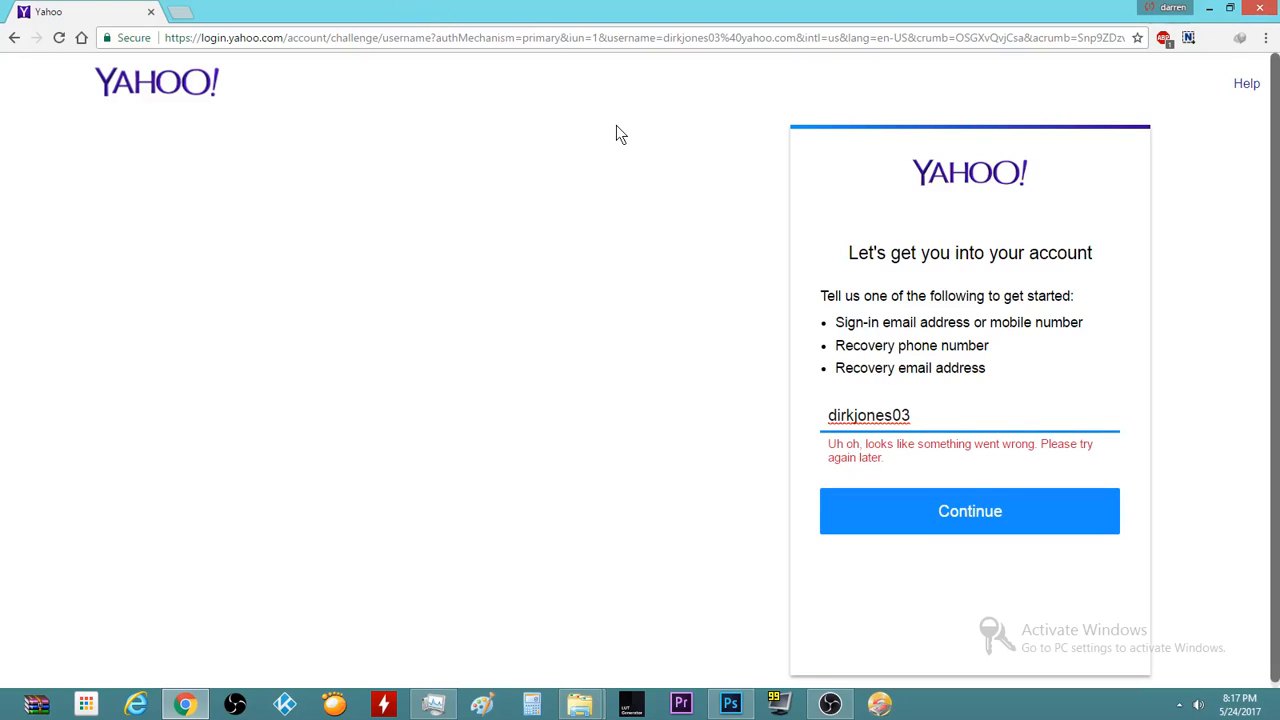
# Go back and select the half-typed 'google.' address to replace it
pyautogui.click(12, 40)
pyautogui.click(200, 37)
pyautogui.write('g')
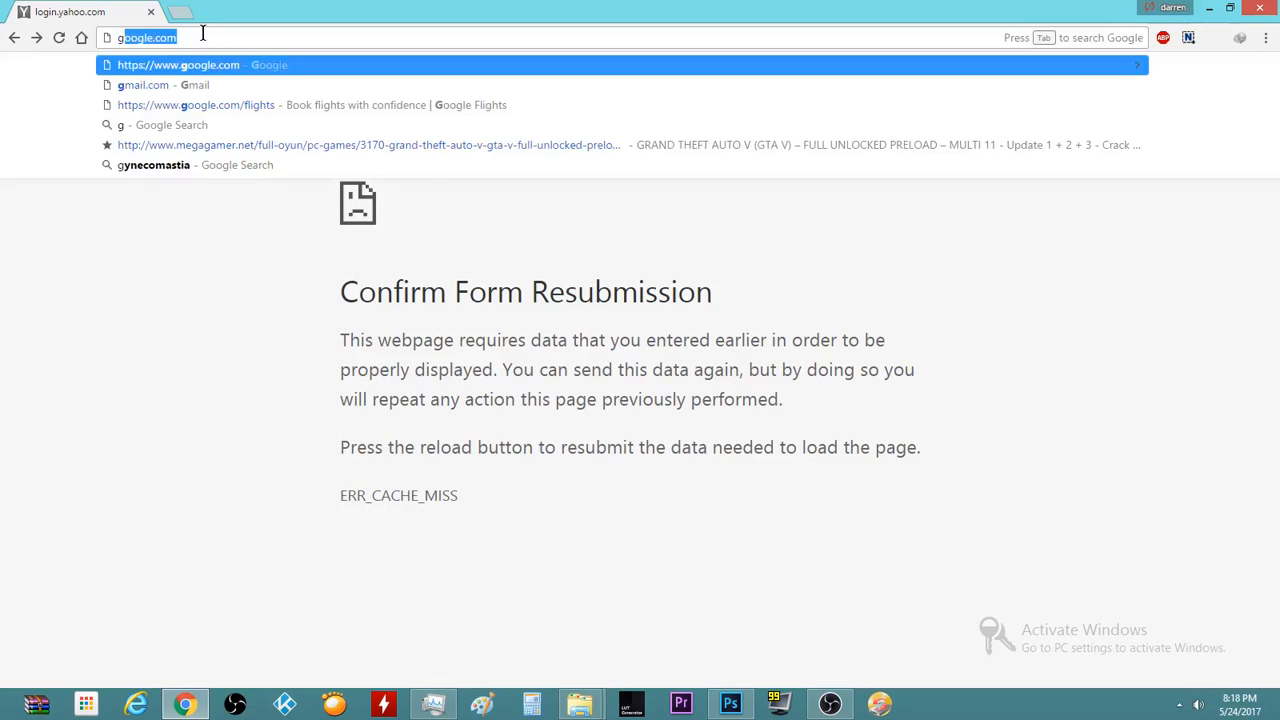
pyautogui.write('oogle.')
pyautogui.hotkey('ctrl', 'a')
# Go to facebook.com and open an empty Create a Post composer
pyautogui.write('face')
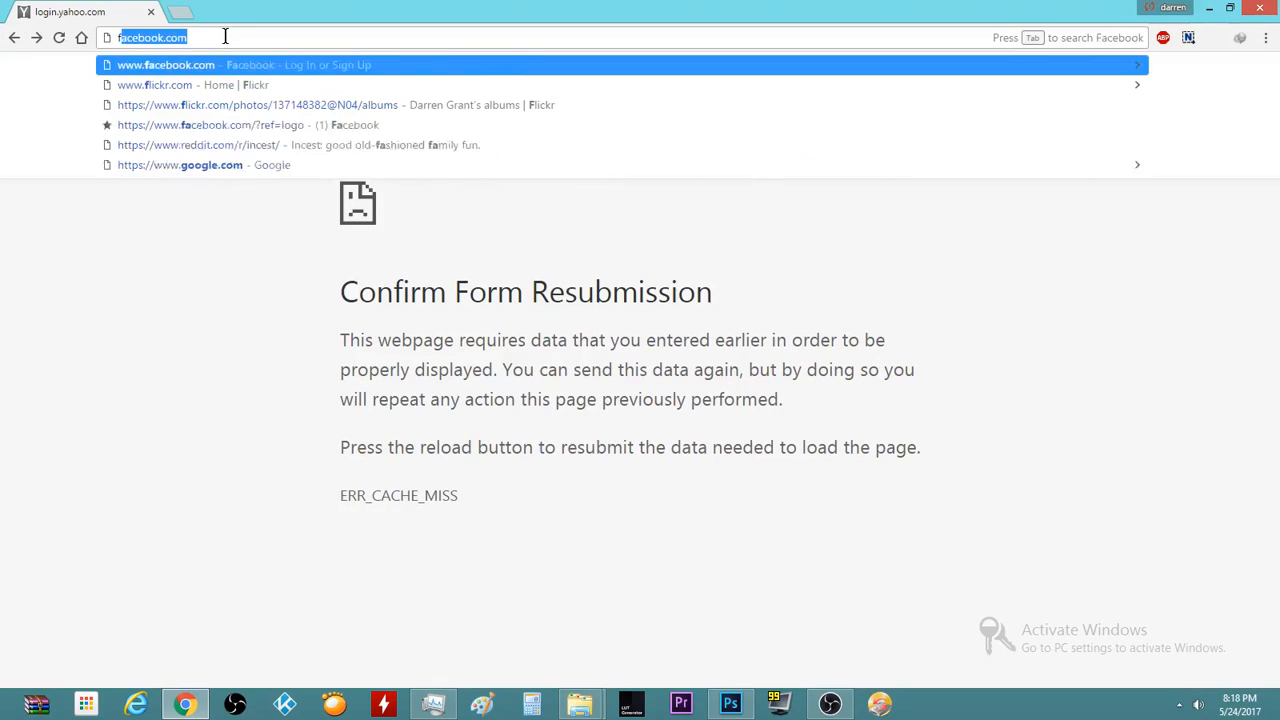
pyautogui.click(203, 60)
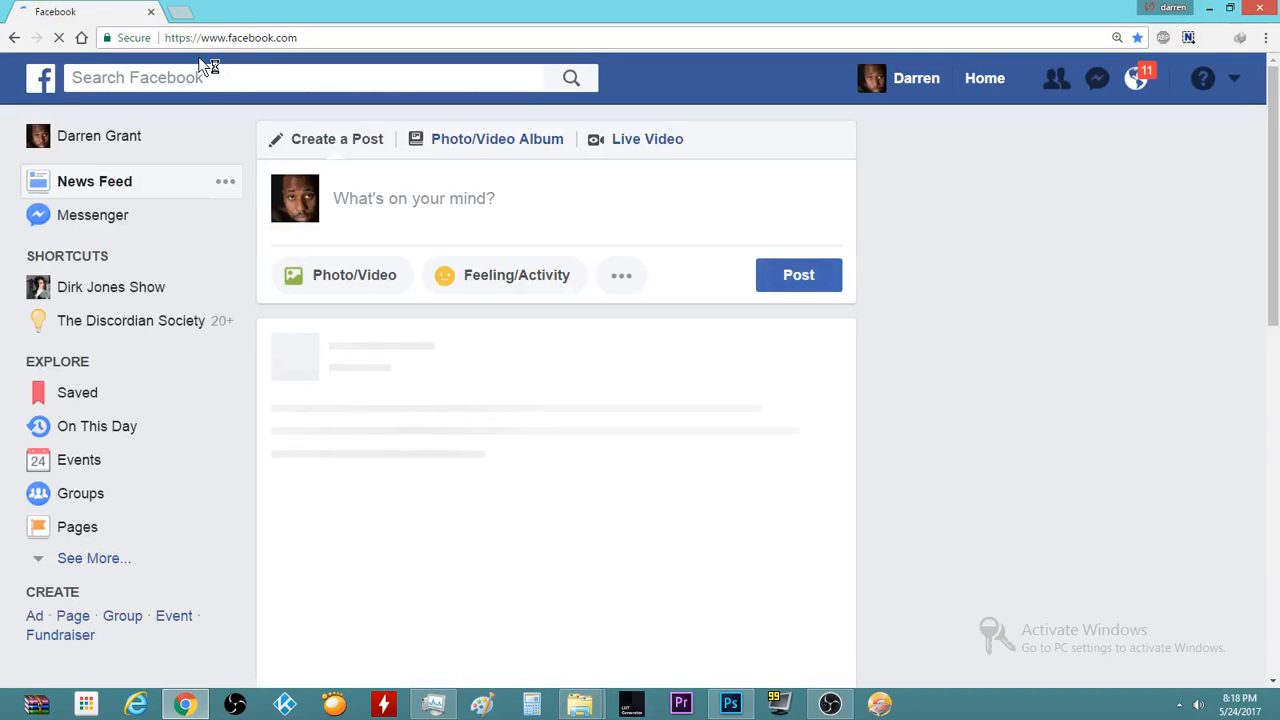
pyautogui.click(501, 189)
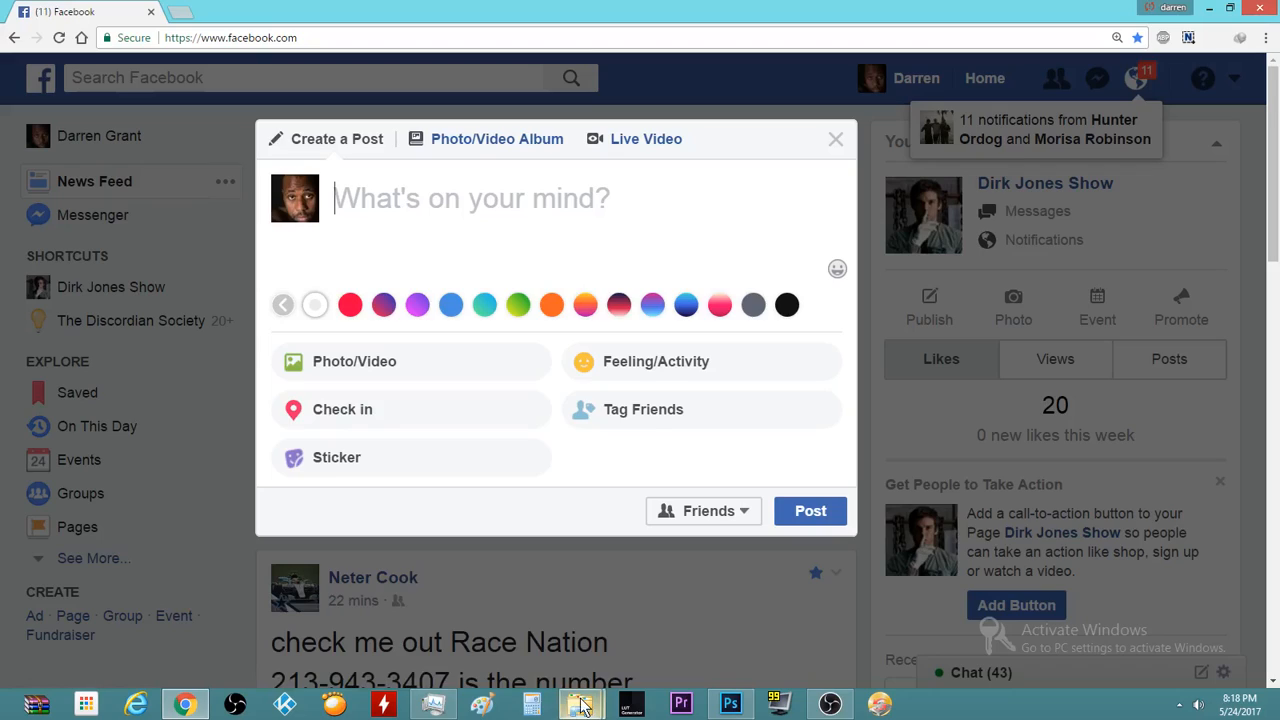
pyautogui.moveTo(583, 706)
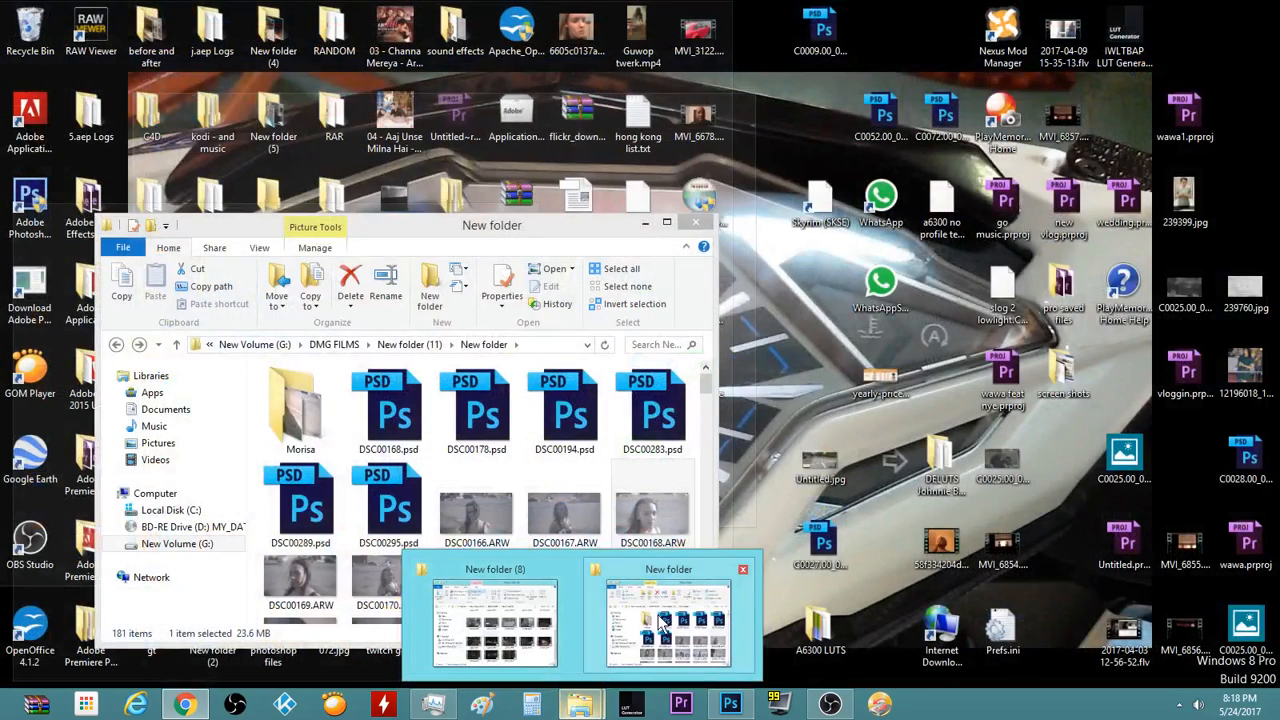
# Open the model's portrait folder and view DSC00168.jpg full-size in Photo Viewer
pyautogui.click(660, 622)
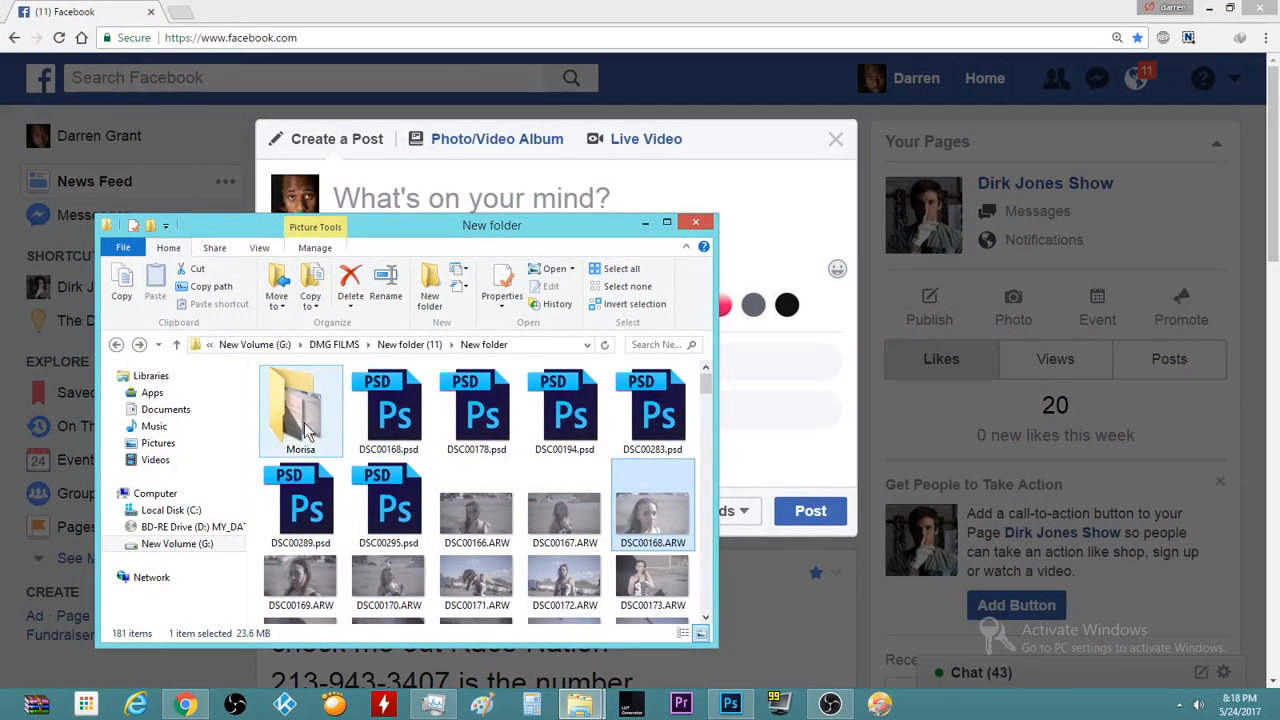
pyautogui.doubleClick(300, 410)
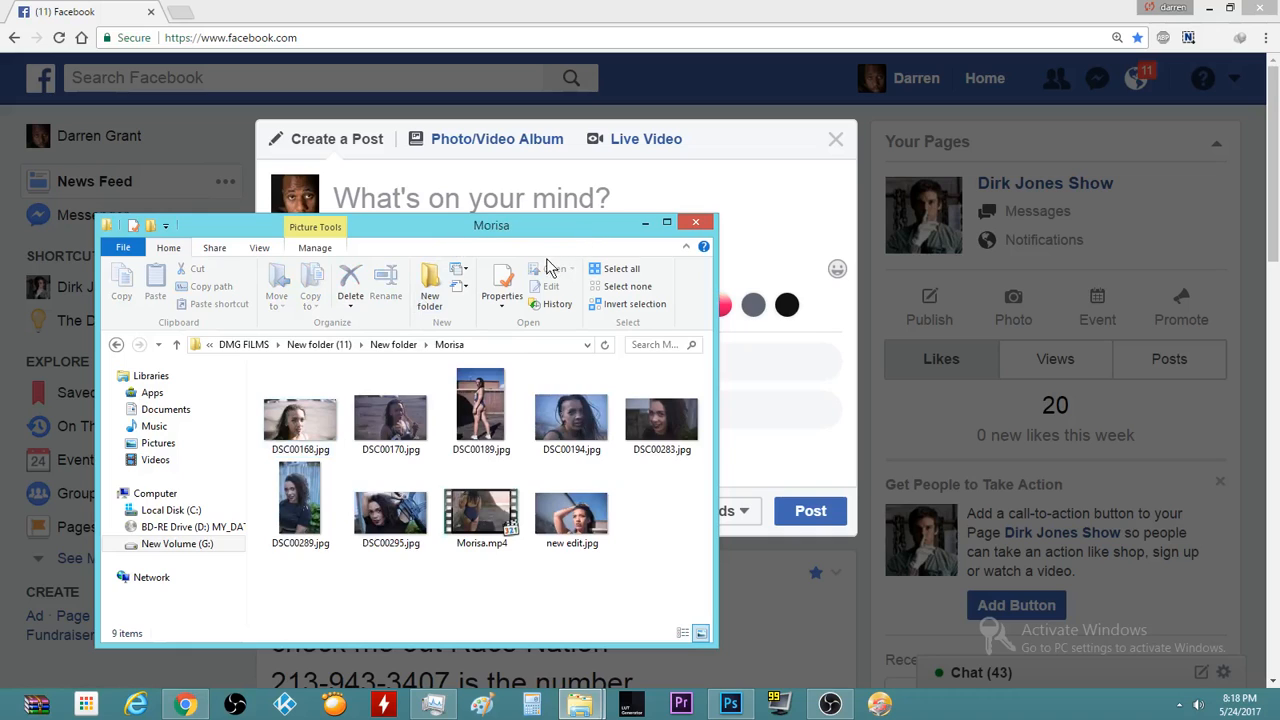
pyautogui.moveTo(545, 238); pyautogui.dragTo(928, 200)
pyautogui.doubleClick(707, 385)
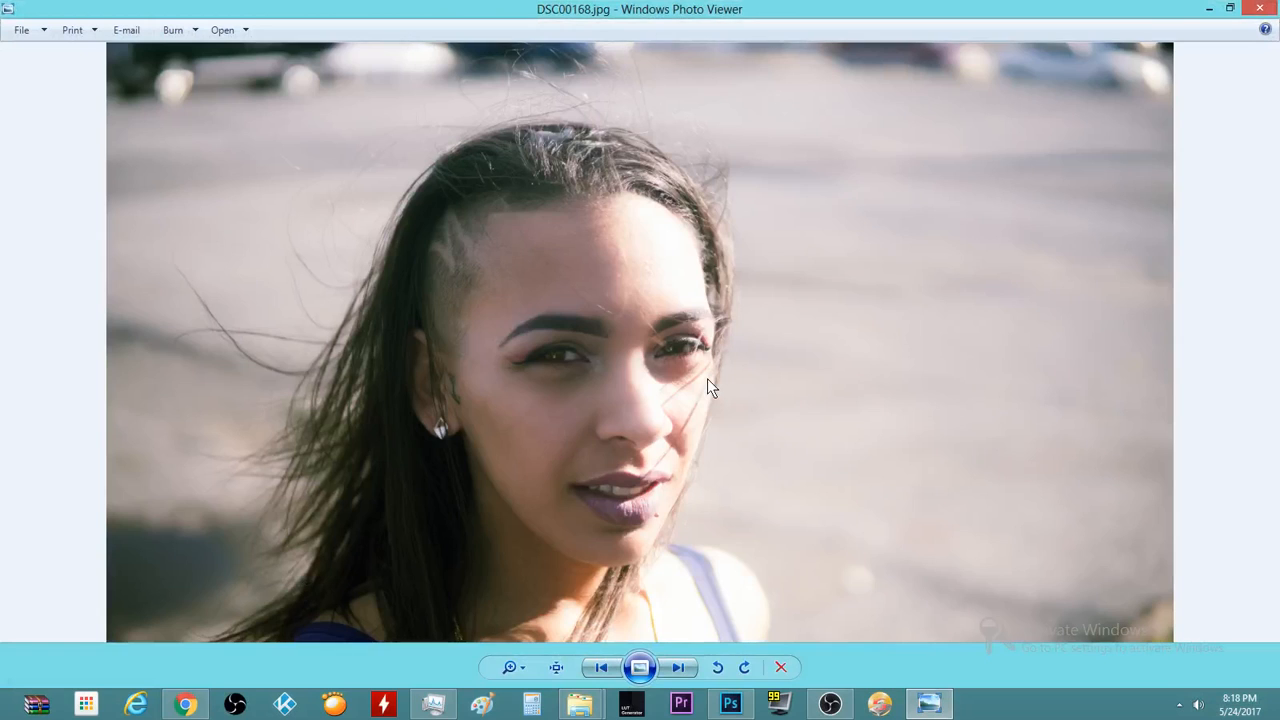
# Flip back and forth between DSC00168.jpg and DSC00170.jpg to compare them
pyautogui.press('Right')
pyautogui.press('Left')
pyautogui.press('Right')
pyautogui.press('Left')
pyautogui.press('Right')
pyautogui.press('Left')
pyautogui.press('Right')
pyautogui.press('Left')
pyautogui.press('Right')
pyautogui.press('Left')
# Close Photo Viewer and drag DSC00168.jpg from the folder into the Facebook post
pyautogui.click(1262, 8)
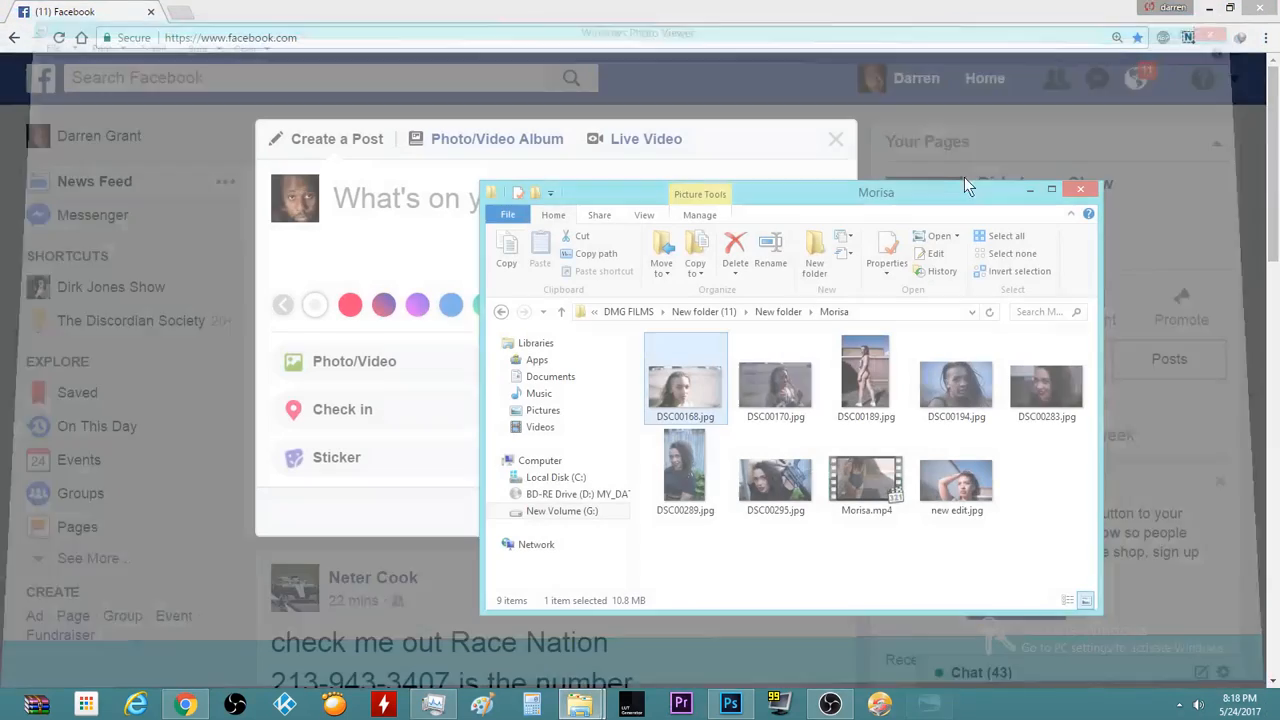
pyautogui.moveTo(792, 194); pyautogui.dragTo(916, 173)
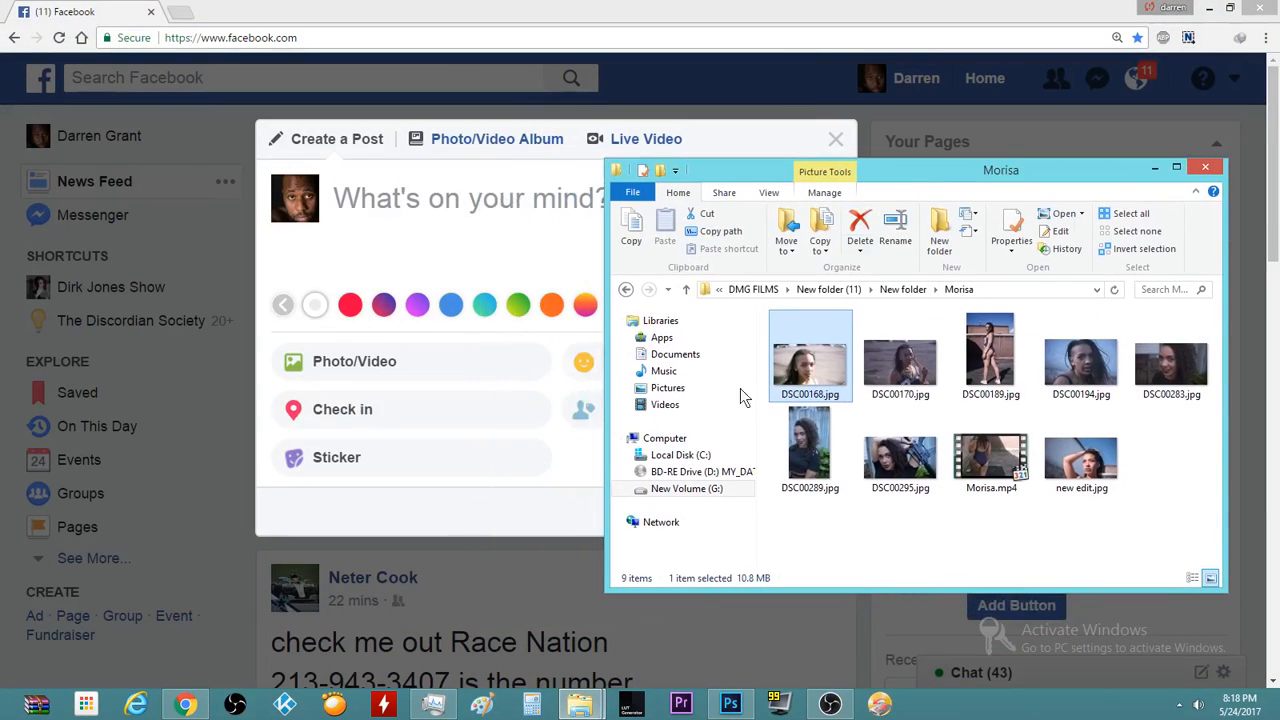
pyautogui.moveTo(799, 395); pyautogui.dragTo(500, 289)
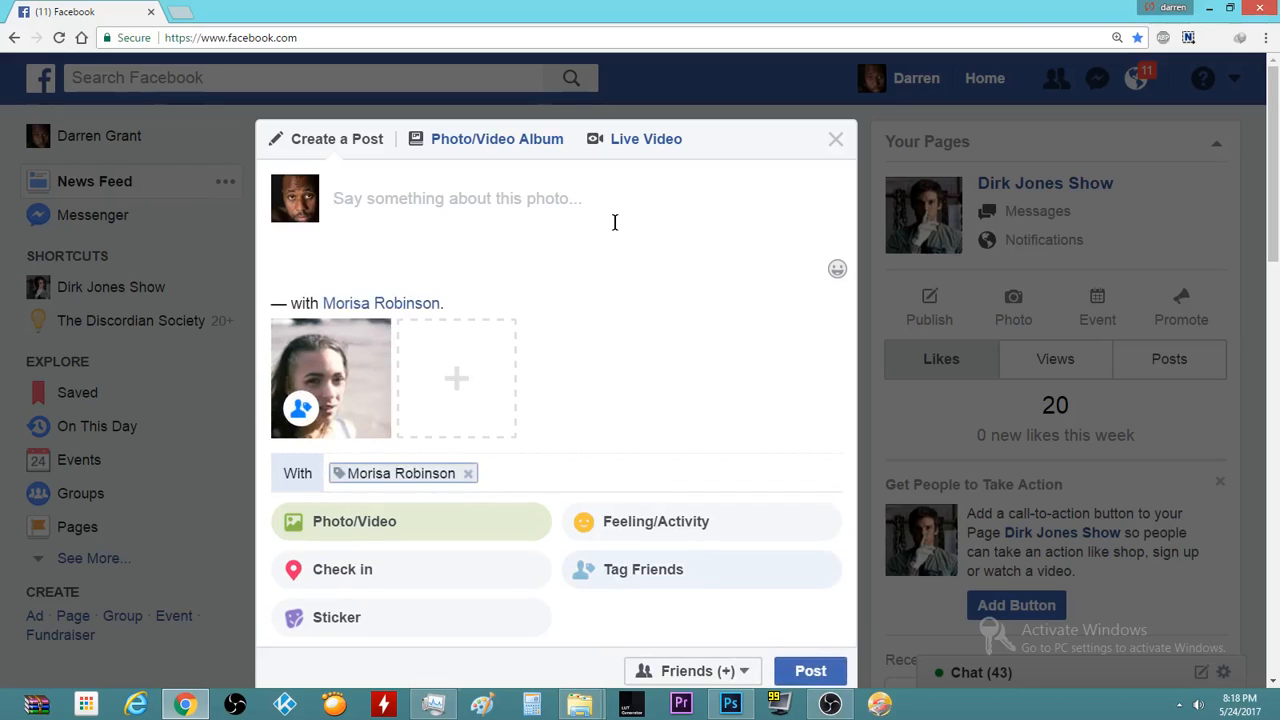
# Type the caption 'Another Beautiful photo, No FILTER STRAIGHT OUT OF CAMERA!!!!! Naturally stunning!!!!!…' about a little makeup
pyautogui.write('Anot')
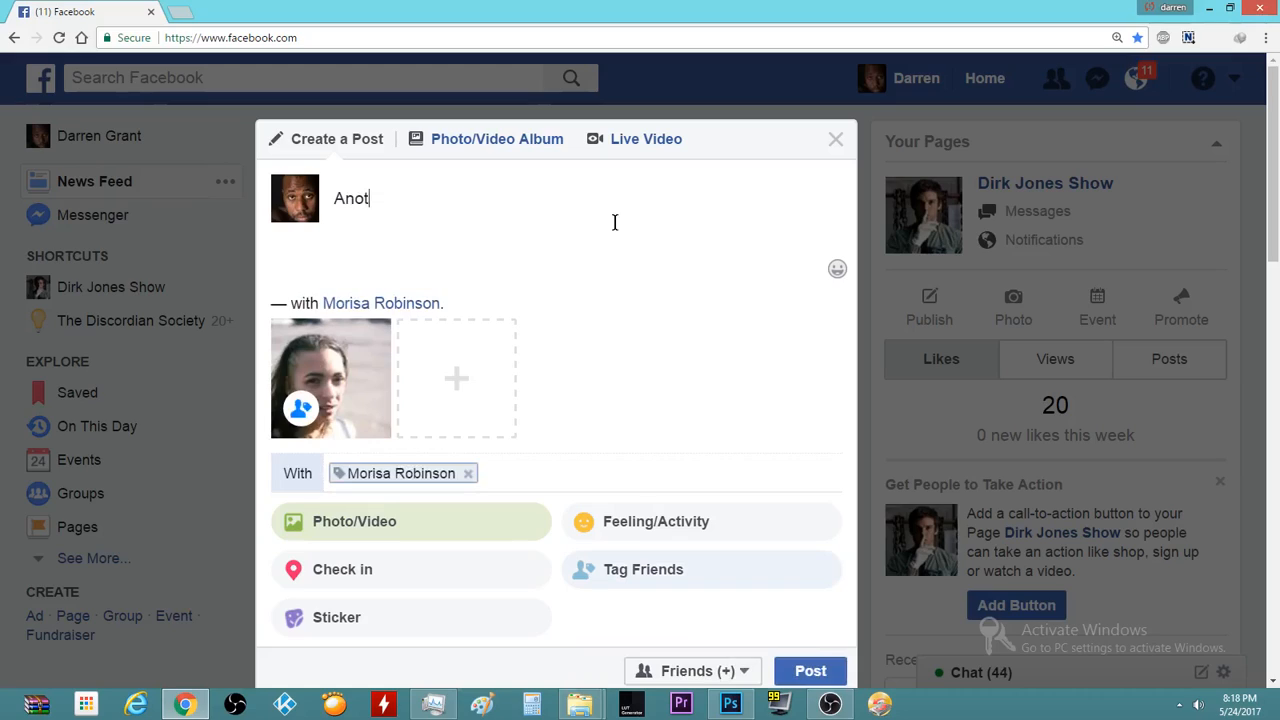
pyautogui.write('her Beautiful pht')
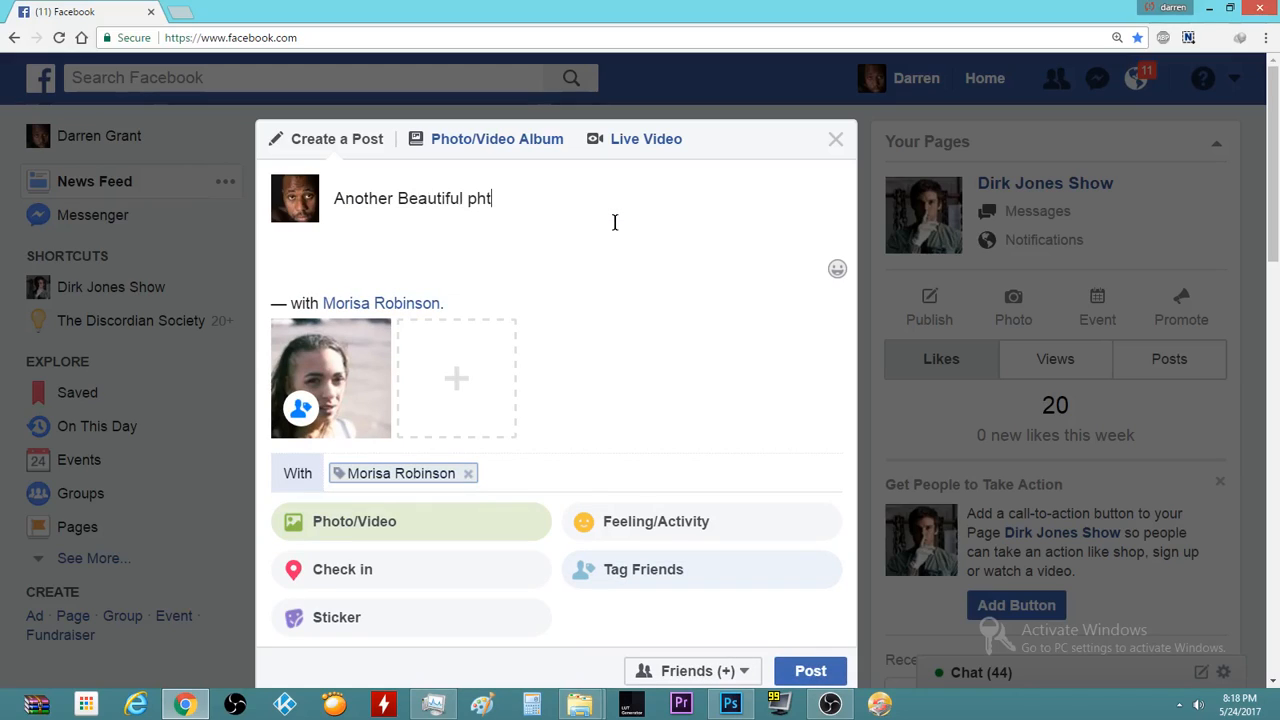
pyautogui.write('oto, No FILTER ')
pyautogui.write('STRA')
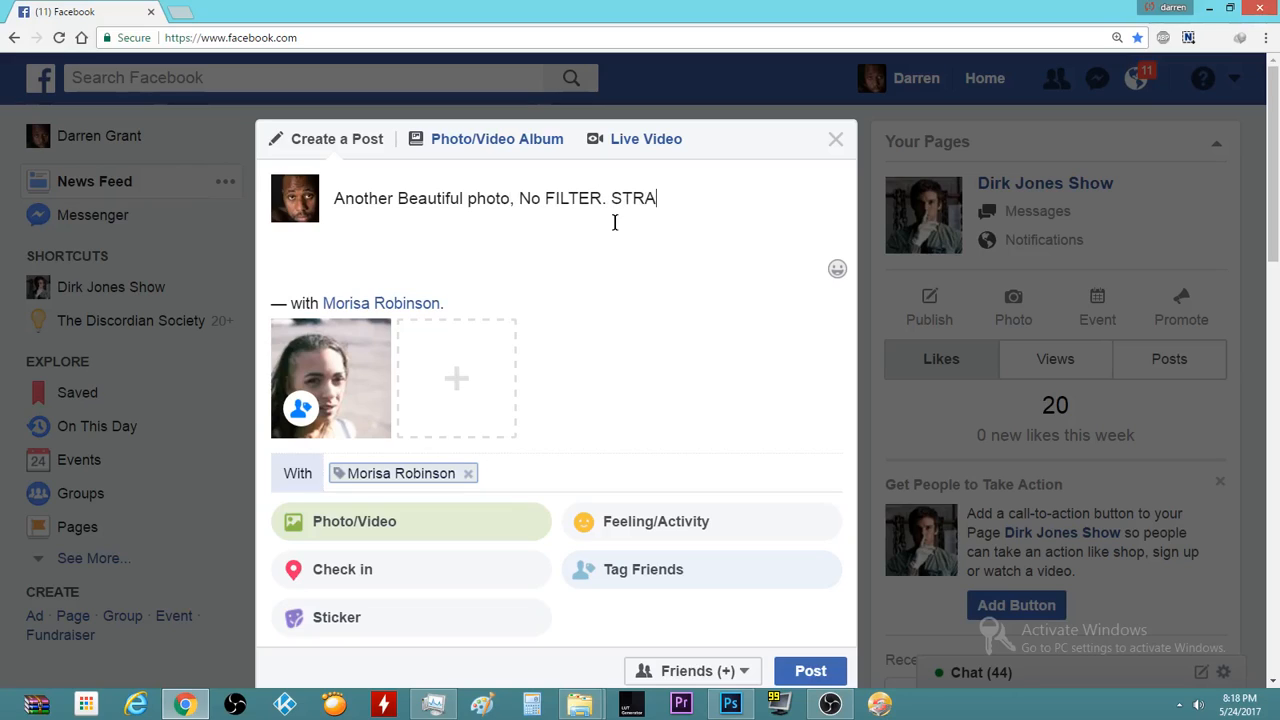
pyautogui.write('IGHT OUT OF CAMERA')
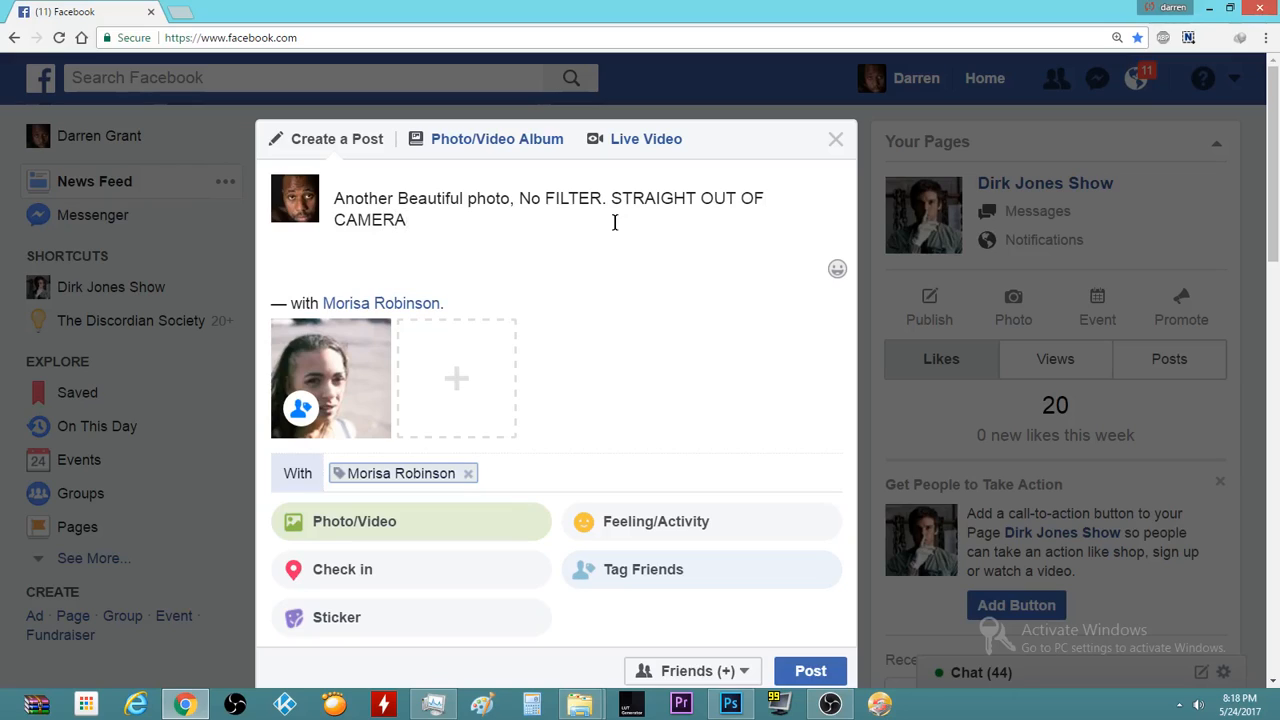
pyautogui.write('!!!!! Naturally stunning!!!!!!!!!!')
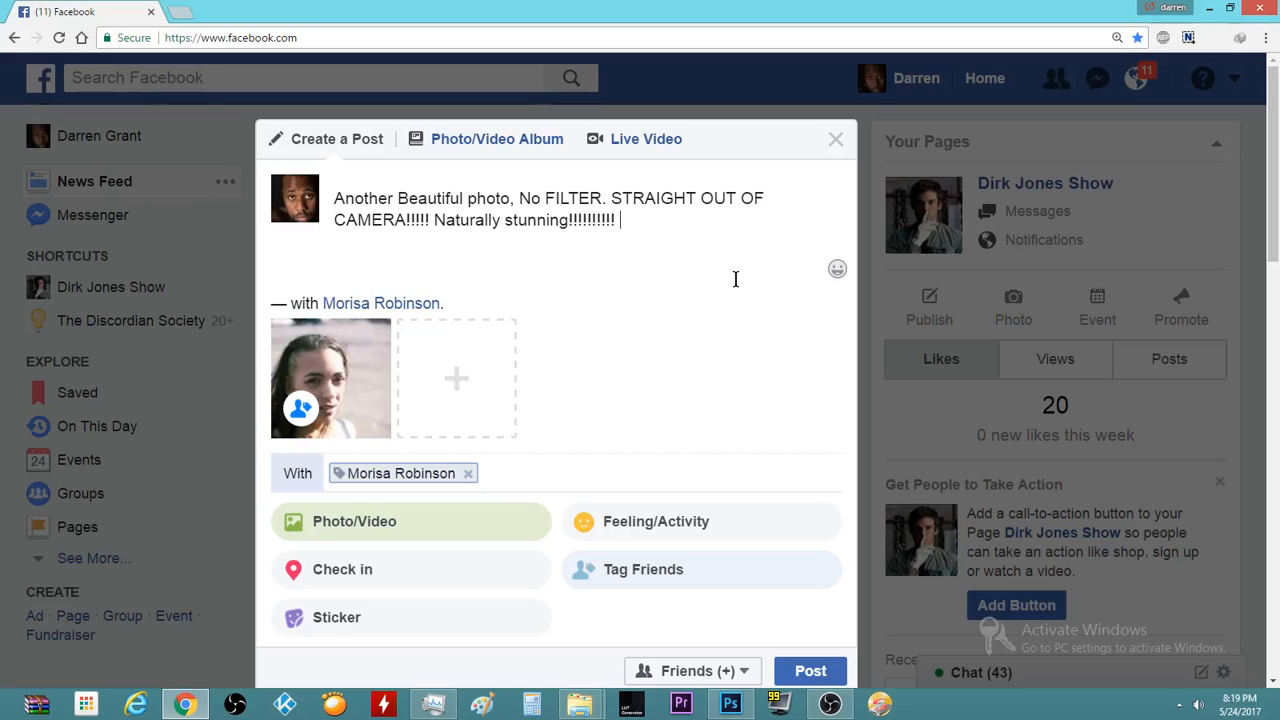
pyautogui.write(' ok a LIT')
pyautogui.press('BackSpace')
pyautogui.press('BackSpace')
pyautogui.press('BackSpace')
pyautogui.write('little bit of makeup.')
# Add a second caption line, 'but she's so beautiful', fixing its typos
pyautogui.press('Return')
pyautogui.write("but she's s")
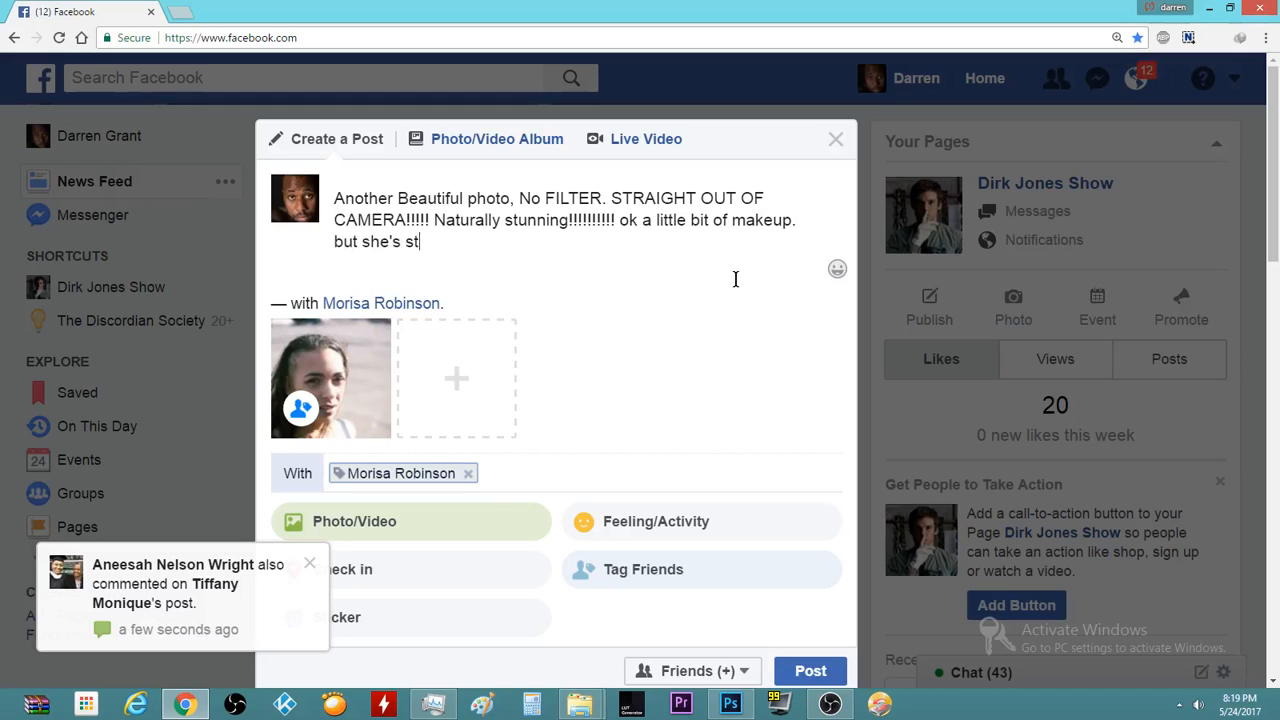
pyautogui.write('o sbea')
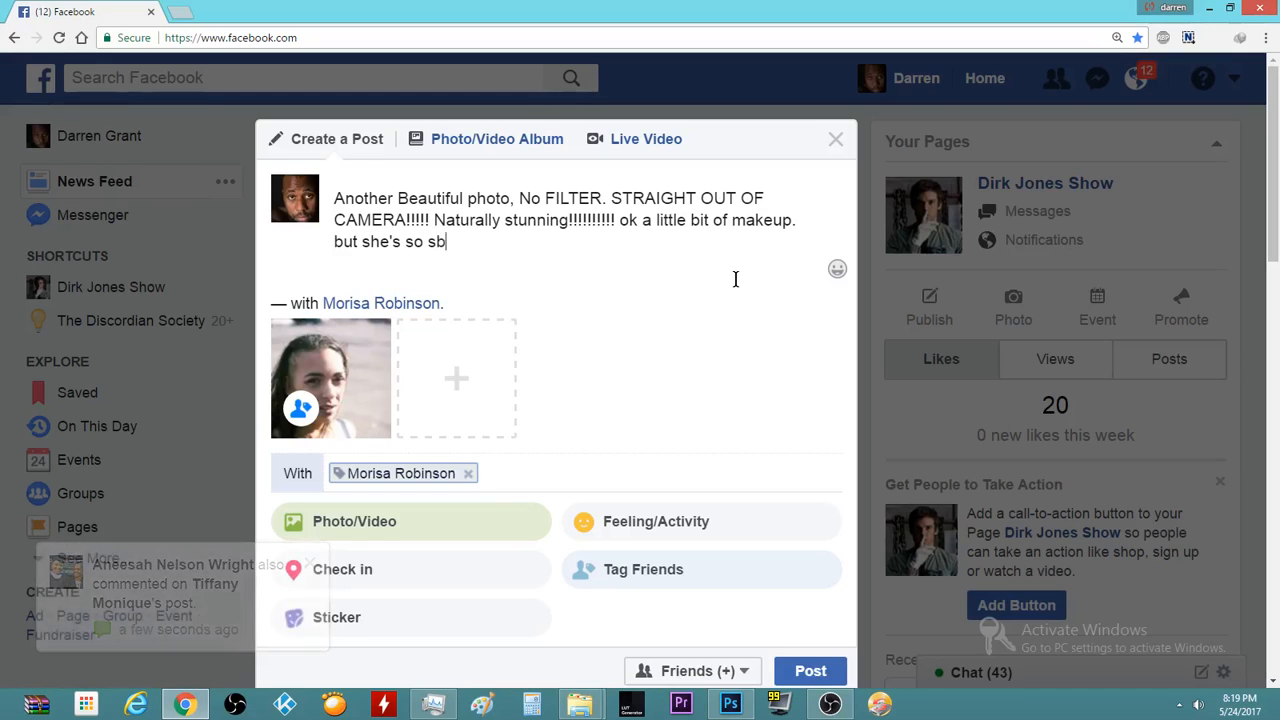
pyautogui.press('BackSpace')
pyautogui.press('BackSpace')
pyautogui.press('BackSpace')
pyautogui.press('BackSpace')
pyautogui.write('bea')
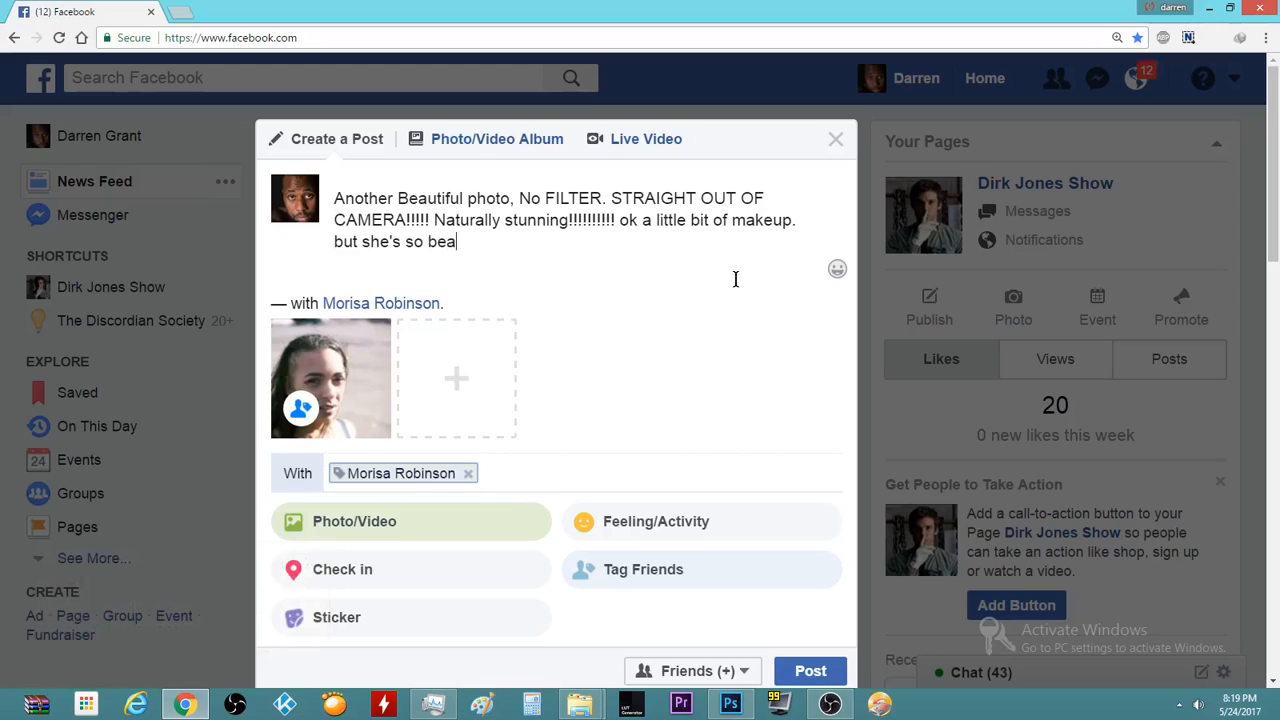
pyautogui.write('uti')
pyautogui.press('BackSpace')
pyautogui.write('utiful!!!!!!')
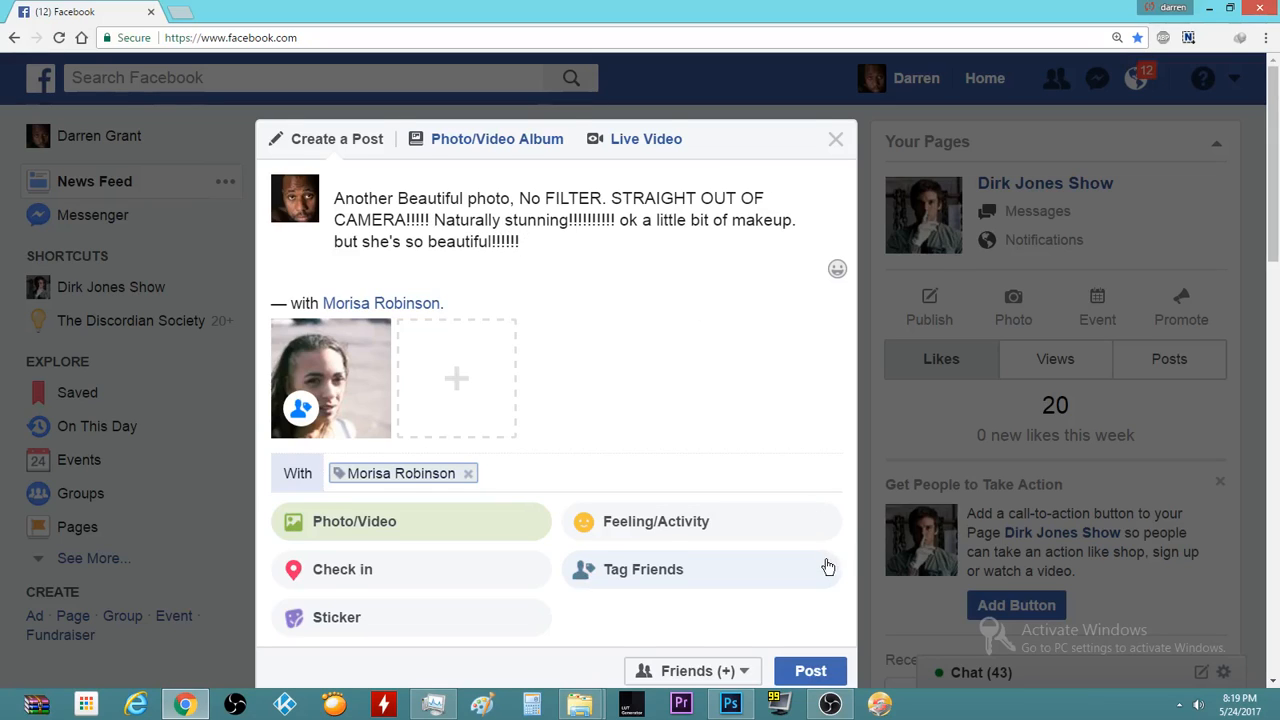
pyautogui.scroll(-1, 829, 566)
# Publish the captioned DSC00168.jpg post and scroll the news feed to view it
pyautogui.click(818, 597)
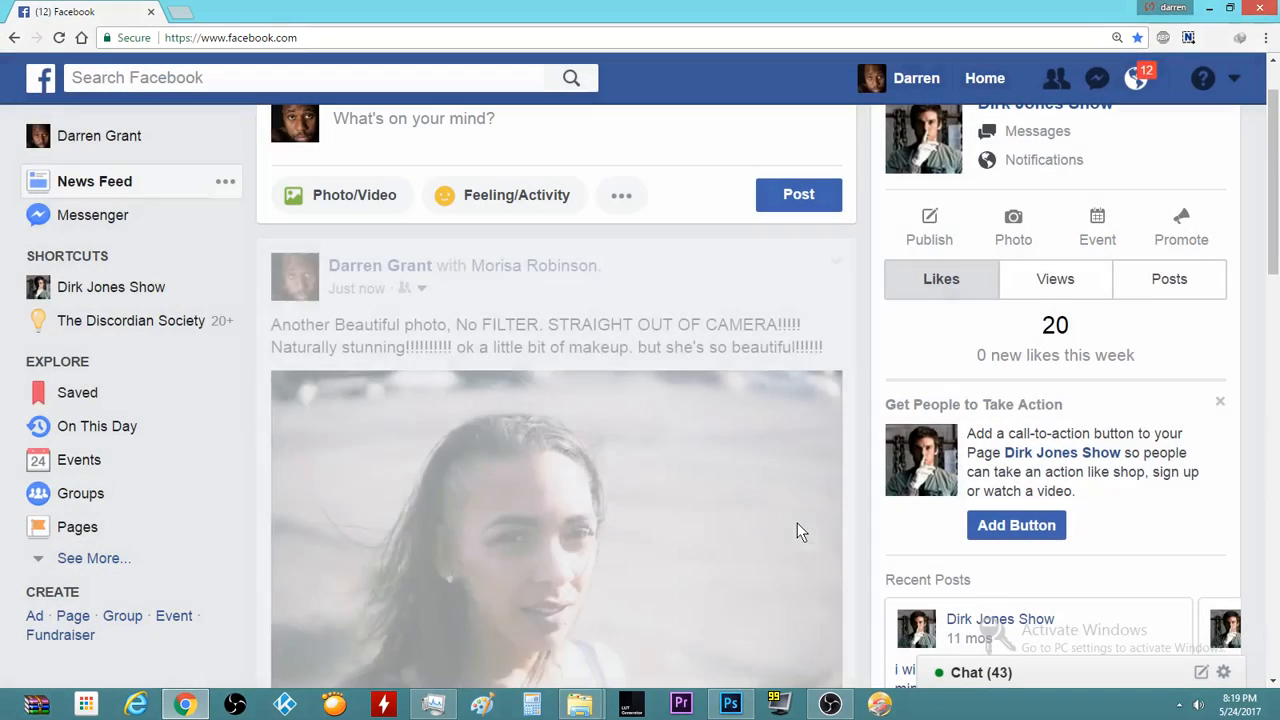
pyautogui.scroll(-3, 762, 287)
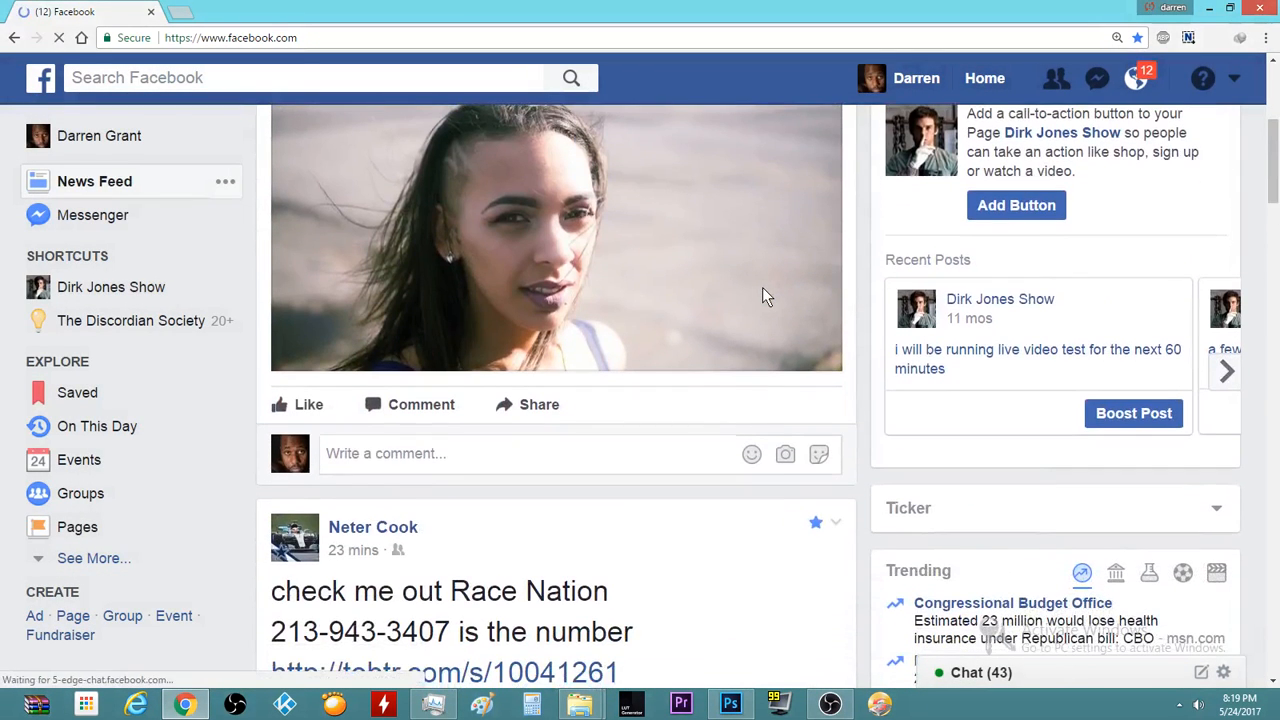